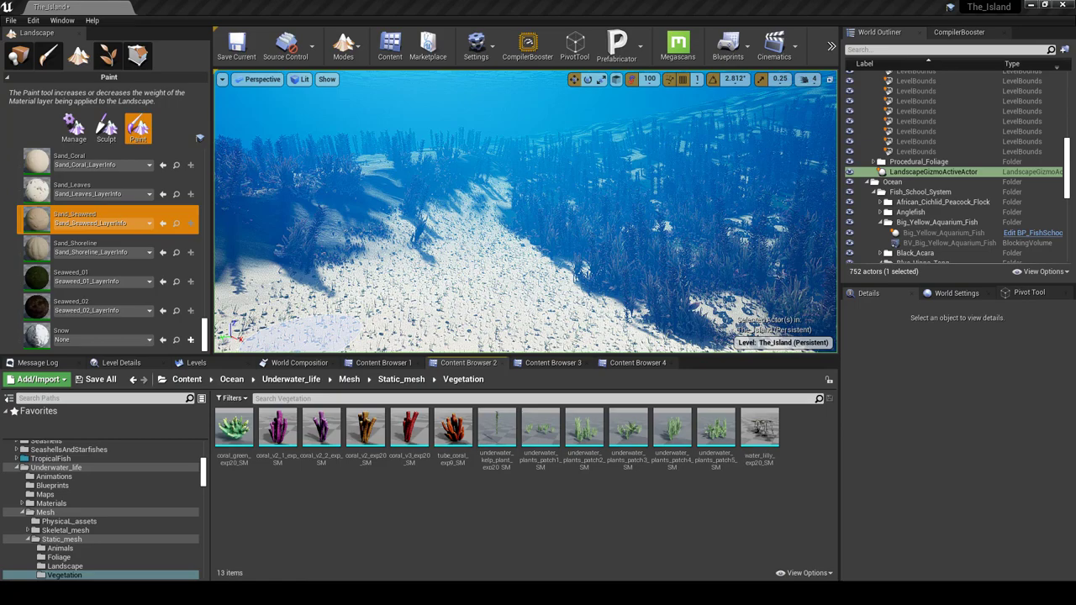
Step: Examine the seaweed, coral and pebble cover on the underwater landscape in an enlarged viewport, from wide views and close to the seabed
{"action": "right_click_drag", "start_coordinate": [414, 195], "coordinate": [296, 185]}
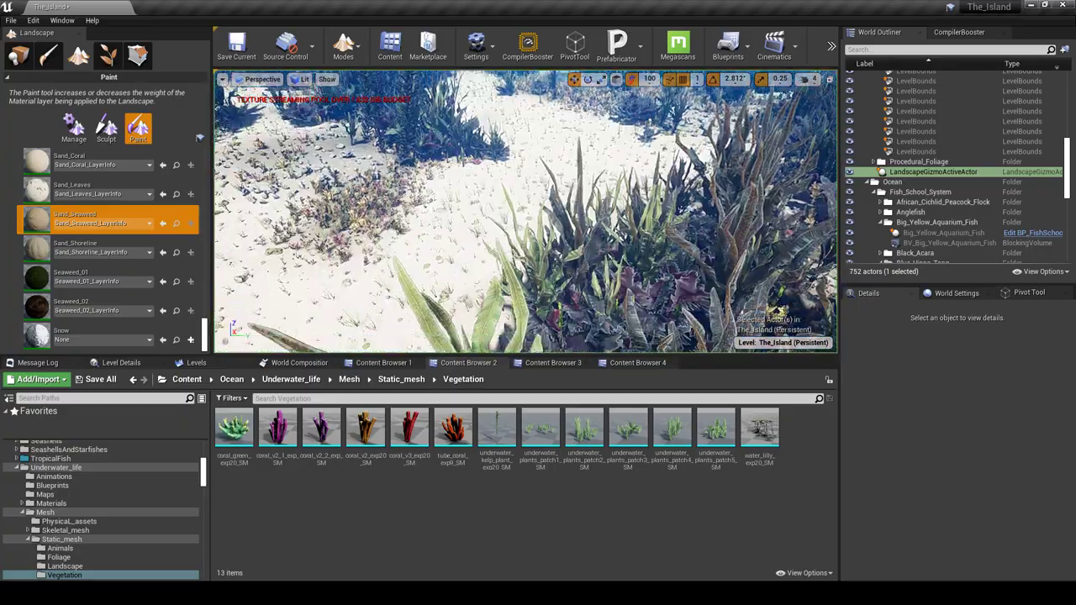
{"action": "key", "text": "F11"}
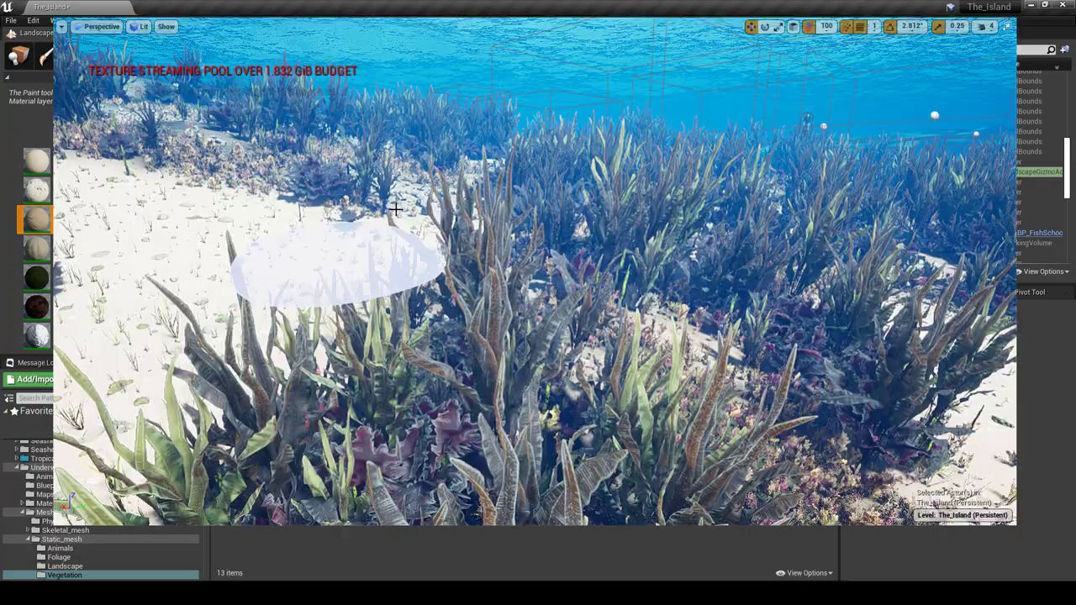
{"action": "right_click_drag", "start_coordinate": [401, 209], "coordinate": [113, 201]}
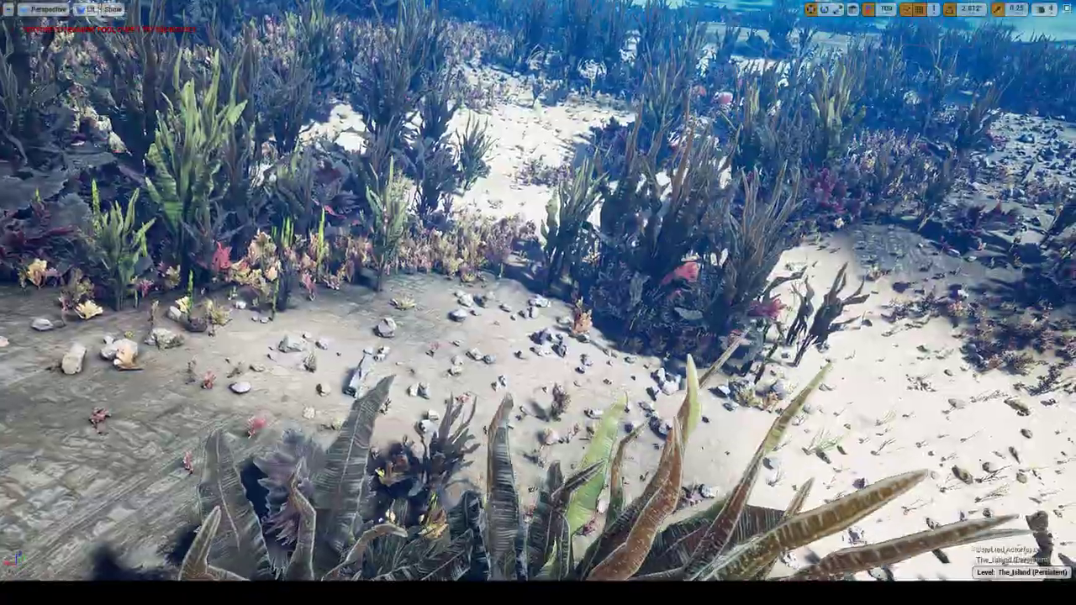
{"action": "right_click_drag", "start_coordinate": [538, 303], "coordinate": [555, 212]}
{"action": "right_click_drag", "start_coordinate": [525, 282], "coordinate": [538, 353]}
{"action": "right_click_drag", "start_coordinate": [537, 303], "coordinate": [634, 328]}
{"action": "right_click_drag", "start_coordinate": [555, 355], "coordinate": [555, 403]}
{"action": "right_click_drag", "start_coordinate": [538, 302], "coordinate": [538, 300]}
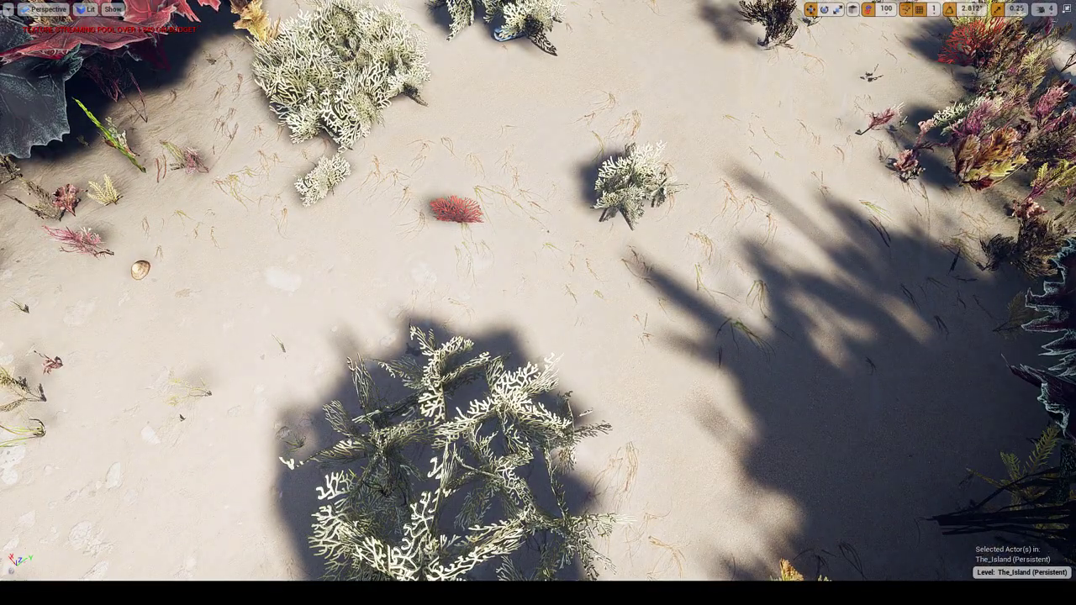
{"action": "mouse_move", "coordinate": [537, 260]}
{"action": "right_mouse_down"}
{"action": "mouse_move", "coordinate": [582, 221]}
{"action": "mouse_move", "coordinate": [547, 126]}
{"action": "right_mouse_up"}
{"action": "right_click", "coordinate": [536, 259]}
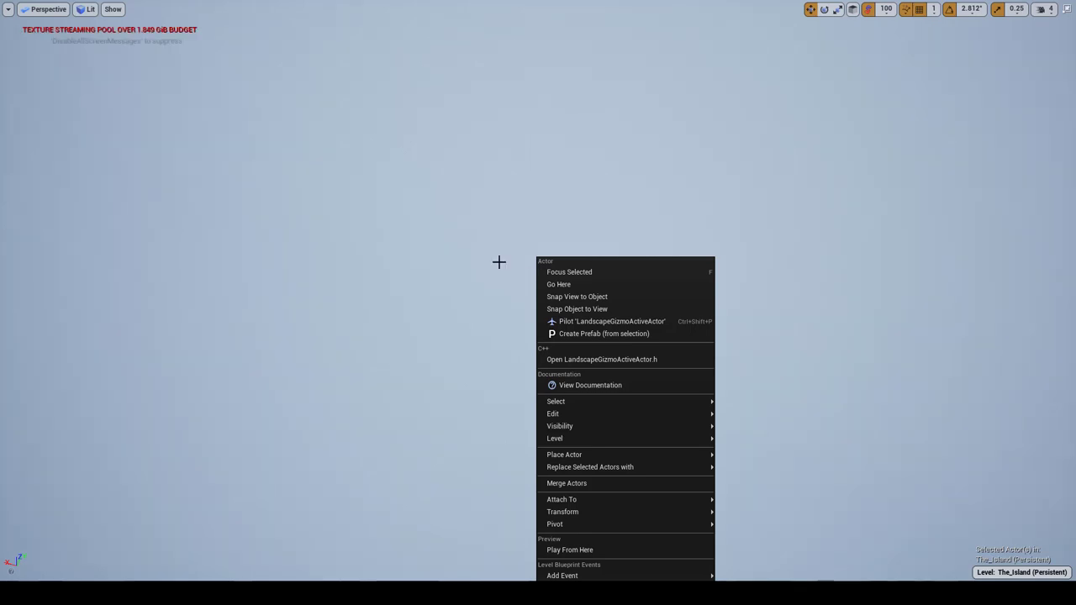
{"action": "mouse_move", "coordinate": [476, 264]}
{"action": "right_mouse_down"}
{"action": "mouse_move", "coordinate": [470, 404]}
{"action": "mouse_move", "coordinate": [473, 294]}
{"action": "mouse_move", "coordinate": [453, 328]}
{"action": "mouse_move", "coordinate": [378, 311]}
{"action": "mouse_move", "coordinate": [437, 260]}
{"action": "mouse_move", "coordinate": [379, 273]}
{"action": "mouse_move", "coordinate": [454, 276]}
{"action": "mouse_move", "coordinate": [491, 344]}
{"action": "mouse_move", "coordinate": [496, 319]}
{"action": "mouse_move", "coordinate": [496, 331]}
{"action": "mouse_move", "coordinate": [559, 336]}
{"action": "mouse_move", "coordinate": [507, 315]}
{"action": "mouse_move", "coordinate": [580, 265]}
{"action": "mouse_move", "coordinate": [446, 319]}
{"action": "mouse_move", "coordinate": [375, 319]}
{"action": "mouse_move", "coordinate": [252, 300]}
{"action": "mouse_move", "coordinate": [159, 246]}
{"action": "mouse_move", "coordinate": [477, 281]}
{"action": "mouse_move", "coordinate": [459, 313]}
{"action": "right_mouse_up"}
{"action": "key", "text": "s"}
{"action": "key", "text": "F11"}
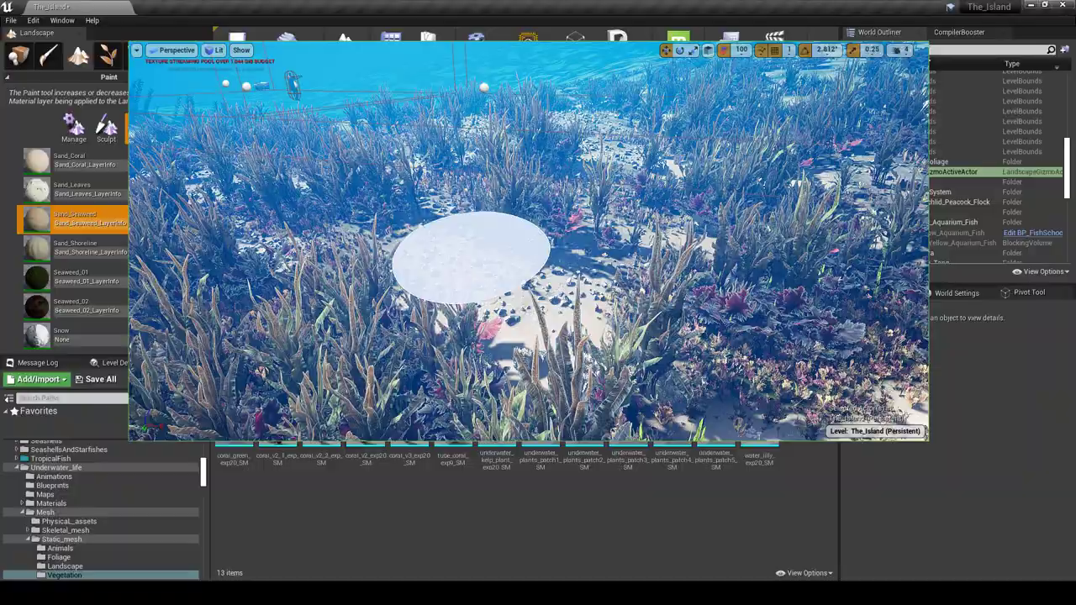
Step: Review the underwater plant, coral and water lily meshes in the Vegetation folder against the seabed scene
{"action": "left_click", "coordinate": [497, 430]}
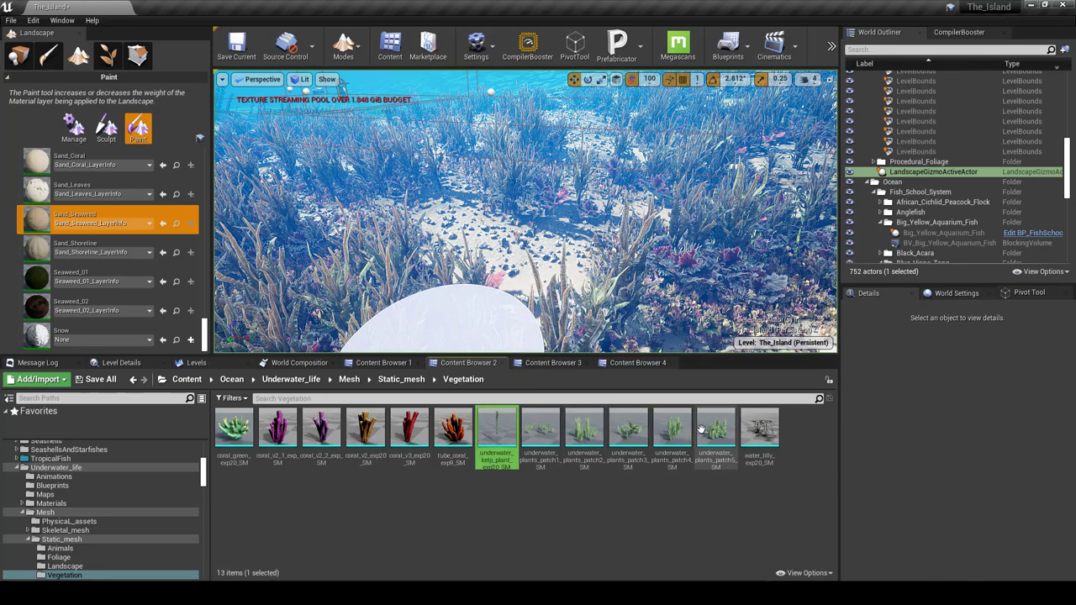
{"action": "left_click", "coordinate": [718, 429], "text": "shift"}
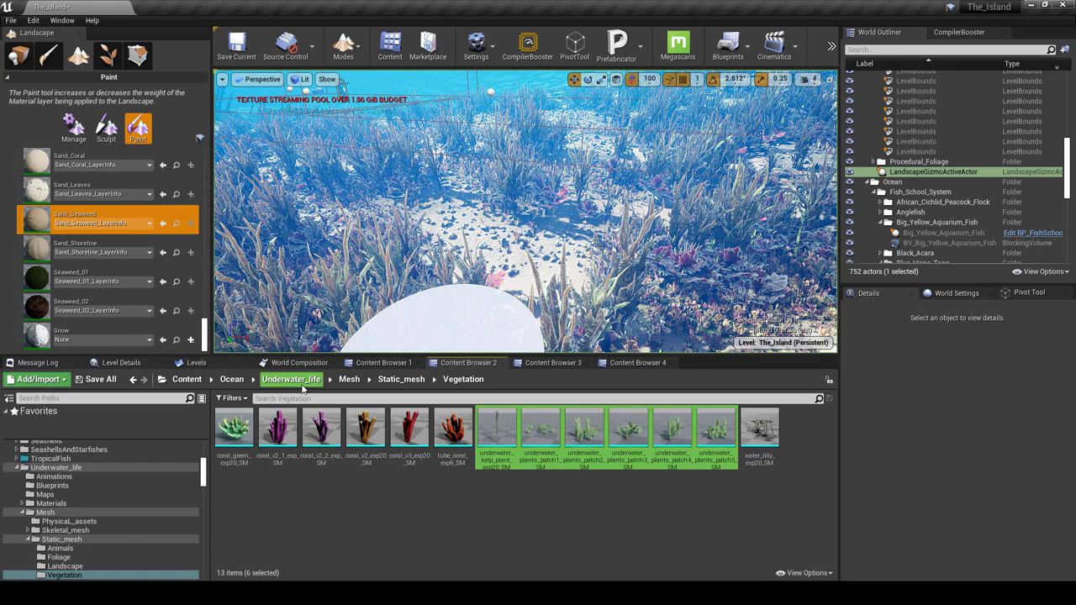
{"action": "left_click", "coordinate": [452, 431]}
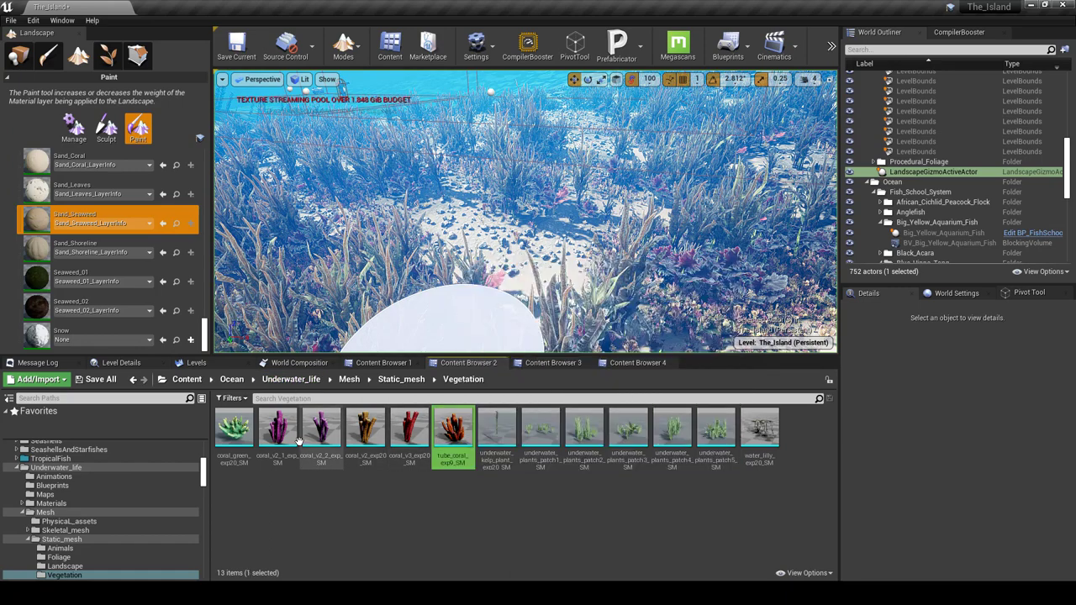
{"action": "left_click", "coordinate": [250, 433], "text": "shift"}
{"action": "left_click", "coordinate": [431, 506]}
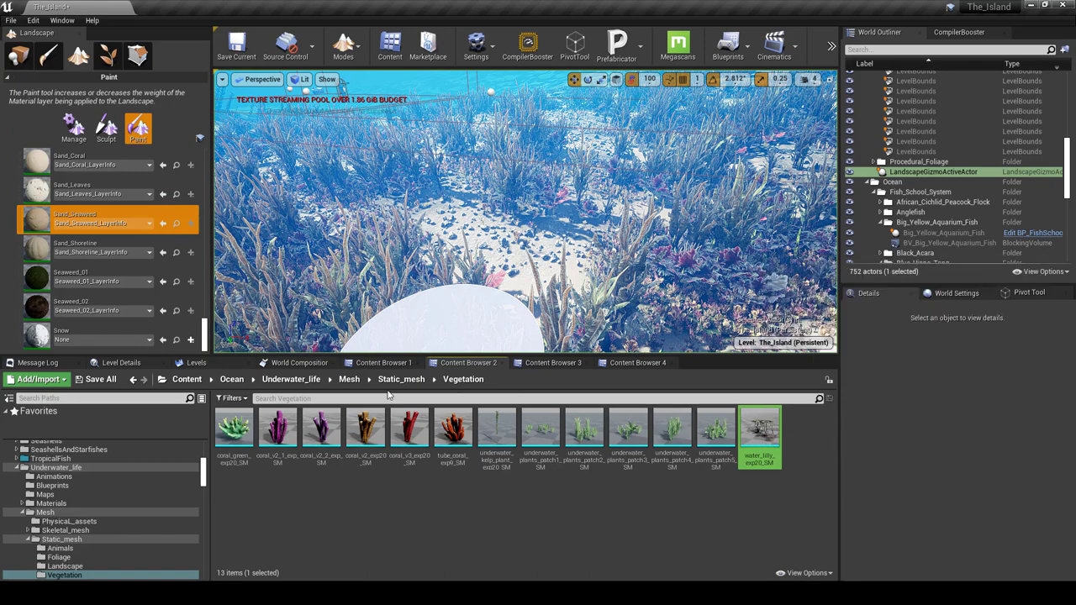
{"action": "right_click_drag", "start_coordinate": [490, 247], "coordinate": [490, 180]}
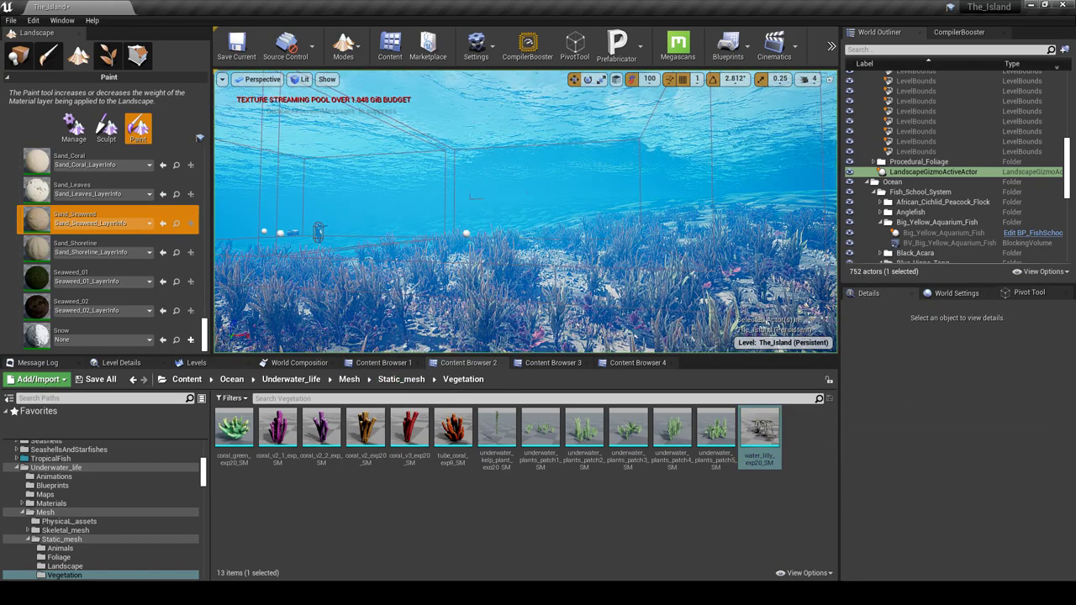
Step: Look through the meshes in the Foliage, Landscape and Animals folders under Static_mesh
{"action": "left_click", "coordinate": [401, 379]}
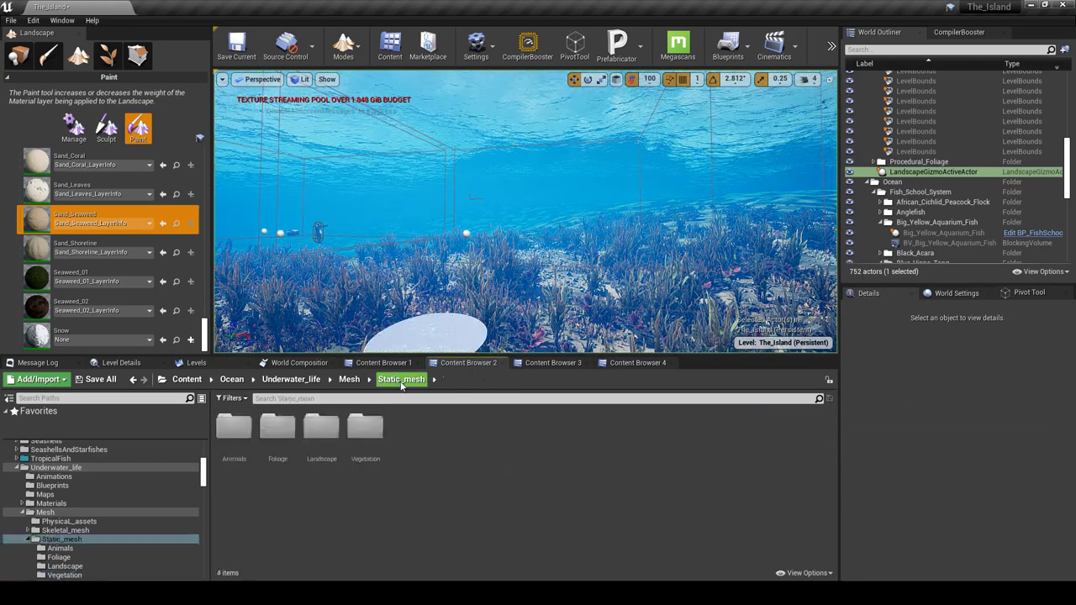
{"action": "double_click", "coordinate": [271, 433]}
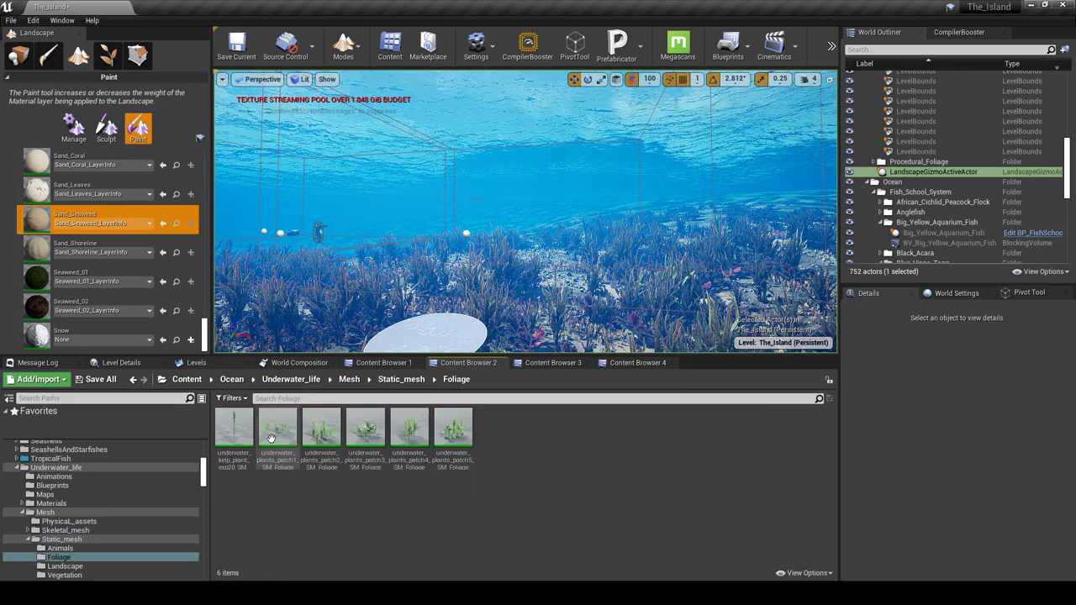
{"action": "left_click", "coordinate": [406, 381]}
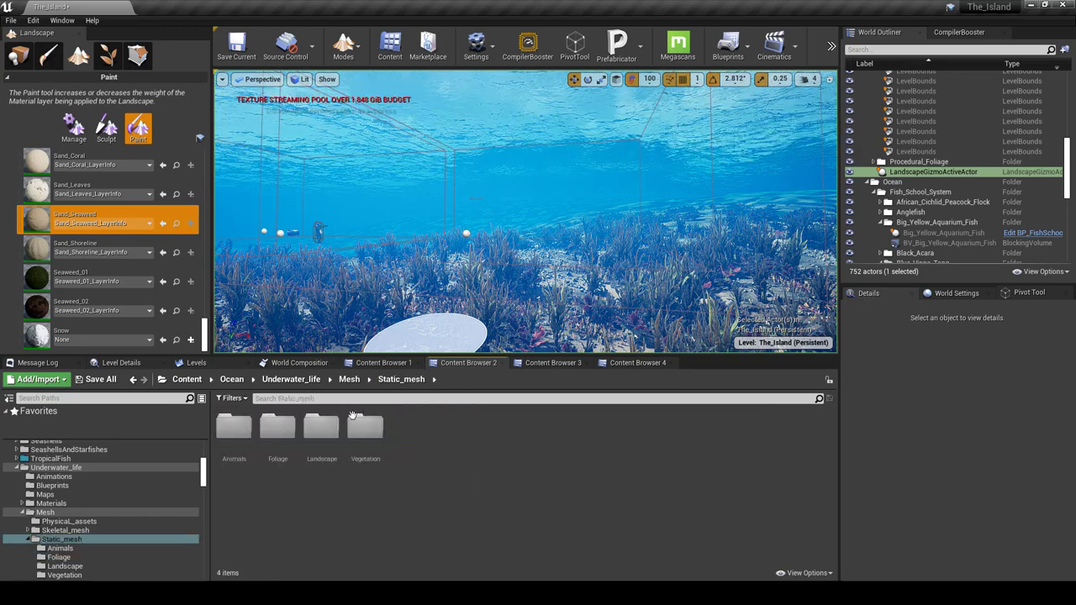
{"action": "double_click", "coordinate": [322, 430]}
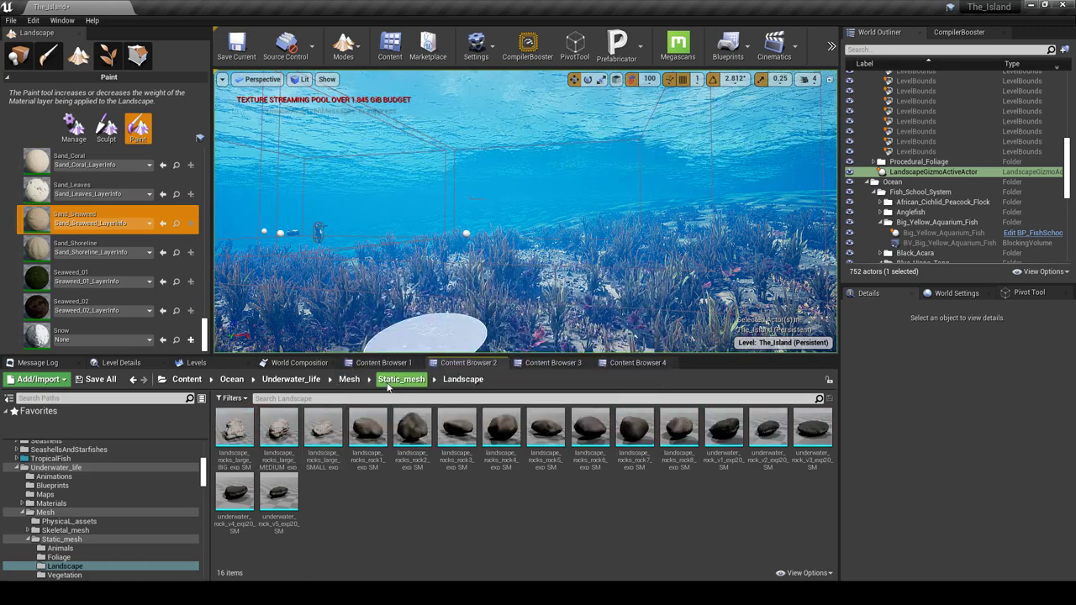
{"action": "key", "text": "alt+Left"}
{"action": "double_click", "coordinate": [235, 430]}
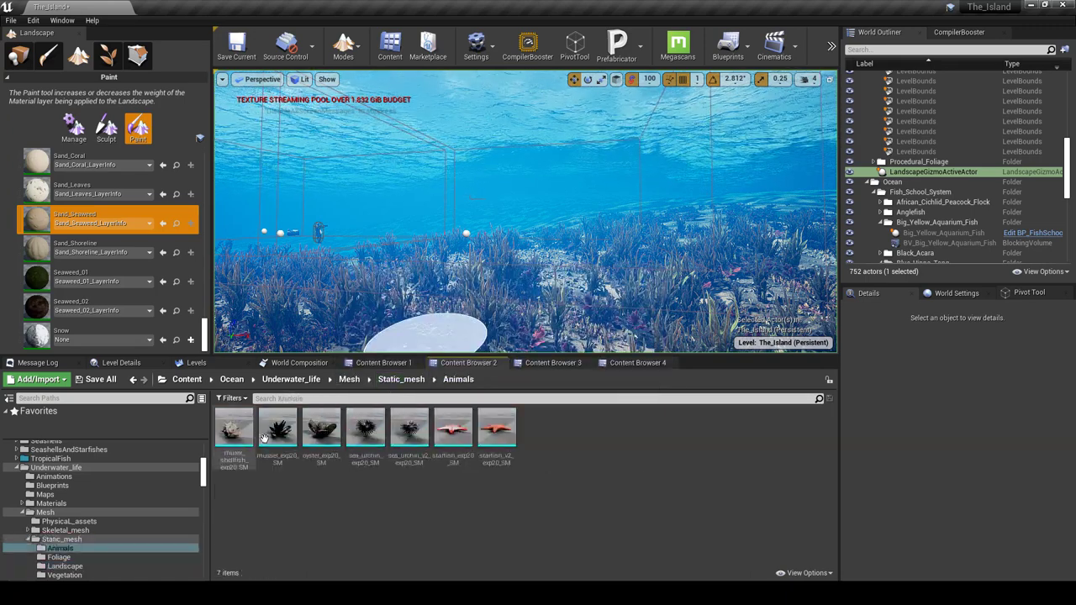
{"action": "left_click", "coordinate": [496, 432]}
{"action": "left_click", "coordinate": [227, 442], "text": "shift"}
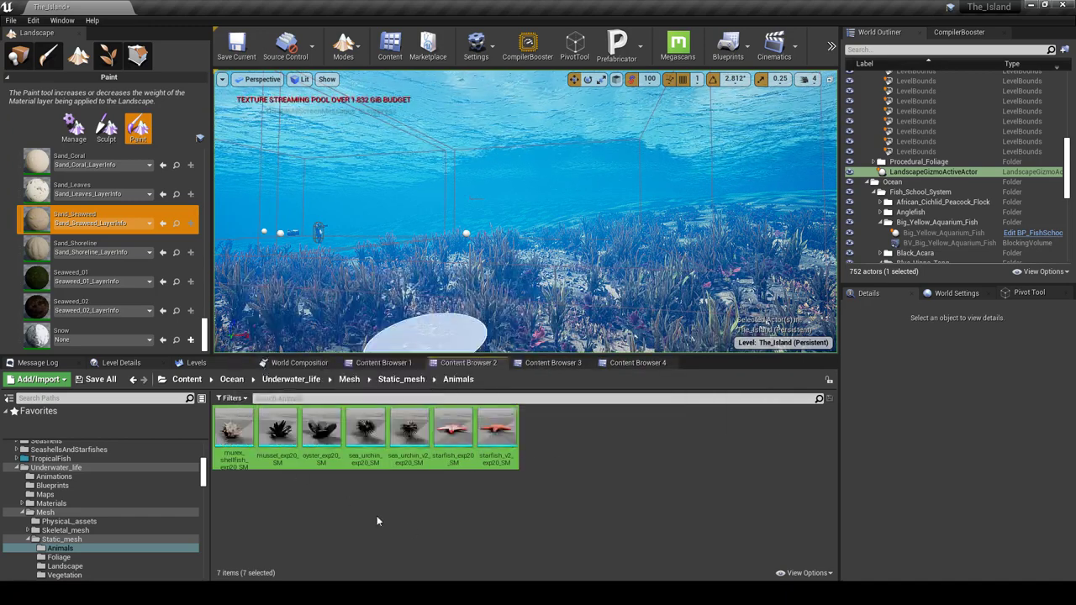
{"action": "left_click", "coordinate": [431, 518]}
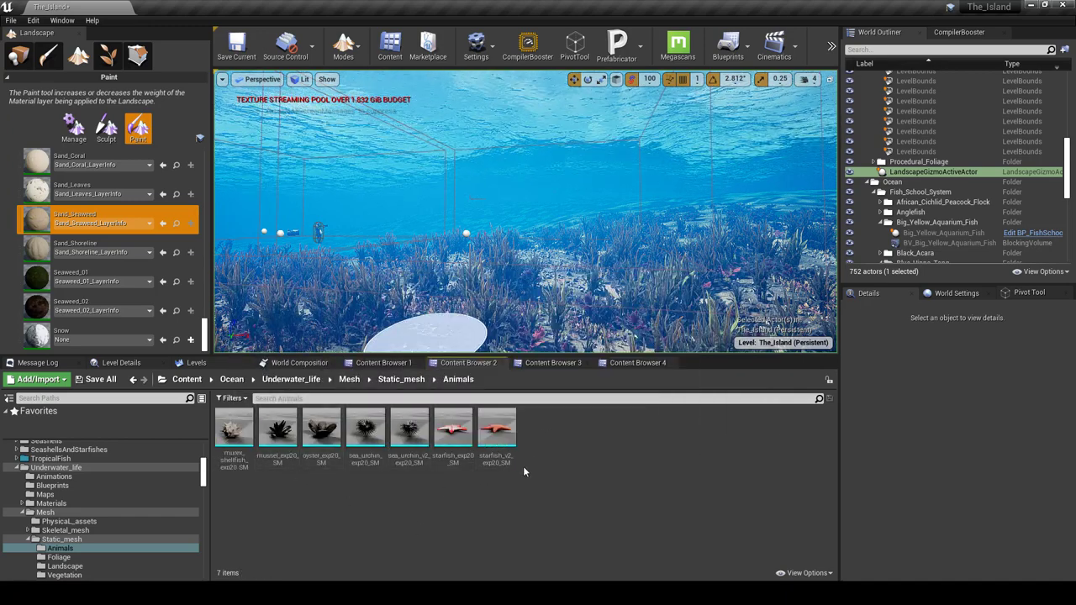
Step: Return to the Vegetation folder and select the underwater kelp plant and the five underwater plant patch meshes
{"action": "left_click", "coordinate": [407, 379]}
{"action": "left_click", "coordinate": [367, 429]}
{"action": "double_click", "coordinate": [367, 429]}
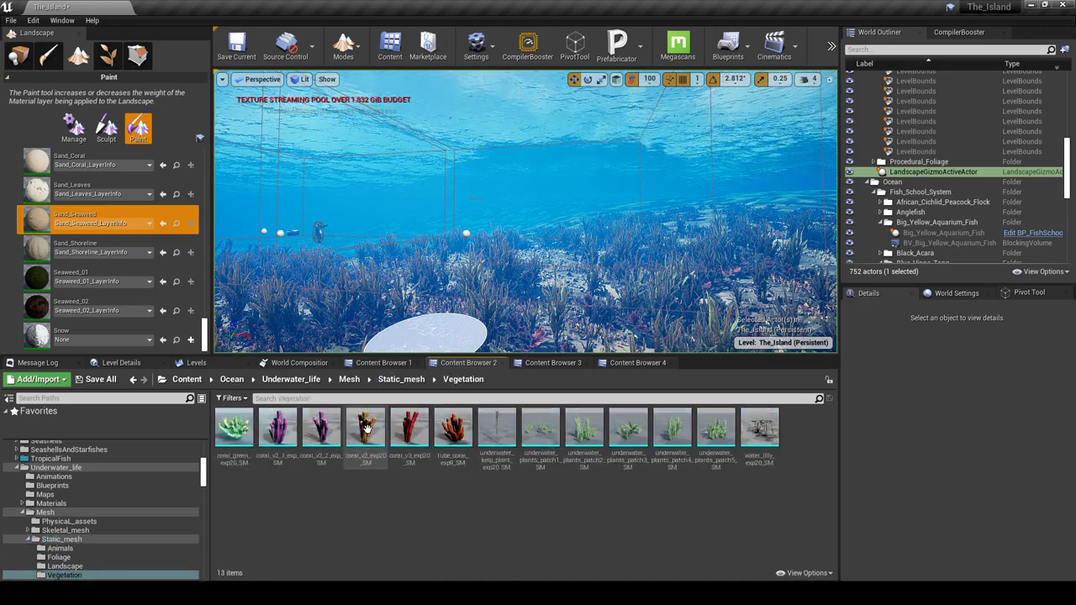
{"action": "left_click", "coordinate": [715, 429]}
{"action": "left_click", "coordinate": [495, 428], "text": "shift"}
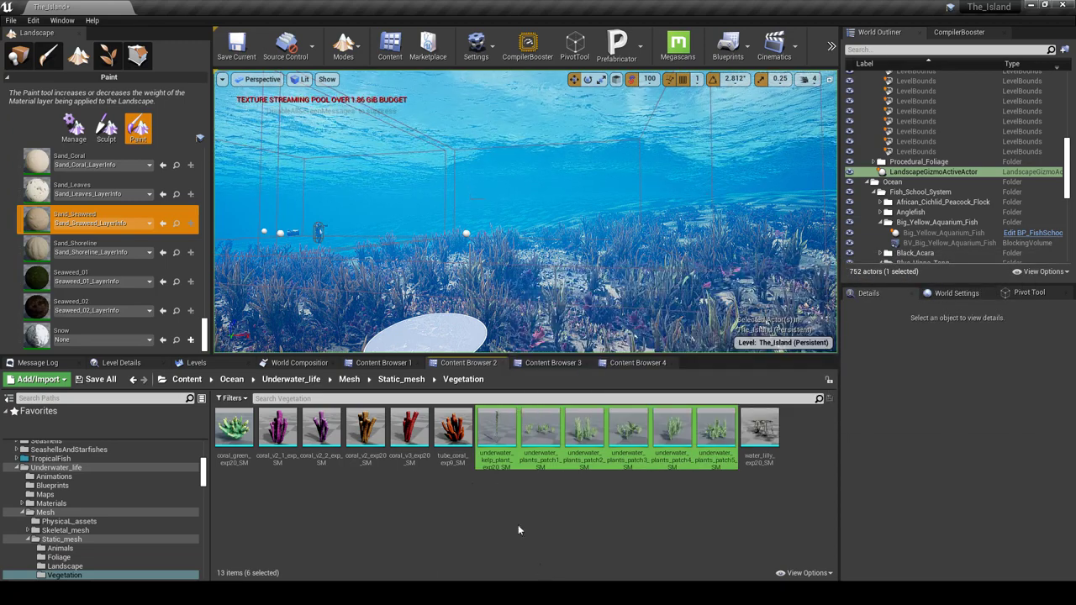
Step: Open the Sand_Seaweed landscape grass type from the GrassTypes folder and add six elements to its Grass Varieties
{"action": "left_click", "coordinate": [383, 363]}
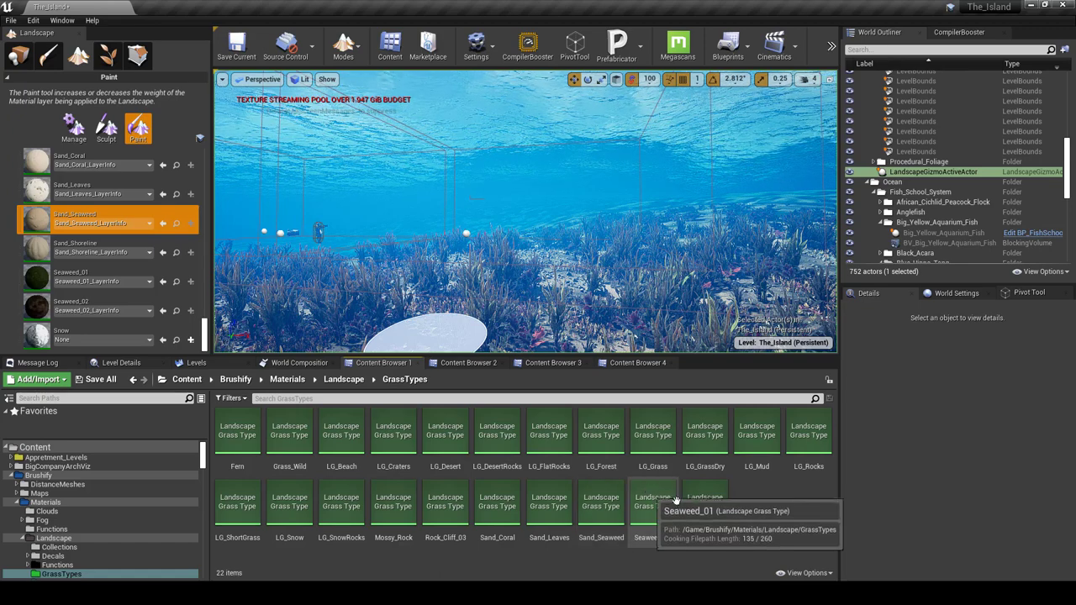
{"action": "double_click", "coordinate": [598, 505]}
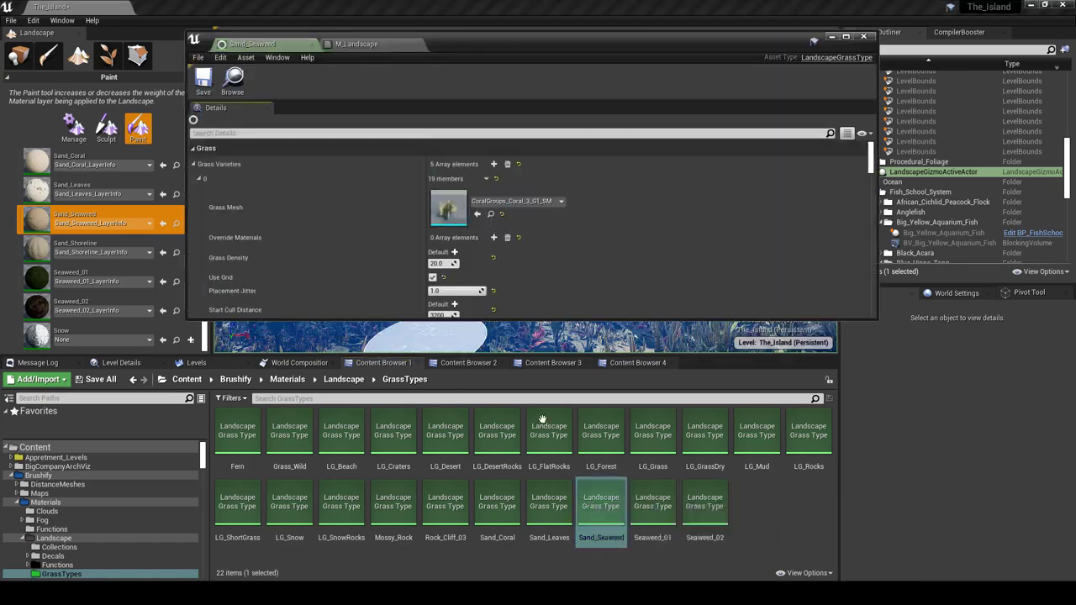
{"action": "left_click", "coordinate": [493, 165]}
{"action": "left_click", "coordinate": [492, 165]}
{"action": "left_click", "coordinate": [493, 165]}
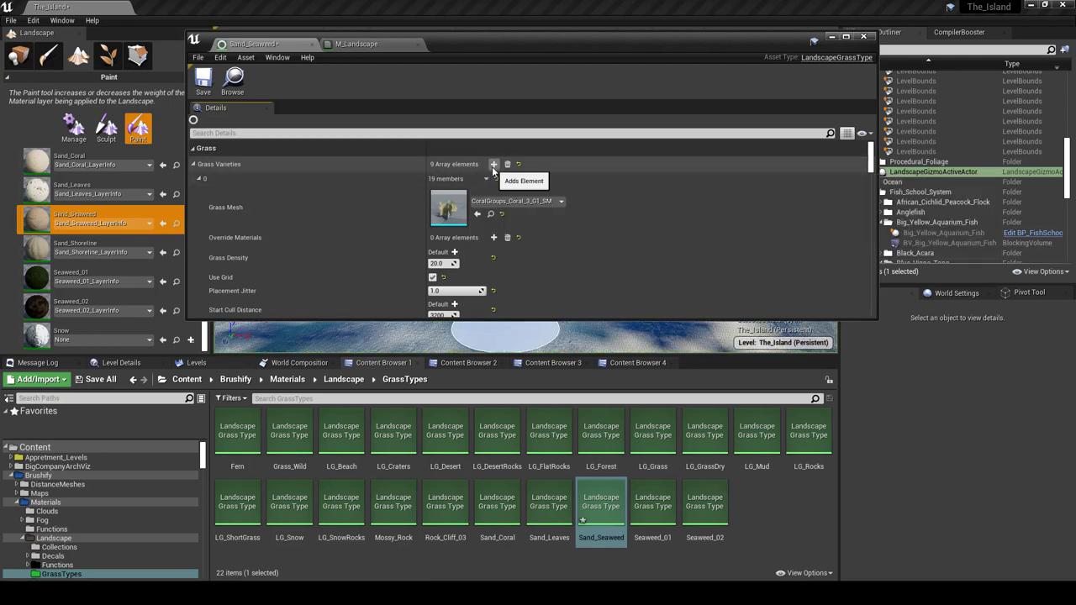
{"action": "left_click", "coordinate": [493, 164]}
{"action": "left_click", "coordinate": [493, 165]}
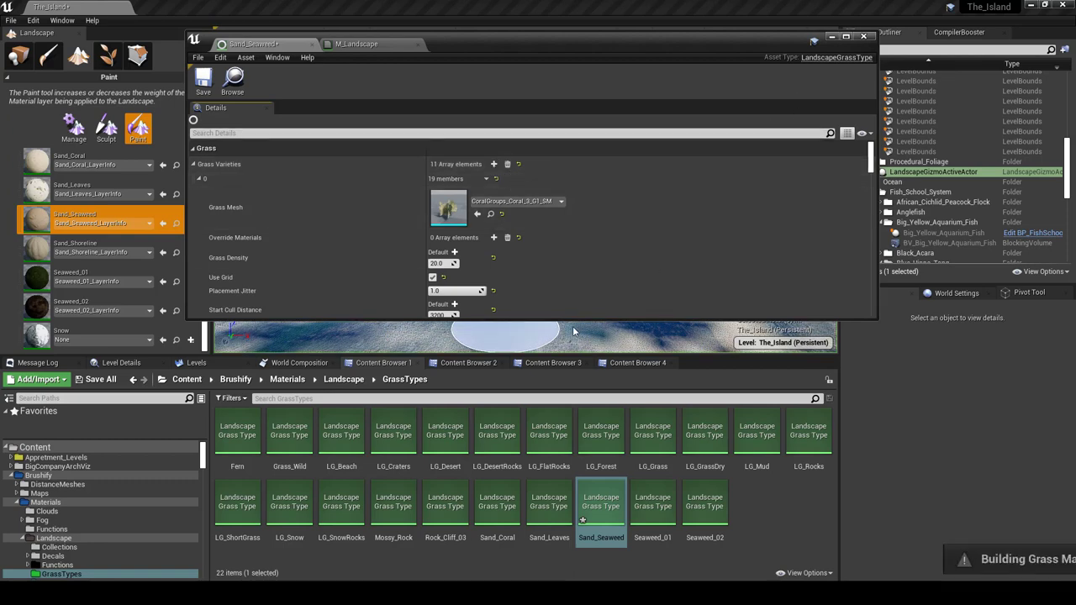
Step: Set the Grass Mesh of grass variety 5 to underwater_kelp_plant_exp20_SM from the Vegetation folder
{"action": "scroll", "coordinate": [600, 238], "scroll_direction": "down", "scroll_amount": 10}
{"action": "scroll", "coordinate": [600, 242], "scroll_direction": "down", "scroll_amount": 10}
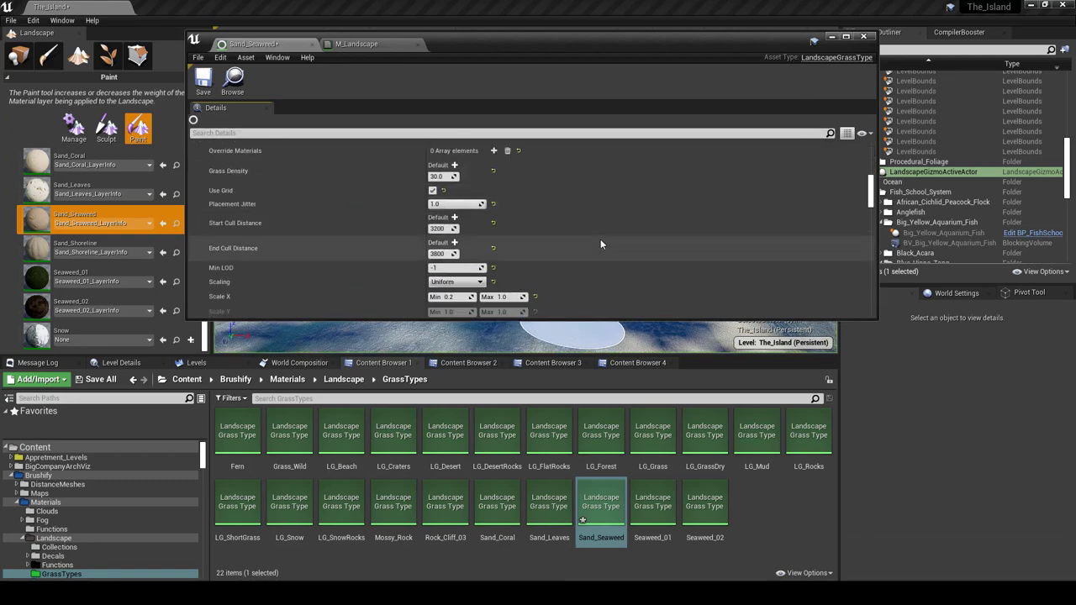
{"action": "scroll", "coordinate": [600, 240], "scroll_direction": "down", "scroll_amount": 10}
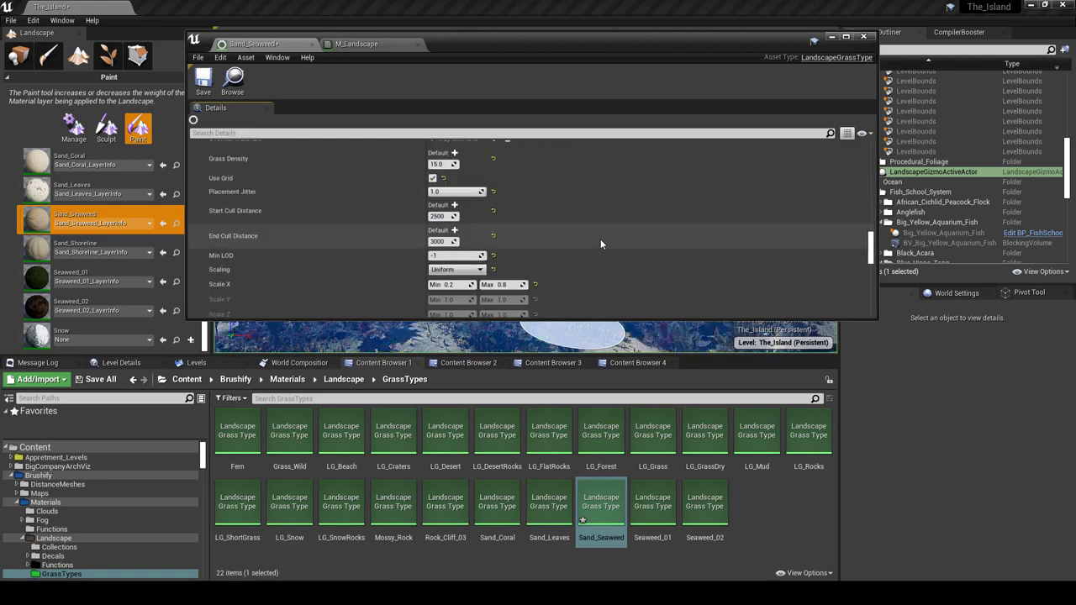
{"action": "scroll", "coordinate": [600, 238], "scroll_direction": "down", "scroll_amount": 10}
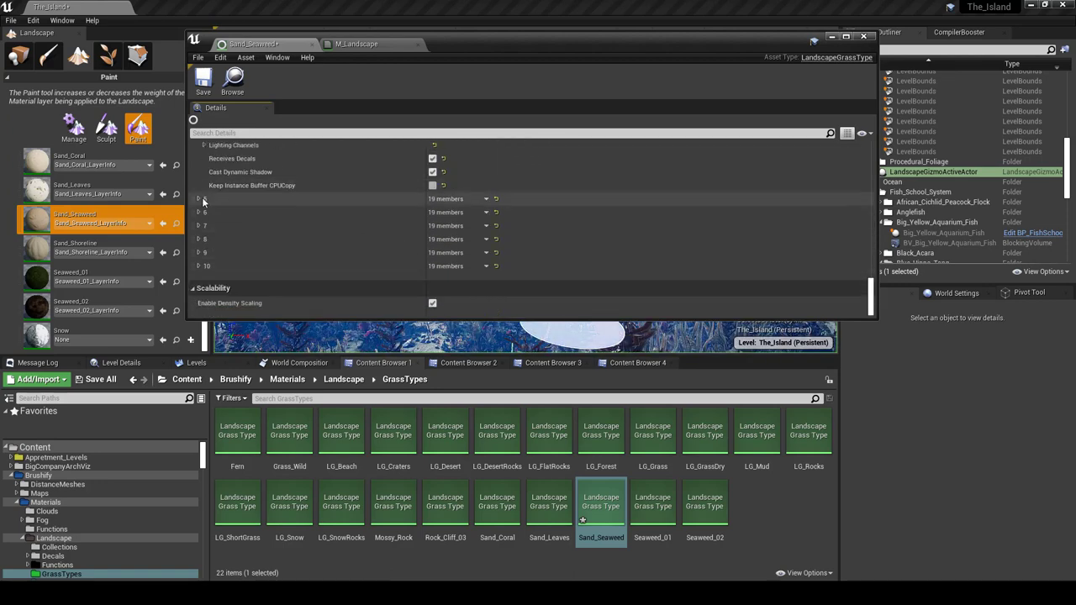
{"action": "left_click", "coordinate": [199, 198]}
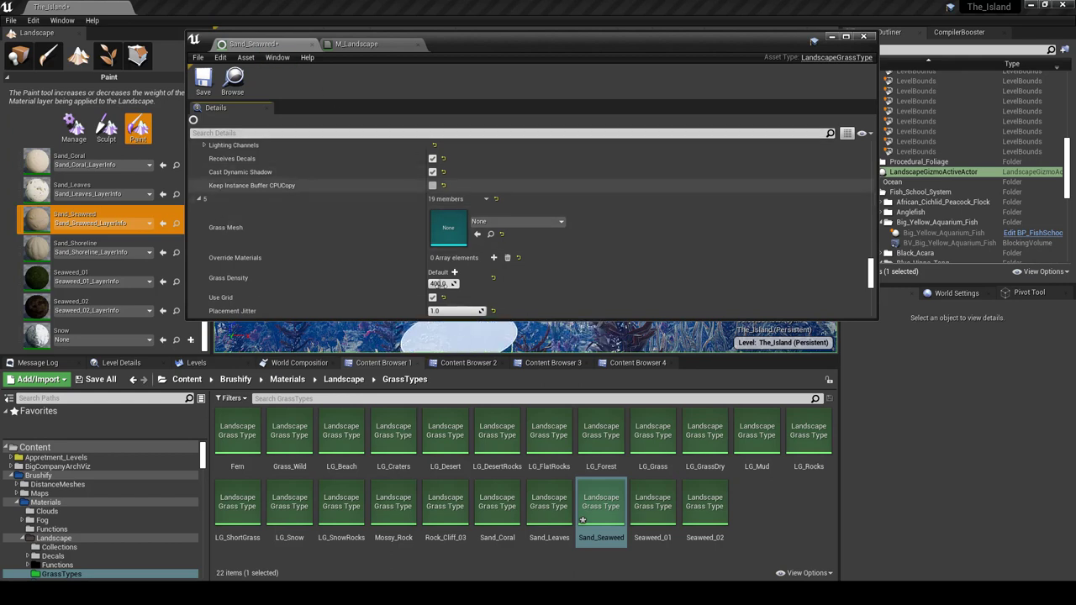
{"action": "left_click", "coordinate": [459, 364]}
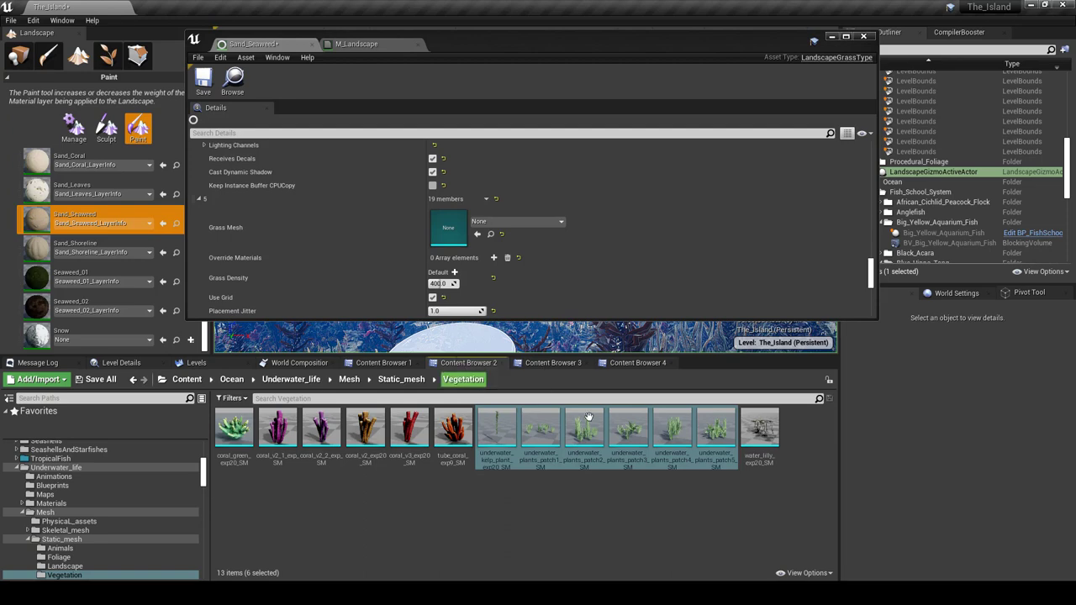
{"action": "left_click", "coordinate": [524, 506]}
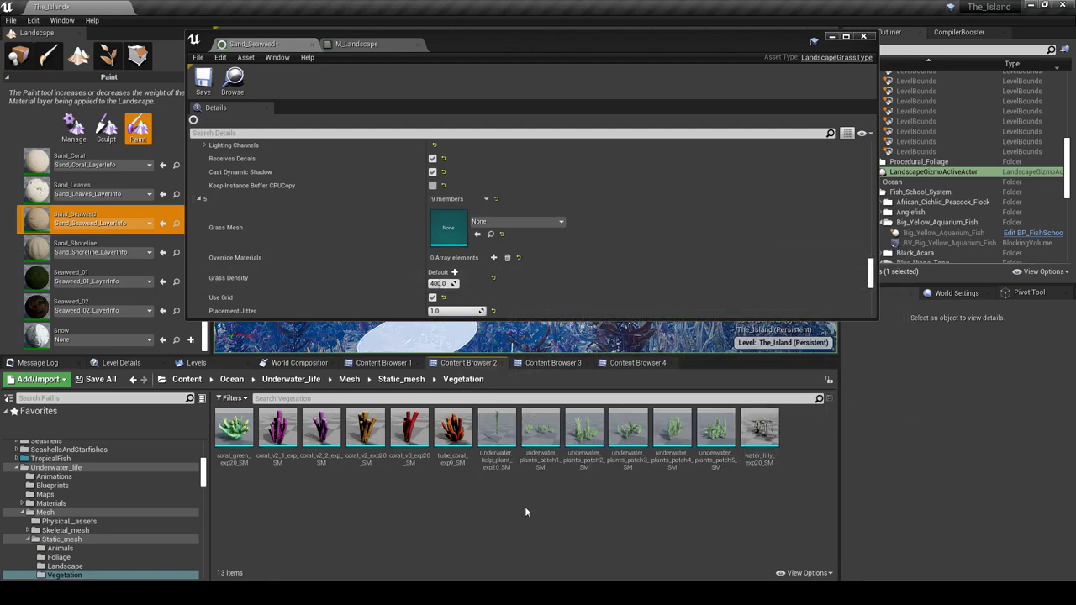
{"action": "left_click", "coordinate": [477, 235]}
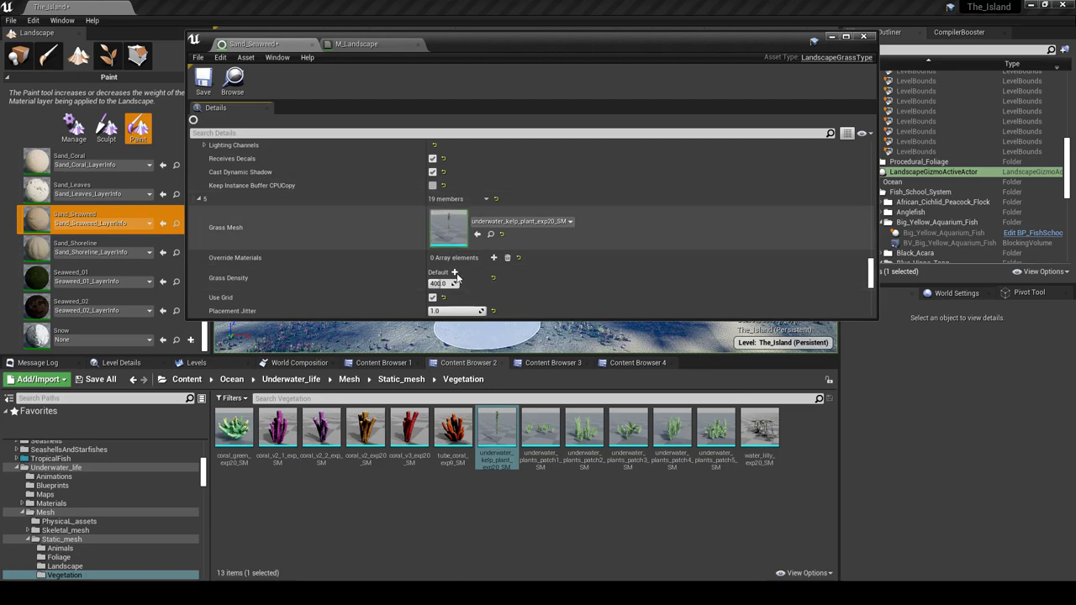
Step: Make the Sand_Seaweed editor window narrower and move it beside the viewport so the scene is uncovered
{"action": "left_click_drag", "start_coordinate": [483, 317], "coordinate": [483, 265]}
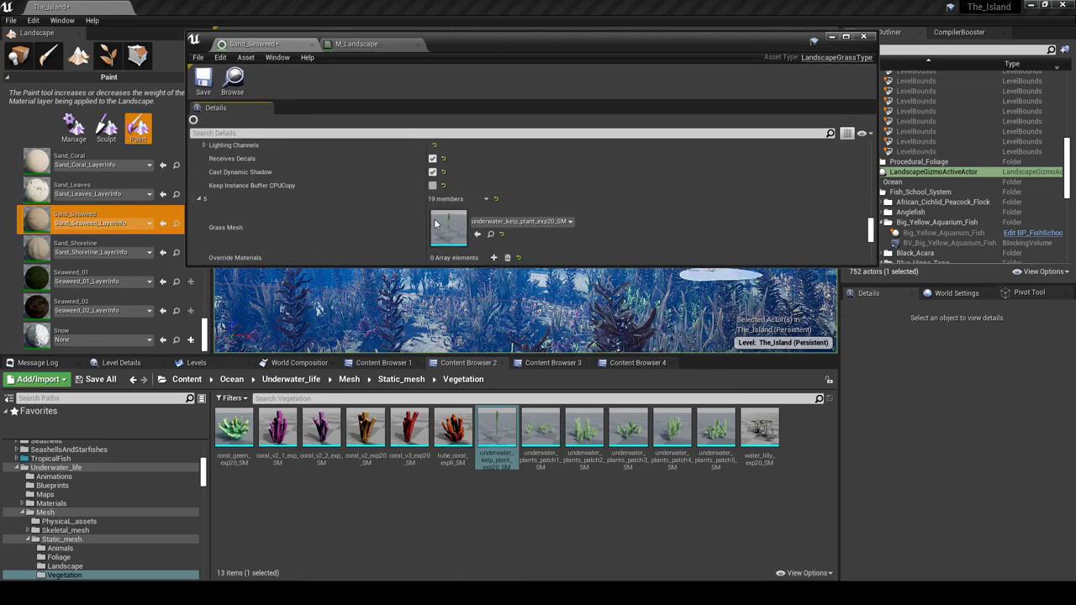
{"action": "left_click_drag", "start_coordinate": [193, 266], "coordinate": [317, 296]}
{"action": "left_click_drag", "start_coordinate": [451, 354], "coordinate": [682, 429]}
{"action": "left_click_drag", "start_coordinate": [805, 54], "coordinate": [970, 47]}
Step: Enlarge the viewport by shrinking the Content Browser and the Landscape panel, with the view close to the new kelp plants
{"action": "mouse_move", "coordinate": [669, 155]}
{"action": "right_mouse_down"}
{"action": "mouse_move", "coordinate": [607, 232]}
{"action": "mouse_move", "coordinate": [555, 261]}
{"action": "mouse_move", "coordinate": [501, 266]}
{"action": "right_mouse_up"}
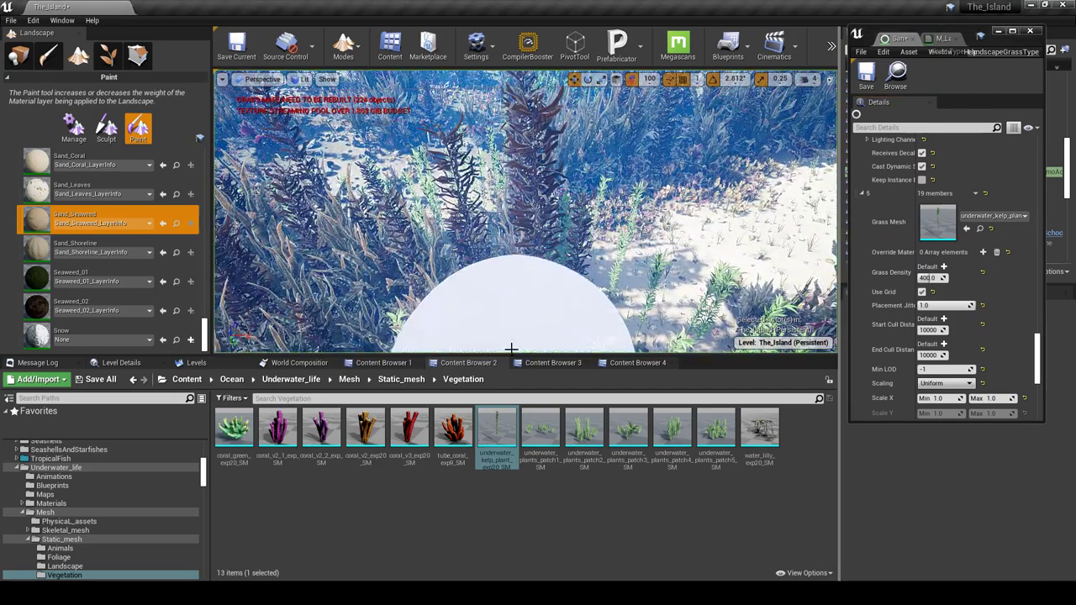
{"action": "left_click_drag", "start_coordinate": [518, 395], "coordinate": [533, 458]}
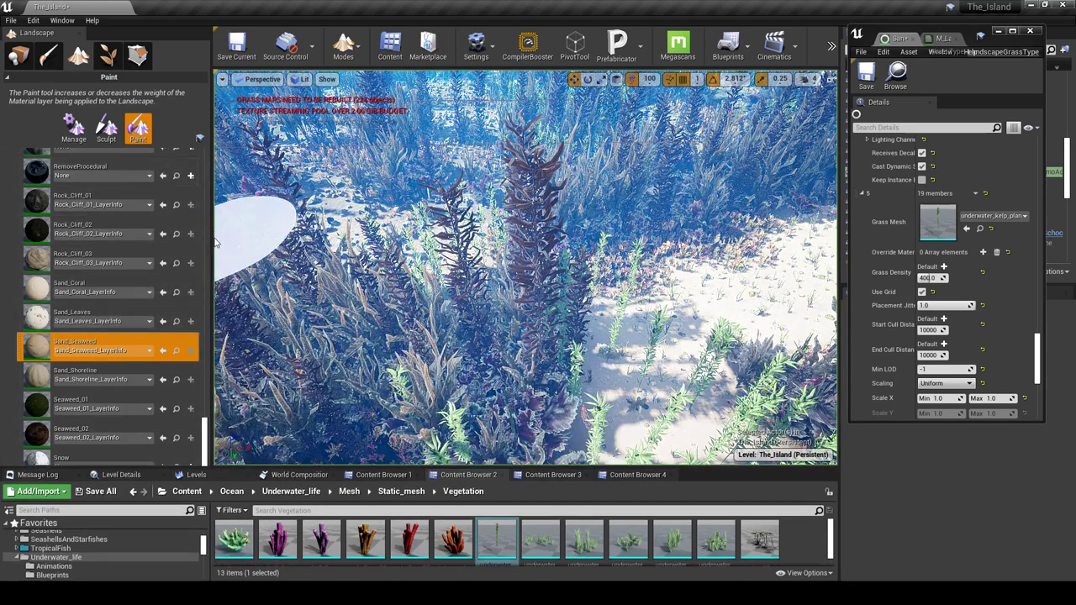
{"action": "left_click_drag", "start_coordinate": [205, 248], "coordinate": [183, 252]}
{"action": "left_click", "coordinate": [330, 80]}
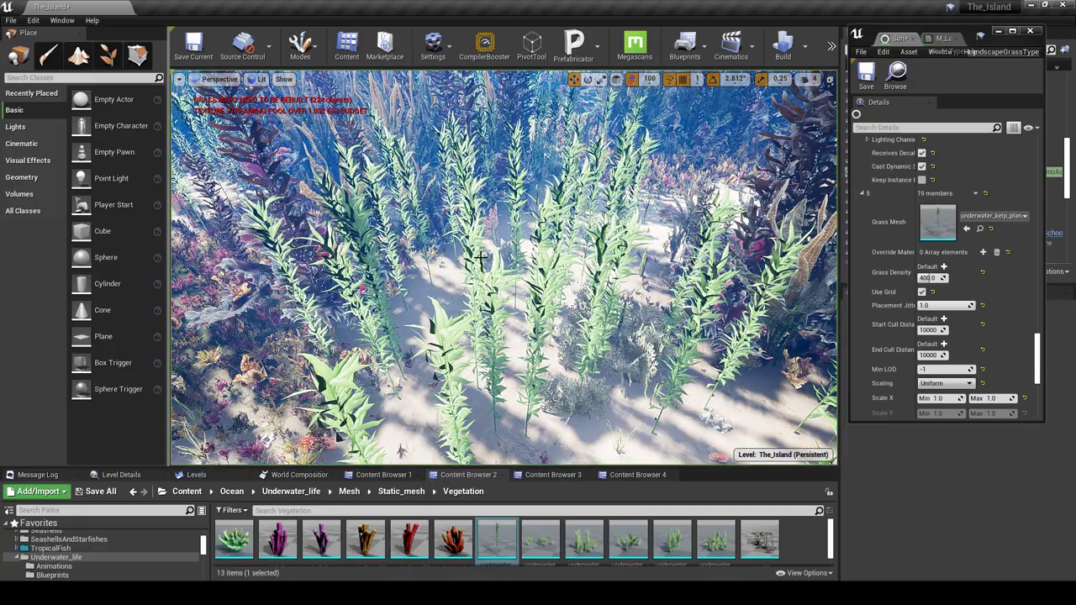
Step: Set the Grass Density of the kelp in grass variety 5 to 800
{"action": "scroll", "coordinate": [493, 287], "scroll_direction": "up", "scroll_amount": 5}
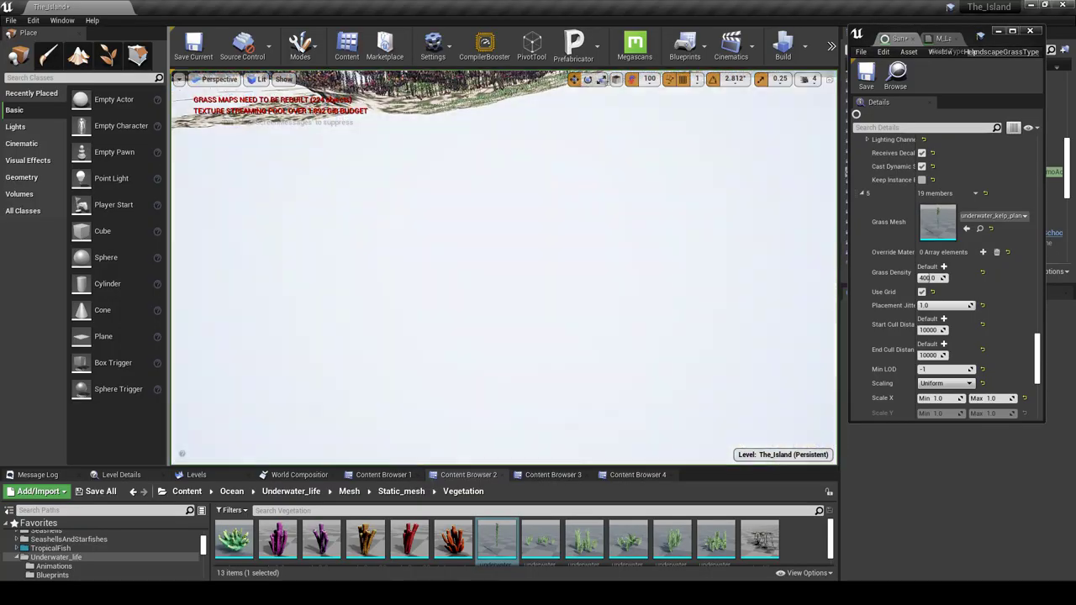
{"action": "scroll", "coordinate": [494, 286], "scroll_direction": "down", "scroll_amount": 6}
{"action": "key", "text": "w"}
{"action": "right_click_drag", "start_coordinate": [494, 287], "coordinate": [538, 319]}
{"action": "right_click_drag", "start_coordinate": [452, 254], "coordinate": [452, 290]}
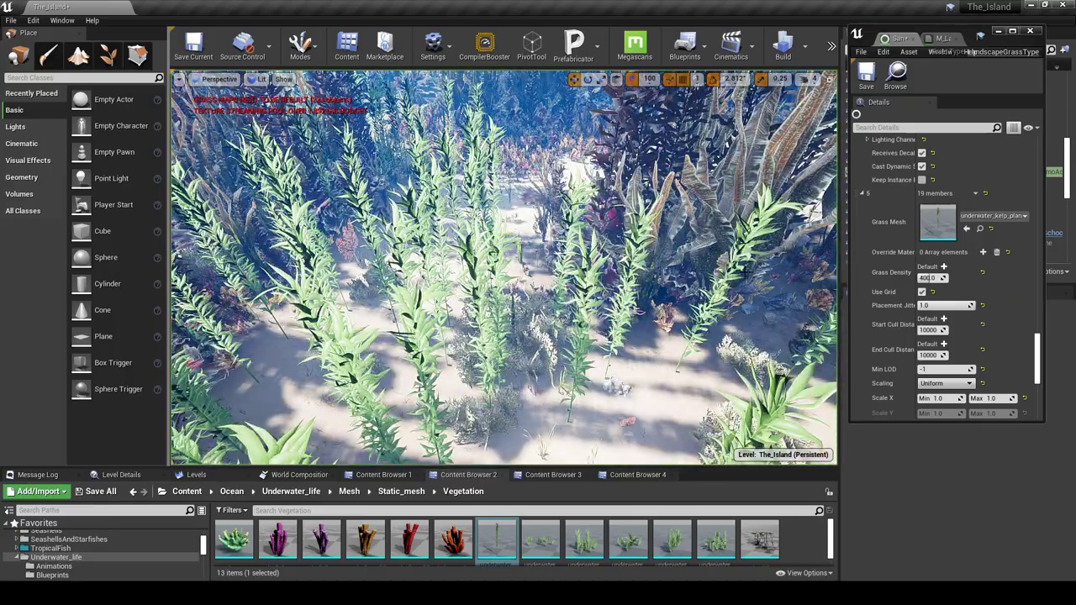
{"action": "left_click", "coordinate": [933, 278]}
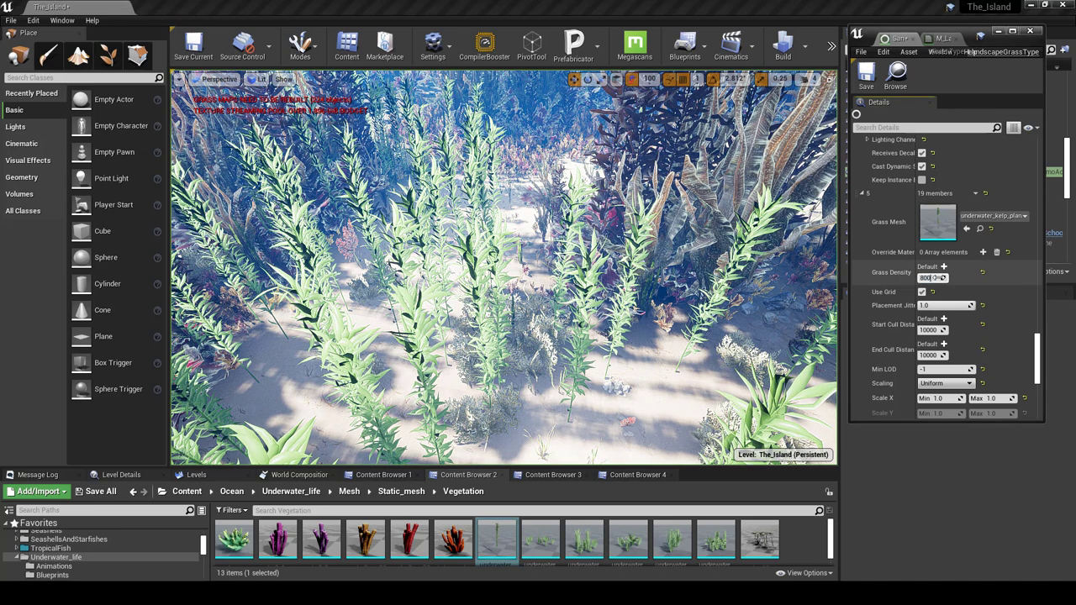
{"action": "key", "text": "Return"}
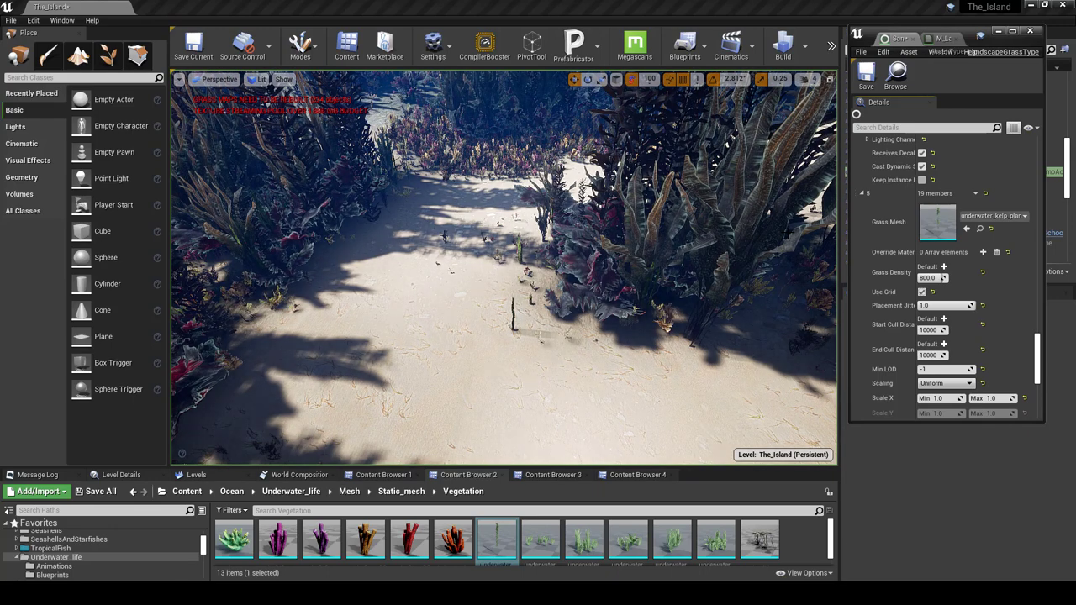
Step: Inspect the kelp coverage across the seabed and set the Grass Density of grass variety 5 to 250
{"action": "right_click_drag", "start_coordinate": [541, 211], "coordinate": [672, 244]}
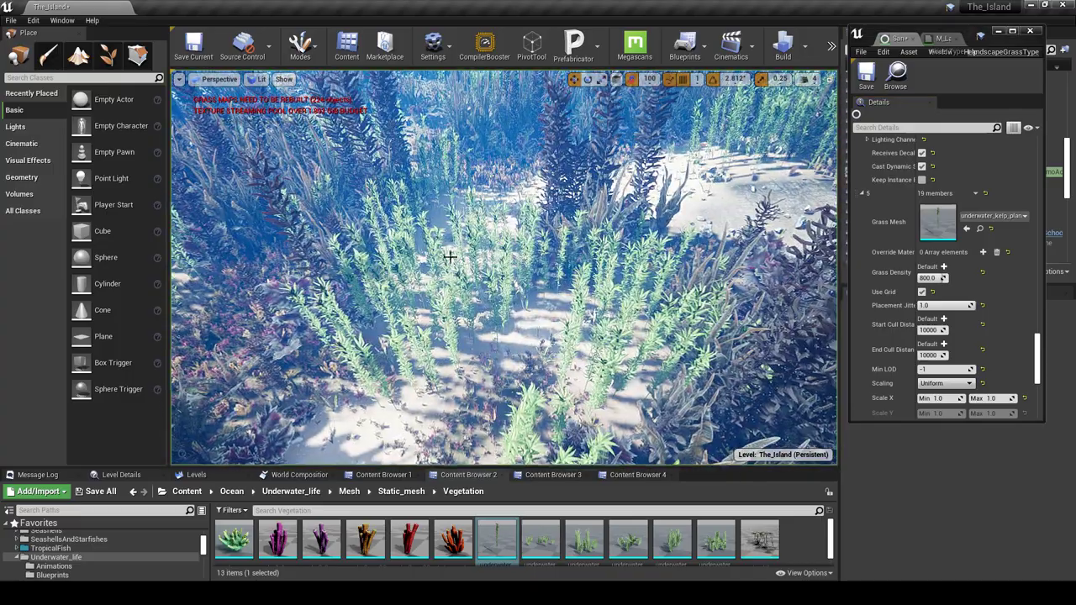
{"action": "right_click_drag", "start_coordinate": [723, 290], "coordinate": [730, 274]}
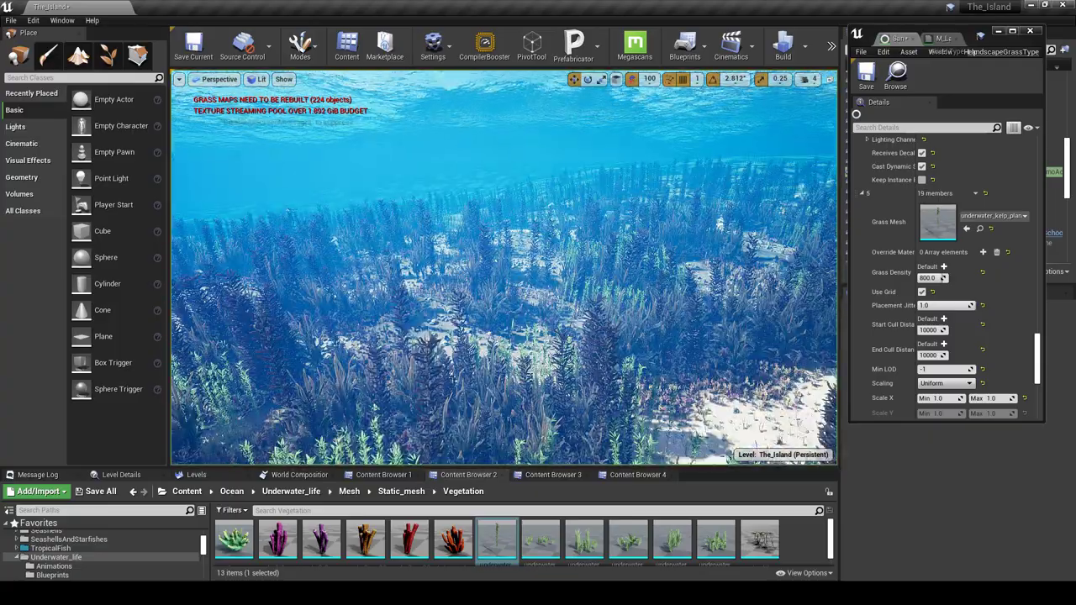
{"action": "right_click_drag", "start_coordinate": [504, 269], "coordinate": [699, 274]}
{"action": "right_click_drag", "start_coordinate": [602, 260], "coordinate": [602, 256]}
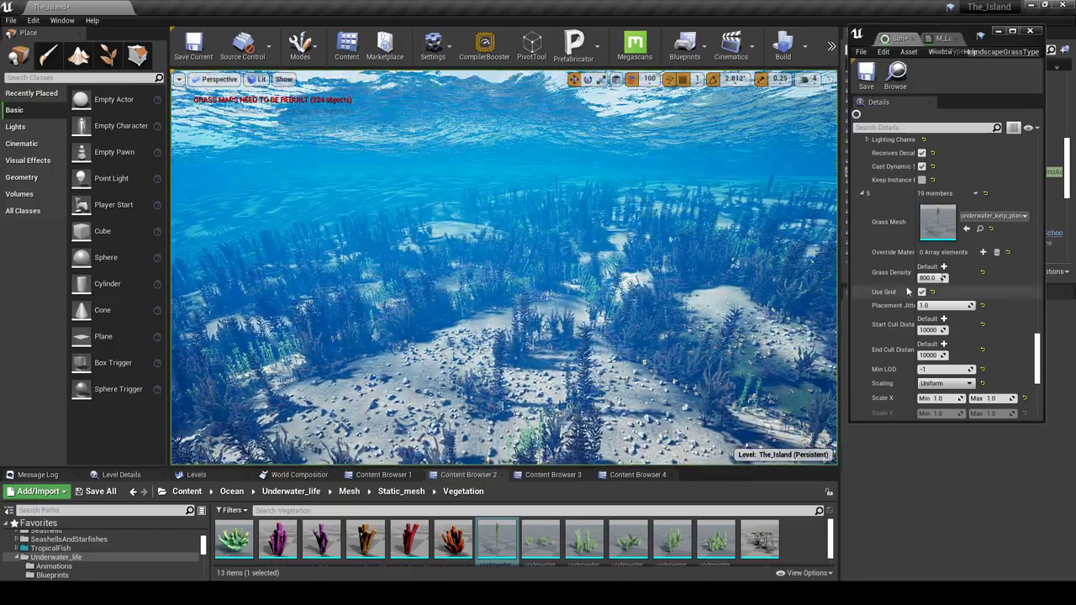
{"action": "left_click", "coordinate": [930, 278]}
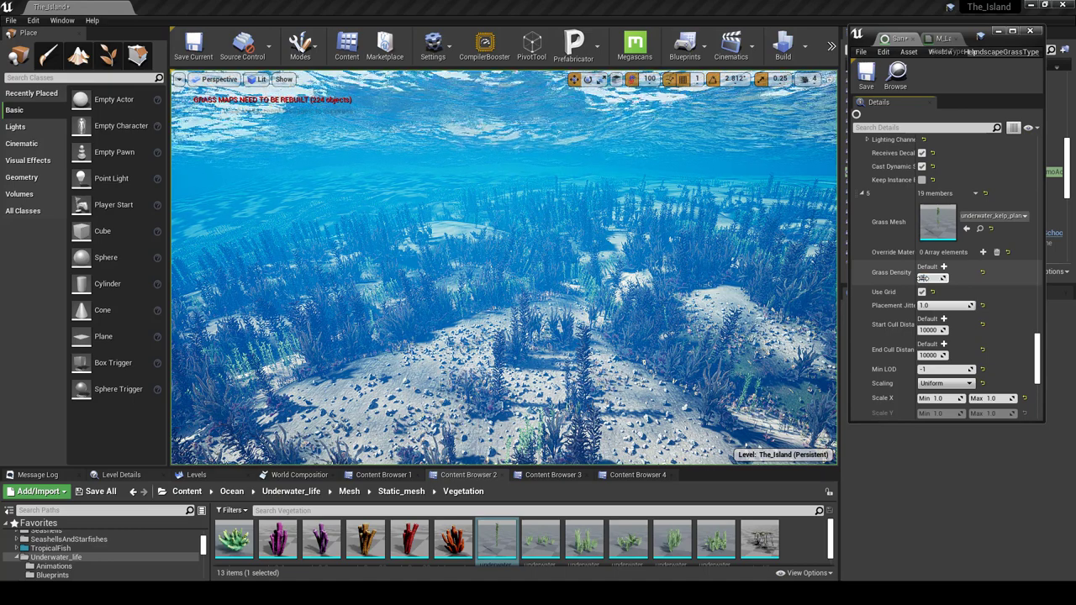
{"action": "type", "text": "250"}
{"action": "key", "text": "Return"}
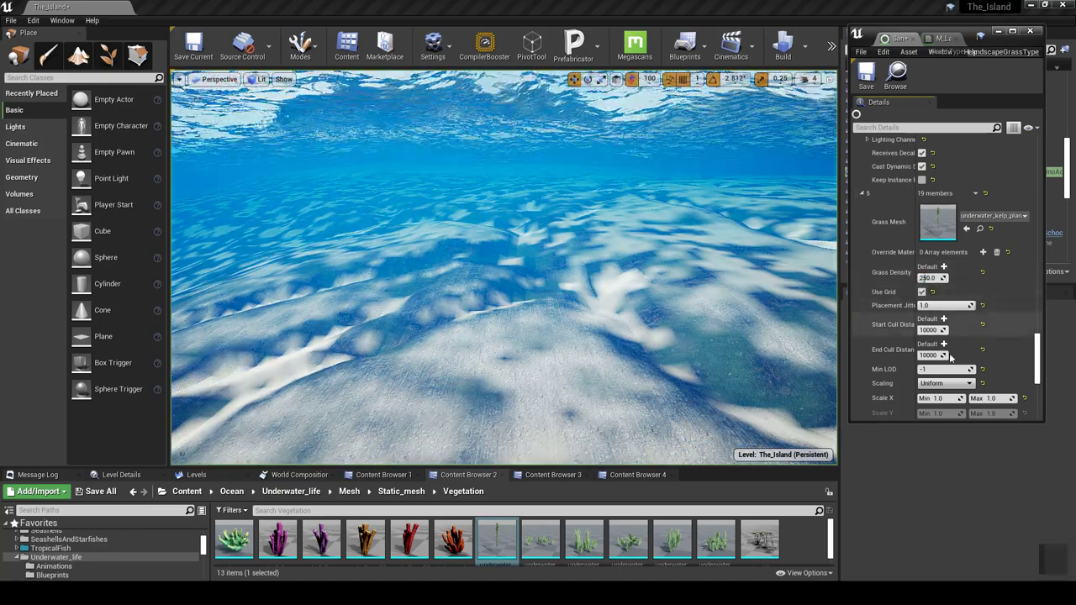
Step: Set the Start Cull Distance of grass variety 5 to 2000 and its End Cull Distance to 6000
{"action": "left_click", "coordinate": [931, 330]}
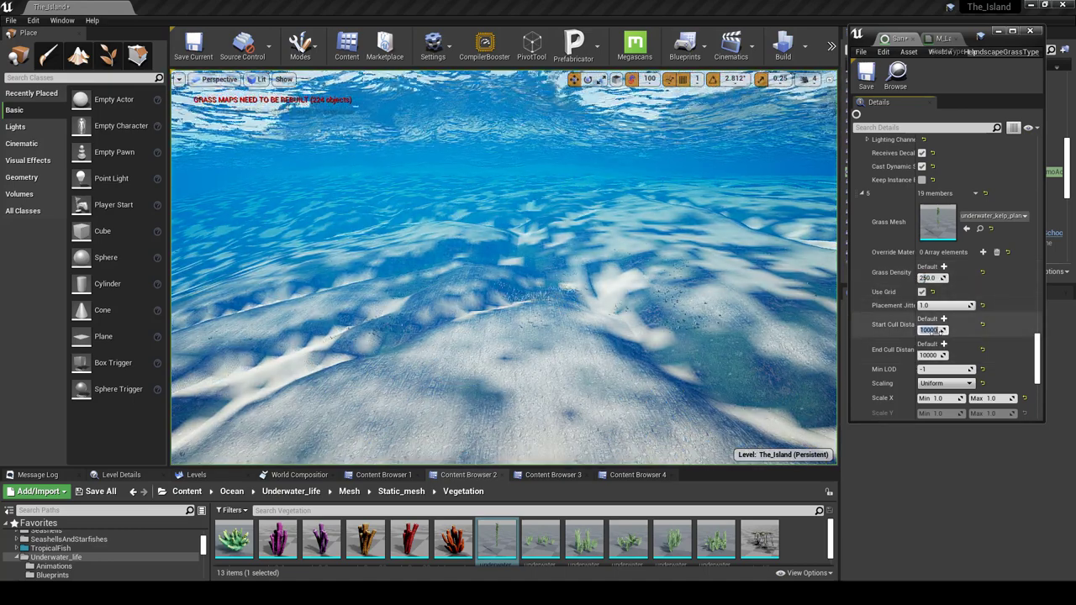
{"action": "type", "text": "2000"}
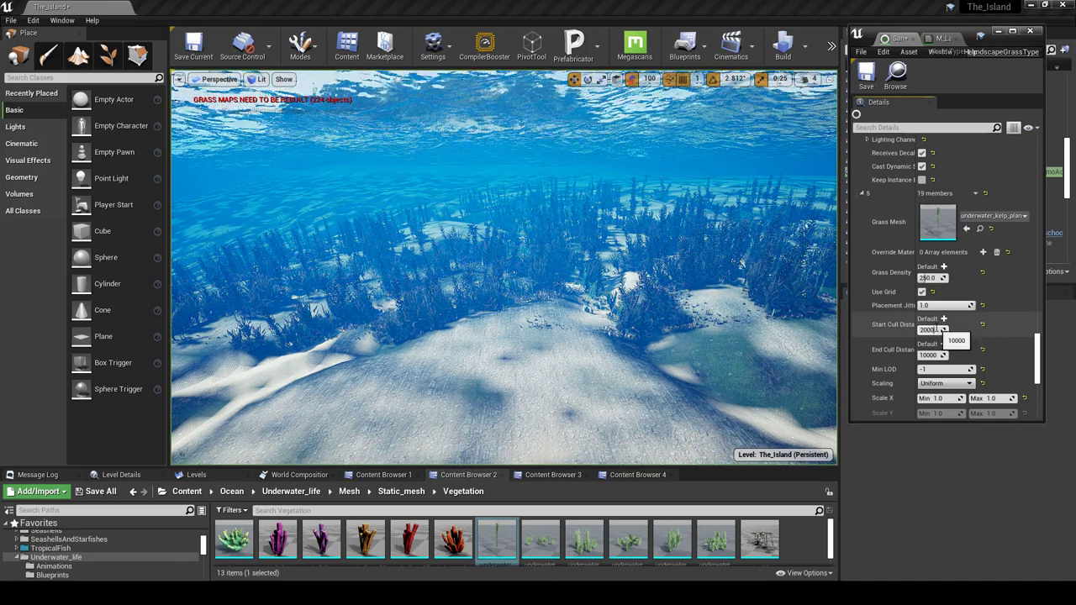
{"action": "left_click", "coordinate": [935, 355]}
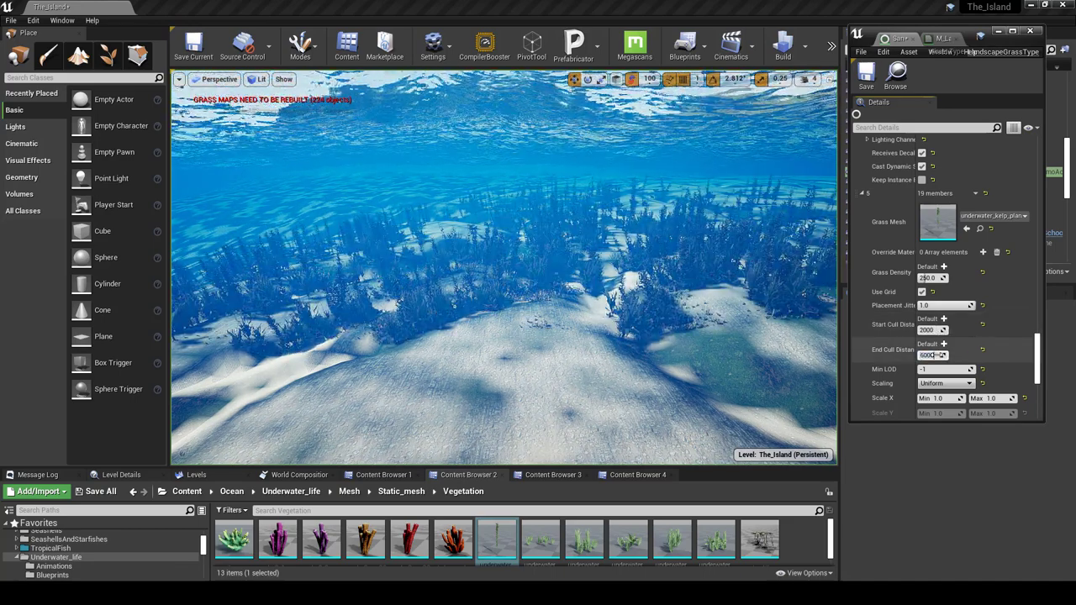
{"action": "key", "text": "Tab"}
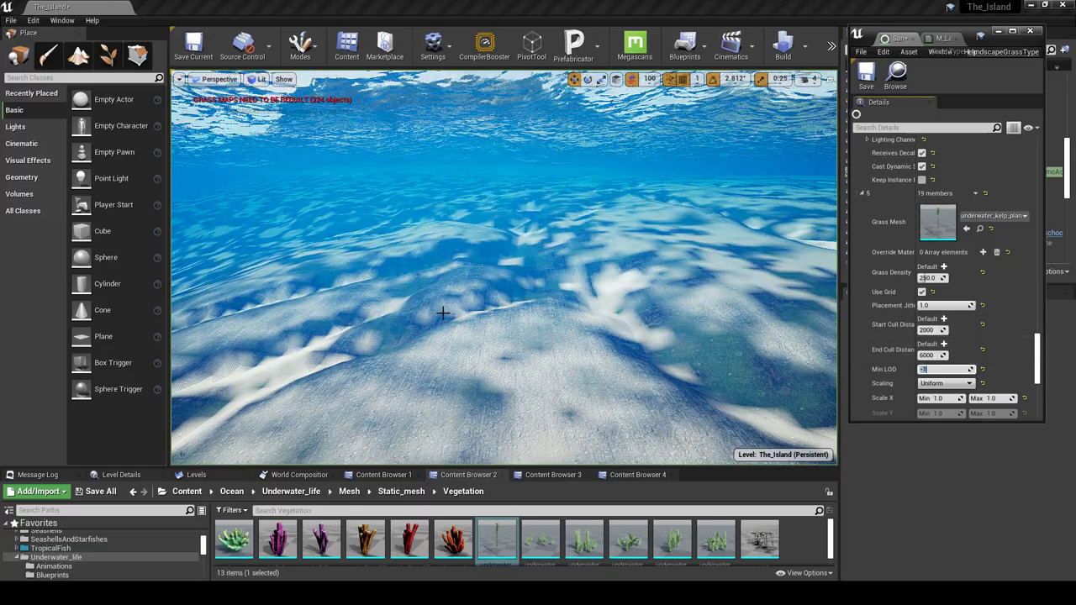
Step: Fly over the seabed to examine the kelp's density and how far away the plants remain drawn
{"action": "right_click_drag", "start_coordinate": [413, 302], "coordinate": [547, 416]}
{"action": "key", "text": "w"}
{"action": "key", "text": "w"}
{"action": "key", "text": "w"}
{"action": "key", "text": "w"}
{"action": "key", "text": "s"}
{"action": "key", "text": "w"}
{"action": "key", "text": "w"}
{"action": "left_click_drag", "start_coordinate": [532, 246], "coordinate": [531, 235]}
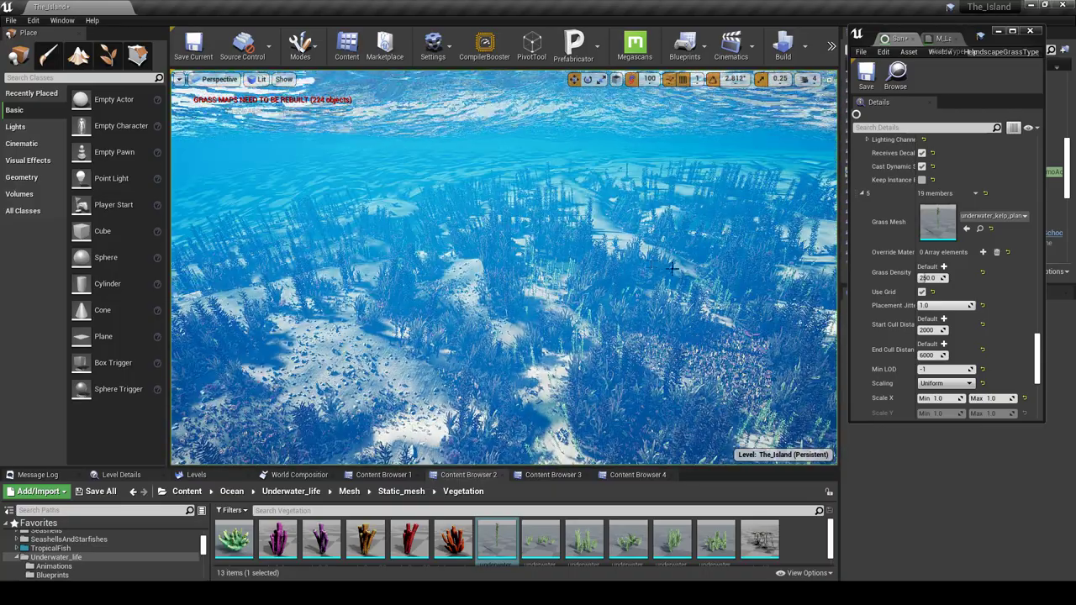
{"action": "right_click_drag", "start_coordinate": [691, 241], "coordinate": [702, 240]}
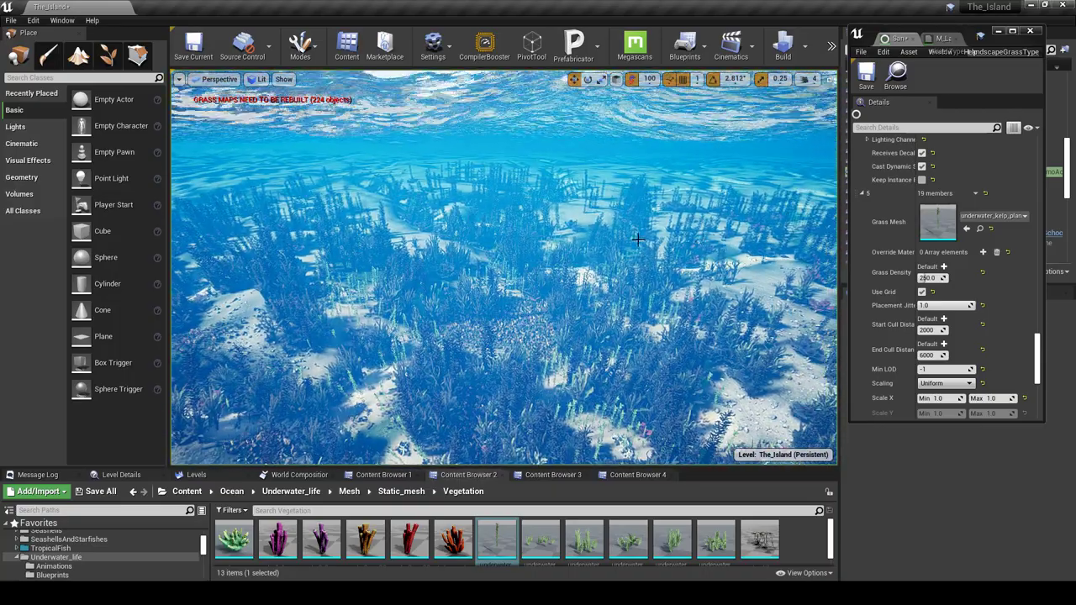
{"action": "right_click_drag", "start_coordinate": [613, 236], "coordinate": [664, 237]}
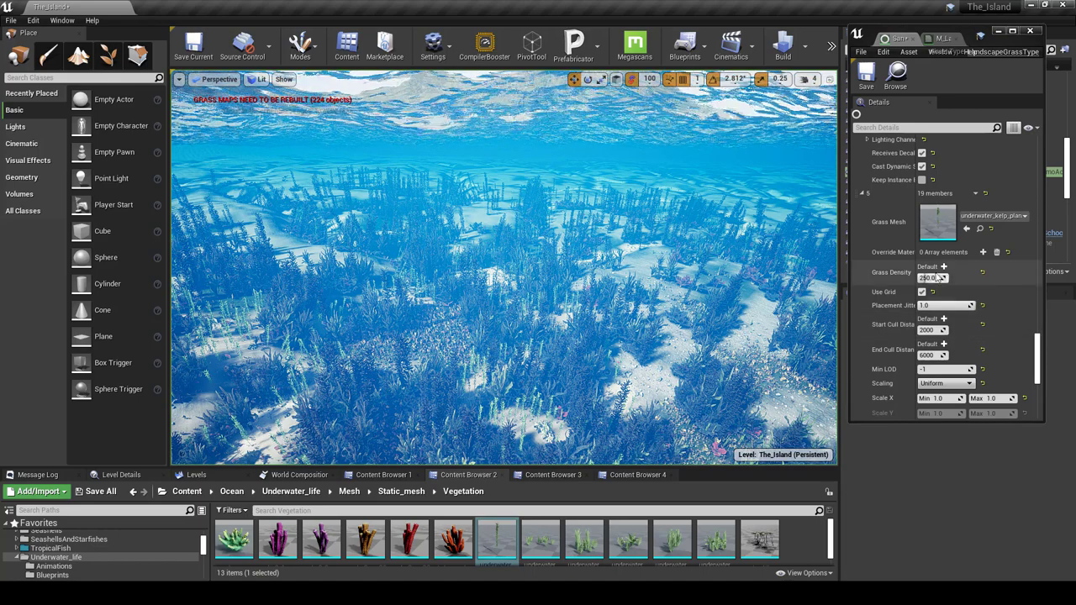
Step: Set the End Cull Distance of grass variety 5 to 8000 and check the distant plants
{"action": "left_click", "coordinate": [928, 355]}
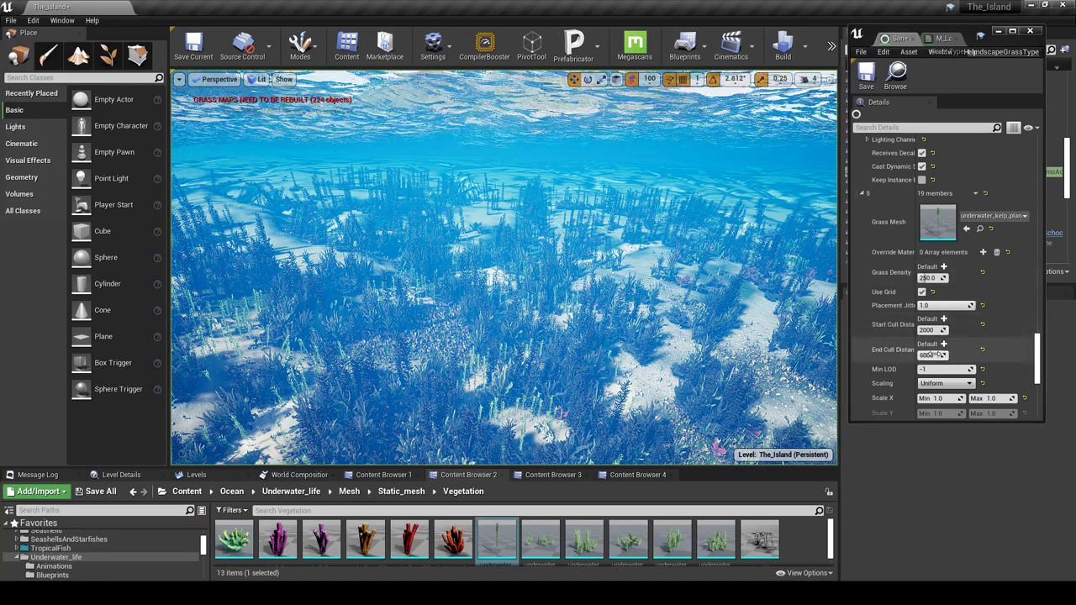
{"action": "type", "text": "8000"}
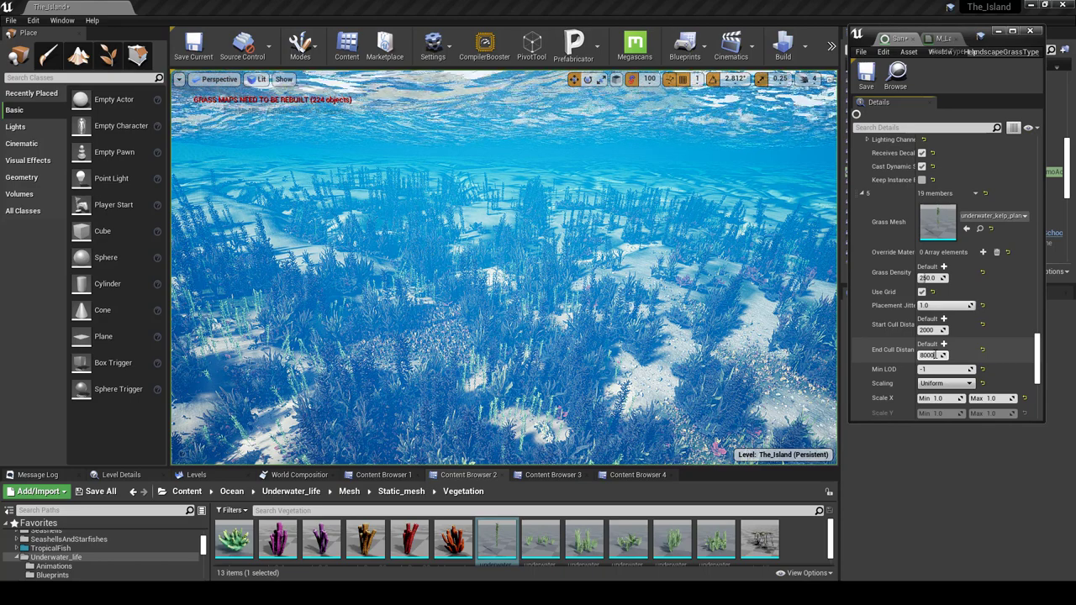
{"action": "key", "text": "Tab"}
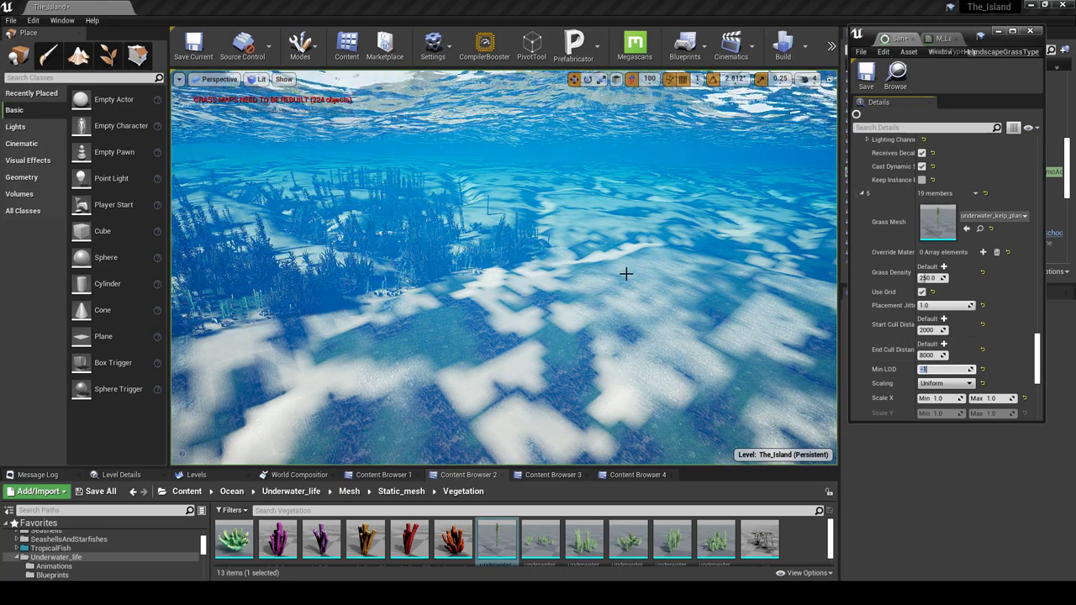
{"action": "right_click_drag", "start_coordinate": [453, 268], "coordinate": [538, 268]}
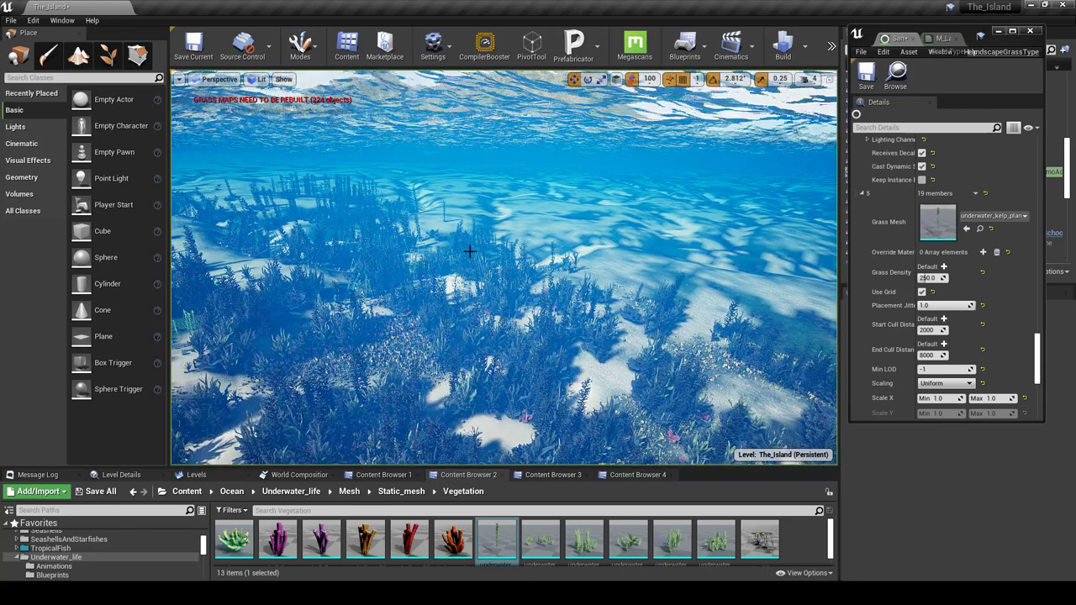
Step: Build the grass maps for the island level
{"action": "left_click", "coordinate": [831, 46]}
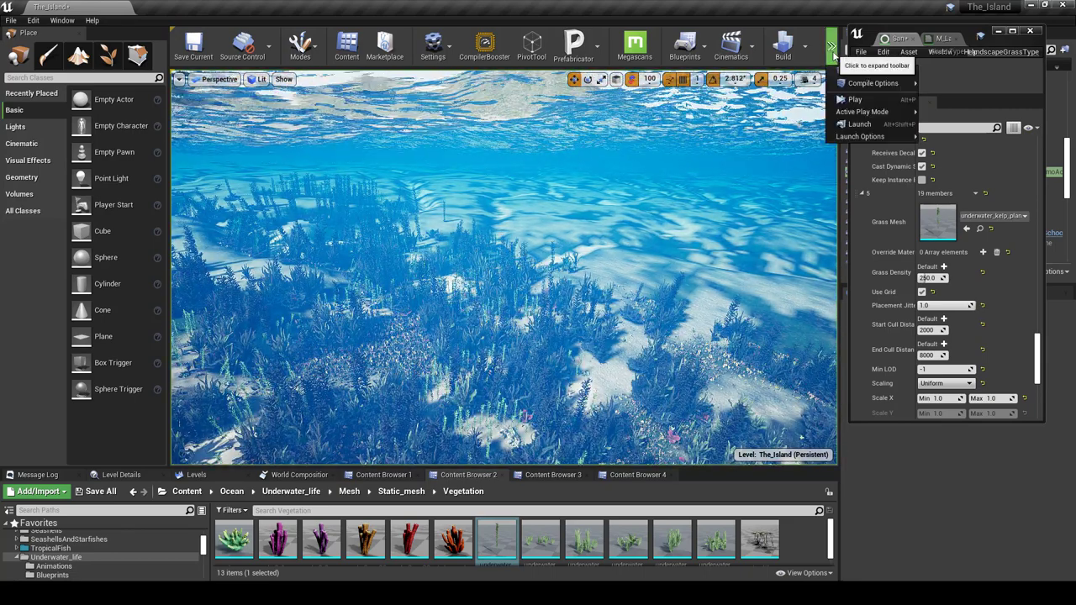
{"action": "left_click", "coordinate": [804, 49]}
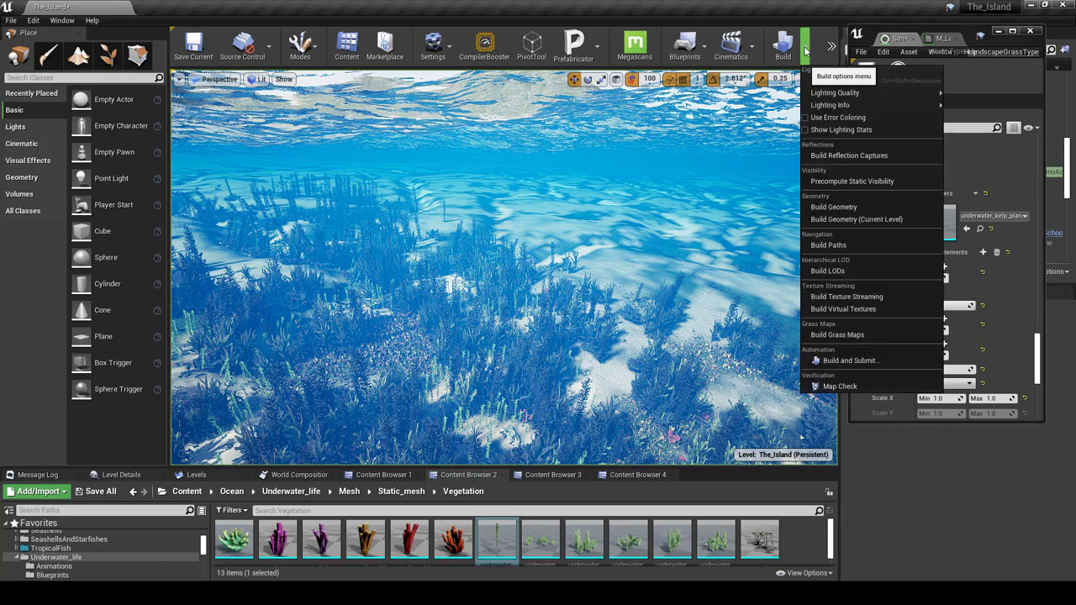
{"action": "left_click", "coordinate": [871, 336]}
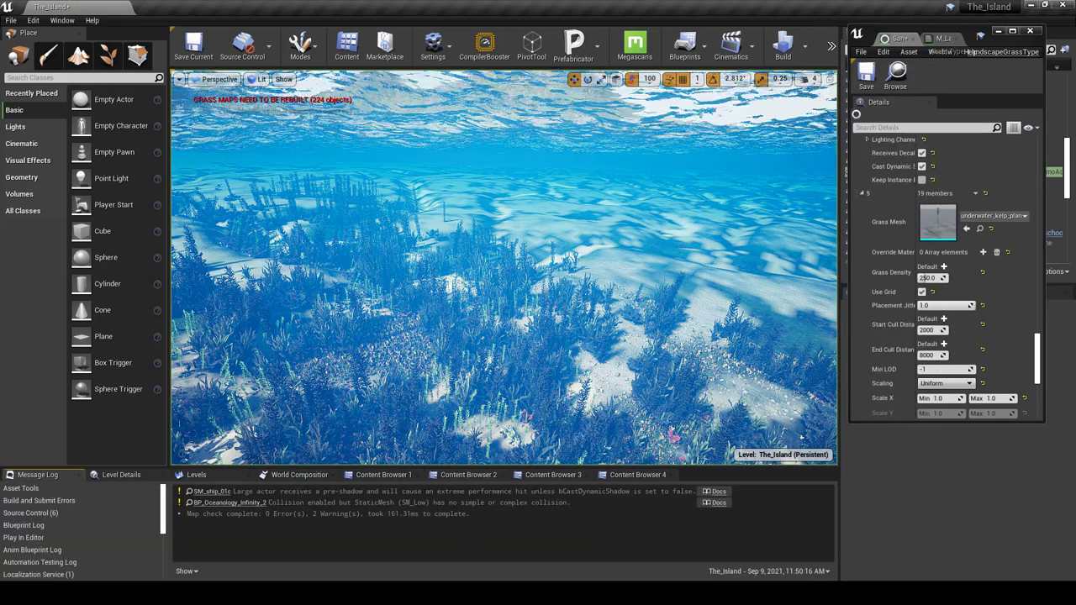
Step: Fly around the island and its seabed to examine the vegetation with the rebuilt grass maps
{"action": "key", "text": "w"}
{"action": "right_click_drag", "start_coordinate": [784, 151], "coordinate": [783, 151]}
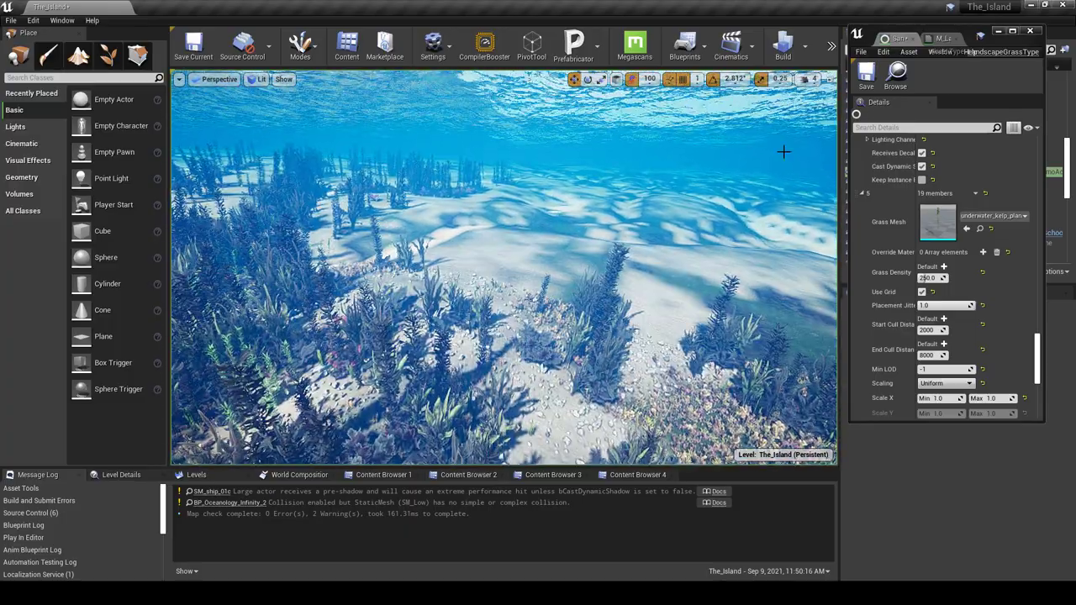
{"action": "right_click_drag", "start_coordinate": [612, 228], "coordinate": [612, 228]}
{"action": "key", "text": "s"}
{"action": "key", "text": "w"}
{"action": "key", "text": "s"}
{"action": "key", "text": "w"}
{"action": "key", "text": "w"}
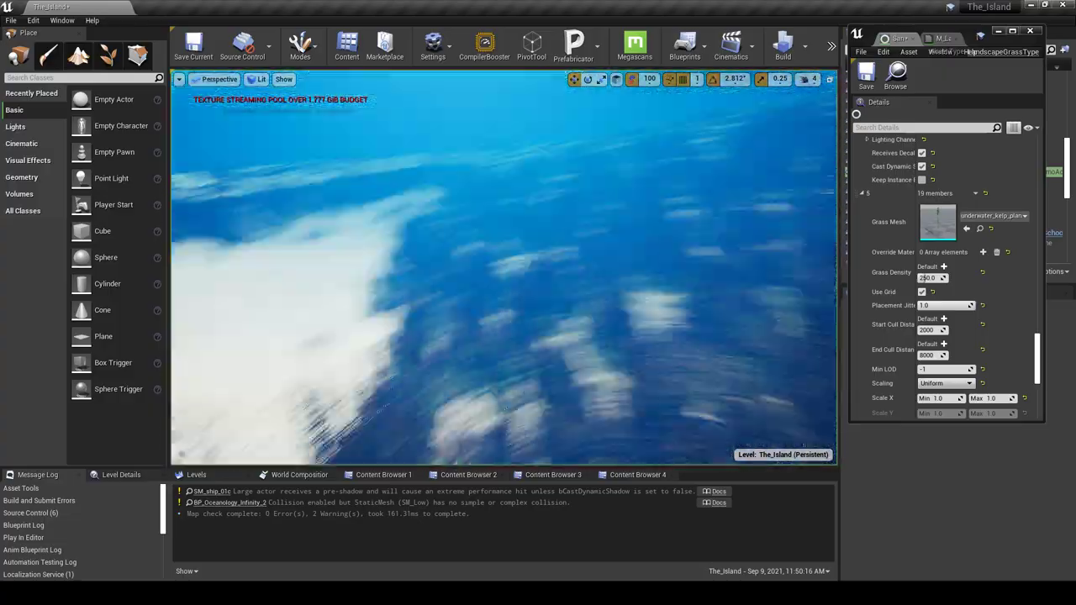
{"action": "right_click_drag", "start_coordinate": [783, 156], "coordinate": [783, 164]}
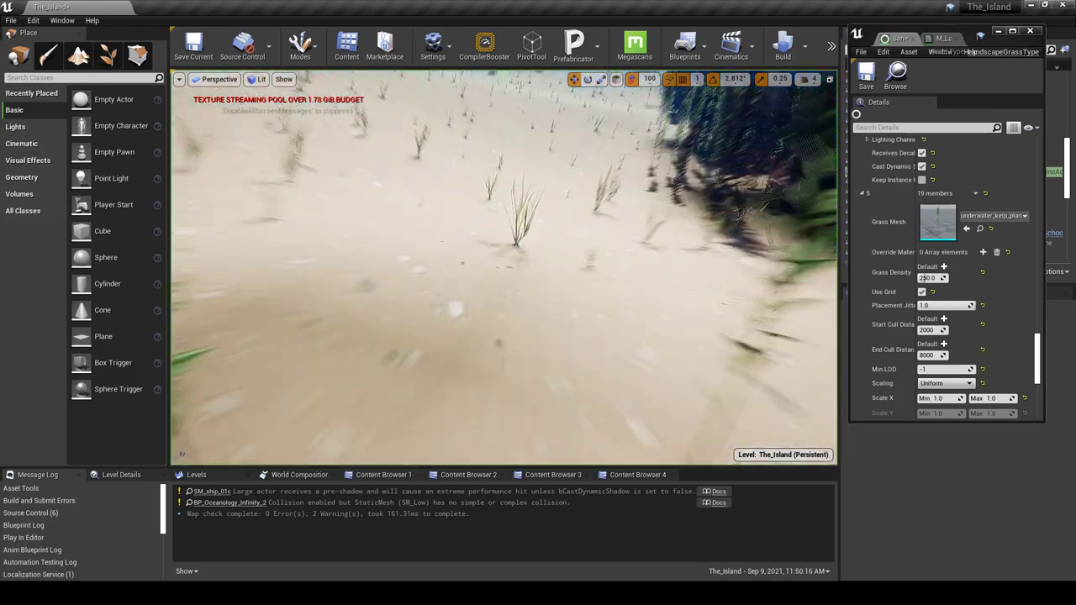
{"action": "right_click_drag", "start_coordinate": [506, 282], "coordinate": [480, 288]}
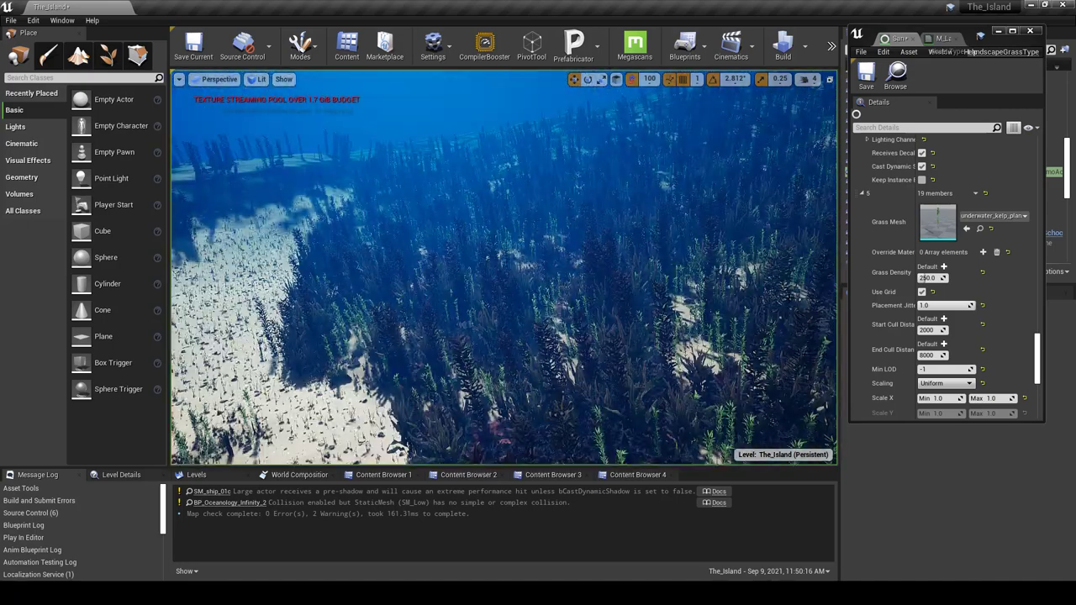
Step: Set the maximum Scale X of the kelp in grass variety 5 to 5 and inspect the plants' height
{"action": "scroll", "coordinate": [933, 345], "scroll_direction": "up", "scroll_amount": 2}
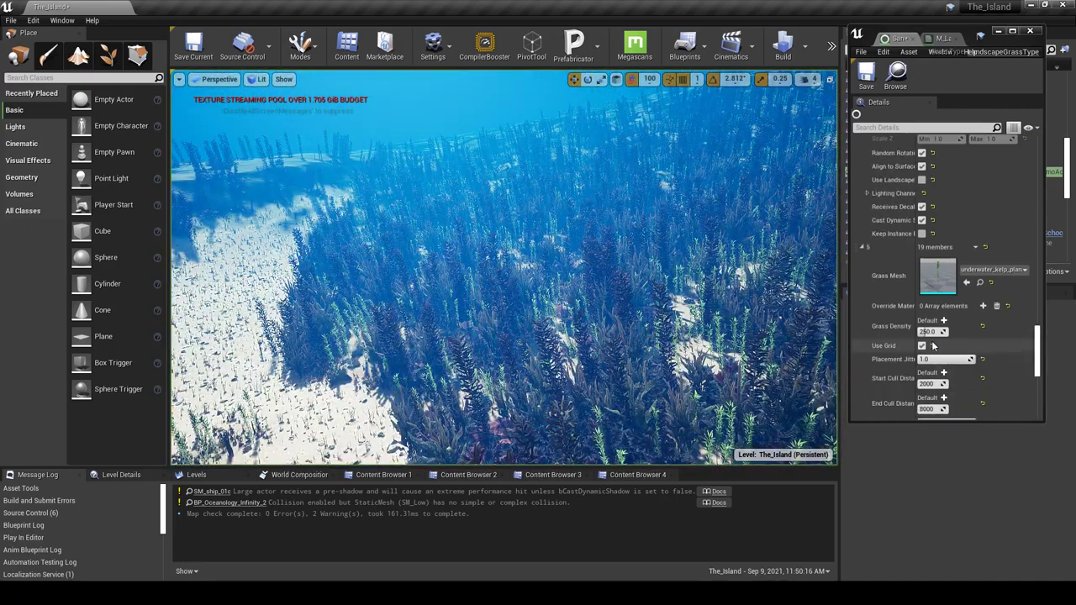
{"action": "scroll", "coordinate": [933, 345], "scroll_direction": "down", "scroll_amount": 4}
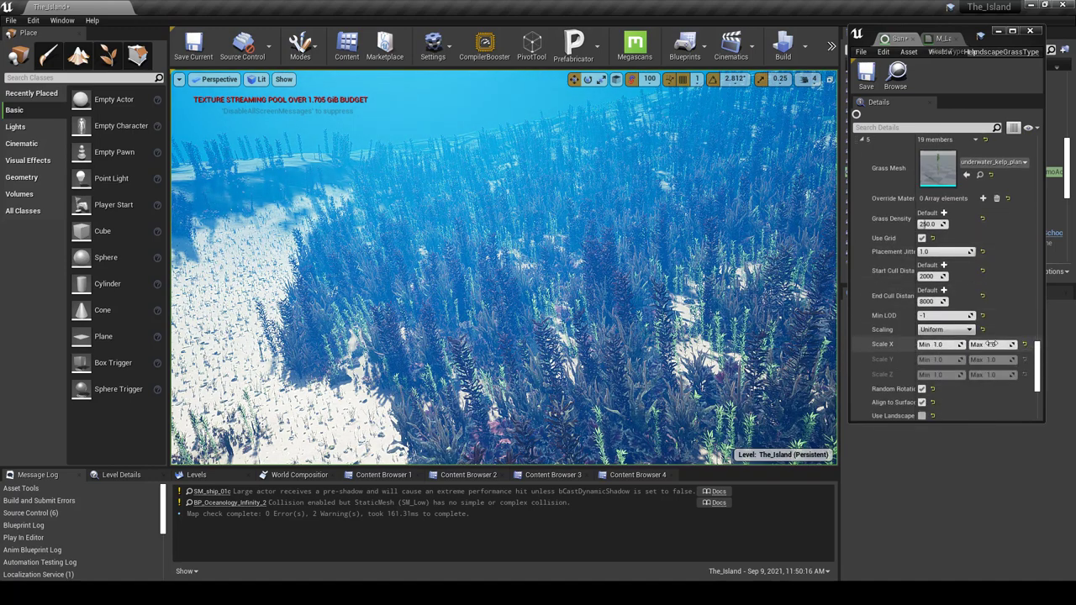
{"action": "mouse_move", "coordinate": [736, 326]}
{"action": "right_mouse_down"}
{"action": "mouse_move", "coordinate": [696, 336]}
{"action": "mouse_move", "coordinate": [657, 369]}
{"action": "mouse_move", "coordinate": [736, 326]}
{"action": "right_mouse_up"}
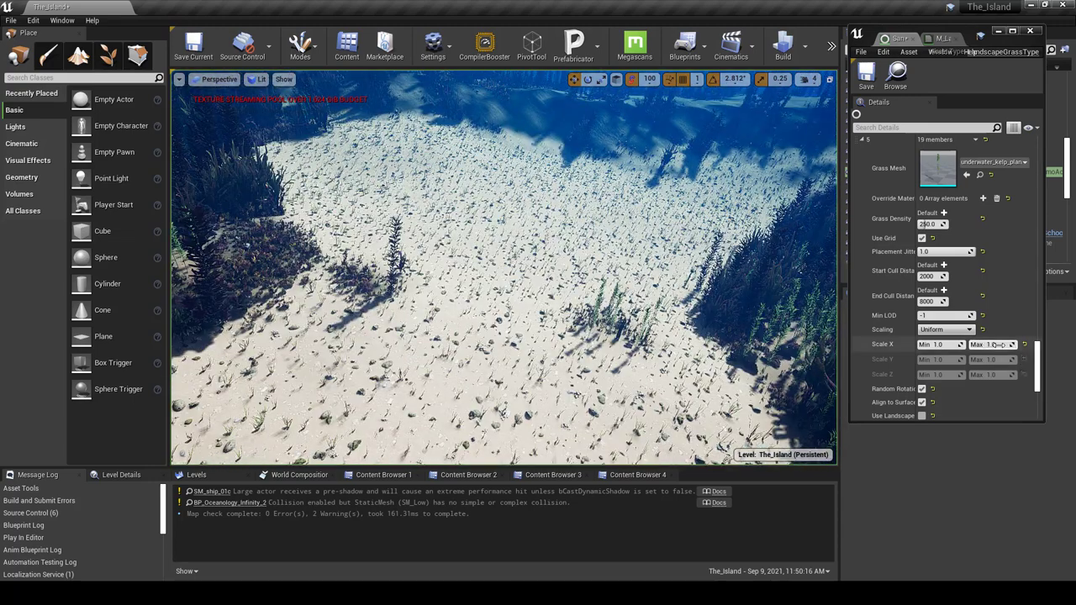
{"action": "left_click", "coordinate": [997, 344]}
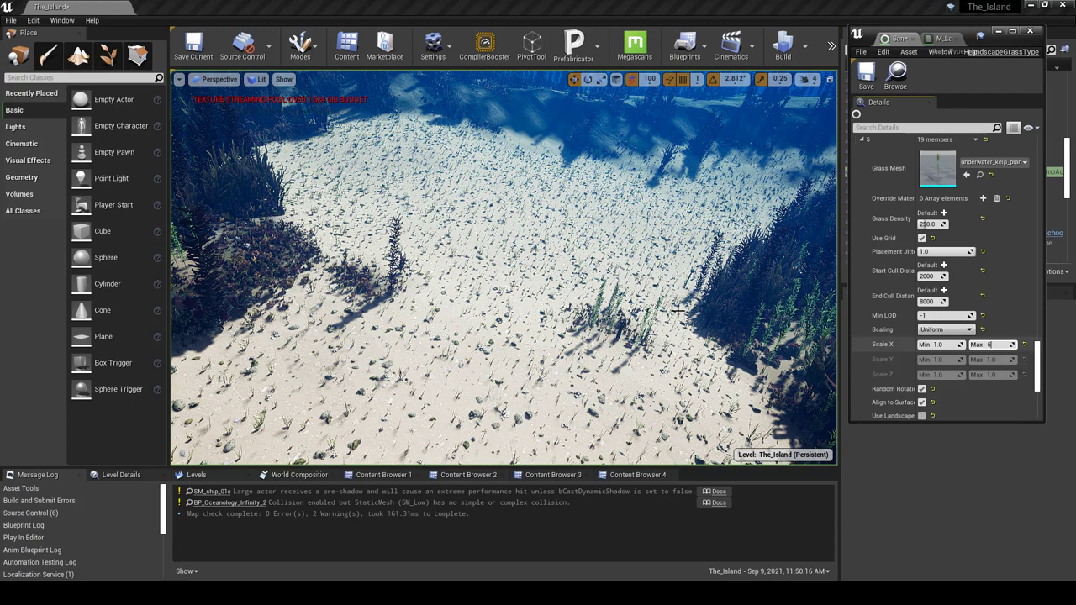
{"action": "right_click_drag", "start_coordinate": [519, 336], "coordinate": [520, 336]}
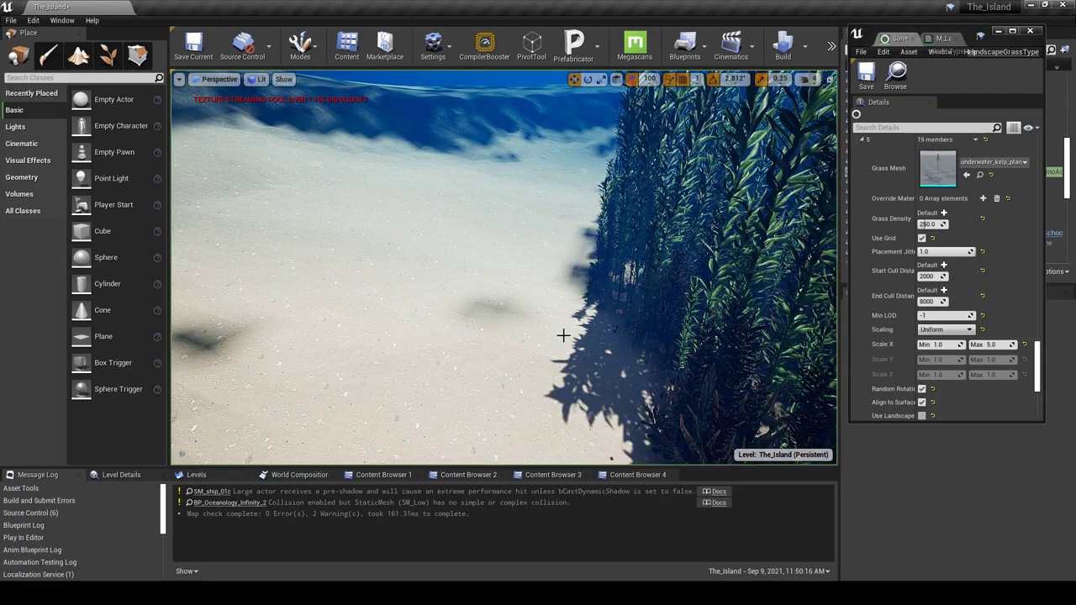
{"action": "right_click_drag", "start_coordinate": [562, 334], "coordinate": [561, 333]}
{"action": "mouse_move", "coordinate": [623, 239]}
{"action": "right_mouse_down"}
{"action": "mouse_move", "coordinate": [634, 253]}
{"action": "mouse_move", "coordinate": [622, 256]}
{"action": "mouse_move", "coordinate": [622, 286]}
{"action": "mouse_move", "coordinate": [626, 250]}
{"action": "right_mouse_up"}
Step: Set the maximum Scale X of grass variety 5 to 4 and view the kelp from underwater
{"action": "left_click", "coordinate": [1009, 344]}
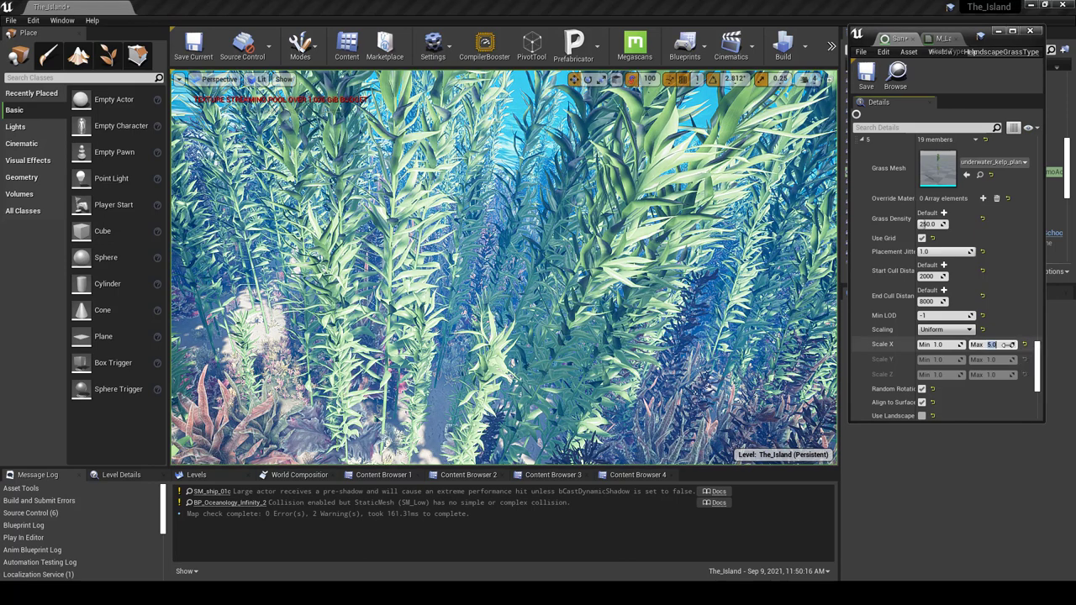
{"action": "type", "text": "4"}
{"action": "key", "text": "Return"}
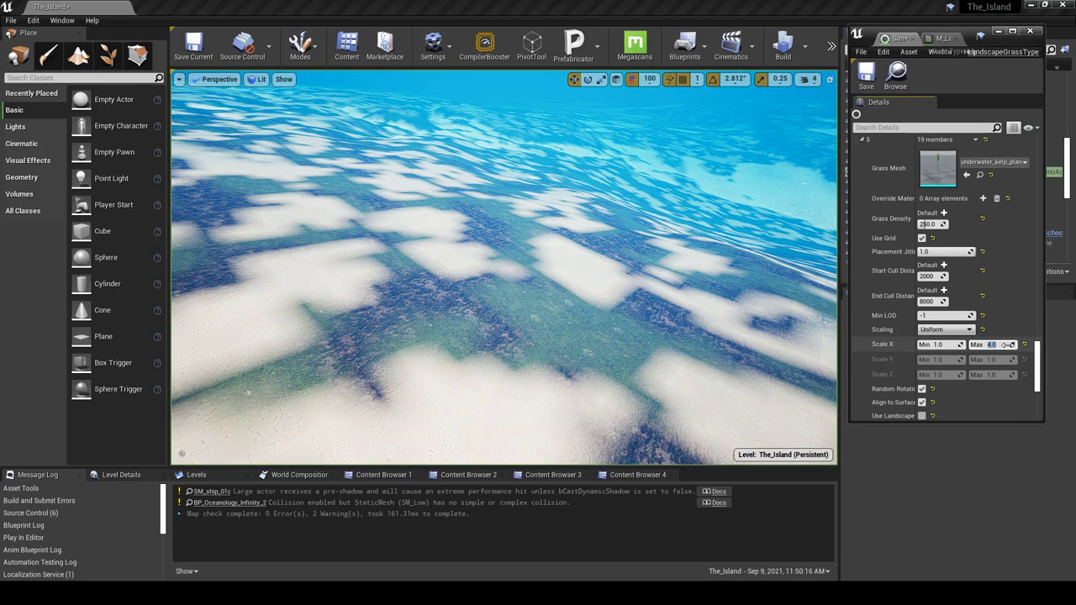
{"action": "right_click_drag", "start_coordinate": [524, 209], "coordinate": [569, 196]}
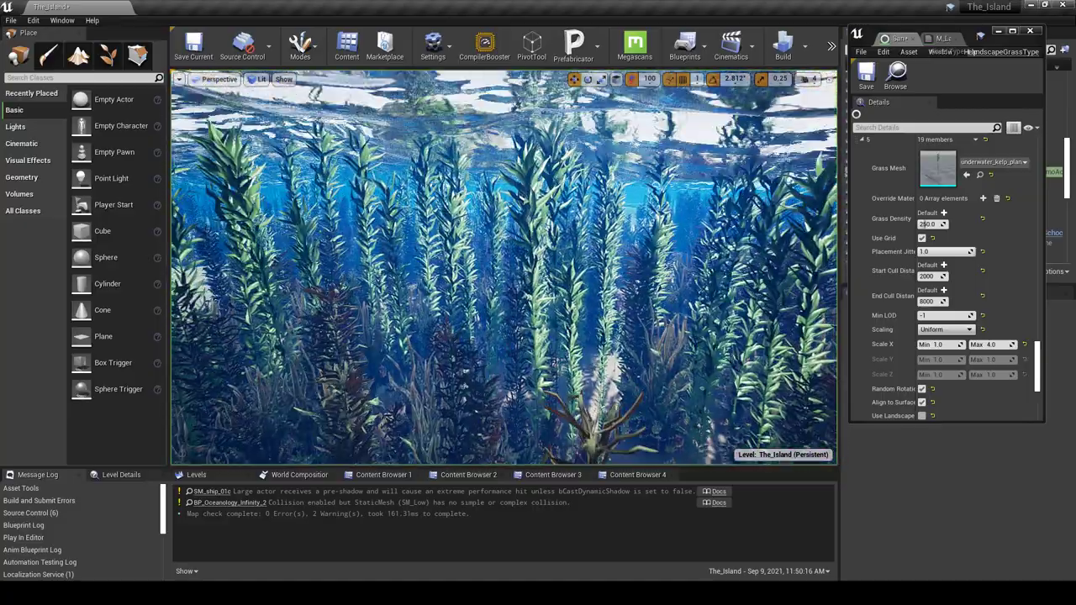
Step: Set the maximum Scale X of the kelp in grass variety 5 to 3
{"action": "key", "text": "w"}
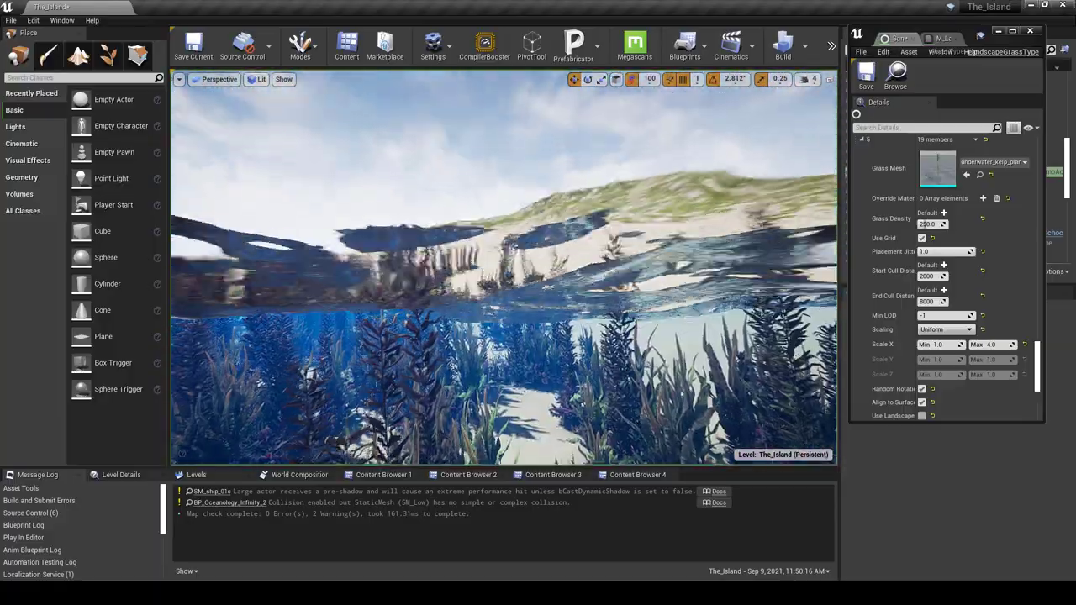
{"action": "right_click_drag", "start_coordinate": [504, 267], "coordinate": [672, 268]}
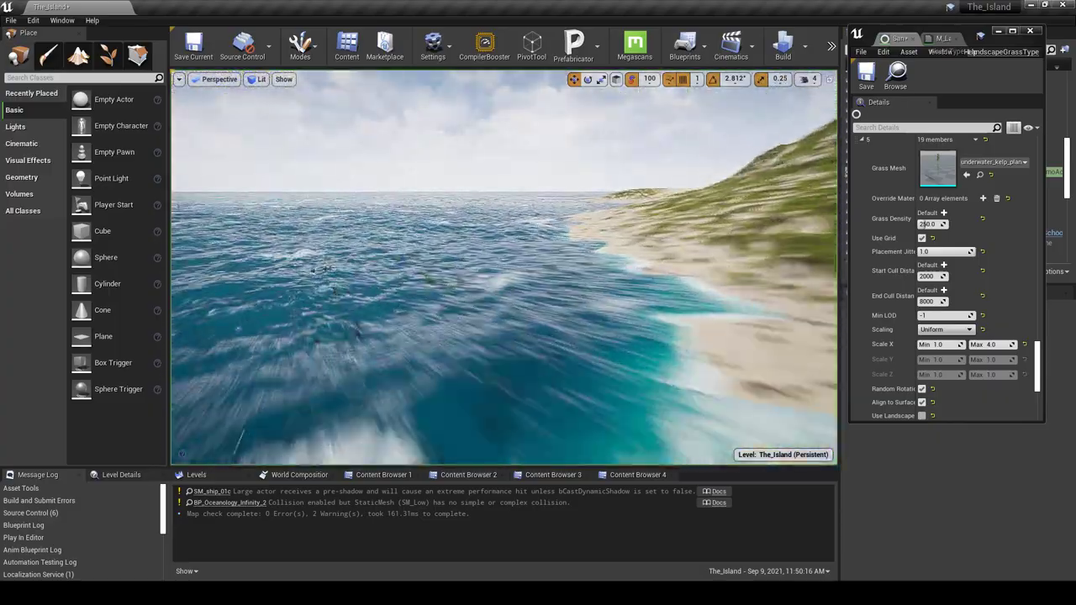
{"action": "left_click", "coordinate": [1007, 345]}
{"action": "type", "text": "3"}
{"action": "key", "text": "Tab"}
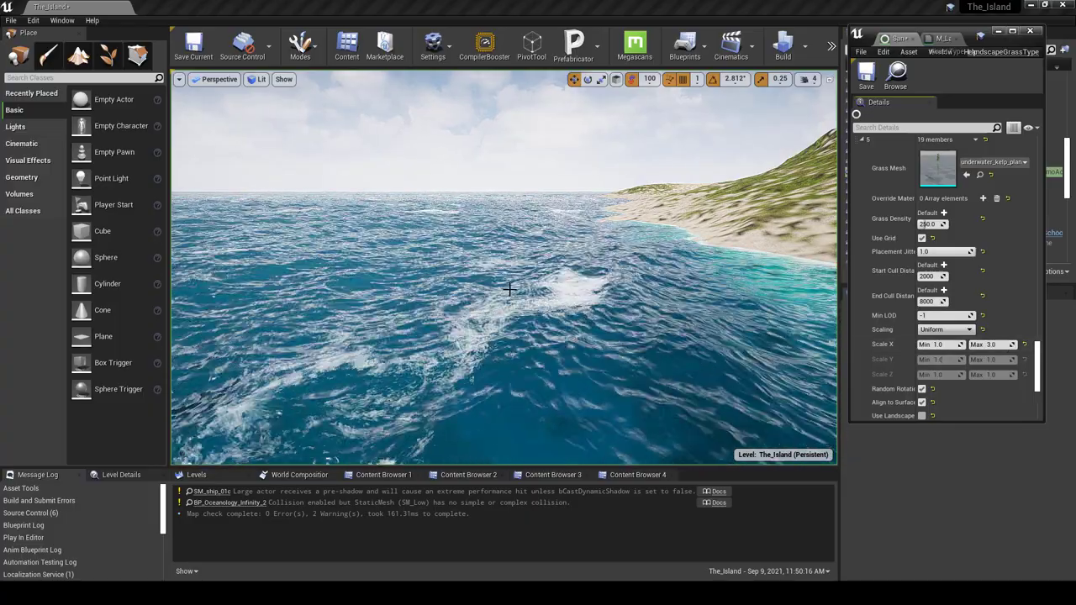
Step: Fly above and below the water around the island to examine the height and spread of the rescaled kelp
{"action": "right_click_drag", "start_coordinate": [509, 289], "coordinate": [336, 309]}
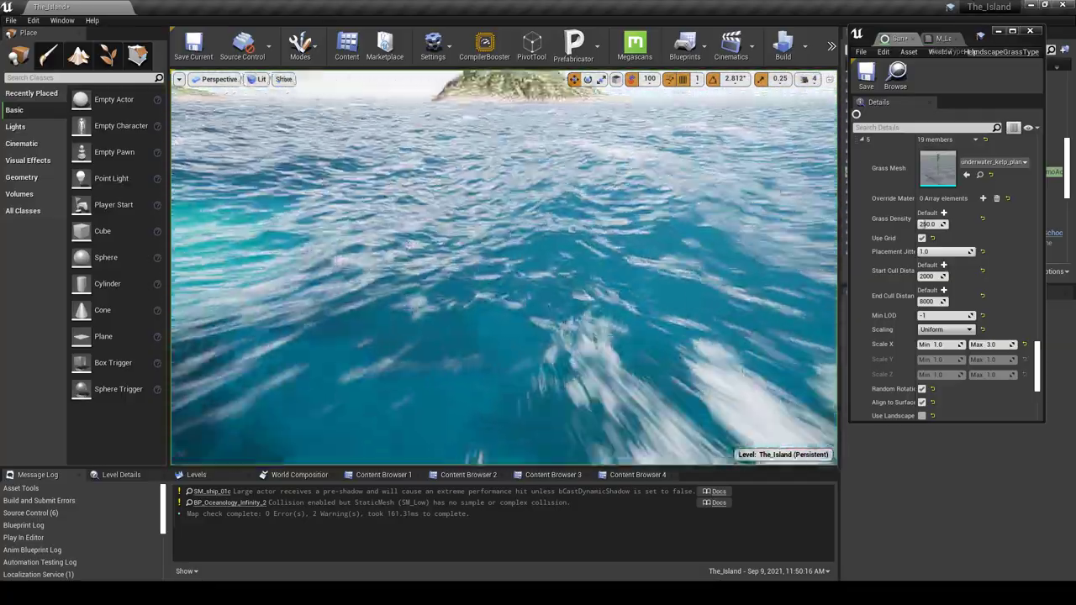
{"action": "right_click_drag", "start_coordinate": [504, 267], "coordinate": [470, 256]}
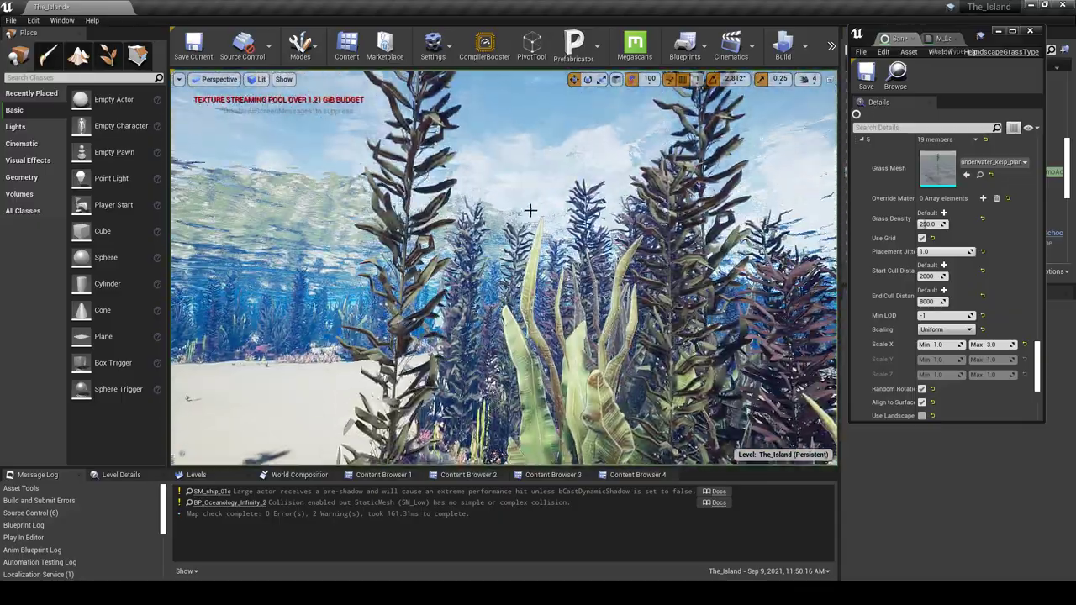
{"action": "right_click_drag", "start_coordinate": [530, 210], "coordinate": [538, 273]}
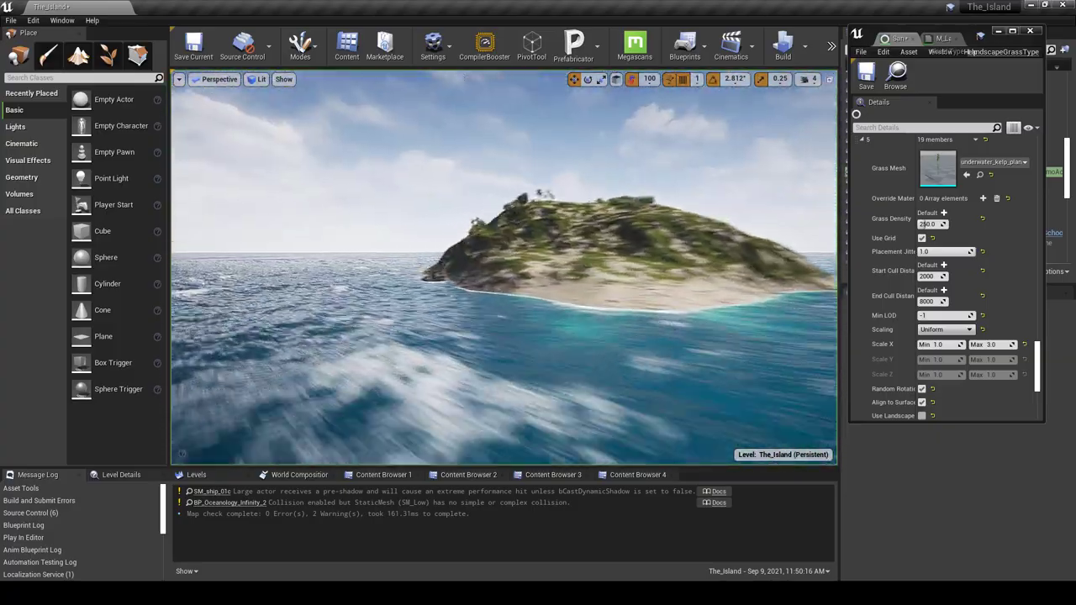
{"action": "key", "text": "w"}
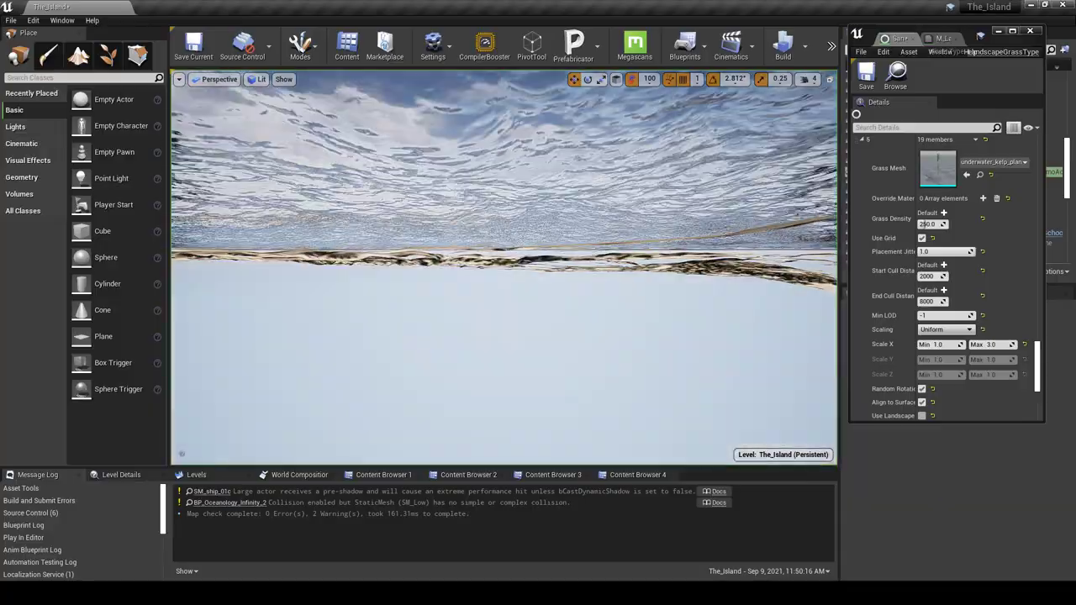
{"action": "key", "text": "w"}
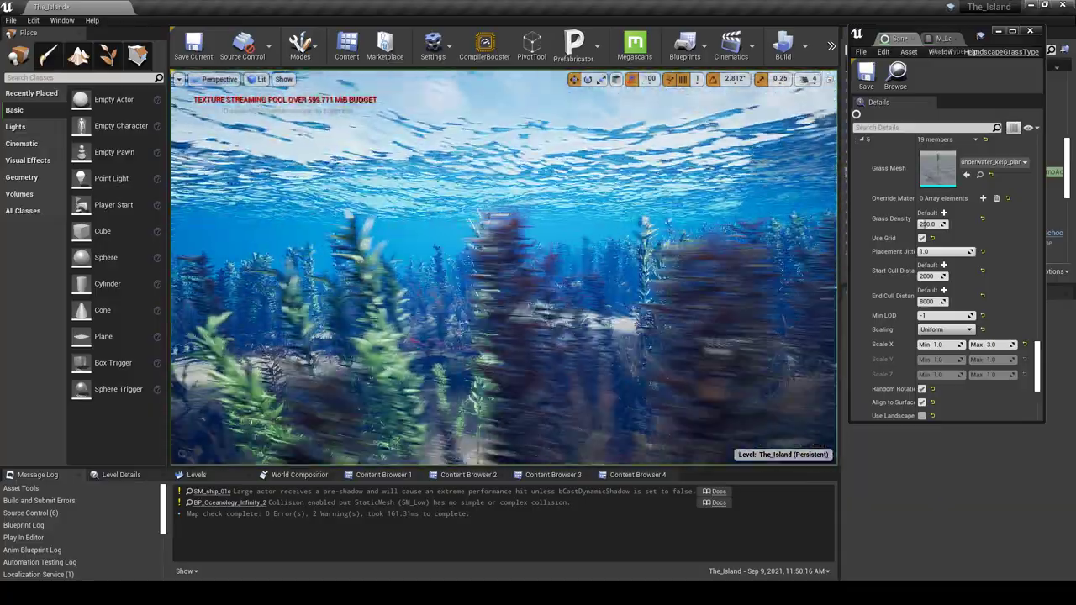
{"action": "right_click_drag", "start_coordinate": [531, 210], "coordinate": [530, 210]}
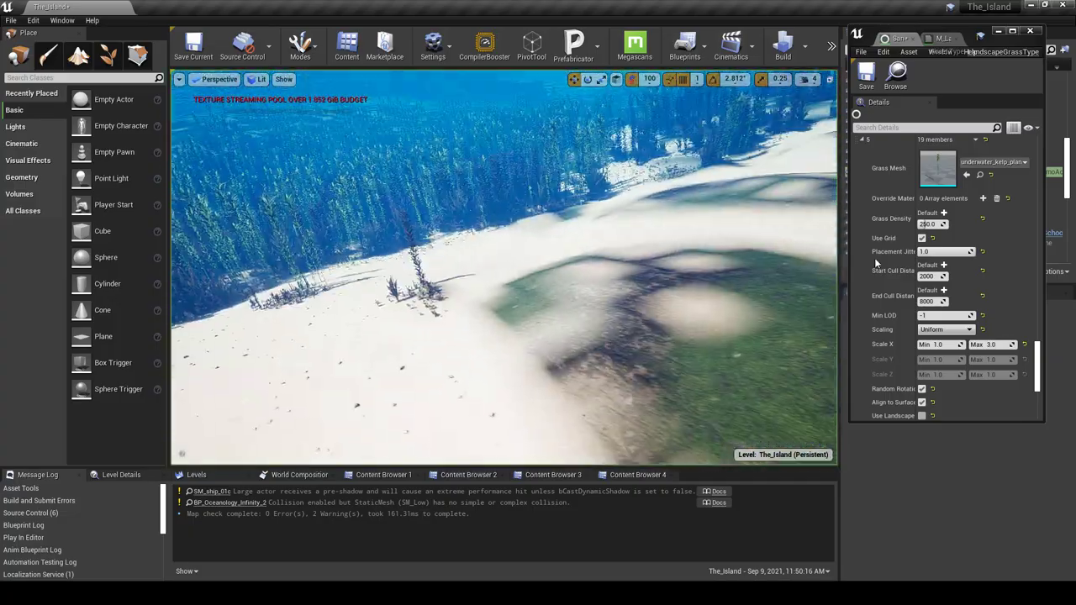
Step: Assign the underwater_plants_patch1_SM mesh from the ocean Vegetation folder as the Grass Mesh of grass variety 6
{"action": "scroll", "coordinate": [981, 335], "scroll_direction": "down", "scroll_amount": 5}
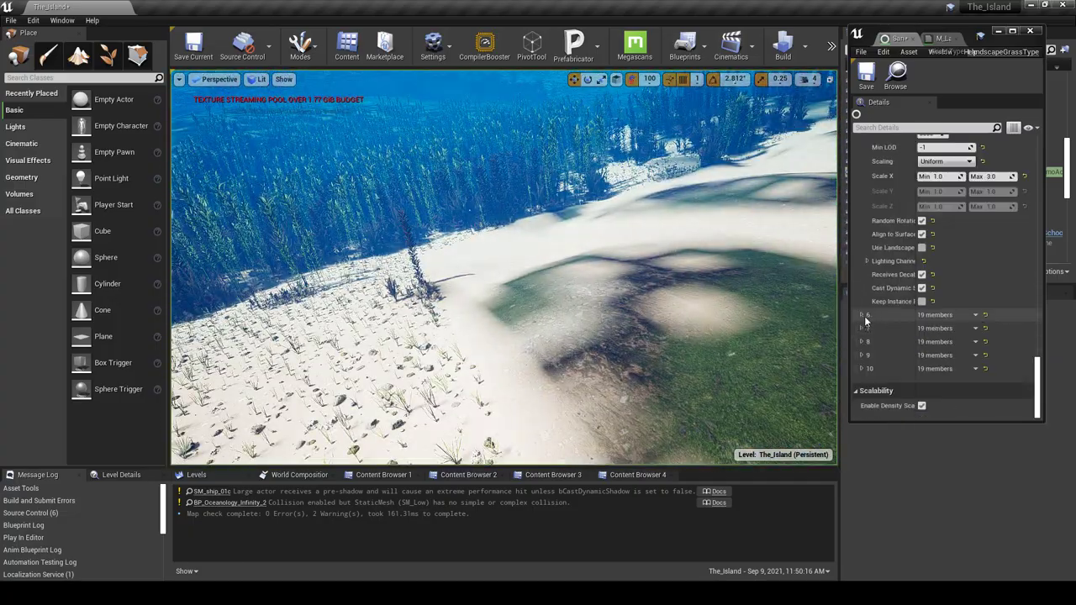
{"action": "left_click", "coordinate": [862, 314]}
{"action": "left_click", "coordinate": [532, 477]}
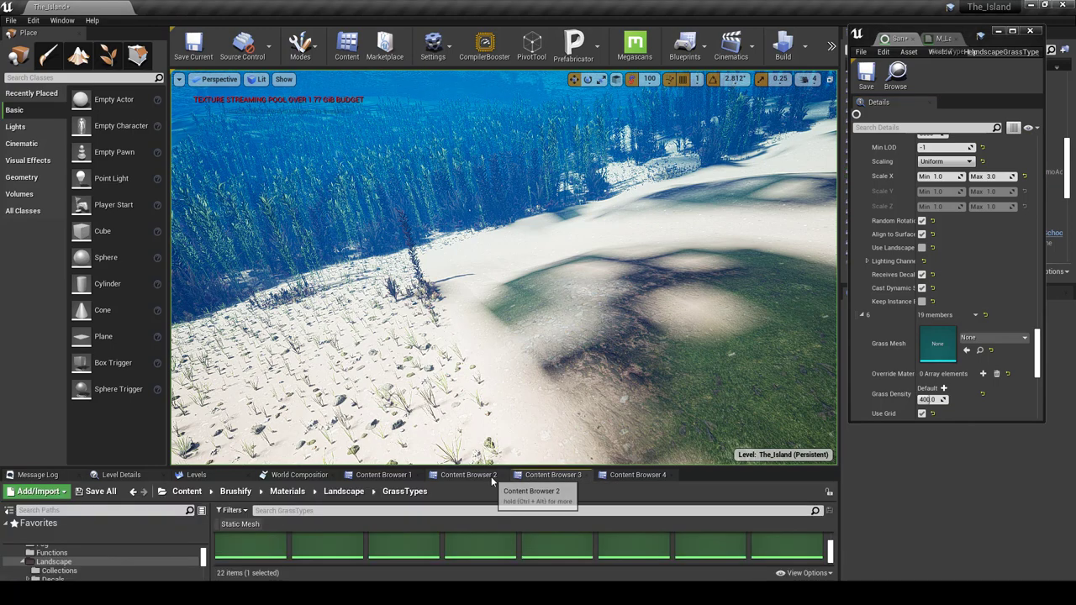
{"action": "left_click_drag", "start_coordinate": [519, 431], "coordinate": [515, 394]}
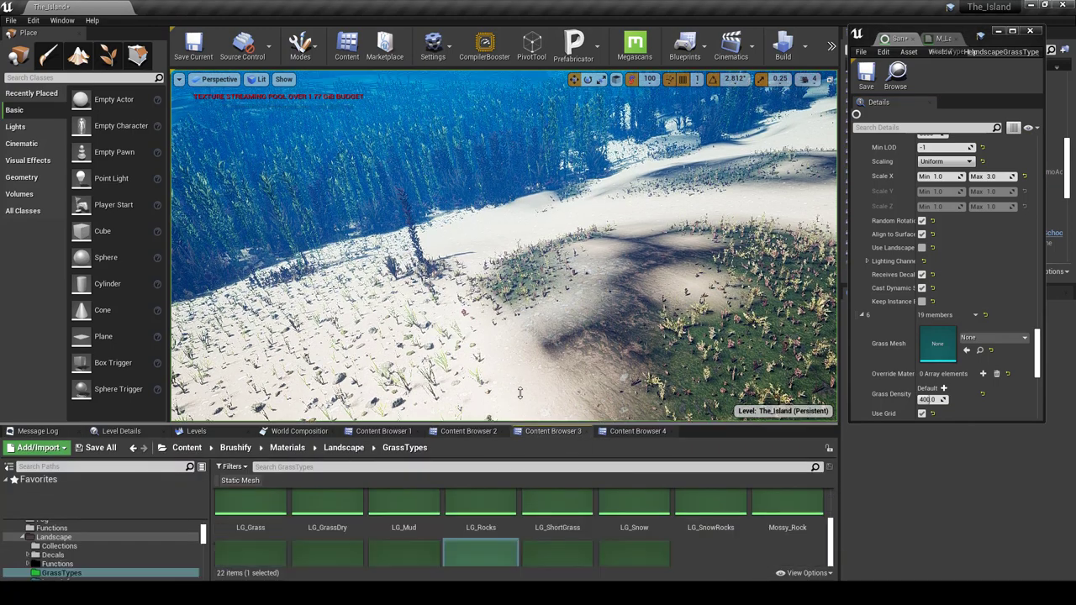
{"action": "left_click", "coordinate": [494, 402]}
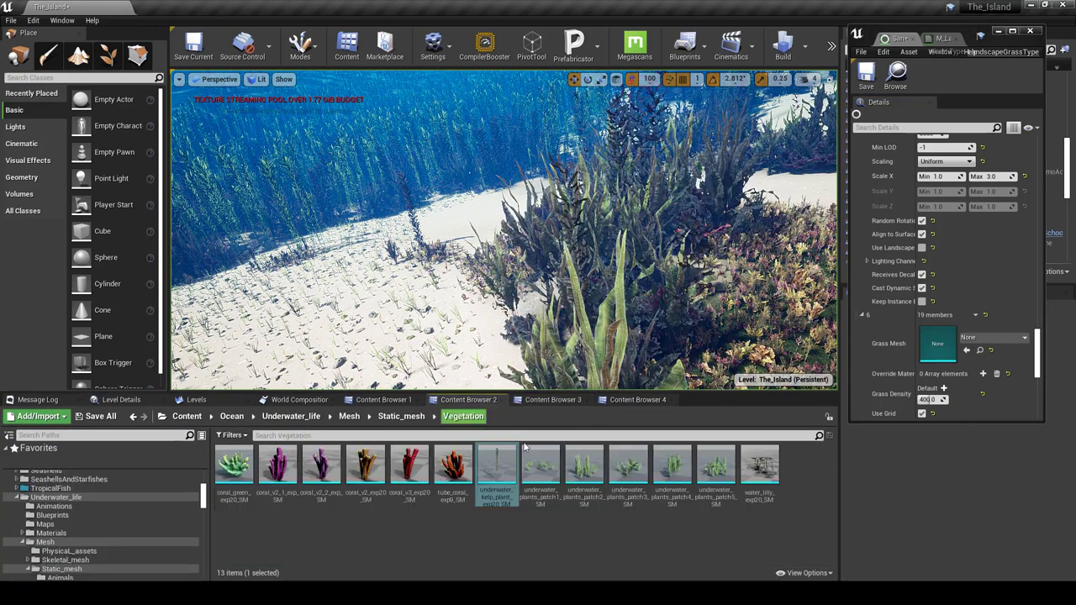
{"action": "left_click", "coordinate": [540, 466]}
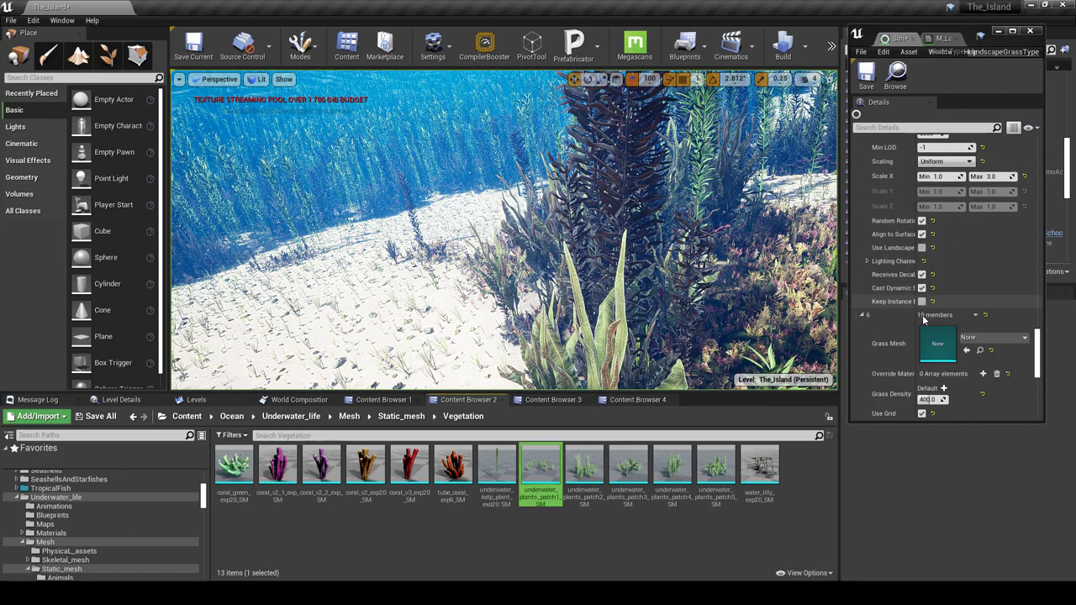
{"action": "scroll", "coordinate": [928, 191], "scroll_direction": "down", "scroll_amount": 2}
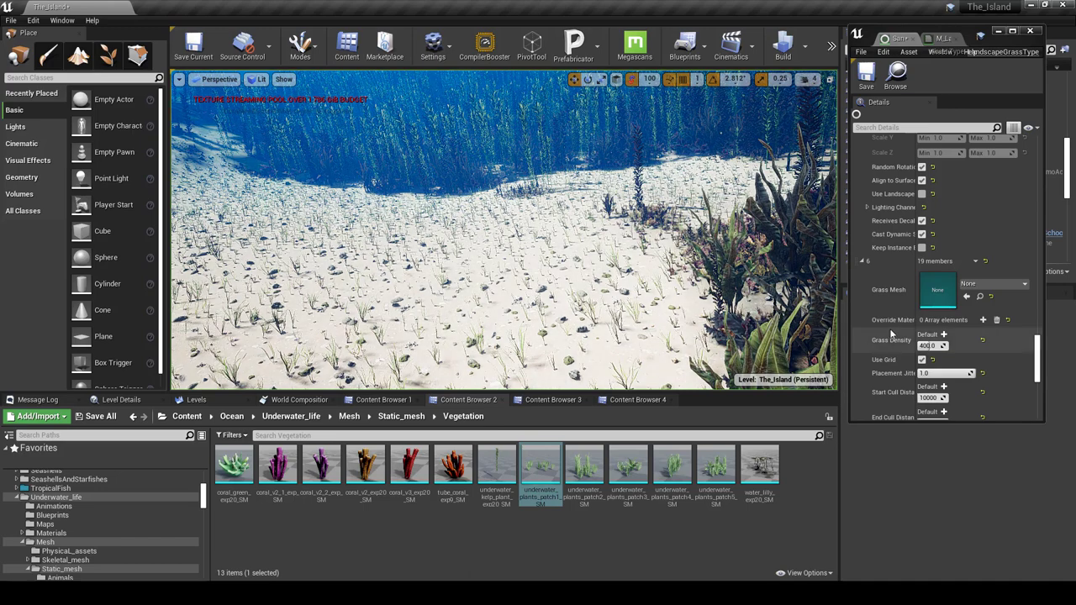
{"action": "left_click", "coordinate": [966, 297]}
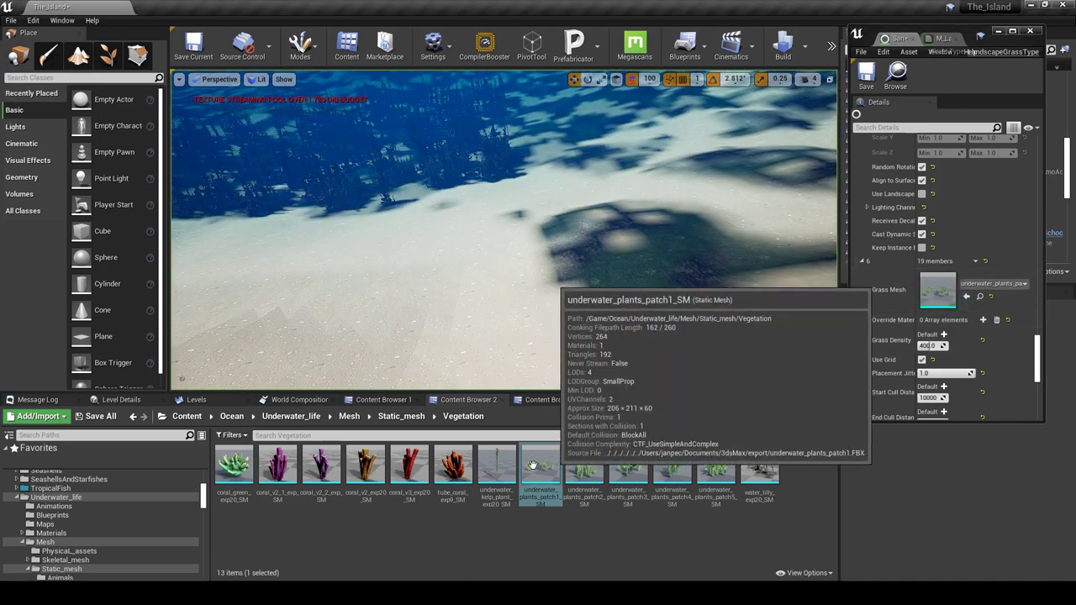
{"action": "scroll", "coordinate": [942, 274], "scroll_direction": "up", "scroll_amount": 4}
{"action": "scroll", "coordinate": [942, 274], "scroll_direction": "up", "scroll_amount": 4}
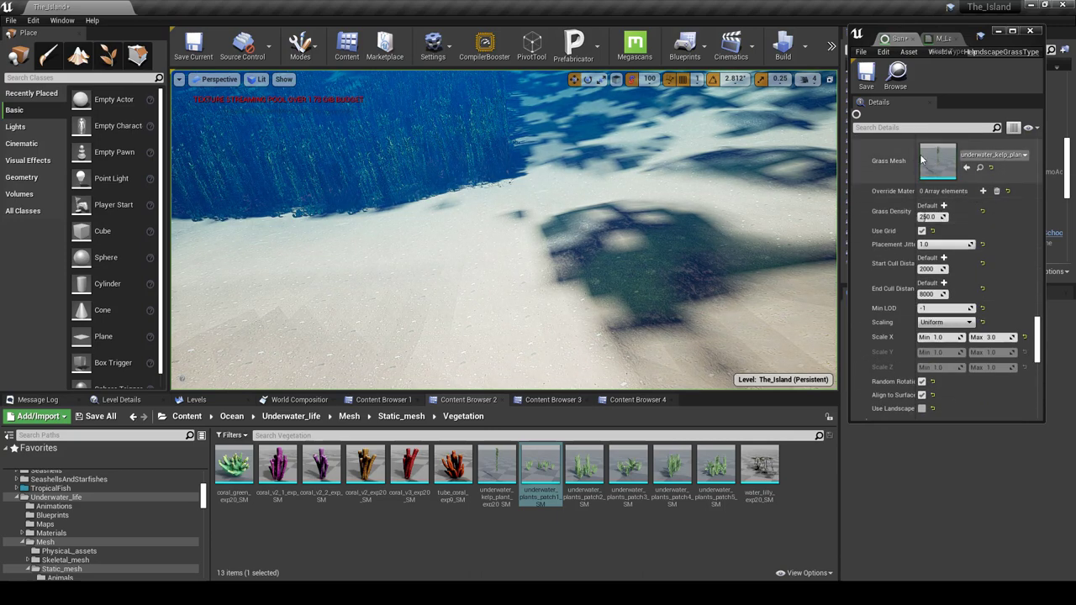
{"action": "scroll", "coordinate": [931, 236], "scroll_direction": "down", "scroll_amount": 9}
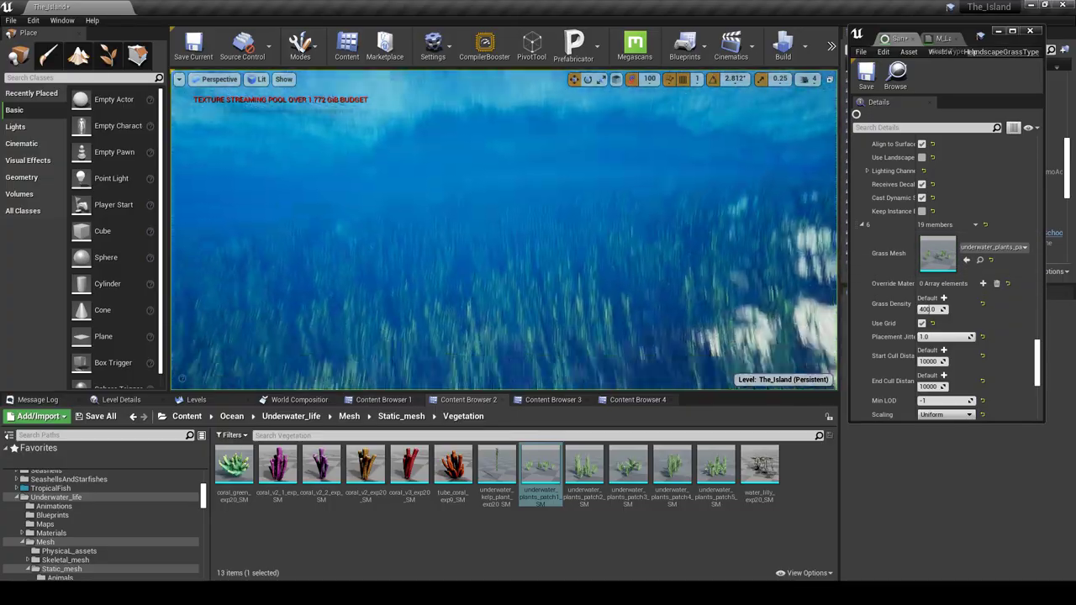
Step: Enlarge the viewport to full screen near the seabed plants and lower the camera speed to 2
{"action": "right_click_drag", "start_coordinate": [504, 230], "coordinate": [353, 231]}
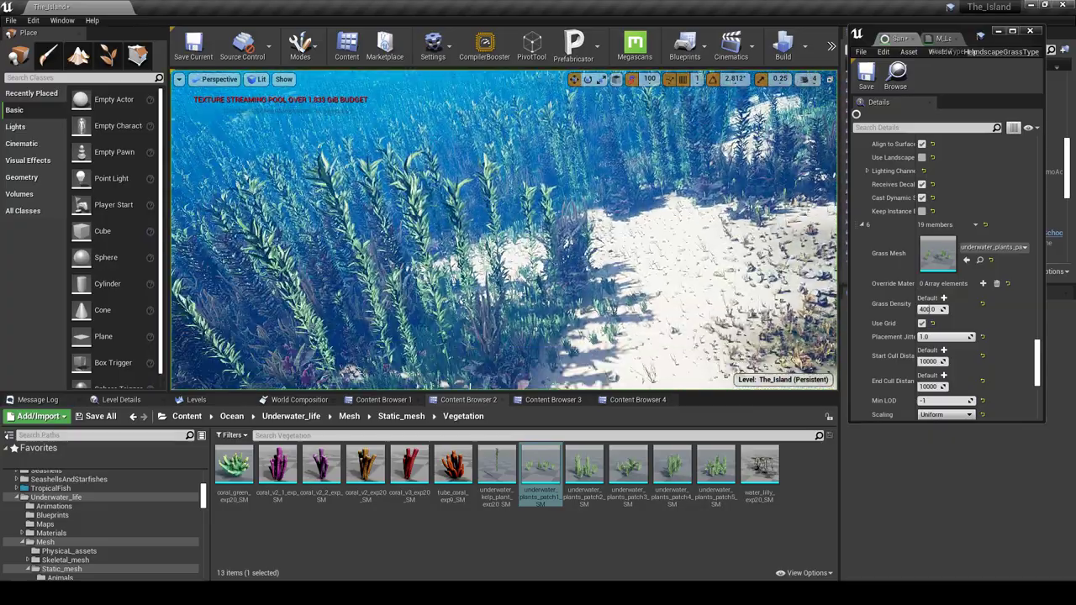
{"action": "key", "text": "F11"}
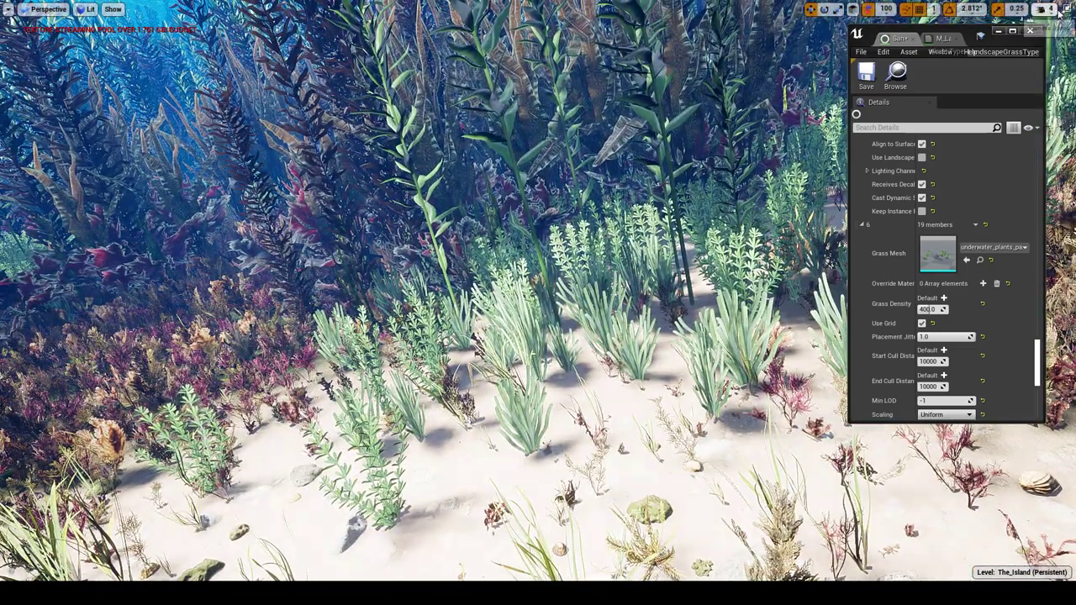
{"action": "left_click", "coordinate": [1042, 10]}
{"action": "left_click_drag", "start_coordinate": [1011, 37], "coordinate": [988, 37]}
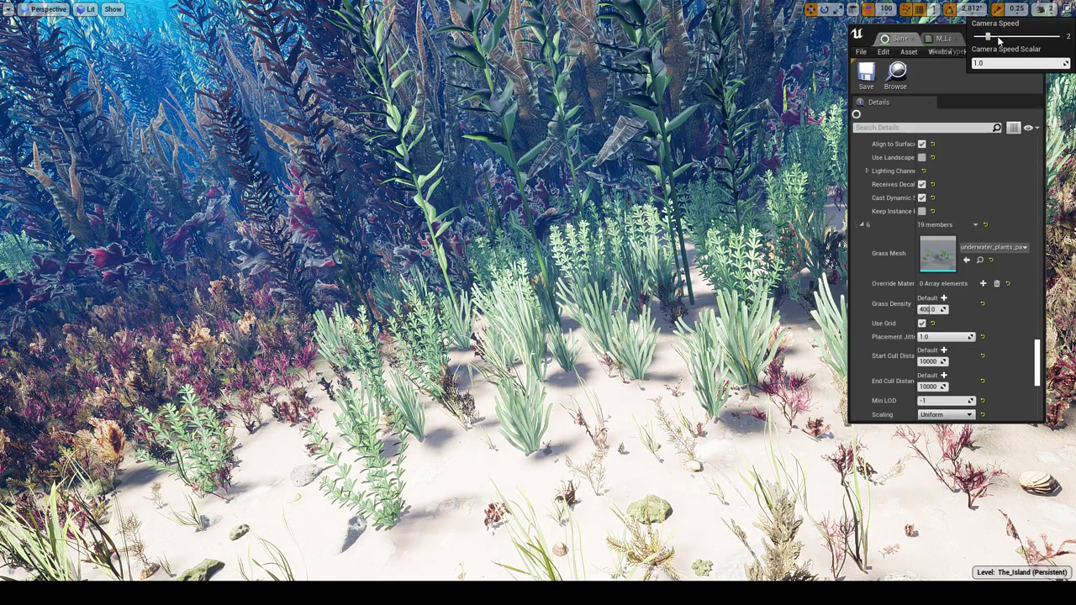
Step: Fly through the kelp forest and close to the sand to examine the size of the newly added plant patches
{"action": "key", "text": "w"}
{"action": "right_click_drag", "start_coordinate": [680, 222], "coordinate": [680, 223]}
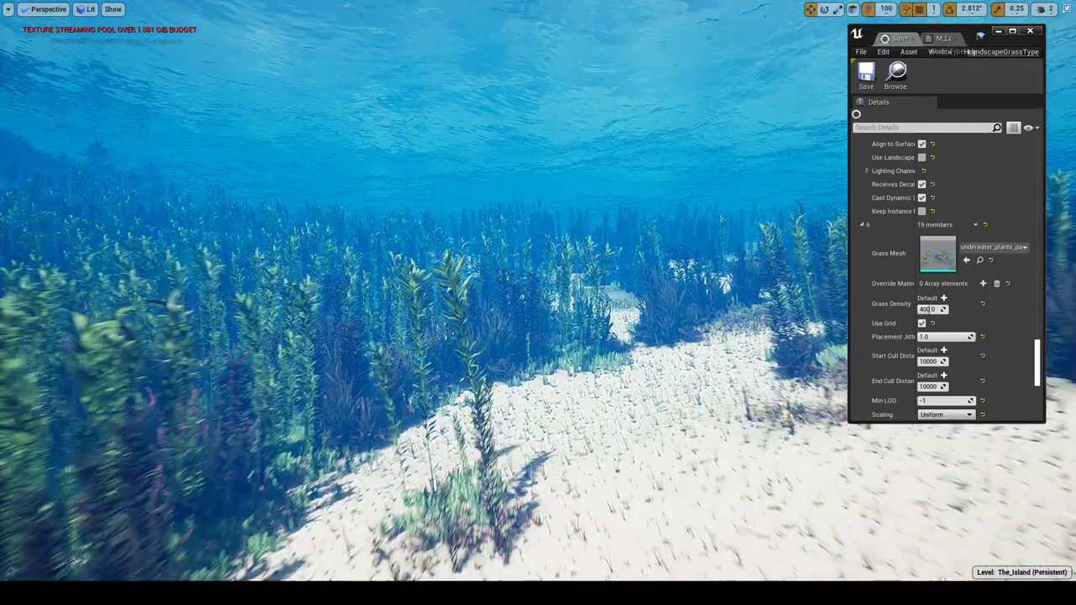
{"action": "key", "text": "w"}
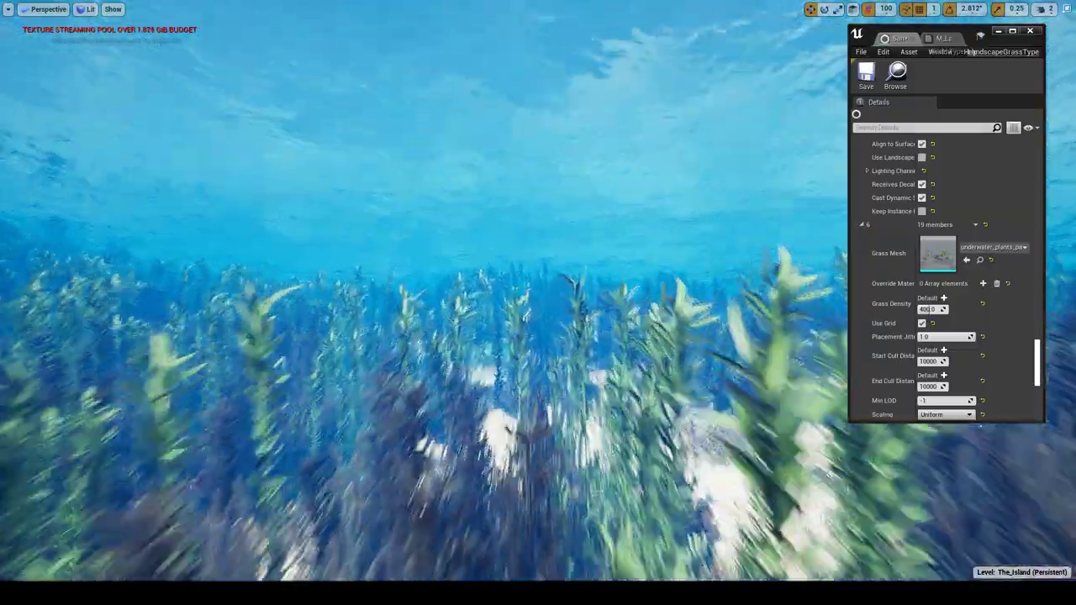
{"action": "key", "text": "w"}
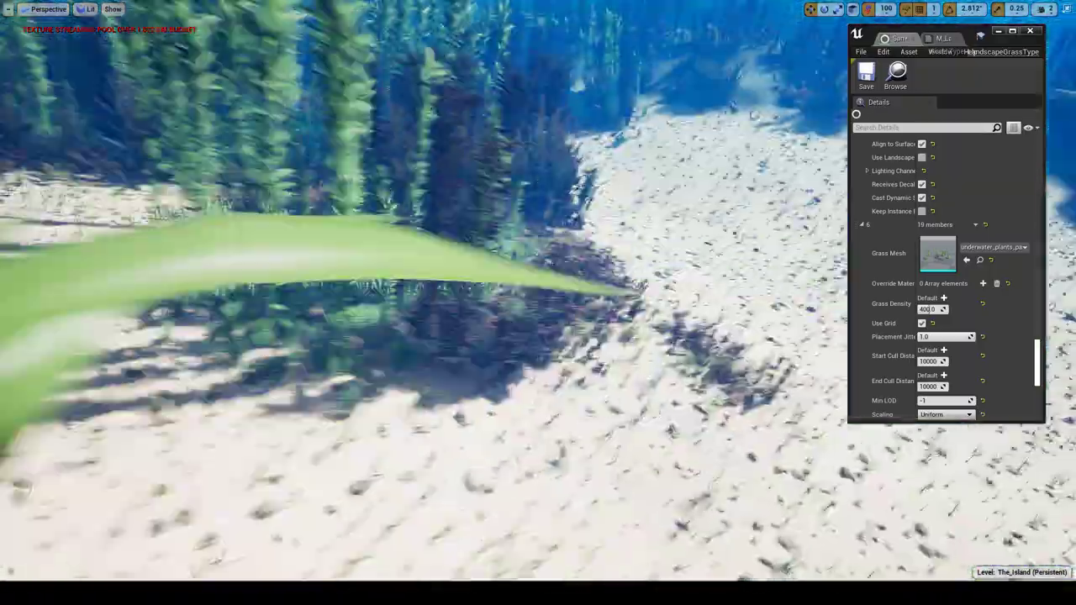
{"action": "right_click_drag", "start_coordinate": [538, 302], "coordinate": [513, 370]}
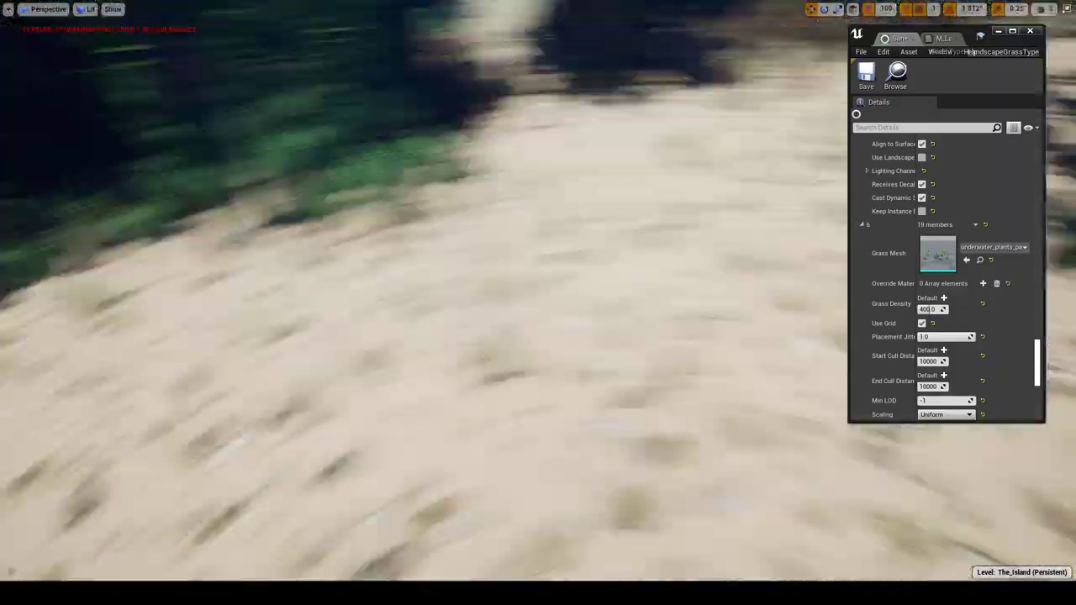
{"action": "right_click_drag", "start_coordinate": [538, 302], "coordinate": [462, 257]}
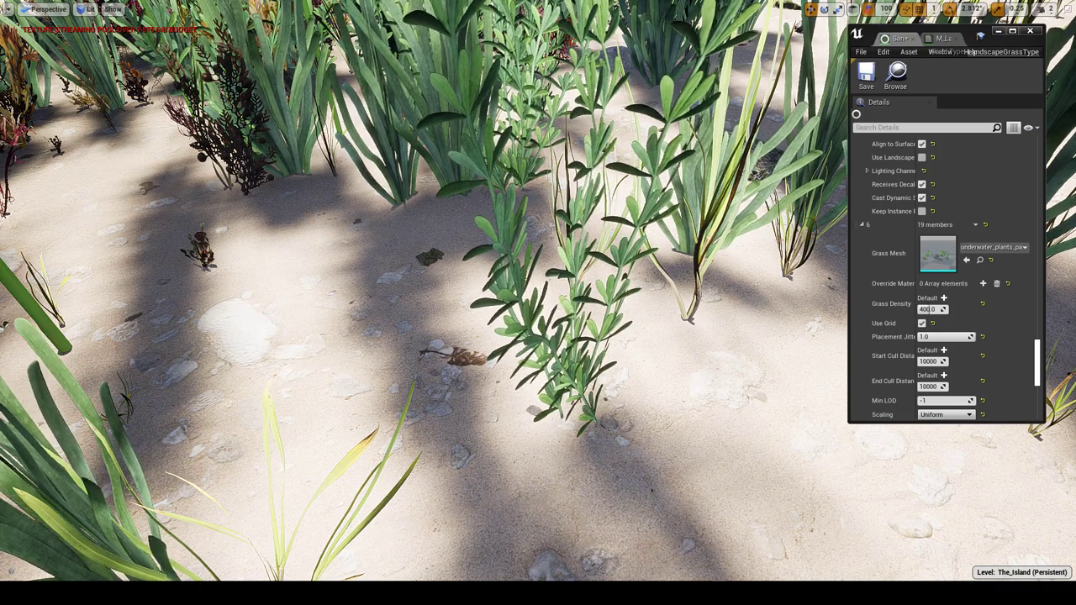
{"action": "right_click", "coordinate": [392, 261]}
{"action": "left_click", "coordinate": [299, 262]}
{"action": "right_click_drag", "start_coordinate": [298, 261], "coordinate": [298, 336]}
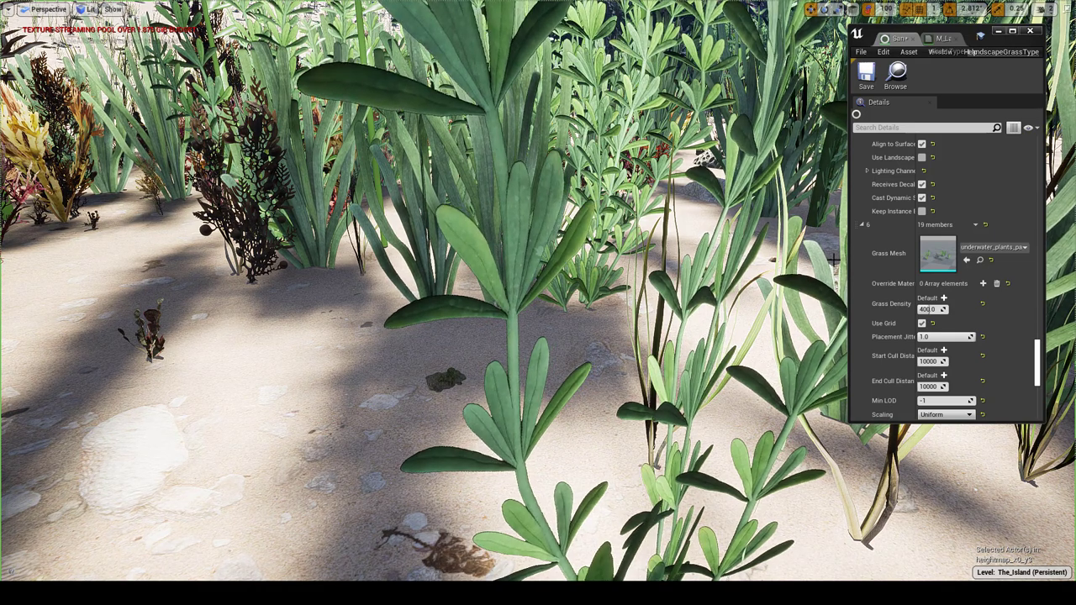
Step: Set the minimum Scale X of the plant patch in grass variety 6 to 0.2
{"action": "scroll", "coordinate": [955, 259], "scroll_direction": "up", "scroll_amount": 1}
{"action": "scroll", "coordinate": [954, 252], "scroll_direction": "up", "scroll_amount": 5}
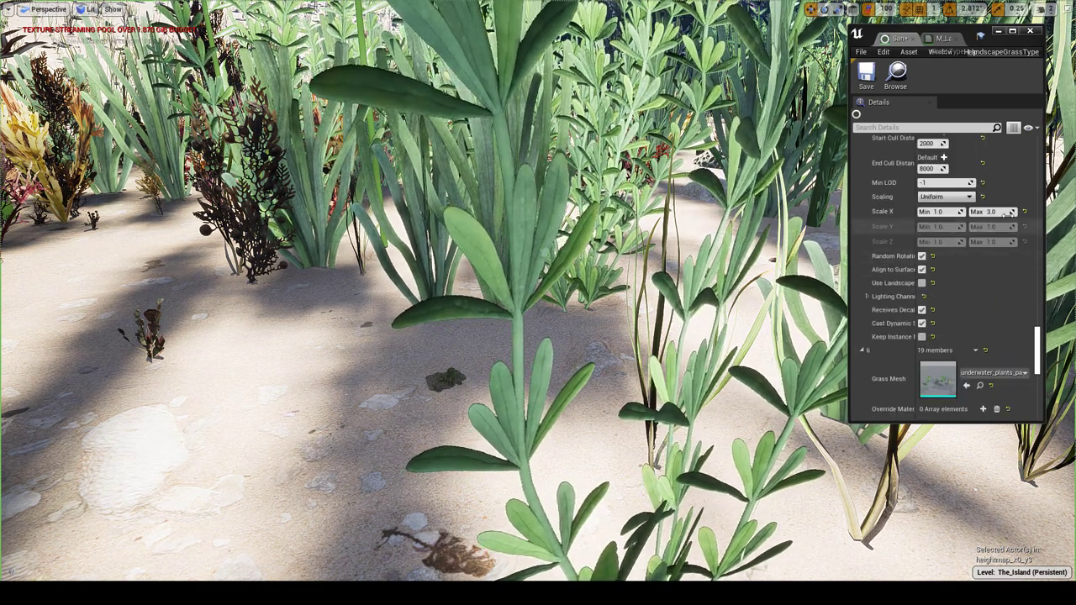
{"action": "scroll", "coordinate": [966, 286], "scroll_direction": "down", "scroll_amount": 12}
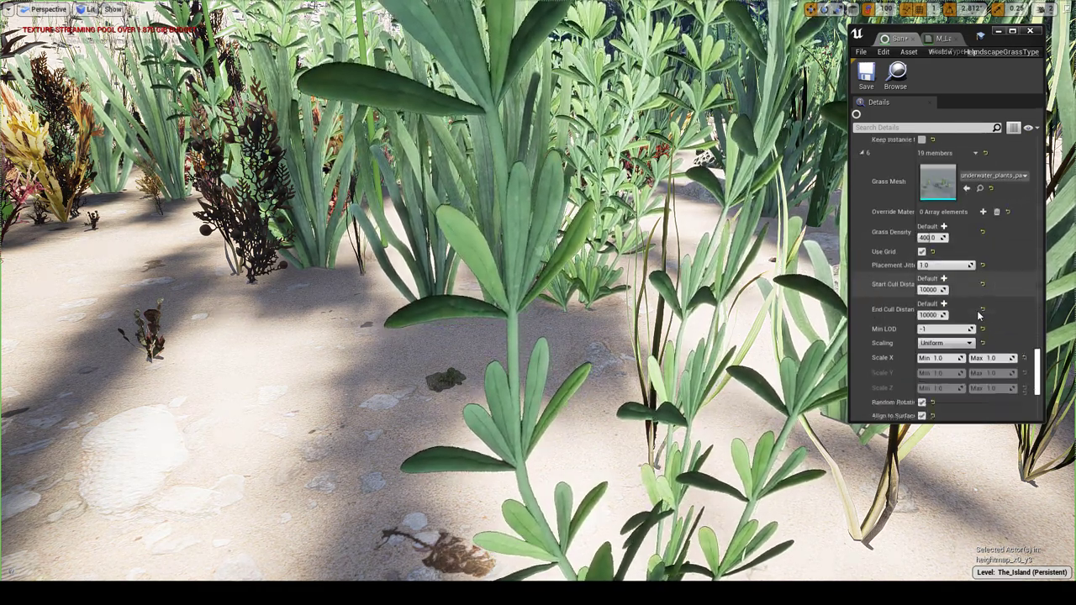
{"action": "left_click", "coordinate": [946, 287]}
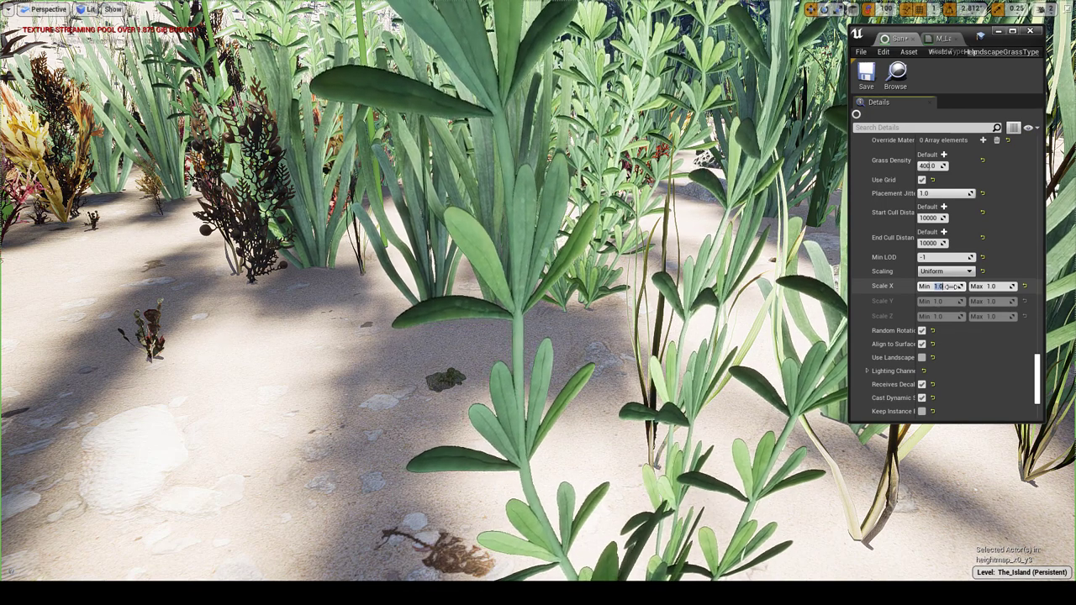
{"action": "type", "text": "2"}
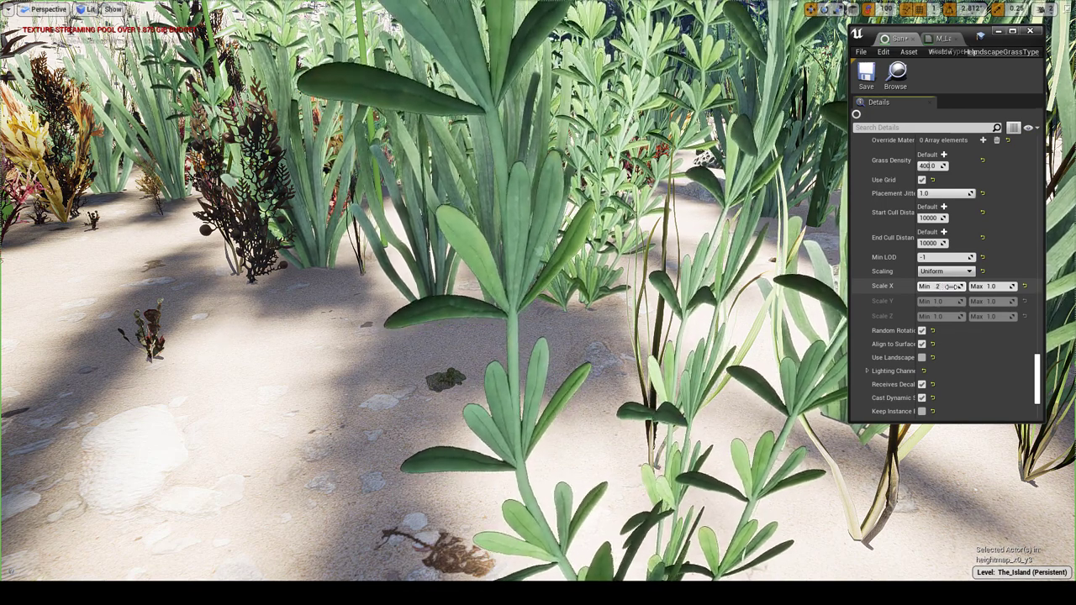
{"action": "key", "text": "Return"}
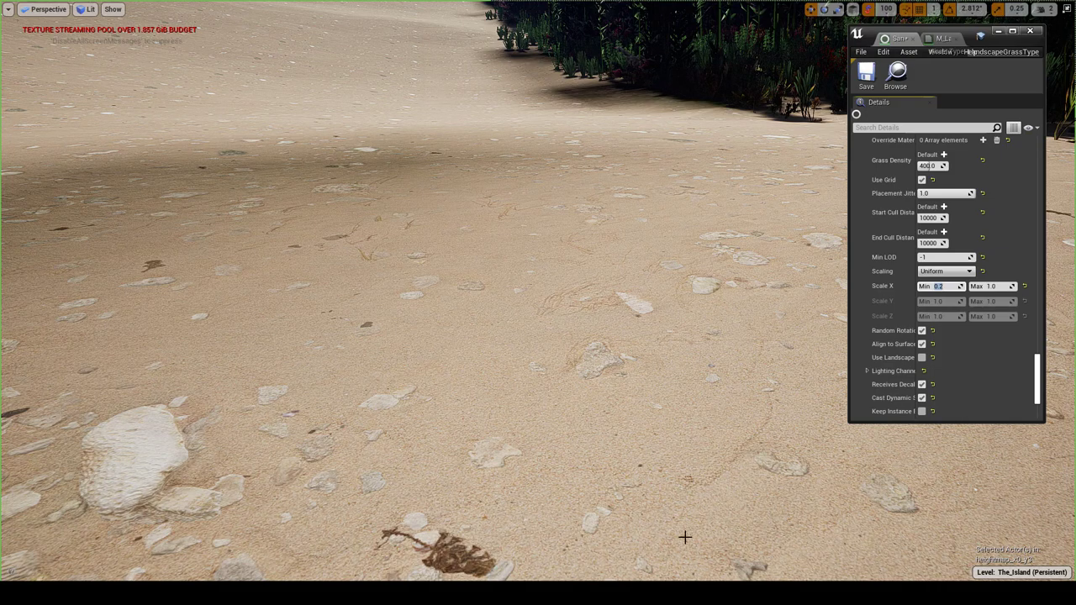
Step: Move around the seabed to examine the size variation of the rescaled plant patches among the corals and kelp
{"action": "right_click_drag", "start_coordinate": [612, 196], "coordinate": [612, 231]}
{"action": "mouse_move", "coordinate": [389, 268]}
{"action": "right_mouse_down"}
{"action": "mouse_move", "coordinate": [386, 227]}
{"action": "mouse_move", "coordinate": [387, 298]}
{"action": "mouse_move", "coordinate": [378, 286]}
{"action": "right_mouse_up"}
{"action": "key", "text": "s"}
{"action": "right_click_drag", "start_coordinate": [612, 195], "coordinate": [612, 195]}
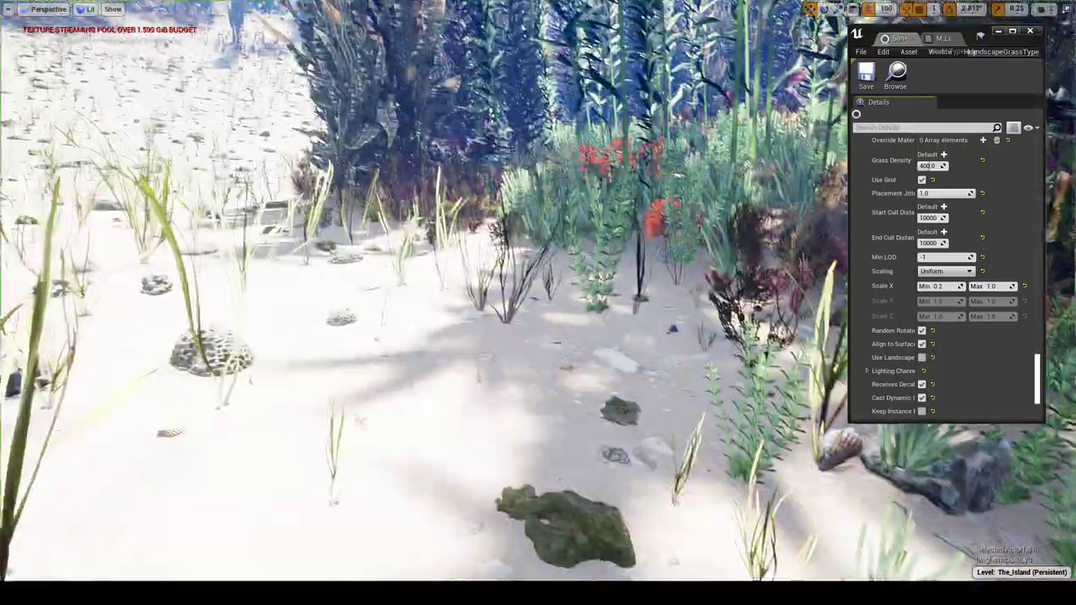
{"action": "key", "text": "w"}
{"action": "mouse_move", "coordinate": [538, 303]}
{"action": "right_mouse_down"}
{"action": "mouse_move", "coordinate": [538, 244]}
{"action": "mouse_move", "coordinate": [534, 319]}
{"action": "mouse_move", "coordinate": [554, 315]}
{"action": "right_mouse_up"}
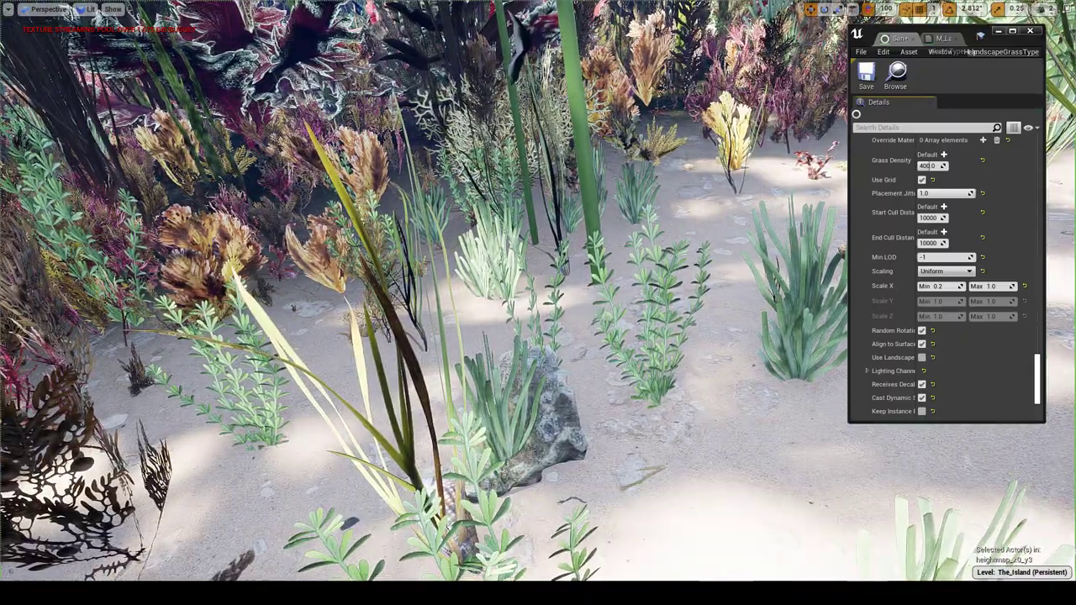
{"action": "right_click_drag", "start_coordinate": [406, 351], "coordinate": [277, 327]}
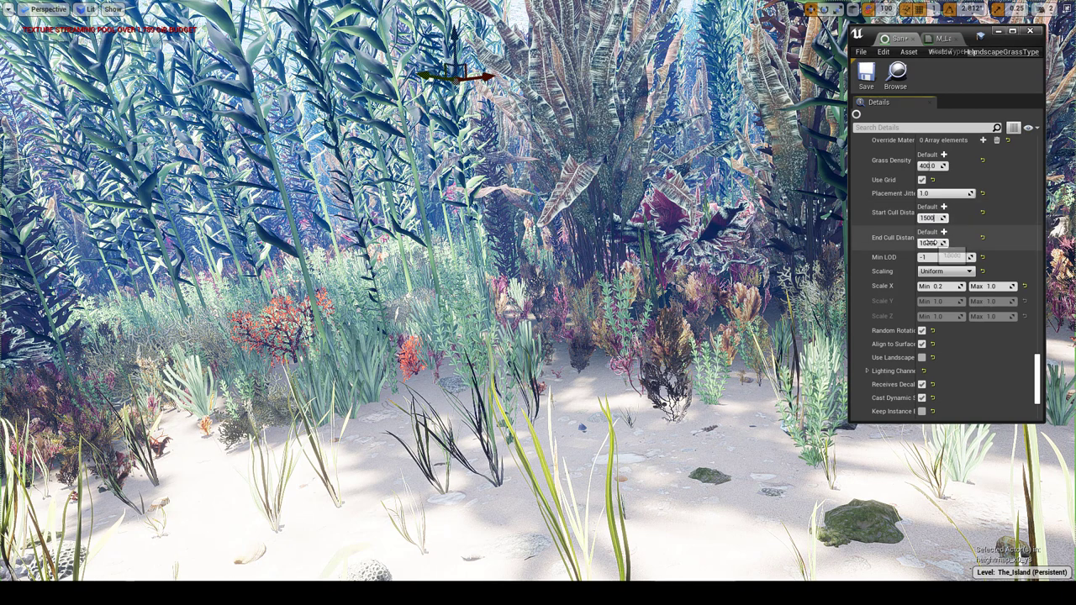
Step: Set the End Cull Distance of the plant patch in grass variety 6 to 3000 and check it on the seabed
{"action": "left_click", "coordinate": [936, 242]}
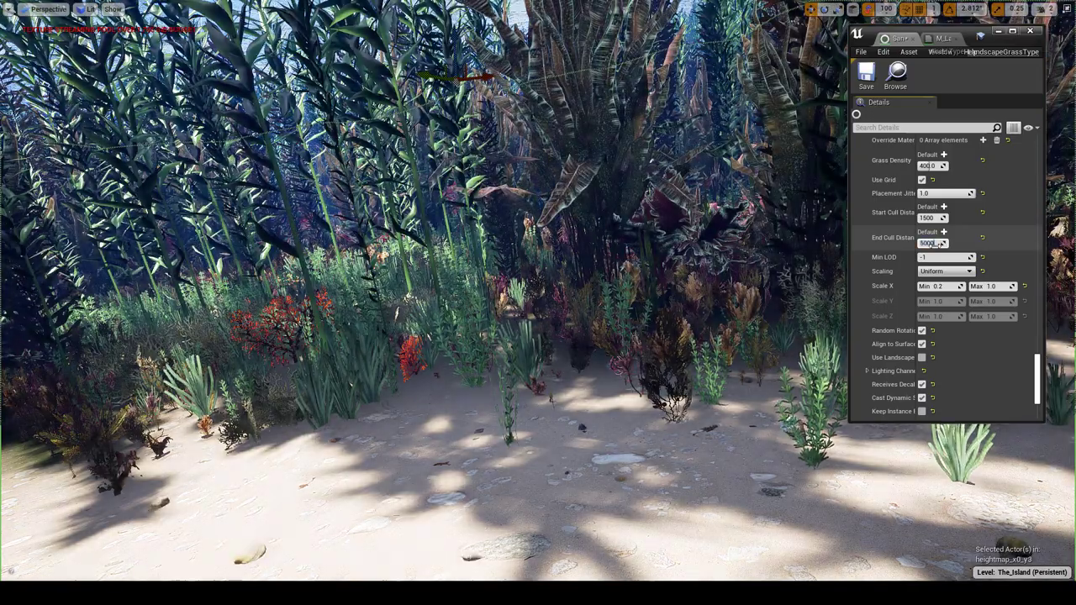
{"action": "type", "text": "503000"}
{"action": "key", "text": "Return"}
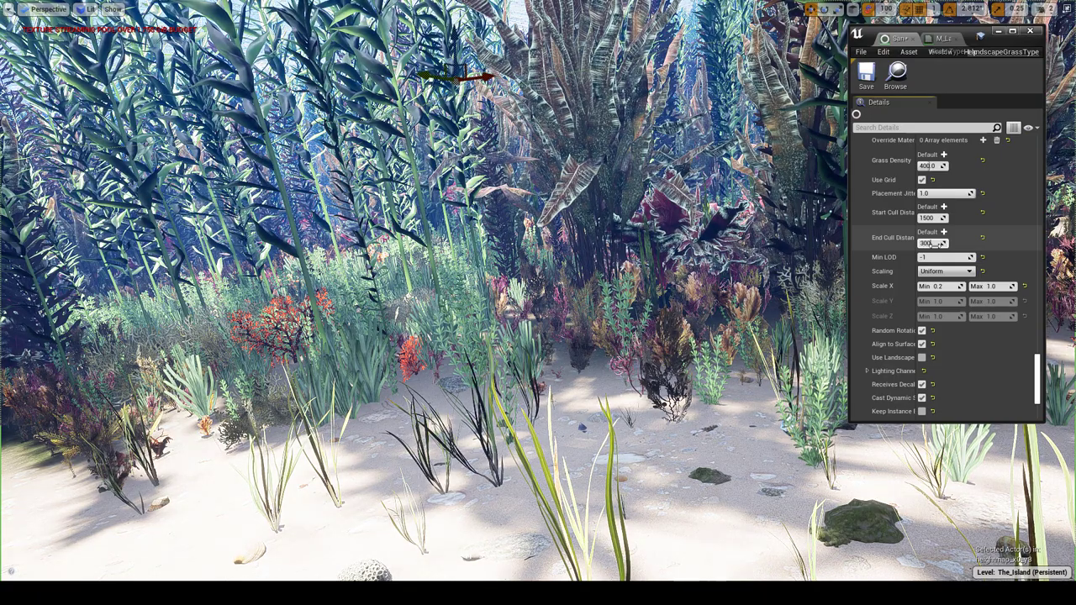
{"action": "key", "text": "Tab"}
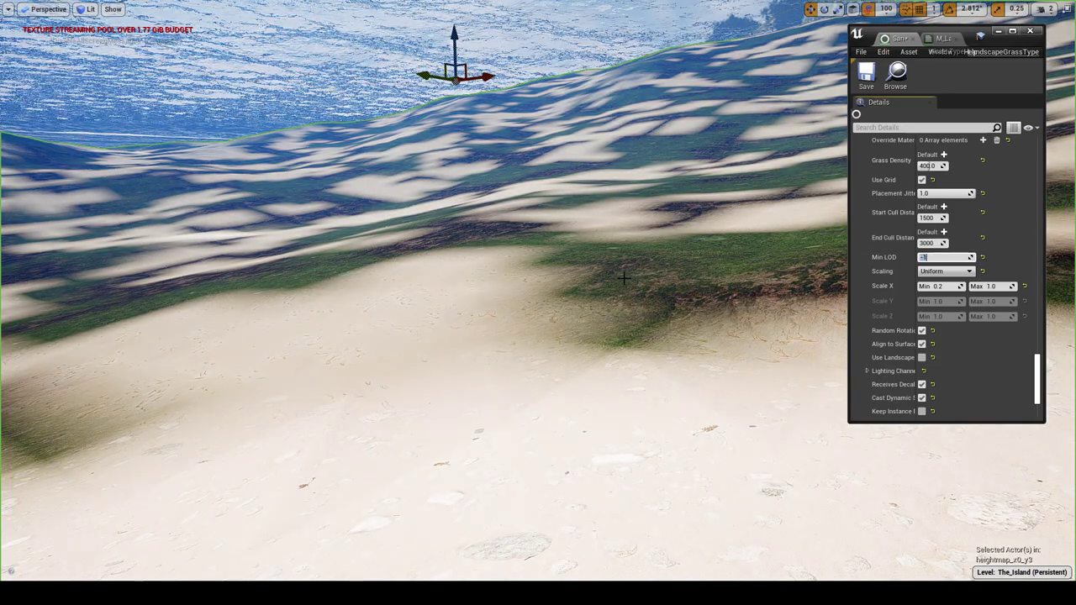
{"action": "mouse_move", "coordinate": [622, 276]}
{"action": "right_mouse_down"}
{"action": "mouse_move", "coordinate": [479, 290]}
{"action": "mouse_move", "coordinate": [572, 273]}
{"action": "mouse_move", "coordinate": [664, 276]}
{"action": "mouse_move", "coordinate": [619, 277]}
{"action": "right_mouse_up"}
{"action": "key", "text": "w"}
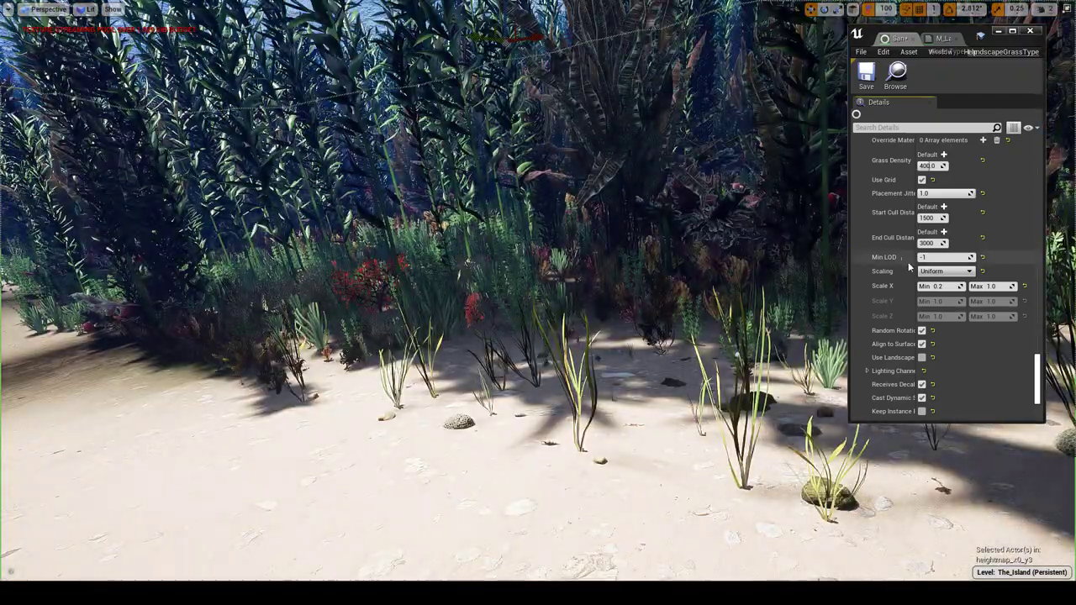
Step: Expand the settings of grass variety 7 and look over the seabed plants from a slightly different angle
{"action": "scroll", "coordinate": [934, 275], "scroll_direction": "down", "scroll_amount": 3}
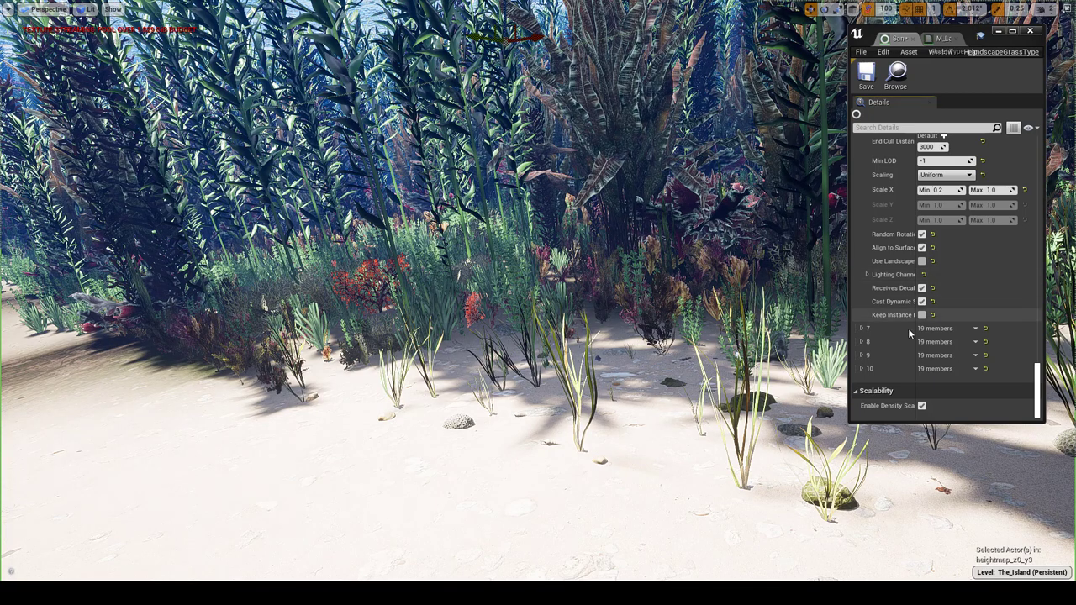
{"action": "left_click", "coordinate": [864, 329]}
{"action": "scroll", "coordinate": [884, 335], "scroll_direction": "down", "scroll_amount": 3}
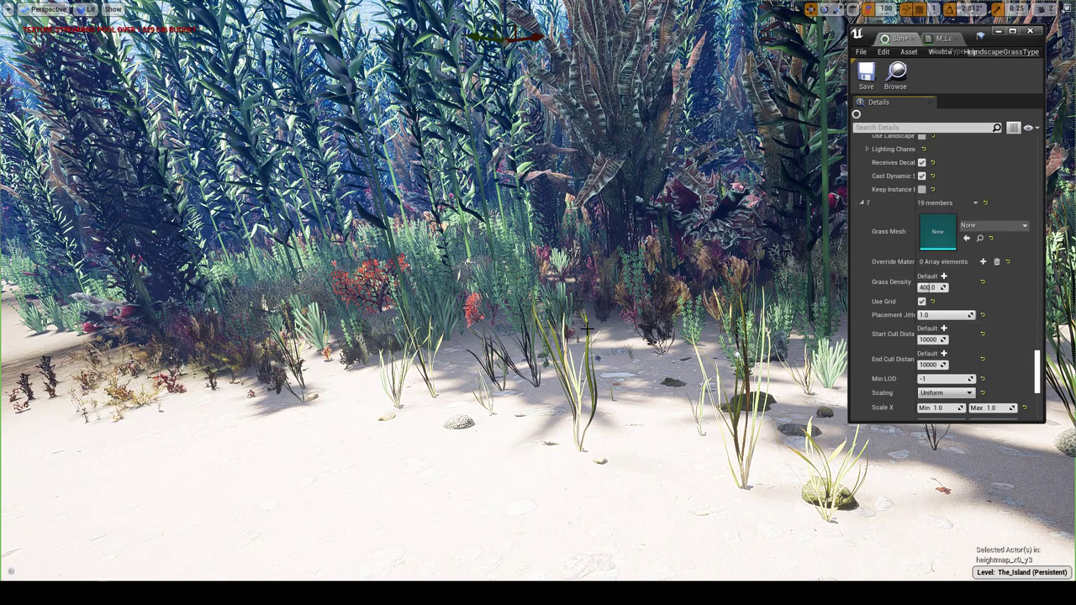
{"action": "right_click_drag", "start_coordinate": [563, 325], "coordinate": [562, 325]}
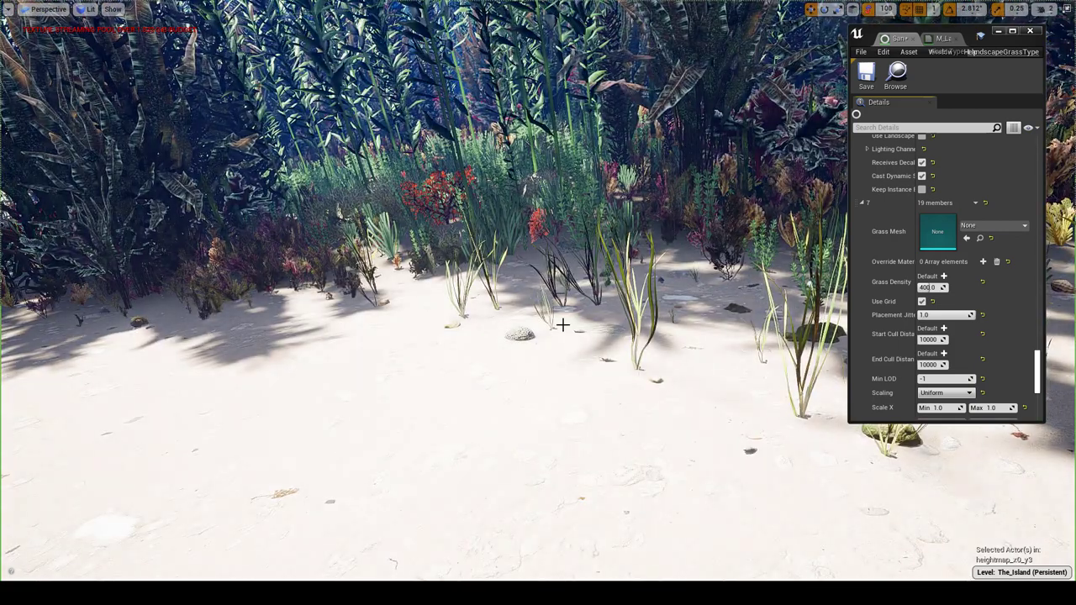
Step: Leave the full-screen viewport and preview the underwater_plants_patch2_SM mesh, closing its editor again
{"action": "key", "text": "F11"}
{"action": "double_click", "coordinate": [588, 464]}
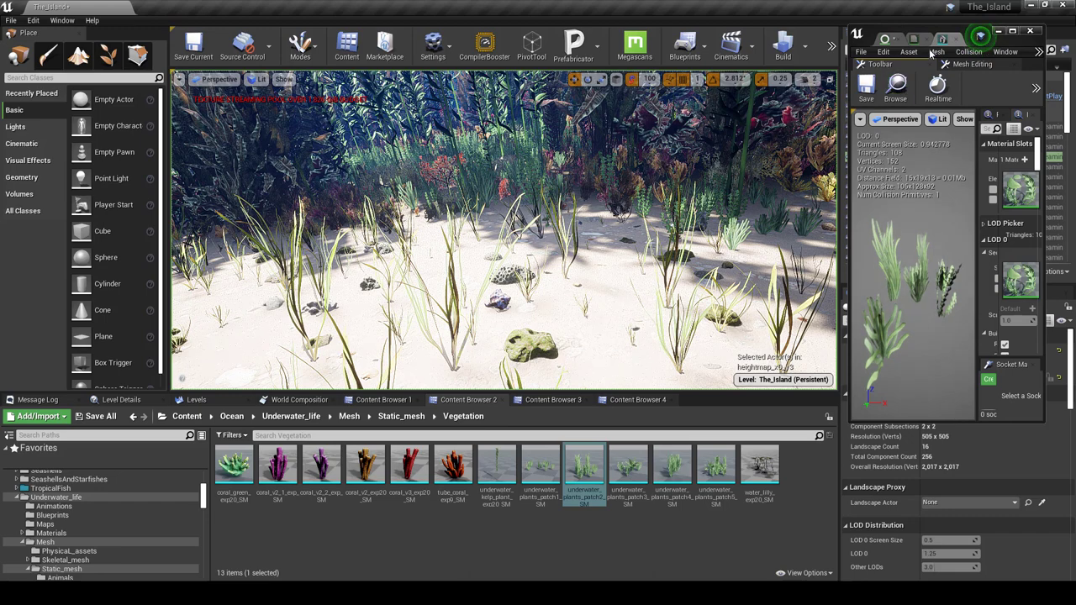
{"action": "left_click", "coordinate": [956, 39]}
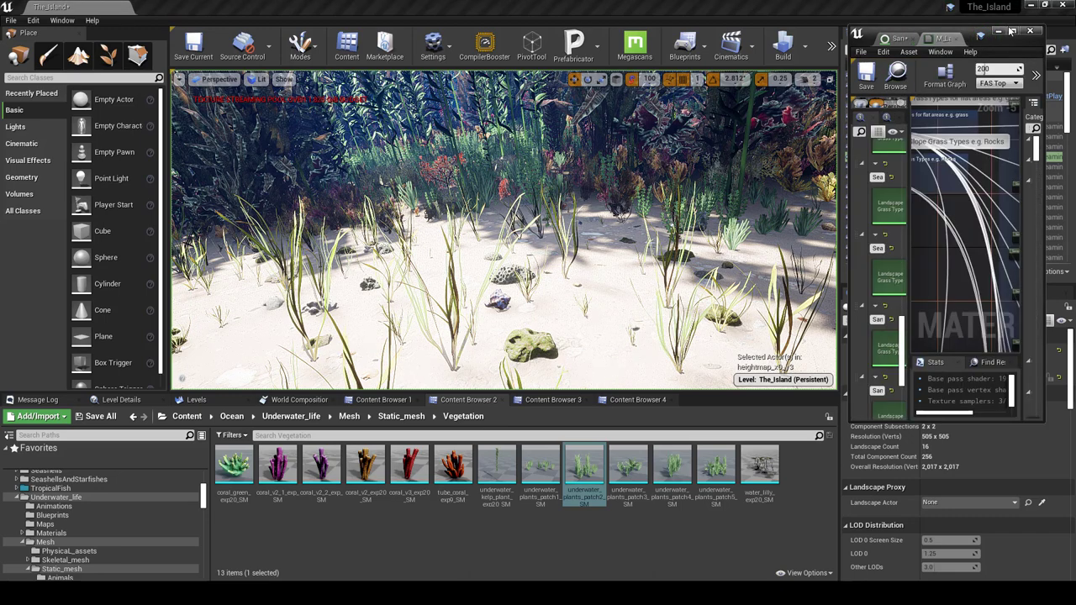
{"action": "left_click", "coordinate": [999, 32]}
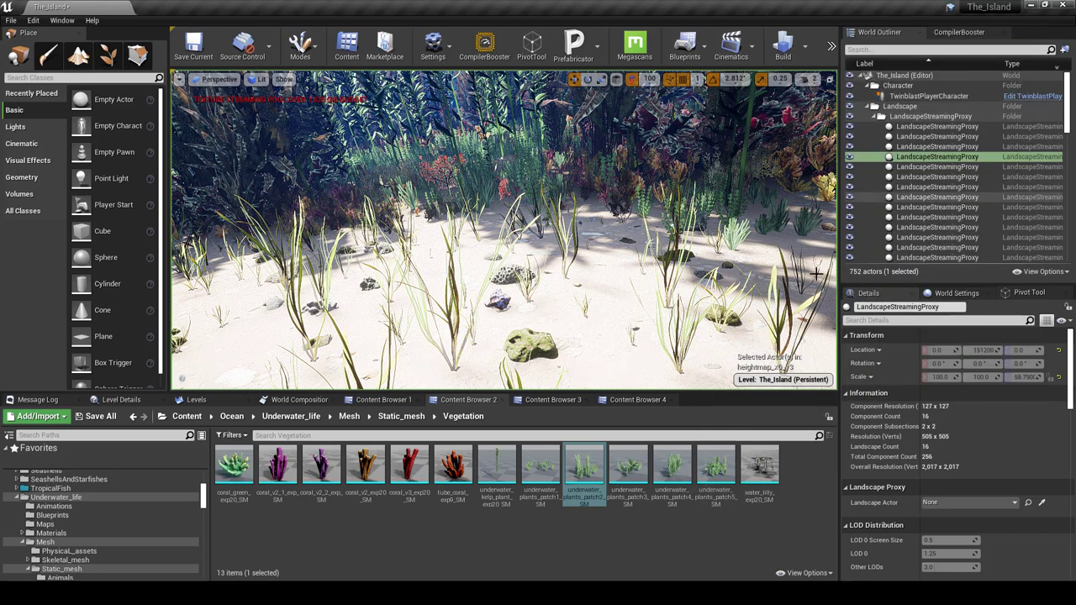
{"action": "left_click", "coordinate": [596, 548]}
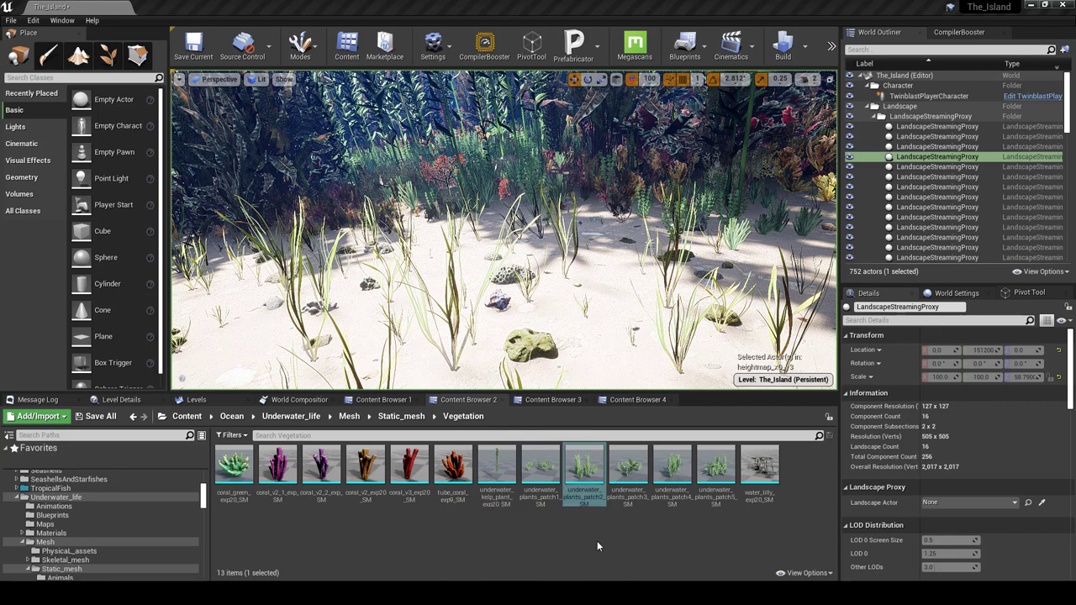
Step: Assign underwater_plants_patch2_SM as the grass mesh of variety 7 in Sand_Seaweed and set its Grass Density to 150
{"action": "left_click", "coordinate": [898, 39]}
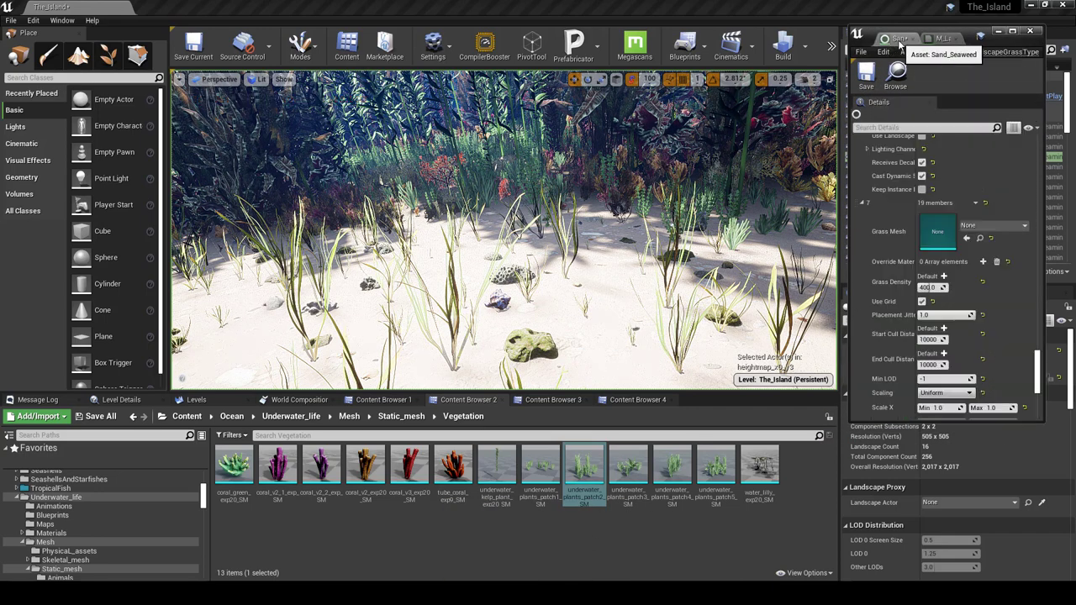
{"action": "scroll", "coordinate": [960, 231], "scroll_direction": "down", "scroll_amount": 5}
{"action": "scroll", "coordinate": [962, 218], "scroll_direction": "up", "scroll_amount": 3}
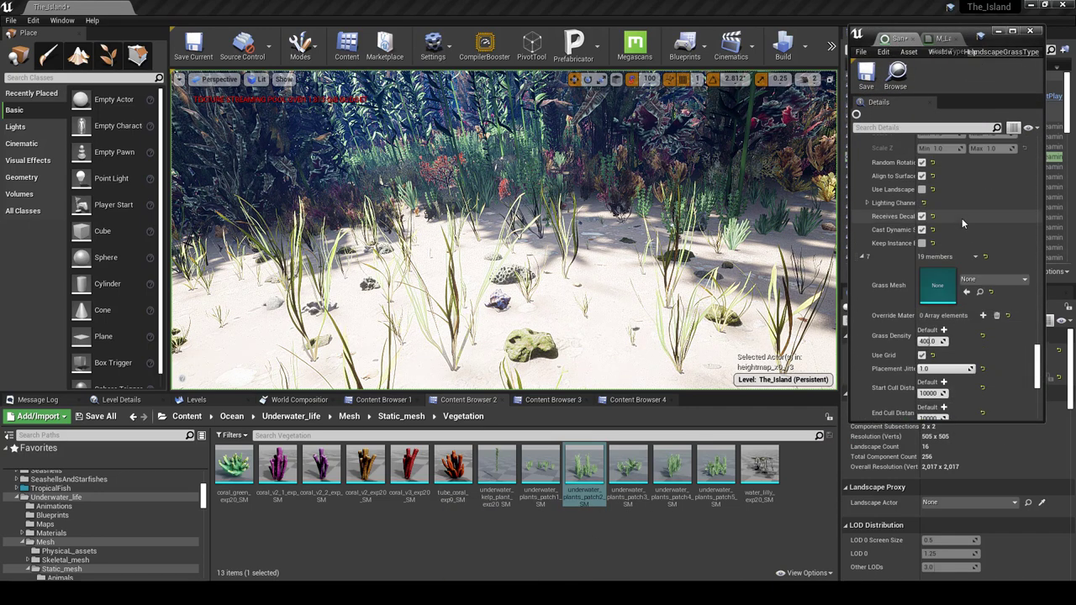
{"action": "left_click_drag", "start_coordinate": [575, 446], "coordinate": [937, 198]}
{"action": "left_click", "coordinate": [927, 251]}
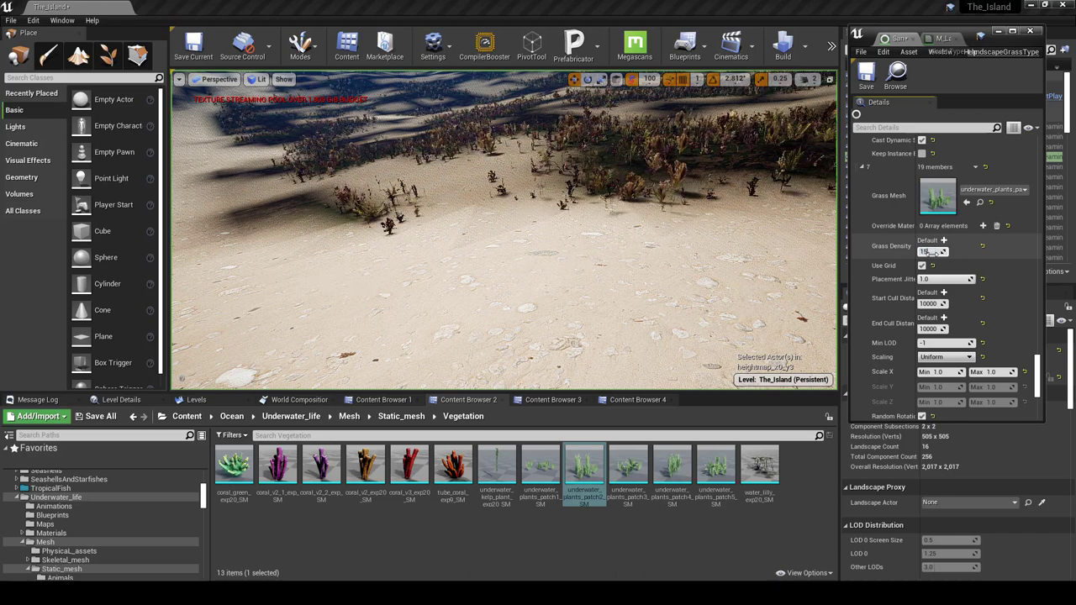
{"action": "type", "text": "150"}
{"action": "key", "text": "Return"}
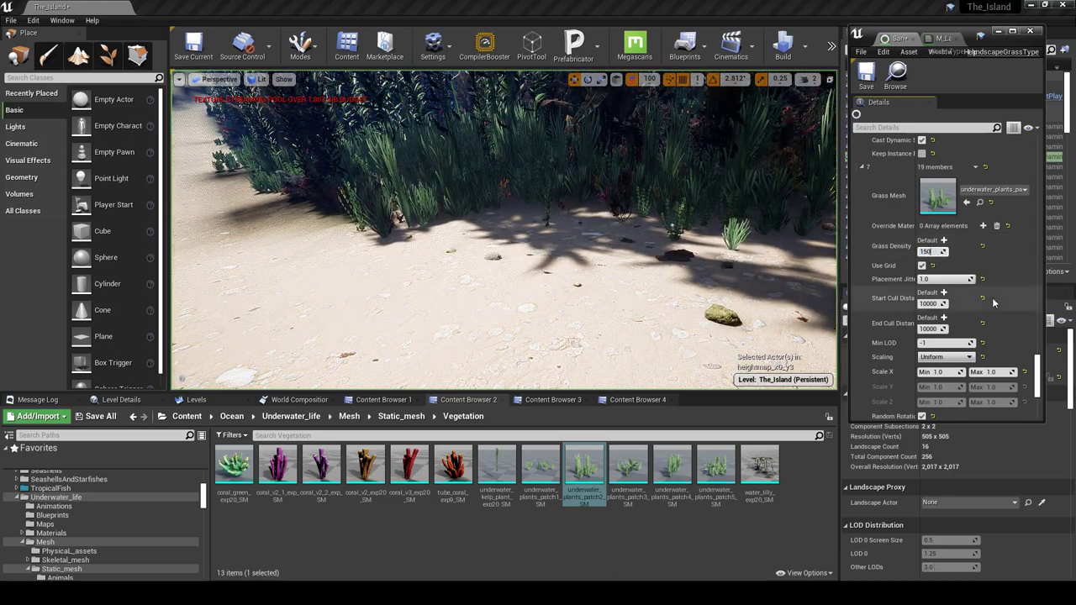
Step: Set grass variety 7's Start Cull Distance to 1580 and its End Cull Distance to 5100
{"action": "left_click", "coordinate": [929, 303]}
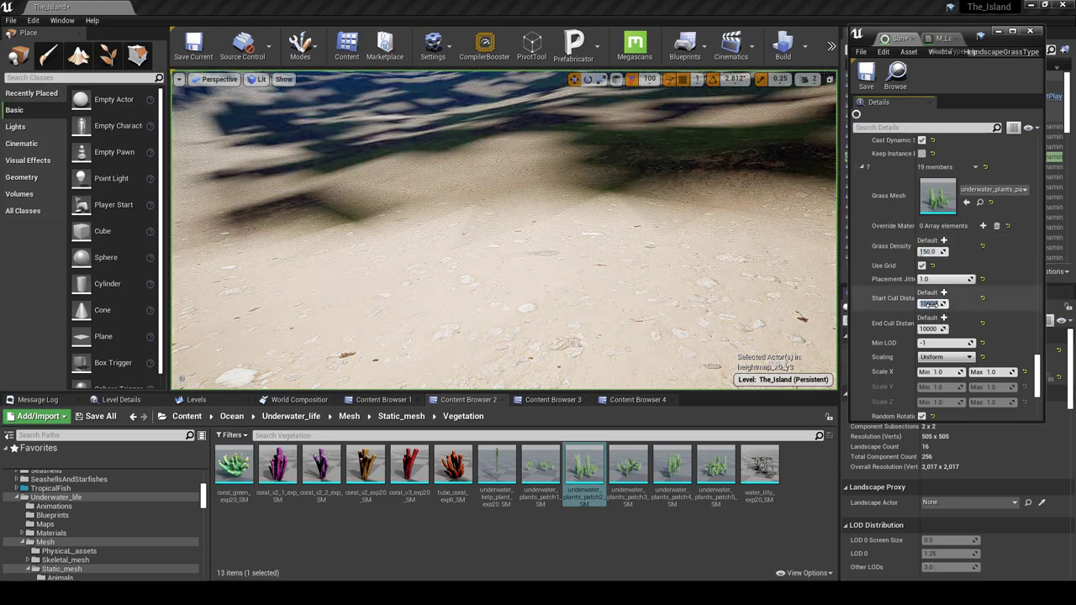
{"action": "type", "text": "15"}
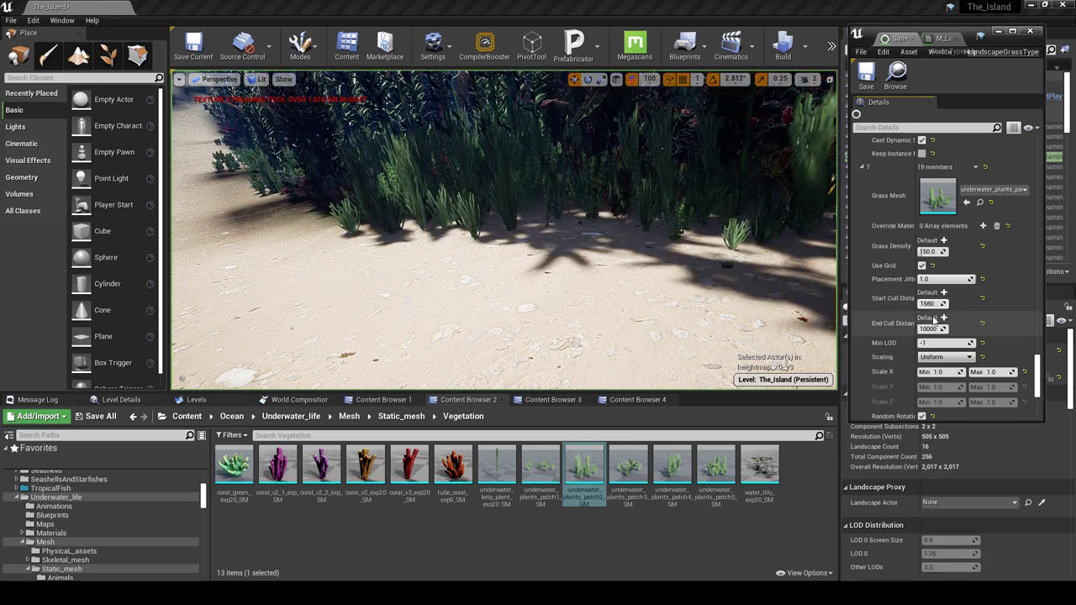
{"action": "left_click", "coordinate": [932, 329]}
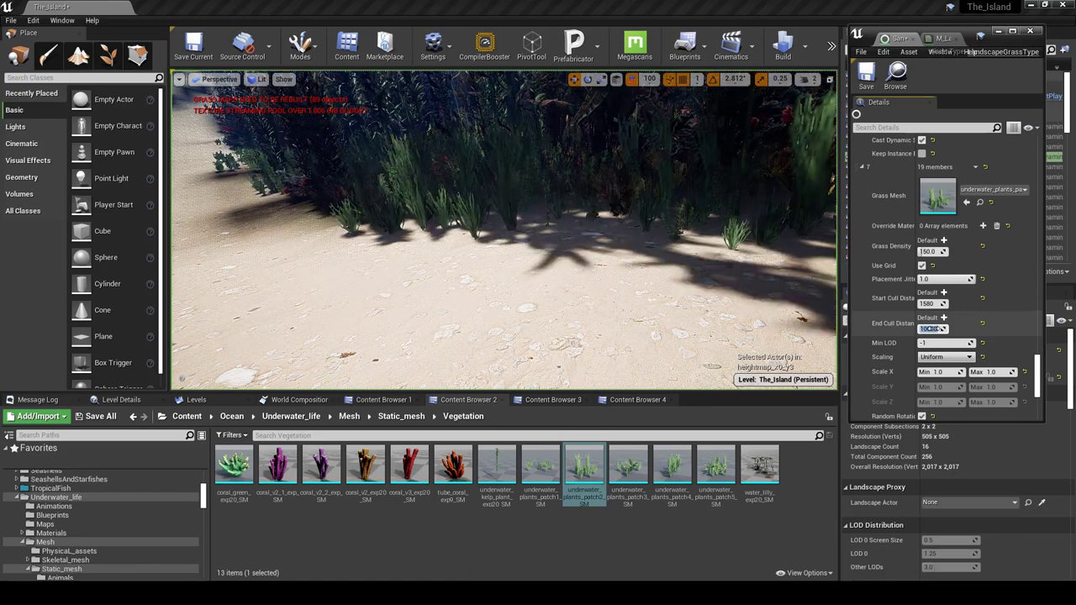
{"action": "type", "text": "51"}
{"action": "key", "text": "Return"}
Step: Set the minimum Scale X of grass variety 7 to 0.3
{"action": "scroll", "coordinate": [941, 341], "scroll_direction": "down", "scroll_amount": 1}
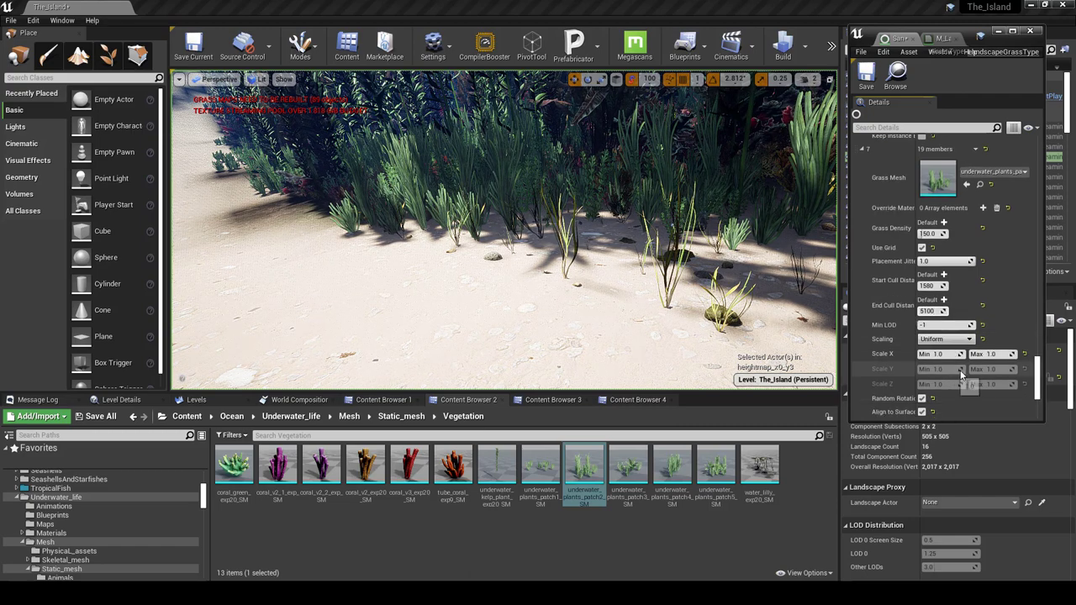
{"action": "left_click", "coordinate": [950, 354]}
{"action": "type", "text": "0.3"}
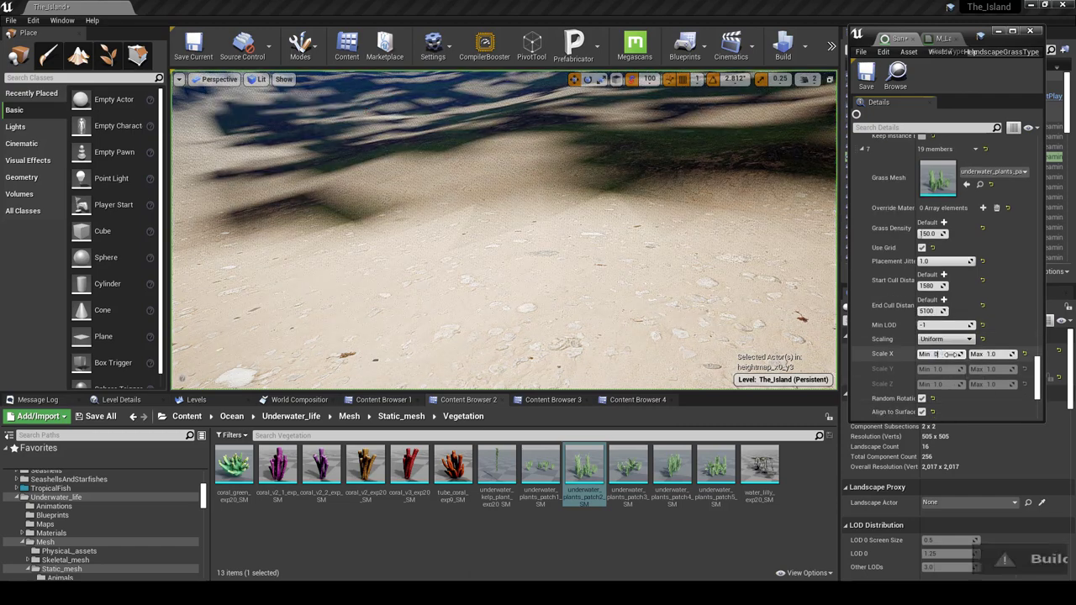
{"action": "left_click_drag", "start_coordinate": [949, 354], "coordinate": [919, 346]}
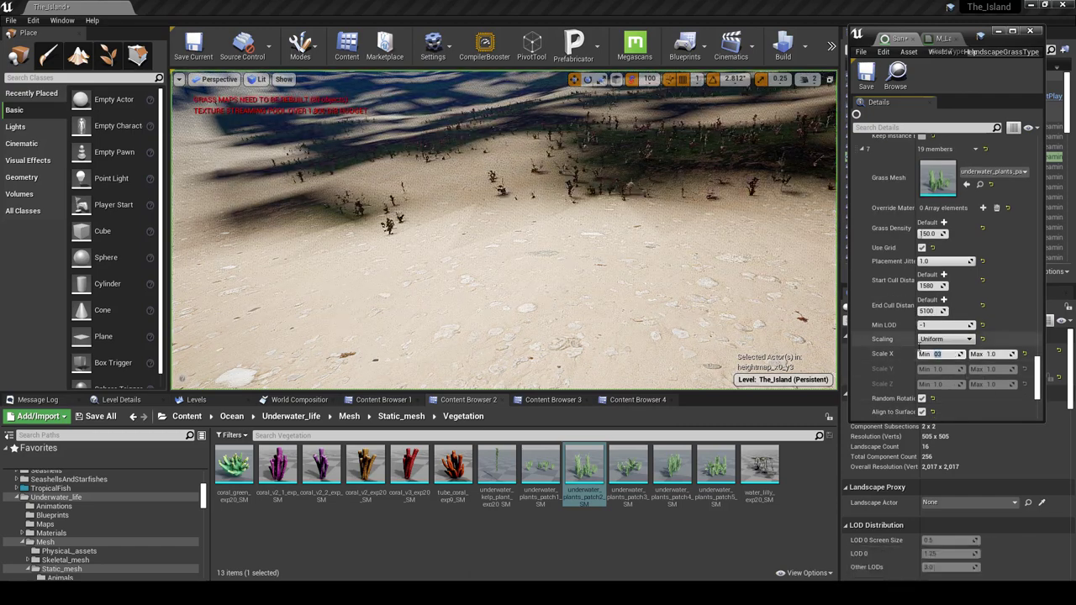
{"action": "type", "text": ".3"}
{"action": "key", "text": "Tab"}
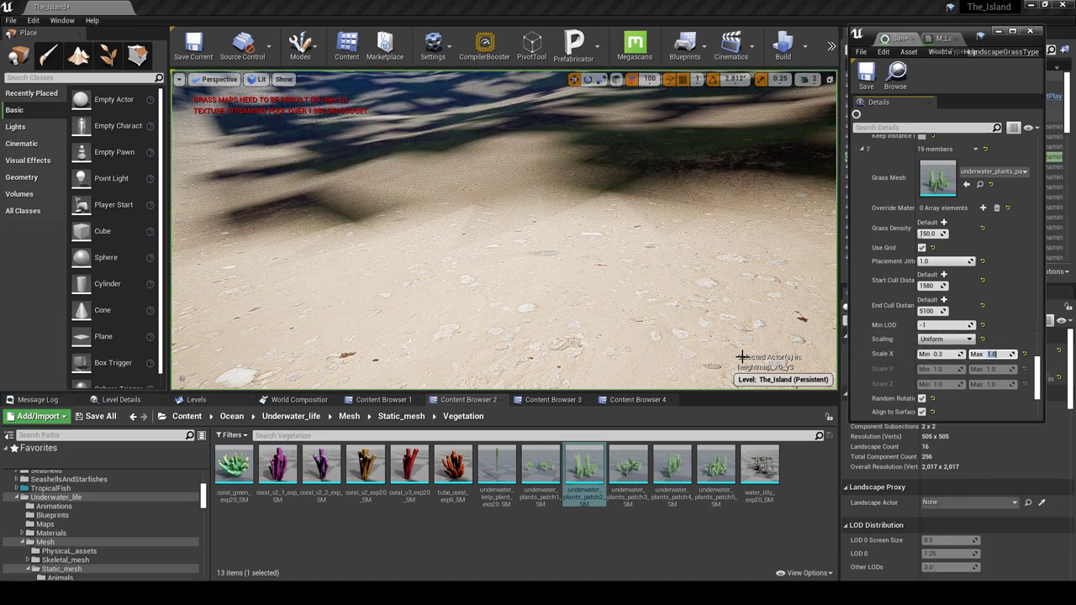
Step: Assign underwater_plants_patch3_SM as the grass mesh of variety 8 and set its Grass Density to 375
{"action": "scroll", "coordinate": [938, 316], "scroll_direction": "down", "scroll_amount": 6}
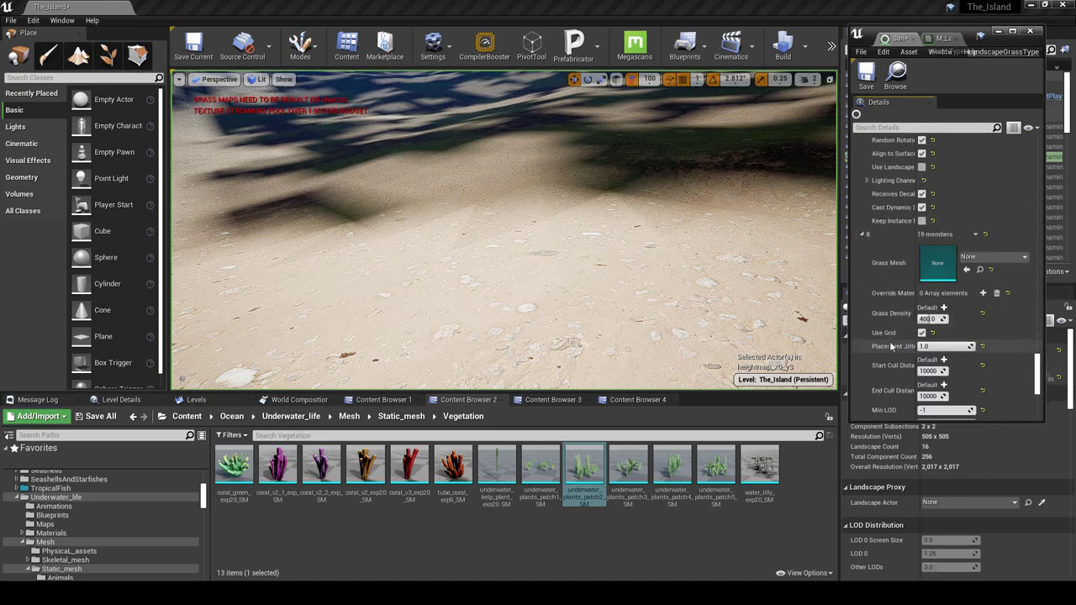
{"action": "left_click_drag", "start_coordinate": [650, 480], "coordinate": [941, 264]}
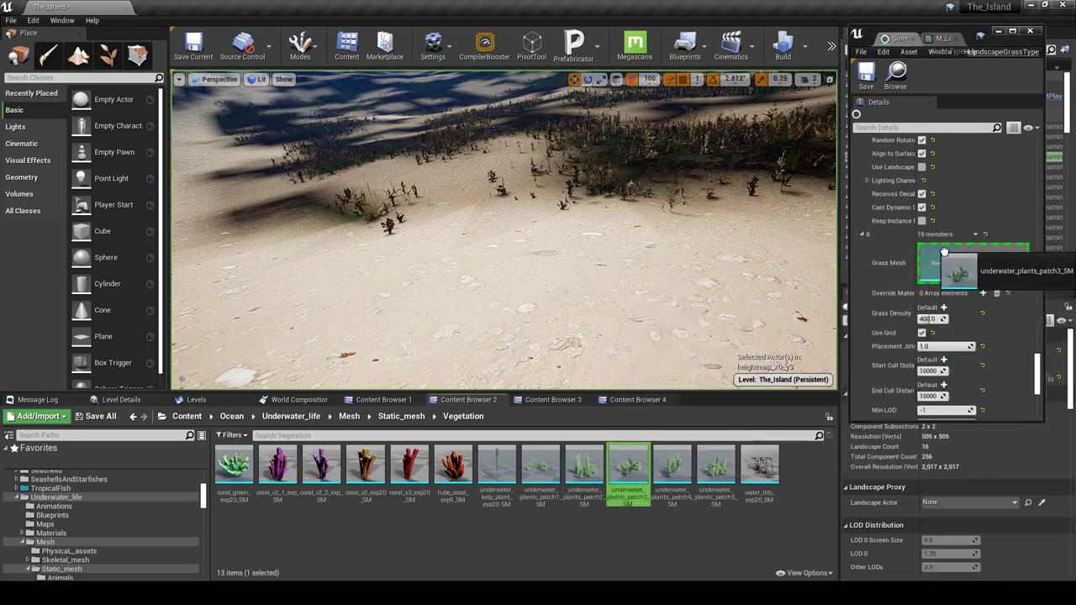
{"action": "left_click", "coordinate": [934, 319]}
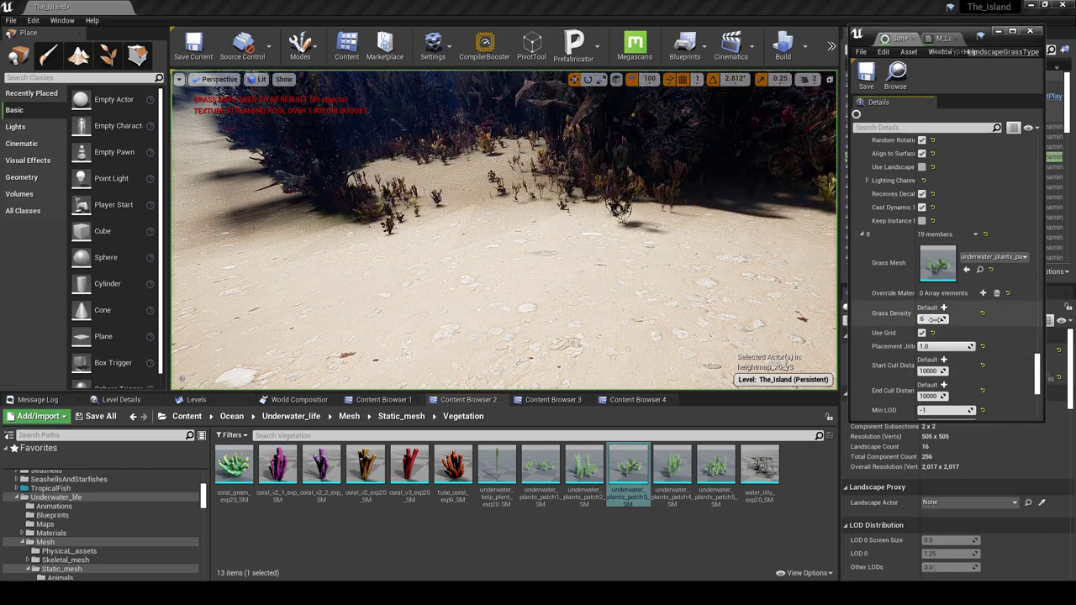
{"action": "type", "text": "6"}
{"action": "key", "text": "Return"}
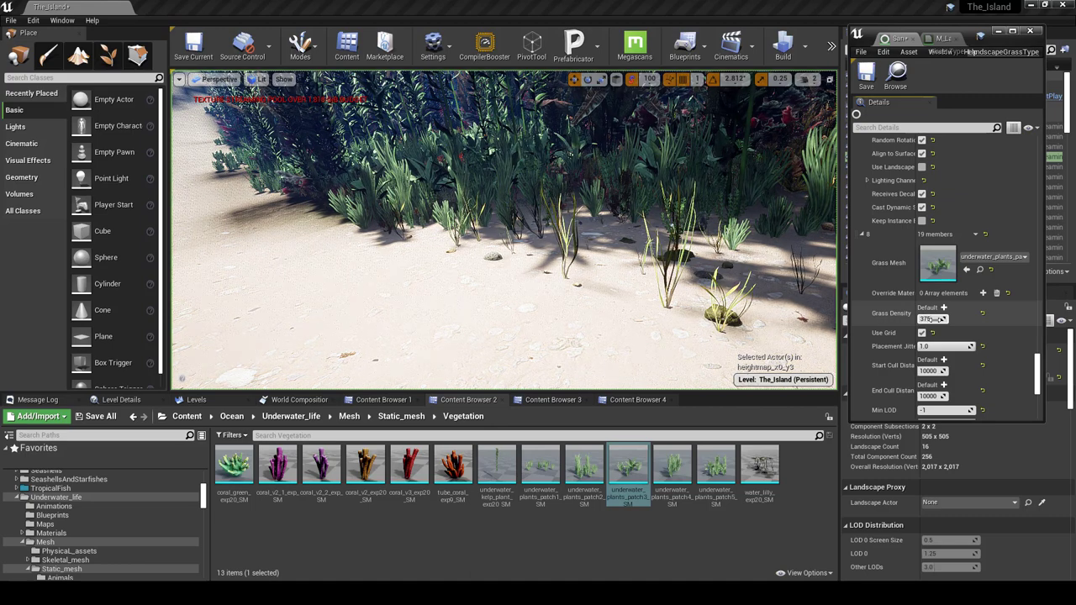
Step: Set grass variety 8's Start Cull Distance to 1600 and its End Cull Distance to 3500
{"action": "scroll", "coordinate": [935, 320], "scroll_direction": "down", "scroll_amount": 3}
{"action": "left_click", "coordinate": [928, 299]}
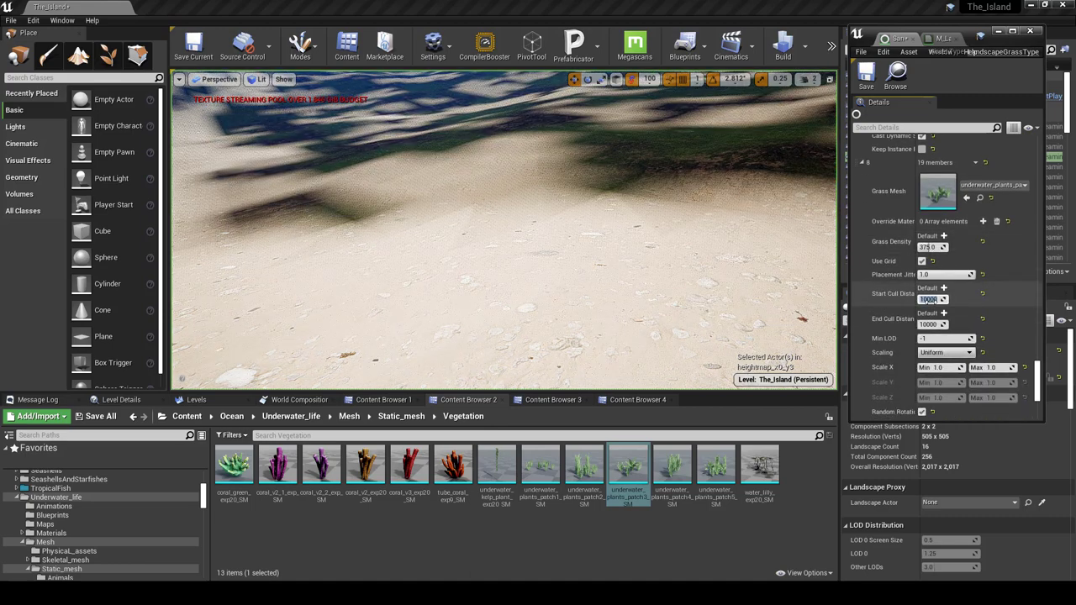
{"action": "type", "text": "1"}
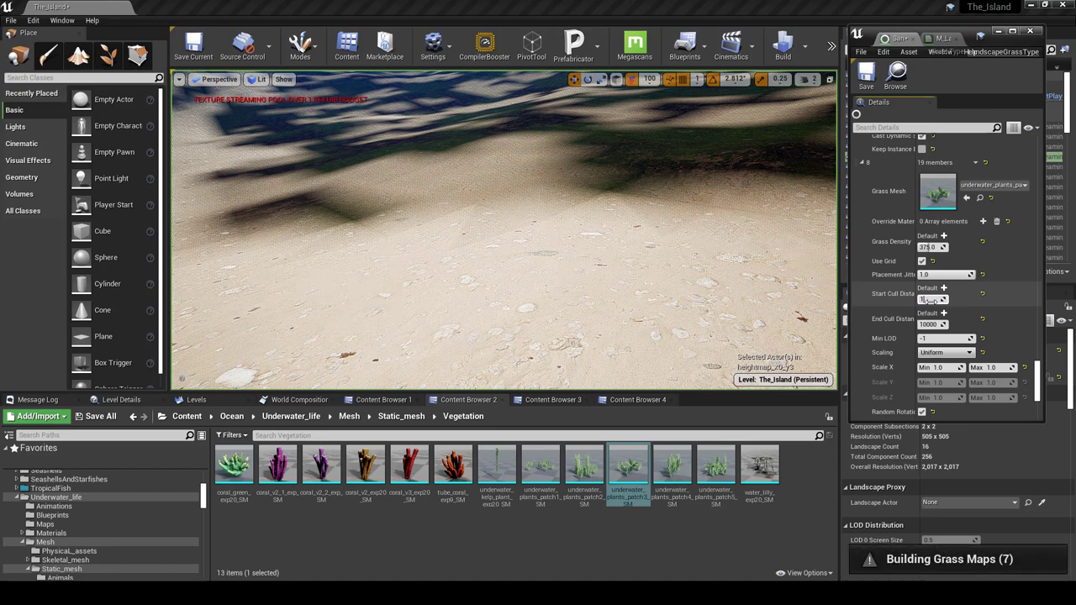
{"action": "type", "text": "600"}
{"action": "left_click", "coordinate": [930, 325]}
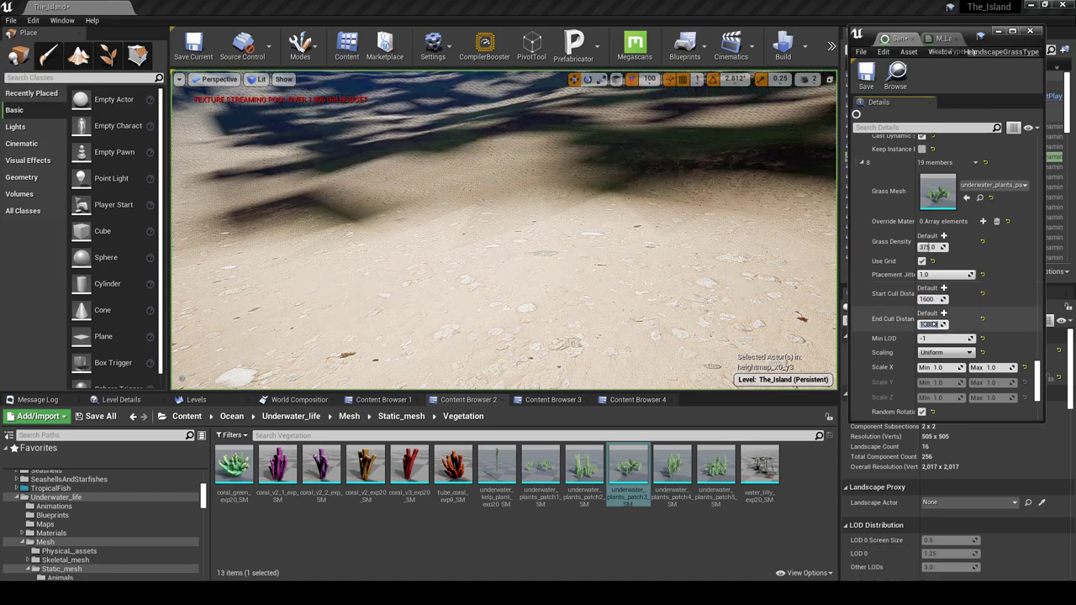
{"action": "type", "text": "3000"}
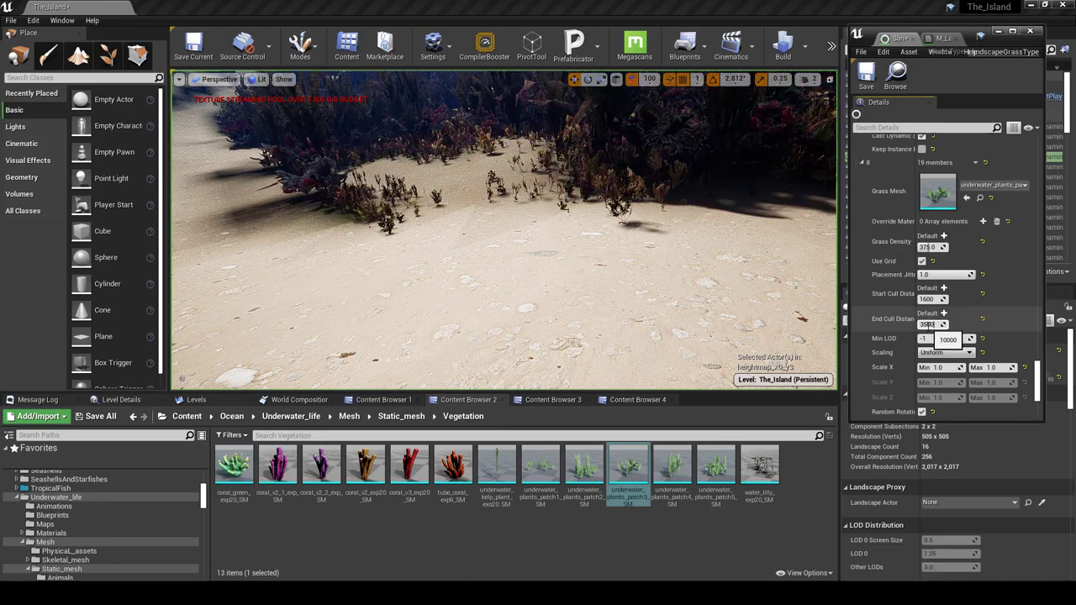
Step: Set the minimum Scale X of grass variety 8 to 0.25
{"action": "scroll", "coordinate": [939, 277], "scroll_direction": "down", "scroll_amount": 3}
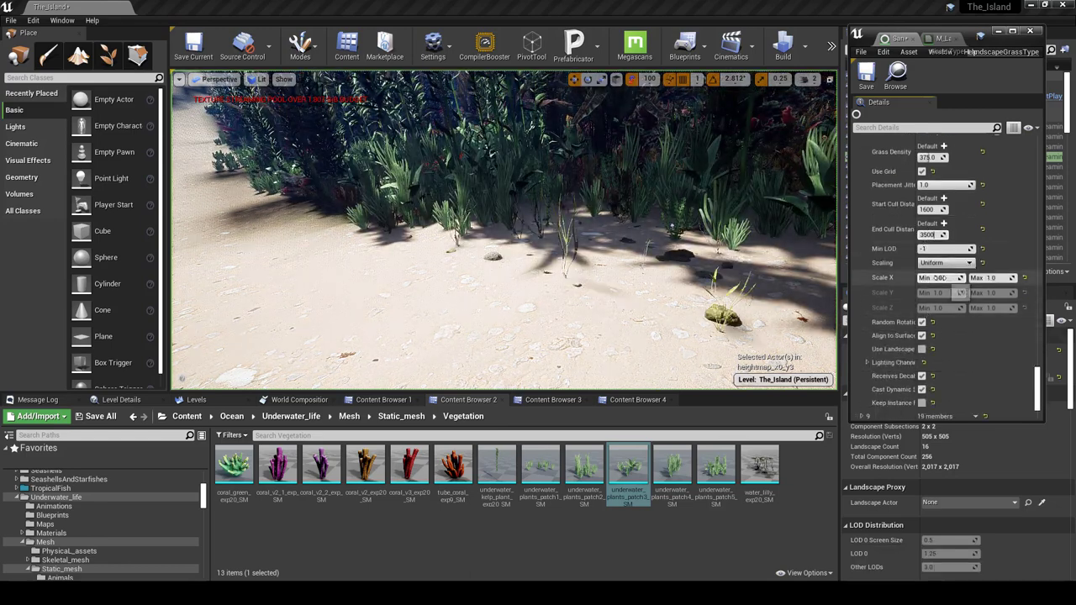
{"action": "type", "text": ".25"}
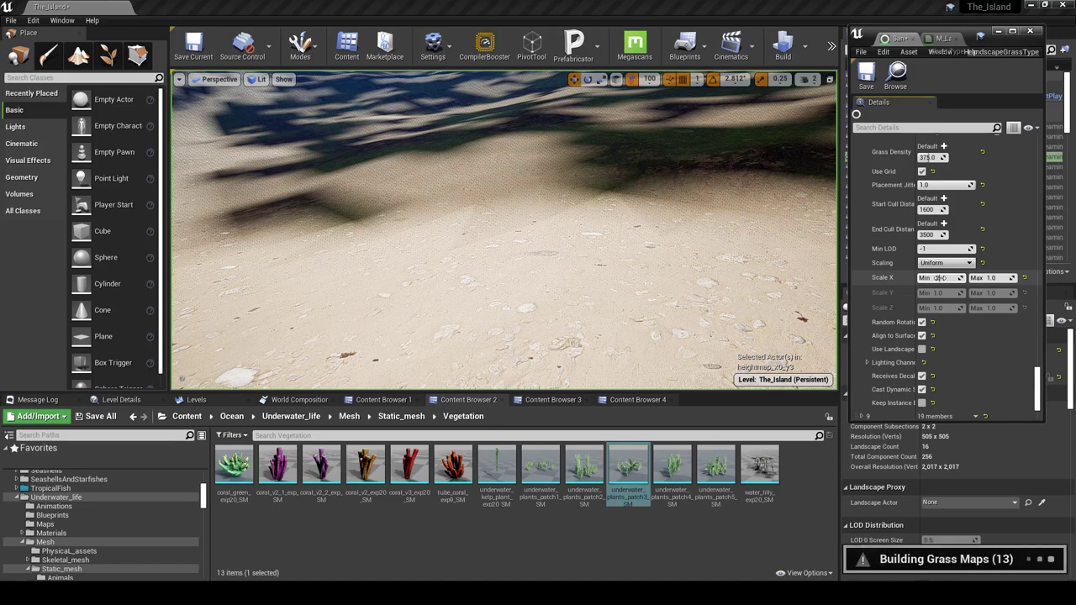
{"action": "scroll", "coordinate": [925, 302], "scroll_direction": "down", "scroll_amount": 2}
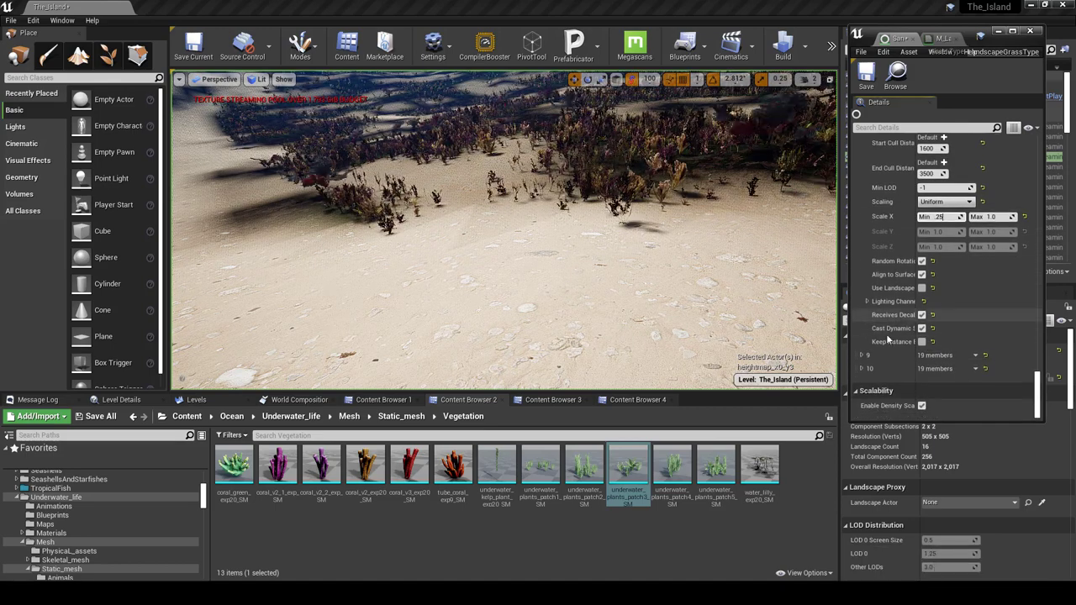
Step: Expand grass variety 9 and assign underwater_plants_patch4_SM as its grass mesh
{"action": "left_click", "coordinate": [864, 354]}
{"action": "scroll", "coordinate": [864, 354], "scroll_direction": "down", "scroll_amount": 2}
{"action": "left_click", "coordinate": [673, 467]}
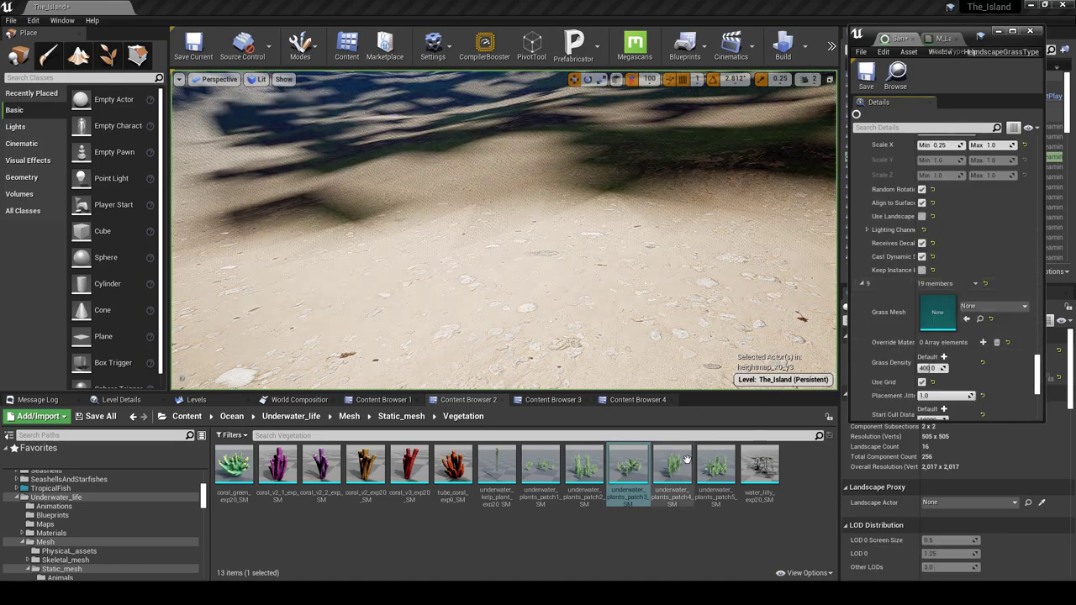
{"action": "left_click", "coordinate": [966, 319]}
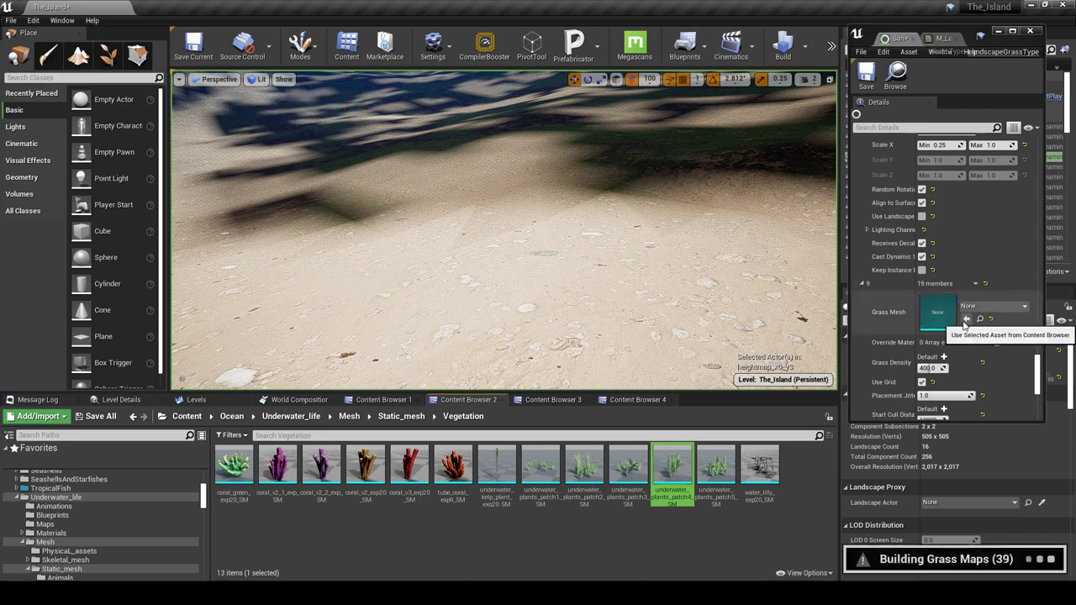
Step: Open the underwater_plants_patch4_SM mesh, inspect its shape from several angles and compare it with the plants growing on the seabed
{"action": "scroll", "coordinate": [964, 323], "scroll_direction": "down", "scroll_amount": 3}
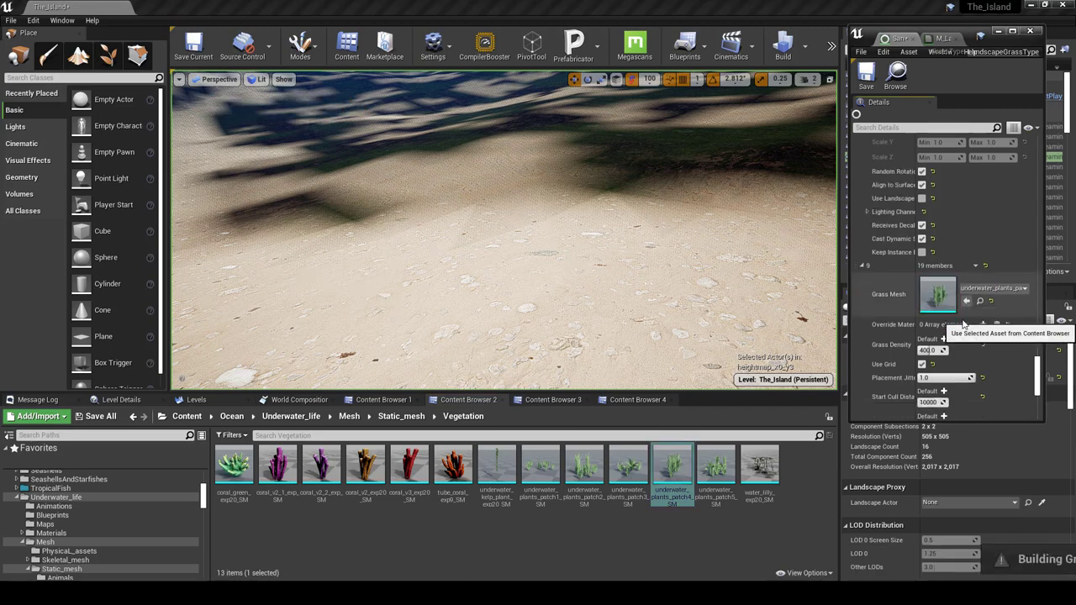
{"action": "double_click", "coordinate": [672, 467]}
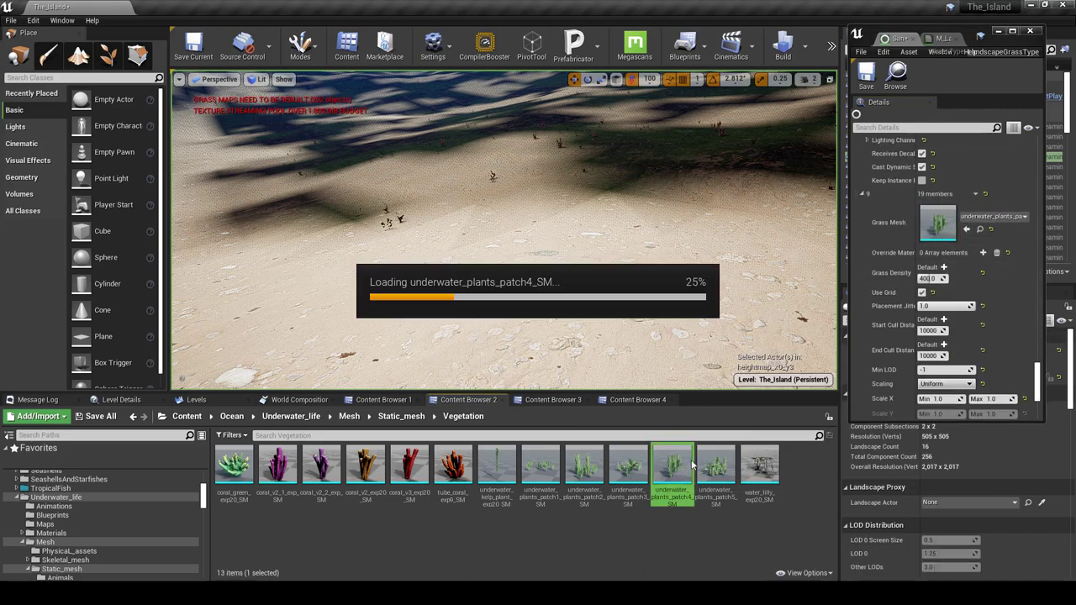
{"action": "scroll", "coordinate": [954, 268], "scroll_direction": "up", "scroll_amount": 5}
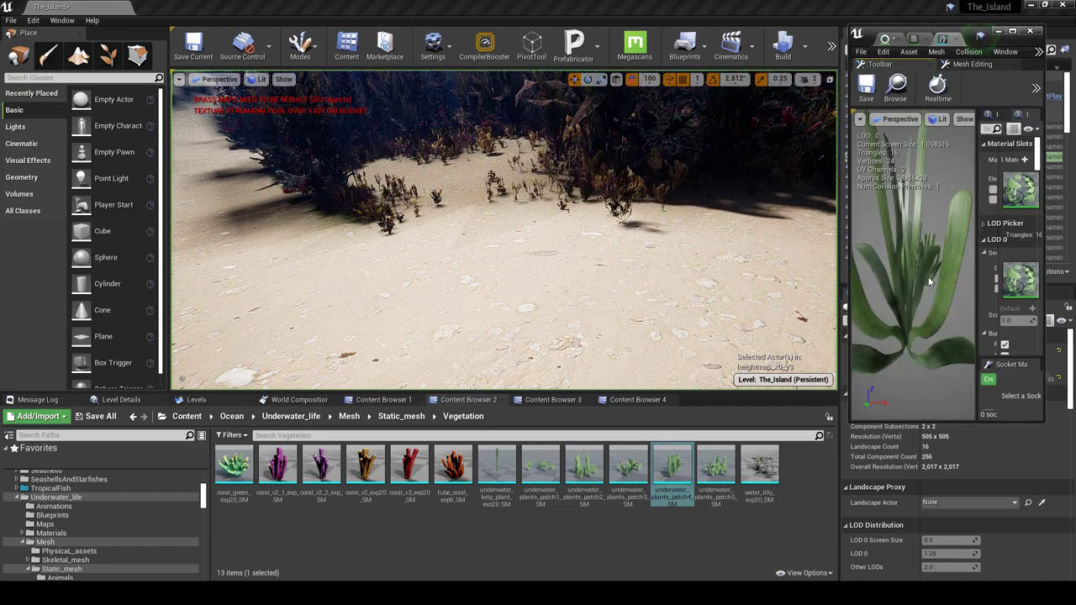
{"action": "scroll", "coordinate": [929, 279], "scroll_direction": "down", "scroll_amount": 4}
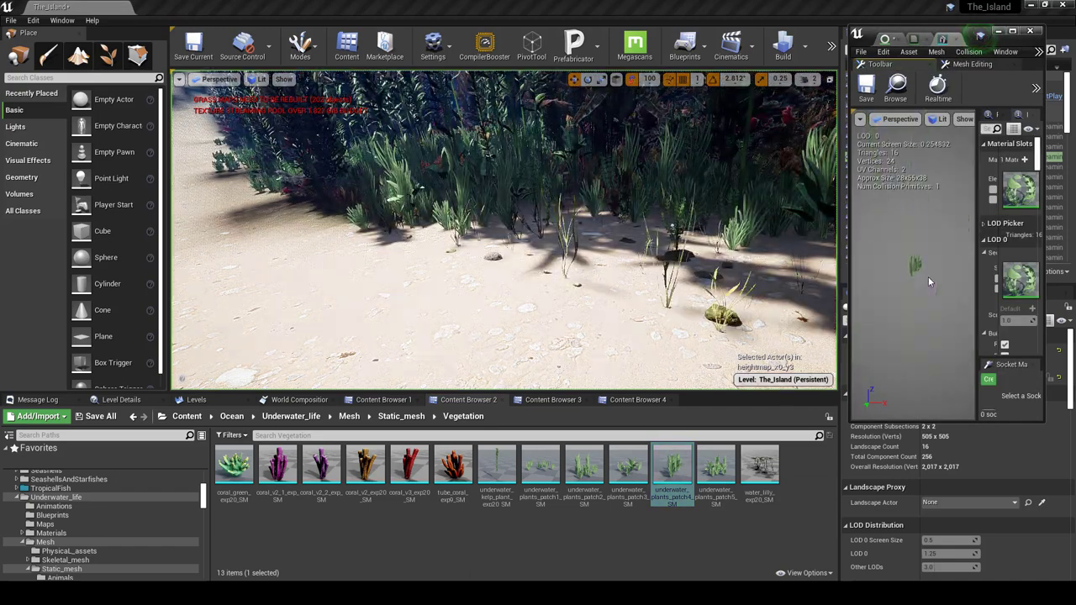
{"action": "scroll", "coordinate": [928, 276], "scroll_direction": "up", "scroll_amount": 5}
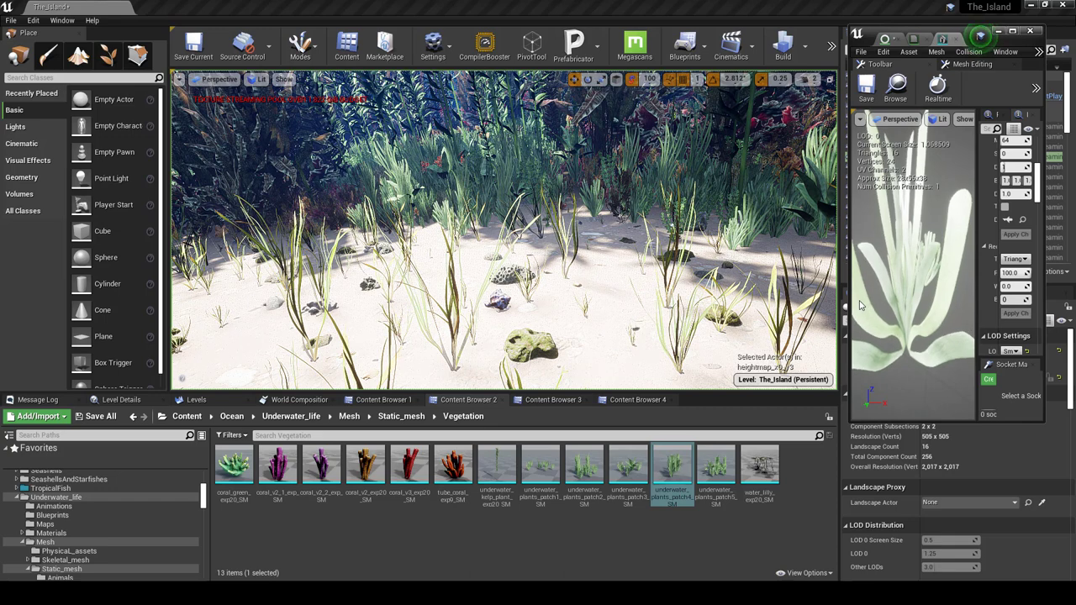
{"action": "mouse_move", "coordinate": [923, 291]}
{"action": "left_mouse_down"}
{"action": "mouse_move", "coordinate": [923, 273]}
{"action": "mouse_move", "coordinate": [941, 277]}
{"action": "mouse_move", "coordinate": [932, 292]}
{"action": "mouse_move", "coordinate": [943, 292]}
{"action": "left_mouse_up"}
{"action": "scroll", "coordinate": [925, 273], "scroll_direction": "down", "scroll_amount": 5}
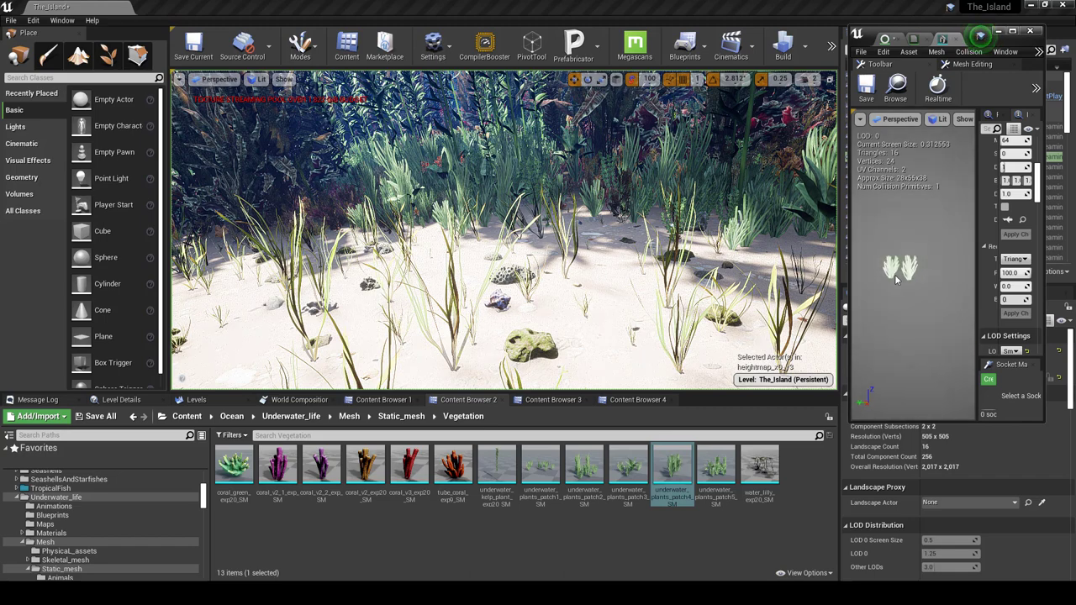
{"action": "right_click_drag", "start_coordinate": [660, 227], "coordinate": [640, 188]}
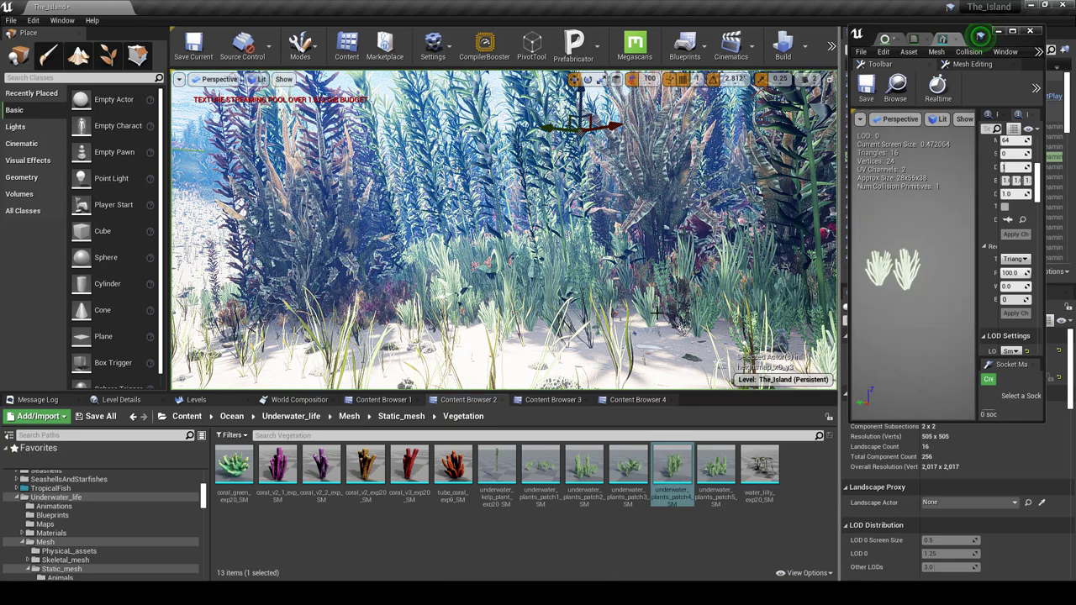
{"action": "right_click_drag", "start_coordinate": [537, 218], "coordinate": [621, 257]}
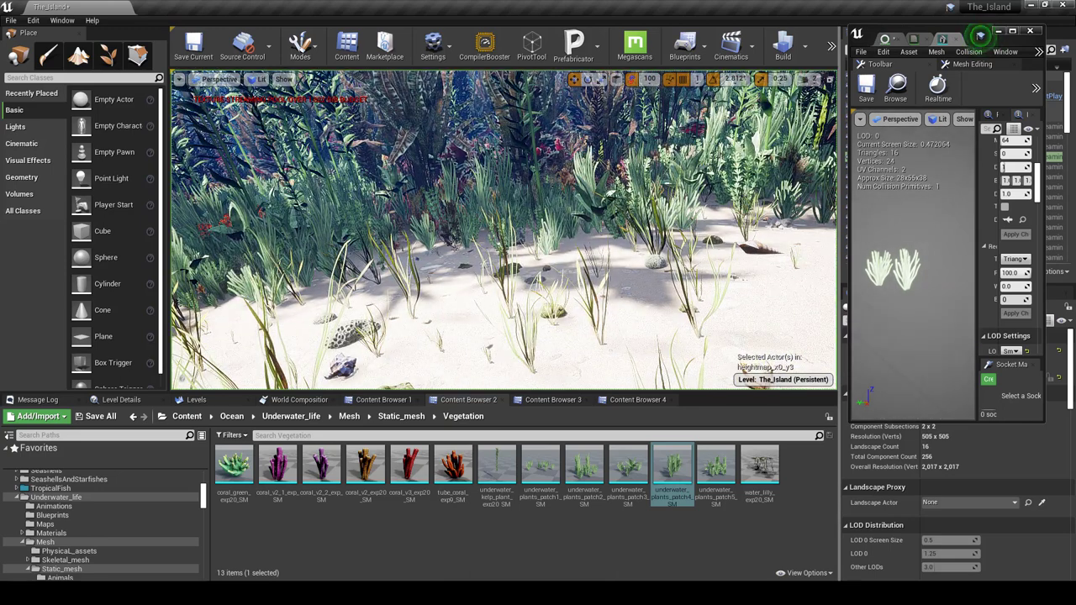
{"action": "right_click_drag", "start_coordinate": [700, 215], "coordinate": [700, 180]}
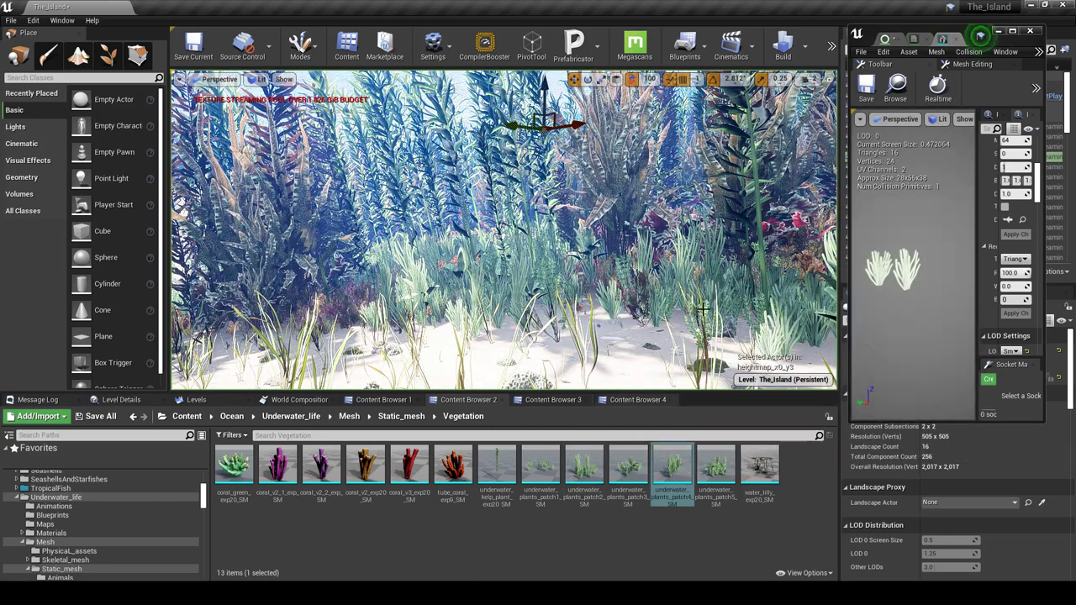
Step: Set grass variety 9's Grass Density to 100 and its Scale X to a minimum of 0.1 and a maximum of 0.2
{"action": "left_click", "coordinate": [885, 41]}
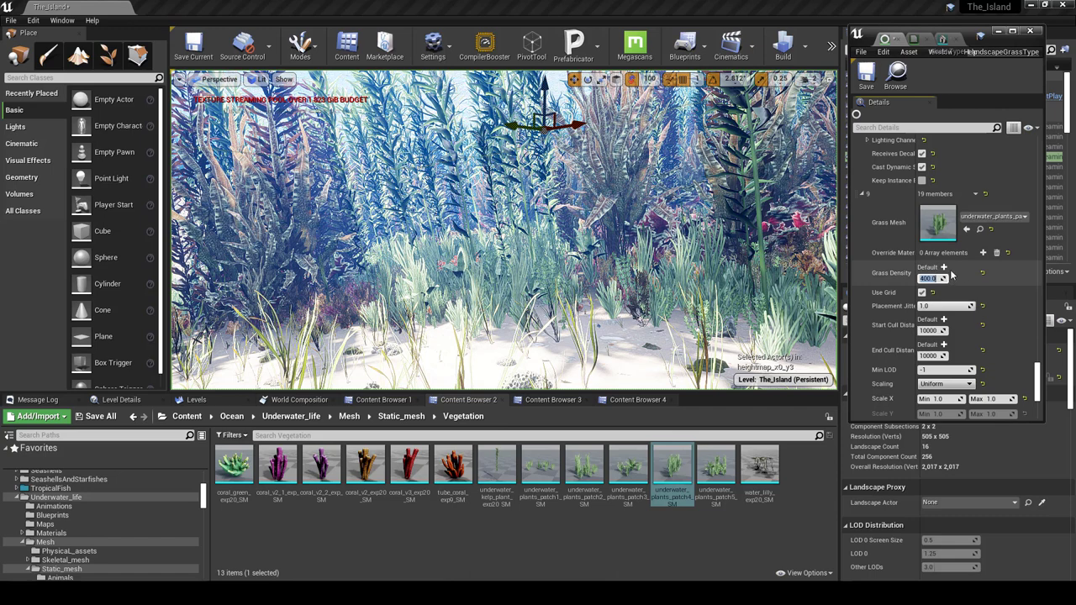
{"action": "key", "text": "Return"}
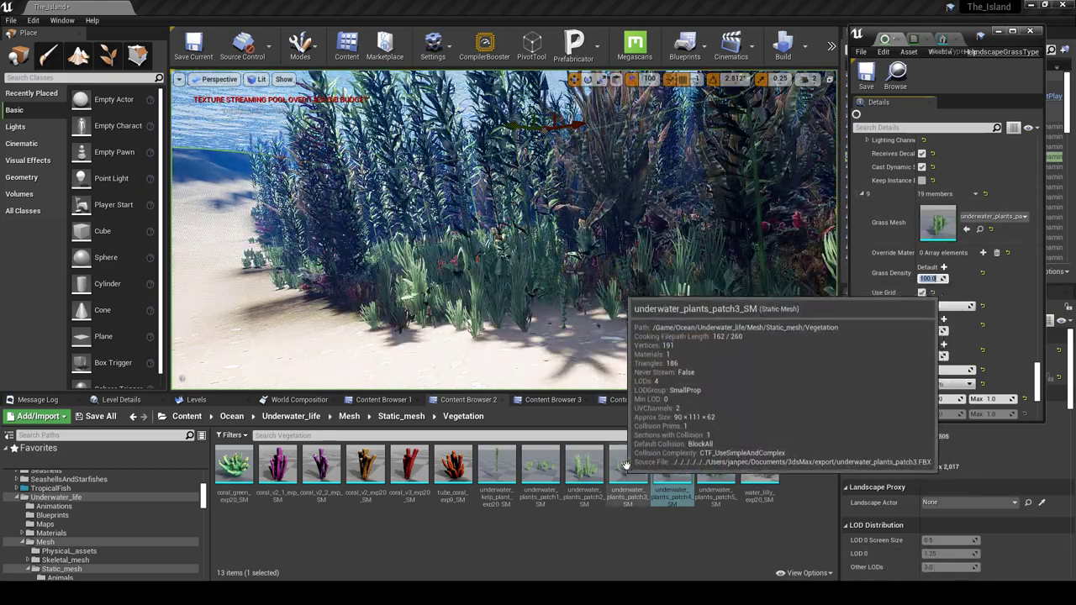
{"action": "right_click_drag", "start_coordinate": [580, 286], "coordinate": [613, 284]}
{"action": "mouse_move", "coordinate": [529, 238]}
{"action": "right_mouse_down"}
{"action": "mouse_move", "coordinate": [517, 239]}
{"action": "mouse_move", "coordinate": [529, 239]}
{"action": "right_mouse_up"}
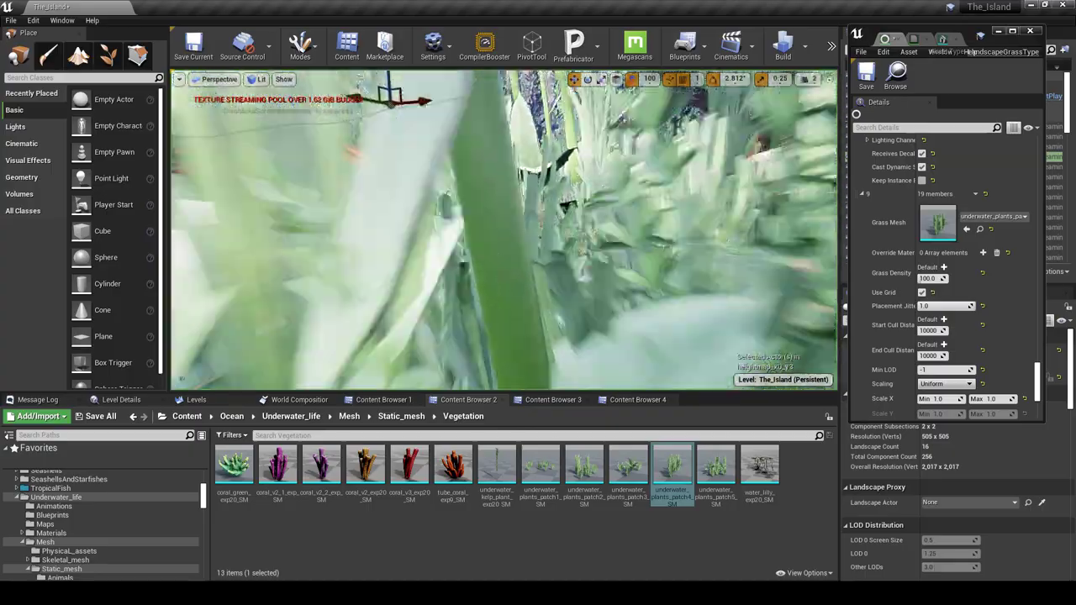
{"action": "scroll", "coordinate": [526, 324], "scroll_direction": "up", "scroll_amount": 3}
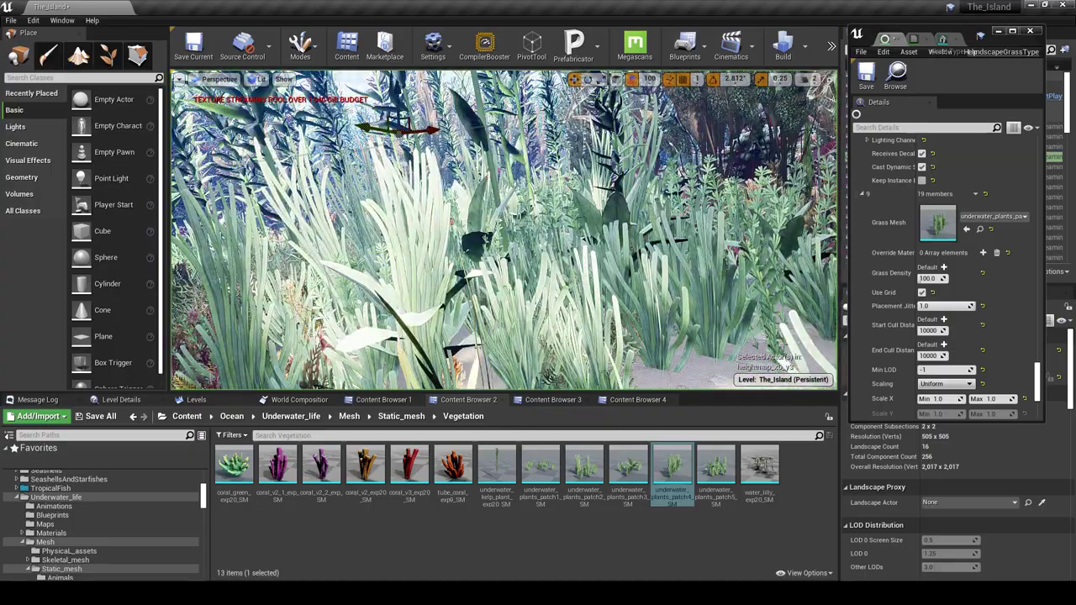
{"action": "right_click_drag", "start_coordinate": [525, 324], "coordinate": [526, 324]}
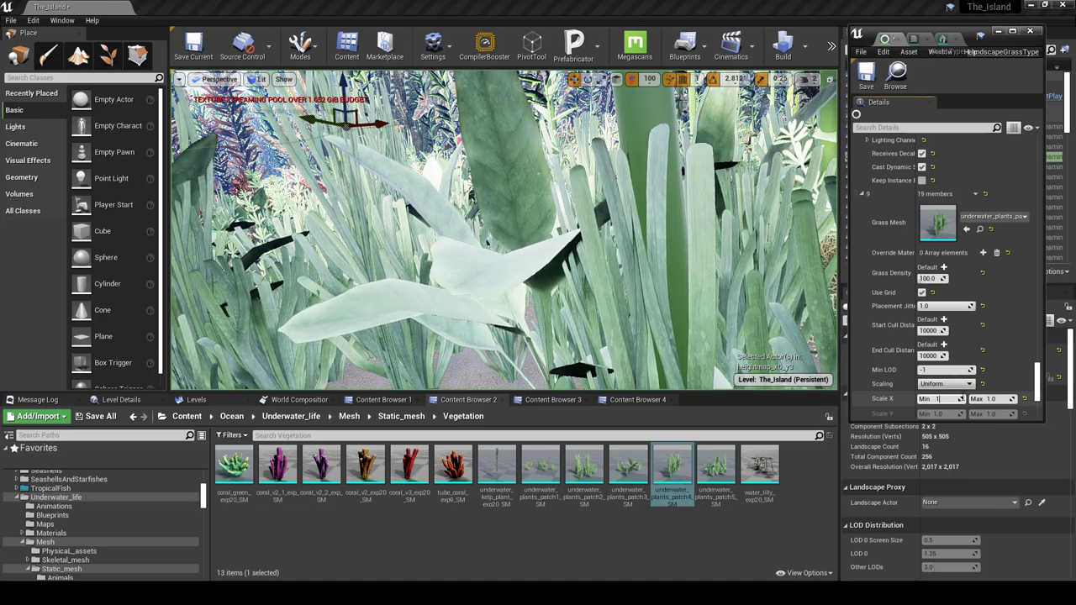
{"action": "left_click", "coordinate": [998, 400]}
{"action": "type", "text": "0.2"}
{"action": "key", "text": "Return"}
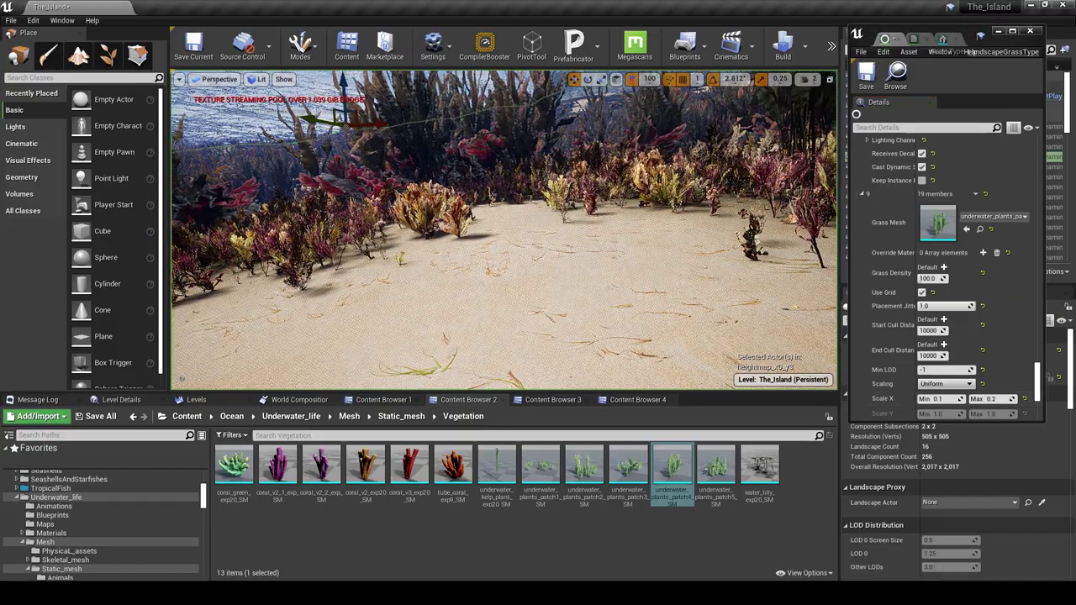
Step: Examine the seabed vegetation up close for the size and spread of the underwater_plants_patch4_SM plants
{"action": "key", "text": "w"}
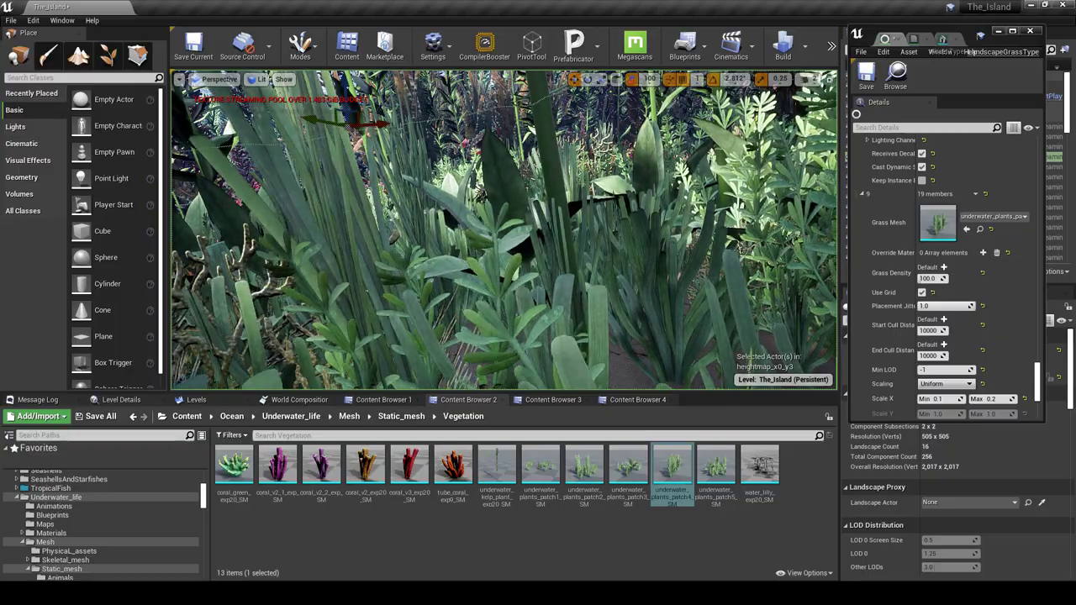
{"action": "right_click_drag", "start_coordinate": [505, 230], "coordinate": [672, 237]}
{"action": "key", "text": "w"}
{"action": "key", "text": "w"}
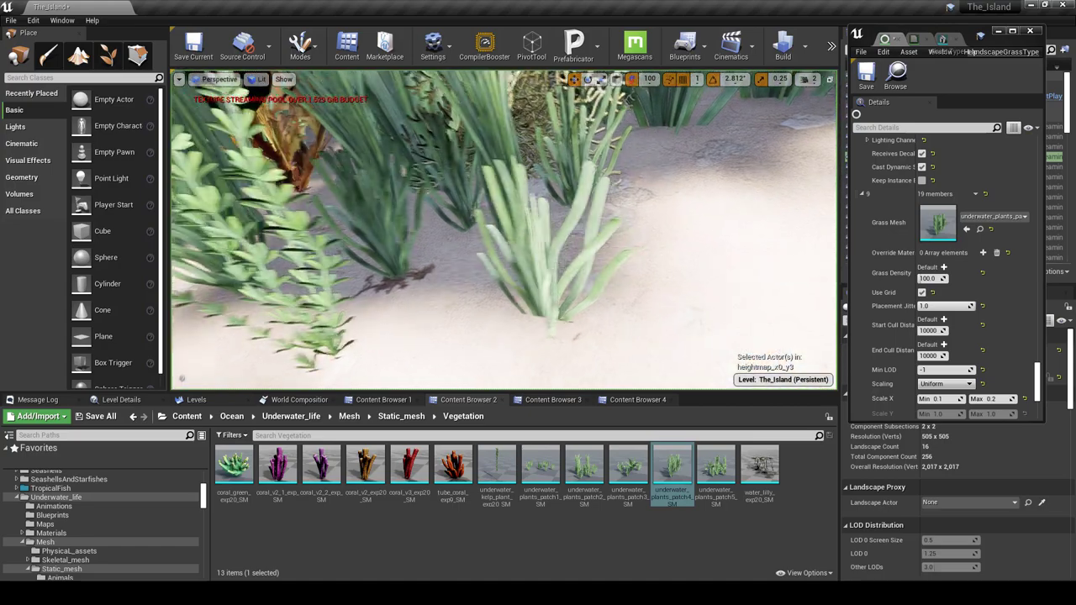
{"action": "key", "text": "w"}
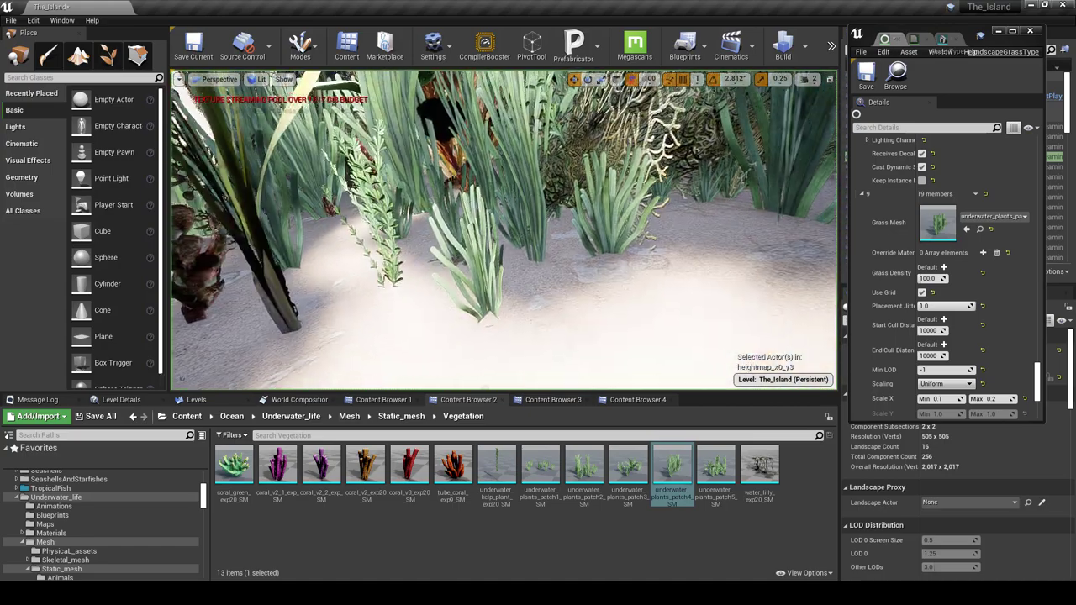
{"action": "key", "text": "s"}
{"action": "right_click_drag", "start_coordinate": [601, 270], "coordinate": [664, 255]}
{"action": "key", "text": "w"}
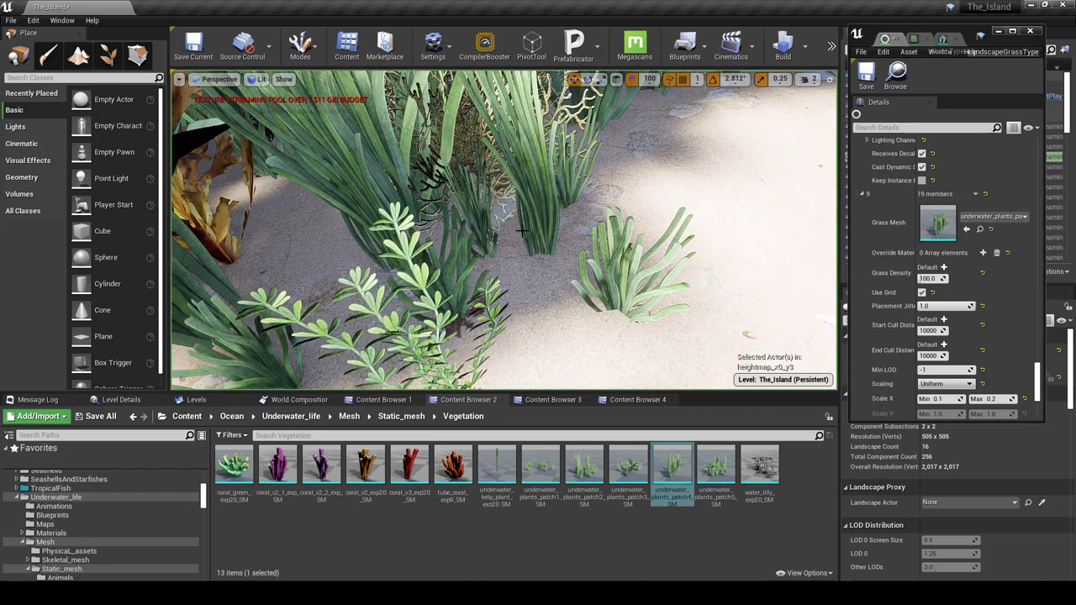
{"action": "key", "text": "w"}
{"action": "mouse_move", "coordinate": [745, 202]}
{"action": "right_mouse_down"}
{"action": "mouse_move", "coordinate": [685, 206]}
{"action": "mouse_move", "coordinate": [738, 222]}
{"action": "right_mouse_up"}
{"action": "key", "text": "d"}
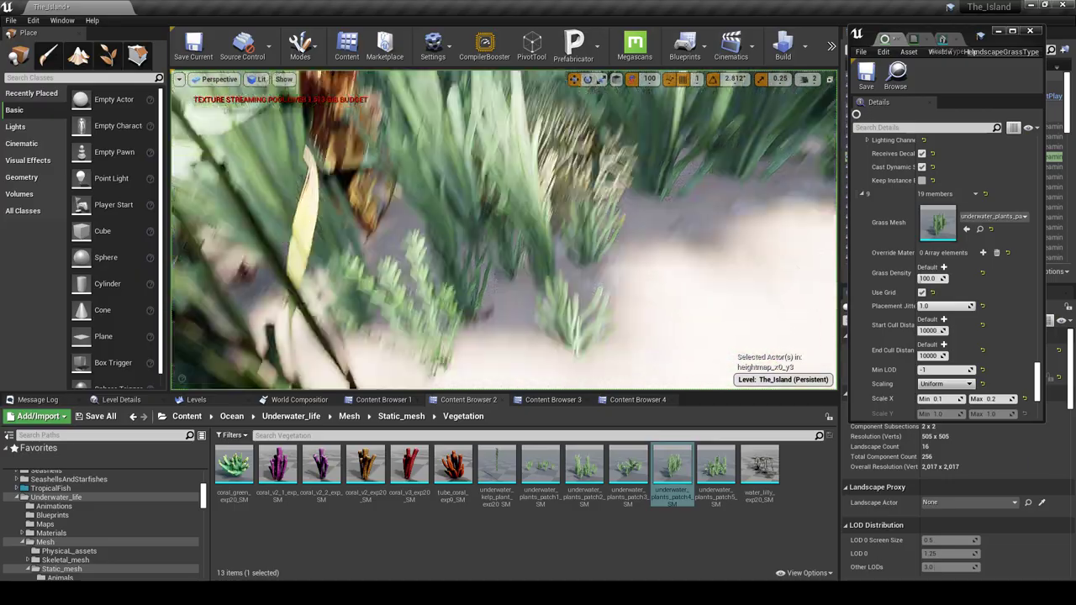
{"action": "key", "text": "w"}
{"action": "right_click_drag", "start_coordinate": [505, 229], "coordinate": [521, 243]}
{"action": "key", "text": "w"}
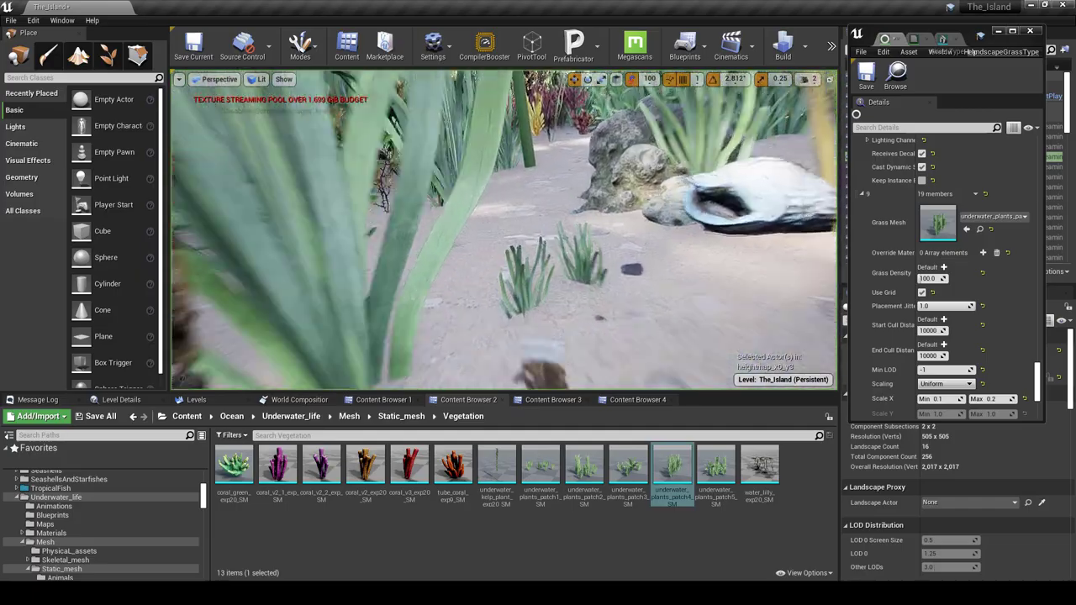
{"action": "right_click_drag", "start_coordinate": [693, 210], "coordinate": [727, 254]}
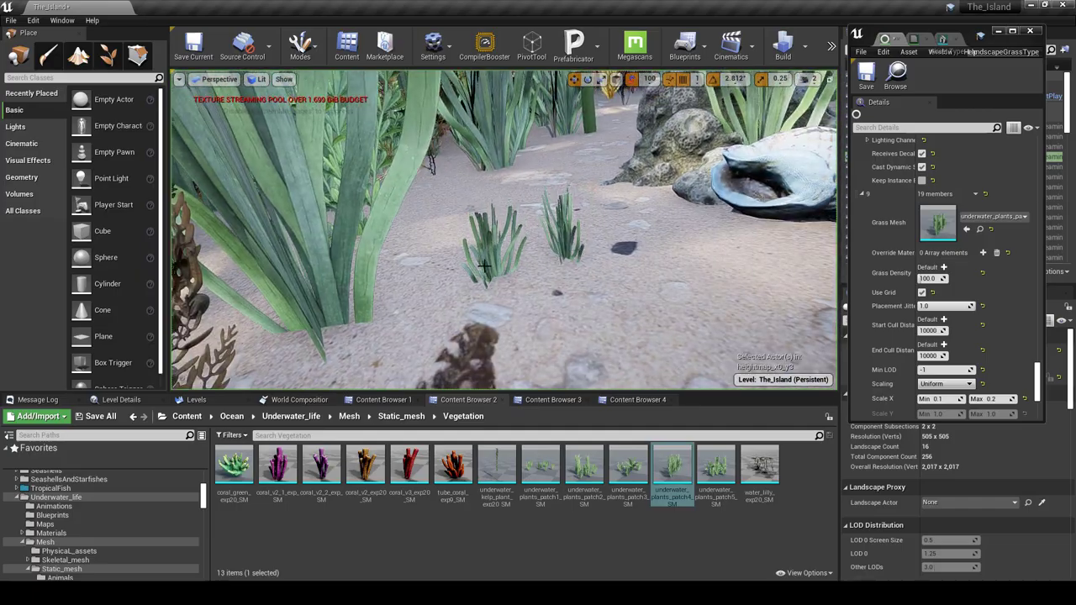
{"action": "right_click_drag", "start_coordinate": [494, 273], "coordinate": [605, 264]}
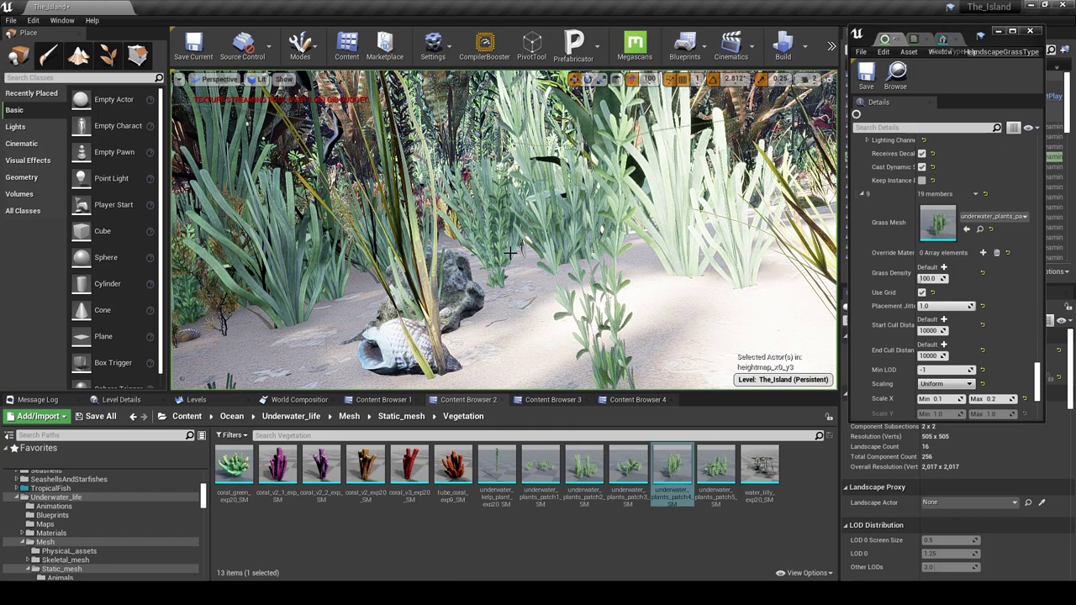
{"action": "right_click_drag", "start_coordinate": [505, 230], "coordinate": [601, 319]}
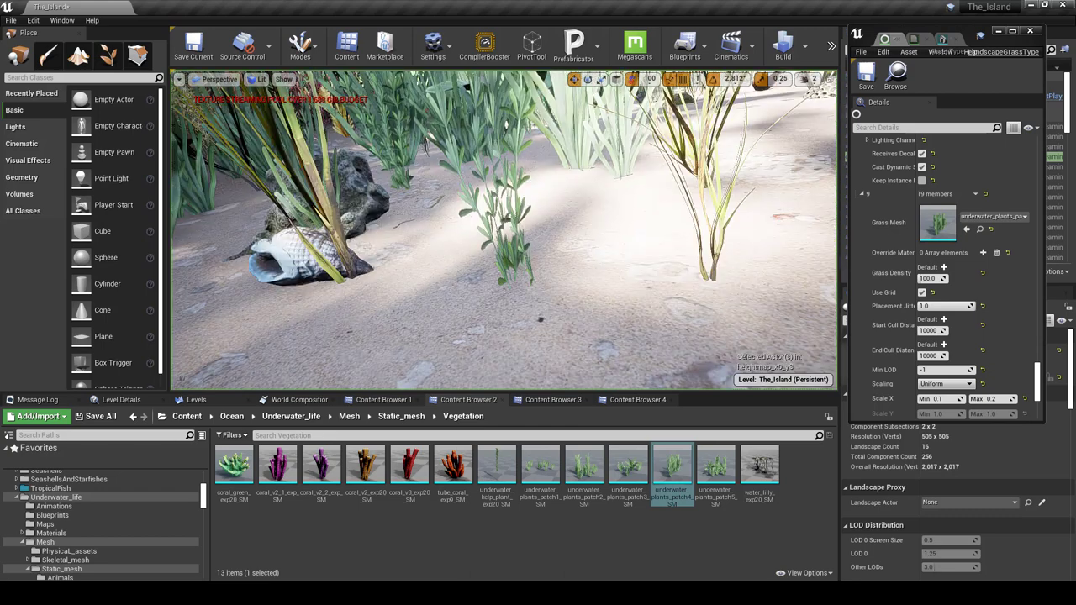
Step: Open the underwater_plants_patch4_SM mesh's settings and examine the node graph of its underwater_plants_M material
{"action": "right_click", "coordinate": [687, 467]}
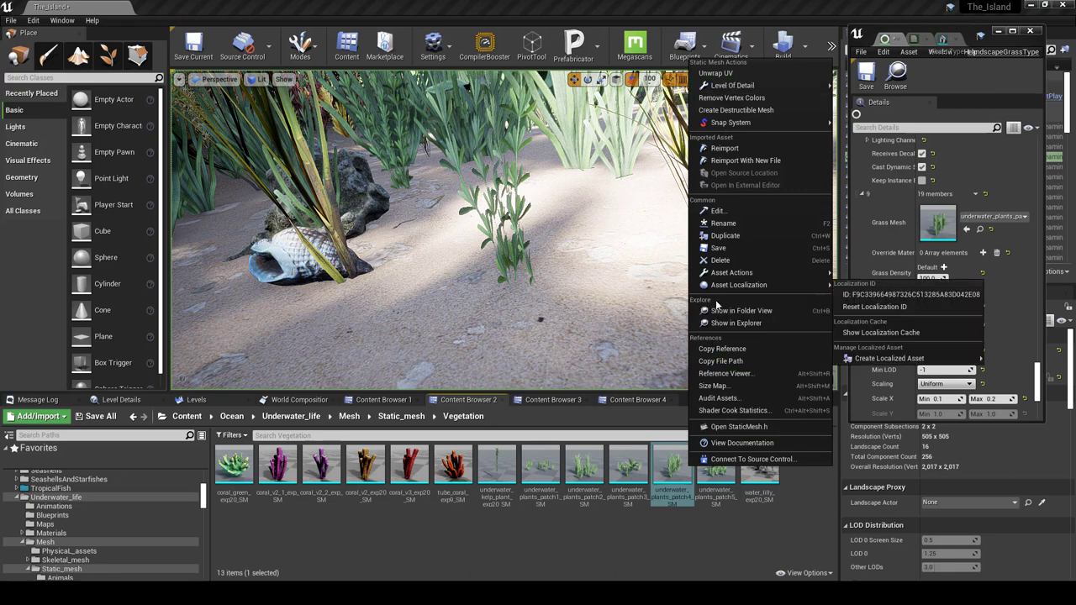
{"action": "left_click", "coordinate": [719, 211]}
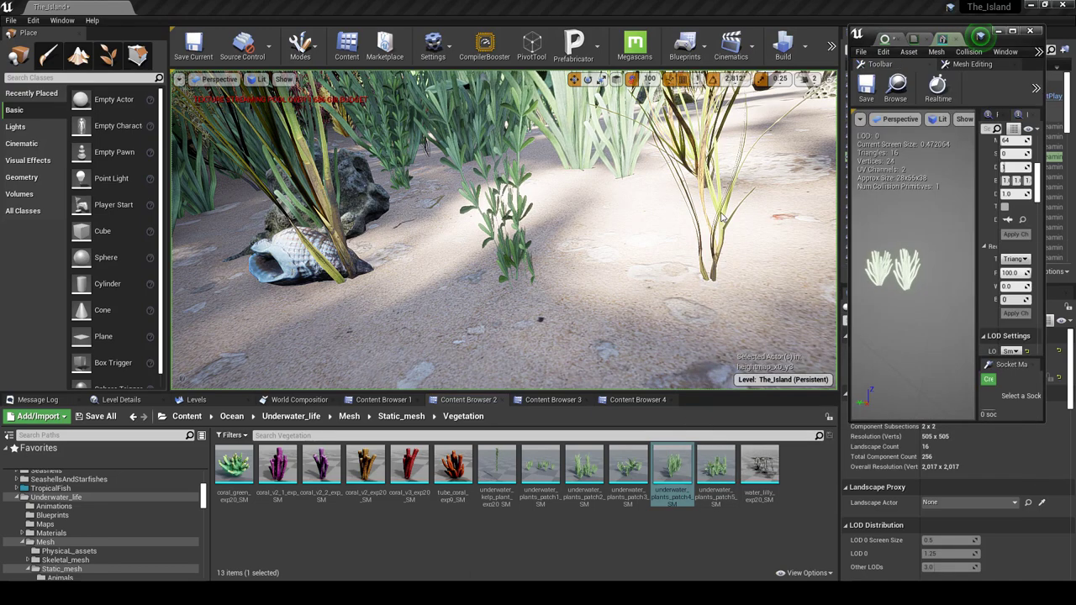
{"action": "scroll", "coordinate": [985, 303], "scroll_direction": "down", "scroll_amount": 5}
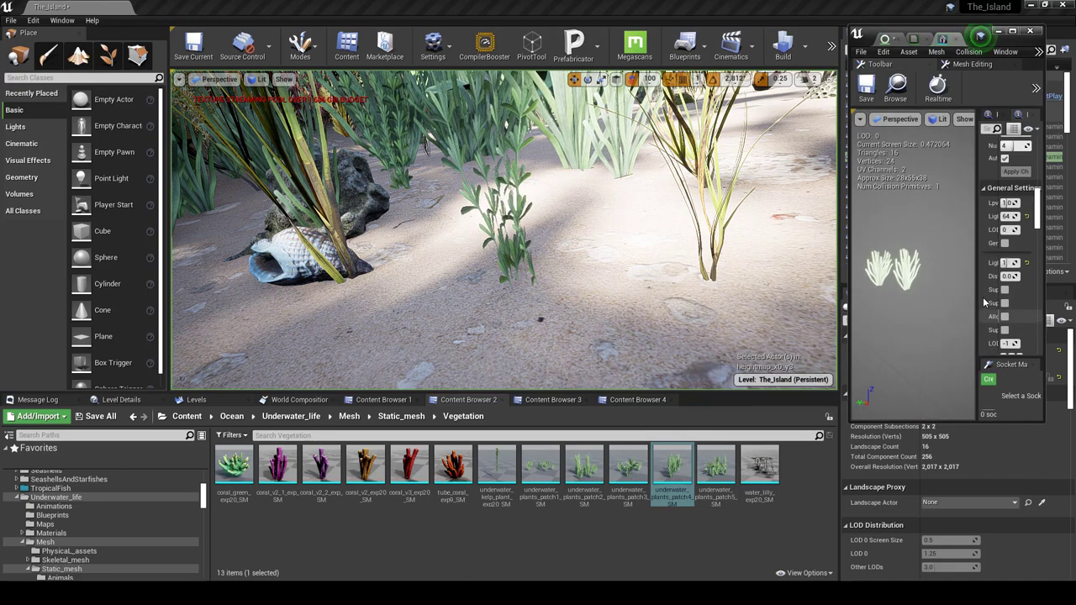
{"action": "left_click", "coordinate": [1012, 31]}
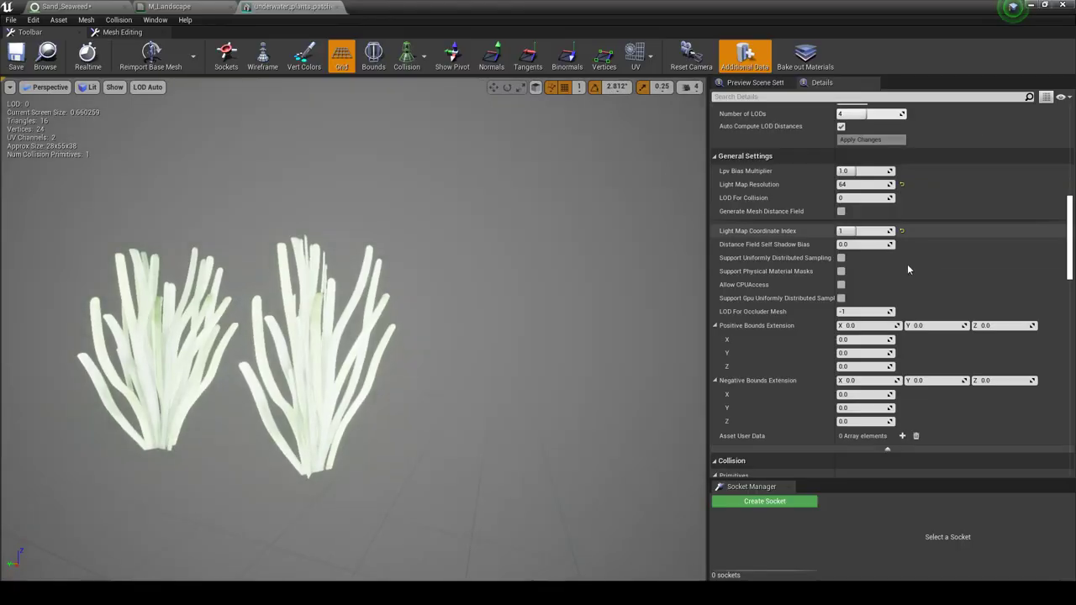
{"action": "scroll", "coordinate": [906, 252], "scroll_direction": "up", "scroll_amount": 5}
{"action": "scroll", "coordinate": [905, 252], "scroll_direction": "up", "scroll_amount": 6}
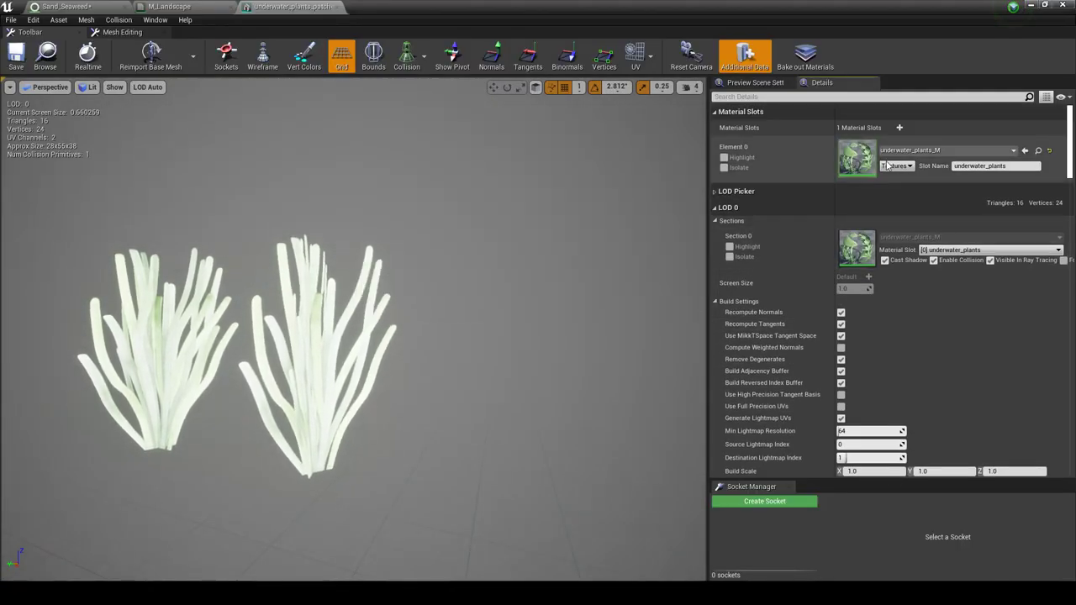
{"action": "double_click", "coordinate": [865, 160]}
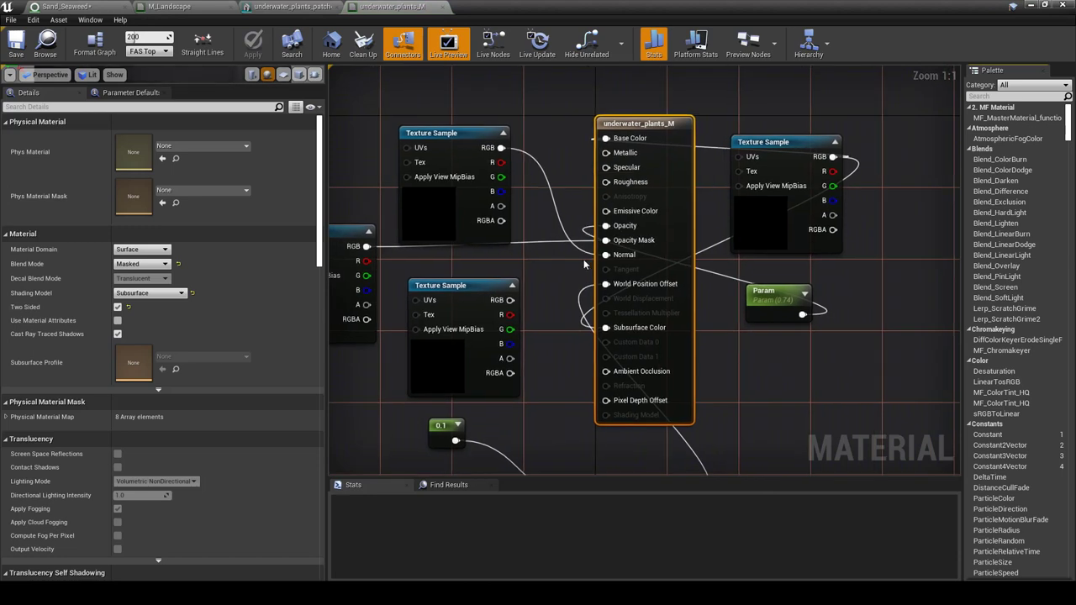
{"action": "scroll", "coordinate": [559, 274], "scroll_direction": "down", "scroll_amount": 6}
{"action": "scroll", "coordinate": [793, 244], "scroll_direction": "up", "scroll_amount": 2}
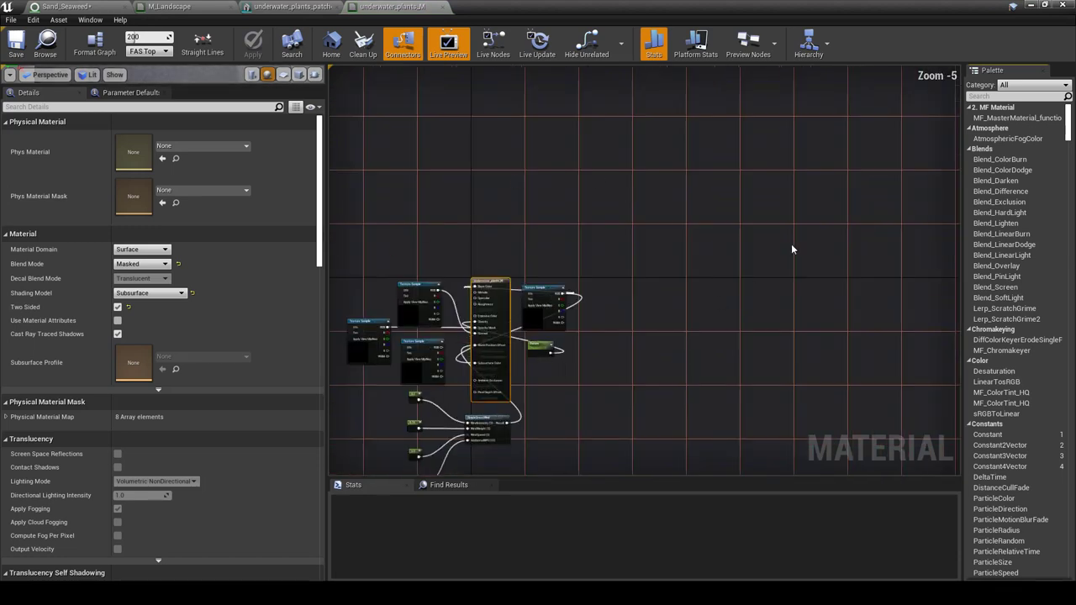
{"action": "left_click", "coordinate": [1045, 5]}
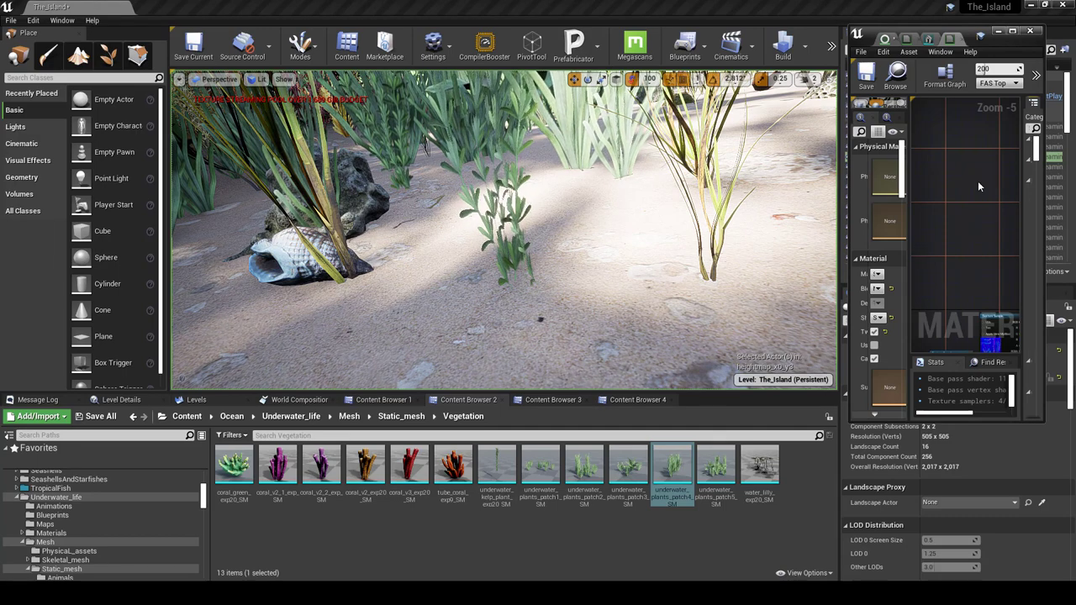
Step: Select the underwater kelp plant mesh among the vegetation assets and bring the plant patch 4 mesh editor back into view
{"action": "left_click", "coordinate": [716, 467]}
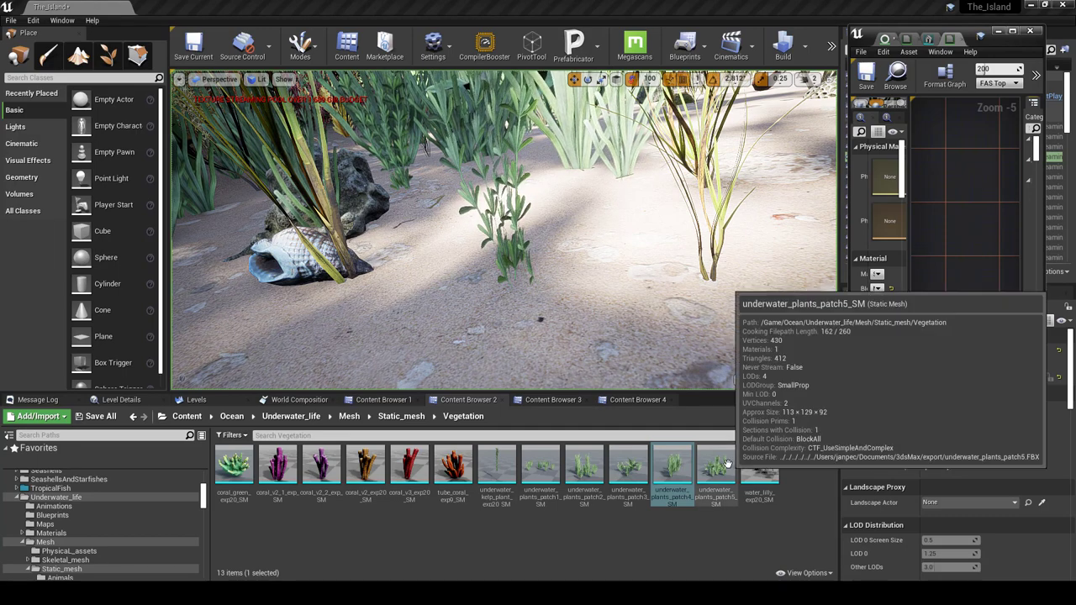
{"action": "left_click", "coordinate": [488, 467]}
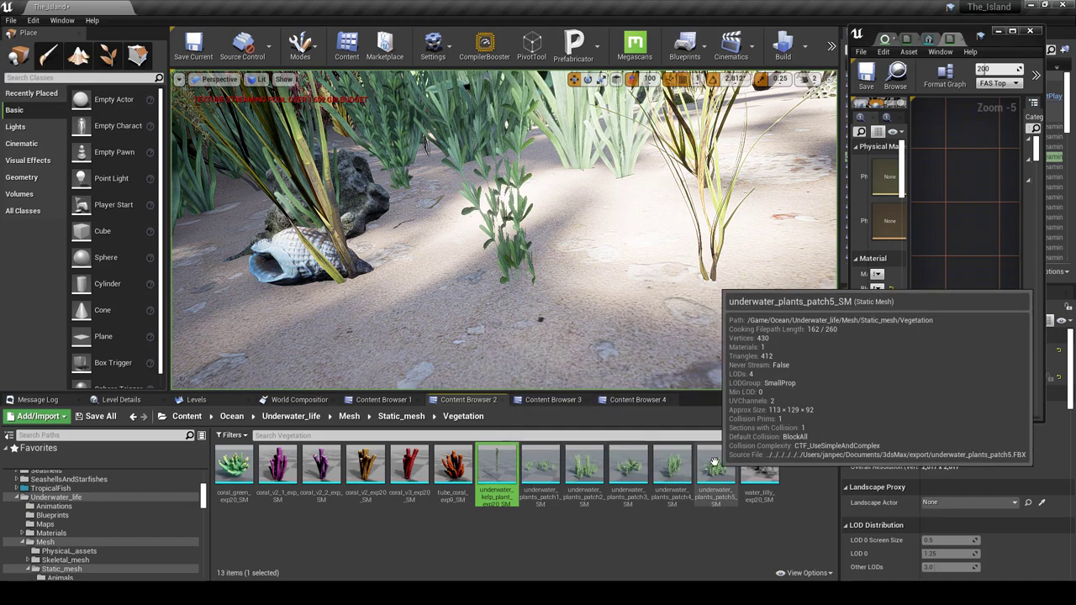
{"action": "left_click", "coordinate": [933, 41]}
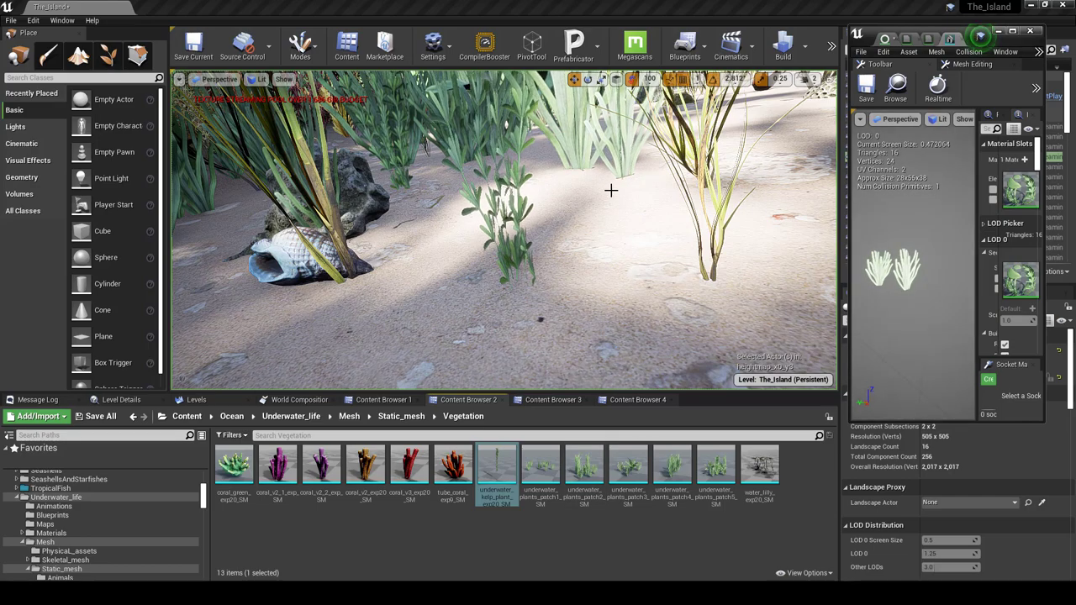
Step: Set grass variety 9's Start Cull Distance to 1000 and its End Cull Distance to 2300
{"action": "right_click_drag", "start_coordinate": [610, 190], "coordinate": [628, 211]}
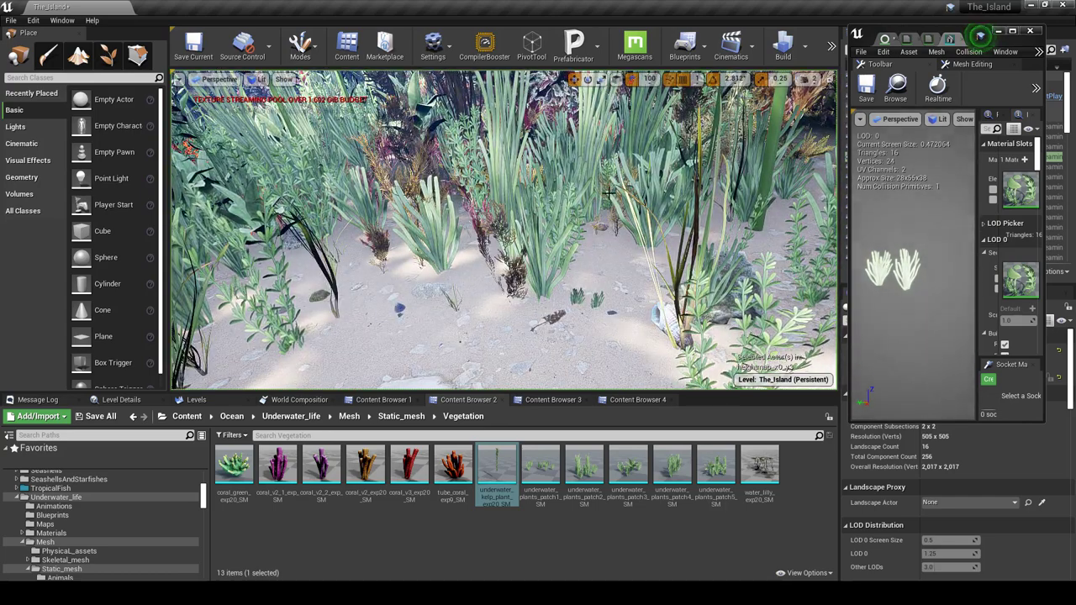
{"action": "left_click", "coordinate": [928, 40]}
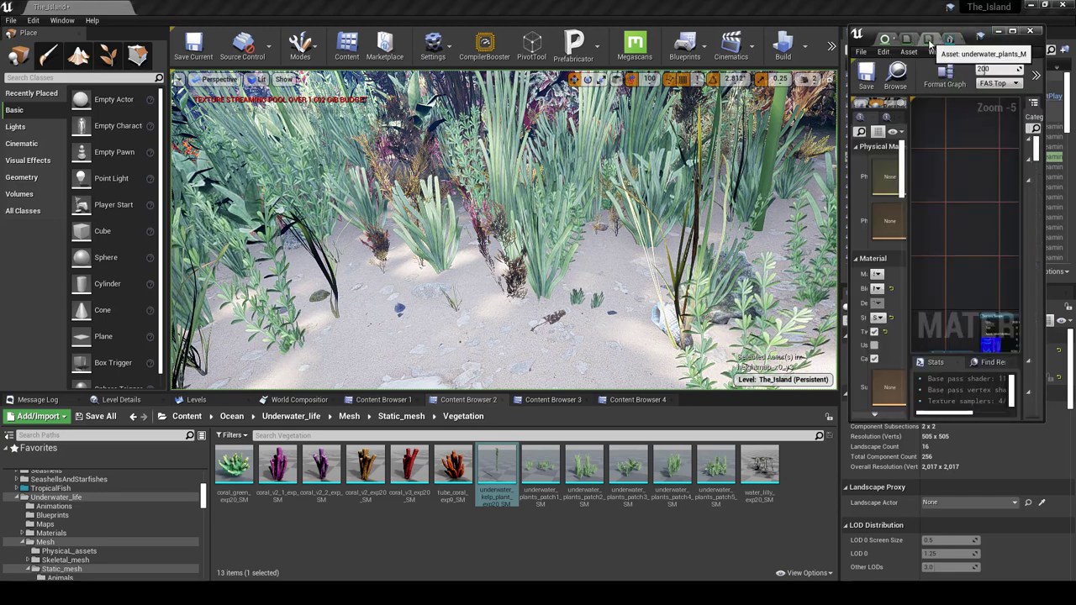
{"action": "left_click", "coordinate": [885, 39]}
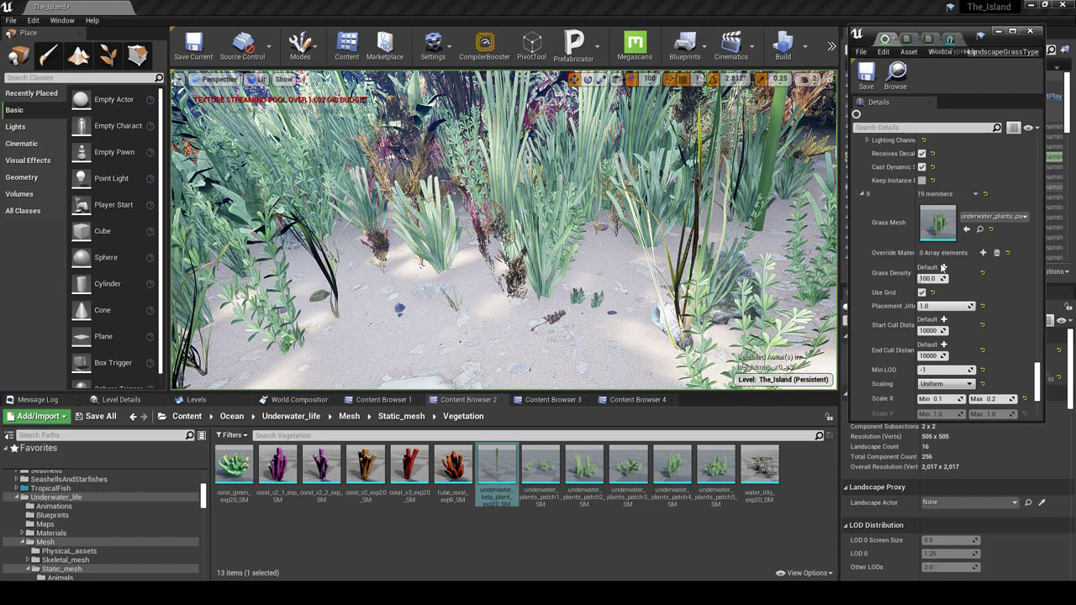
{"action": "scroll", "coordinate": [942, 267], "scroll_direction": "down", "scroll_amount": 4}
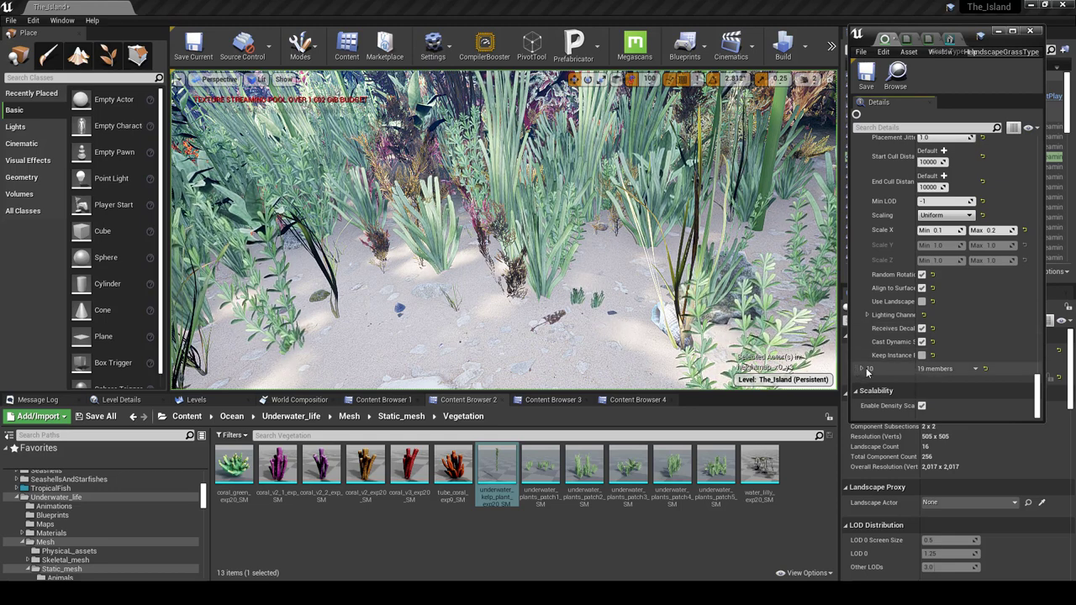
{"action": "left_click", "coordinate": [862, 368]}
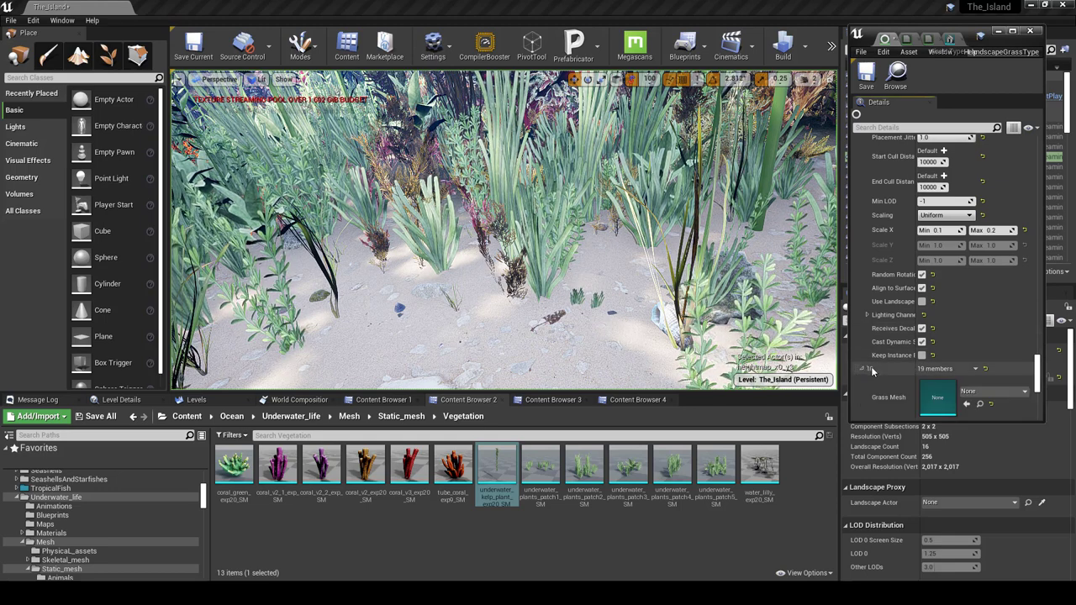
{"action": "scroll", "coordinate": [947, 183], "scroll_direction": "up", "scroll_amount": 1}
{"action": "left_click", "coordinate": [930, 181]}
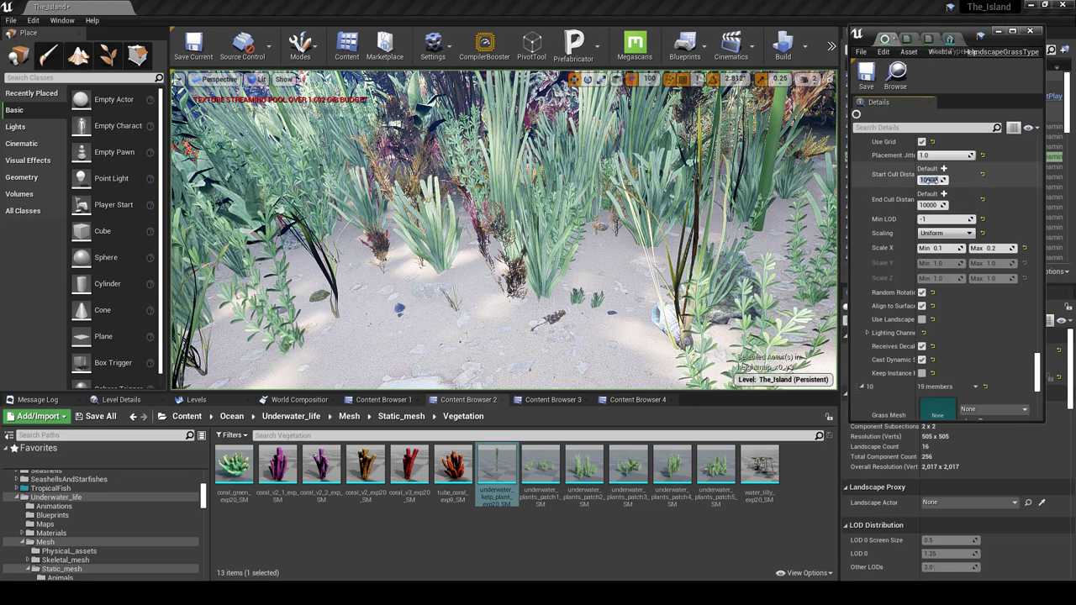
{"action": "type", "text": "1000"}
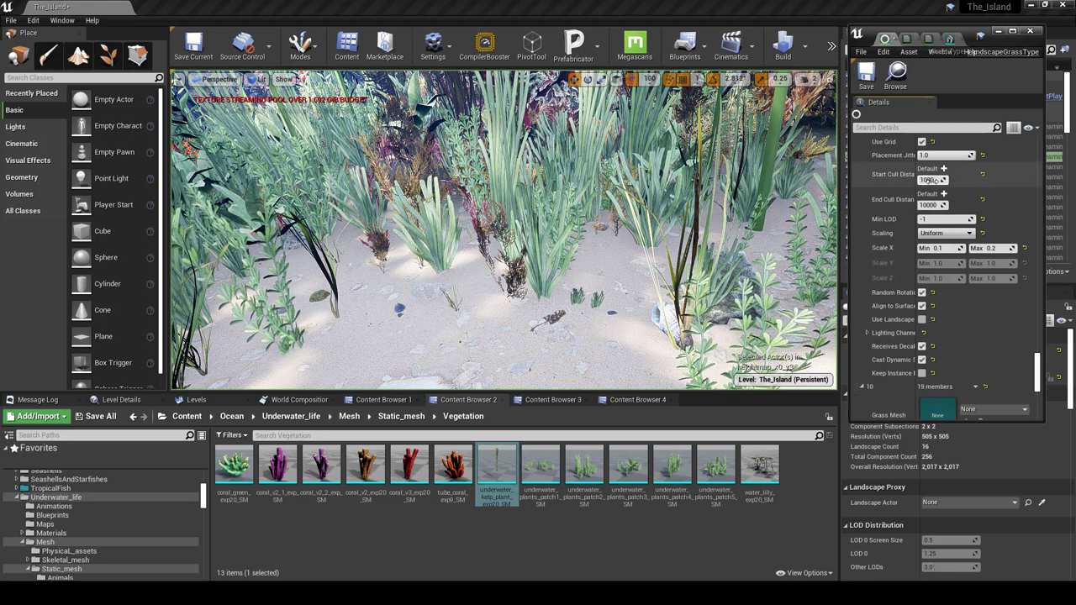
{"action": "key", "text": "Tab"}
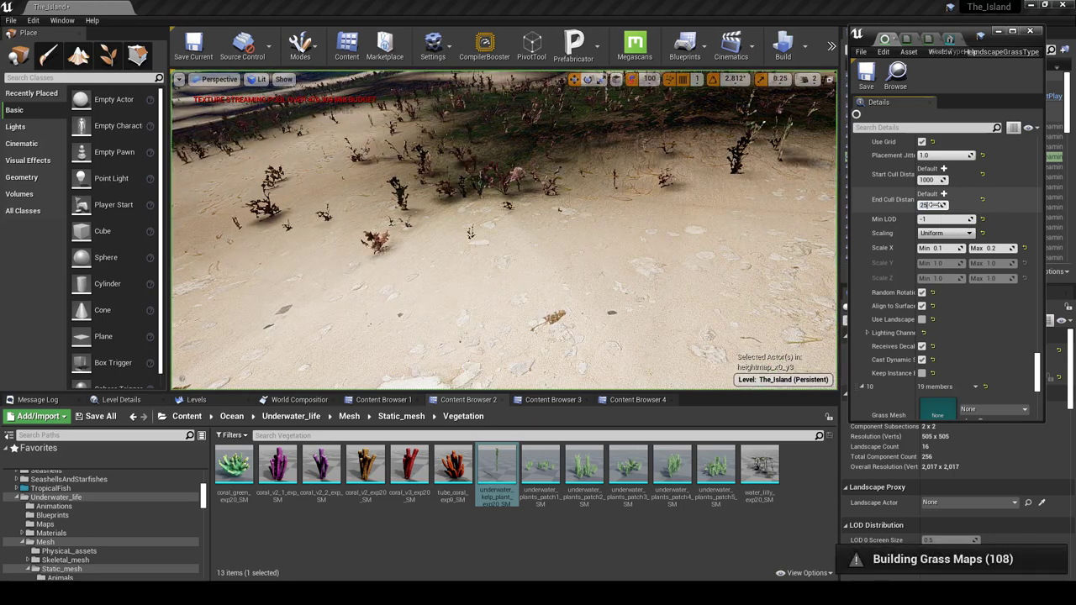
{"action": "type", "text": "2300"}
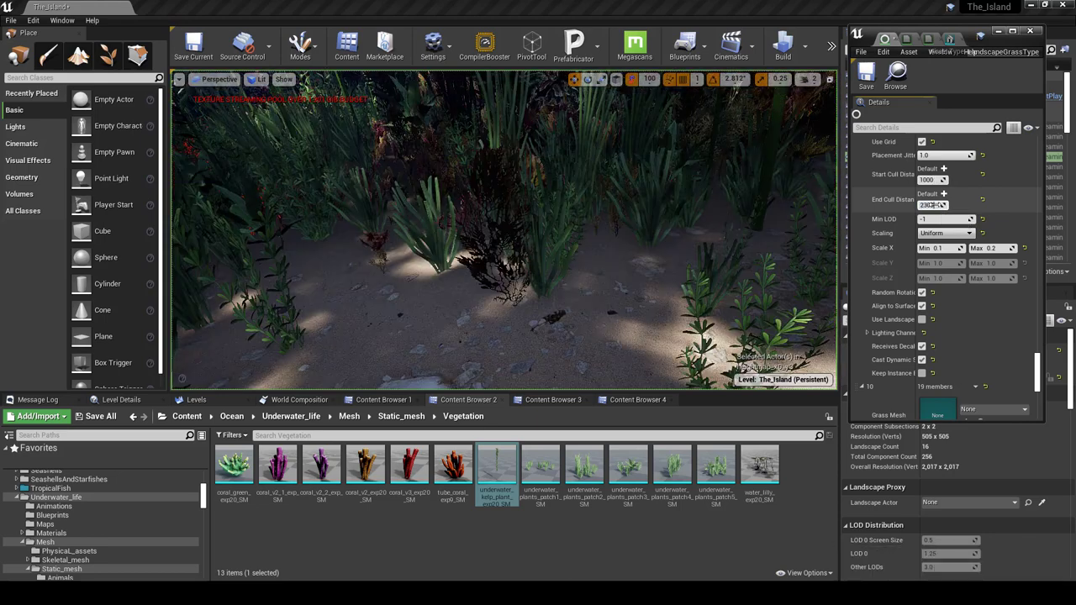
{"action": "key", "text": "Return"}
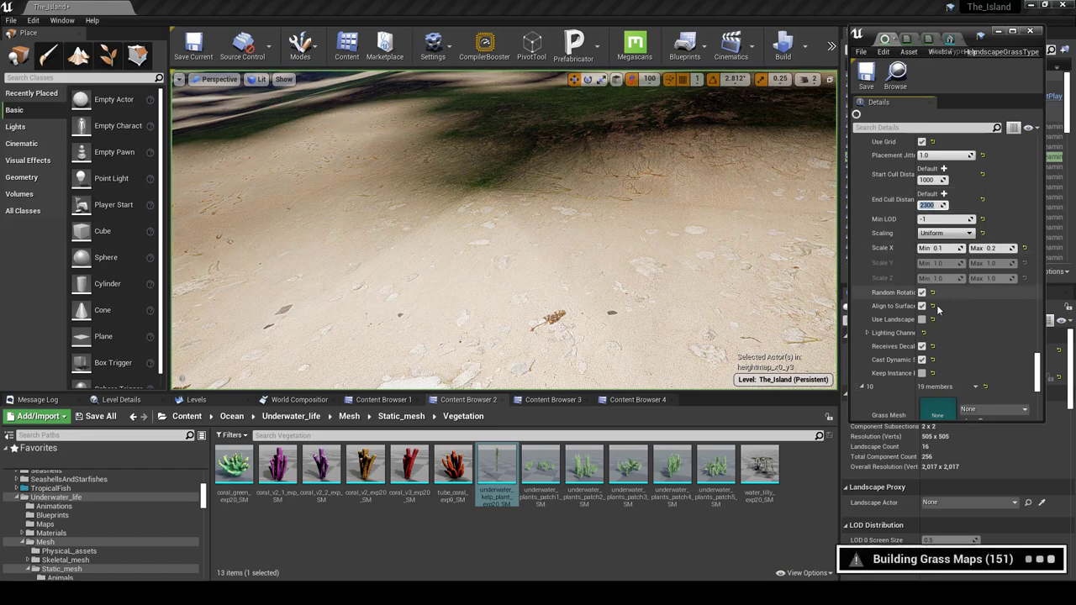
Step: Assign the underwater_plants_patch5_SM mesh to grass variety 10 and set its Grass Density to 50
{"action": "scroll", "coordinate": [904, 296], "scroll_direction": "down", "scroll_amount": 8}
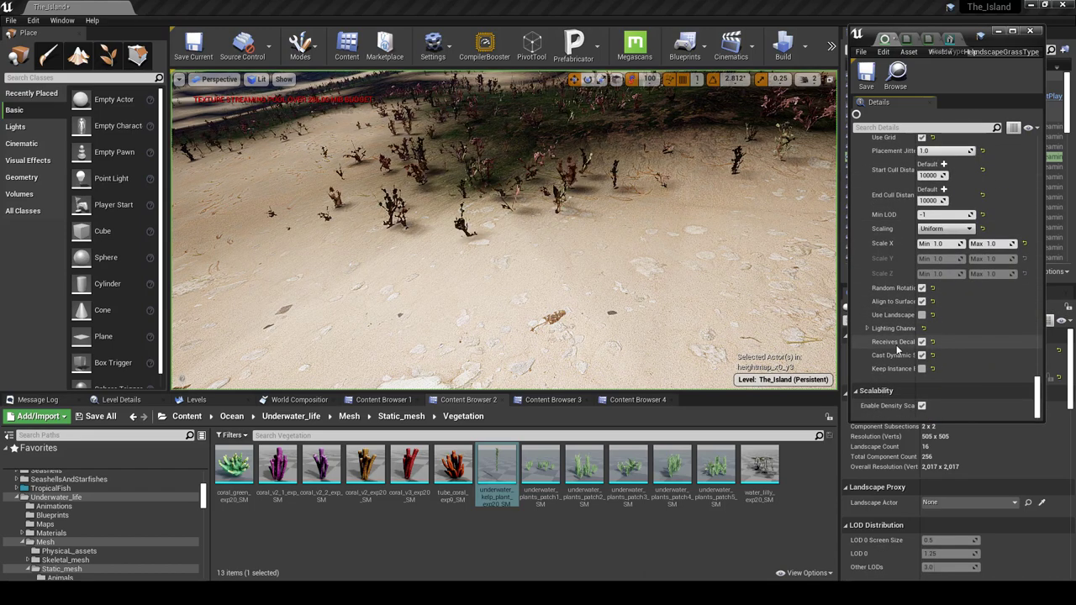
{"action": "scroll", "coordinate": [915, 288], "scroll_direction": "up", "scroll_amount": 5}
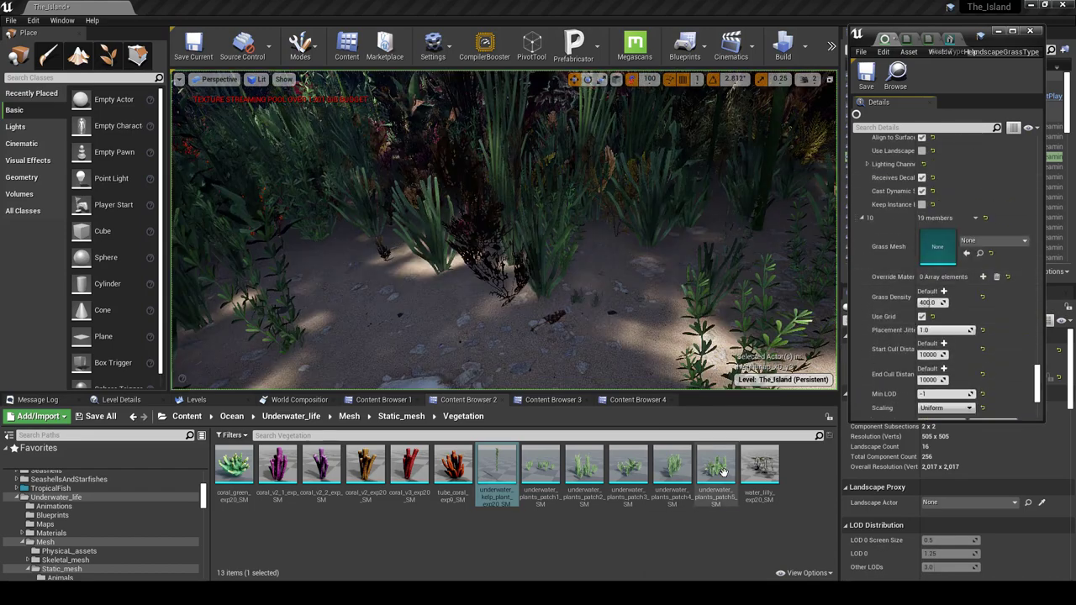
{"action": "left_click", "coordinate": [726, 469]}
{"action": "left_click_drag", "start_coordinate": [722, 467], "coordinate": [948, 279]}
{"action": "left_click", "coordinate": [929, 302]}
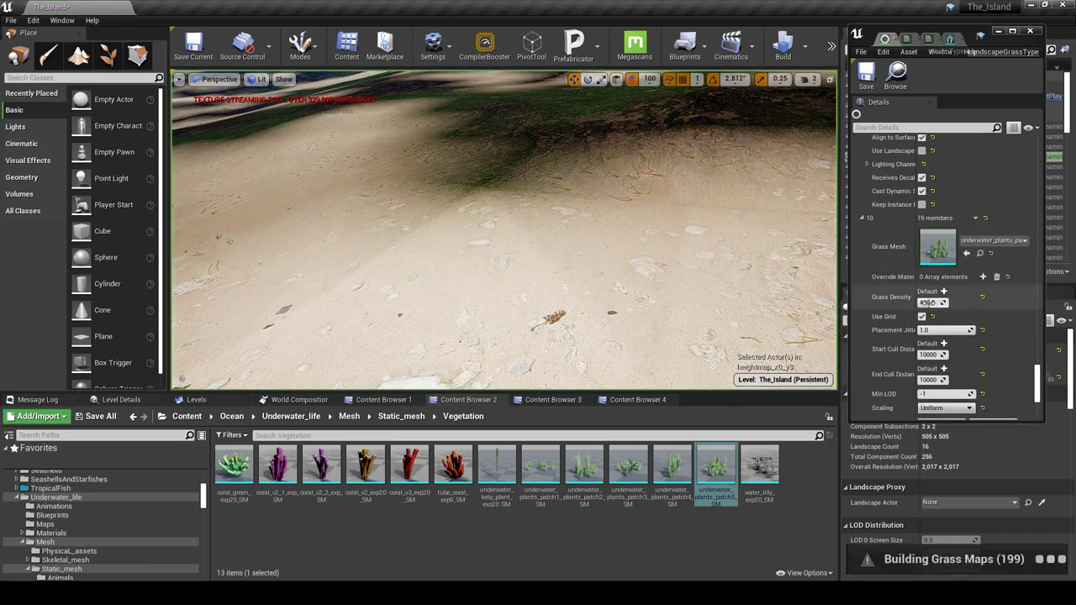
{"action": "type", "text": "50"}
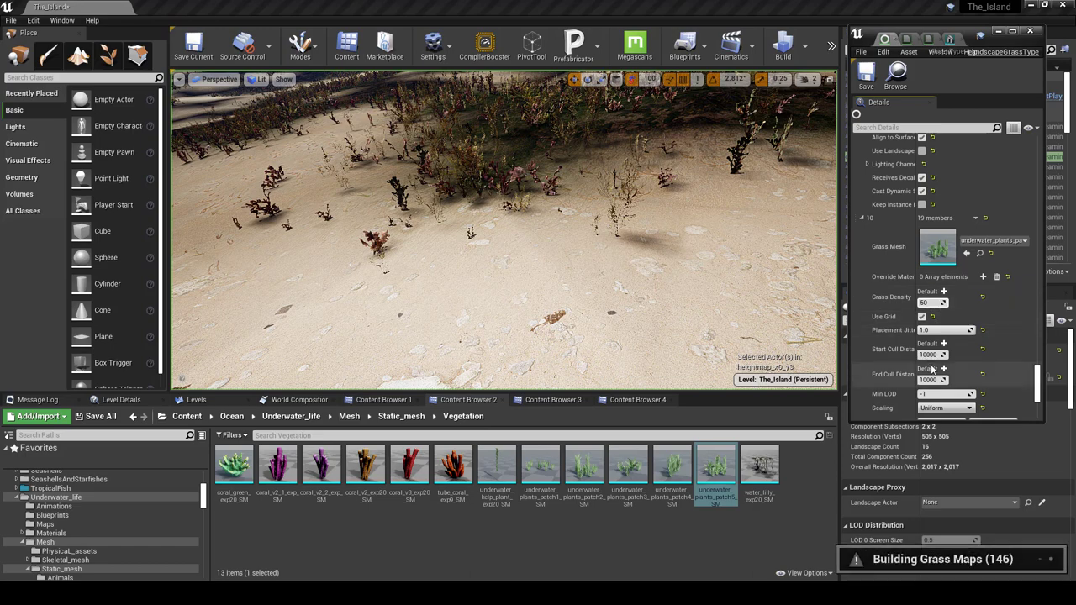
Step: Set grass variety 10's Start Cull Distance to 1200 and its End Cull Distance to 5000
{"action": "left_click", "coordinate": [929, 356]}
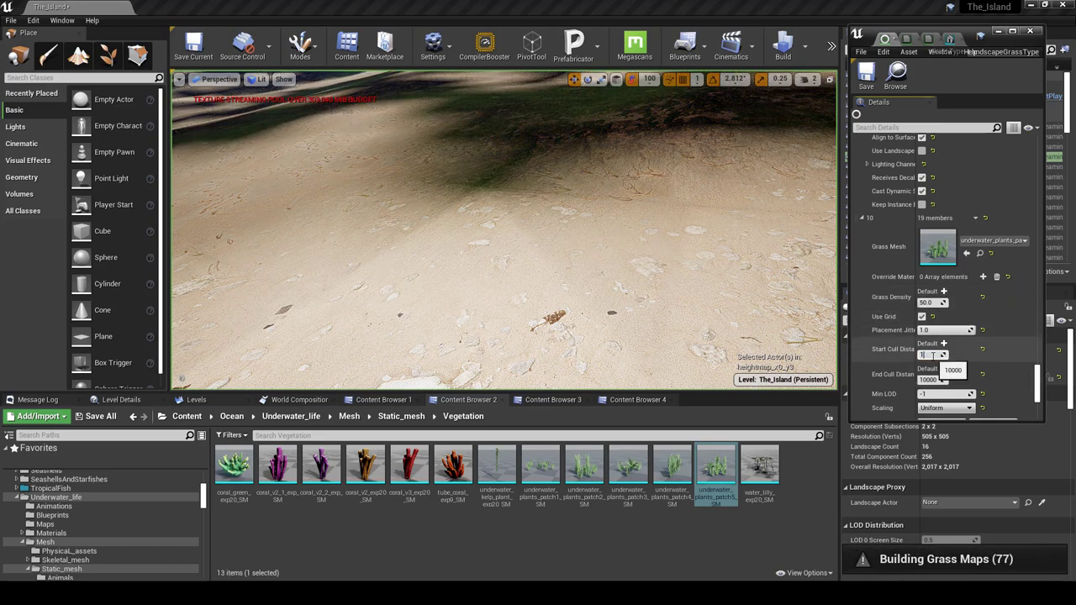
{"action": "type", "text": "1200"}
{"action": "left_click", "coordinate": [929, 380]}
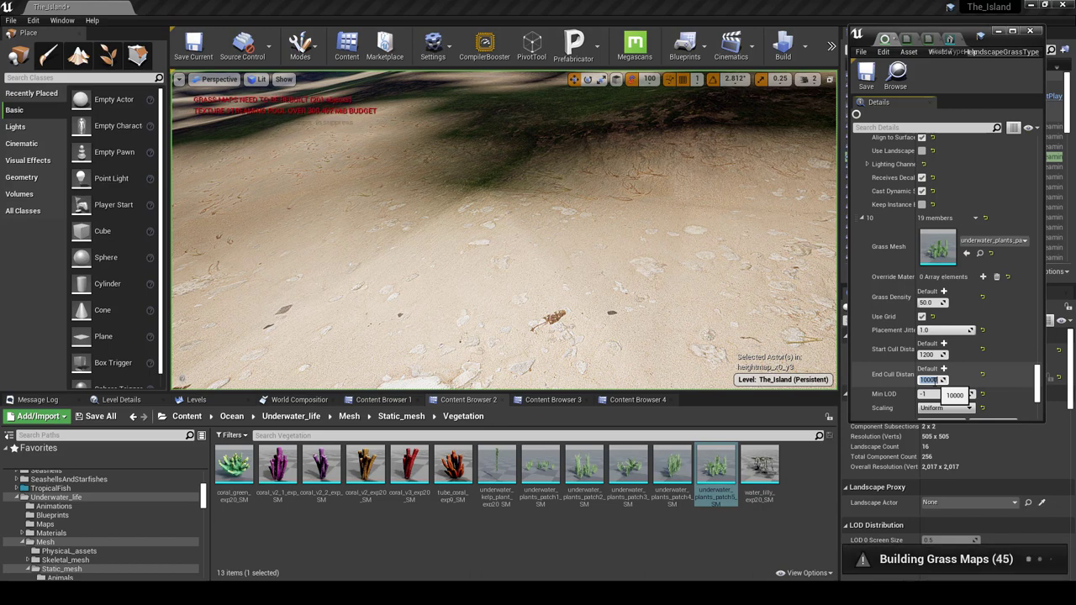
{"action": "type", "text": "5000"}
{"action": "key", "text": "Return"}
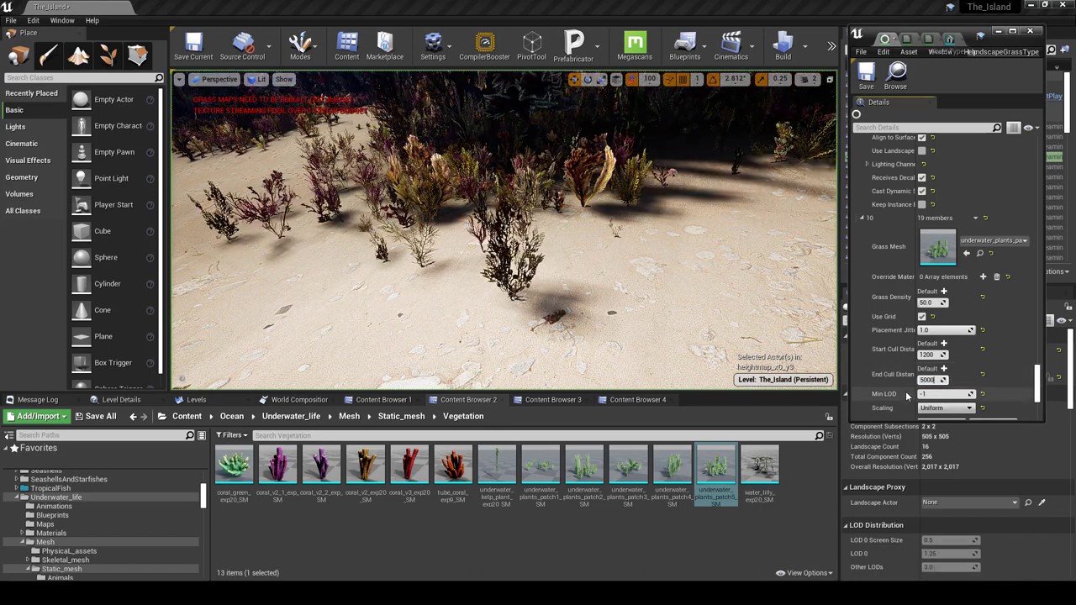
Step: Set the minimum Scale X of grass variety 10 to 0.5
{"action": "scroll", "coordinate": [906, 395], "scroll_direction": "down", "scroll_amount": 3}
{"action": "left_click", "coordinate": [939, 316]}
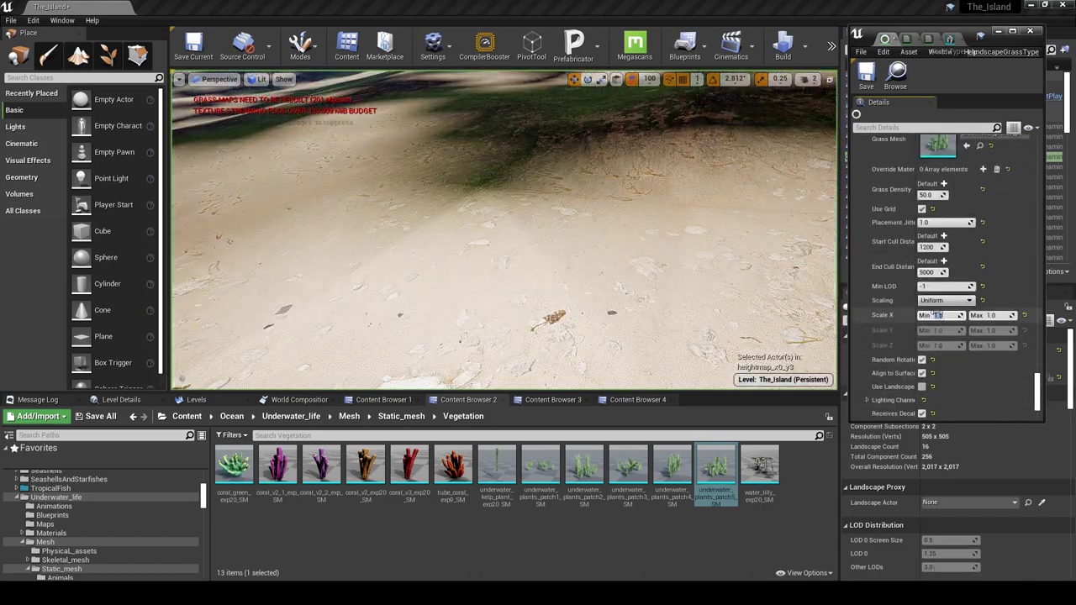
{"action": "type", "text": "5"}
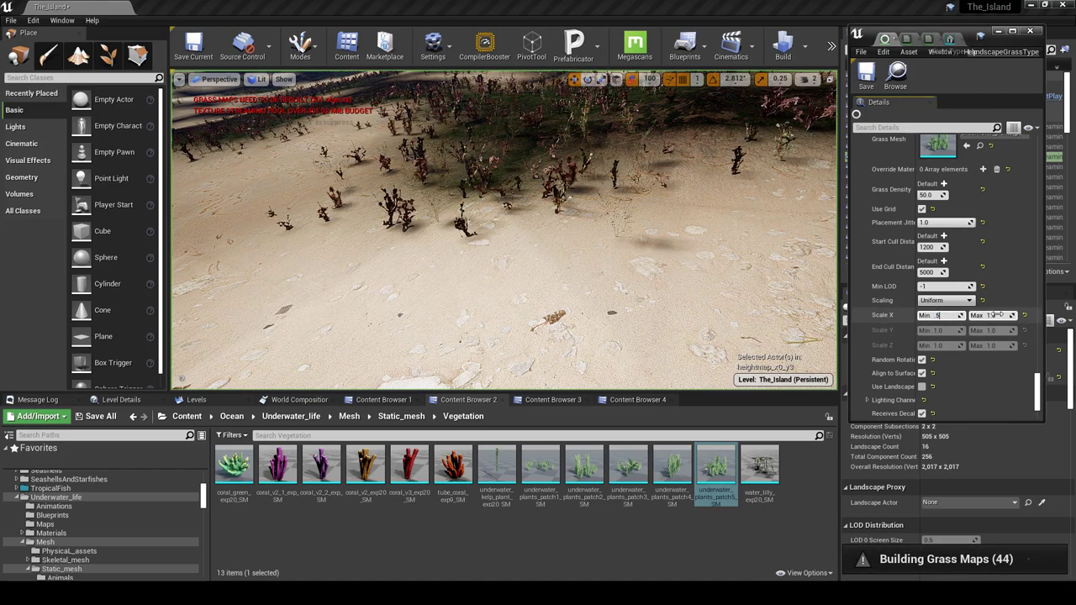
{"action": "left_click", "coordinate": [991, 315]}
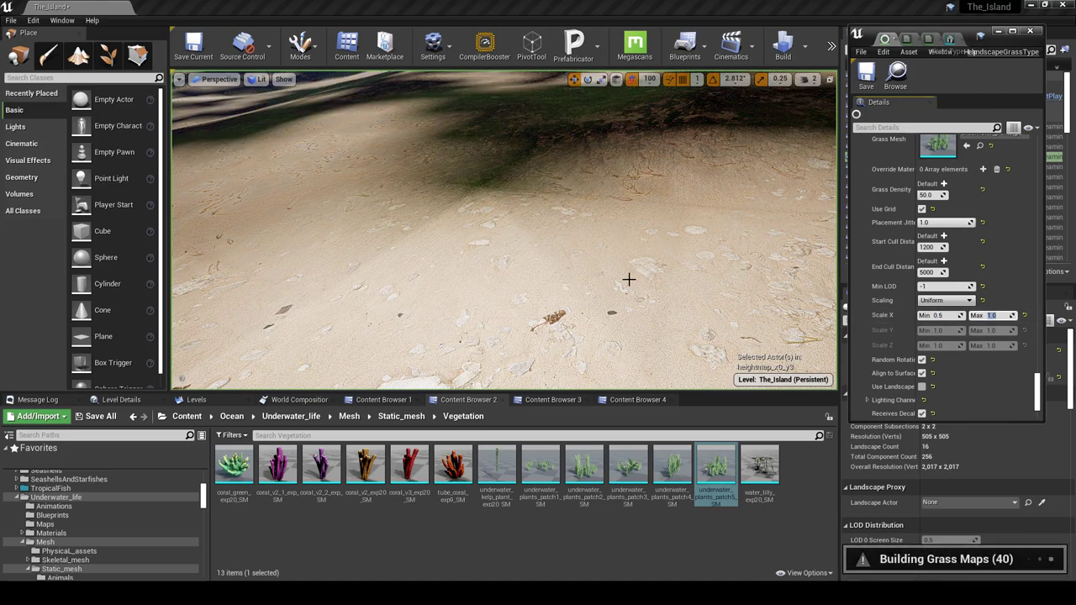
Step: Rebuild the level's grass maps and enlarge the level viewport by shrinking the message log area
{"action": "right_click_drag", "start_coordinate": [551, 262], "coordinate": [548, 212]}
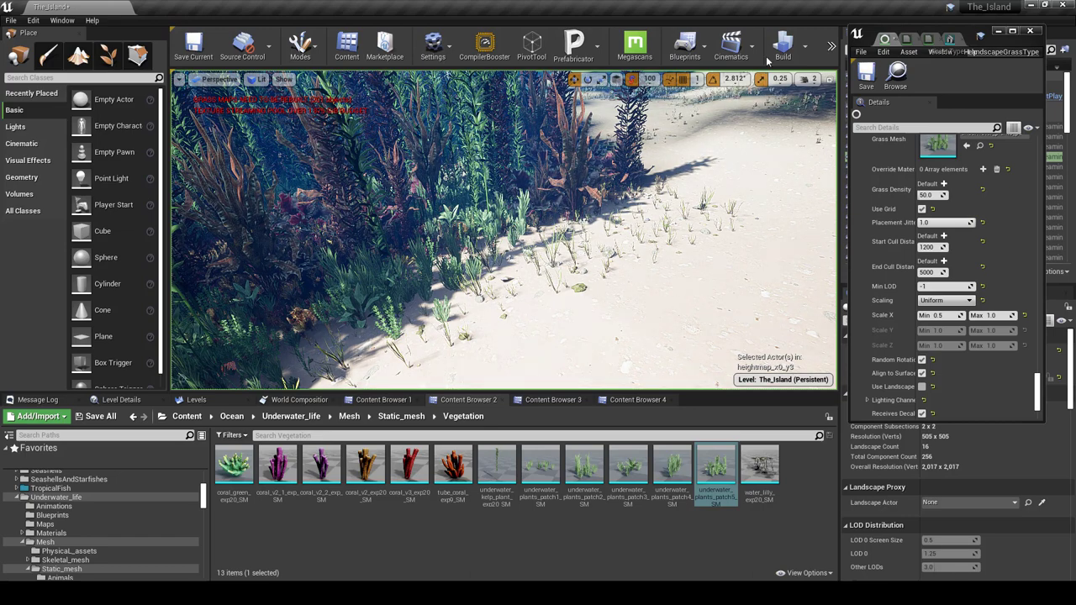
{"action": "left_click", "coordinate": [803, 49]}
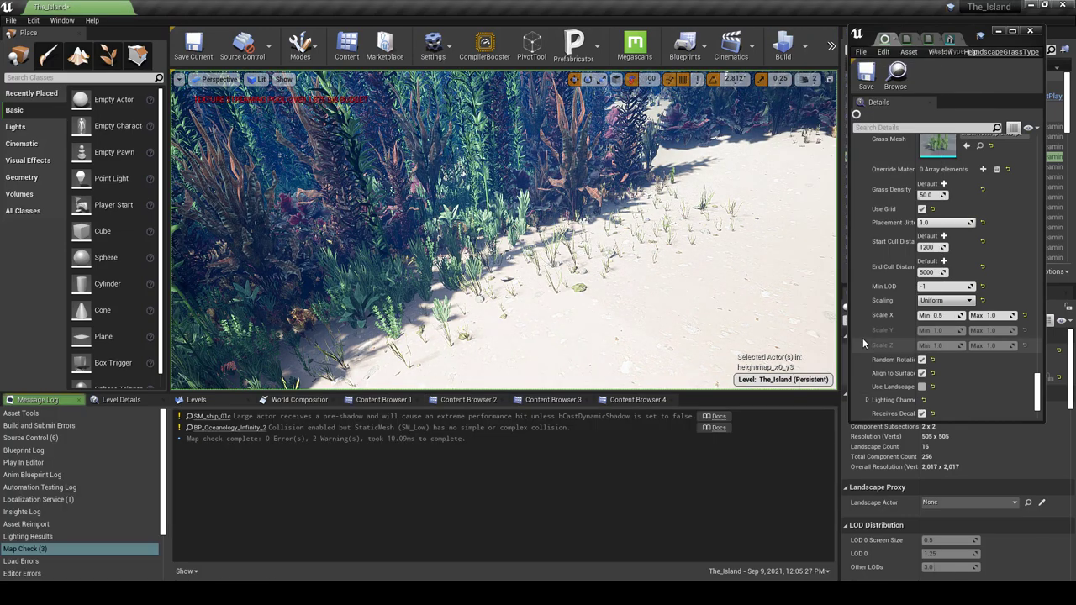
{"action": "left_click", "coordinate": [862, 335]}
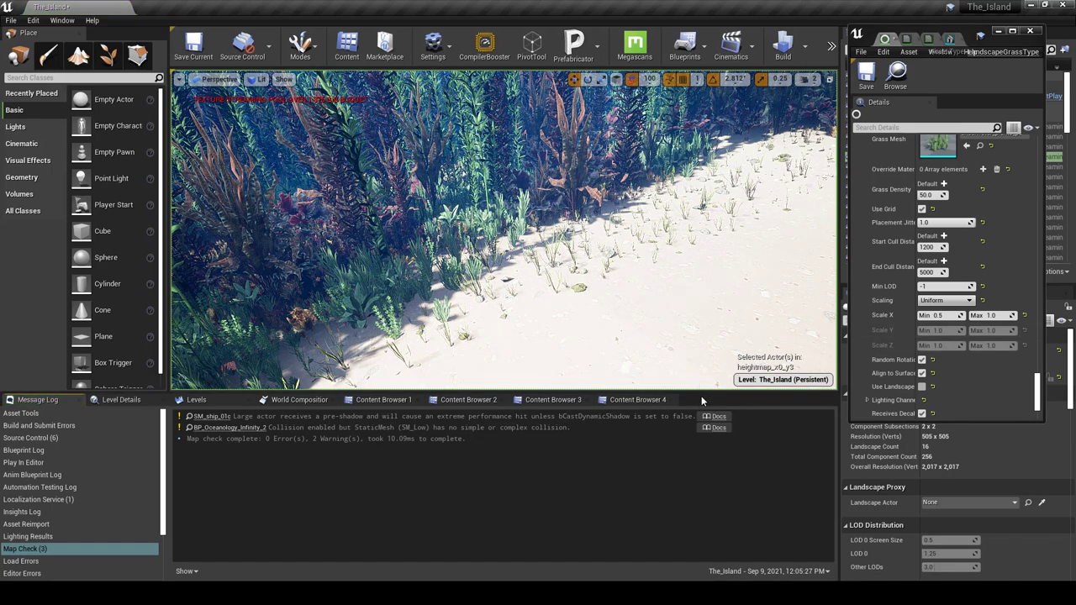
{"action": "left_click_drag", "start_coordinate": [702, 393], "coordinate": [714, 507]}
Step: Set the texture streaming pool size to 2000 with the console command r.Streaming.PoolSize = "2000"
{"action": "right_click_drag", "start_coordinate": [607, 343], "coordinate": [395, 336]}
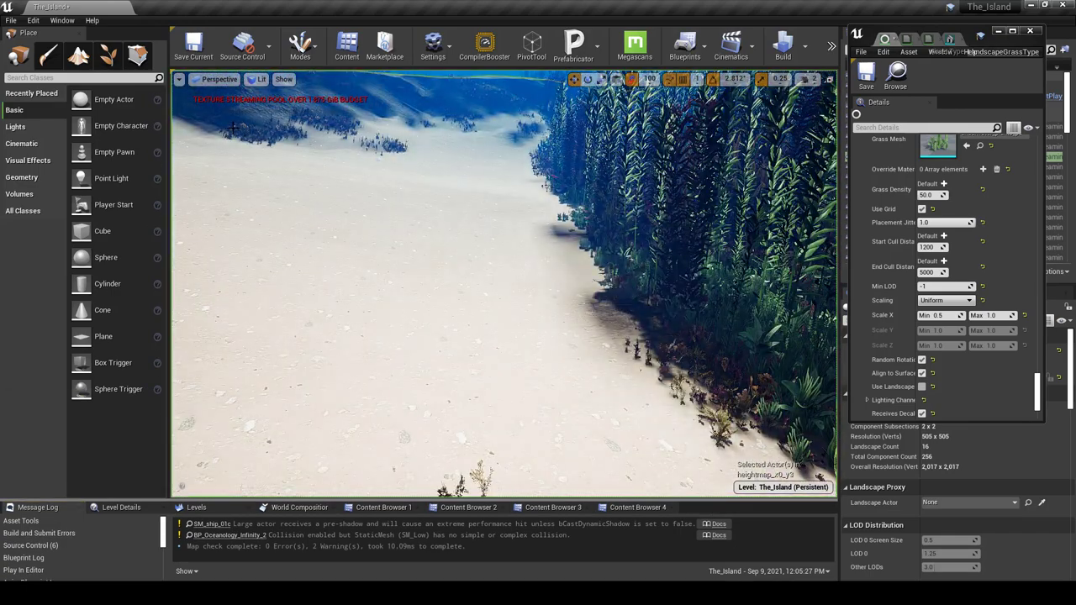
{"action": "right_click_drag", "start_coordinate": [296, 111], "coordinate": [353, 81]}
{"action": "right_click_drag", "start_coordinate": [291, 140], "coordinate": [227, 131]}
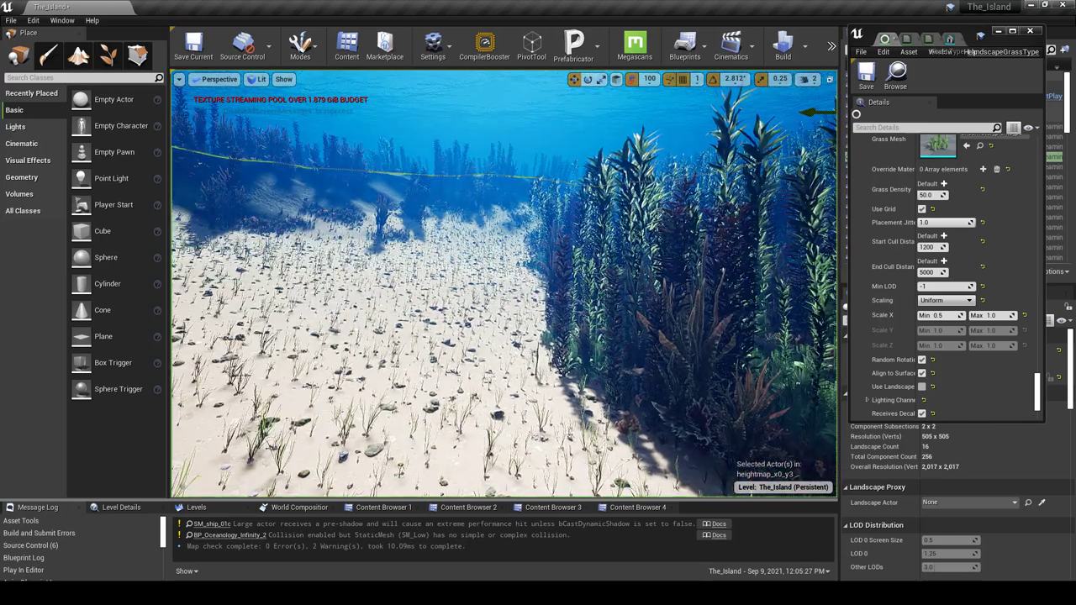
{"action": "key", "text": "grave"}
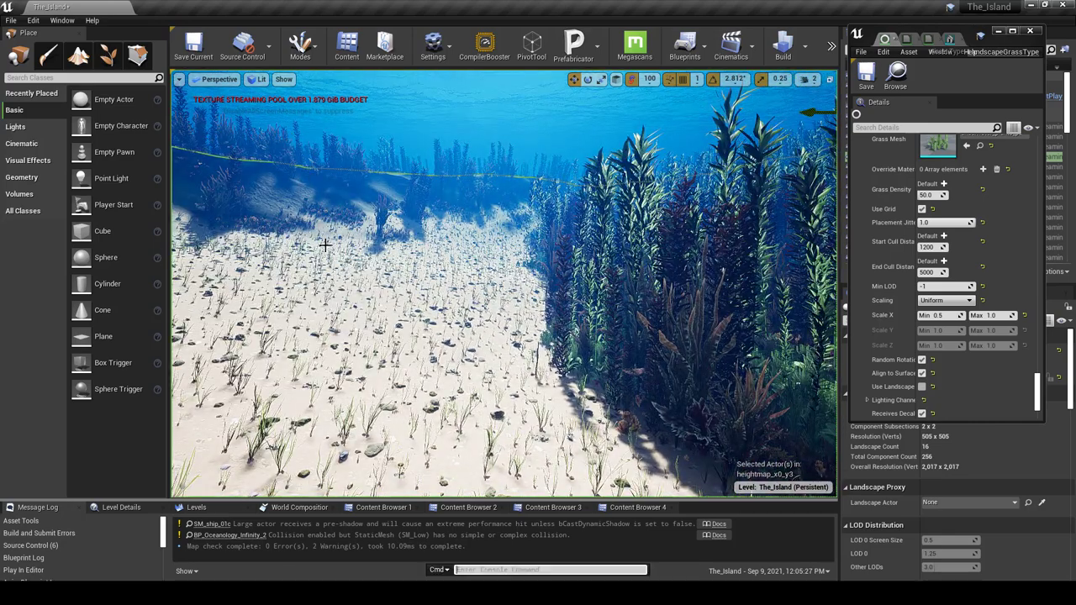
{"action": "right_click_drag", "start_coordinate": [346, 225], "coordinate": [383, 232]}
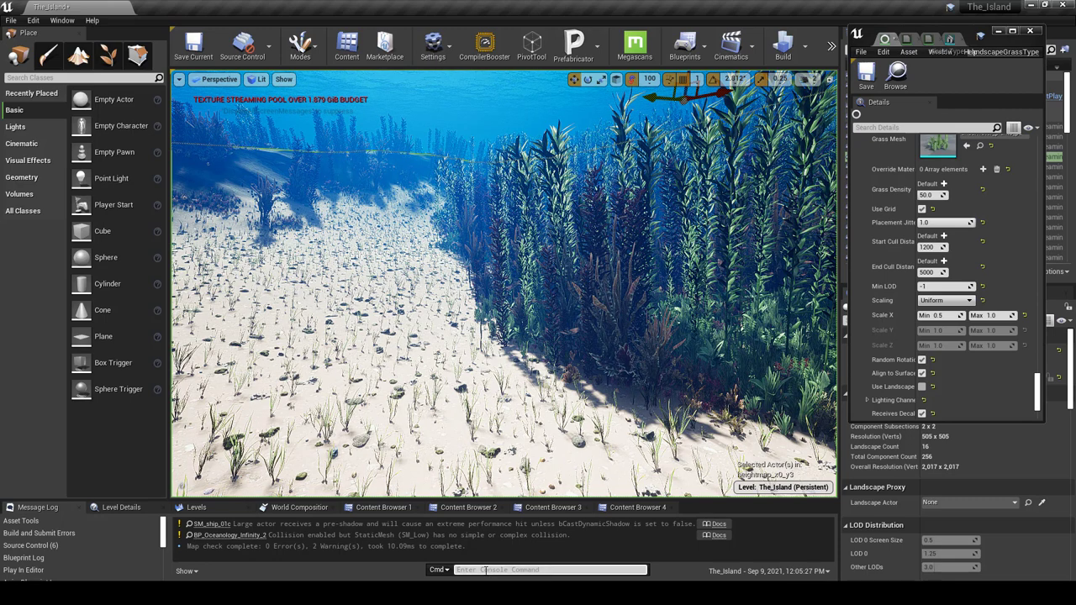
{"action": "left_click", "coordinate": [517, 566]}
{"action": "type", "text": "r.Streaming.PoolSize = \"2000\""}
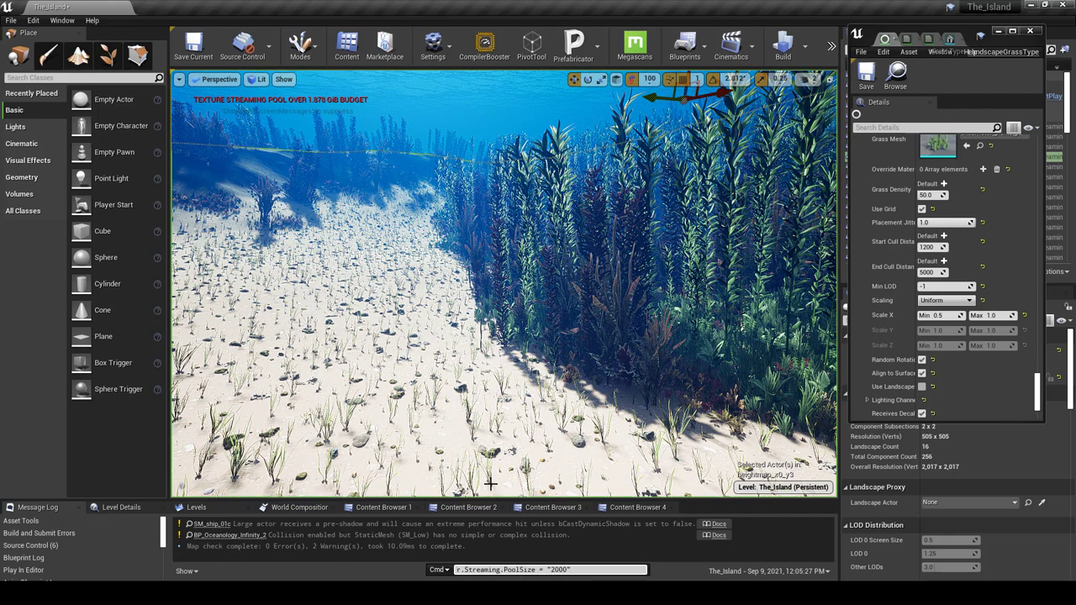
{"action": "key", "text": "Return"}
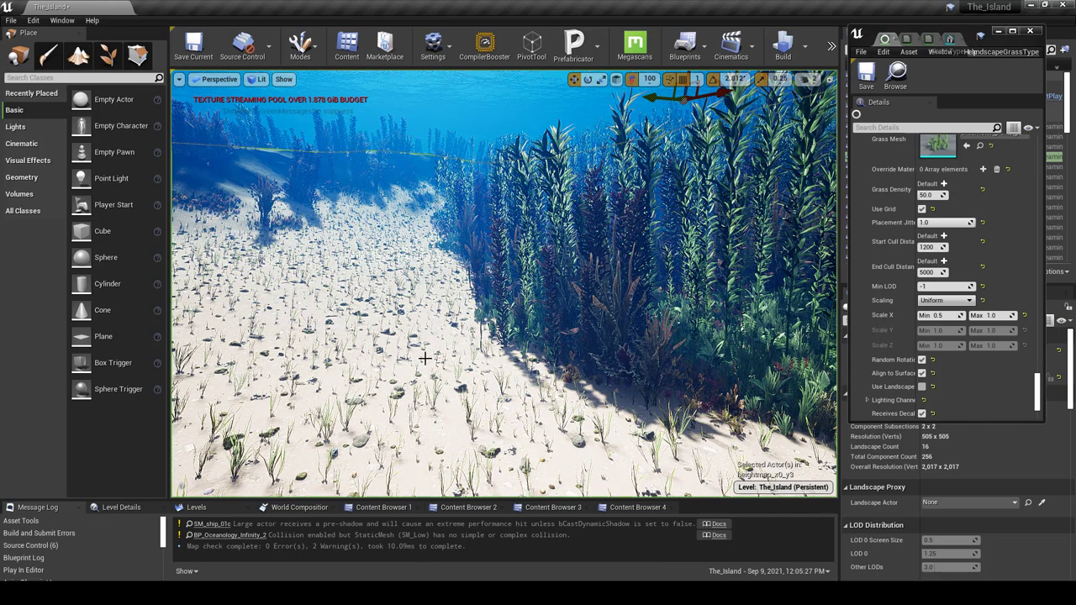
Step: Play-test the level to see the seabed around the player character, and stop the preview
{"action": "right_click_drag", "start_coordinate": [384, 237], "coordinate": [507, 238]}
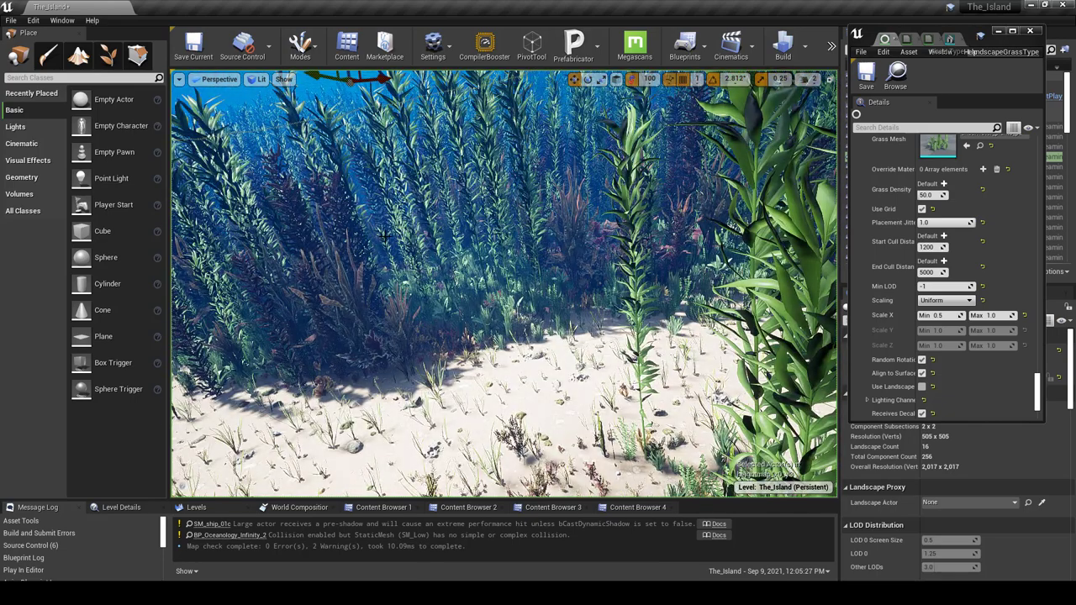
{"action": "left_click", "coordinate": [831, 46]}
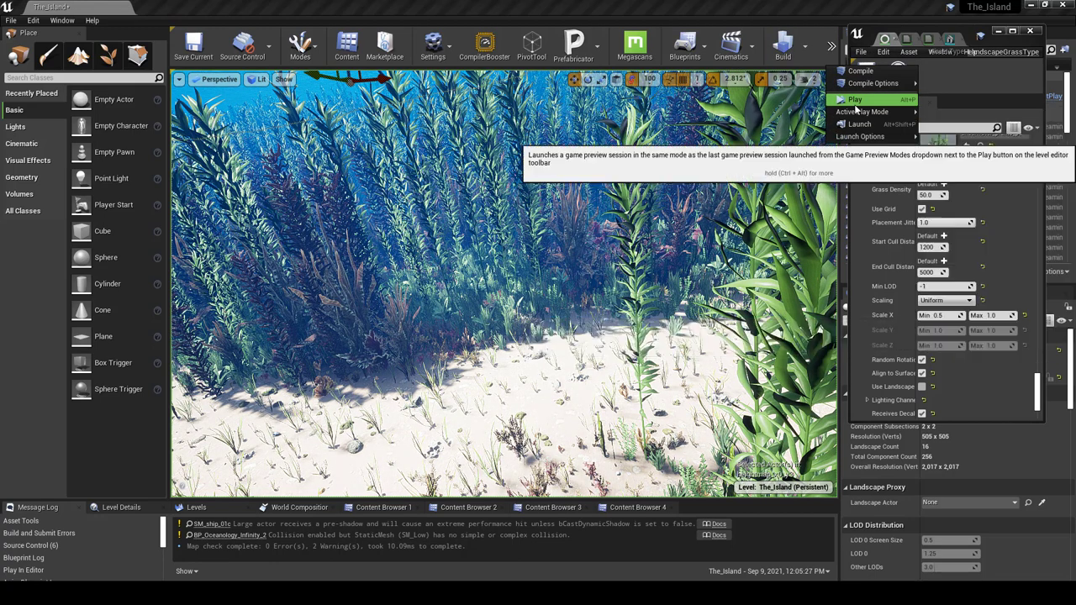
{"action": "left_click", "coordinate": [855, 108]}
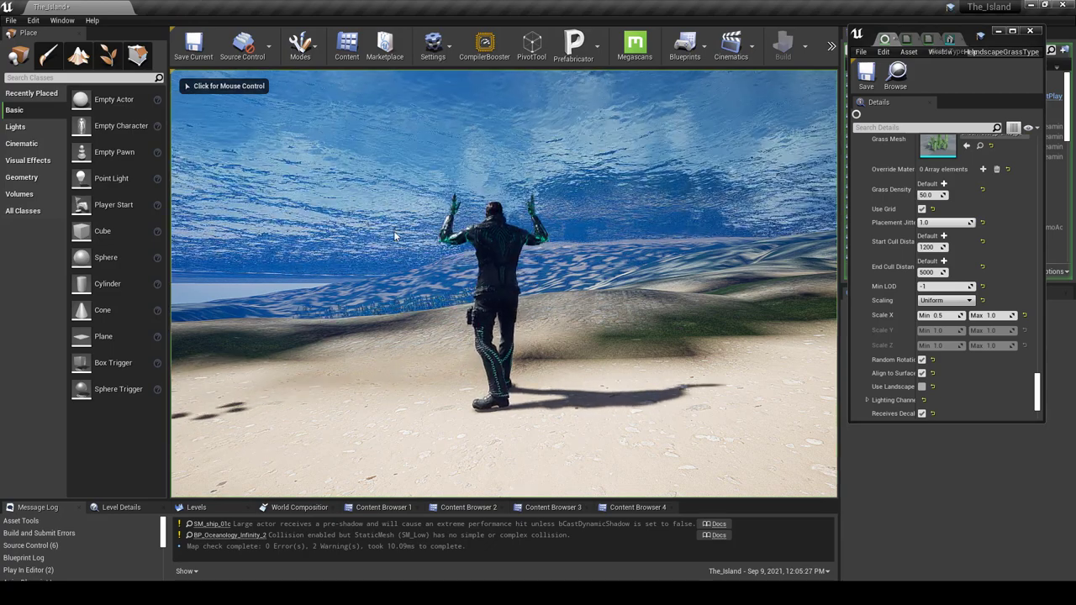
{"action": "key", "text": "Escape"}
Step: Delete the TwinblastPlayerCharacter actor from the level
{"action": "left_click", "coordinate": [1068, 117]}
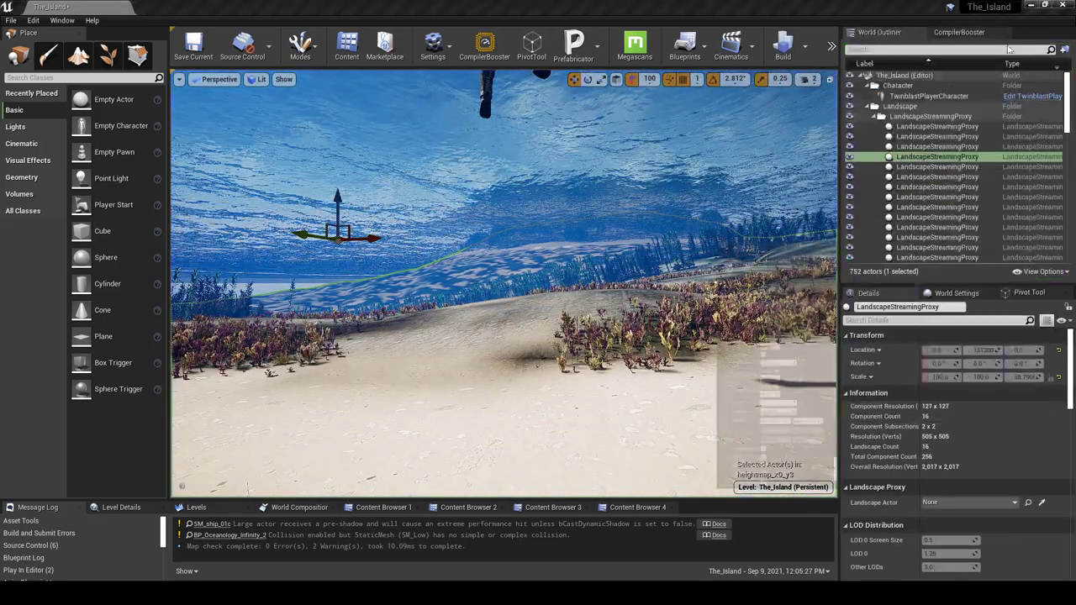
{"action": "left_click", "coordinate": [945, 96]}
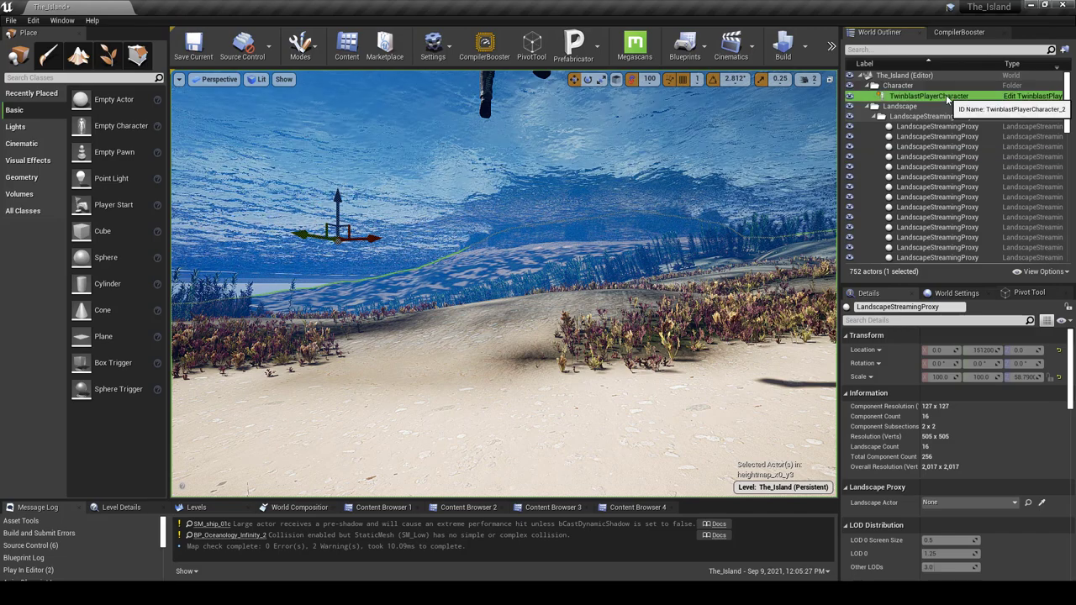
{"action": "key", "text": "Delete"}
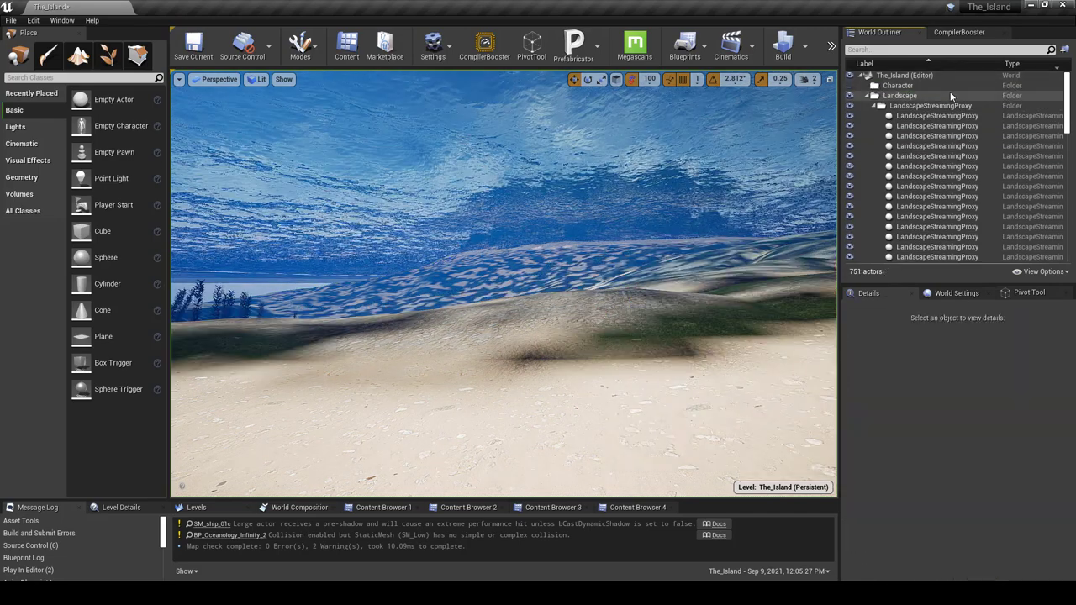
Step: Play-test the level full screen, swimming over the seabed and through the kelp, and return to the windowed view
{"action": "left_click", "coordinate": [805, 48]}
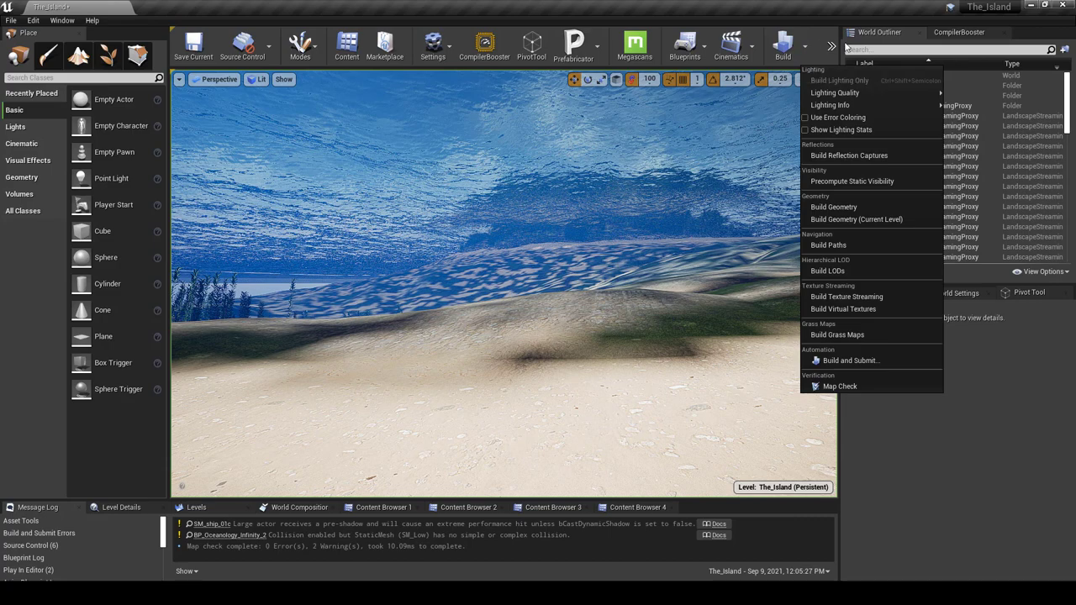
{"action": "left_click", "coordinate": [832, 48]}
{"action": "left_click", "coordinate": [832, 48]}
{"action": "left_click", "coordinate": [854, 99]}
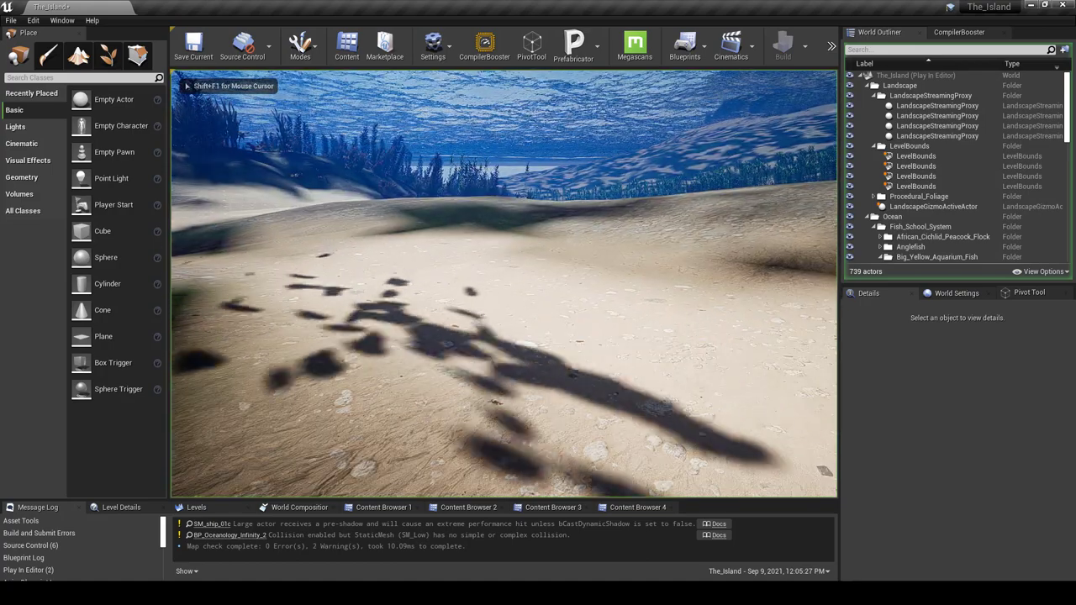
{"action": "key", "text": "F11"}
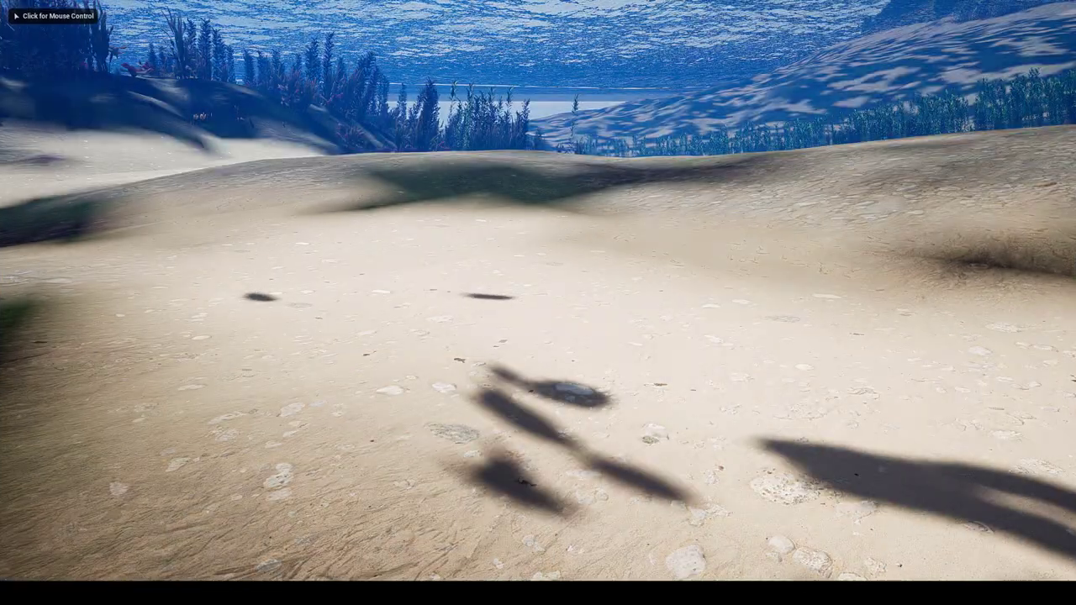
{"action": "left_click", "coordinate": [538, 303]}
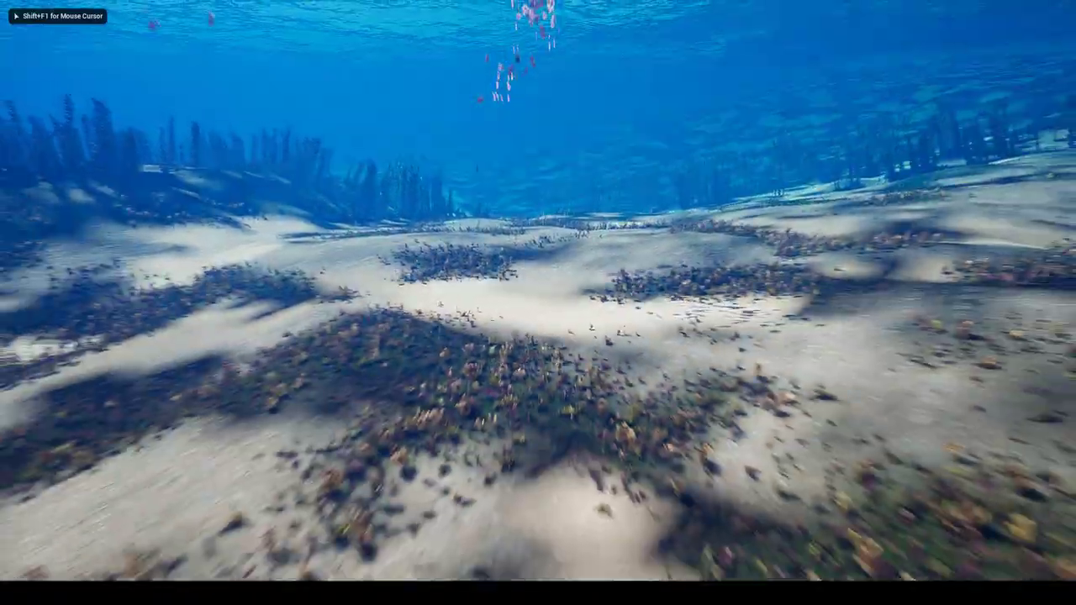
{"action": "key", "text": "w"}
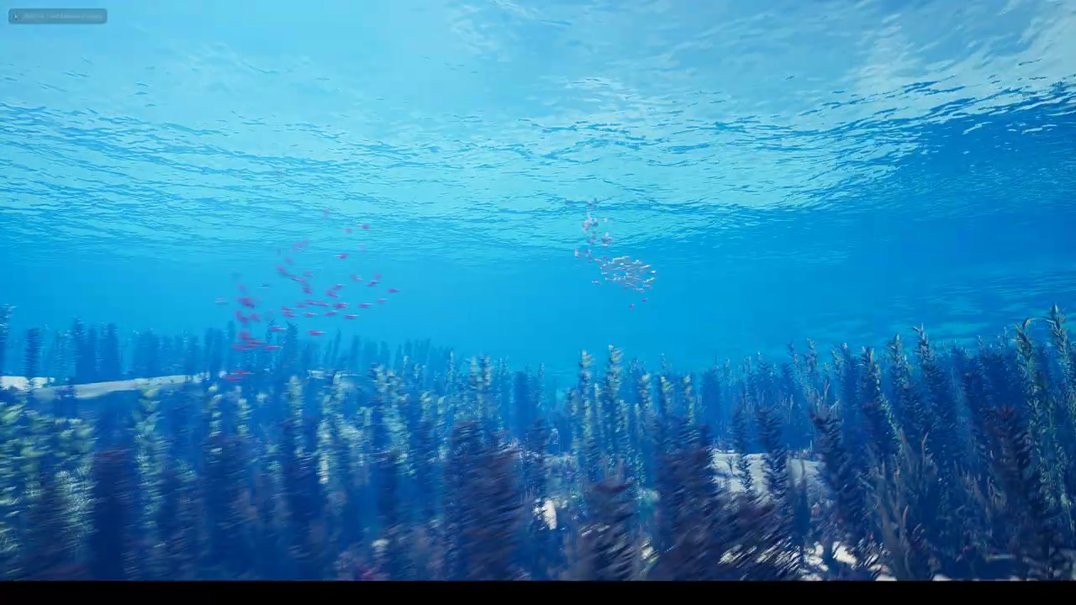
{"action": "key", "text": "w"}
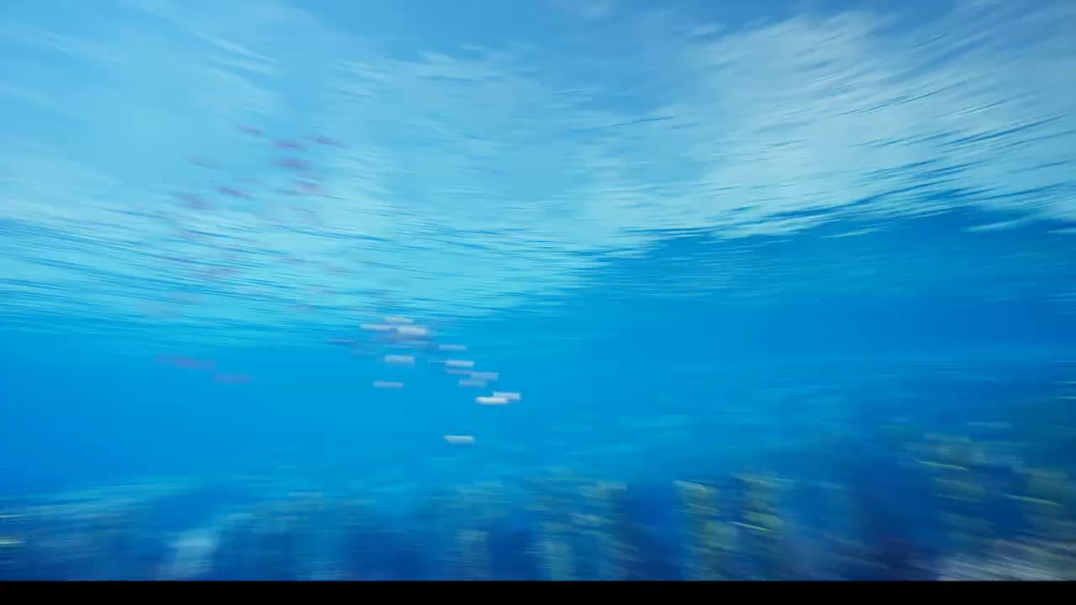
{"action": "key", "text": "w"}
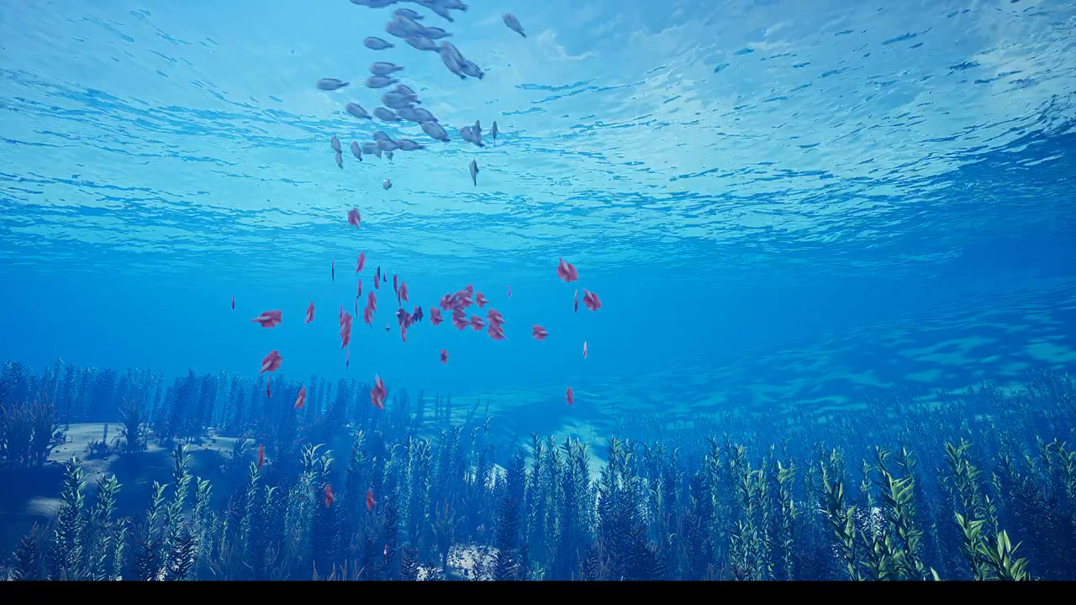
{"action": "key", "text": "w"}
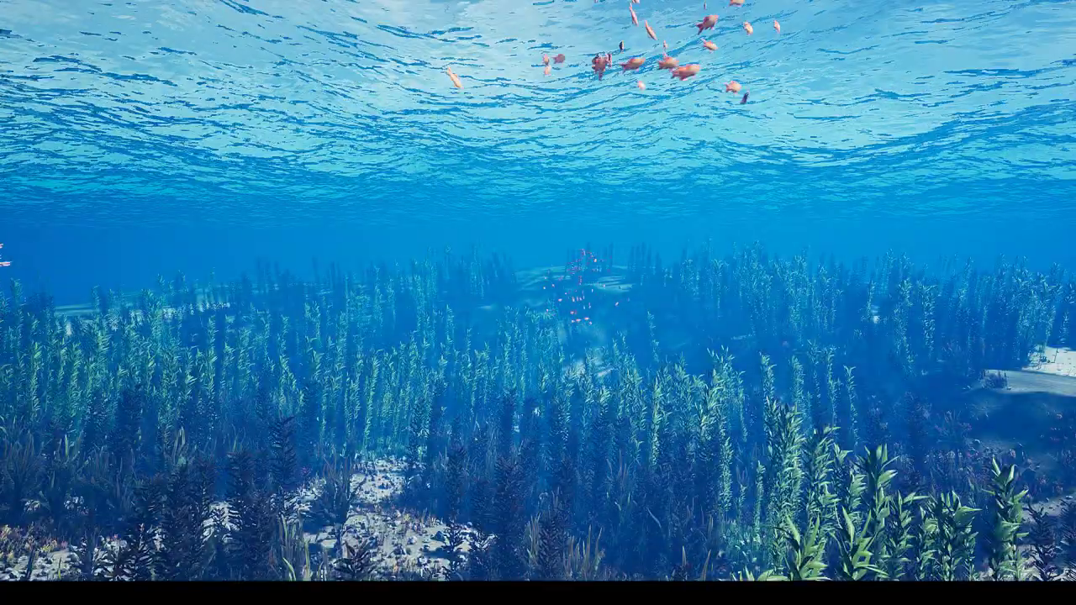
{"action": "key", "text": "w"}
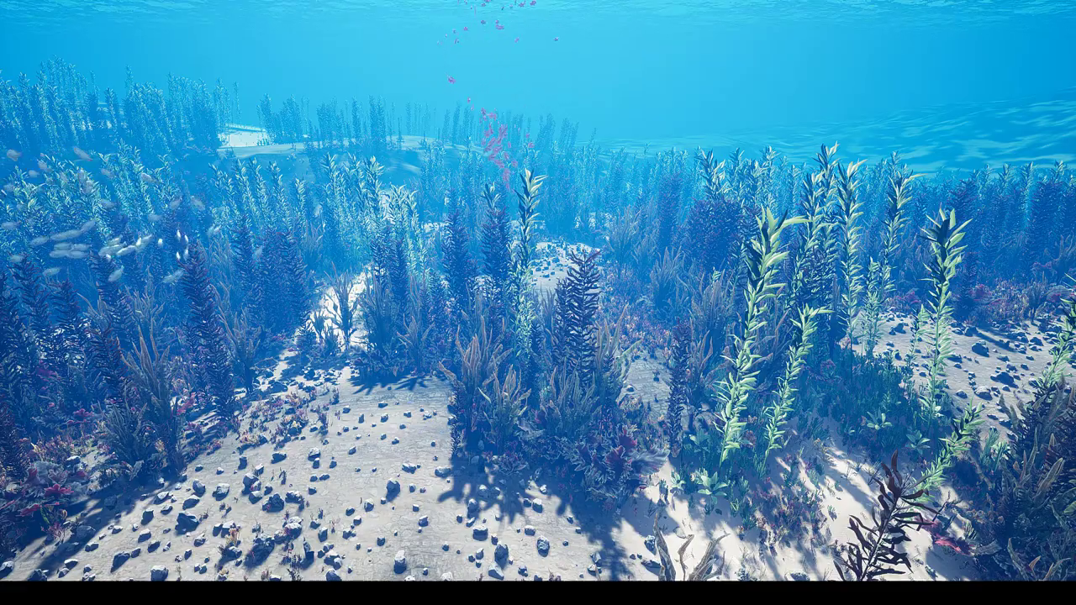
{"action": "key", "text": "F11"}
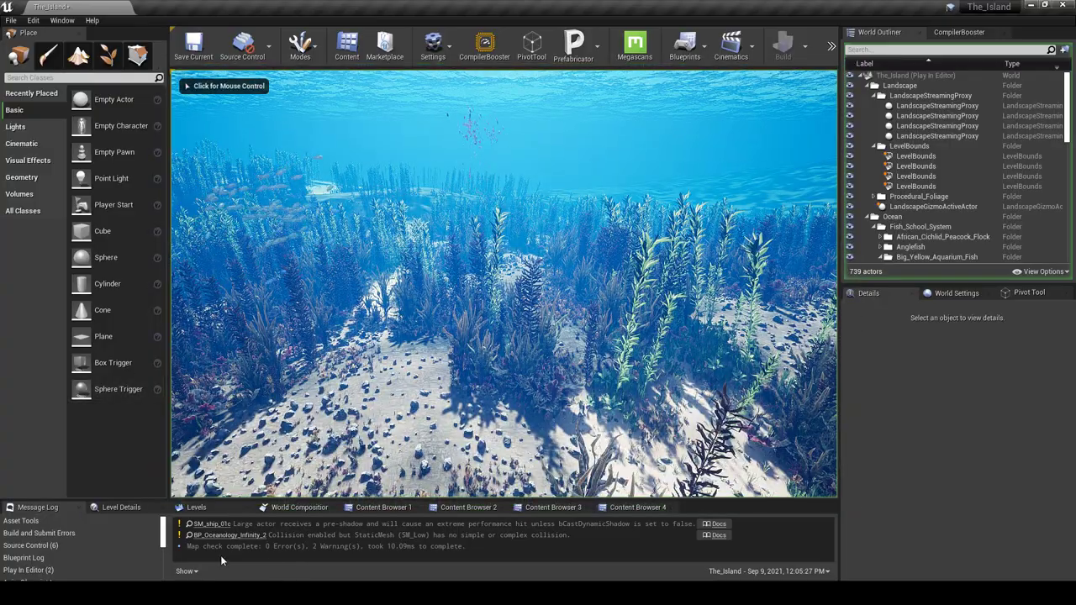
Step: Show the content browser, enlarge its area under the level viewport, and switch to Content Browser 2
{"action": "left_click", "coordinate": [366, 507]}
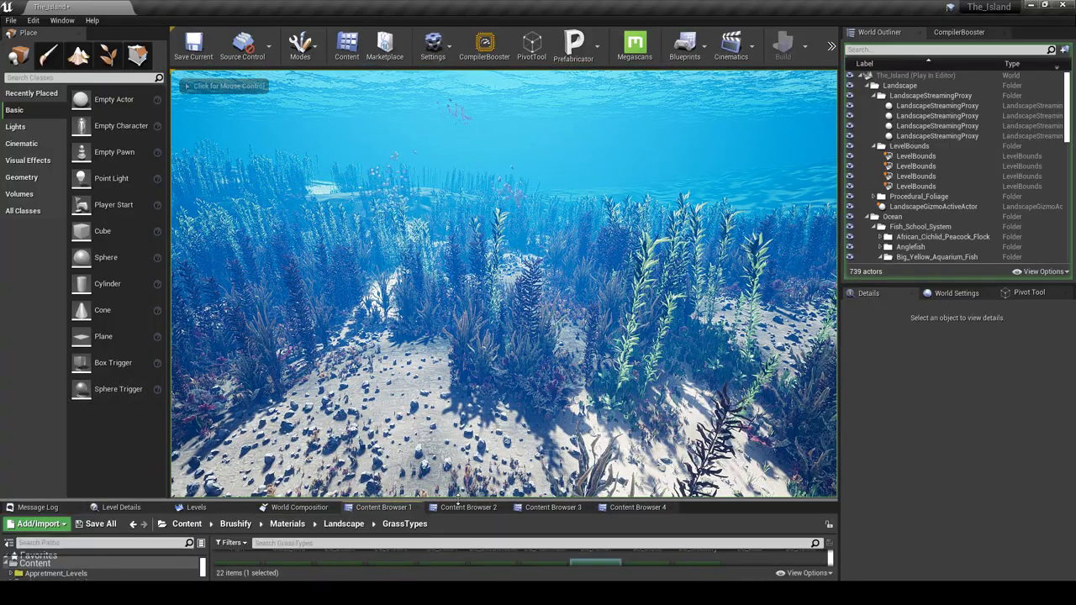
{"action": "left_click_drag", "start_coordinate": [458, 503], "coordinate": [469, 426]}
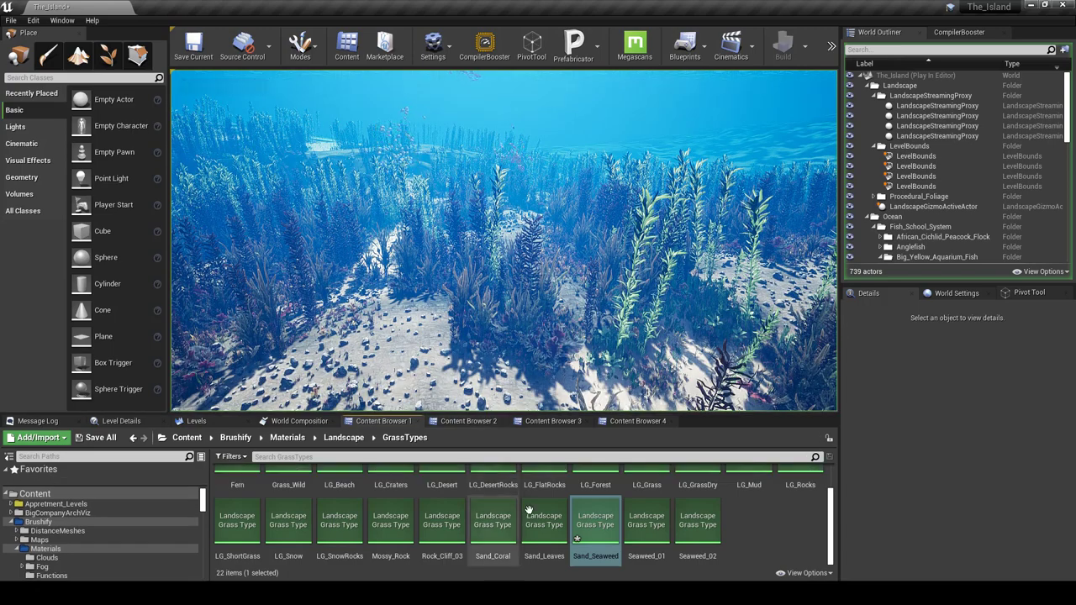
{"action": "left_click", "coordinate": [468, 422]}
Step: Open the kelp plant foliage type from the Static_mesh Foliage folder and inspect its static mesh
{"action": "left_click", "coordinate": [401, 437]}
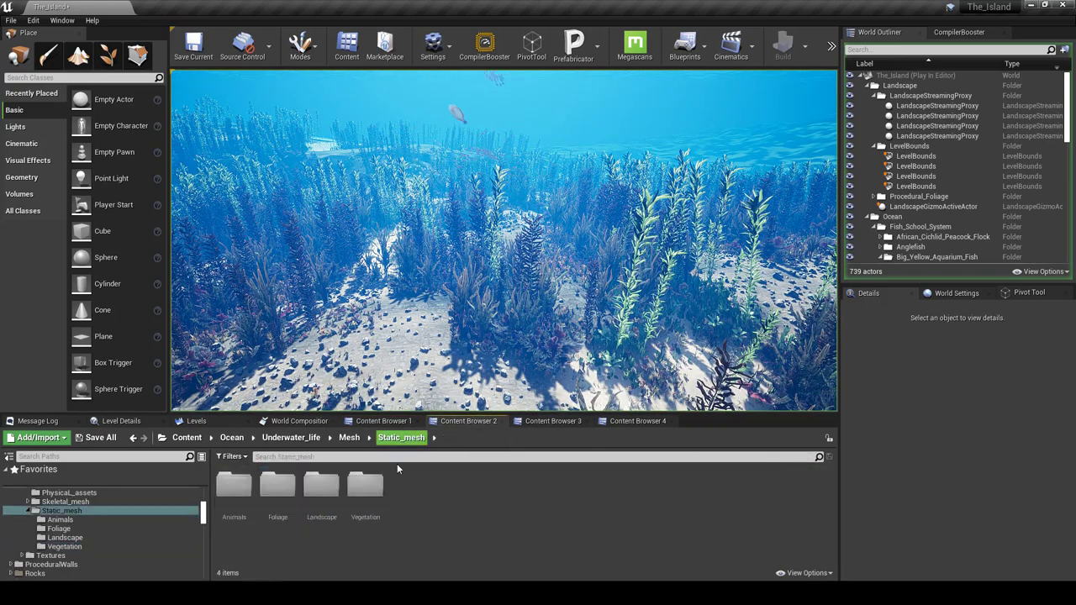
{"action": "double_click", "coordinate": [278, 485]}
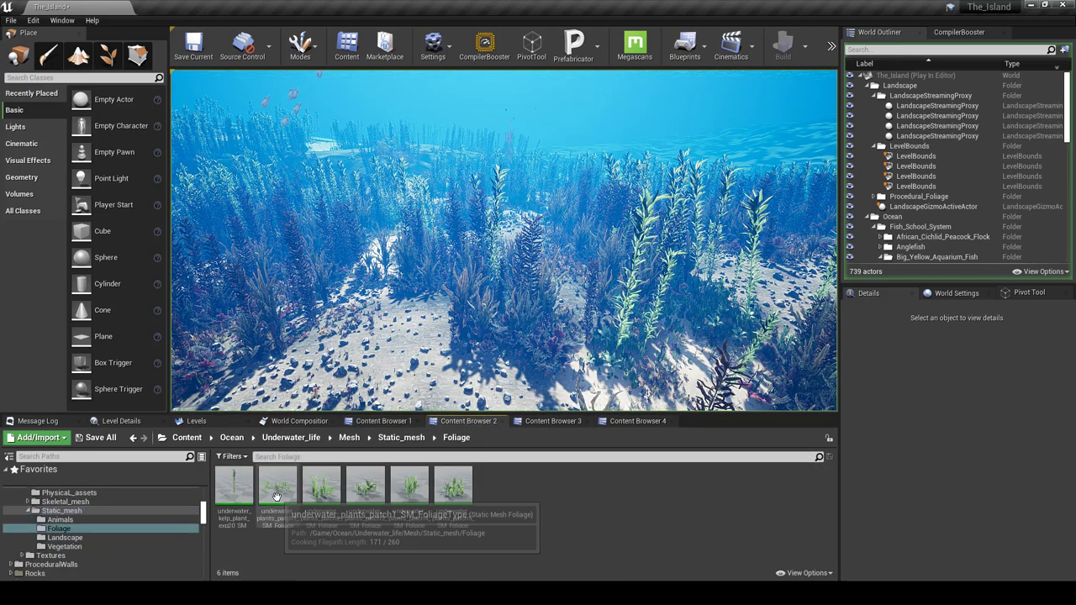
{"action": "double_click", "coordinate": [234, 486]}
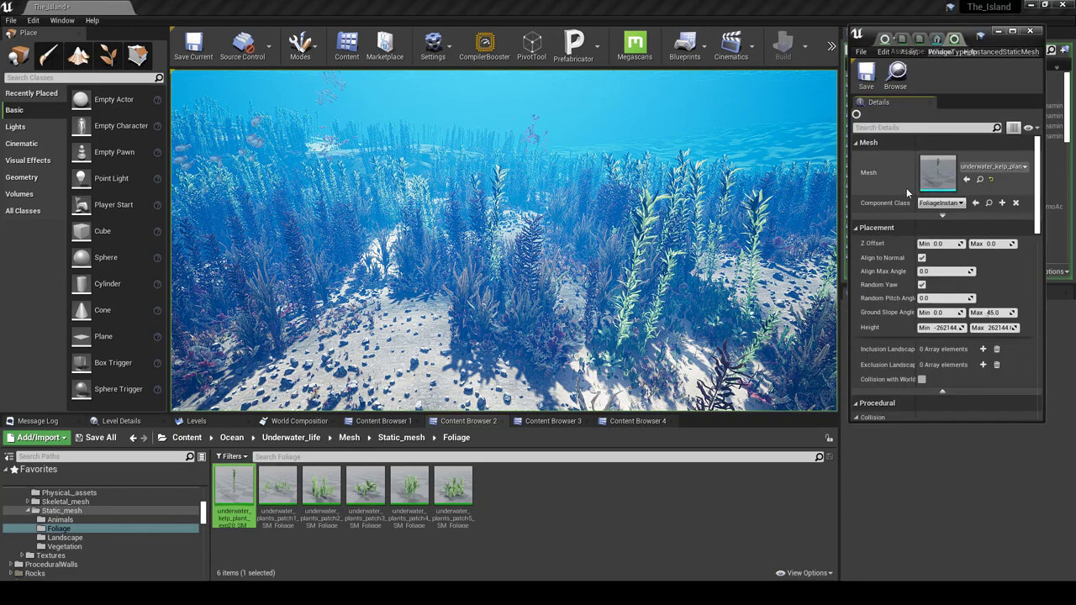
{"action": "double_click", "coordinate": [941, 174]}
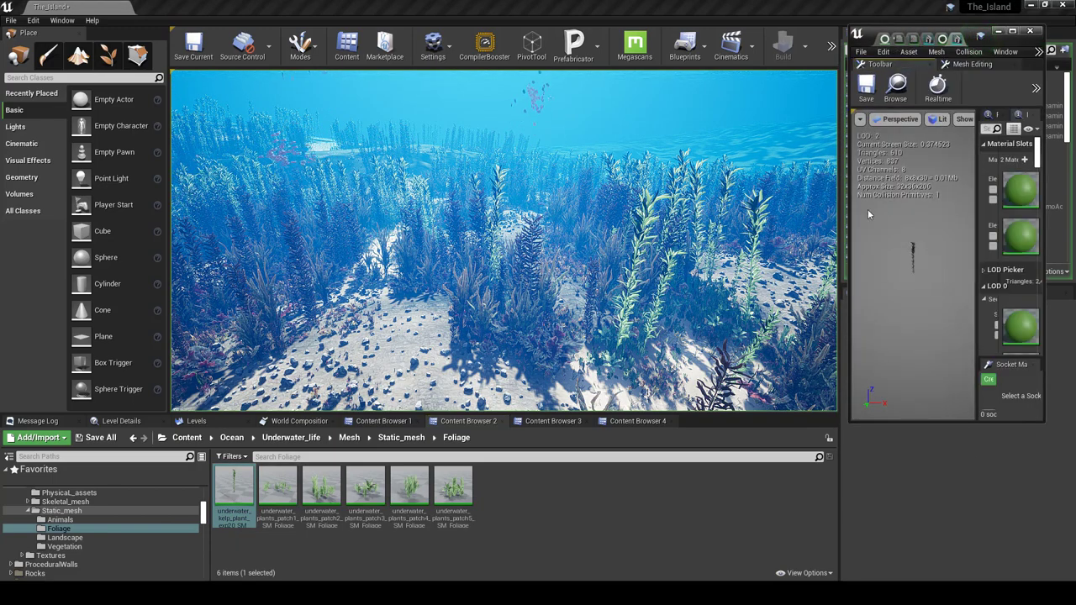
{"action": "scroll", "coordinate": [907, 288], "scroll_direction": "down", "scroll_amount": 10}
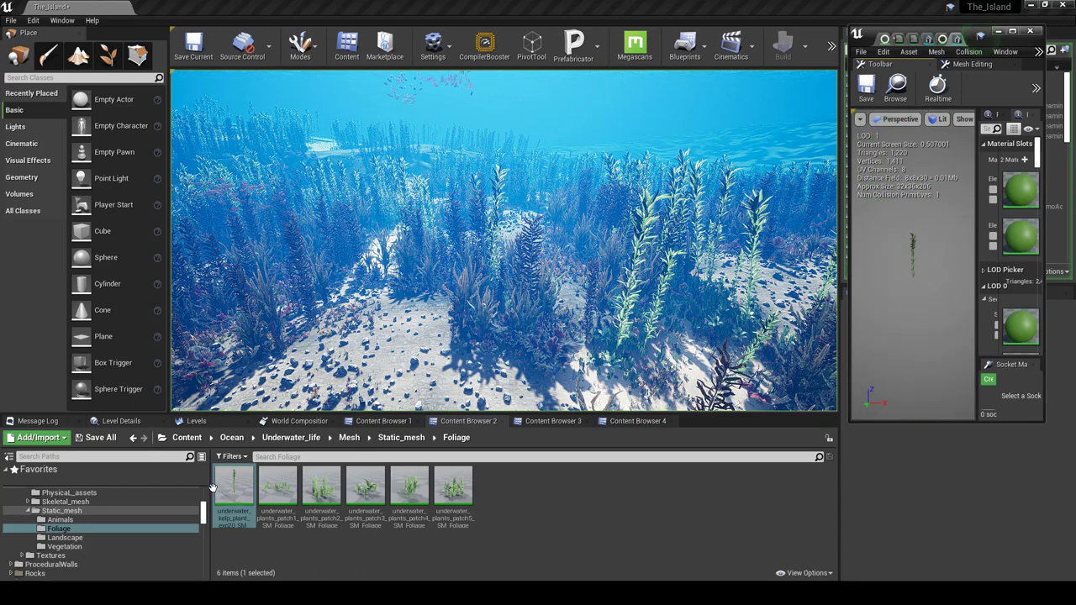
Step: Select the underwater_kelp_plant_exp20_SM mesh in the Vegetation folder and close the asset editor window
{"action": "left_click", "coordinate": [400, 438]}
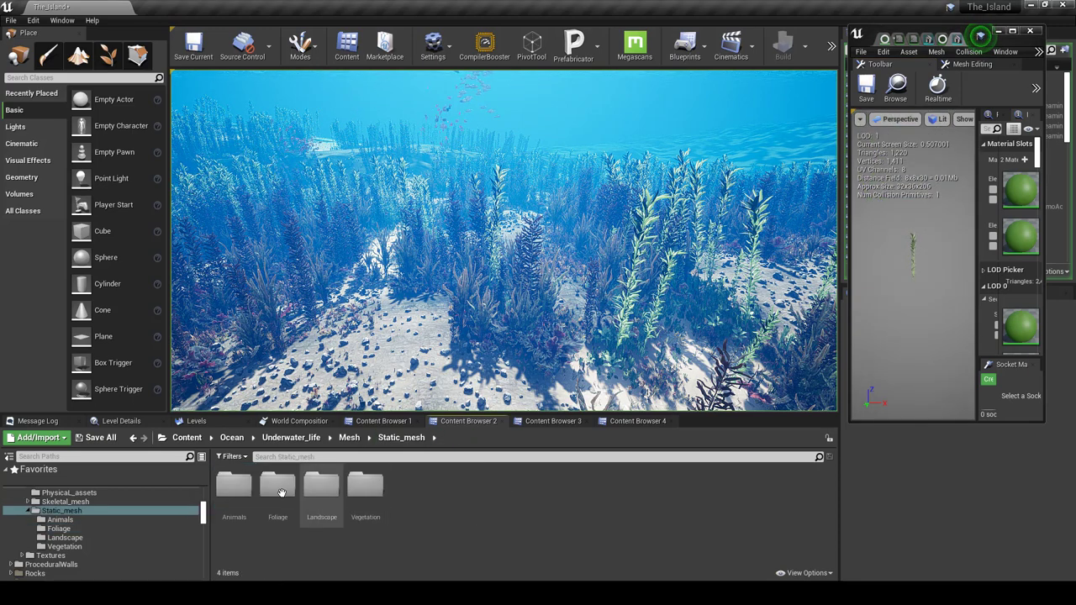
{"action": "left_click", "coordinate": [355, 488]}
{"action": "double_click", "coordinate": [354, 488]}
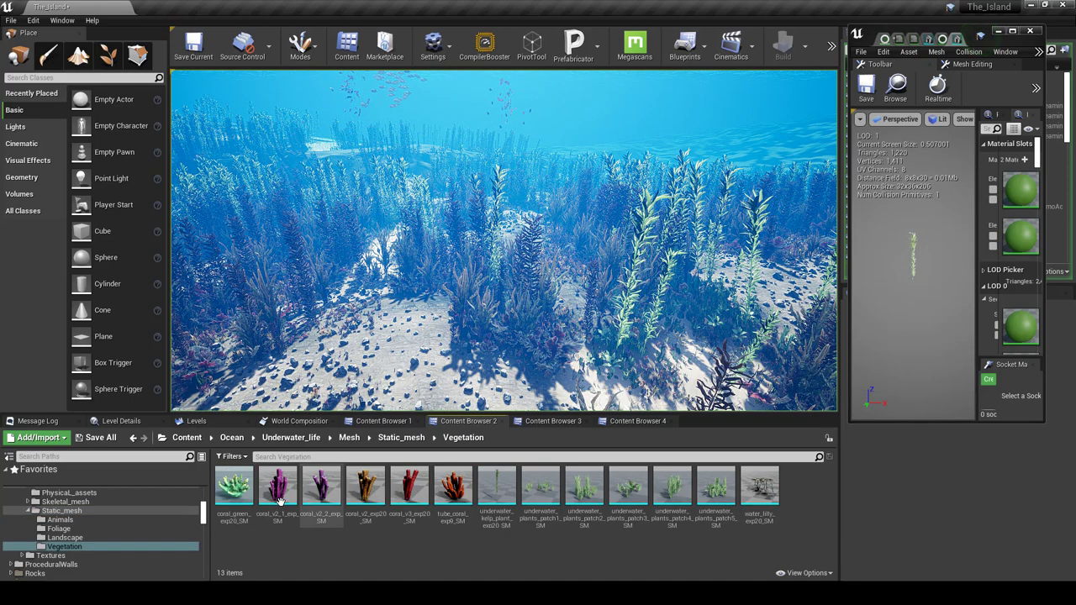
{"action": "left_click", "coordinate": [503, 483]}
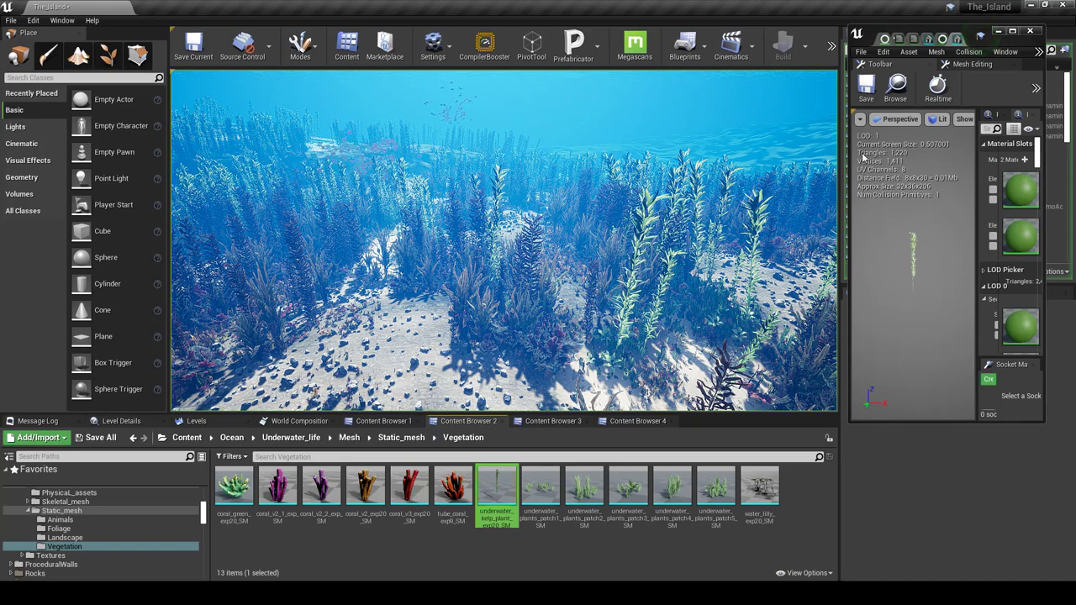
{"action": "left_click", "coordinate": [1029, 31]}
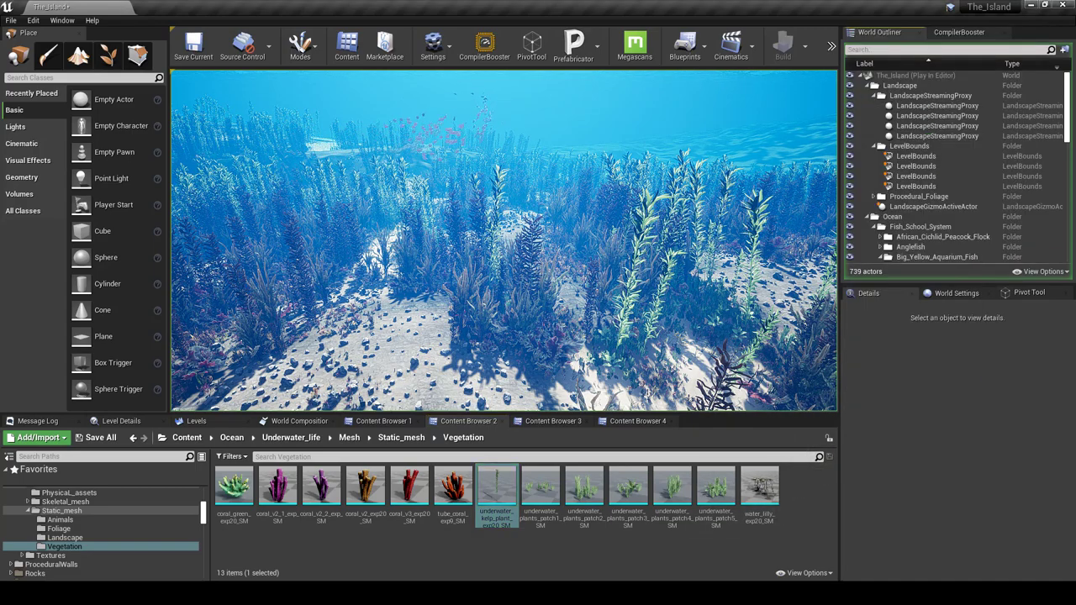
Step: Resume the running play session in full screen and swim forward through the kelp forest to examine the seabed vegetation
{"action": "left_click", "coordinate": [676, 187]}
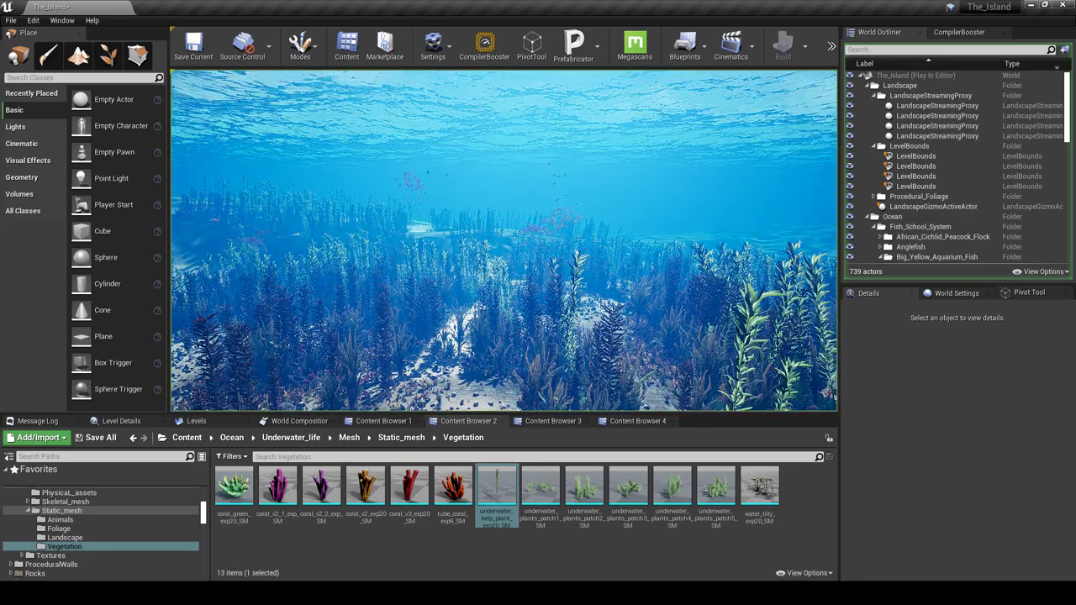
{"action": "key", "text": "F11"}
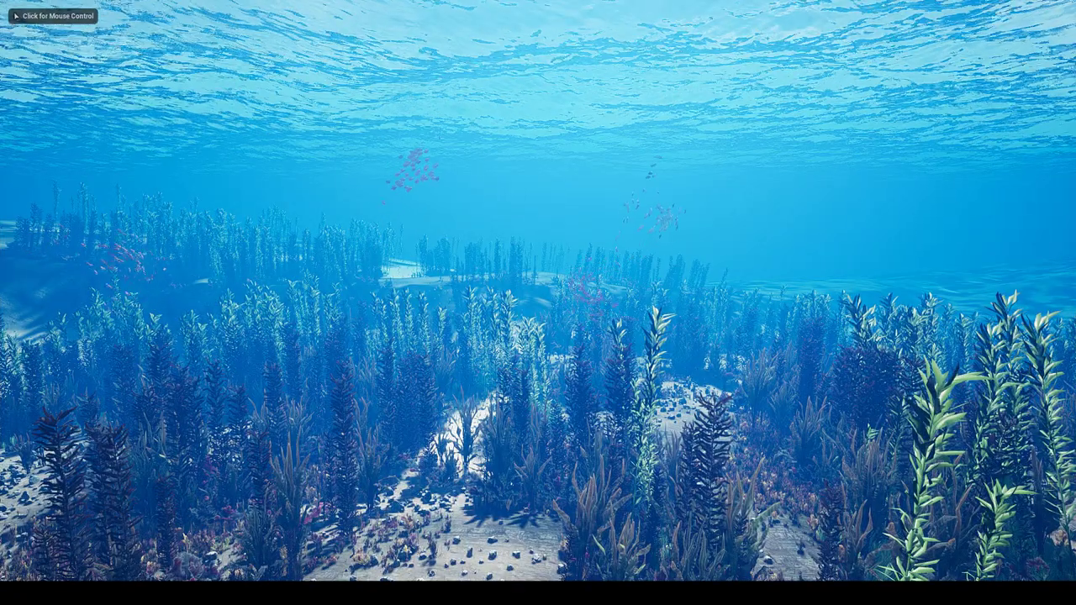
{"action": "key", "text": "w"}
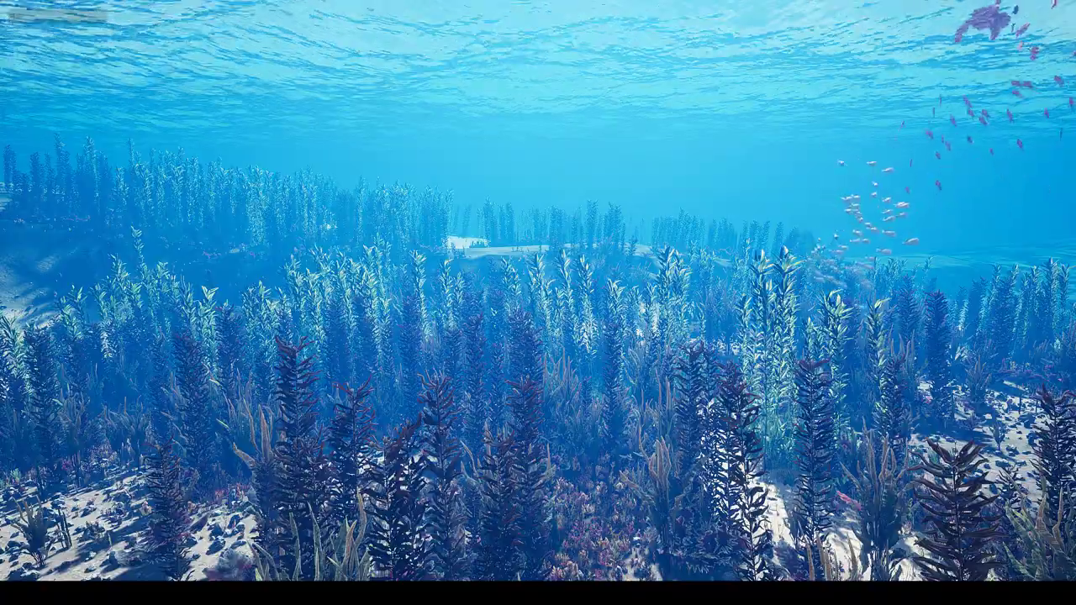
{"action": "key", "text": "w"}
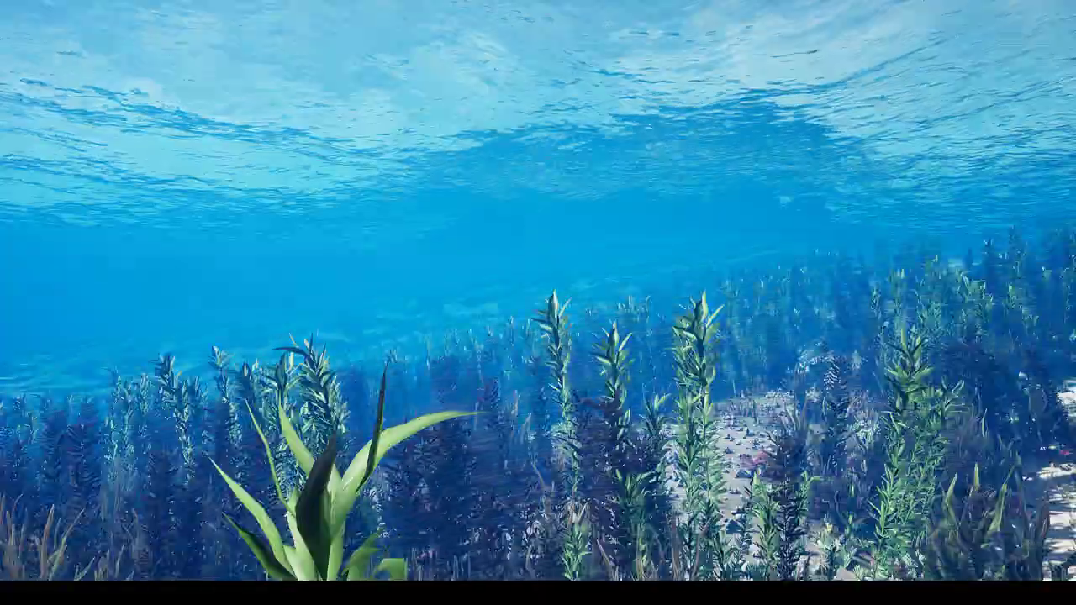
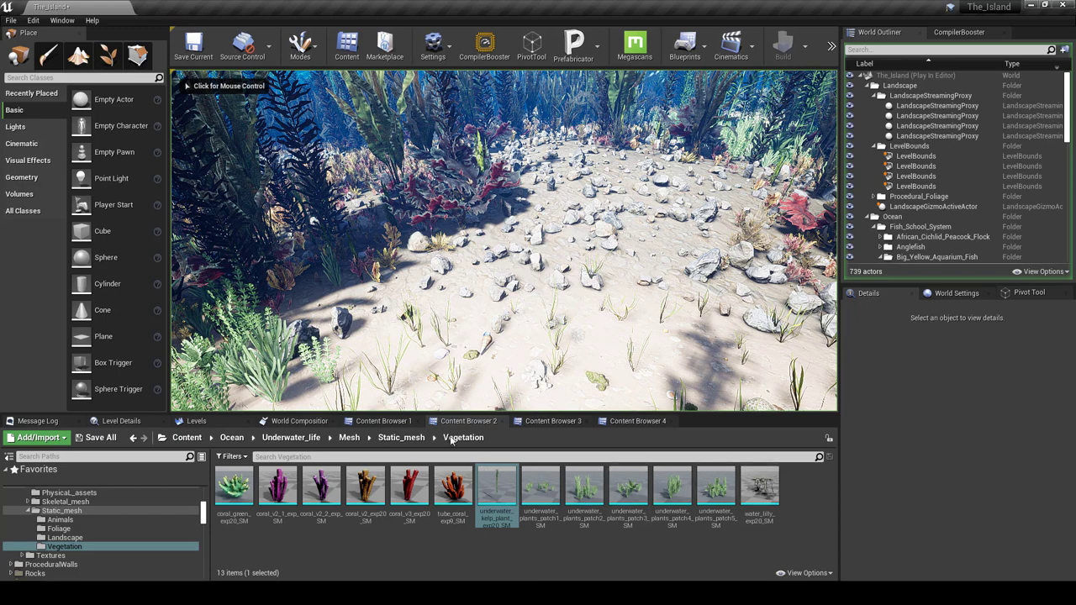
Step: Open the Sand_Coral grass type, look through its grass varieties, and add a new variety element
{"action": "left_click", "coordinate": [382, 421]}
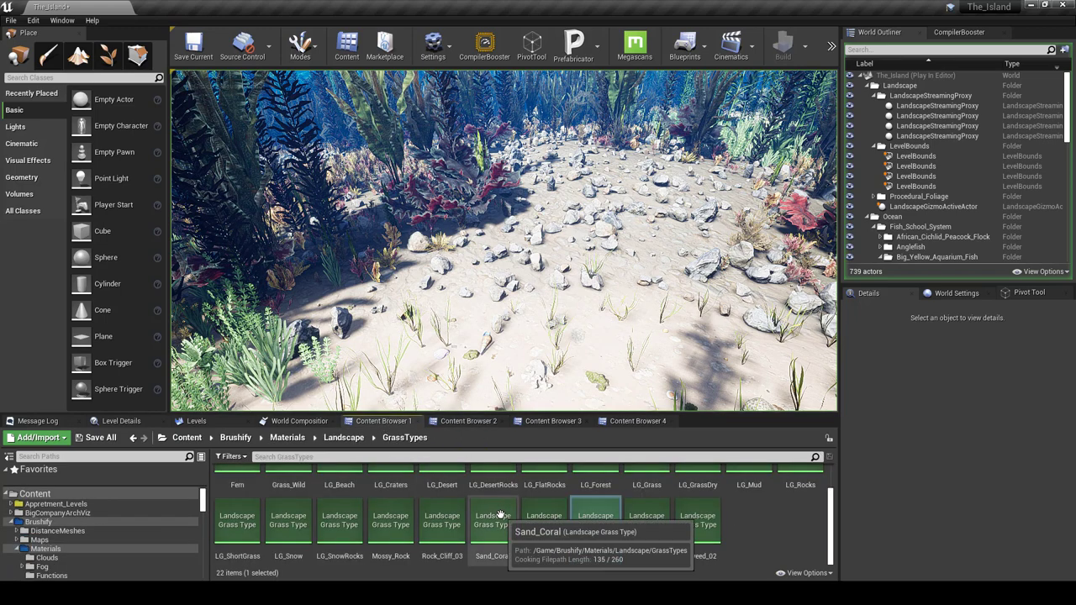
{"action": "double_click", "coordinate": [508, 522]}
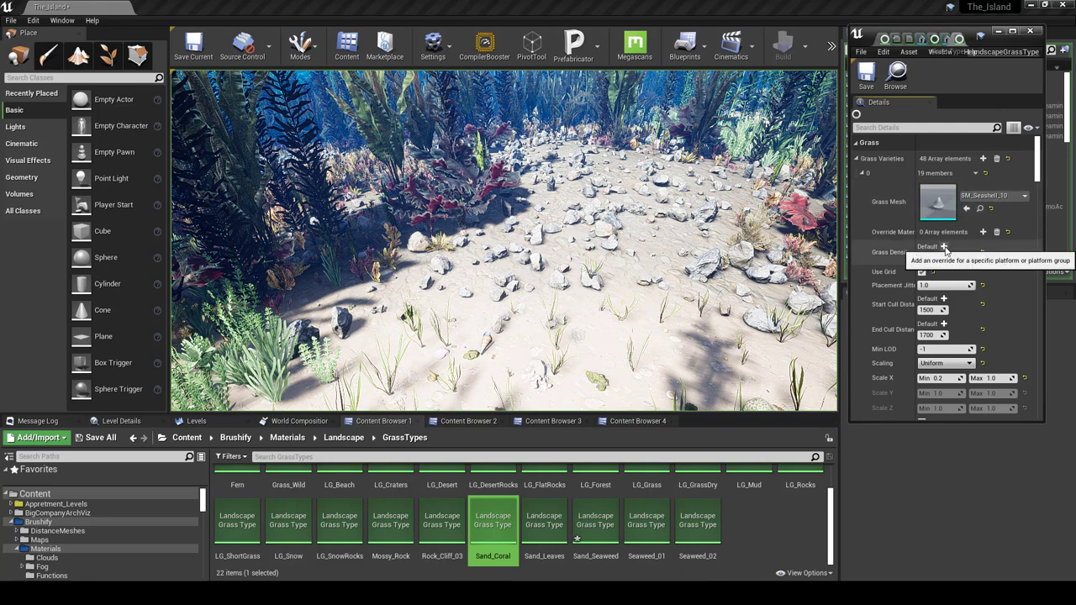
{"action": "left_click_drag", "start_coordinate": [1033, 177], "coordinate": [1037, 412]}
{"action": "scroll", "coordinate": [1021, 271], "scroll_direction": "up", "scroll_amount": 20}
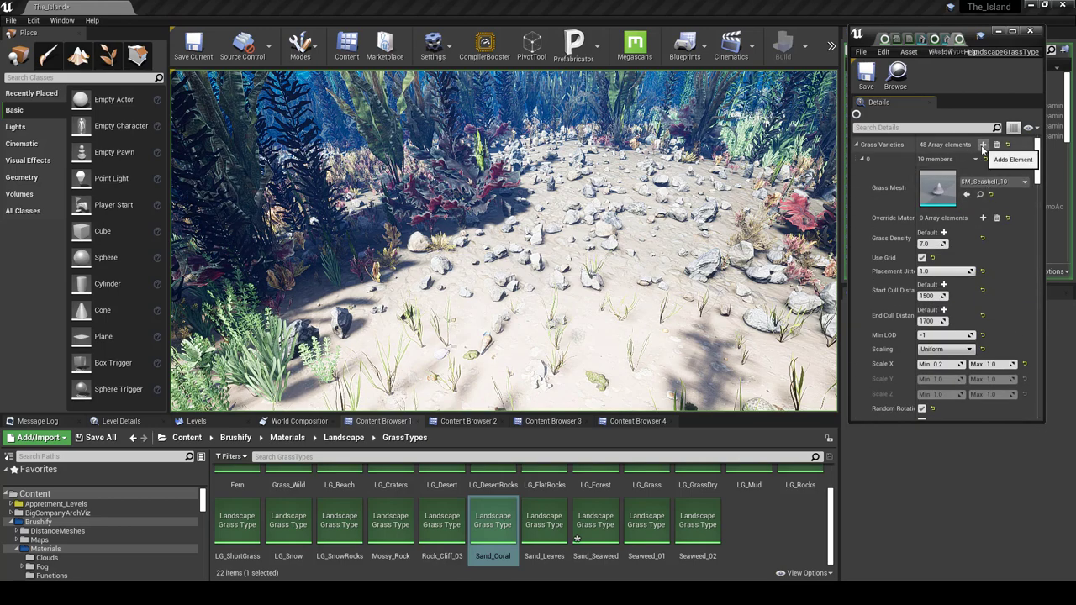
Step: Open the murex_shellfish_exp20_SM mesh from the Static_mesh Animals folder and enlarge its editor window
{"action": "left_click", "coordinate": [467, 423]}
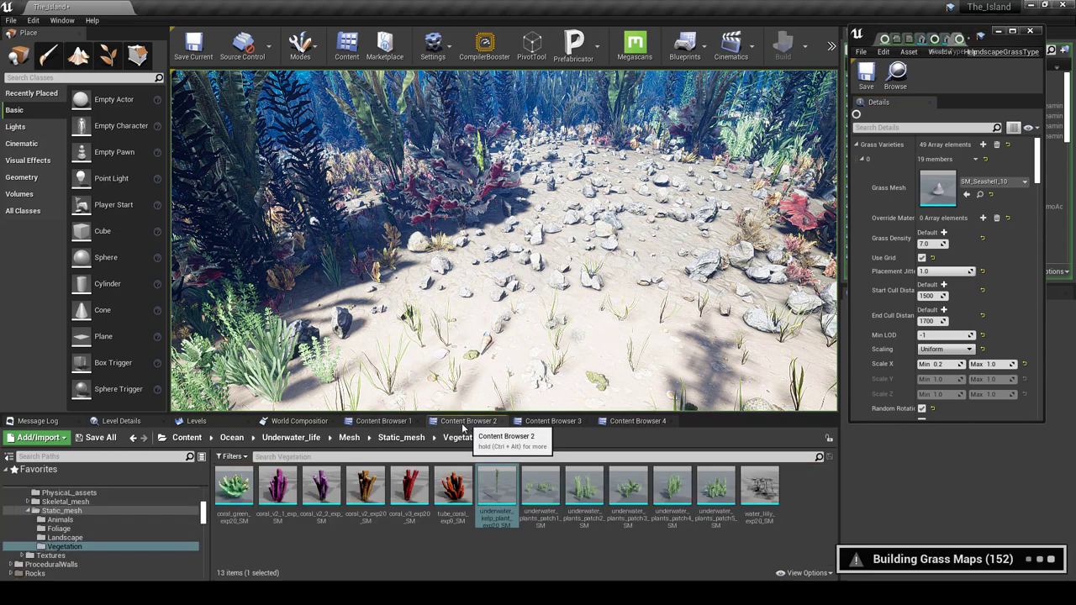
{"action": "left_click", "coordinate": [401, 437]}
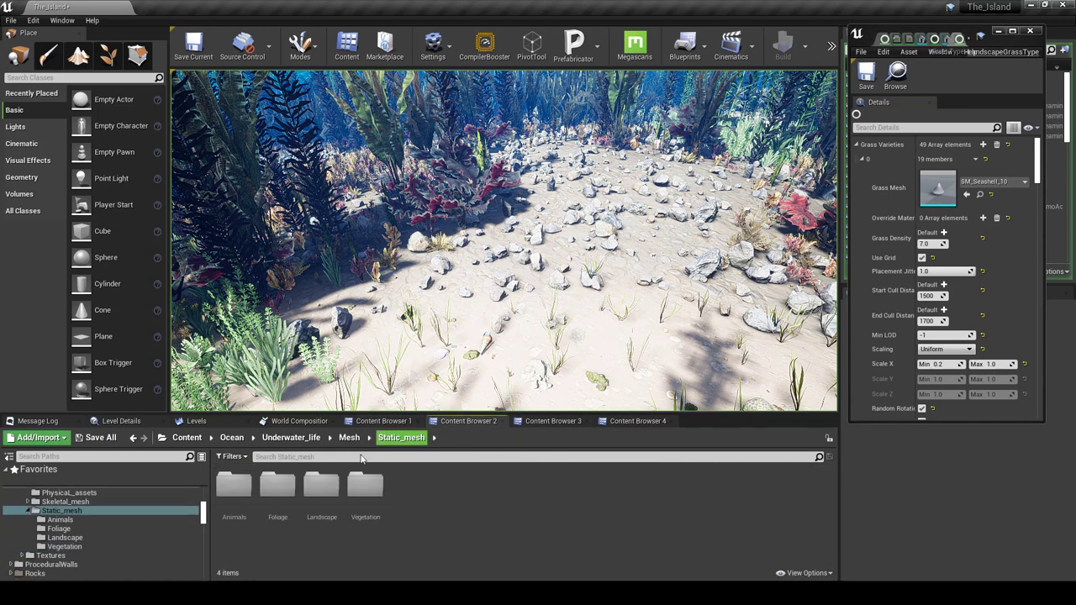
{"action": "double_click", "coordinate": [235, 487]}
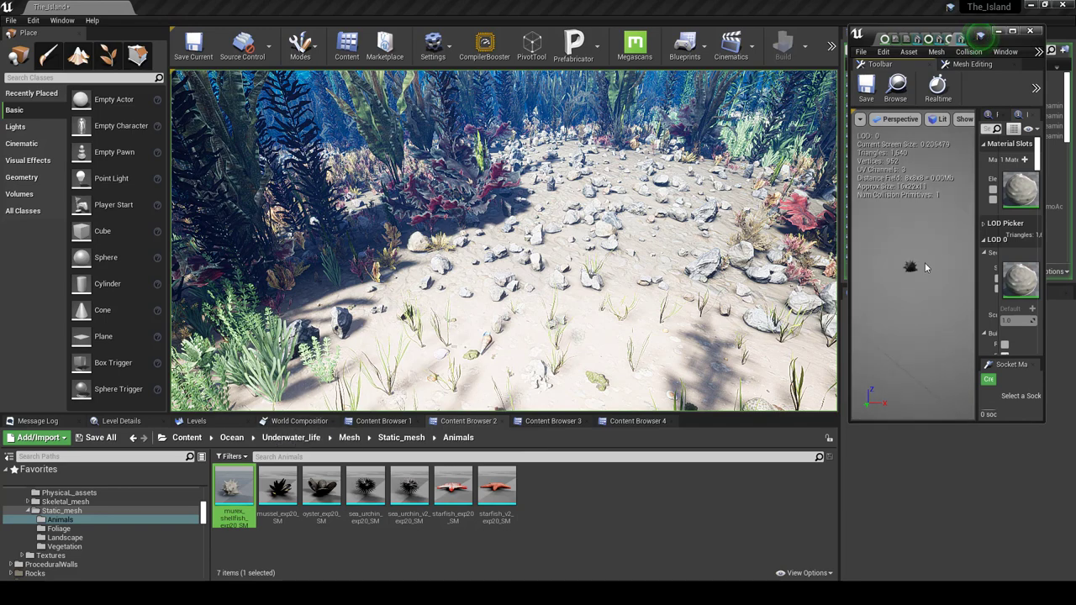
{"action": "left_click", "coordinate": [1011, 31]}
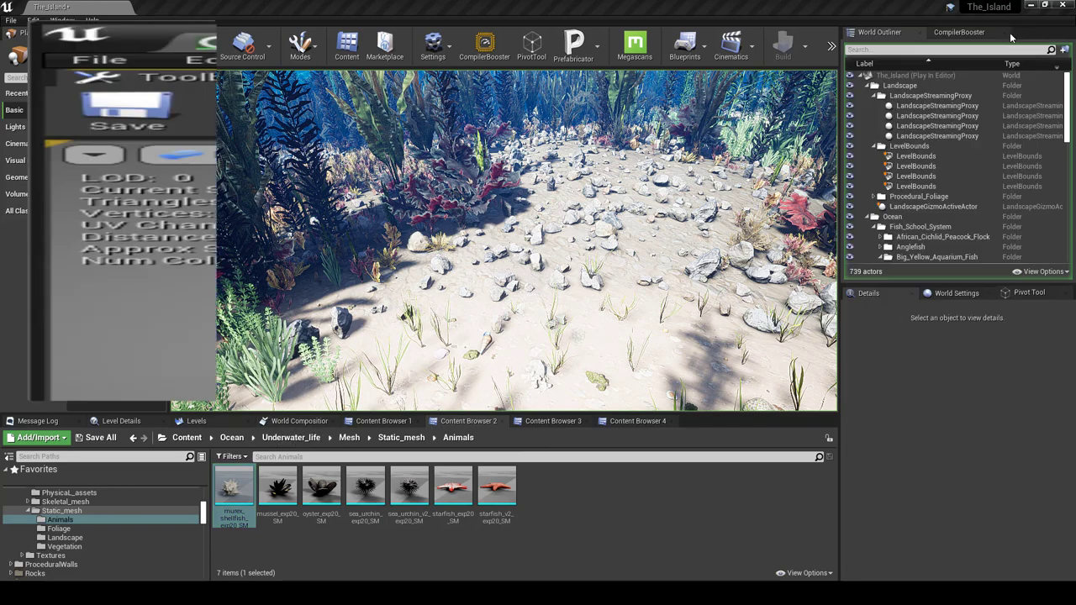
Step: Set the murex shellfish mesh's LOD group to SmallProp and accept overwriting its current LOD settings
{"action": "scroll", "coordinate": [919, 350], "scroll_direction": "down", "scroll_amount": 6}
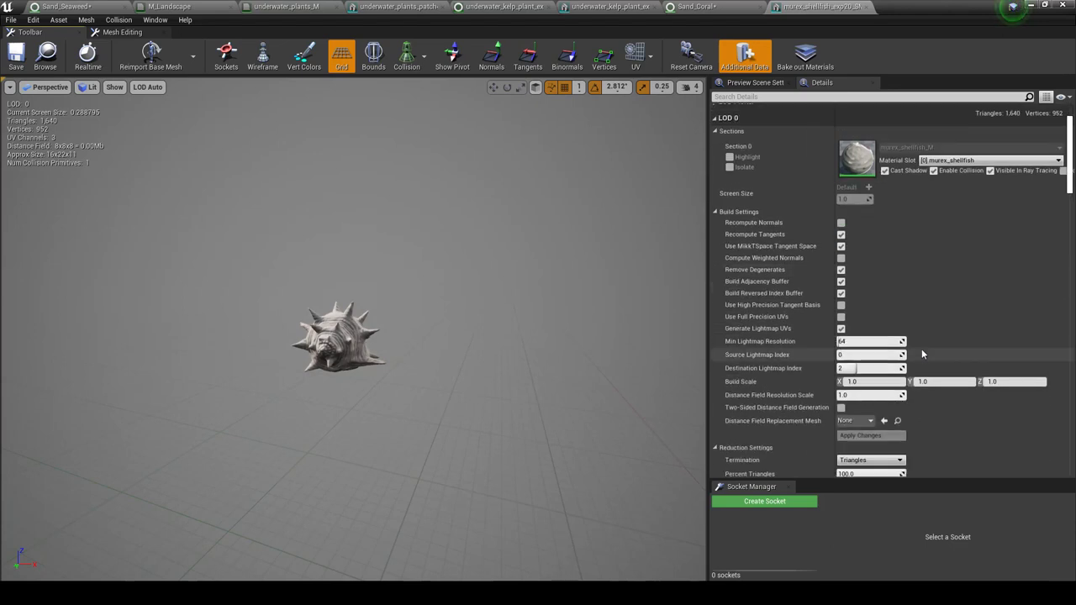
{"action": "left_click", "coordinate": [887, 362]}
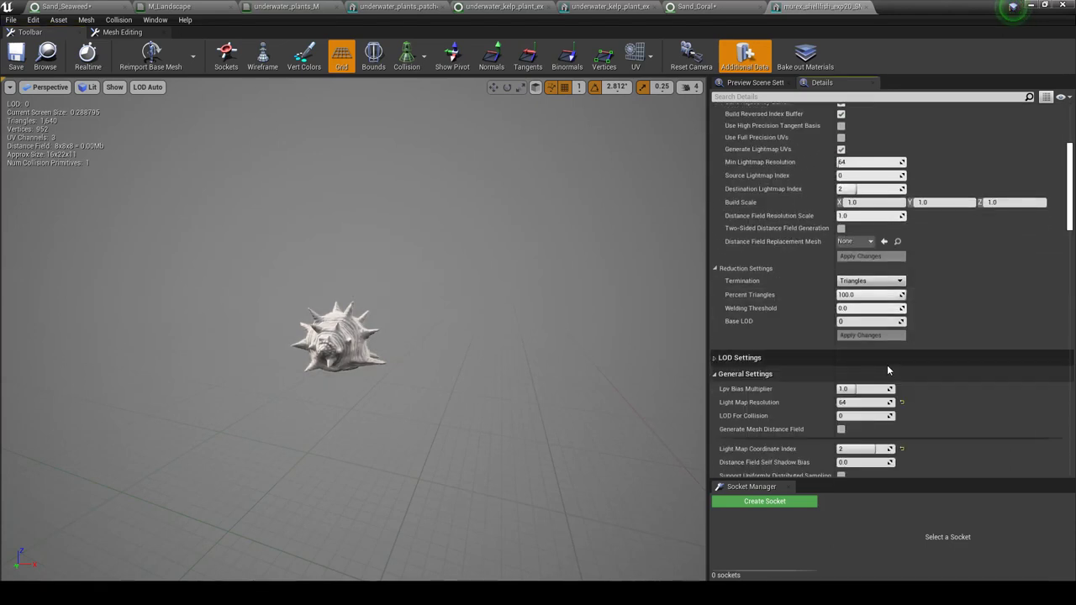
{"action": "left_click", "coordinate": [715, 361]}
{"action": "left_click", "coordinate": [866, 373]}
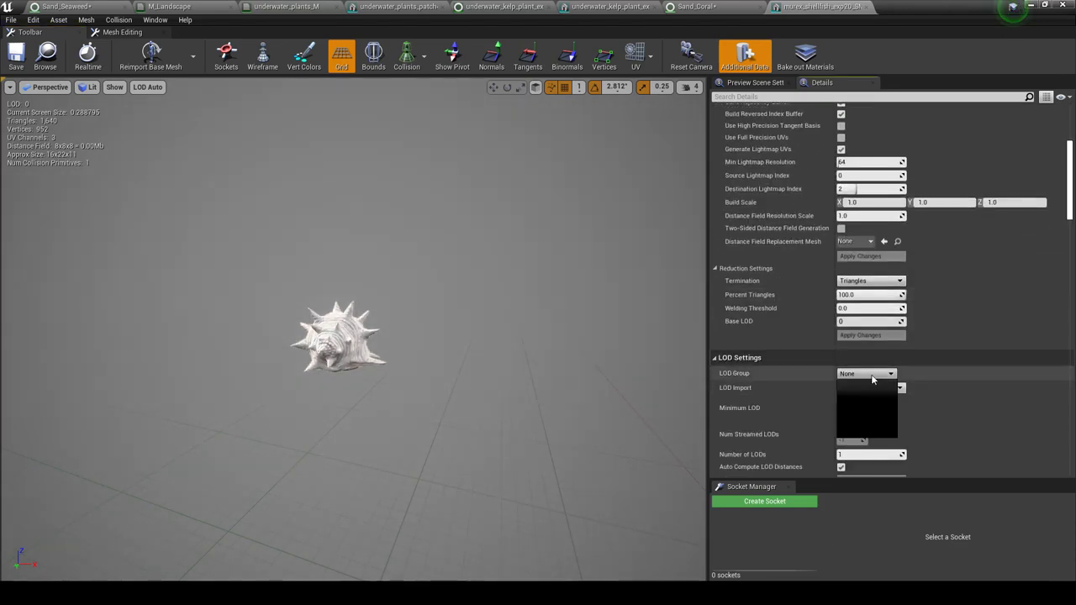
{"action": "left_click", "coordinate": [854, 424]}
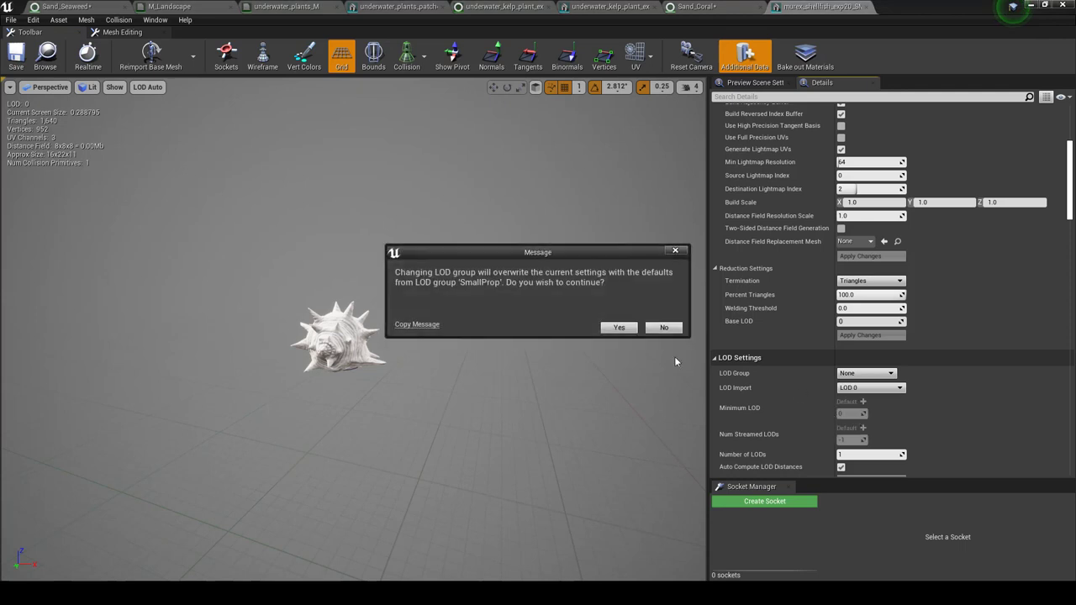
{"action": "left_click", "coordinate": [617, 327]}
Step: Look through the shellfish mesh's general, collision and import settings
{"action": "scroll", "coordinate": [912, 366], "scroll_direction": "down", "scroll_amount": 6}
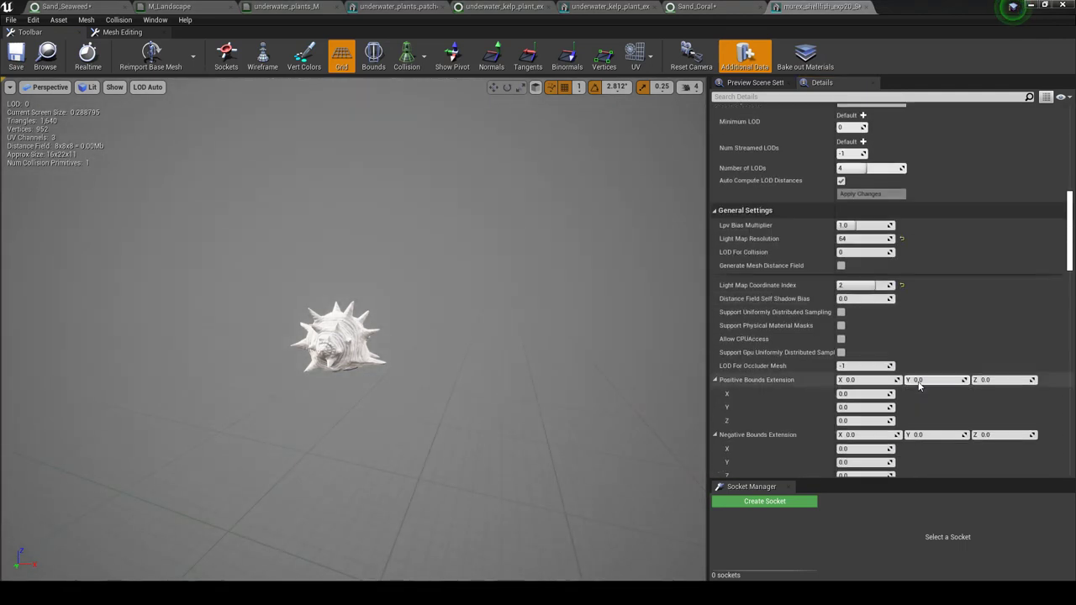
{"action": "scroll", "coordinate": [918, 381], "scroll_direction": "down", "scroll_amount": 5}
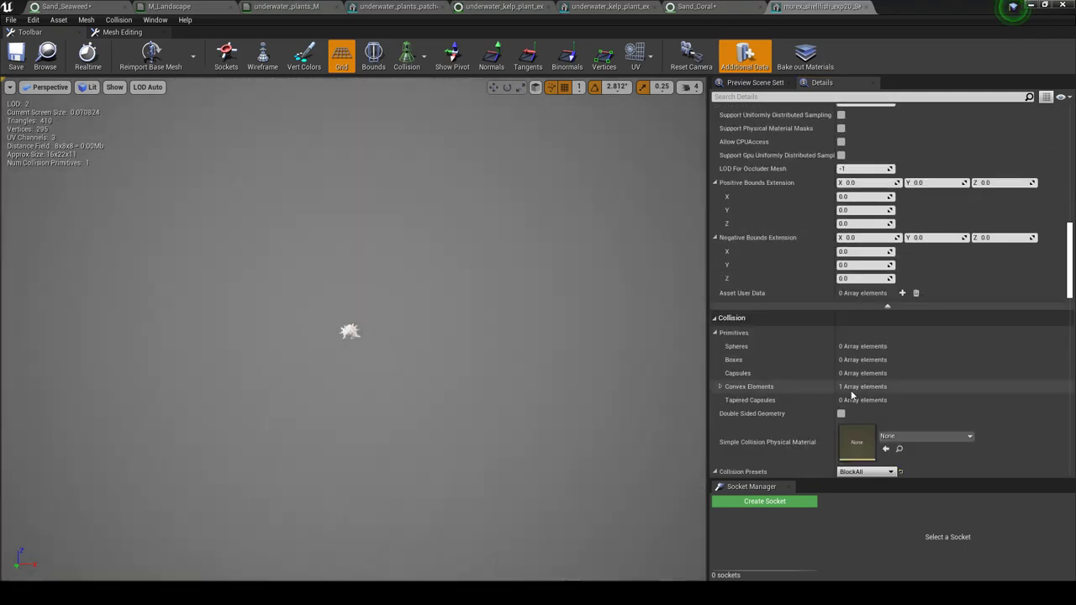
{"action": "scroll", "coordinate": [861, 389], "scroll_direction": "up", "scroll_amount": 1}
{"action": "scroll", "coordinate": [328, 327], "scroll_direction": "up", "scroll_amount": 5}
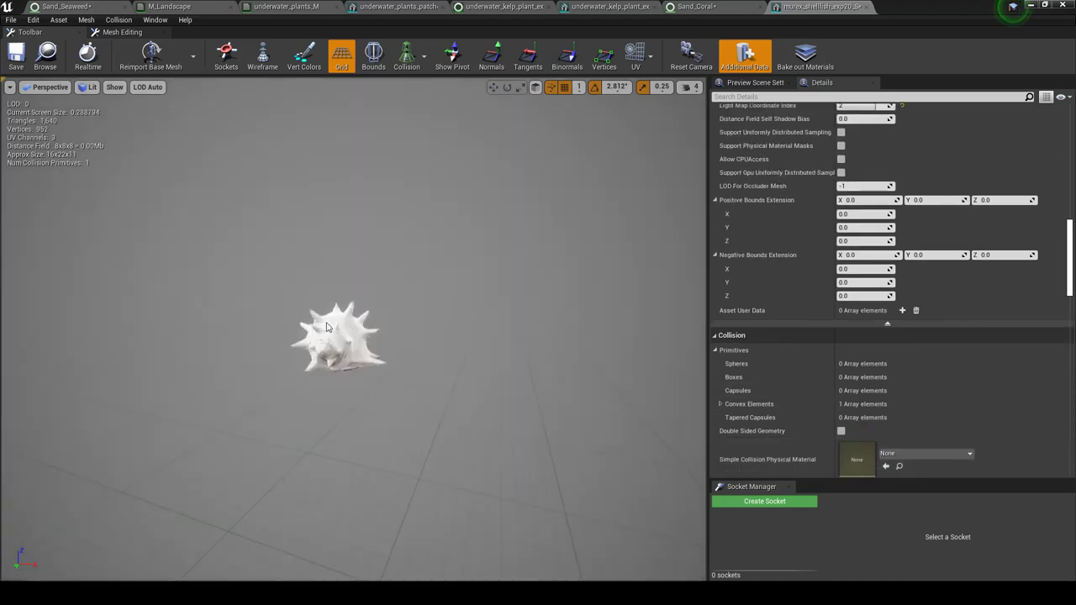
{"action": "scroll", "coordinate": [832, 324], "scroll_direction": "down", "scroll_amount": 5}
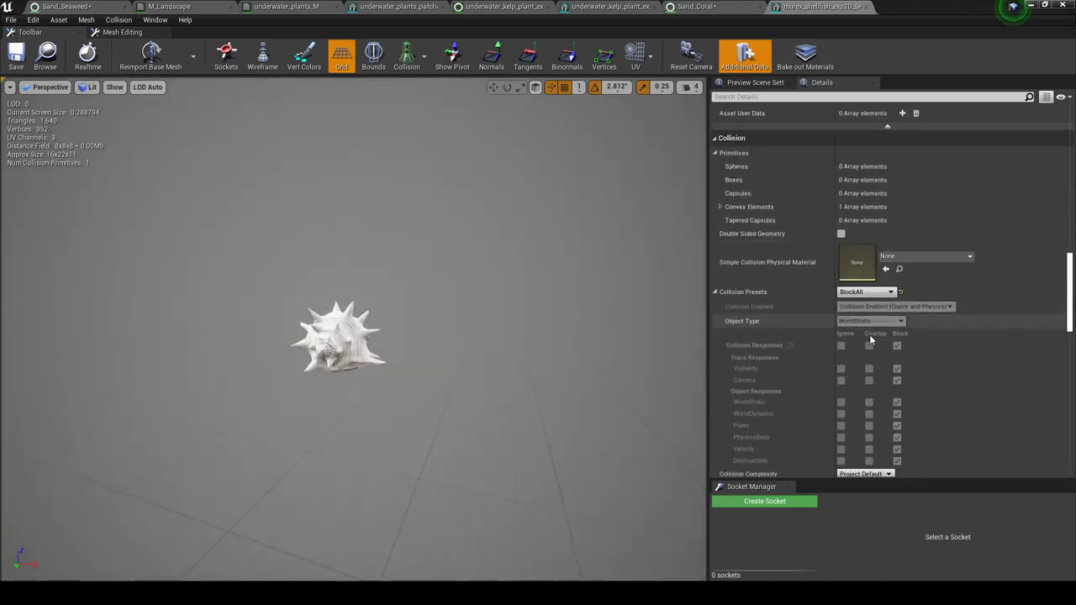
{"action": "scroll", "coordinate": [874, 357], "scroll_direction": "down", "scroll_amount": 4}
{"action": "scroll", "coordinate": [878, 368], "scroll_direction": "down", "scroll_amount": 7}
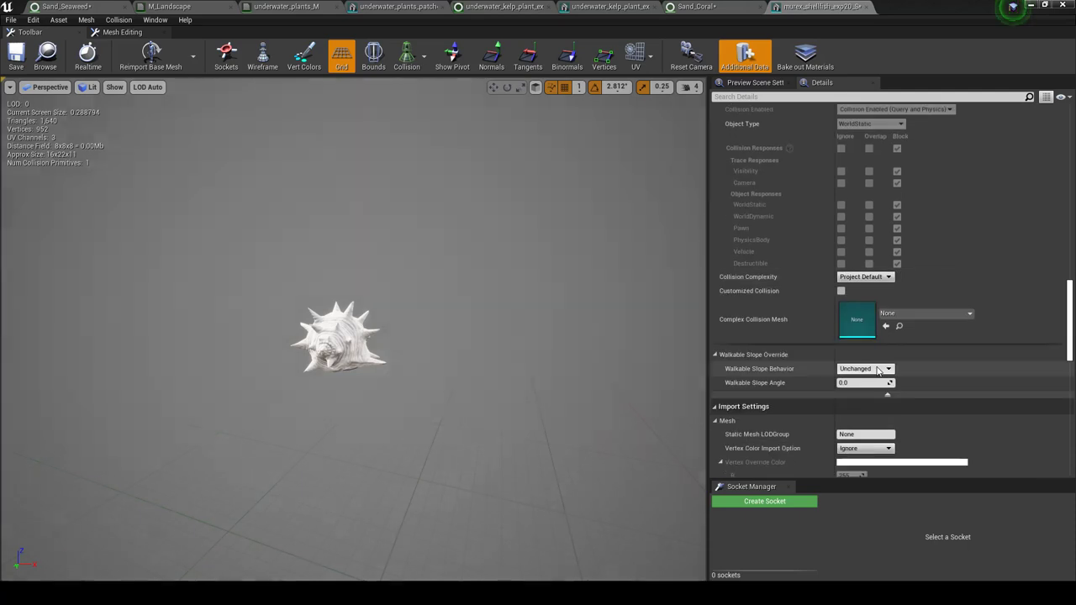
{"action": "scroll", "coordinate": [876, 362], "scroll_direction": "up", "scroll_amount": 4}
{"action": "scroll", "coordinate": [876, 358], "scroll_direction": "up", "scroll_amount": 10}
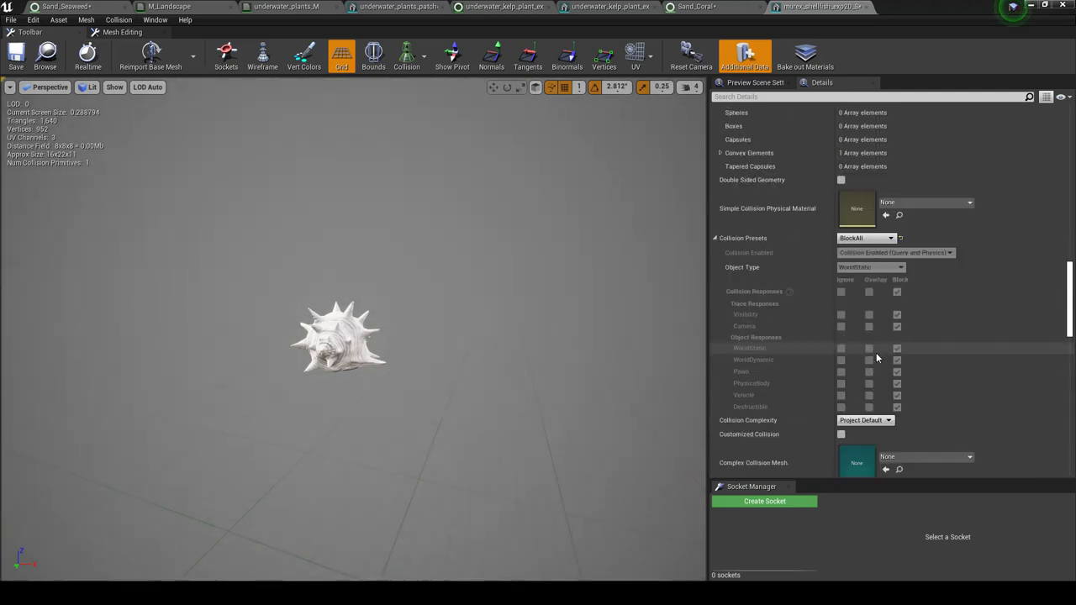
{"action": "scroll", "coordinate": [876, 352], "scroll_direction": "up", "scroll_amount": 9}
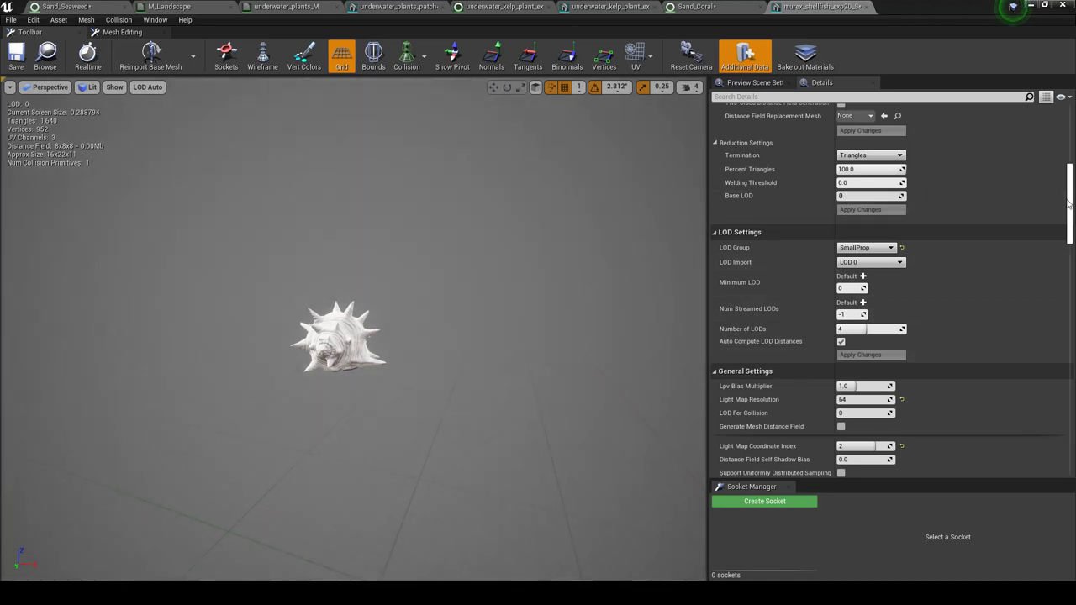
{"action": "scroll", "coordinate": [1016, 205], "scroll_direction": "down", "scroll_amount": 15}
{"action": "scroll", "coordinate": [893, 292], "scroll_direction": "down", "scroll_amount": 15}
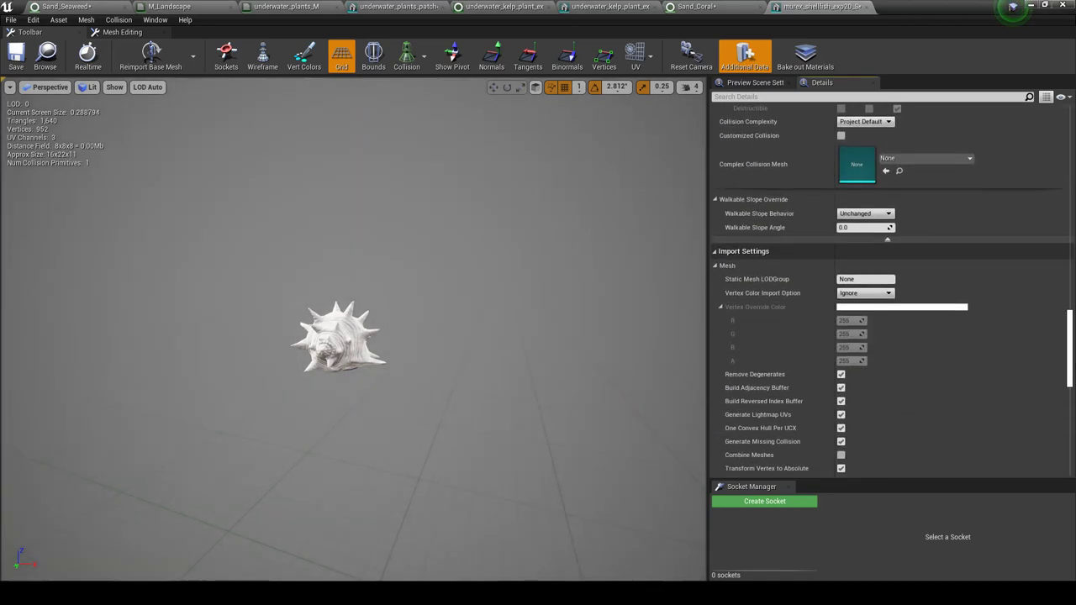
{"action": "left_click_drag", "start_coordinate": [1068, 432], "coordinate": [1071, 337]}
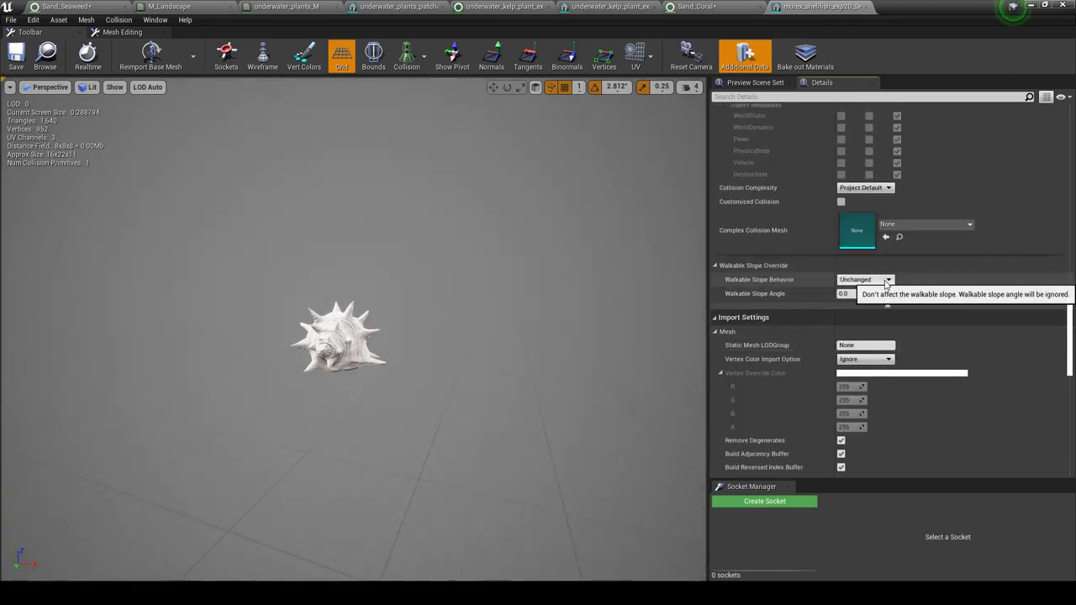
Step: Check the walkable slope behavior and collision complexity options of the shellfish mesh without choosing another one
{"action": "left_click", "coordinate": [886, 281]}
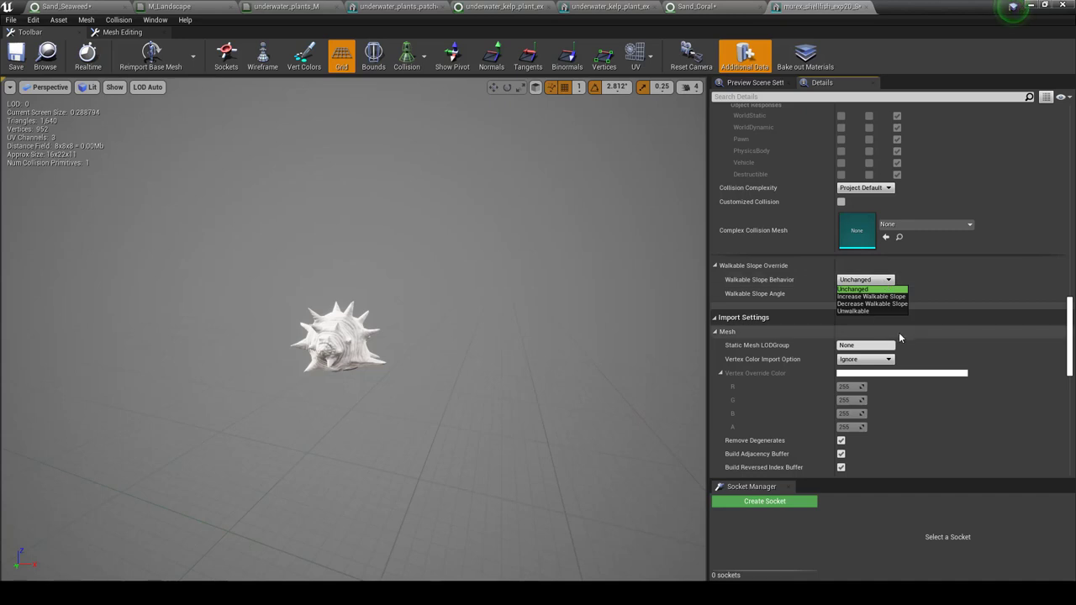
{"action": "scroll", "coordinate": [911, 321], "scroll_direction": "up", "scroll_amount": 2}
{"action": "left_click", "coordinate": [887, 278]}
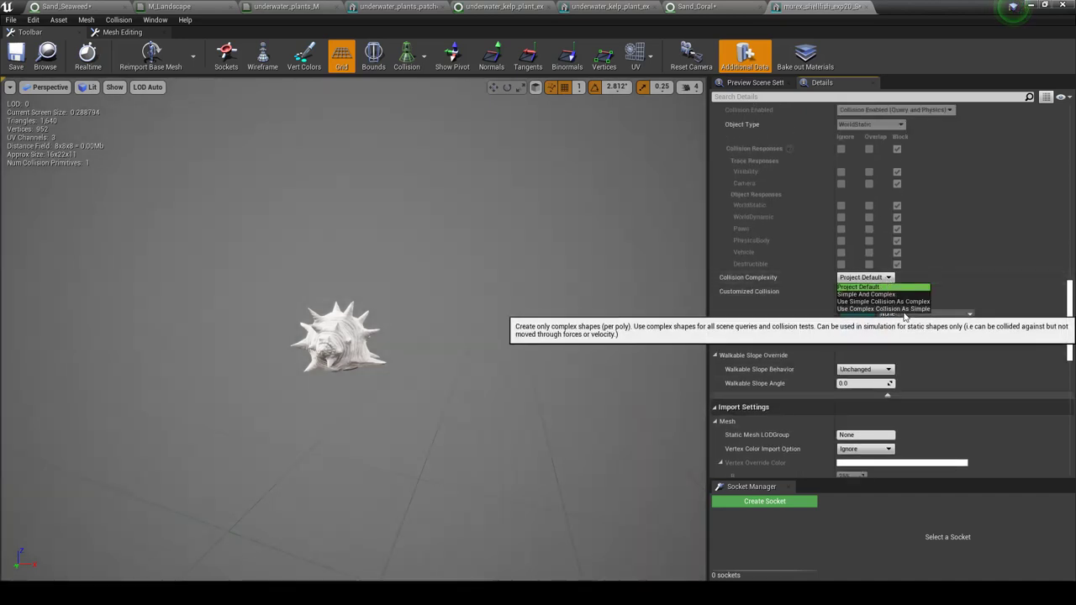
{"action": "left_click", "coordinate": [965, 269]}
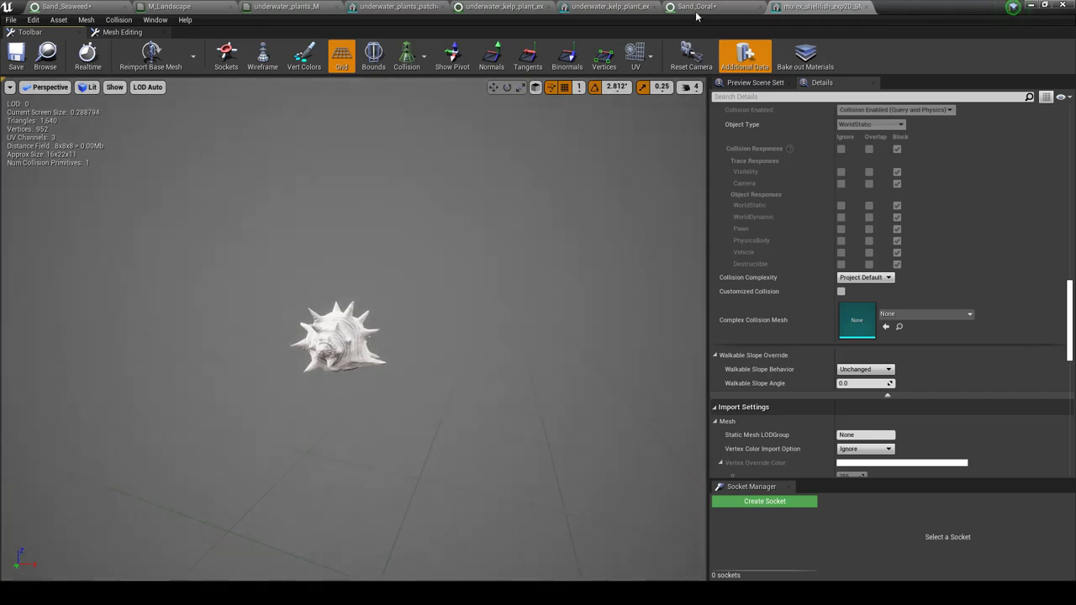
Step: Assign murex_shellfish_exp20_SM as the grass mesh of the new Sand_Coral variety, element 48
{"action": "left_click", "coordinate": [698, 7]}
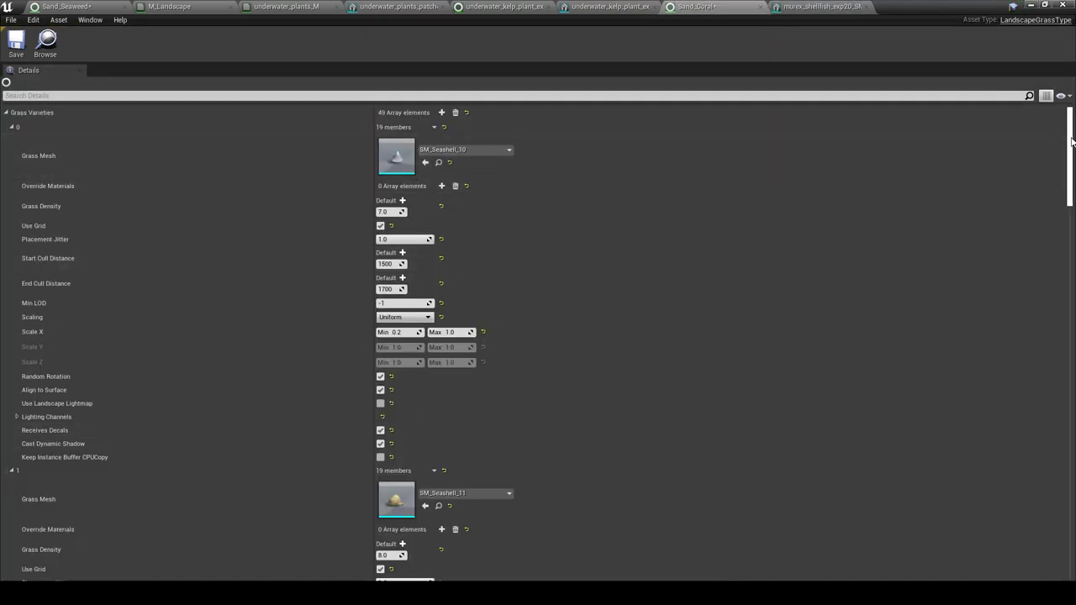
{"action": "left_click_drag", "start_coordinate": [1070, 141], "coordinate": [1069, 521]}
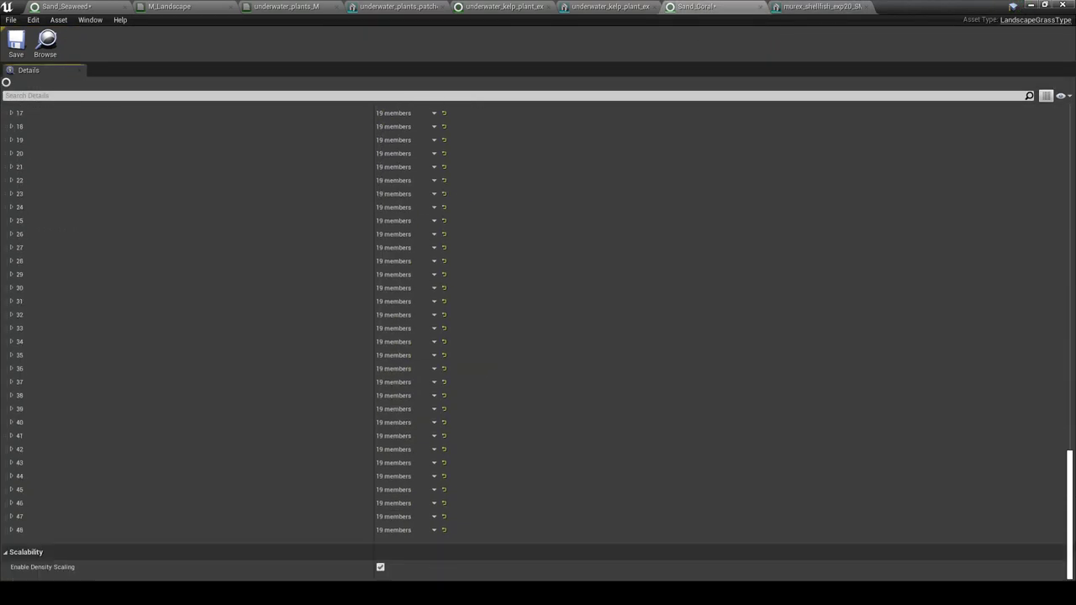
{"action": "left_click", "coordinate": [11, 529]}
{"action": "scroll", "coordinate": [370, 507], "scroll_direction": "down", "scroll_amount": 2}
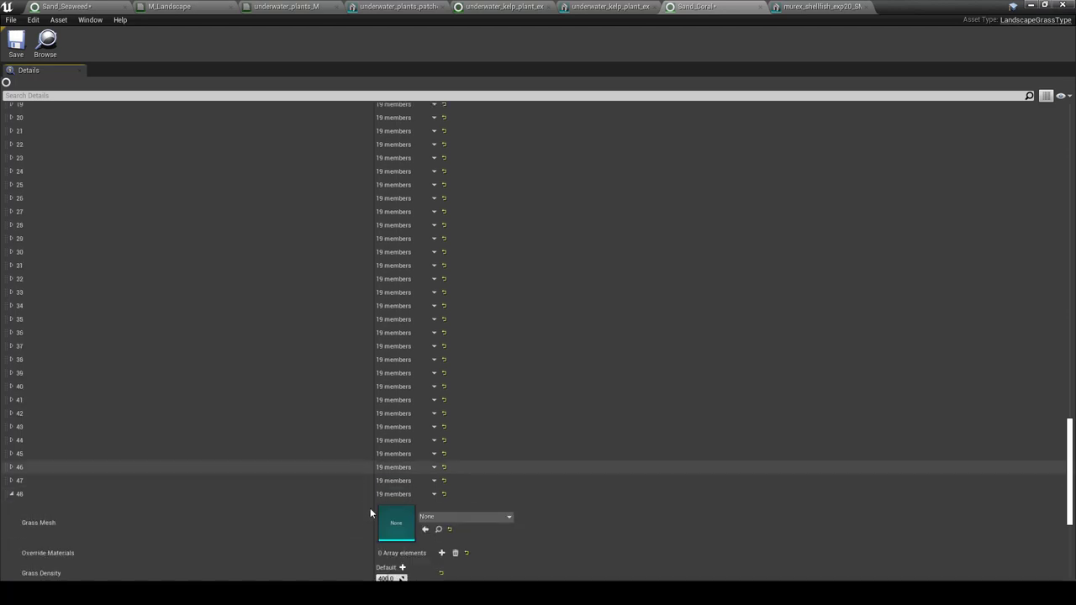
{"action": "left_click", "coordinate": [1050, 5]}
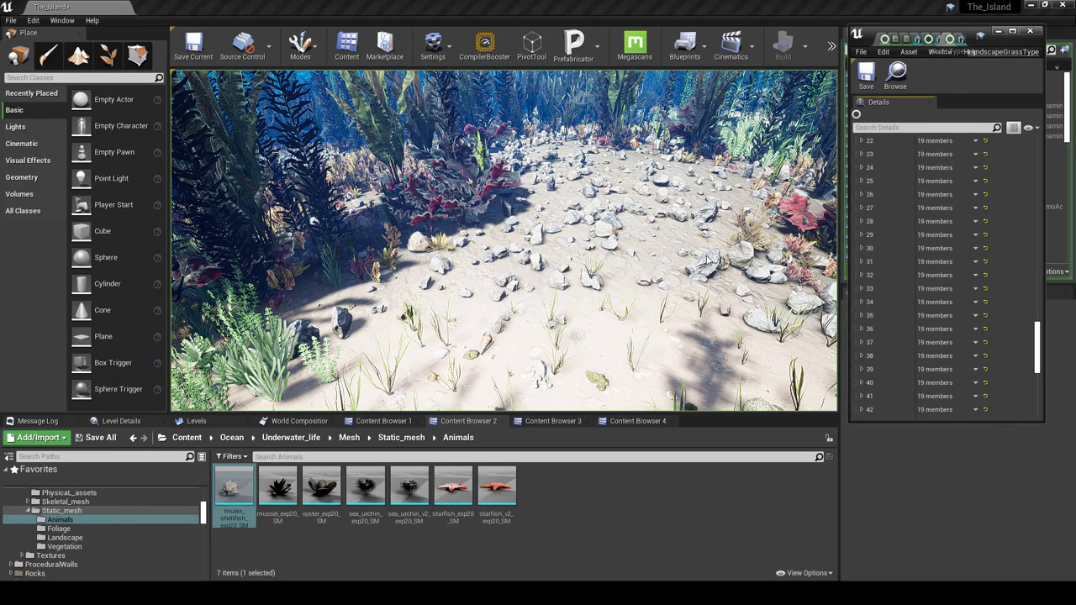
{"action": "scroll", "coordinate": [1041, 348], "scroll_direction": "down", "scroll_amount": 5}
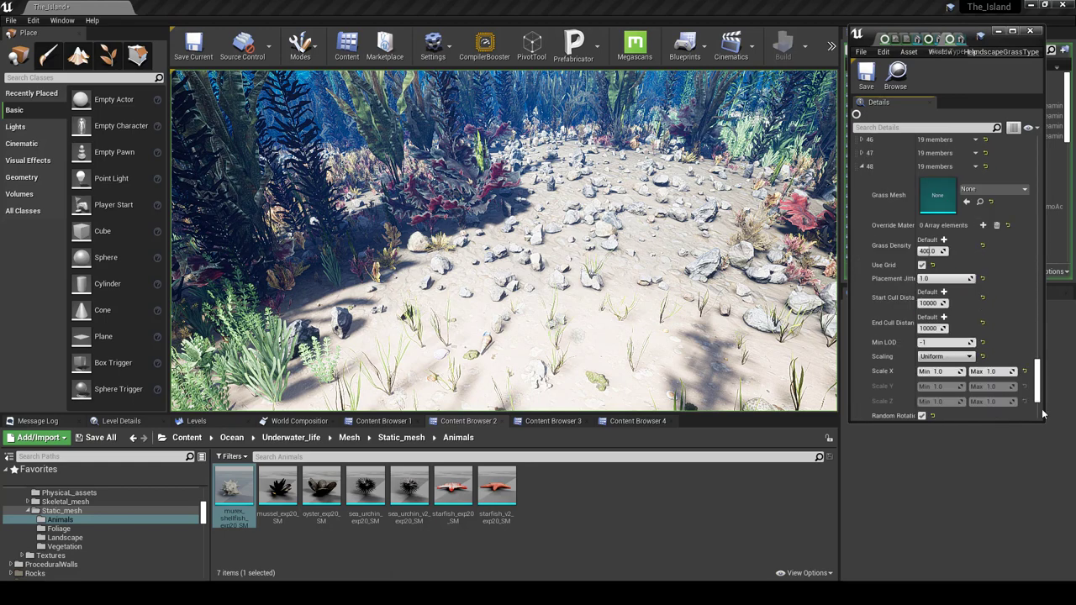
{"action": "scroll", "coordinate": [901, 328], "scroll_direction": "up", "scroll_amount": 4}
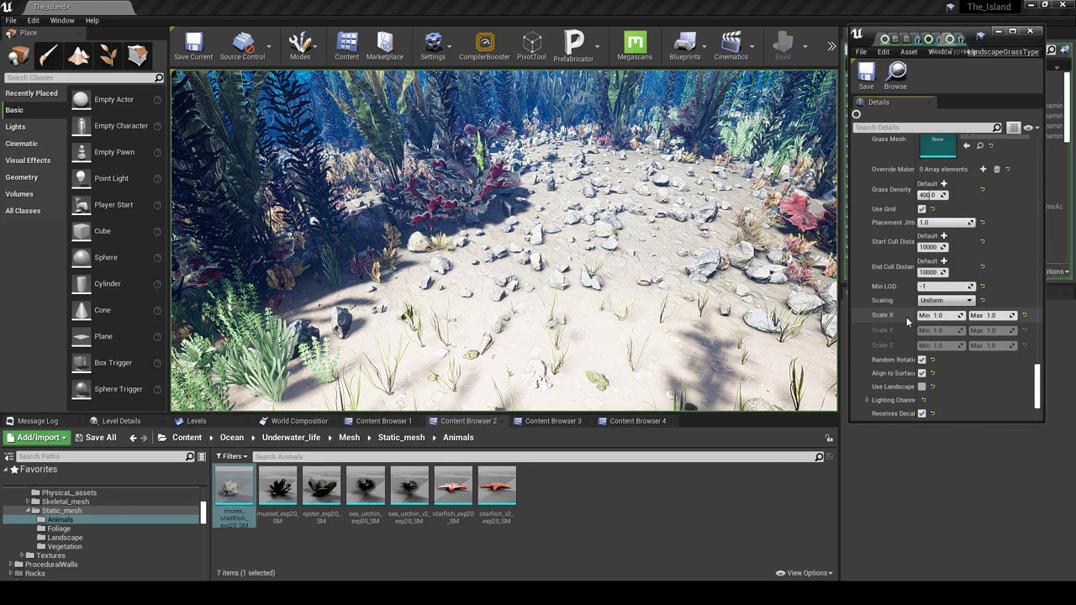
{"action": "left_click", "coordinate": [243, 492]}
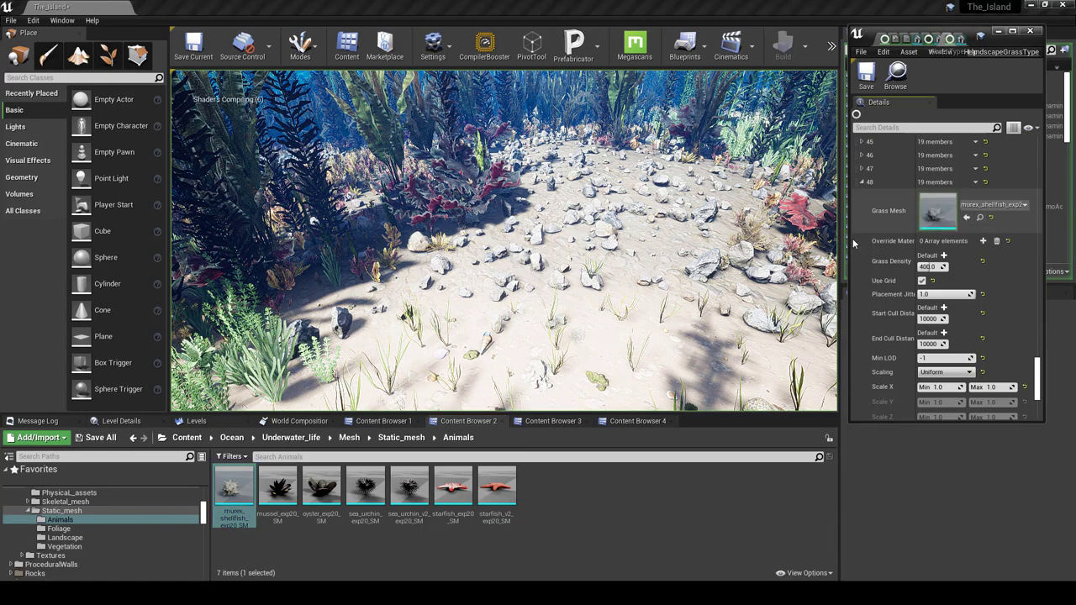
Step: Check the scattered shellfish in play, stop the session, and reduce the shellfish variety's grass density
{"action": "left_click", "coordinate": [504, 242]}
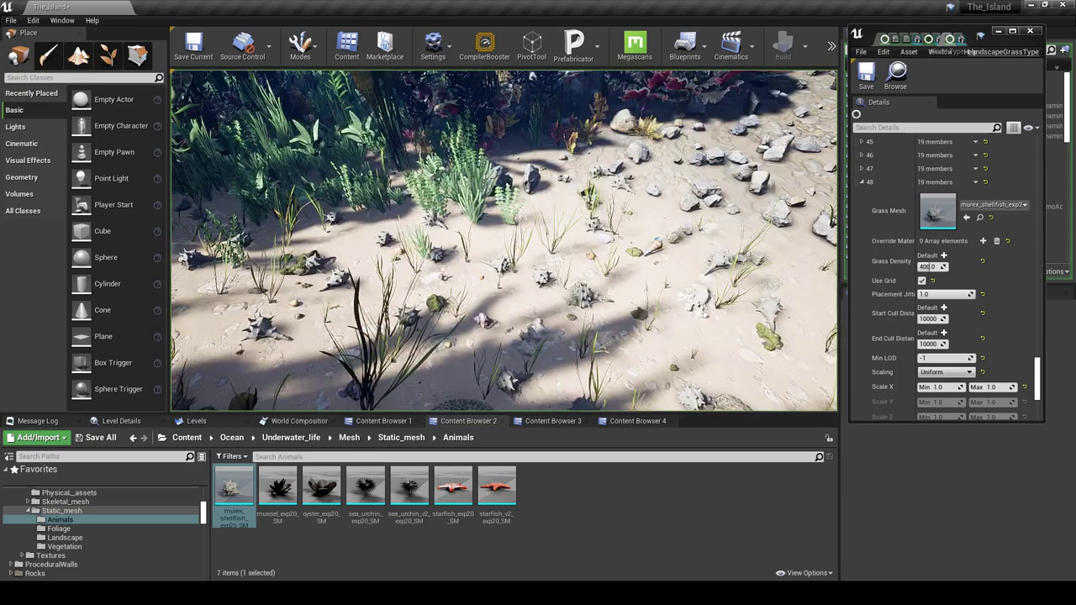
{"action": "key", "text": "Escape"}
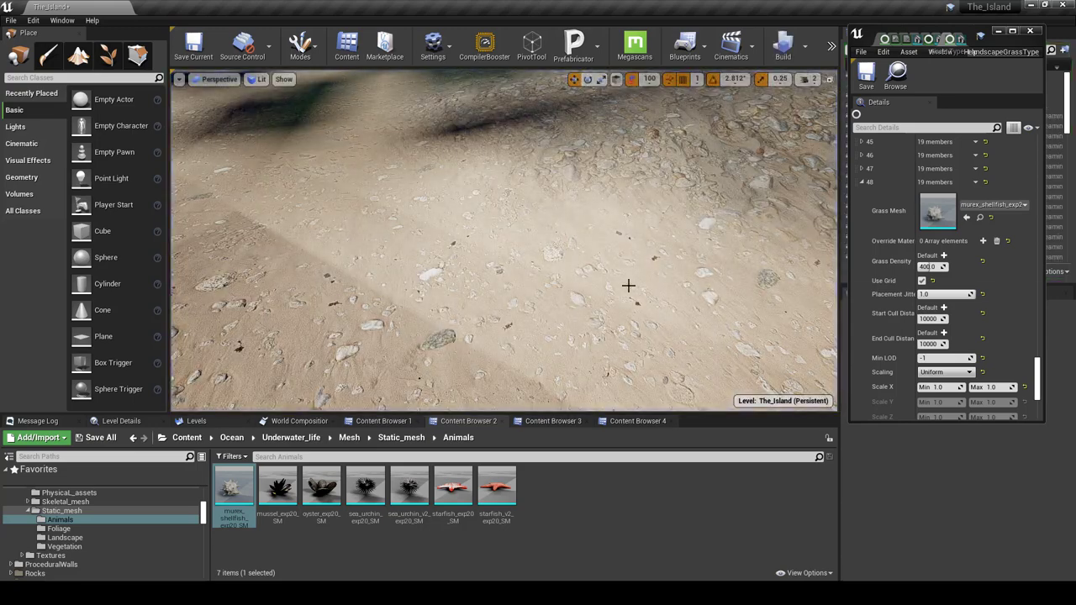
{"action": "left_click", "coordinate": [928, 266]}
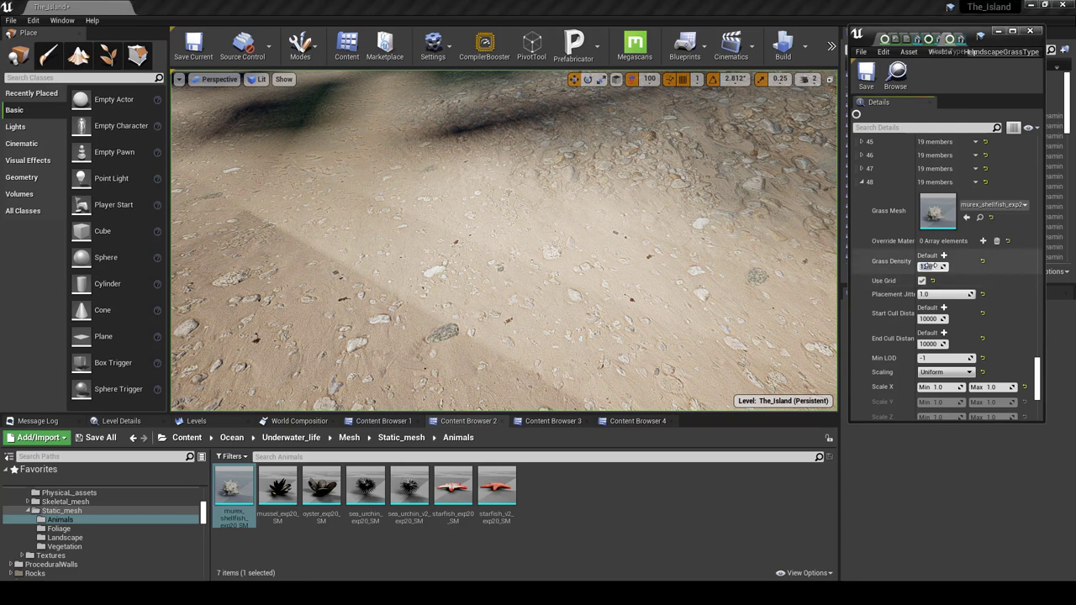
Step: Expand Sand_Coral varieties 47, 38 and 28 to compare their grass density, cull distance and scale settings
{"action": "left_click", "coordinate": [861, 181]}
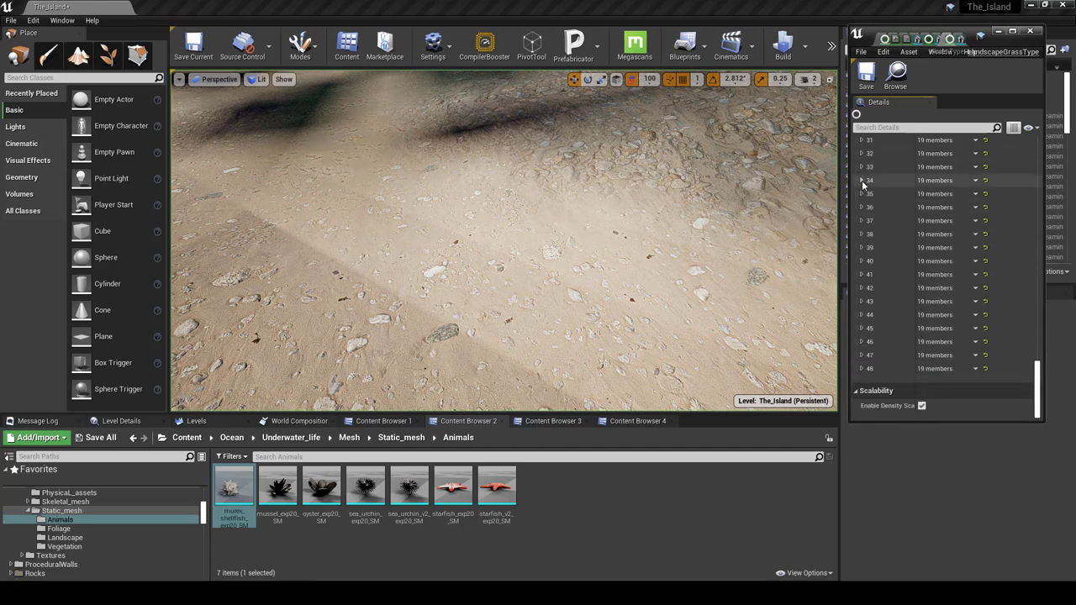
{"action": "left_click", "coordinate": [861, 369]}
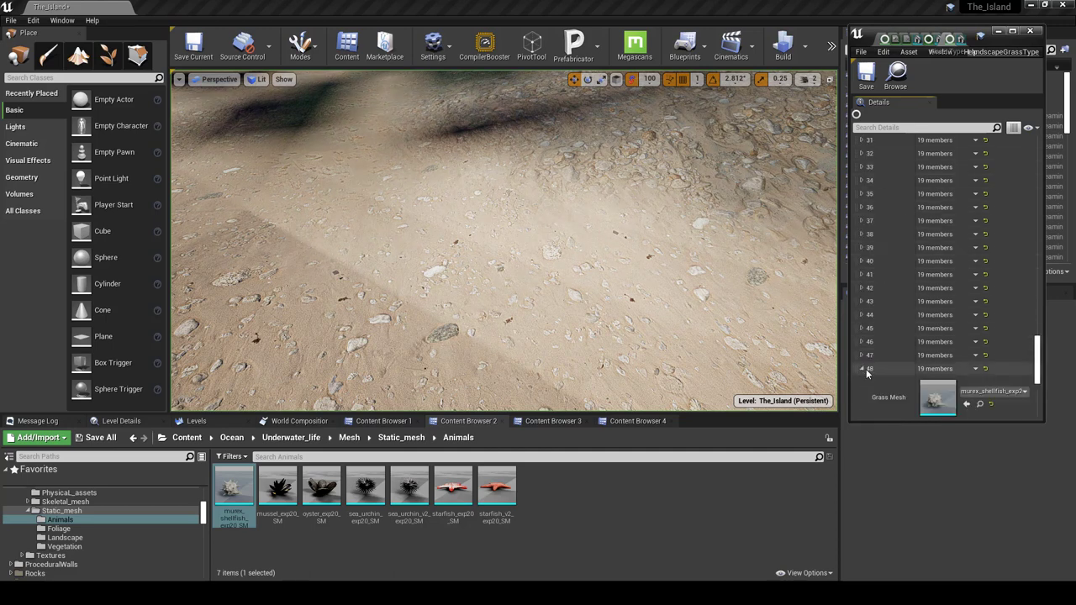
{"action": "left_click", "coordinate": [861, 356]}
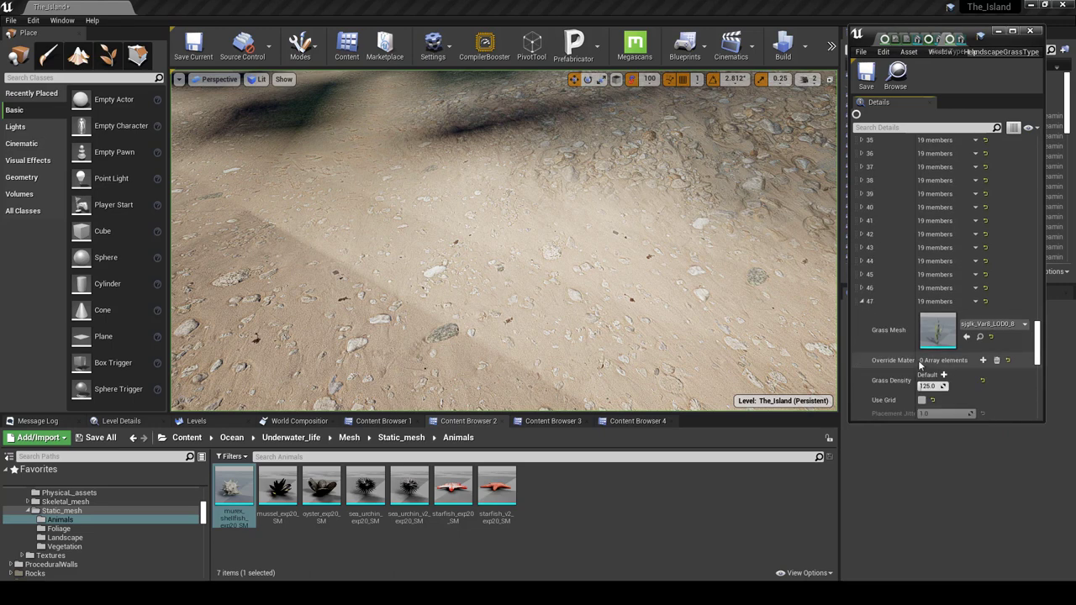
{"action": "scroll", "coordinate": [933, 353], "scroll_direction": "down", "scroll_amount": 2}
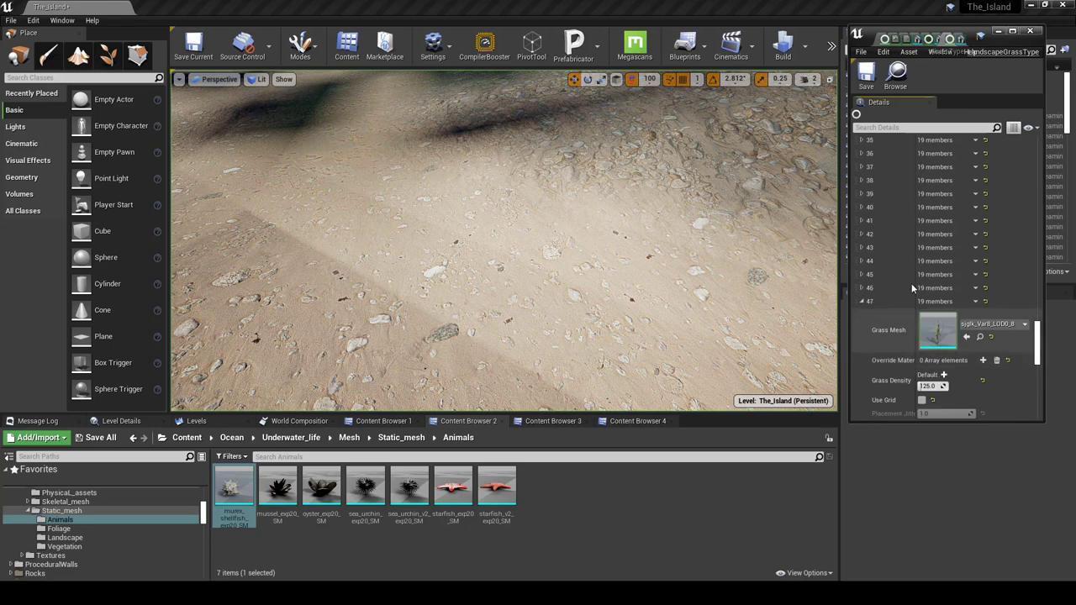
{"action": "left_click", "coordinate": [862, 221]}
{"action": "left_click", "coordinate": [864, 181]}
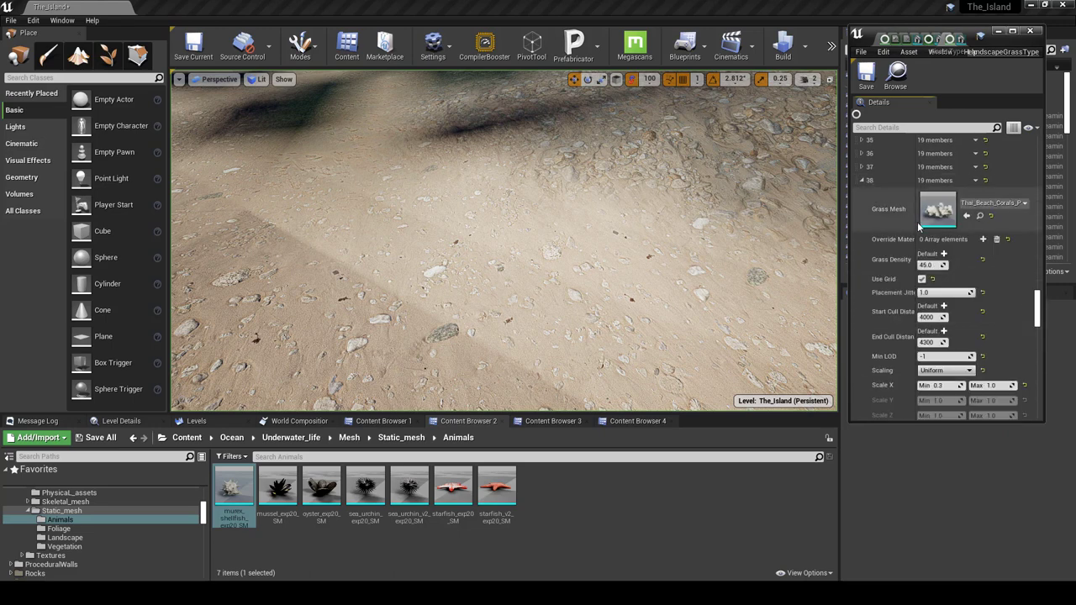
{"action": "scroll", "coordinate": [881, 195], "scroll_direction": "up", "scroll_amount": 3}
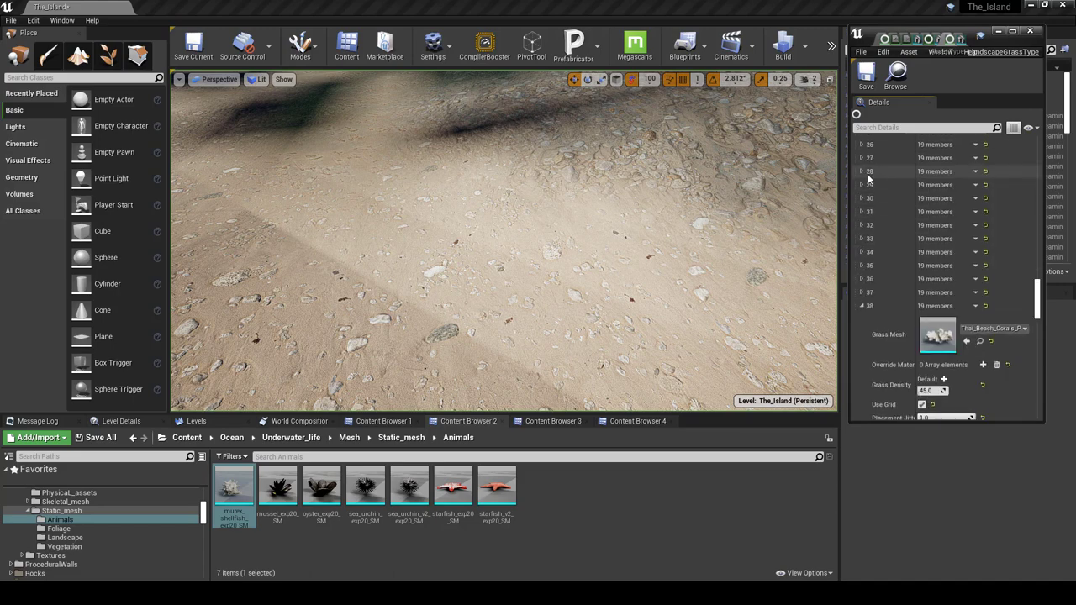
{"action": "left_click", "coordinate": [862, 172]}
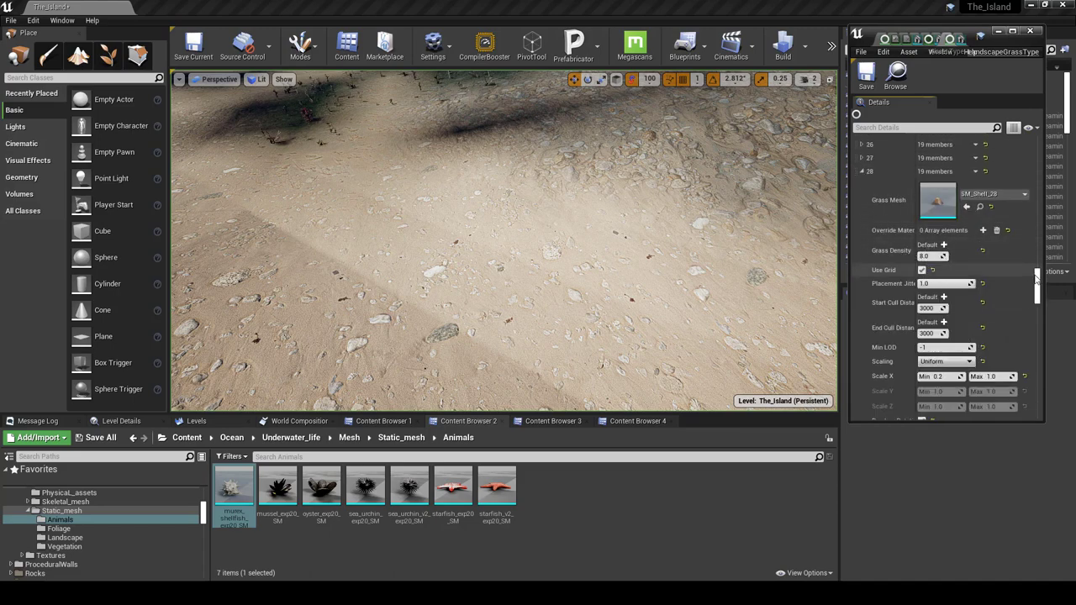
Step: Return to the murex shellfish variety, element 48, and enter a new grass density
{"action": "scroll", "coordinate": [1000, 336], "scroll_direction": "down", "scroll_amount": 8}
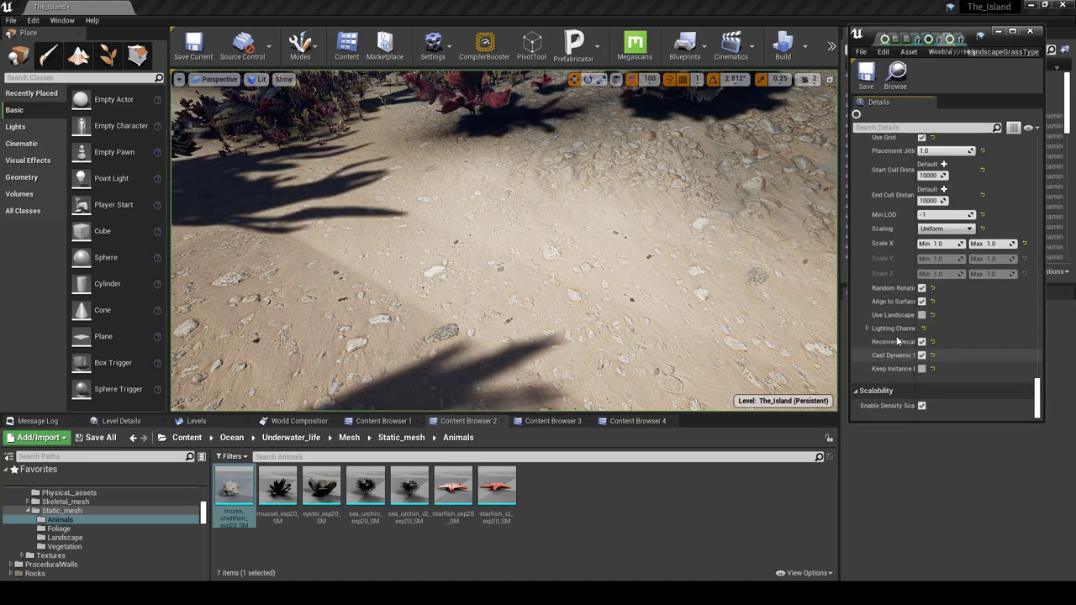
{"action": "scroll", "coordinate": [916, 337], "scroll_direction": "up", "scroll_amount": 2}
{"action": "scroll", "coordinate": [929, 265], "scroll_direction": "down", "scroll_amount": 6}
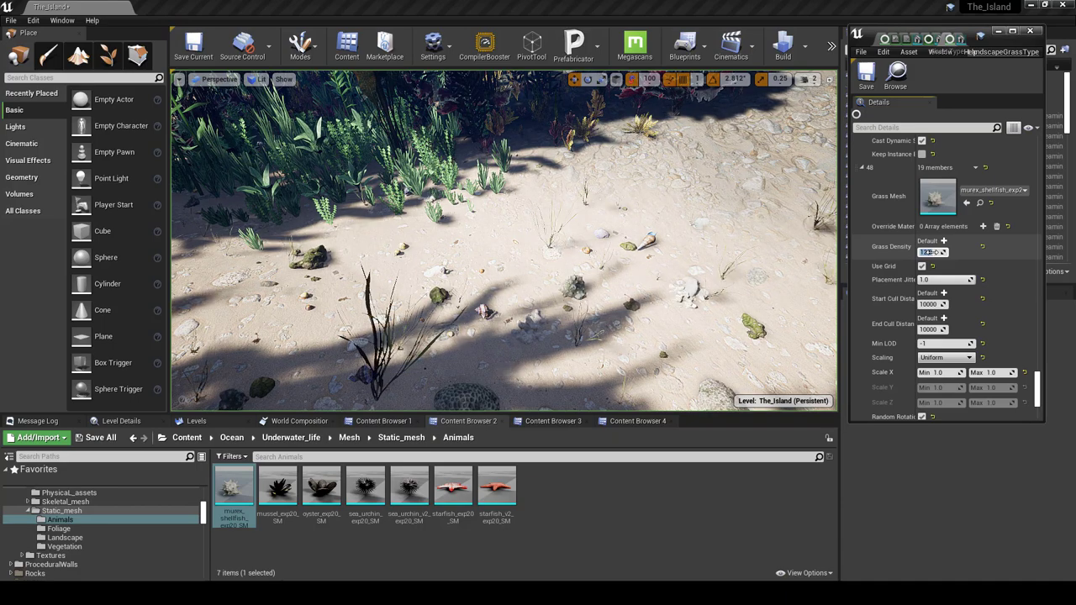
Step: Examine how the murex shellfish are scattered over the sandy seabed in a full-screen viewport
{"action": "key", "text": "w"}
{"action": "right_click_drag", "start_coordinate": [690, 182], "coordinate": [612, 227]}
{"action": "key", "text": "w"}
{"action": "right_click_drag", "start_coordinate": [479, 276], "coordinate": [428, 270]}
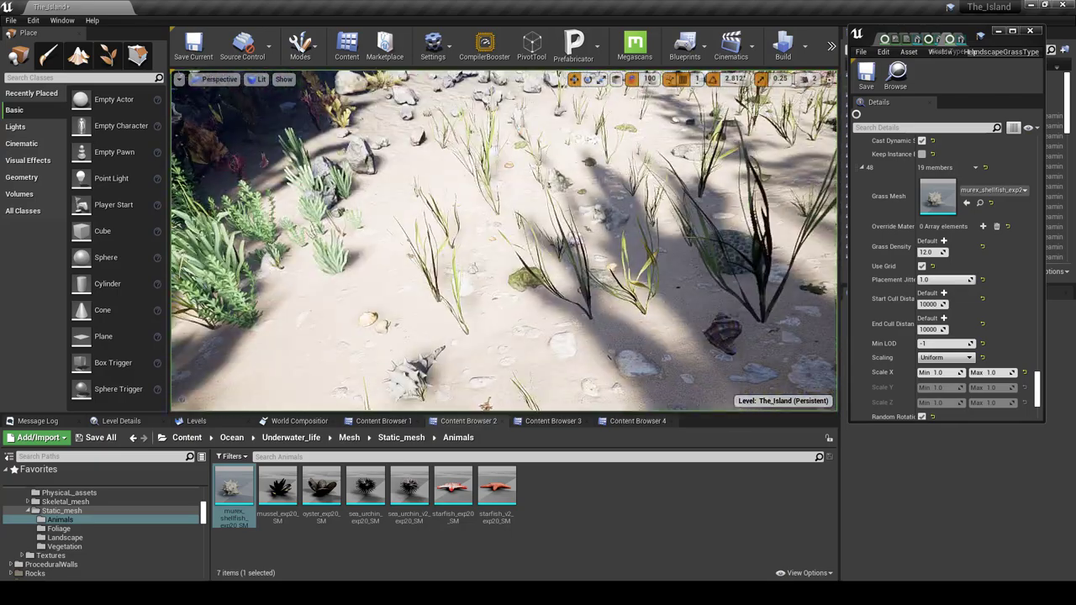
{"action": "key", "text": "F11"}
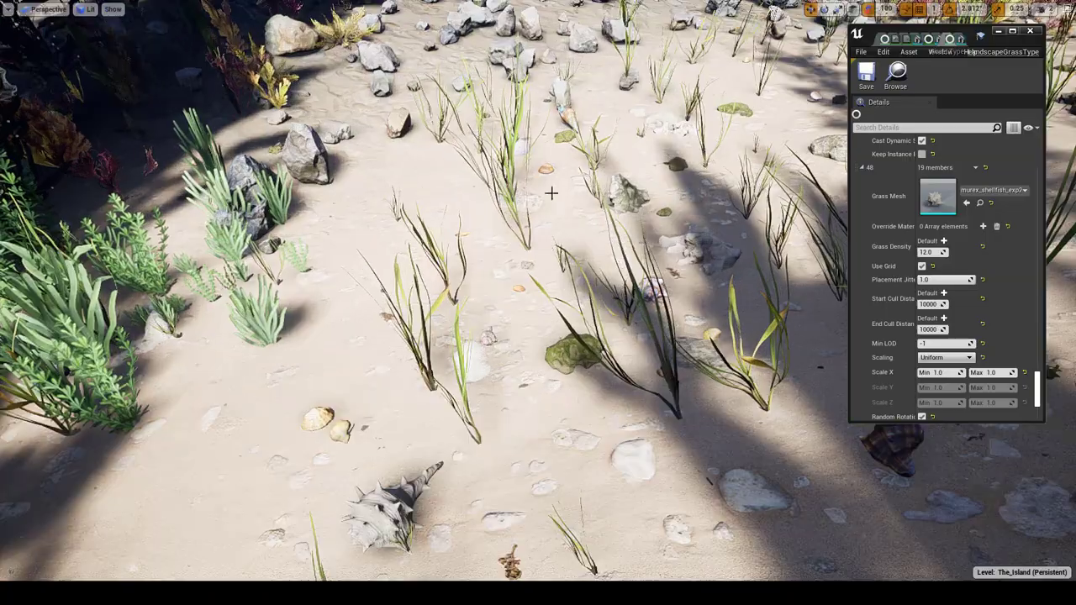
{"action": "right_click_drag", "start_coordinate": [640, 244], "coordinate": [428, 333]}
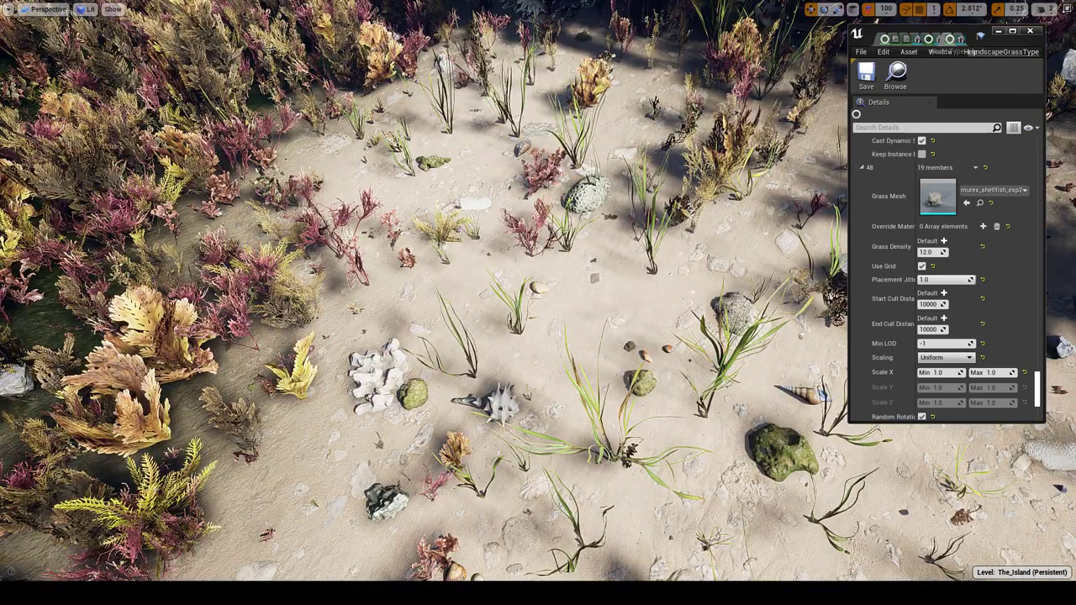
{"action": "right_click_drag", "start_coordinate": [624, 289], "coordinate": [624, 293]}
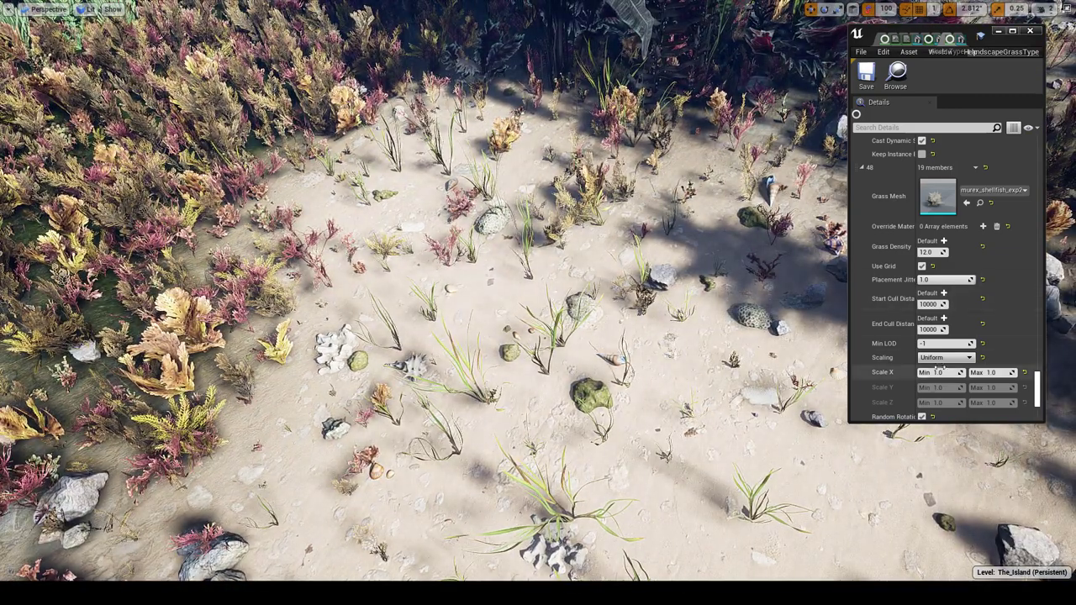
Step: Set the murex shellfish variety's density to 9, cull distances to 500 and 1600, and minimum Scale X to 0.2, and save the grass type
{"action": "left_click", "coordinate": [933, 253]}
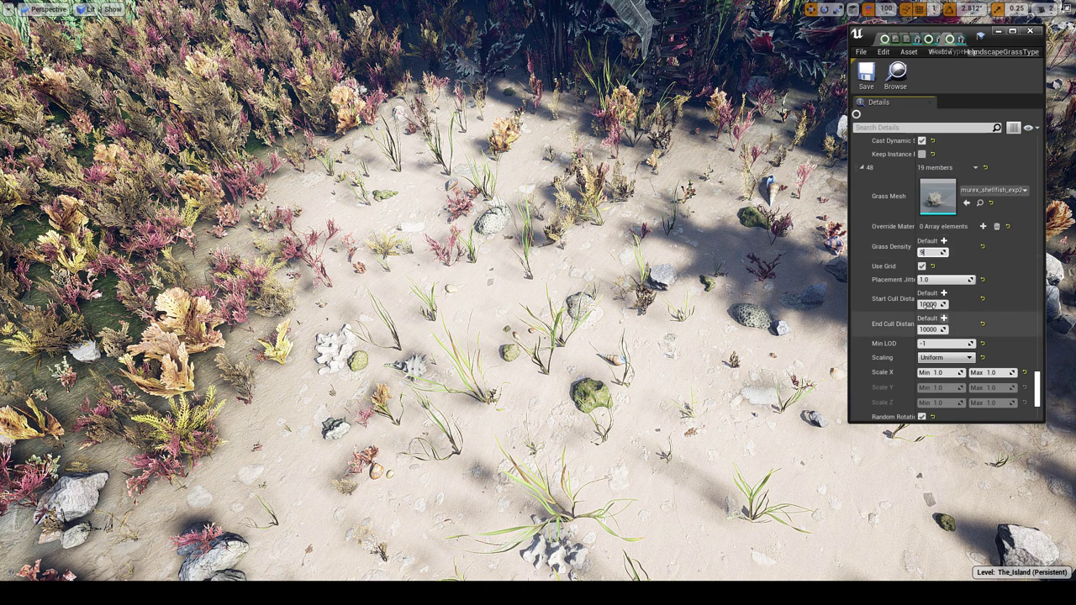
{"action": "key", "text": "Return"}
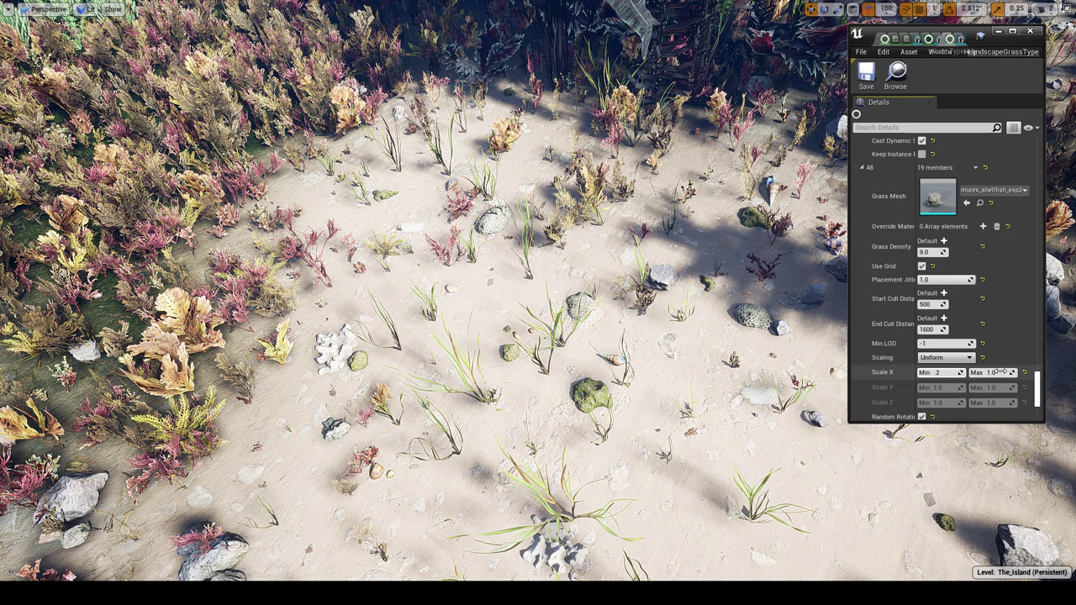
{"action": "key", "text": "Tab"}
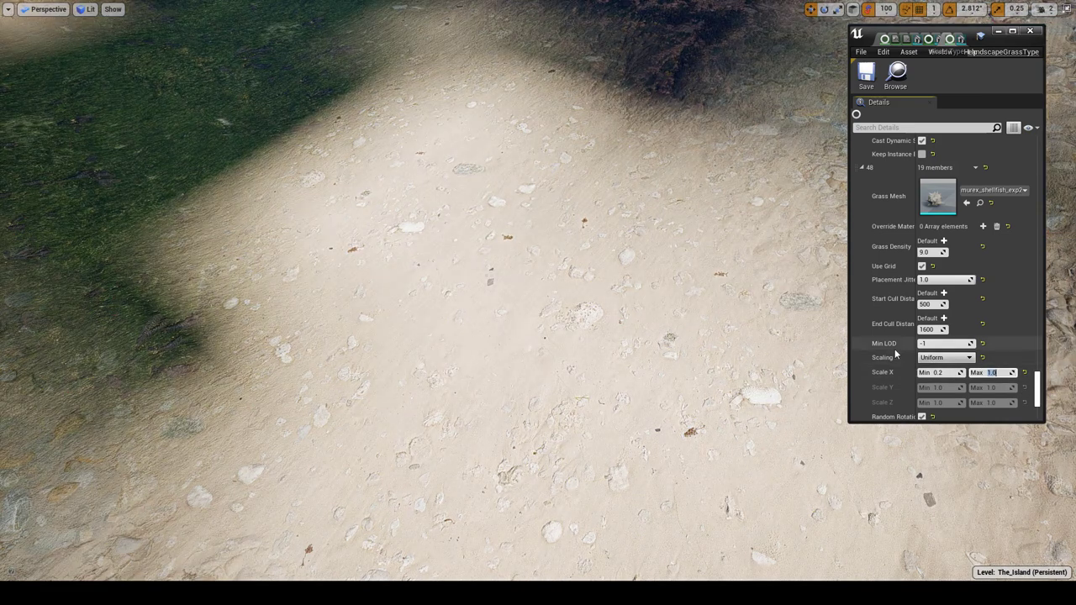
{"action": "scroll", "coordinate": [895, 349], "scroll_direction": "down", "scroll_amount": 3}
{"action": "scroll", "coordinate": [895, 351], "scroll_direction": "down", "scroll_amount": 1}
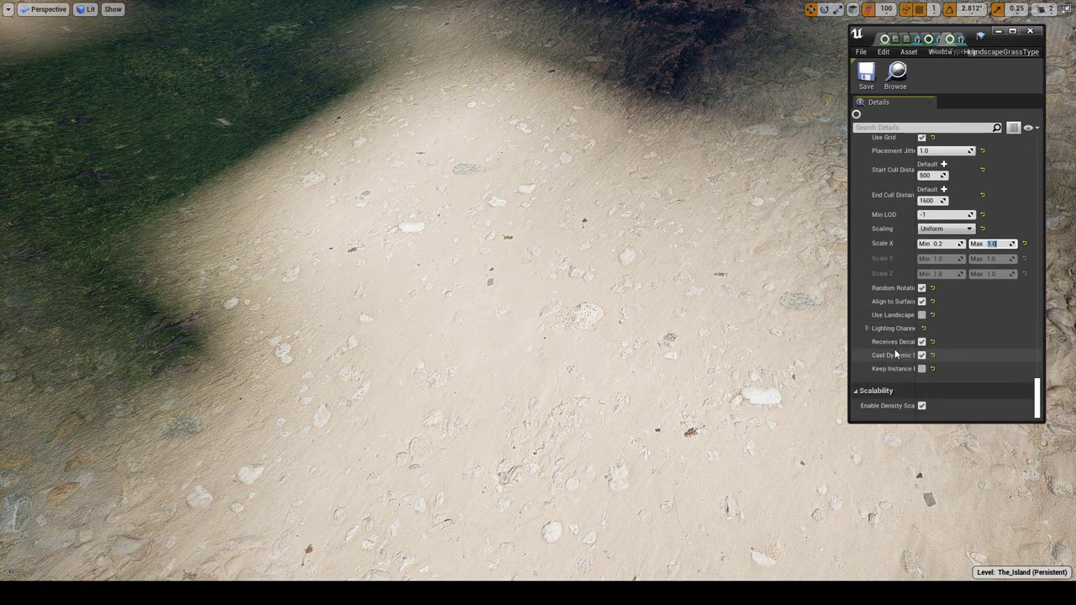
{"action": "left_click", "coordinate": [866, 75]}
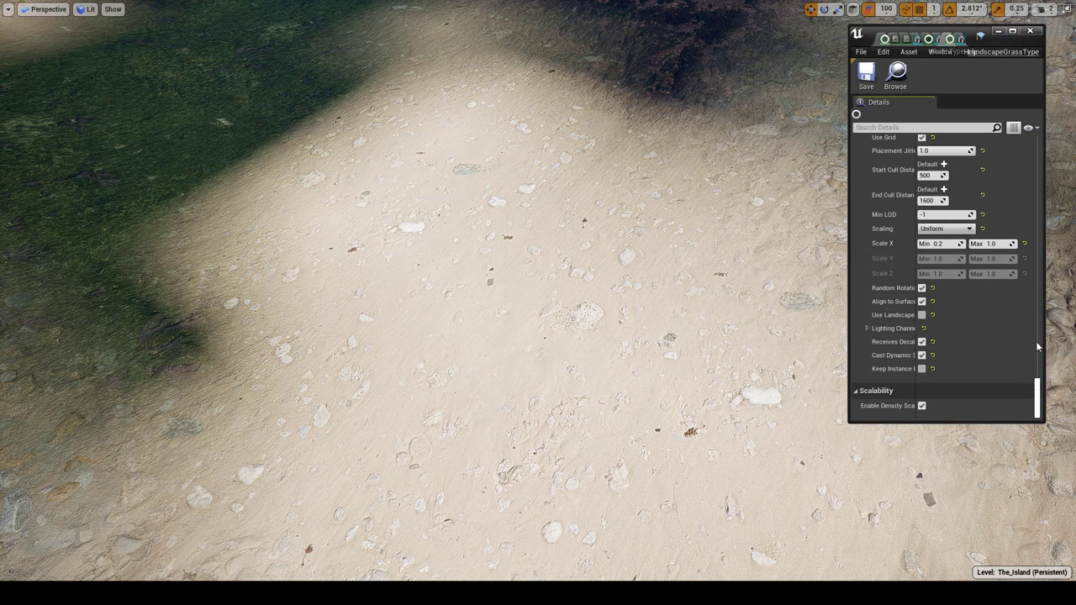
Step: Add four new elements to the Grass Varieties array, with the mussel_exp20_SM mesh selected among the Animals assets
{"action": "left_click_drag", "start_coordinate": [1035, 385], "coordinate": [1035, 83]}
{"action": "key", "text": "F11"}
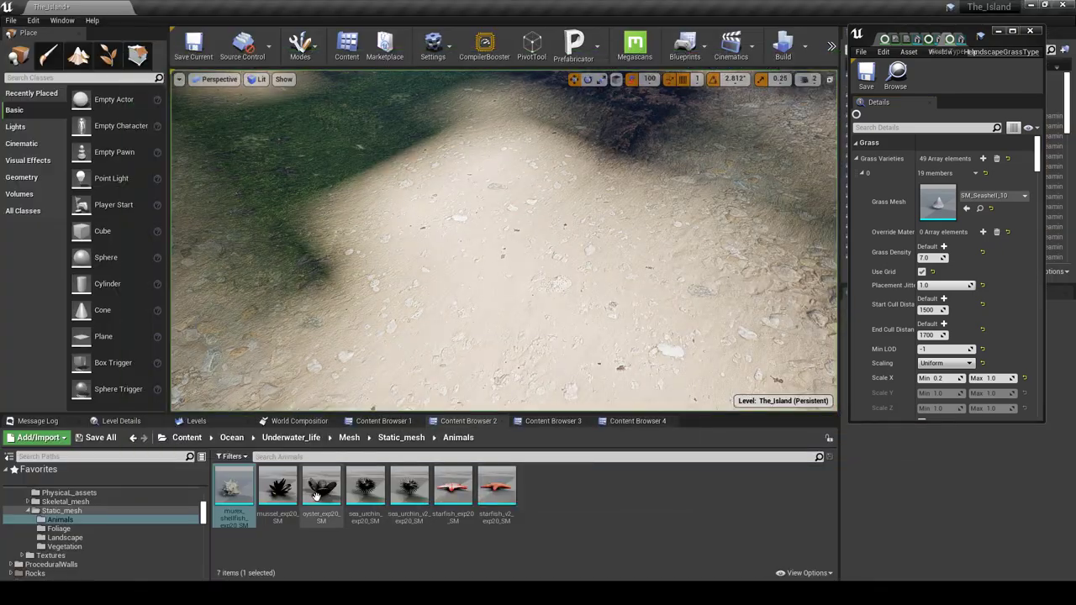
{"action": "left_click", "coordinate": [280, 488]}
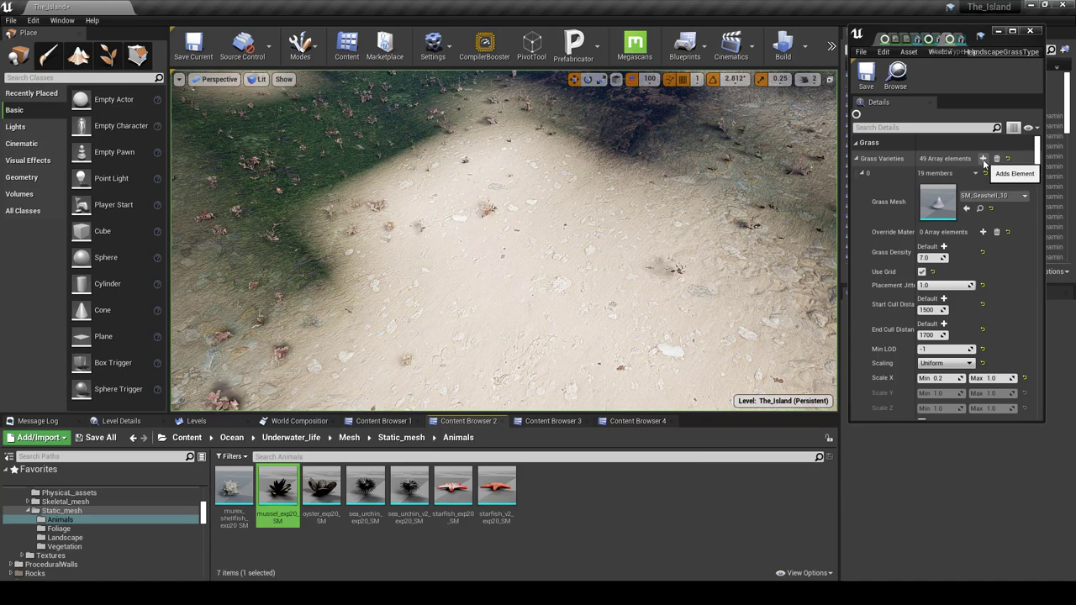
{"action": "left_click", "coordinate": [983, 160]}
{"action": "left_click", "coordinate": [985, 160]}
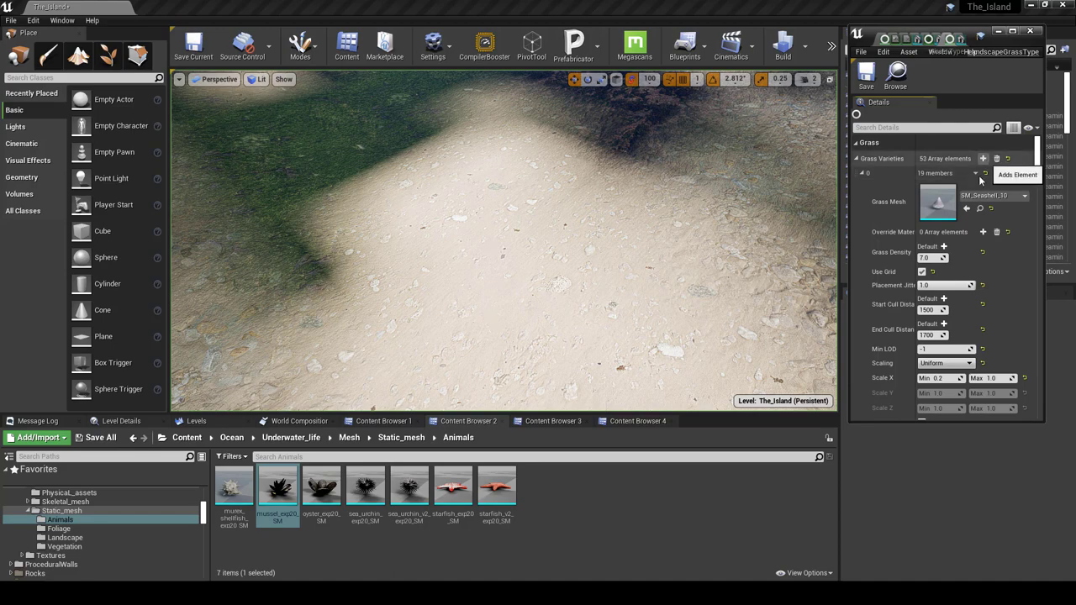
{"action": "left_click", "coordinate": [984, 159]}
Step: Expand grass variety 49 and assign mussel_exp20_SM as its grass mesh
{"action": "scroll", "coordinate": [1038, 215], "scroll_direction": "down", "scroll_amount": 10}
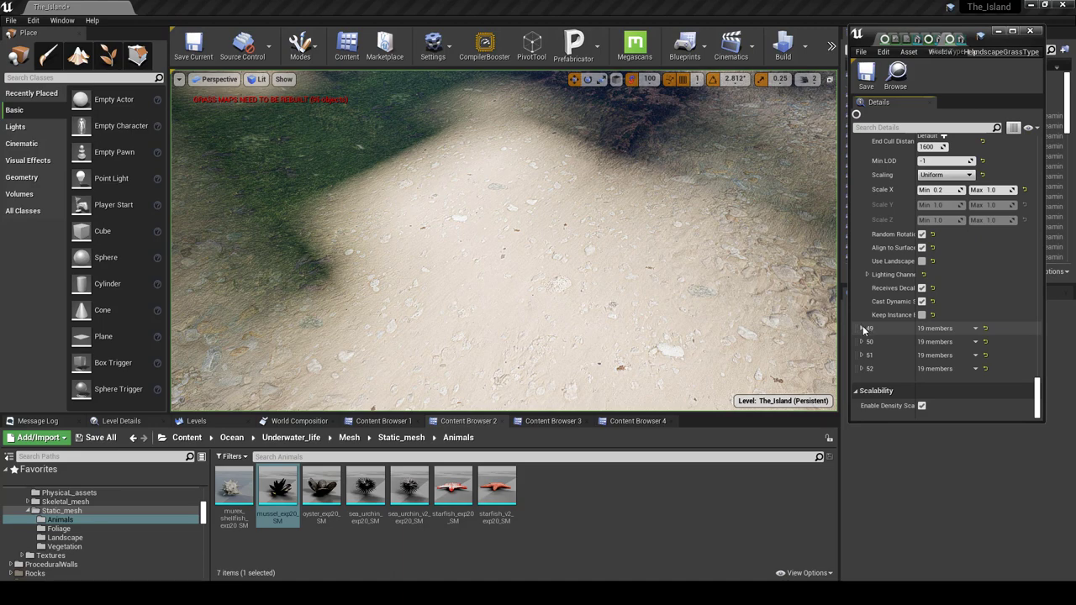
{"action": "left_click", "coordinate": [863, 329]}
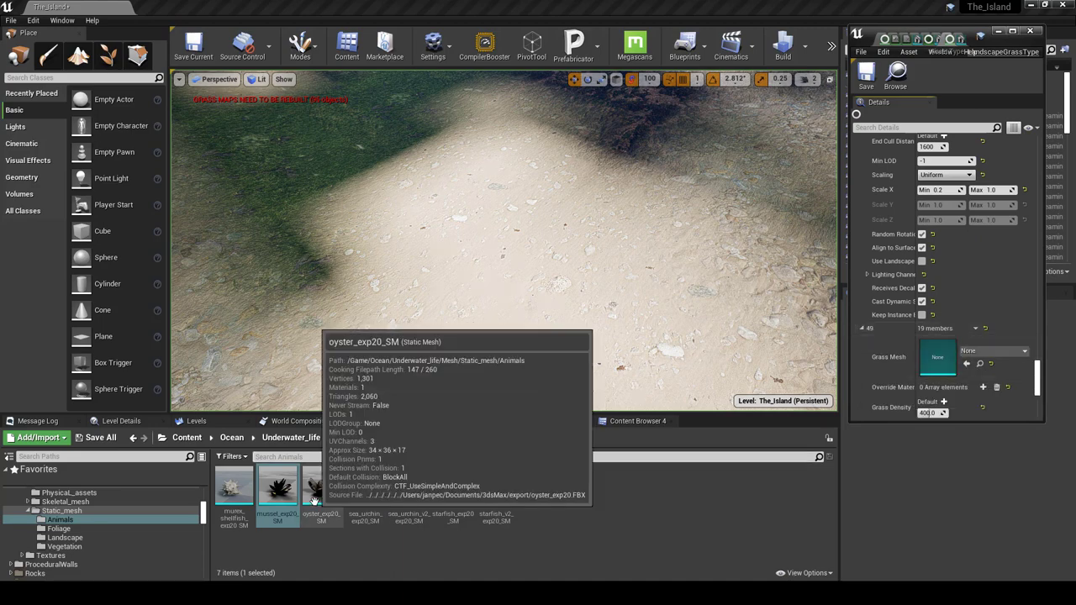
{"action": "left_click", "coordinate": [966, 365]}
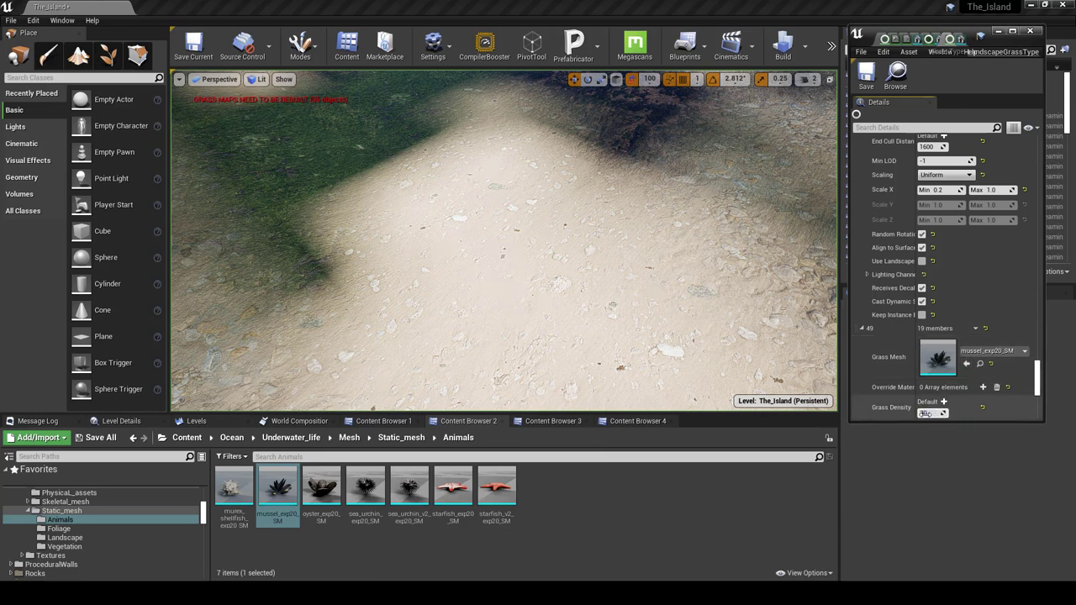
Step: Give the mussel variety a grass density of 30, a start cull distance of 1000 and an end cull distance of 3500
{"action": "scroll", "coordinate": [924, 403], "scroll_direction": "down", "scroll_amount": 3}
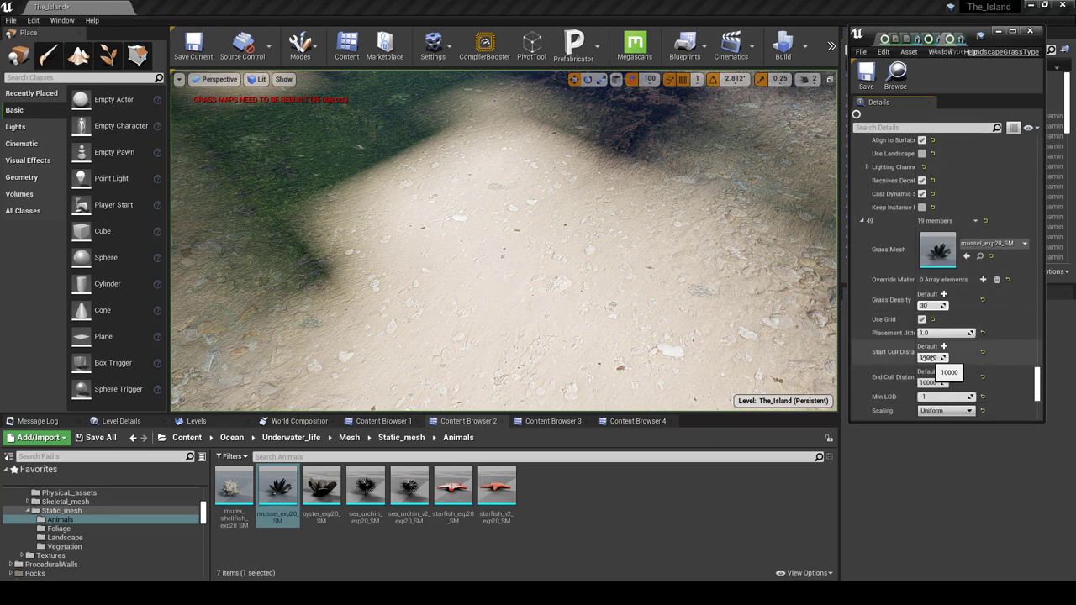
{"action": "left_click", "coordinate": [928, 357]}
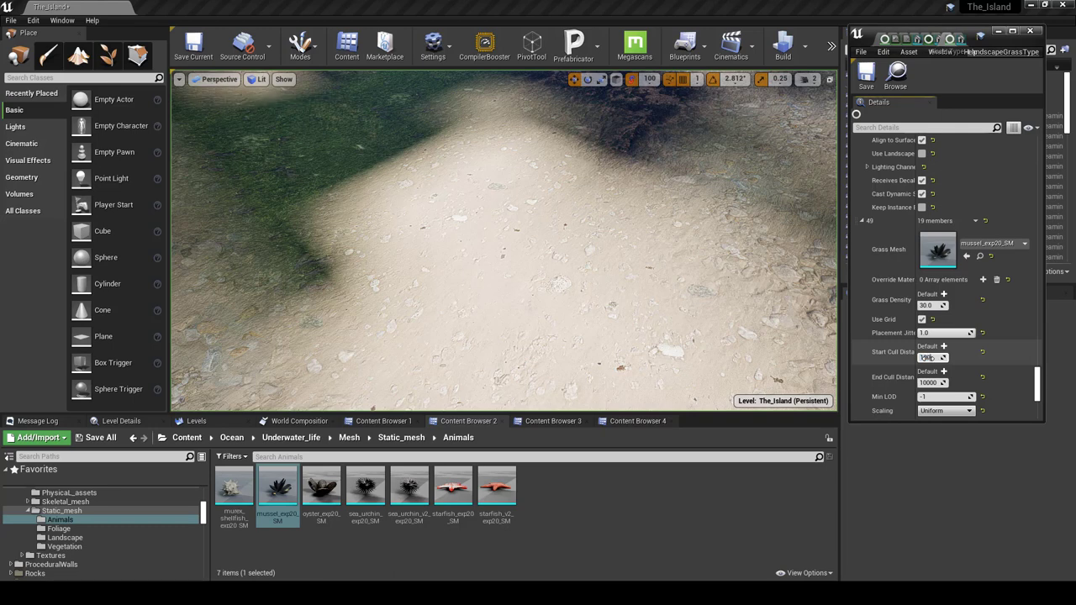
{"action": "left_click", "coordinate": [933, 382]}
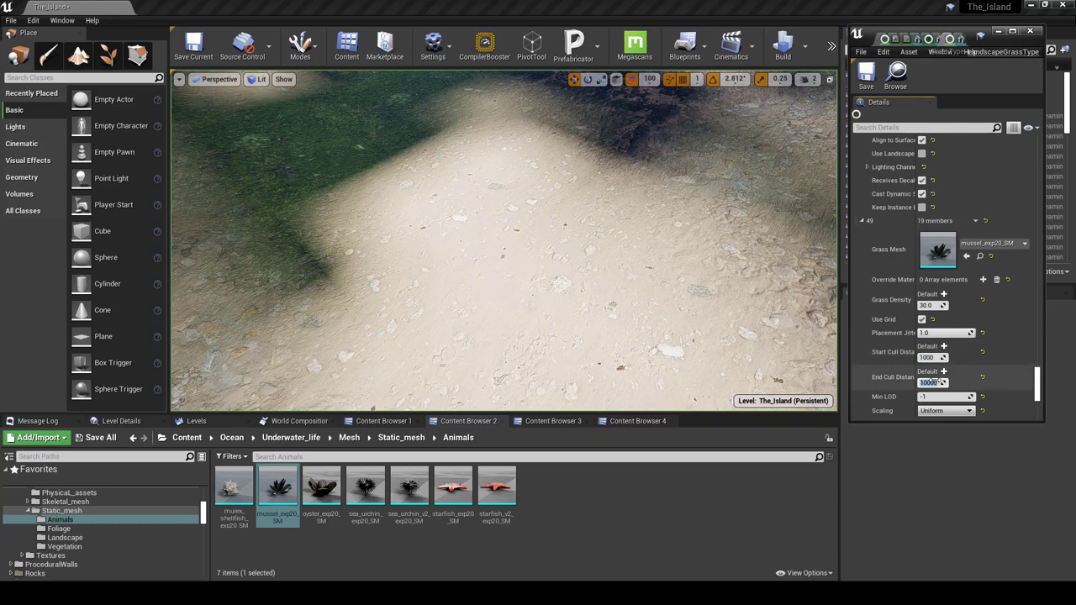
{"action": "type", "text": "35"}
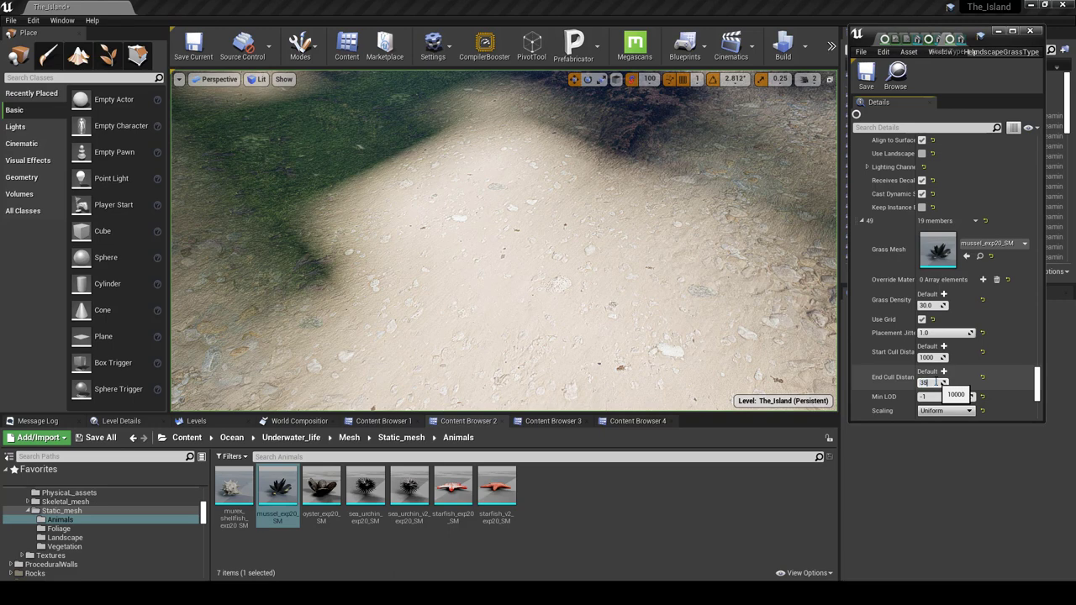
{"action": "type", "text": "00"}
Step: Set the mussel variety's minimum Scale X to 0.2
{"action": "scroll", "coordinate": [927, 383], "scroll_direction": "down", "scroll_amount": 3}
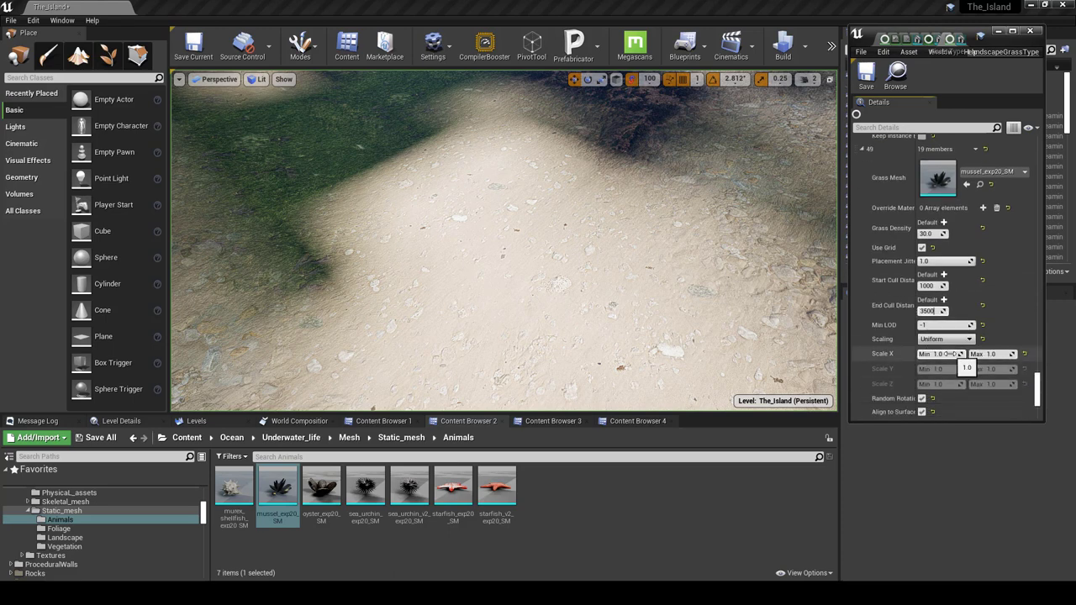
{"action": "left_click", "coordinate": [951, 354]}
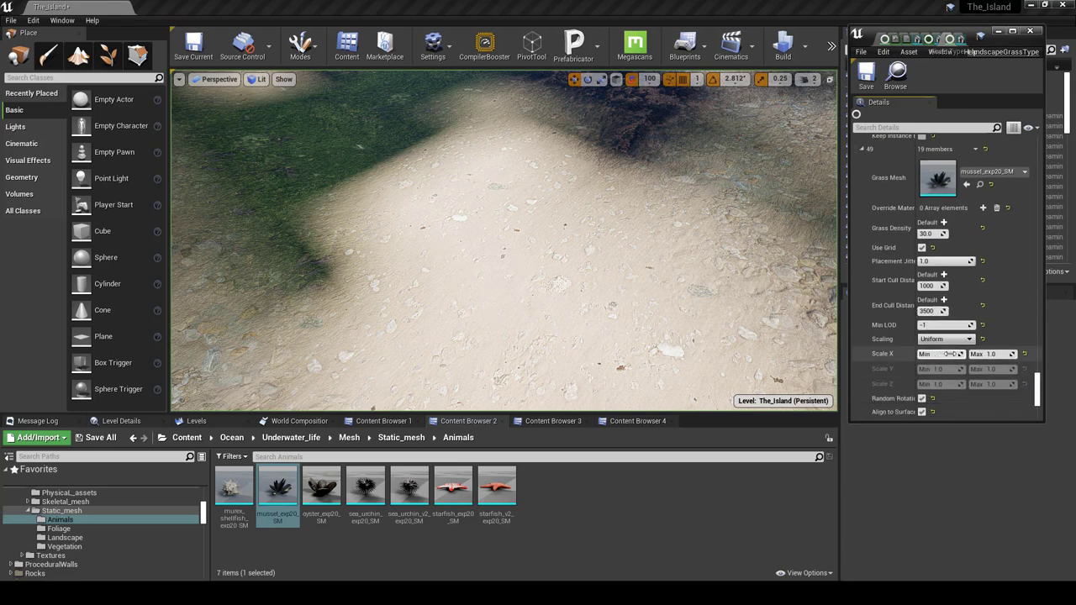
{"action": "type", "text": "2"}
{"action": "scroll", "coordinate": [866, 344], "scroll_direction": "down", "scroll_amount": 4}
{"action": "scroll", "coordinate": [859, 340], "scroll_direction": "down", "scroll_amount": 2}
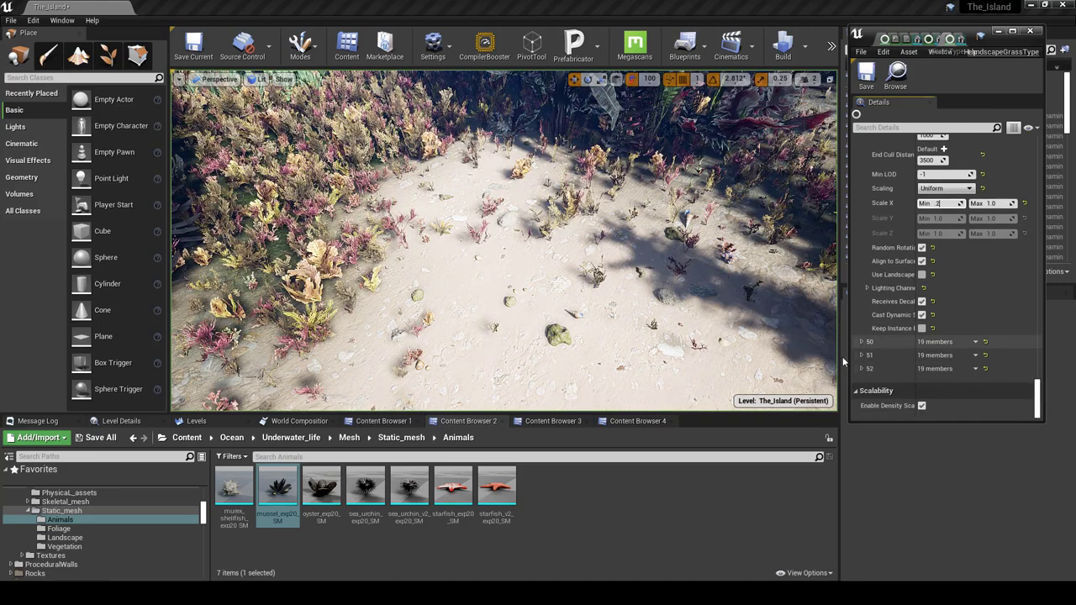
Step: Check the size of the scattered mussels on the seabed and set their maximum Scale X to 0.5
{"action": "right_click_drag", "start_coordinate": [559, 321], "coordinate": [523, 323]}
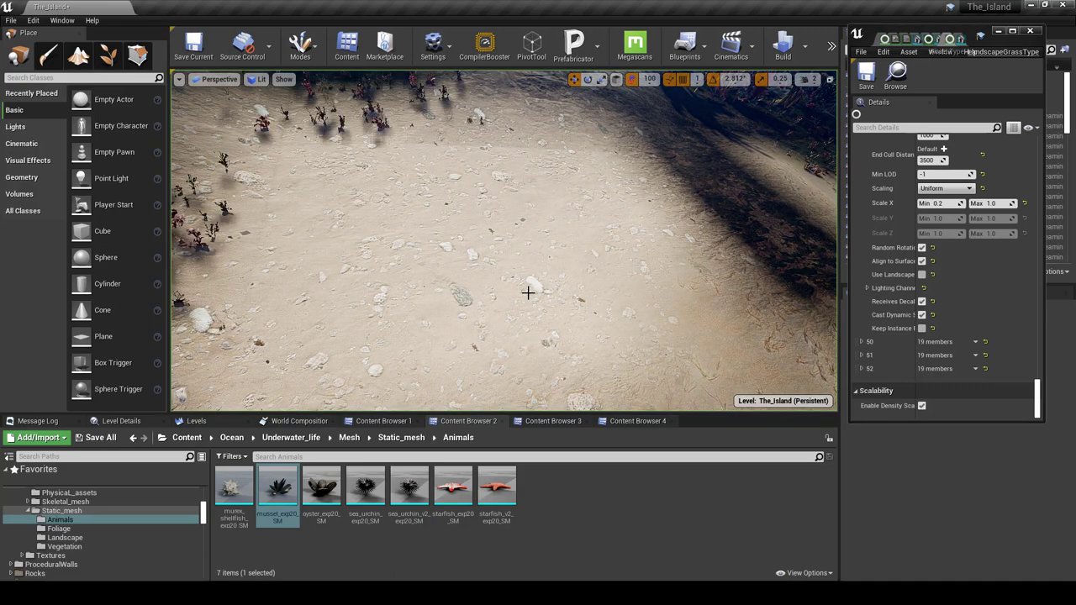
{"action": "scroll", "coordinate": [528, 296], "scroll_direction": "down", "scroll_amount": 5}
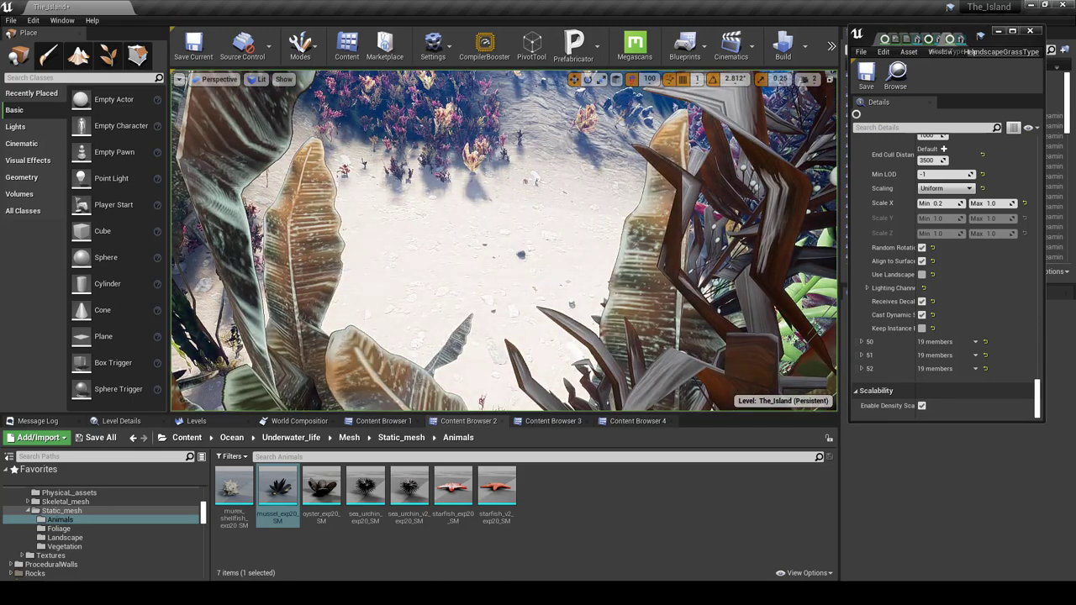
{"action": "right_click_drag", "start_coordinate": [504, 252], "coordinate": [526, 225]}
{"action": "right_click_drag", "start_coordinate": [529, 299], "coordinate": [529, 300]}
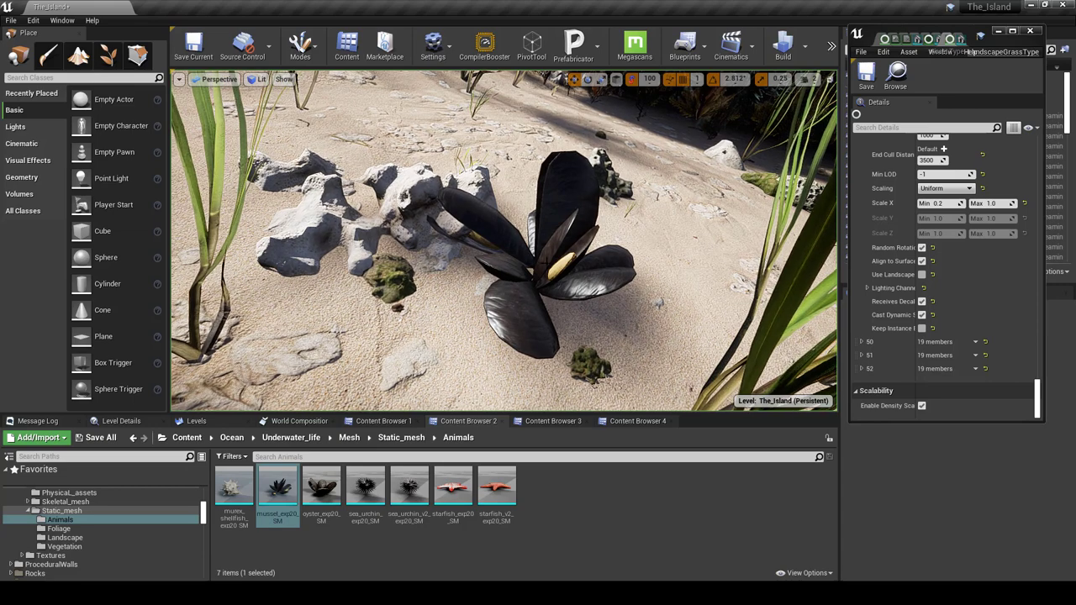
{"action": "scroll", "coordinate": [992, 261], "scroll_direction": "up", "scroll_amount": 3}
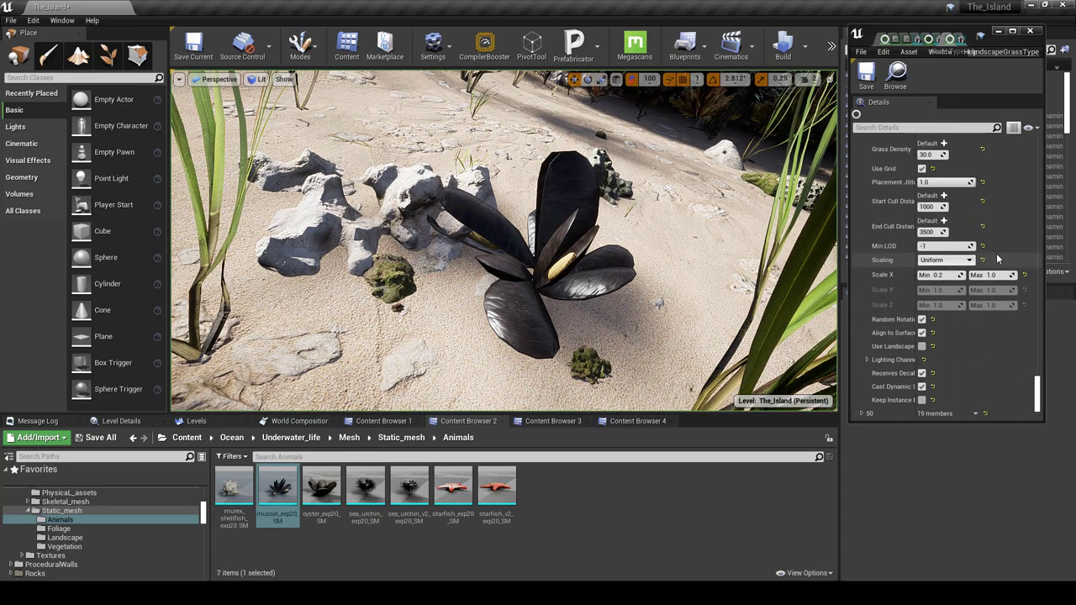
{"action": "left_click", "coordinate": [992, 275]}
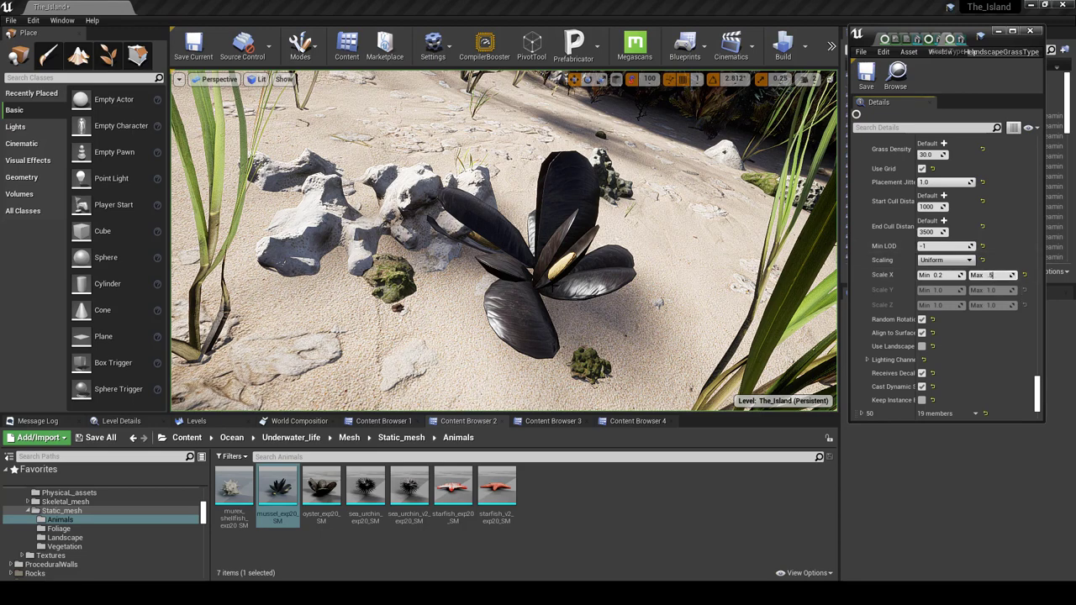
{"action": "right_click_drag", "start_coordinate": [504, 244], "coordinate": [513, 256]}
Step: Expand grass variety 50 and assign oyster_exp20_SM as its grass mesh
{"action": "scroll", "coordinate": [989, 257], "scroll_direction": "up", "scroll_amount": 3}
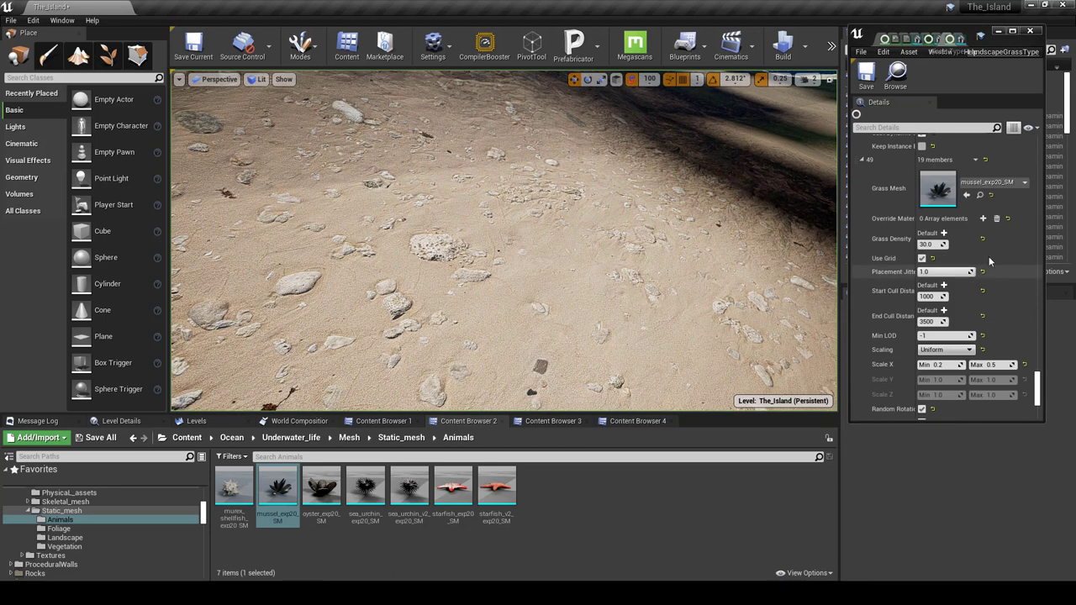
{"action": "scroll", "coordinate": [989, 256], "scroll_direction": "down", "scroll_amount": 4}
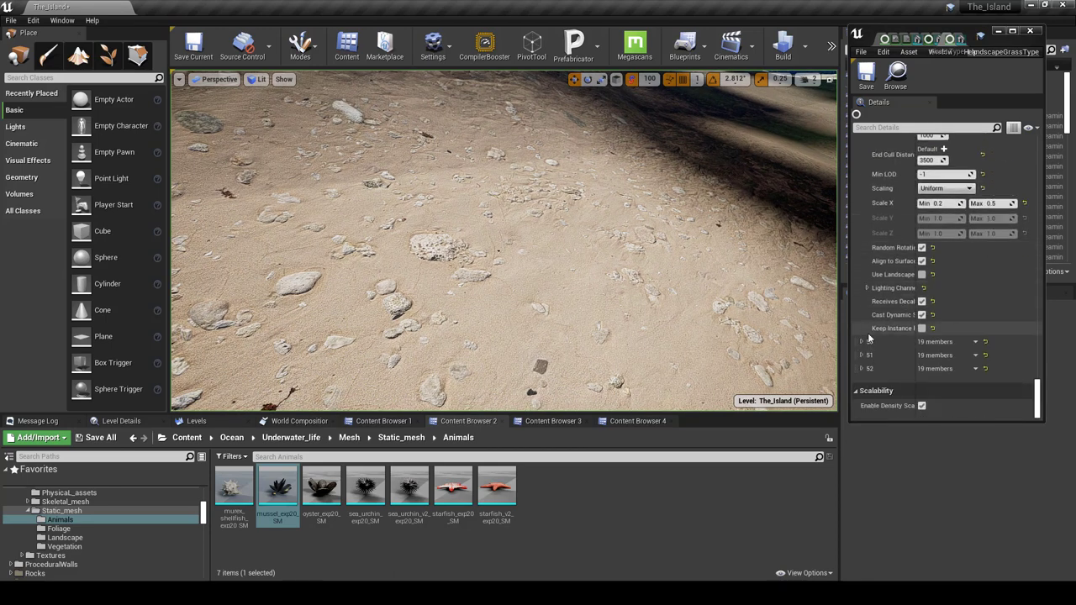
{"action": "left_click", "coordinate": [863, 342]}
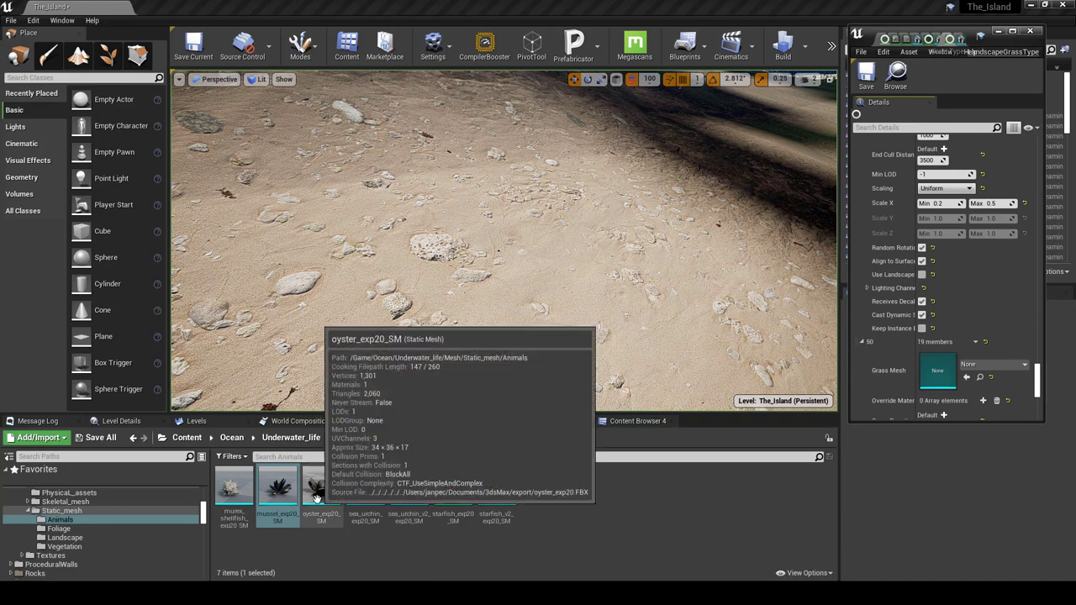
{"action": "left_click_drag", "start_coordinate": [321, 487], "coordinate": [942, 372]}
Step: Set the oyster variety's Scale X range to a minimum of 0.1 and a maximum of 0.5
{"action": "scroll", "coordinate": [966, 378], "scroll_direction": "down", "scroll_amount": 5}
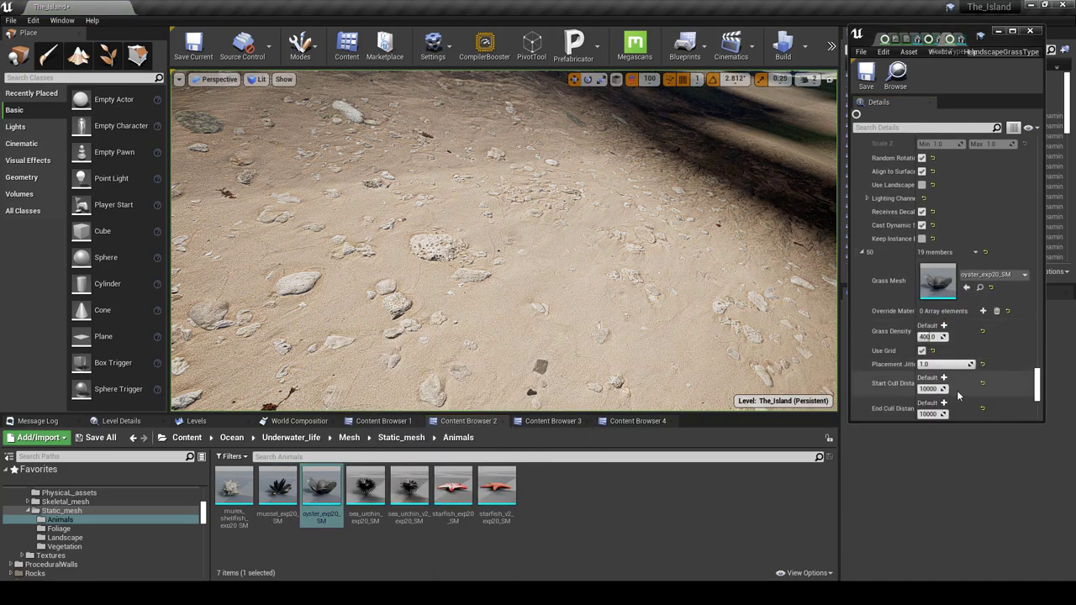
{"action": "left_click", "coordinate": [991, 367]}
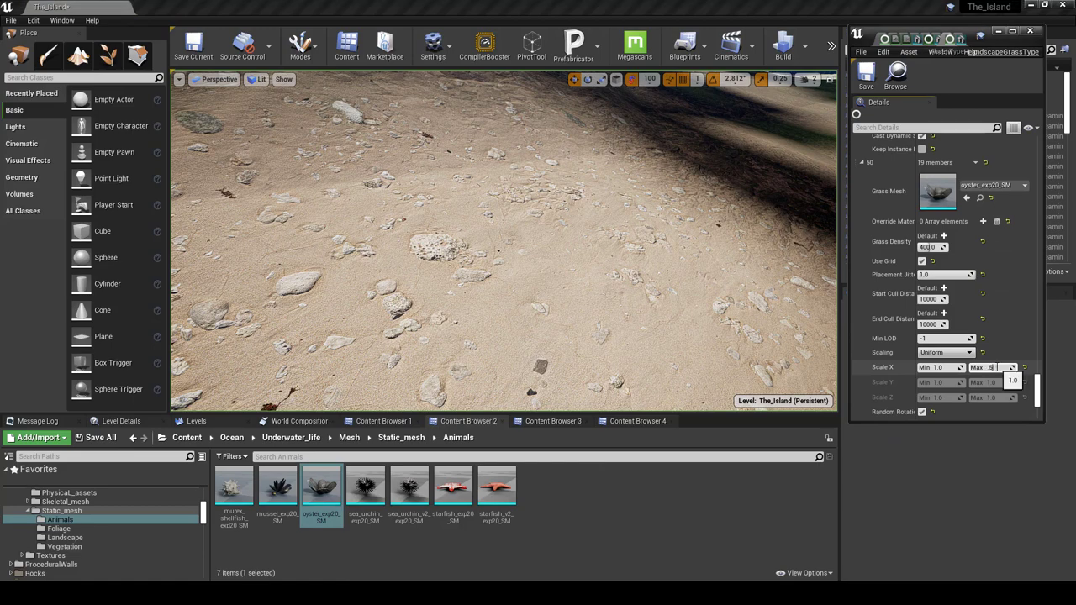
{"action": "type", "text": ".5"}
{"action": "left_click", "coordinate": [942, 367]}
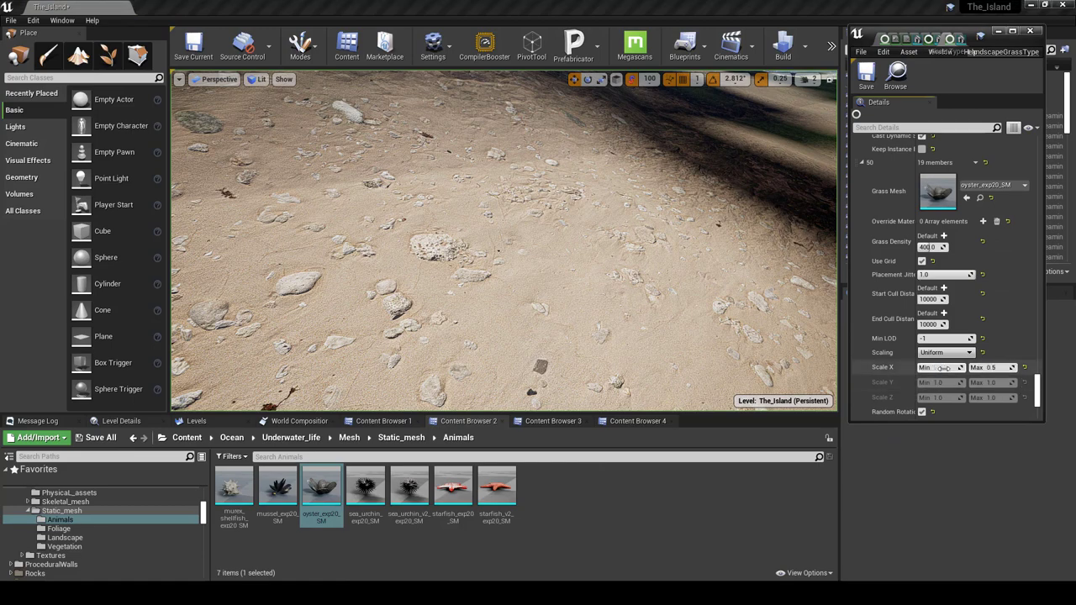
{"action": "type", "text": ".1"}
{"action": "key", "text": "Return"}
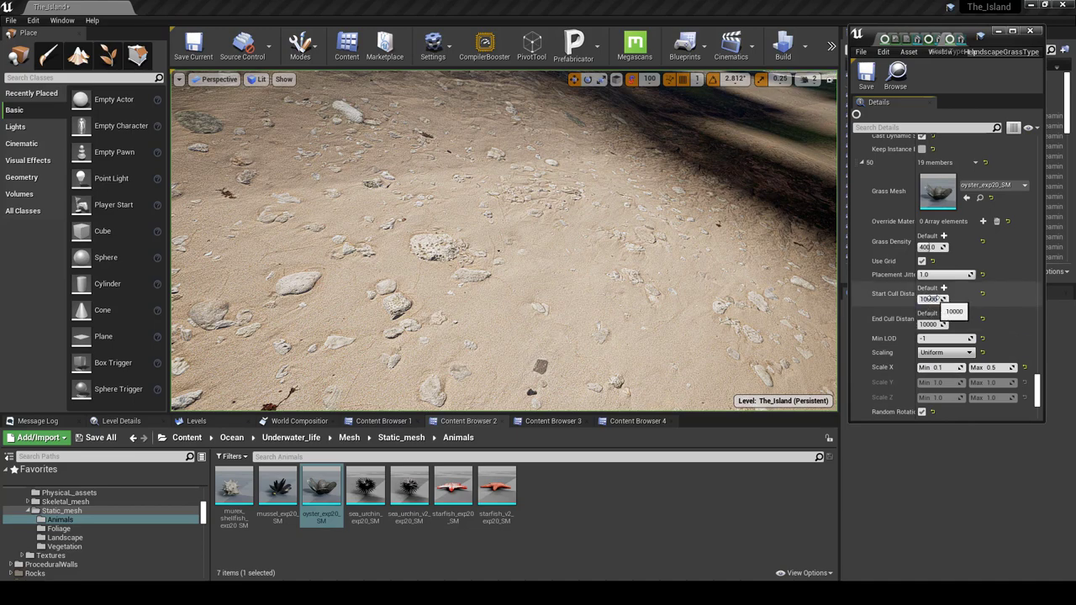
Step: Set the oyster variety's start cull distance to 1000 and end to 3000, and the mussel variety's end cull distance to 3200
{"action": "left_click", "coordinate": [932, 299]}
{"action": "type", "text": "1000"}
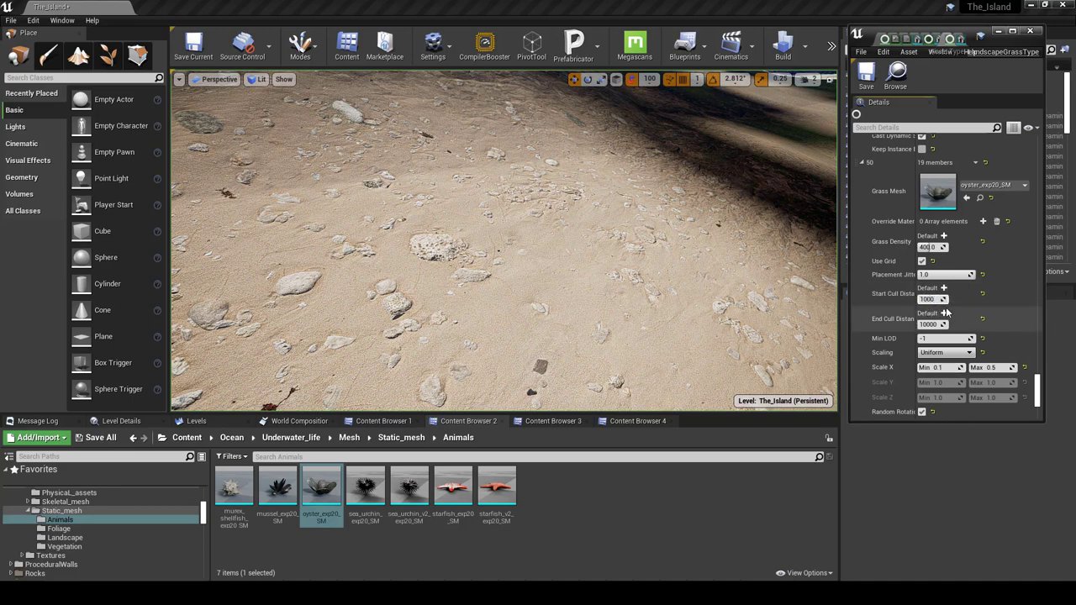
{"action": "left_click", "coordinate": [930, 324]}
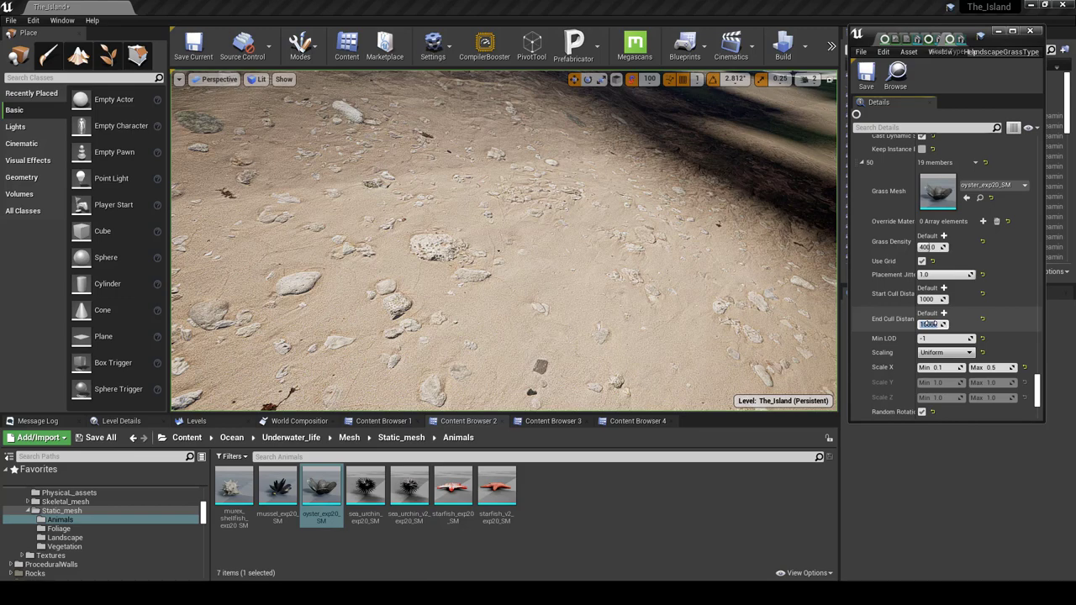
{"action": "type", "text": "30"}
{"action": "scroll", "coordinate": [930, 324], "scroll_direction": "up", "scroll_amount": 5}
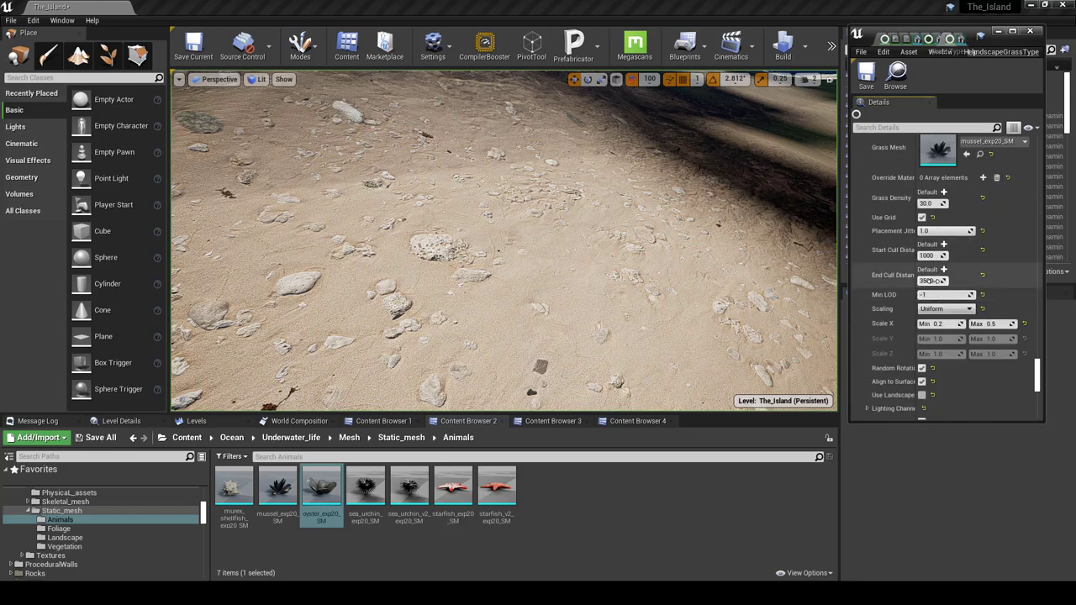
{"action": "left_click", "coordinate": [932, 281]}
{"action": "scroll", "coordinate": [935, 284], "scroll_direction": "down", "scroll_amount": 5}
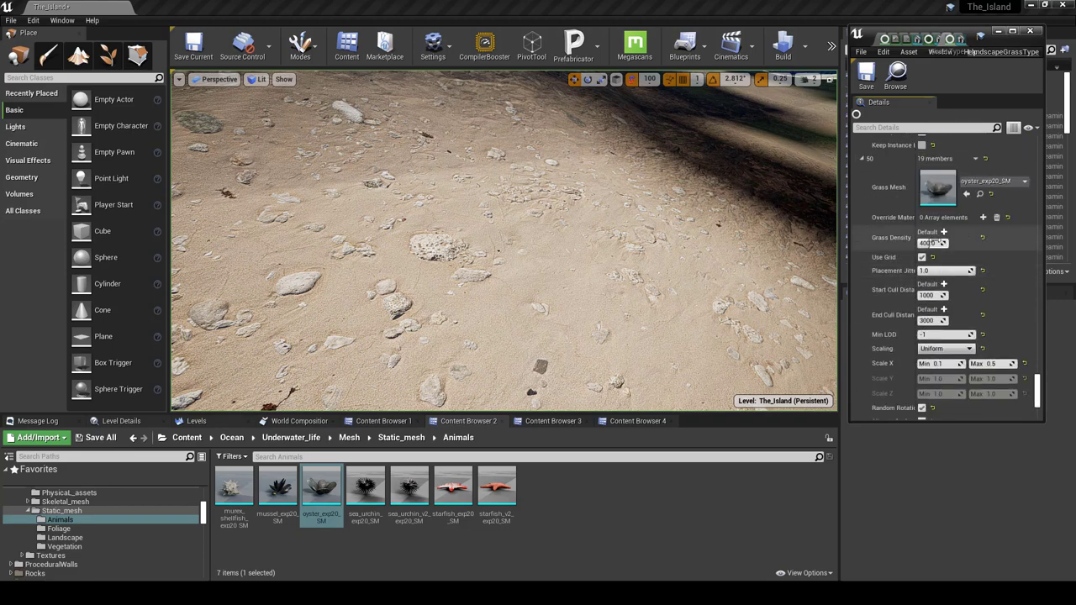
Step: Set the oyster variety's grass density to 120 and change the mussel variety's grass density
{"action": "left_click", "coordinate": [933, 242]}
{"action": "type", "text": "120"}
{"action": "scroll", "coordinate": [935, 243], "scroll_direction": "up", "scroll_amount": 10}
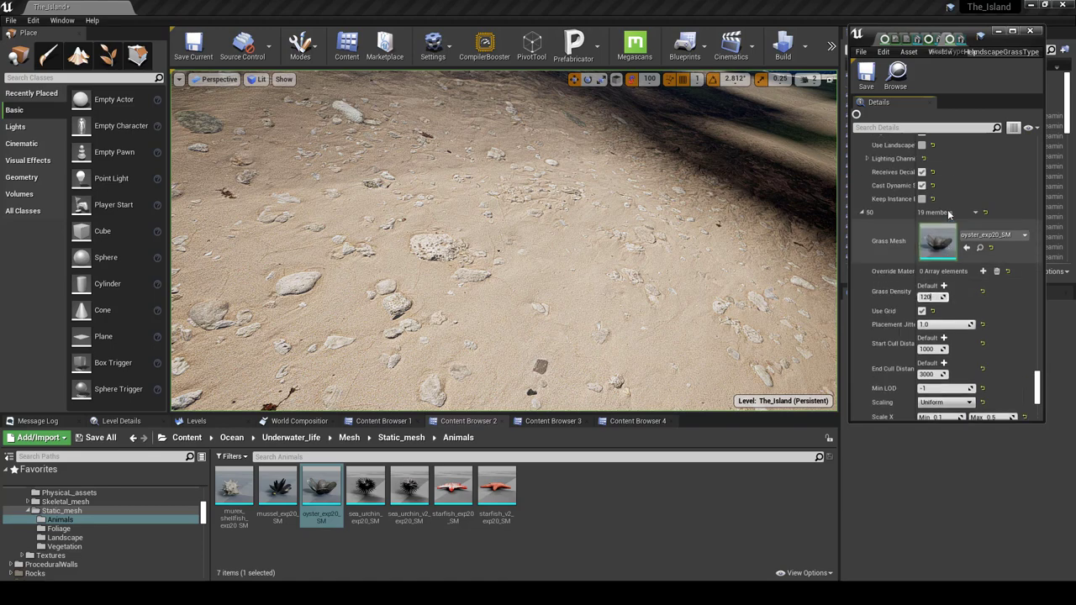
{"action": "left_click", "coordinate": [929, 270]}
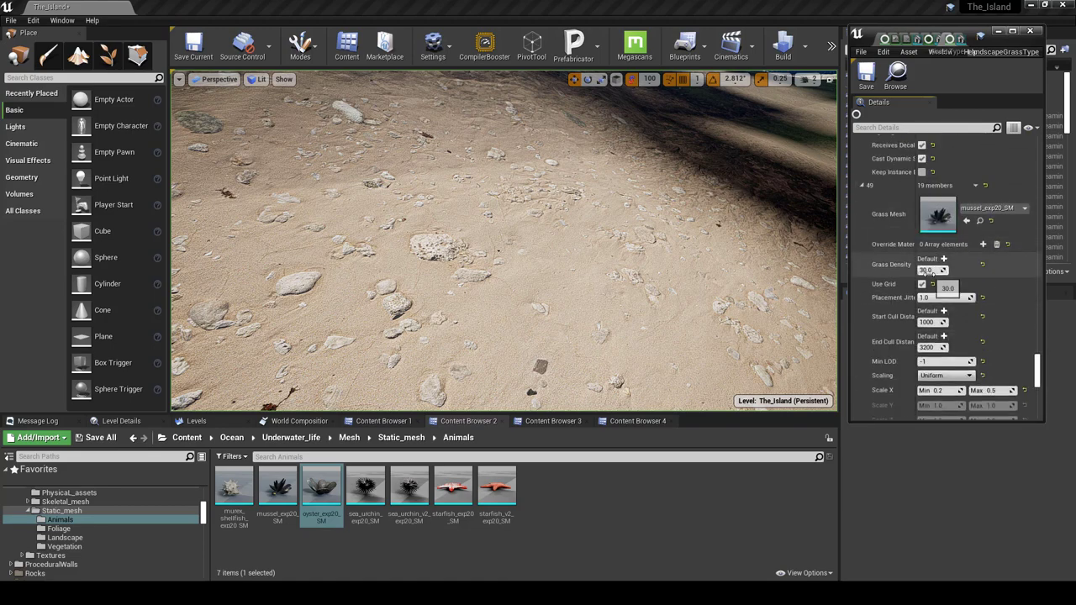
{"action": "type", "text": "10"}
Step: Expand grass variety 51, assign sea_urchin_exp20_SM as its grass mesh and set its grass density to 80
{"action": "scroll", "coordinate": [896, 341], "scroll_direction": "down", "scroll_amount": 10}
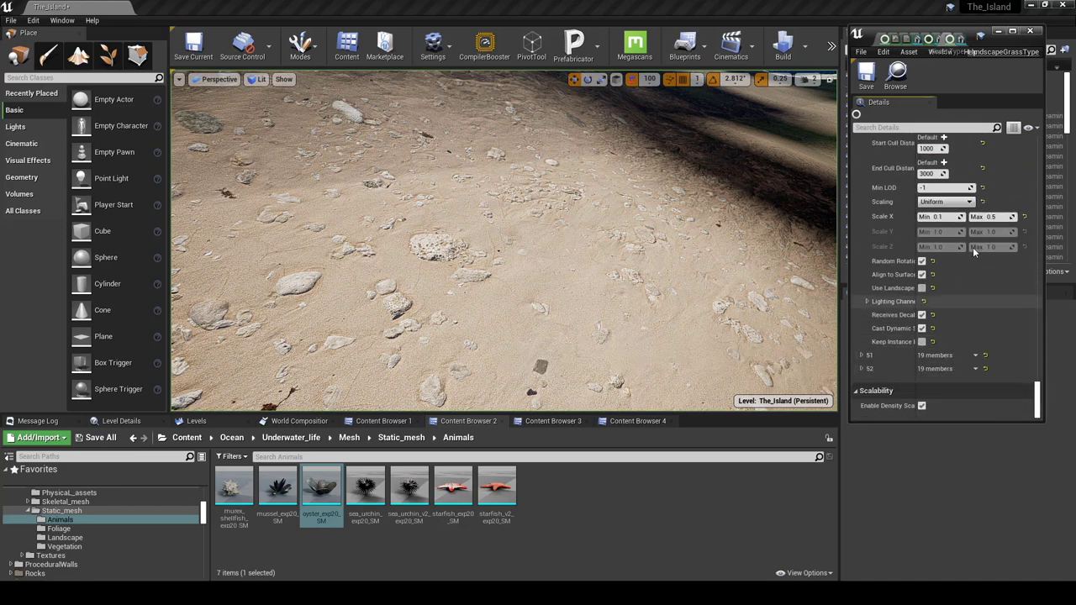
{"action": "left_click", "coordinate": [863, 354]}
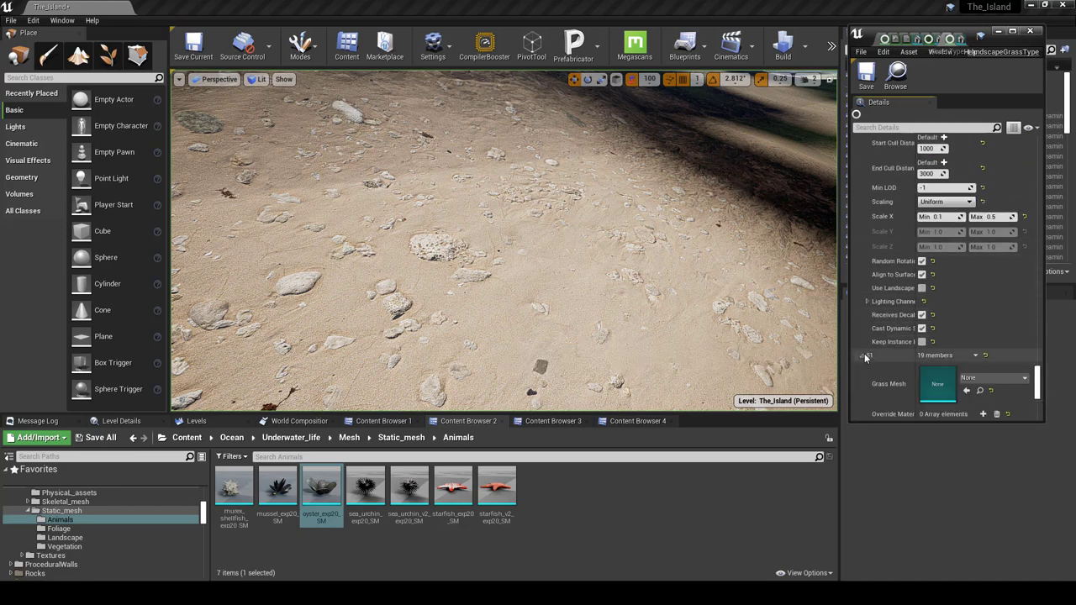
{"action": "scroll", "coordinate": [955, 327], "scroll_direction": "down", "scroll_amount": 3}
{"action": "left_click_drag", "start_coordinate": [366, 486], "coordinate": [946, 282]}
{"action": "left_click", "coordinate": [930, 333]}
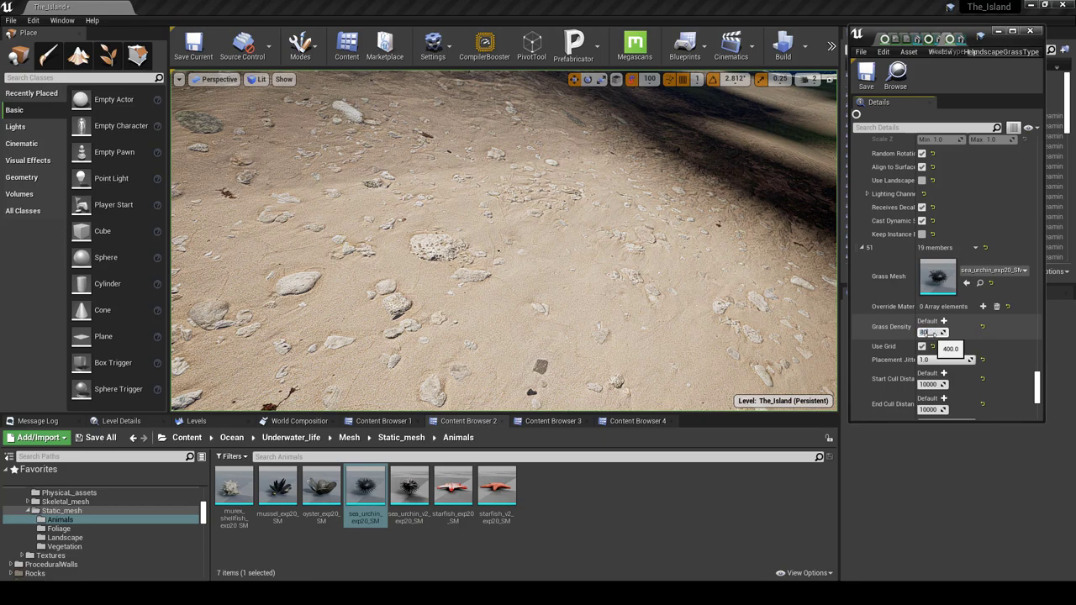
Step: Set variety 51's start cull distance to 1200, end cull distance to 3600 and minimum Scale X to 0.2
{"action": "scroll", "coordinate": [928, 333], "scroll_direction": "down", "scroll_amount": 3}
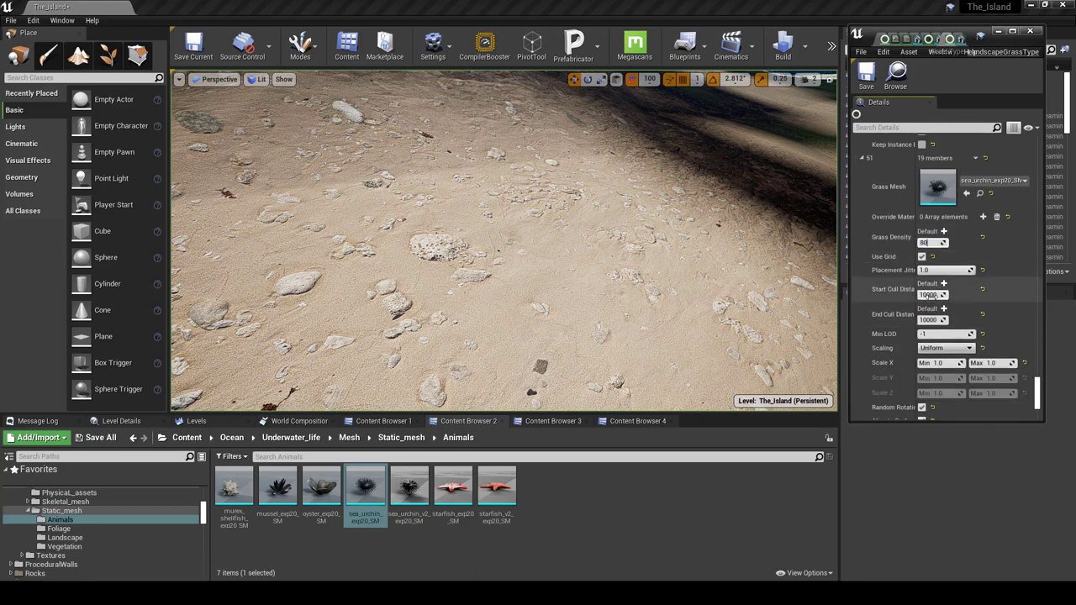
{"action": "left_click", "coordinate": [929, 295]}
{"action": "type", "text": "3200"}
{"action": "left_click", "coordinate": [928, 319]}
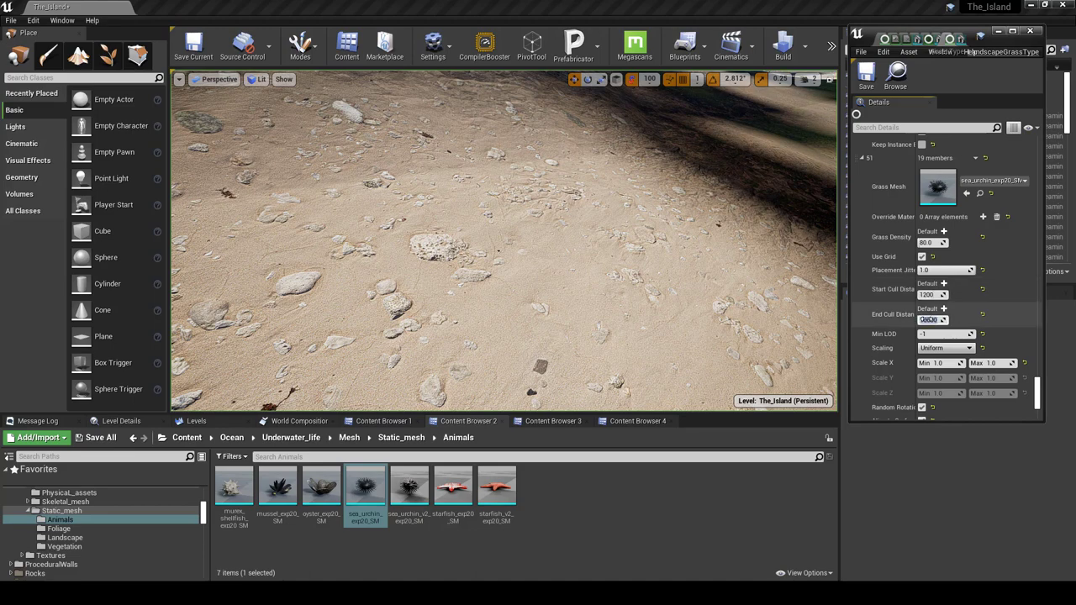
{"action": "type", "text": "3600"}
{"action": "scroll", "coordinate": [933, 336], "scroll_direction": "down", "scroll_amount": 1}
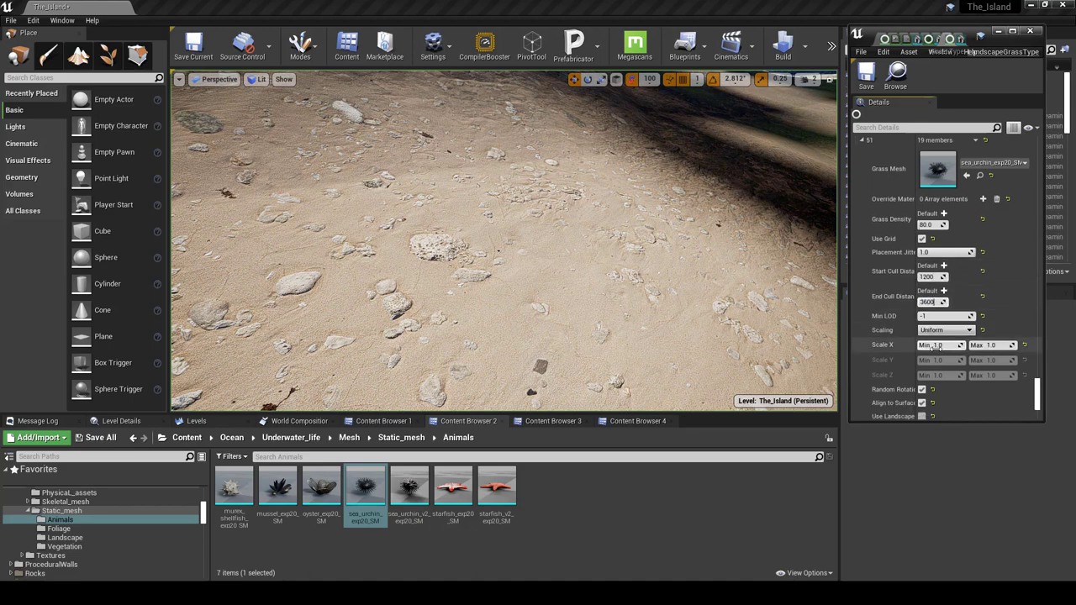
{"action": "left_click", "coordinate": [935, 346]}
{"action": "type", "text": "2"}
{"action": "key", "text": "Return"}
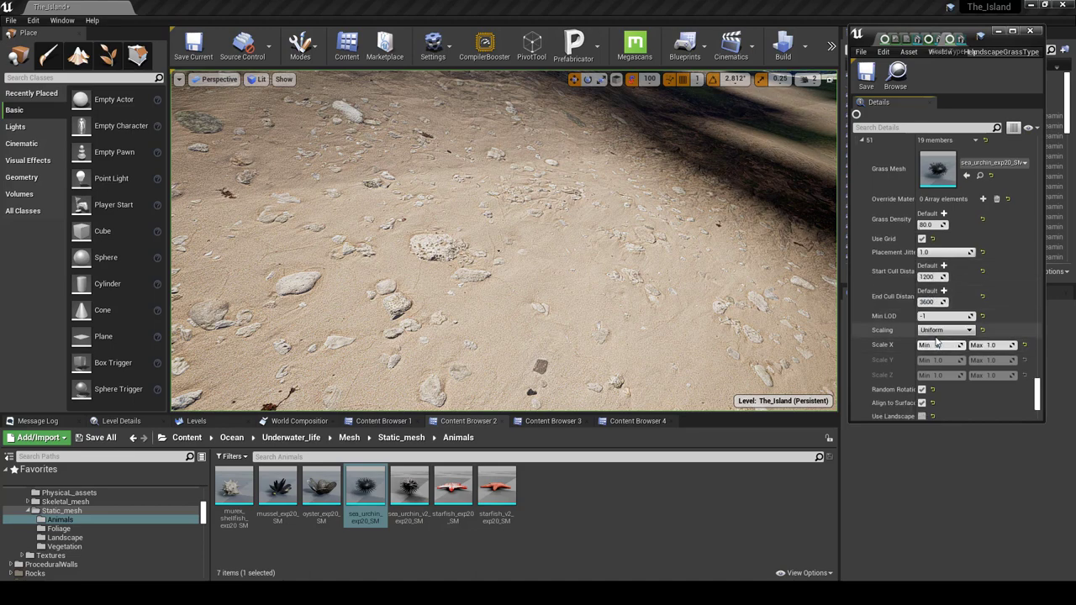
Step: Expand grass variety 52, assign the sea_urchin_v2_exp20_SM mesh to it and set its grass density to 90
{"action": "scroll", "coordinate": [865, 367], "scroll_direction": "down", "scroll_amount": 5}
{"action": "left_click", "coordinate": [863, 369]}
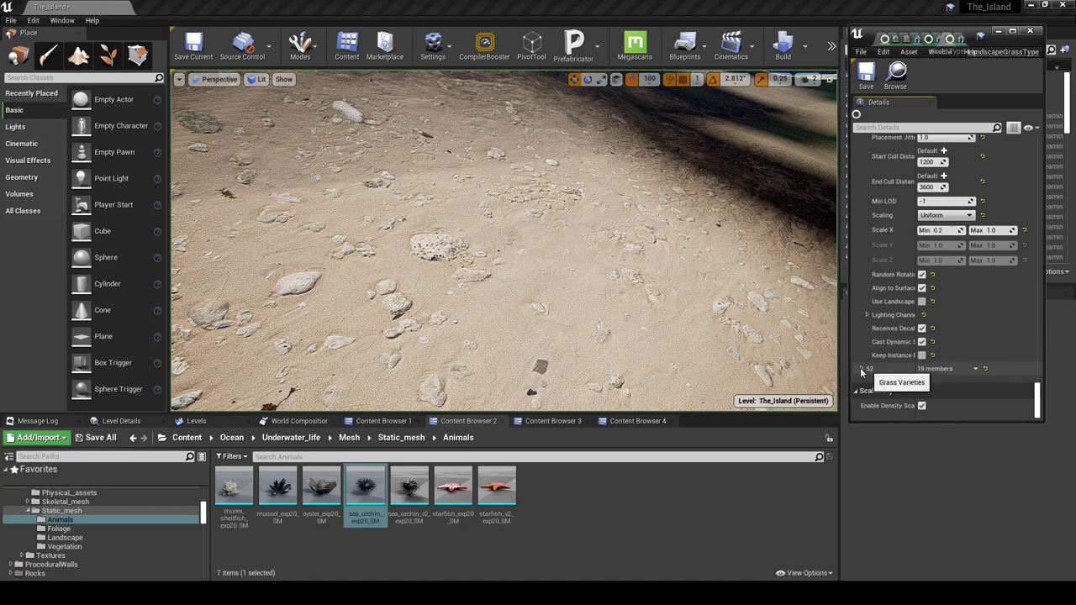
{"action": "left_click_drag", "start_coordinate": [410, 488], "coordinate": [937, 397]}
{"action": "scroll", "coordinate": [987, 333], "scroll_direction": "down", "scroll_amount": 7}
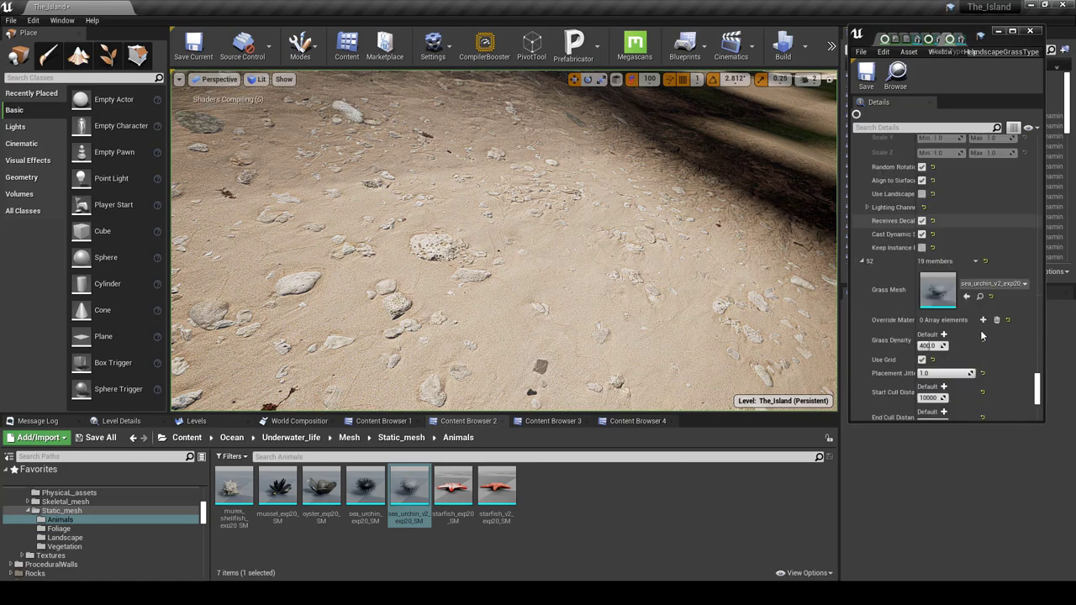
{"action": "left_click", "coordinate": [933, 292]}
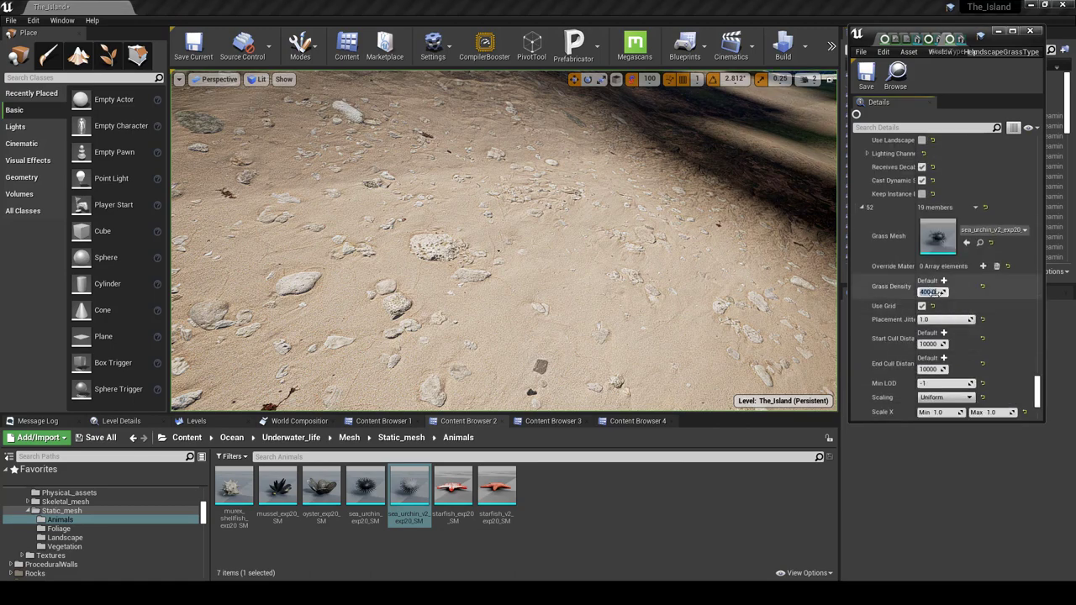
{"action": "type", "text": "90"}
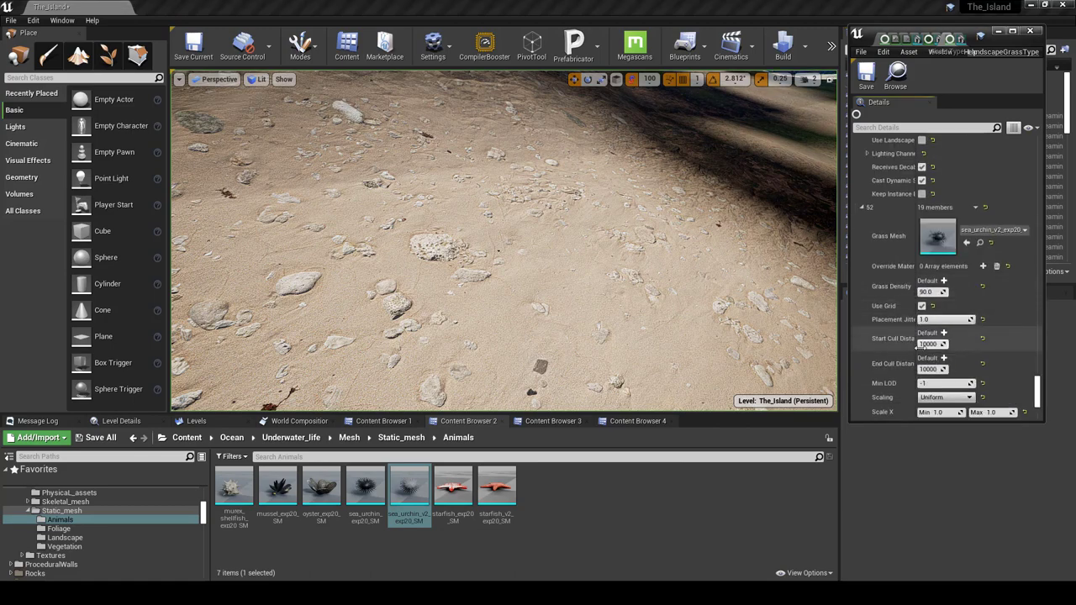
Step: Set variety 52's start cull distance to 1100 and end cull distance to 3700
{"action": "left_click", "coordinate": [928, 344]}
{"action": "type", "text": "1"}
{"action": "left_click", "coordinate": [929, 367]}
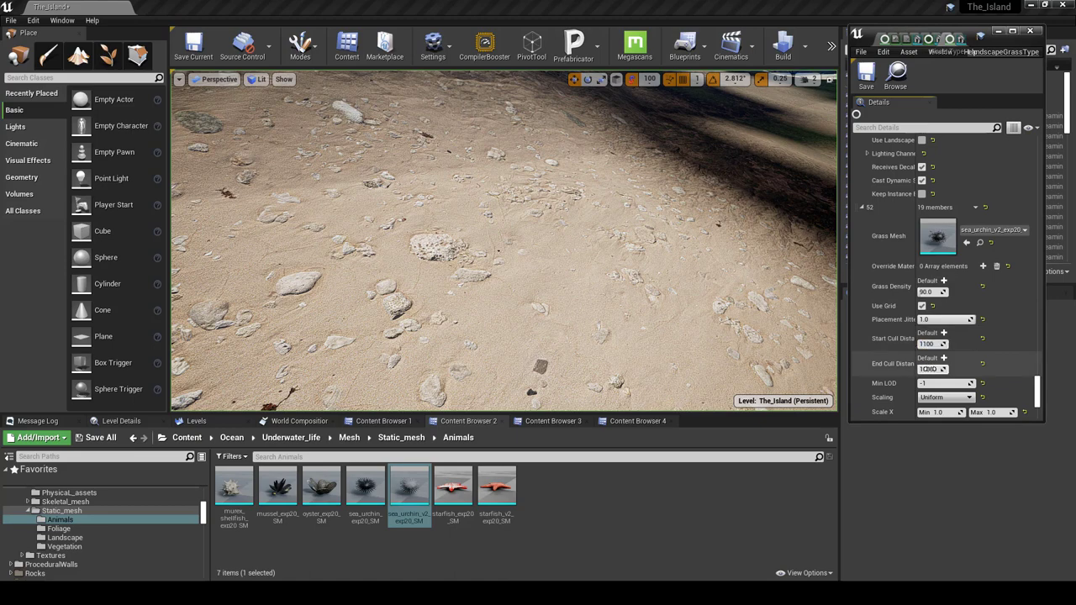
{"action": "double_click", "coordinate": [929, 369]}
{"action": "scroll", "coordinate": [938, 336], "scroll_direction": "down", "scroll_amount": 2}
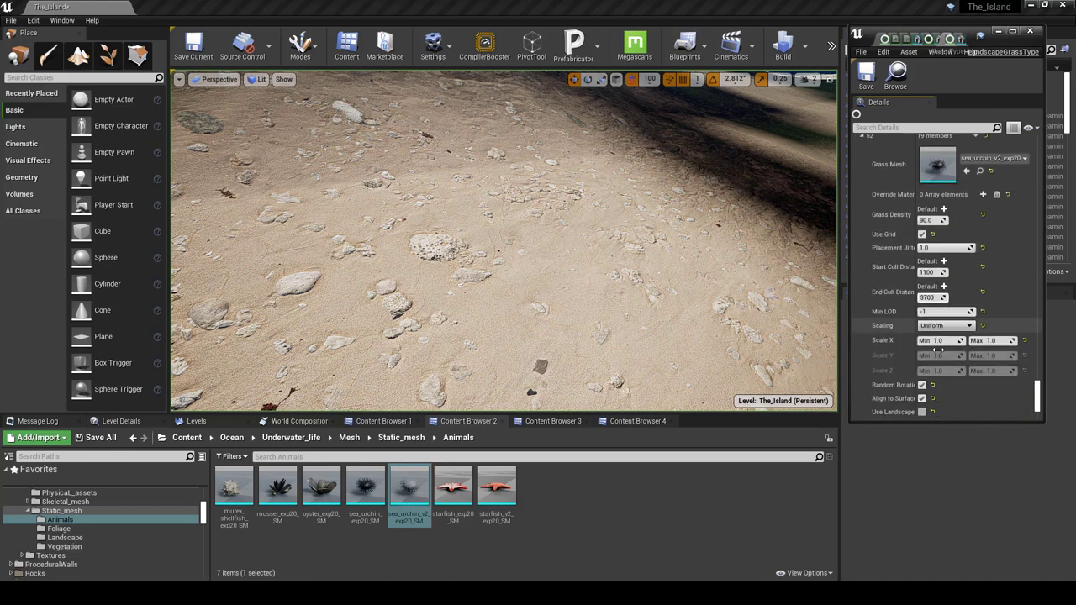
Step: Set variety 52's minimum Scale X to 0.2 and save the landscape grass type
{"action": "left_click", "coordinate": [941, 341]}
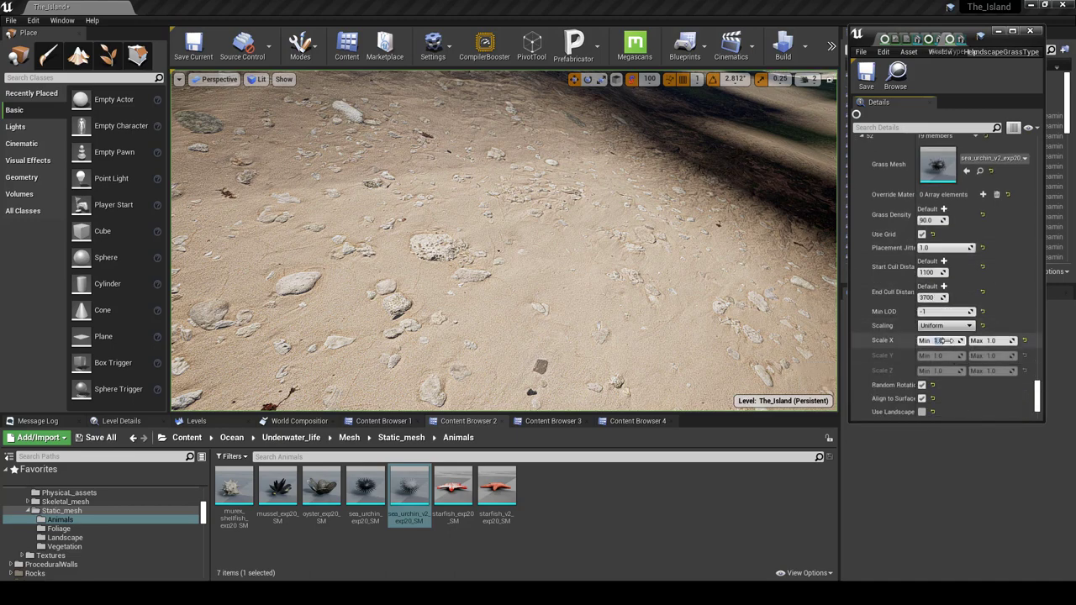
{"action": "type", "text": "2"}
{"action": "scroll", "coordinate": [941, 336], "scroll_direction": "down", "scroll_amount": 3}
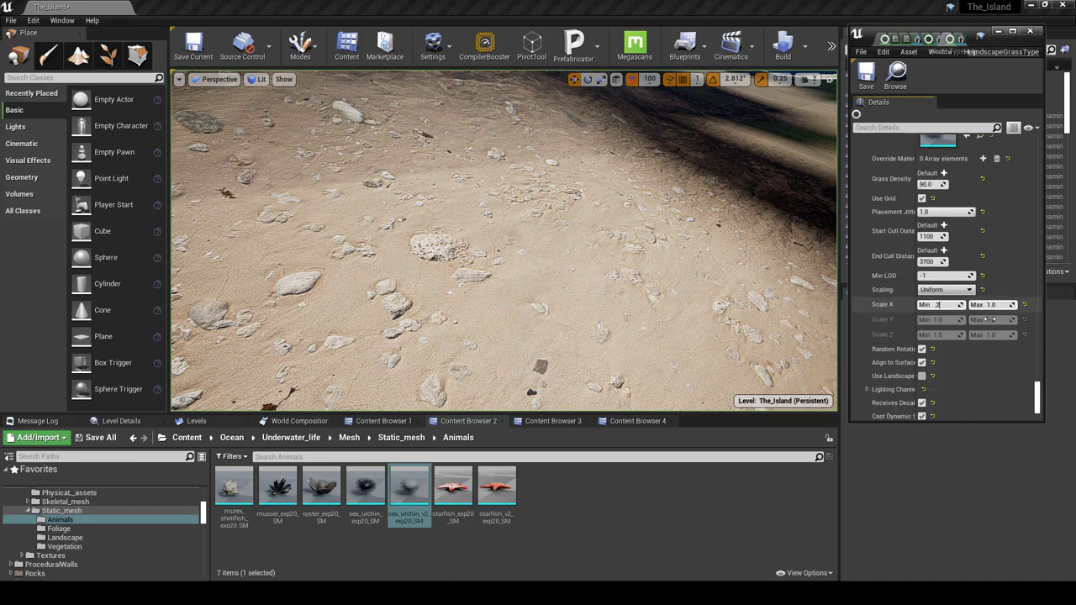
{"action": "left_click", "coordinate": [867, 84]}
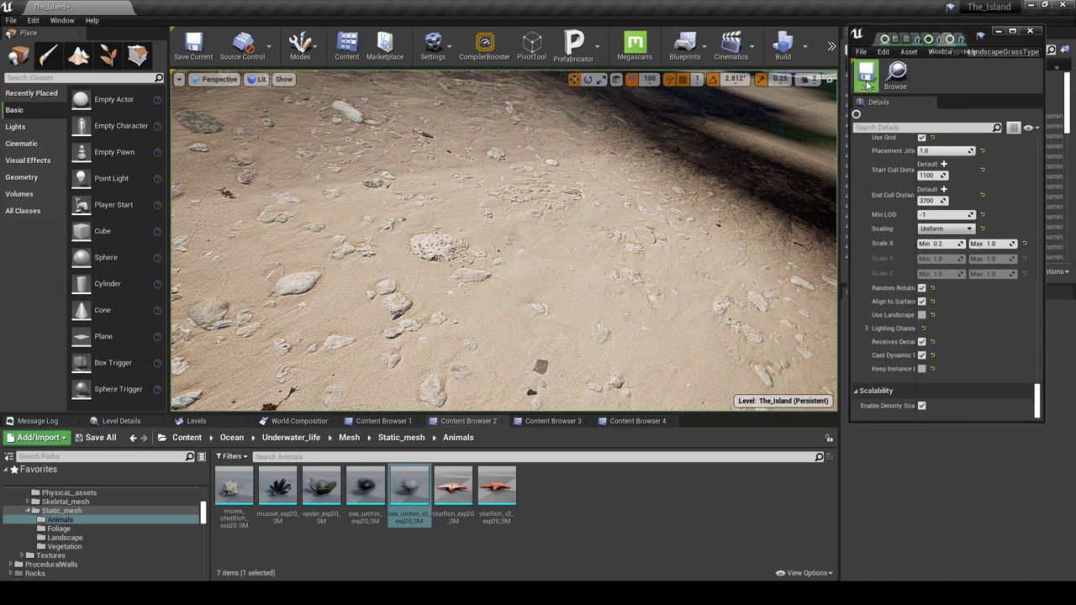
{"action": "left_click", "coordinate": [999, 243]}
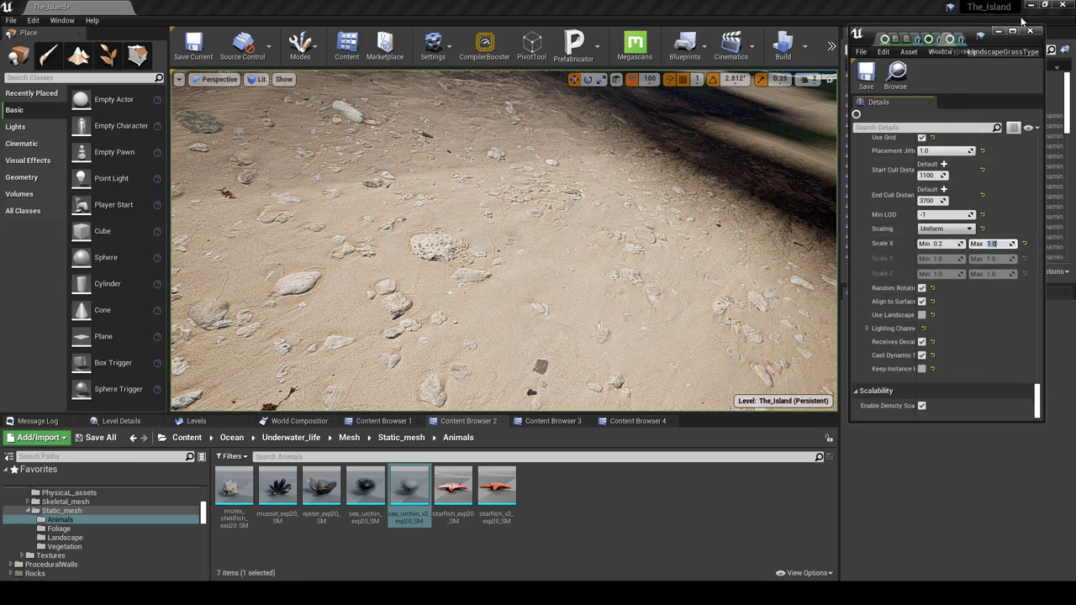
Step: Inspect the density and size of the sea urchins, mussels and oysters scattered across the seabed
{"action": "left_click", "coordinate": [999, 32]}
{"action": "key", "text": "s"}
{"action": "right_click_drag", "start_coordinate": [568, 222], "coordinate": [648, 190]}
{"action": "right_click_drag", "start_coordinate": [568, 221], "coordinate": [568, 221]}
{"action": "scroll", "coordinate": [570, 231], "scroll_direction": "up", "scroll_amount": 4}
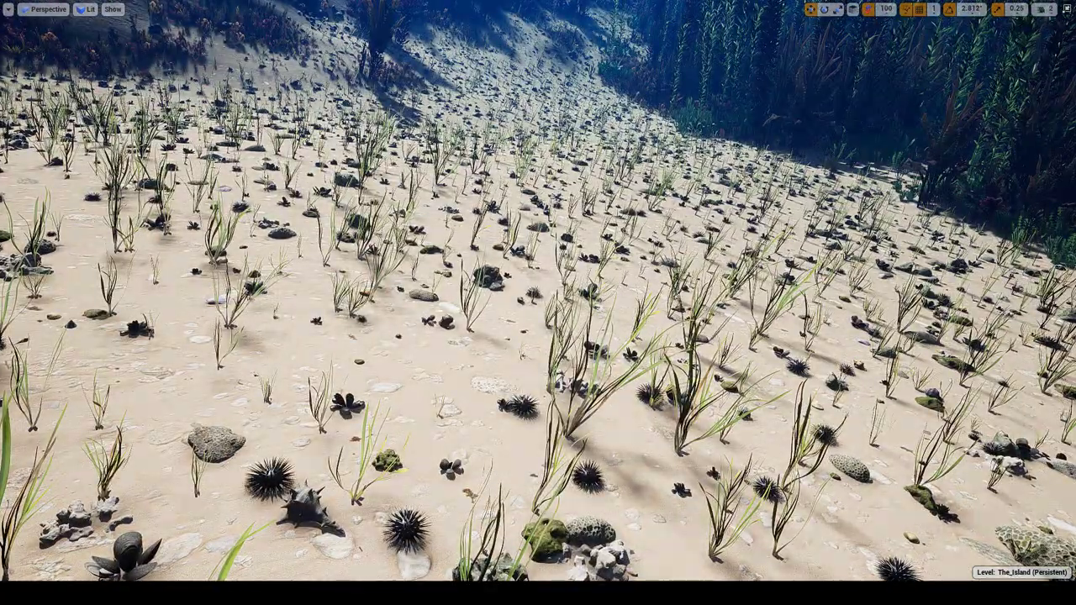
{"action": "right_click_drag", "start_coordinate": [538, 302], "coordinate": [382, 350]}
{"action": "key", "text": "w"}
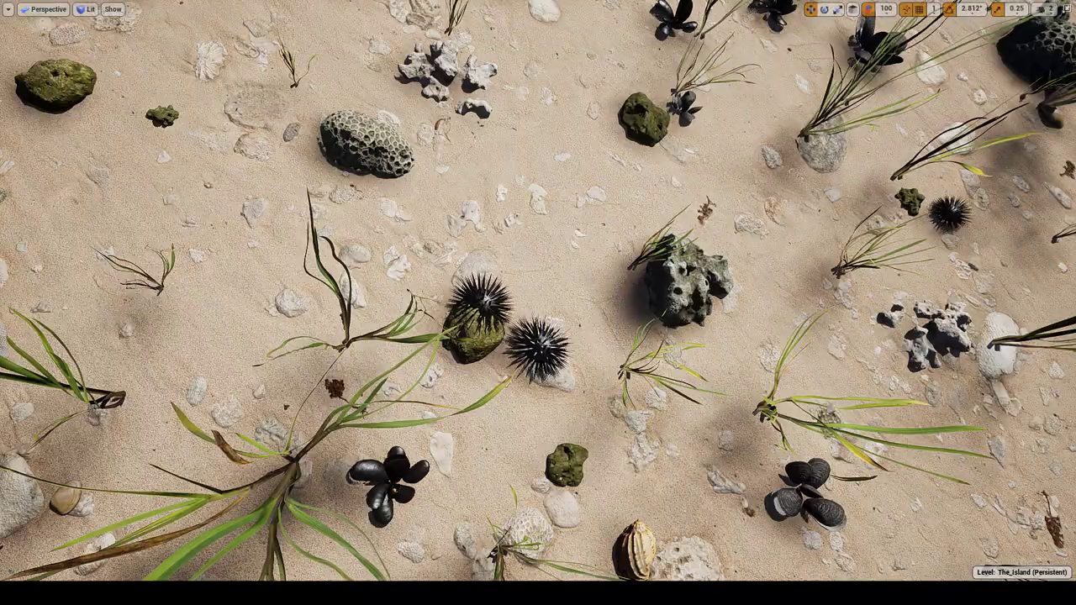
{"action": "key", "text": "s"}
{"action": "right_click_drag", "start_coordinate": [571, 395], "coordinate": [676, 249]}
{"action": "key", "text": "w"}
{"action": "key", "text": "w"}
{"action": "right_click_drag", "start_coordinate": [569, 234], "coordinate": [564, 315]}
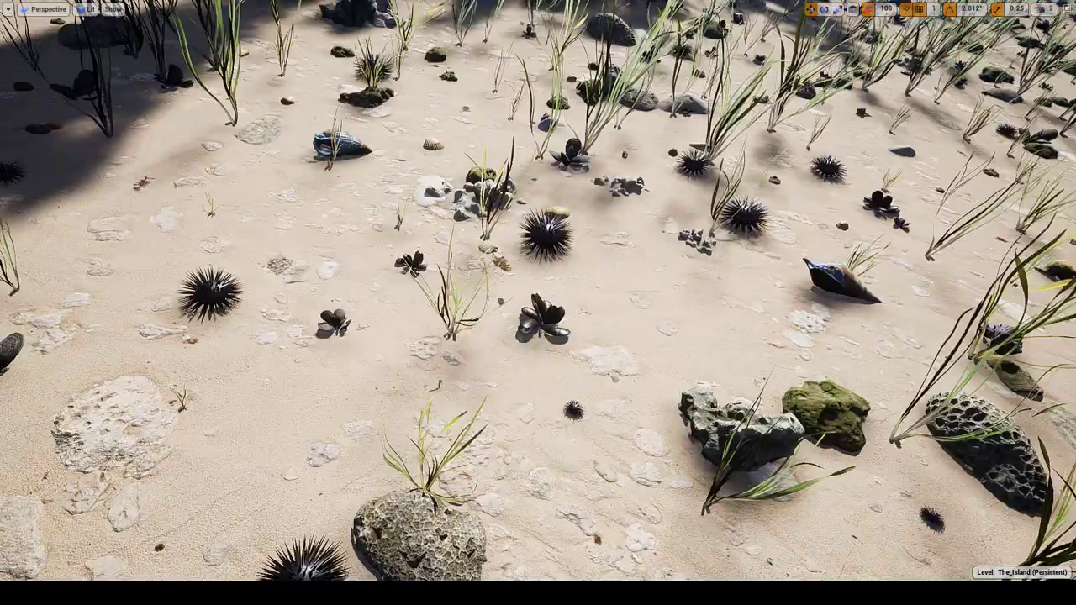
{"action": "key", "text": "s"}
{"action": "key", "text": "F11"}
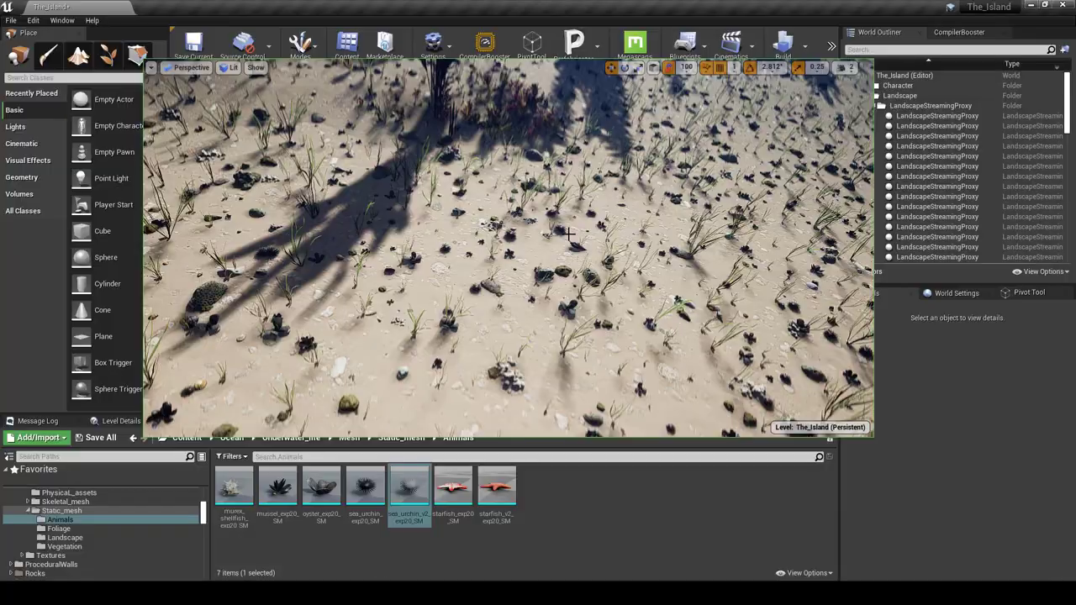
Step: Return to the landscape grass type and set the sea_urchin_v2 variety's grass density to 32
{"action": "mouse_move", "coordinate": [536, 593]}
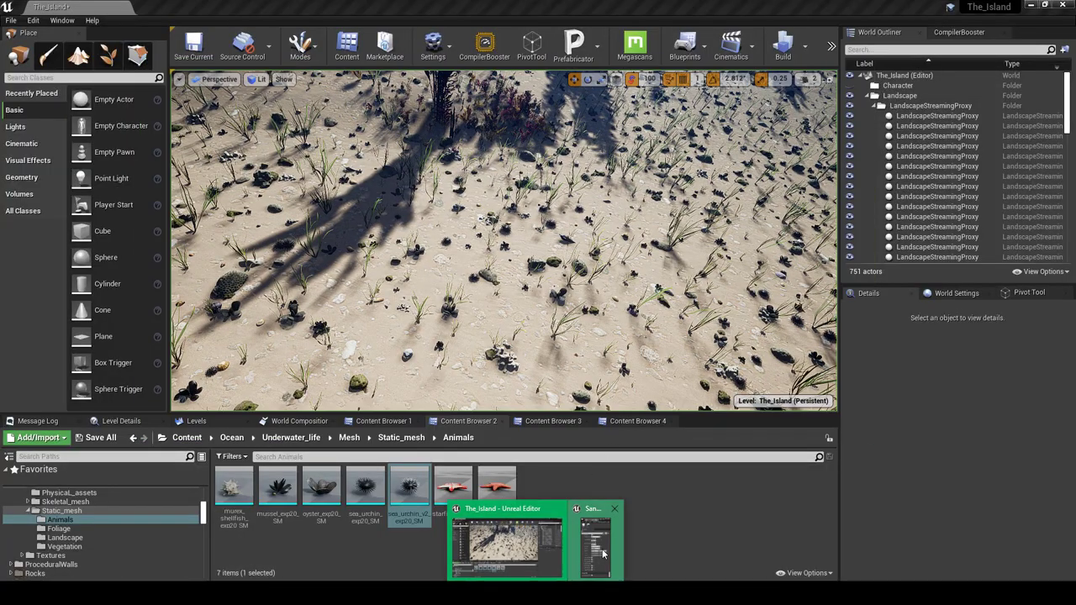
{"action": "left_click", "coordinate": [599, 547]}
{"action": "scroll", "coordinate": [986, 220], "scroll_direction": "up", "scroll_amount": 14}
{"action": "scroll", "coordinate": [984, 236], "scroll_direction": "down", "scroll_amount": 3}
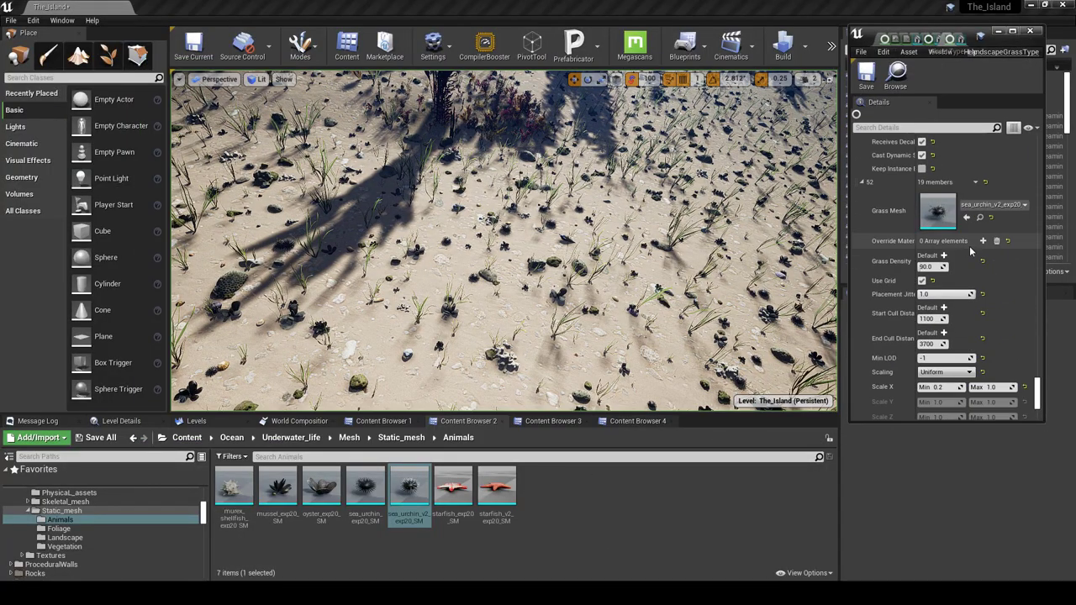
{"action": "left_click", "coordinate": [928, 267]}
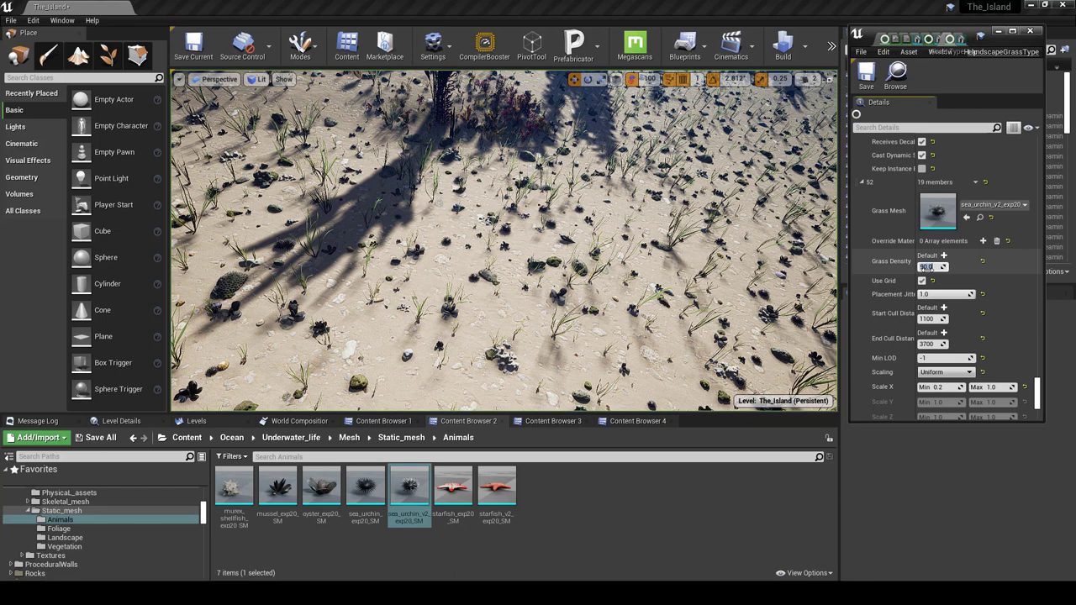
{"action": "type", "text": "32"}
Step: Set the grass density of sea urchin variety 51 to 15 and of the oyster variety to 20
{"action": "scroll", "coordinate": [928, 267], "scroll_direction": "up", "scroll_amount": 10}
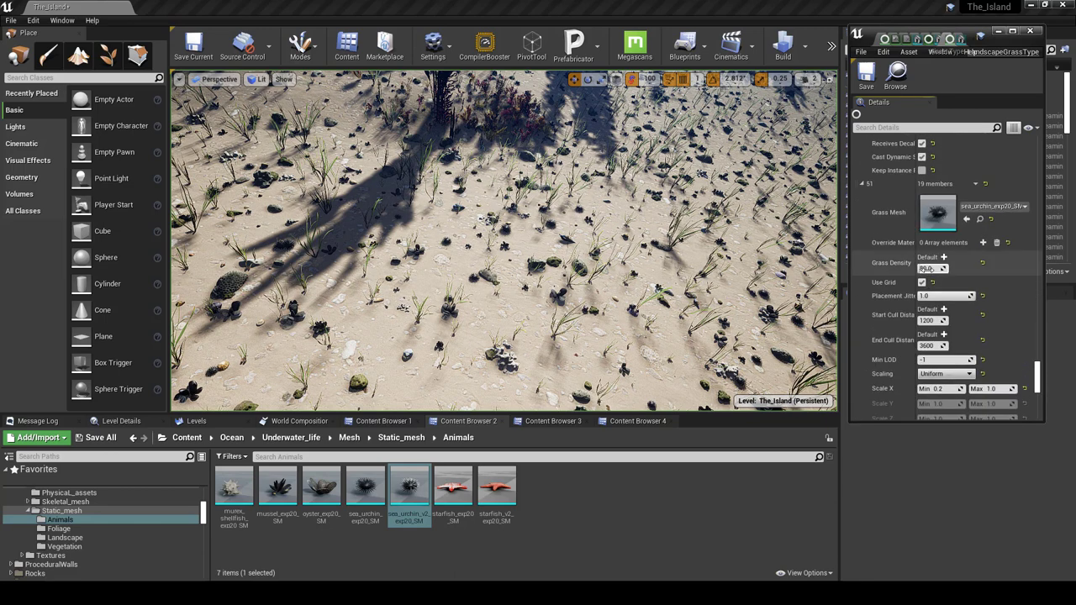
{"action": "left_click", "coordinate": [926, 269]}
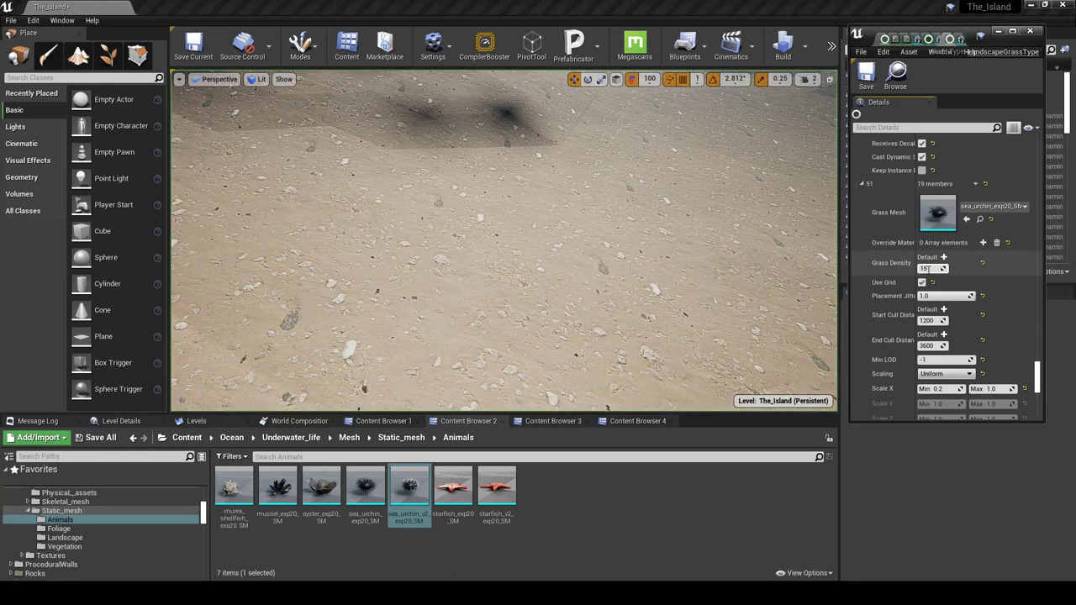
{"action": "type", "text": "15"}
{"action": "scroll", "coordinate": [926, 268], "scroll_direction": "up", "scroll_amount": 10}
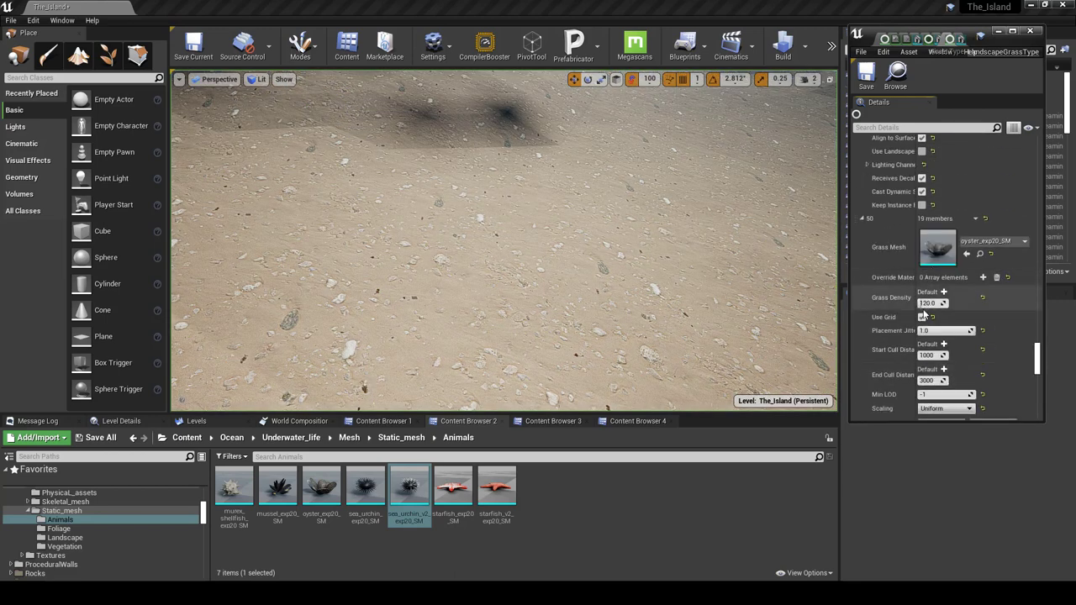
{"action": "left_click", "coordinate": [928, 304]}
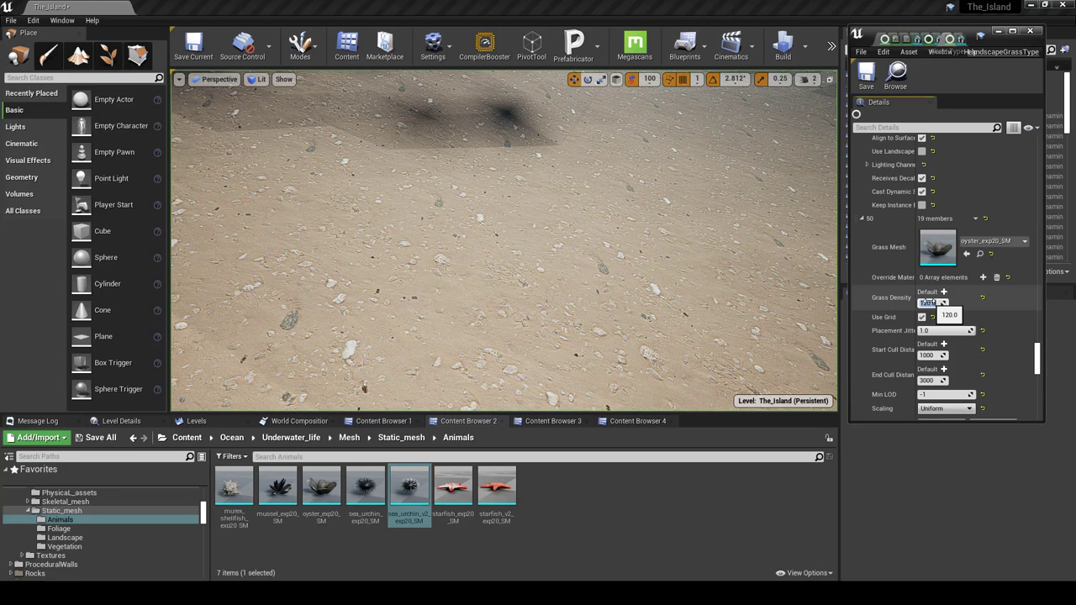
{"action": "type", "text": "20"}
Step: Check the grass settings of the mussel and murex varieties, then save the landscape grass type and put its window away
{"action": "scroll", "coordinate": [929, 290], "scroll_direction": "up", "scroll_amount": 10}
{"action": "left_click", "coordinate": [929, 252]}
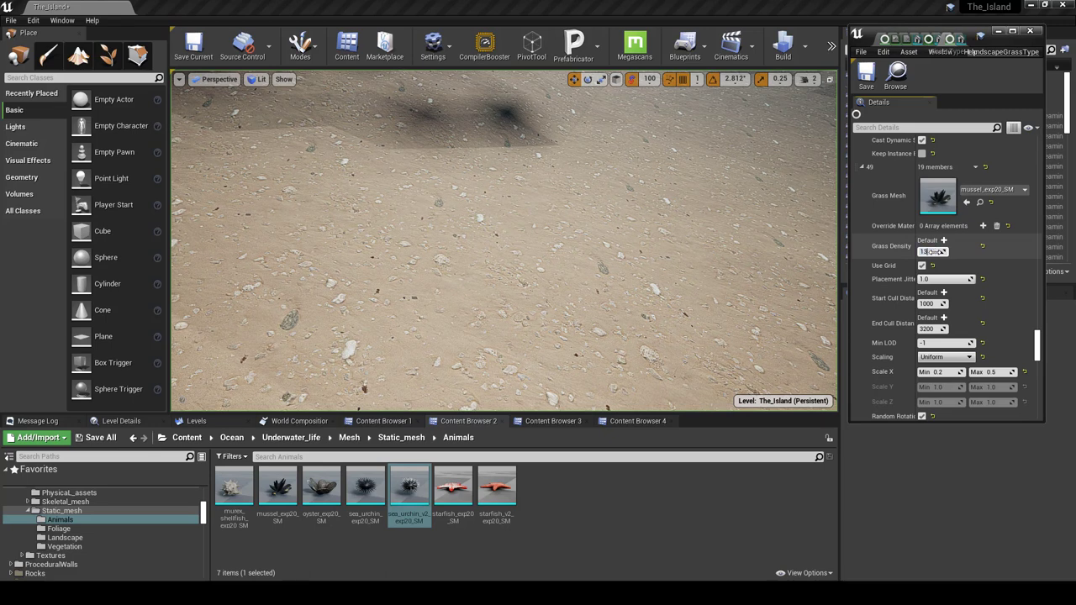
{"action": "scroll", "coordinate": [933, 235], "scroll_direction": "up", "scroll_amount": 5}
{"action": "scroll", "coordinate": [933, 226], "scroll_direction": "up", "scroll_amount": 5}
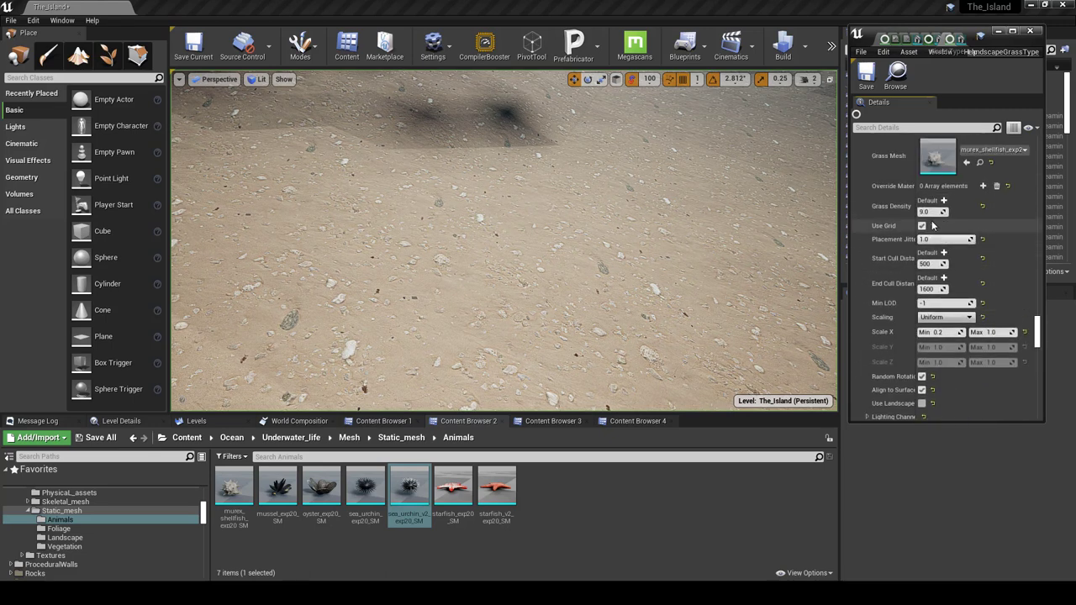
{"action": "left_click", "coordinate": [869, 77]}
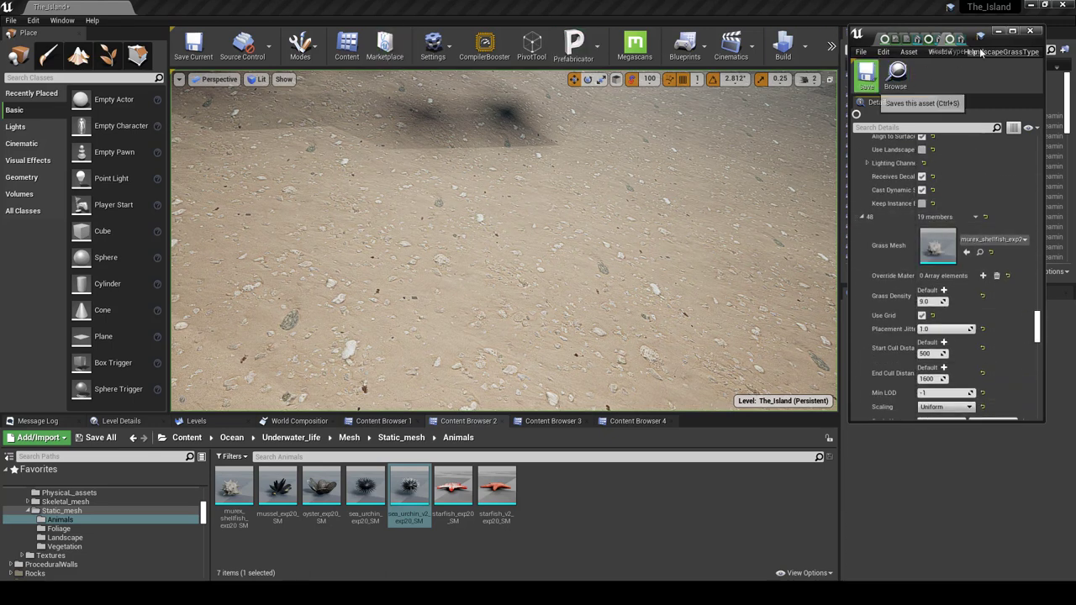
{"action": "left_click", "coordinate": [1000, 32]}
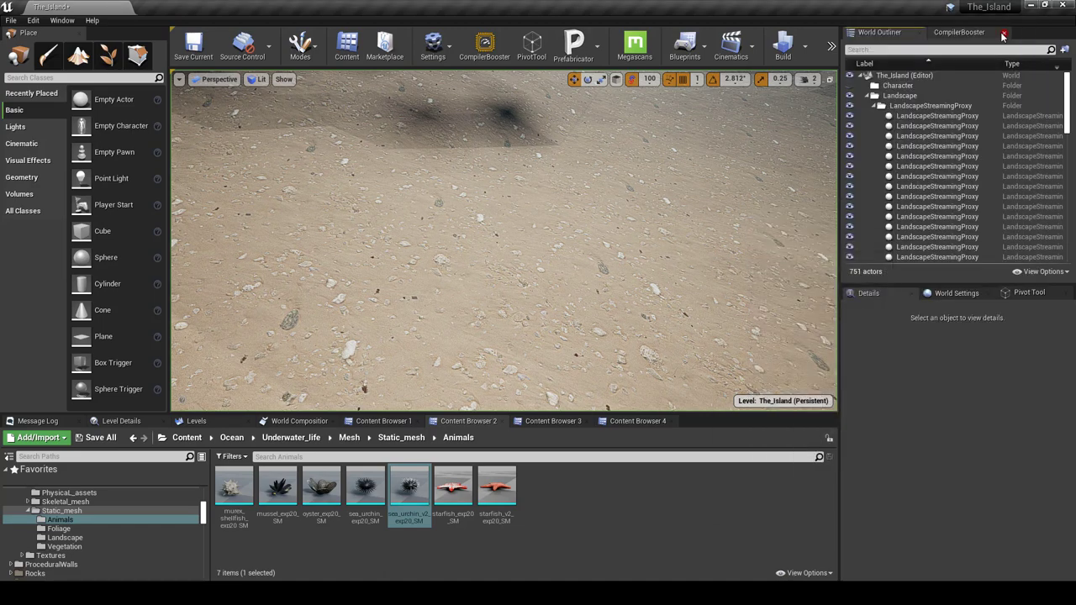
Step: Pull the camera back over the seabed, show the viewport in full screen and save the level
{"action": "right_click_drag", "start_coordinate": [512, 205], "coordinate": [597, 152]}
{"action": "key", "text": "s"}
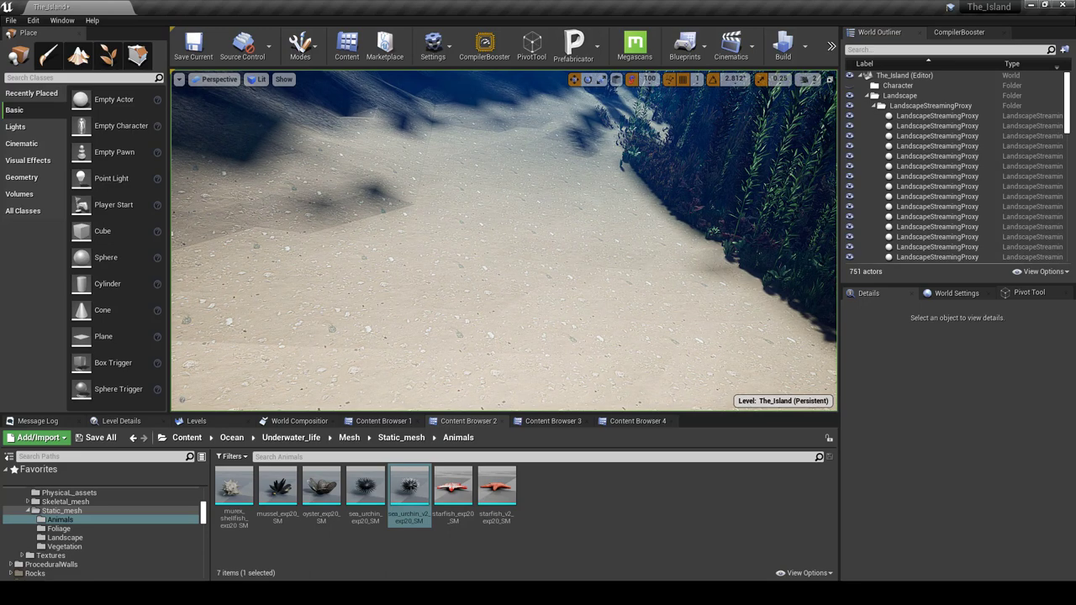
{"action": "key", "text": "F11"}
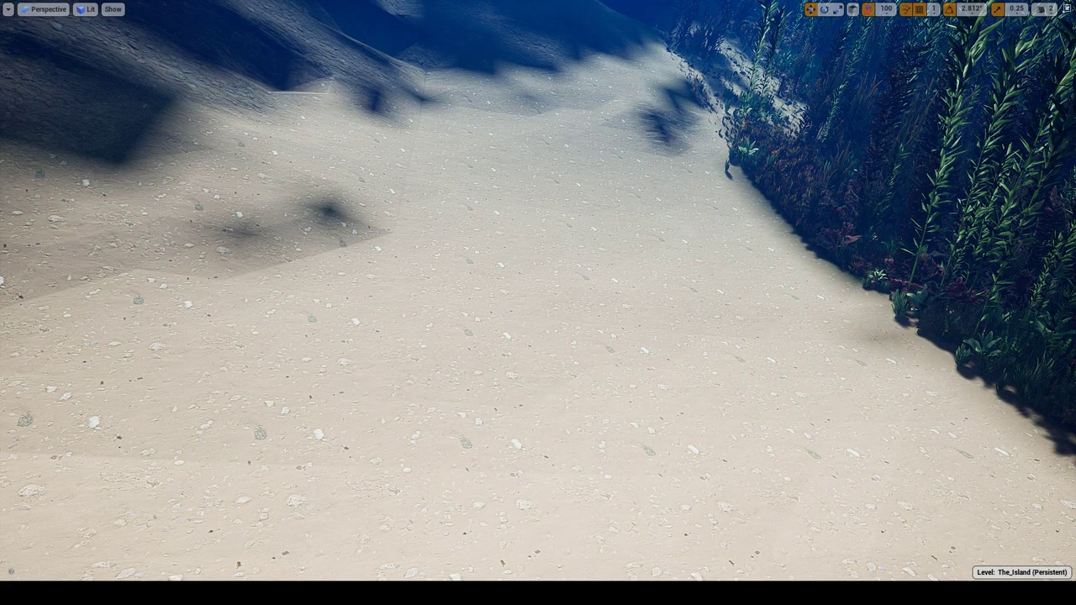
{"action": "key", "text": "ctrl+s"}
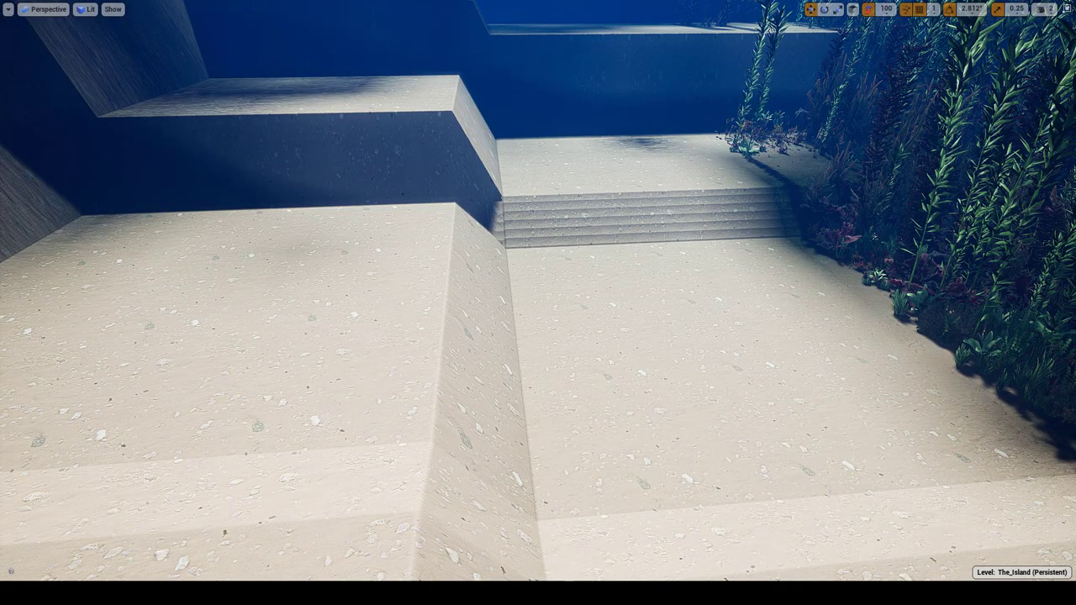
Step: Inspect the sea urchins and shellfish among the seabed plants up close and from above, then leave the full-screen view
{"action": "right_click_drag", "start_coordinate": [508, 198], "coordinate": [453, 168]}
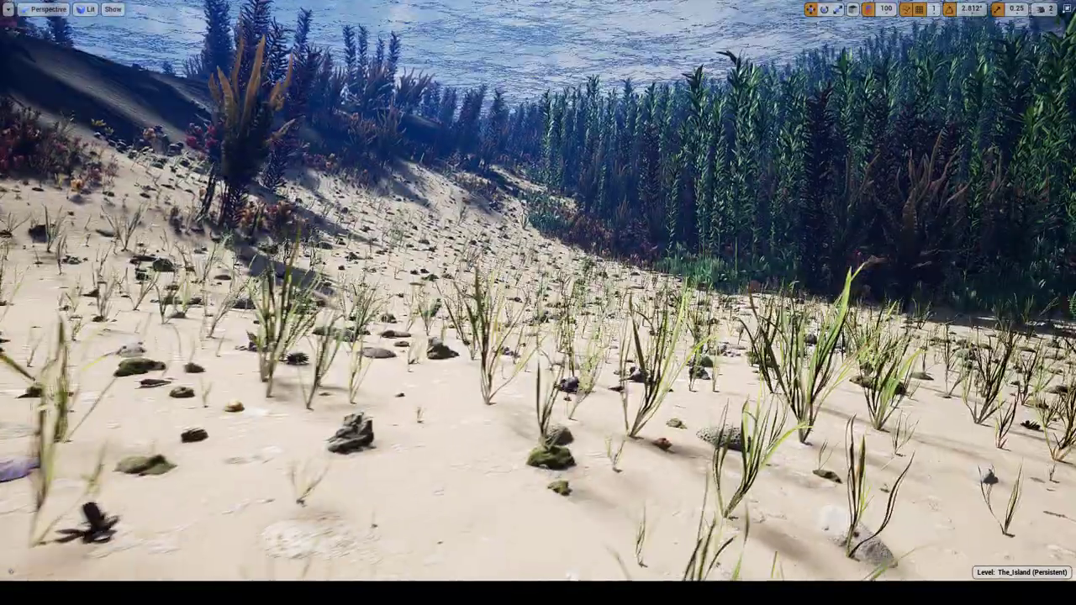
{"action": "key", "text": "w"}
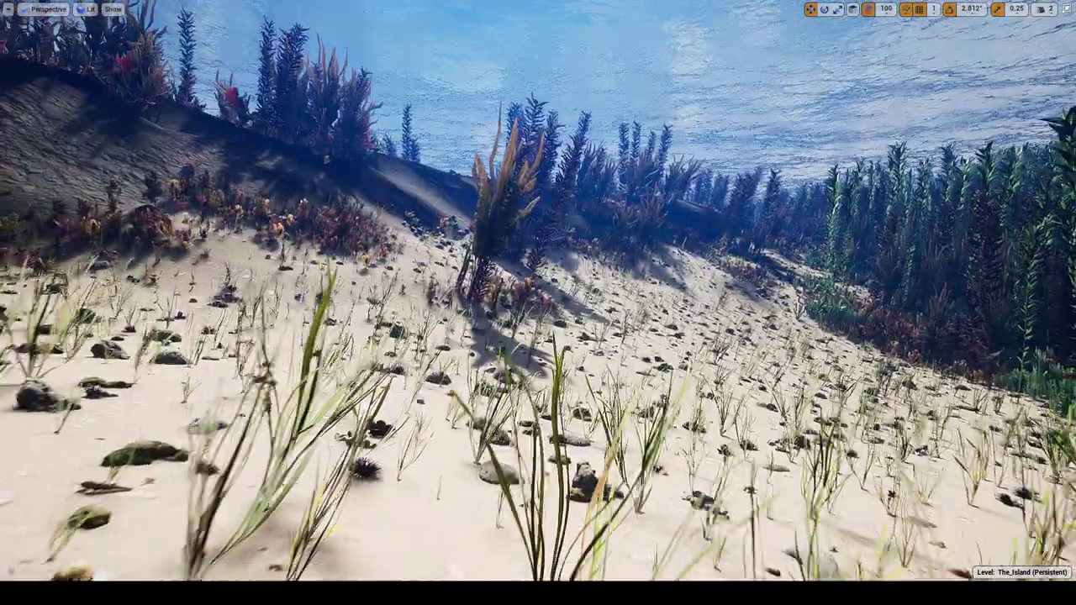
{"action": "key", "text": "w"}
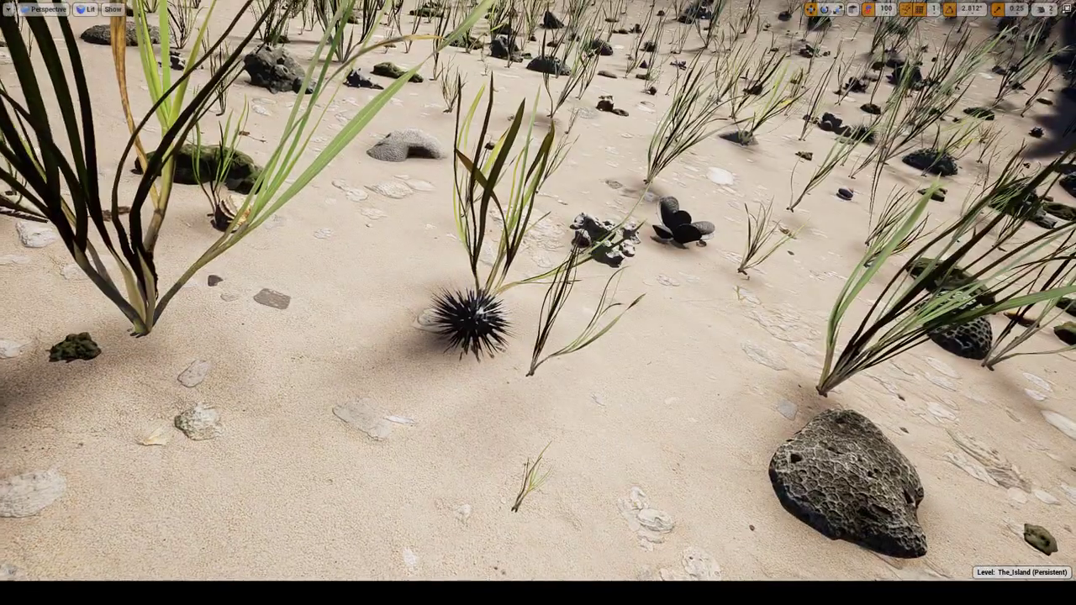
{"action": "key", "text": "s"}
{"action": "key", "text": "s"}
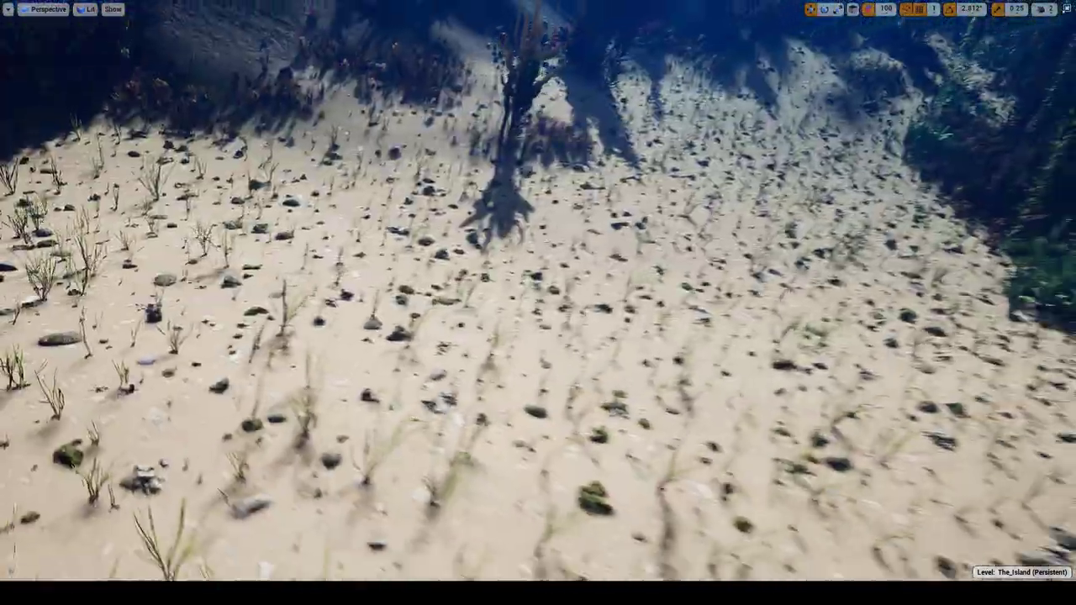
{"action": "right_click_drag", "start_coordinate": [580, 349], "coordinate": [572, 336]}
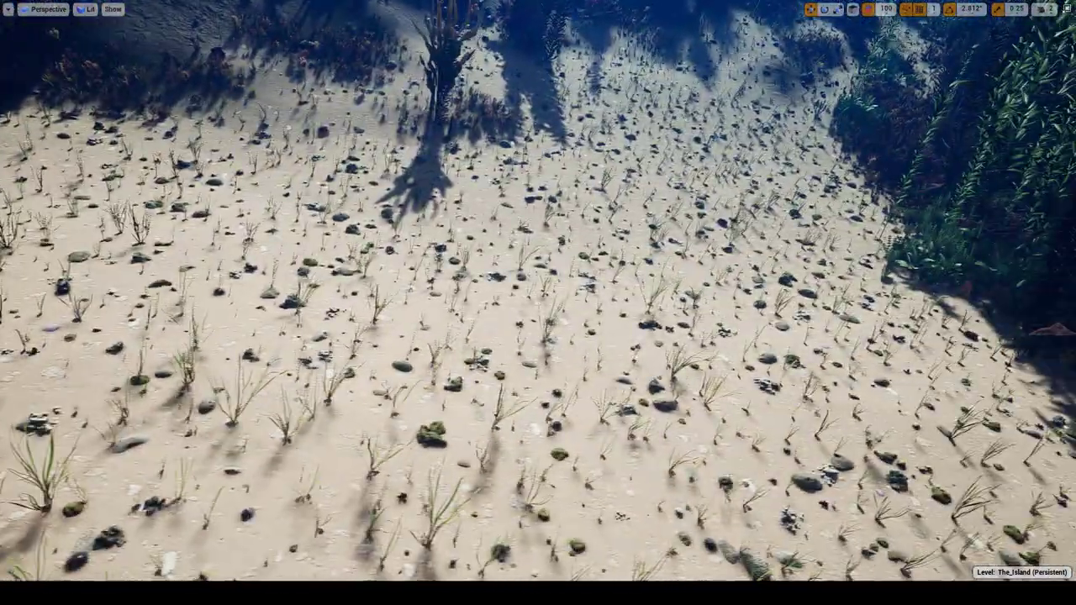
{"action": "key", "text": "F11"}
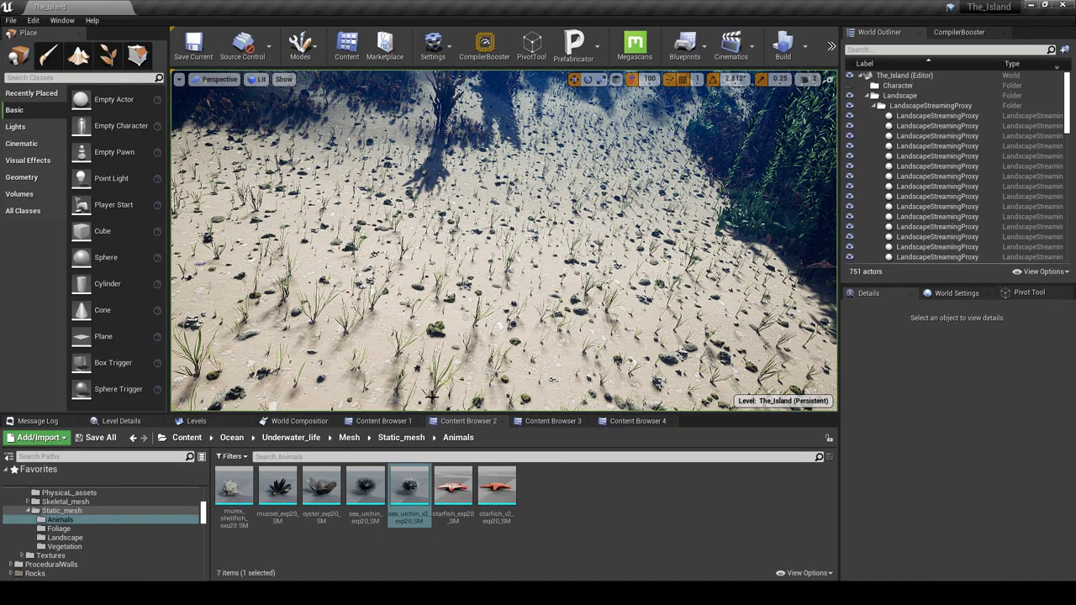
Step: Switch the editor to Foliage mode and check the Static_mesh Foliage folder before returning to the Animals folder
{"action": "mouse_move", "coordinate": [413, 487]}
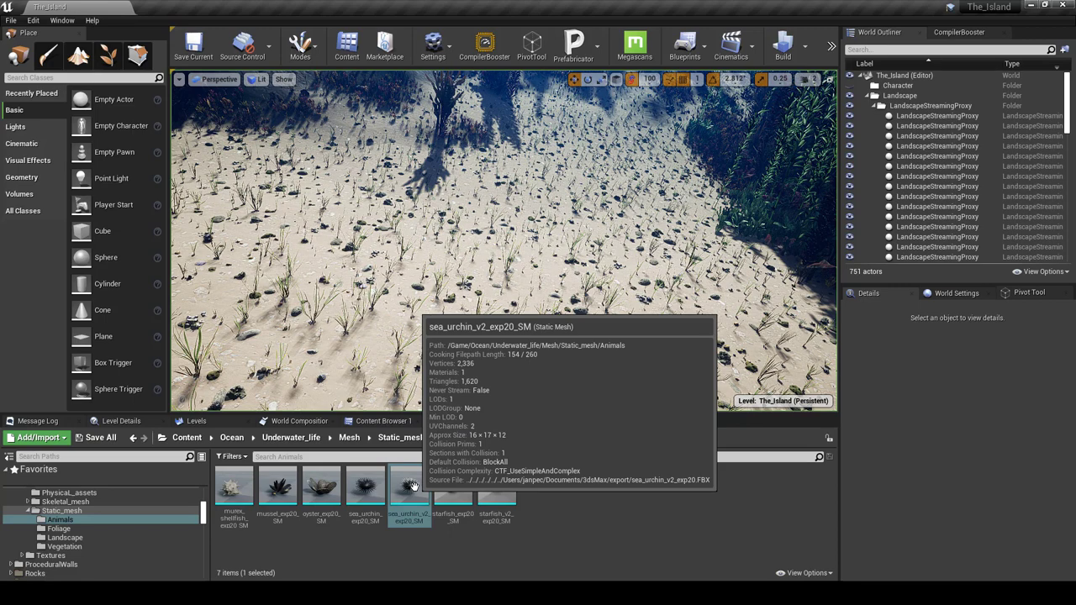
{"action": "left_click", "coordinate": [300, 46]}
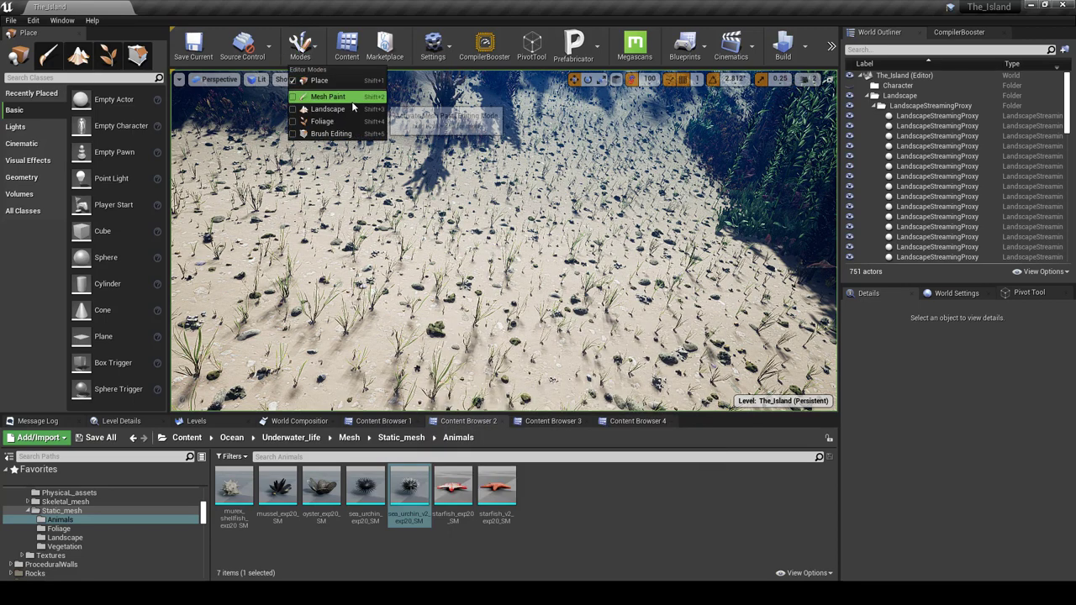
{"action": "left_click", "coordinate": [324, 121]}
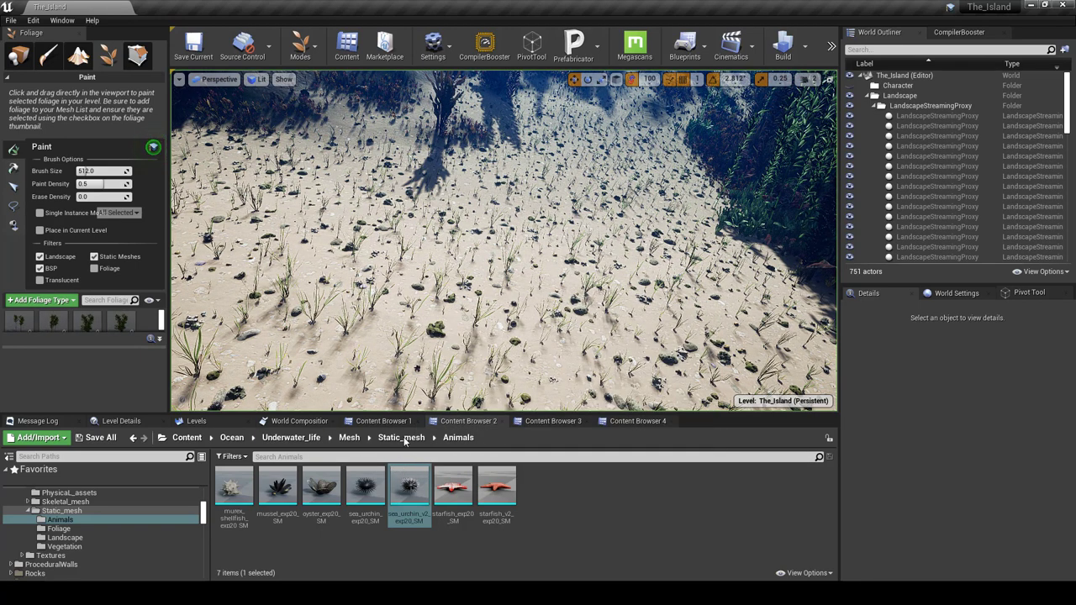
{"action": "left_click", "coordinate": [404, 439]}
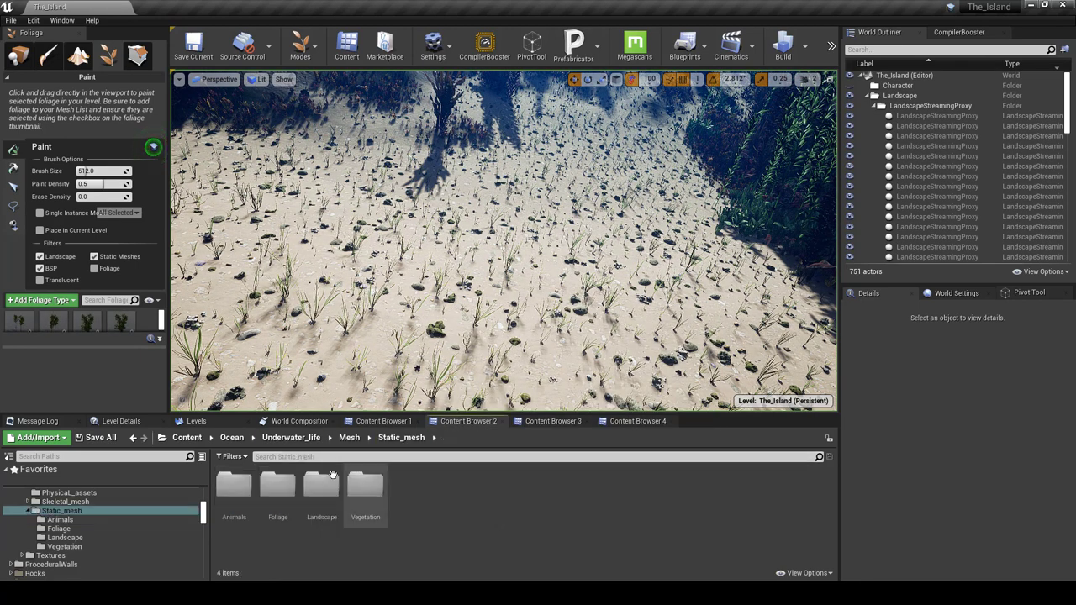
{"action": "double_click", "coordinate": [276, 485]}
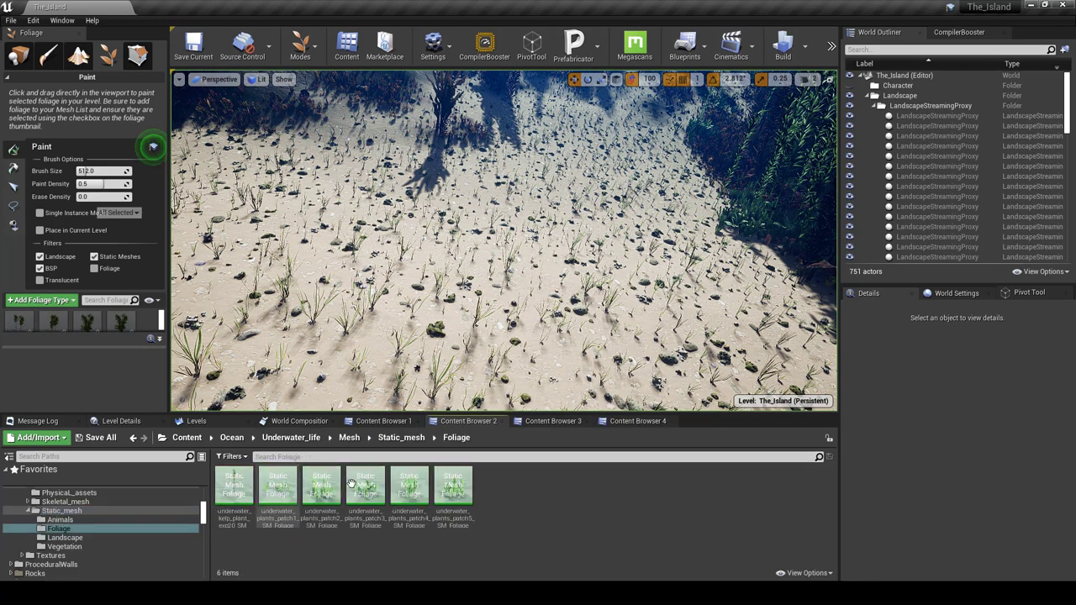
{"action": "left_click", "coordinate": [403, 439]}
{"action": "double_click", "coordinate": [234, 486]}
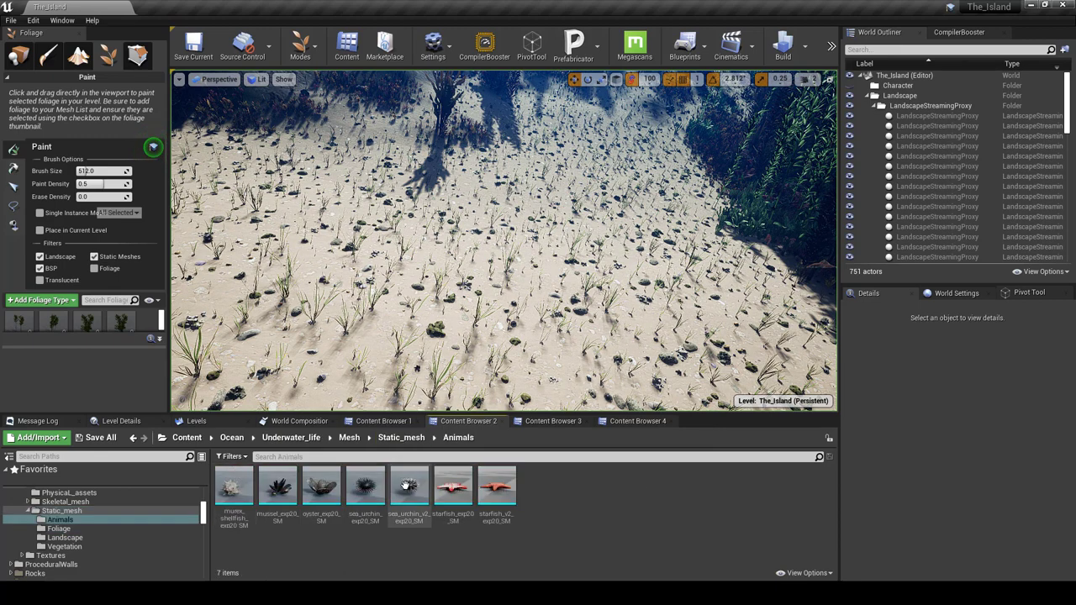
Step: Add the mussel, oyster and both sea urchin meshes as foliage types, storing sea_urchin_v2_exp20_SM_FoliageType in the Foliage folder
{"action": "left_click", "coordinate": [407, 486]}
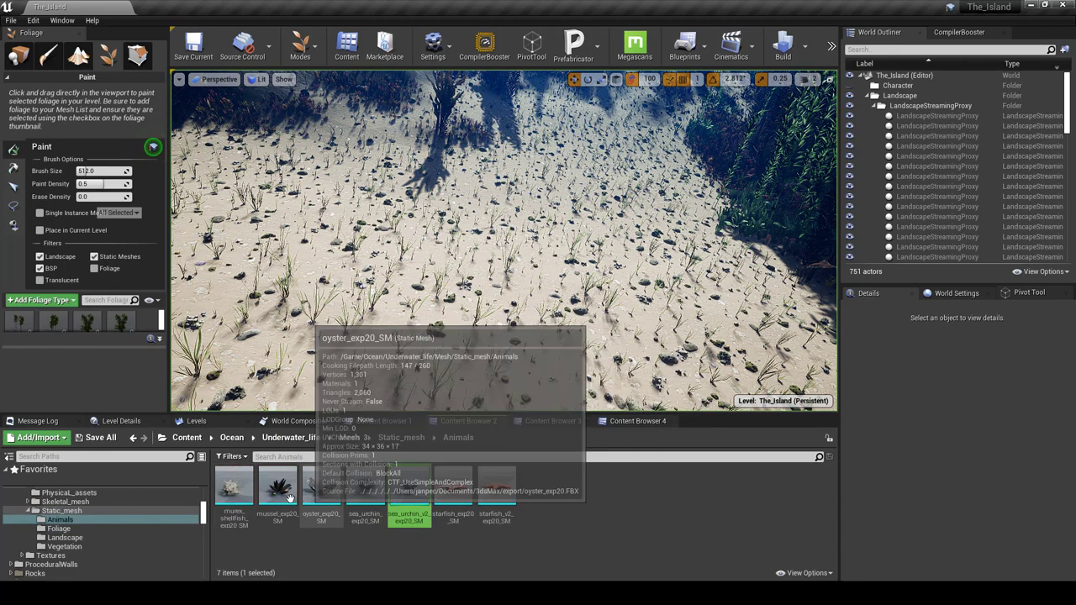
{"action": "left_click", "coordinate": [289, 495], "text": "shift"}
{"action": "left_click_drag", "start_coordinate": [288, 467], "coordinate": [117, 348]}
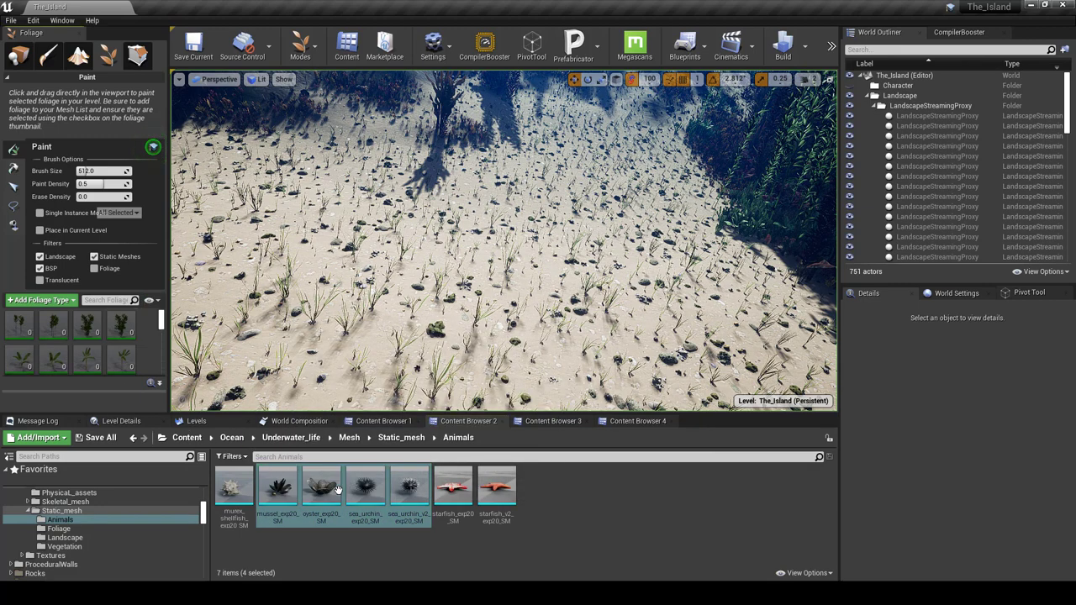
{"action": "left_click_drag", "start_coordinate": [338, 489], "coordinate": [128, 347]}
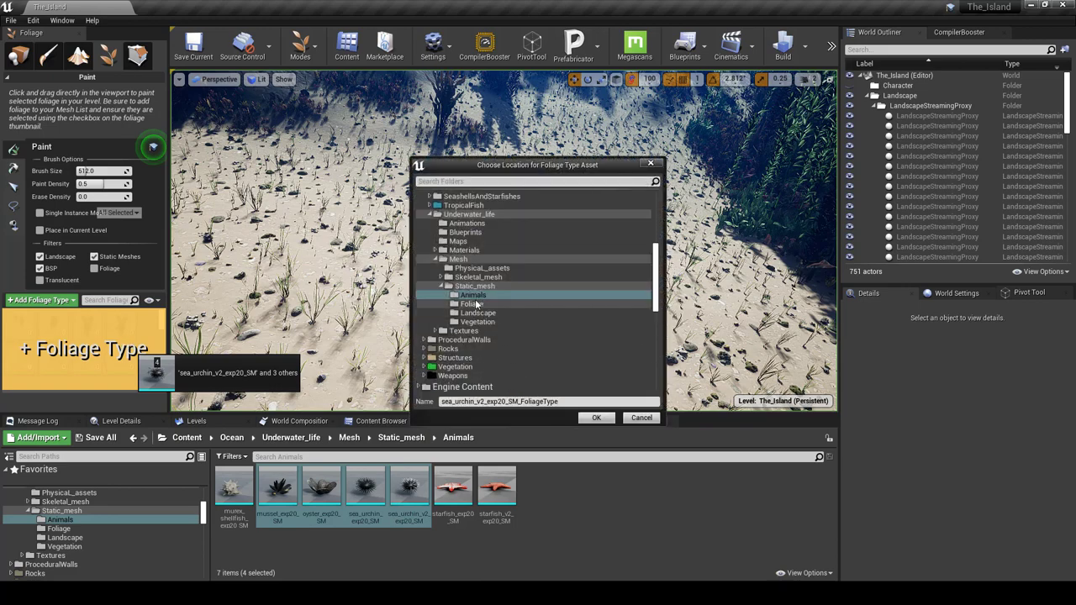
{"action": "left_click", "coordinate": [473, 303]}
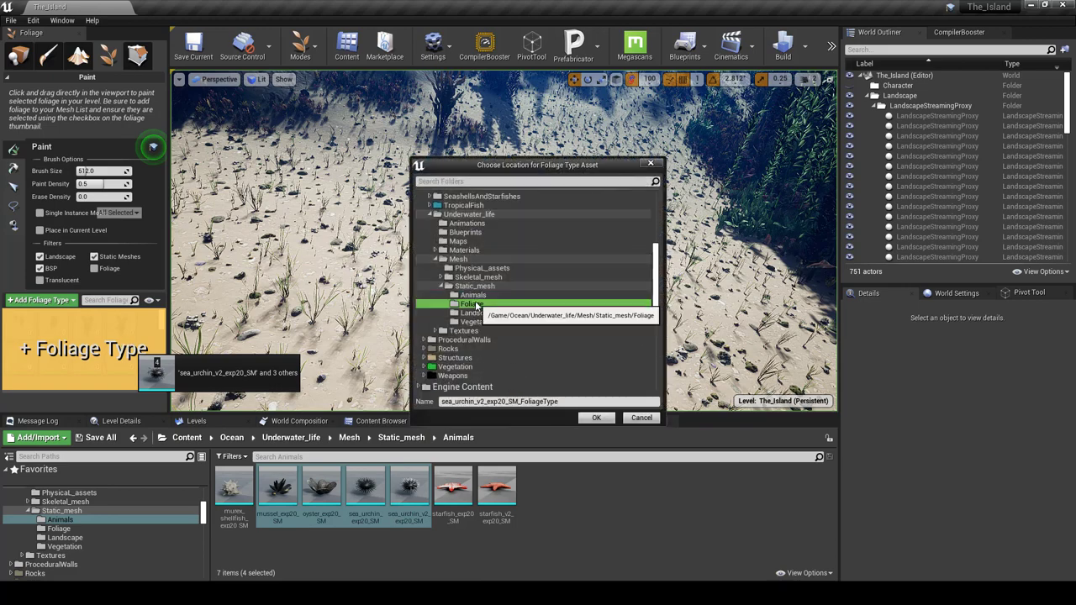
{"action": "left_click", "coordinate": [597, 418]}
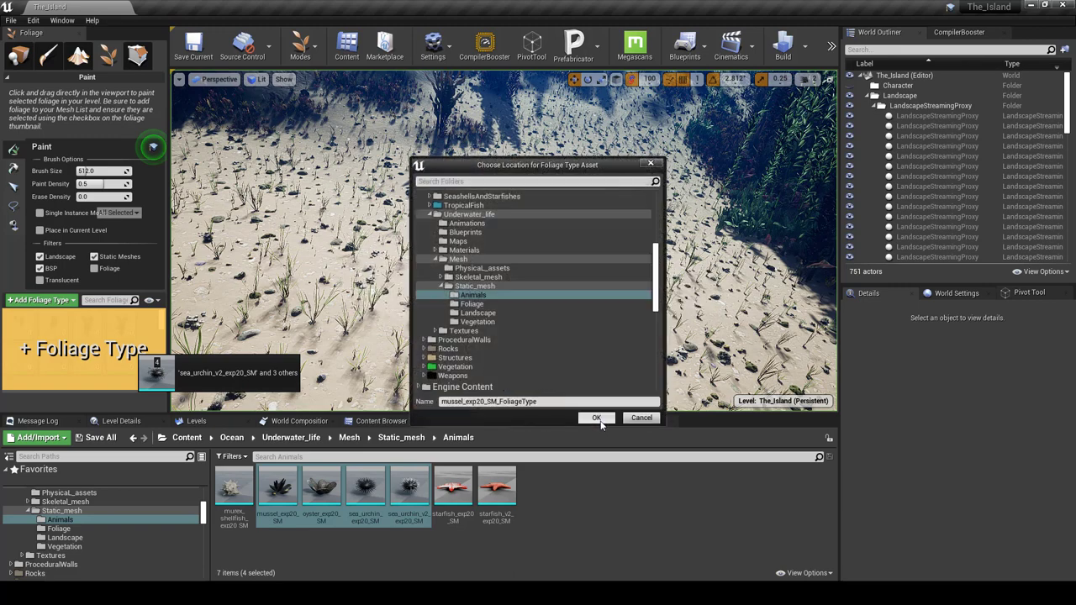
Step: Store the mussel, oyster and sea_urchin_exp20_SM foliage type assets in the Static_mesh Foliage folder
{"action": "left_click", "coordinate": [504, 304]}
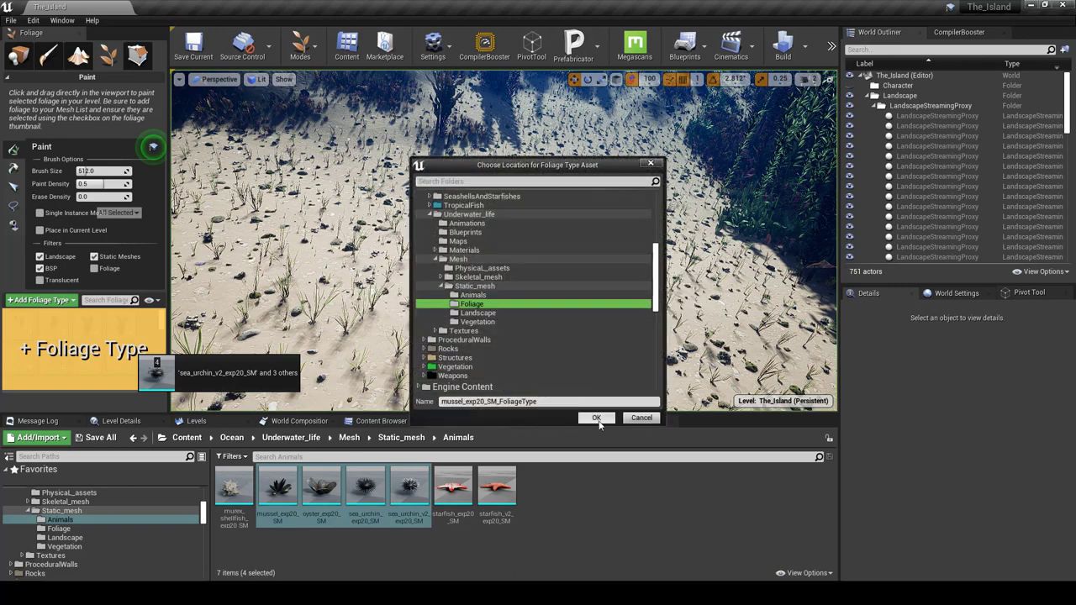
{"action": "left_click", "coordinate": [596, 418]}
{"action": "left_click", "coordinate": [504, 303]}
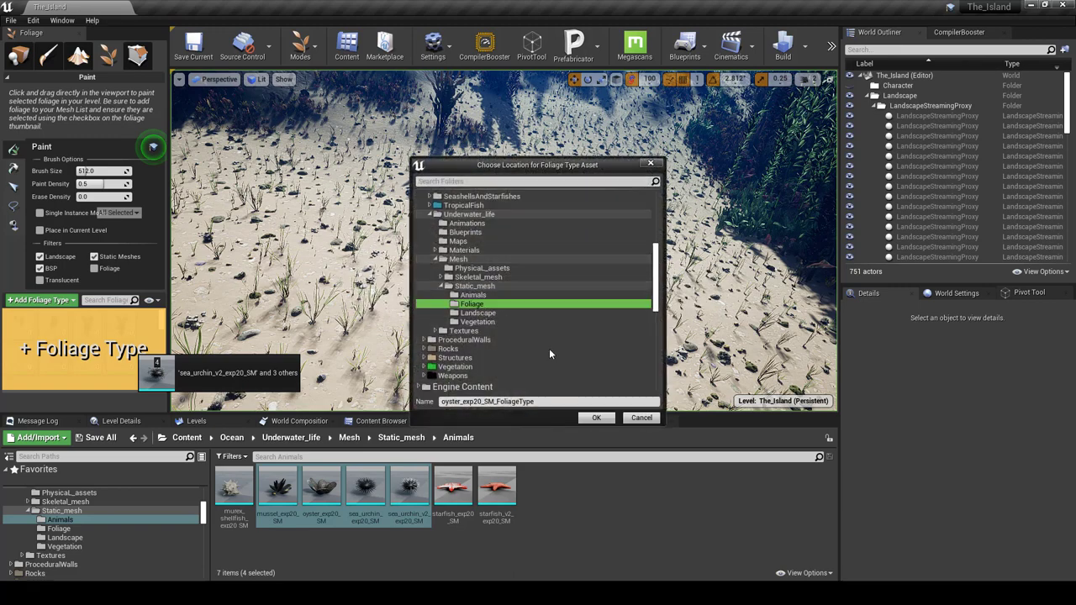
{"action": "left_click", "coordinate": [595, 417]}
{"action": "left_click", "coordinate": [495, 303]}
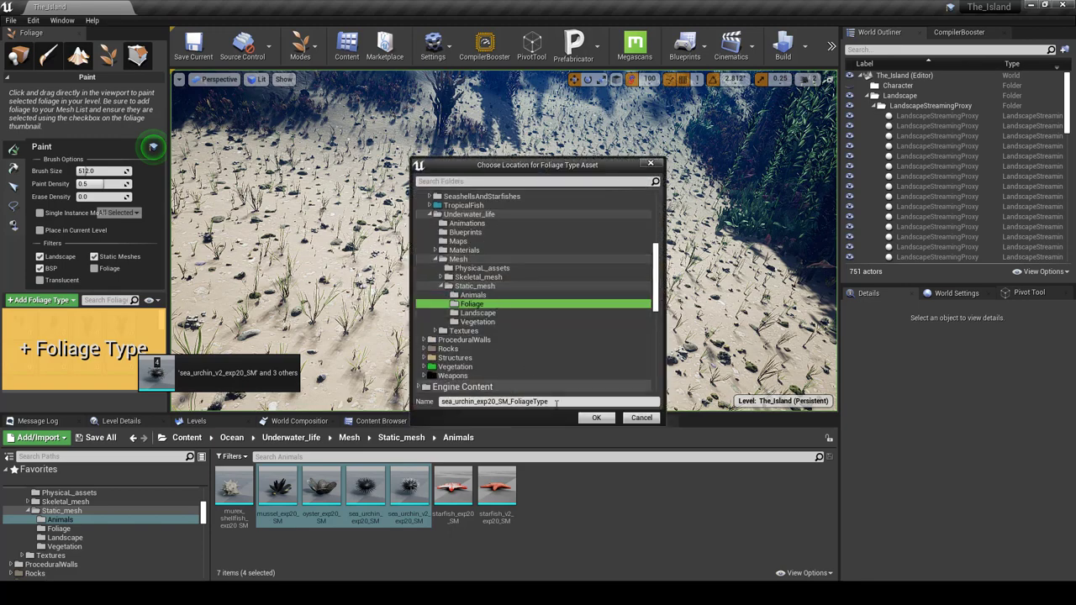
{"action": "left_click", "coordinate": [595, 417]}
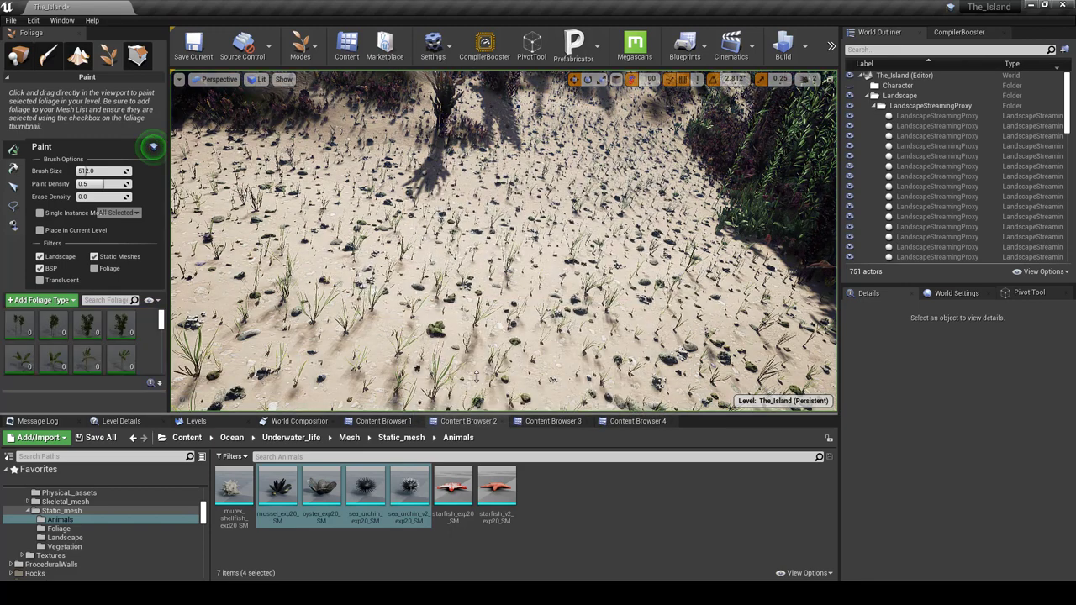
Step: Open the Static_mesh Foliage folder and look over its foliage type assets
{"action": "left_click", "coordinate": [400, 437]}
{"action": "double_click", "coordinate": [278, 488]}
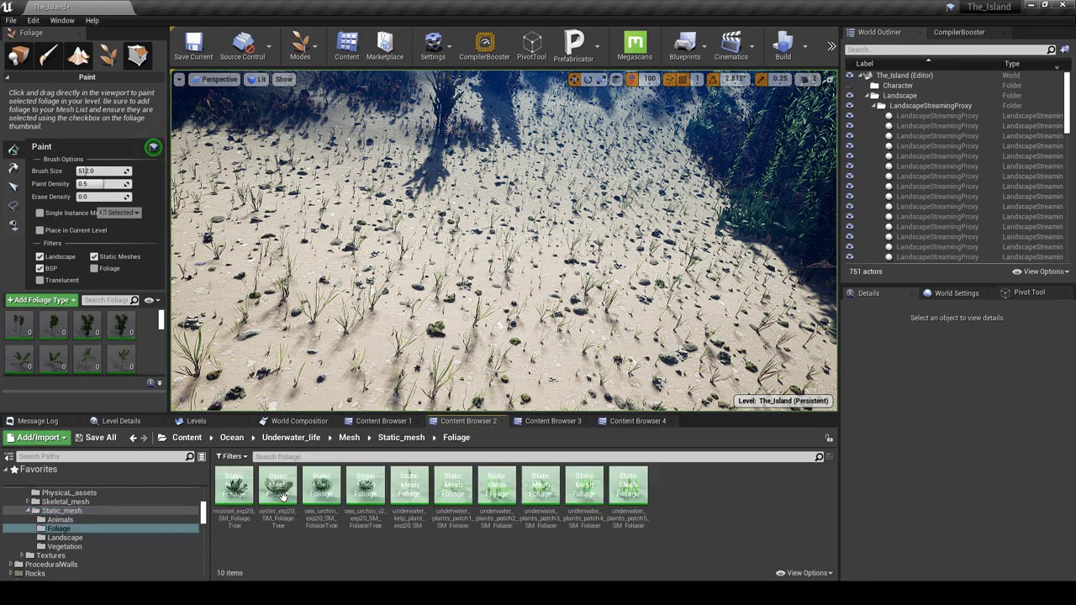
{"action": "left_click", "coordinate": [382, 421]}
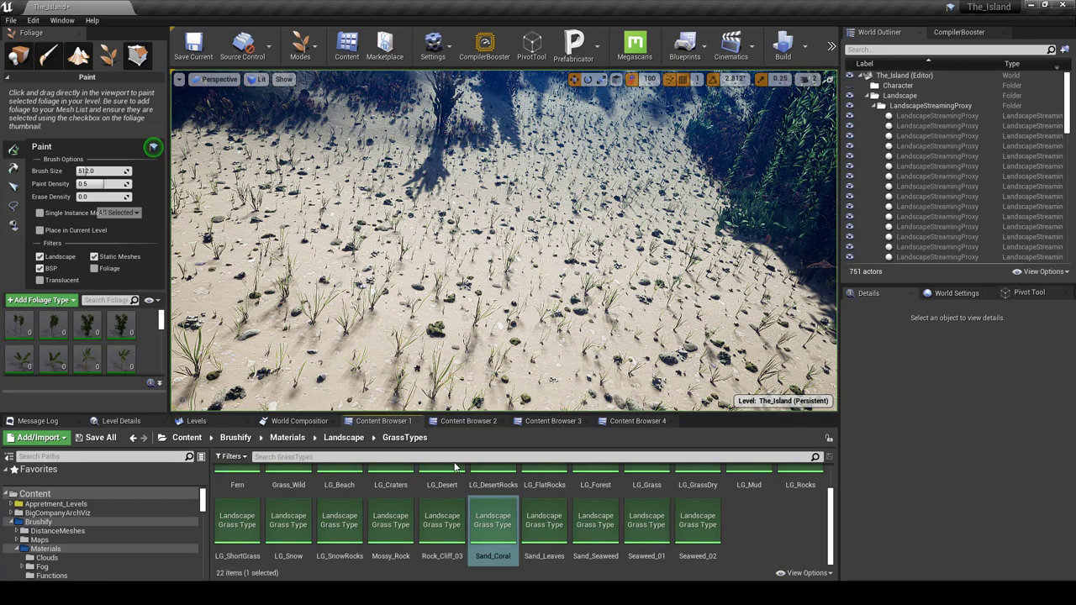
{"action": "left_click", "coordinate": [468, 421]}
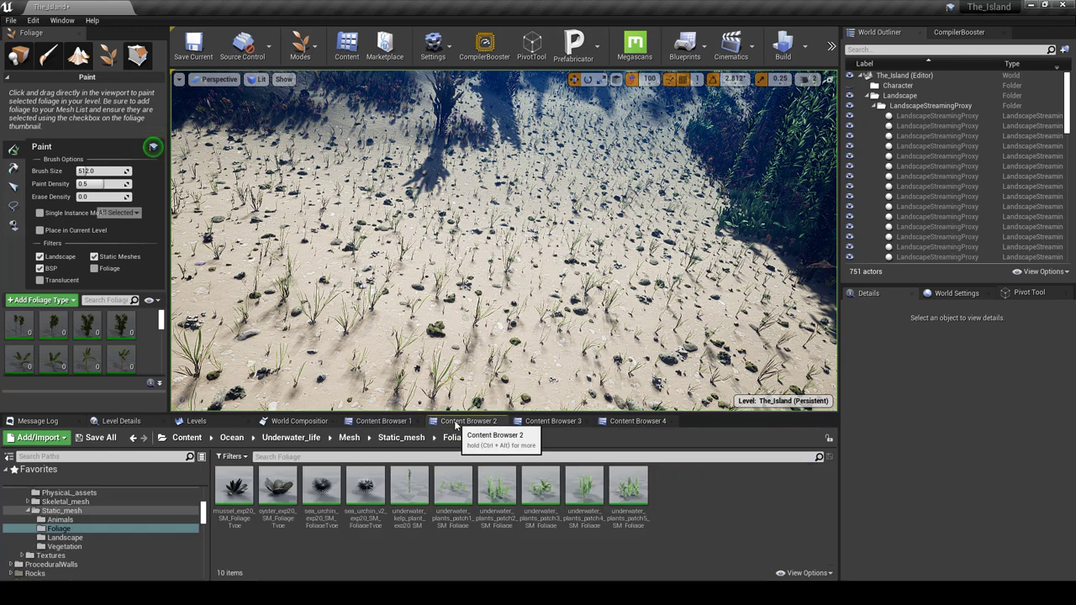
Step: Go up to the root Content folder in the third content browser and enlarge the browser area
{"action": "left_click", "coordinate": [566, 421]}
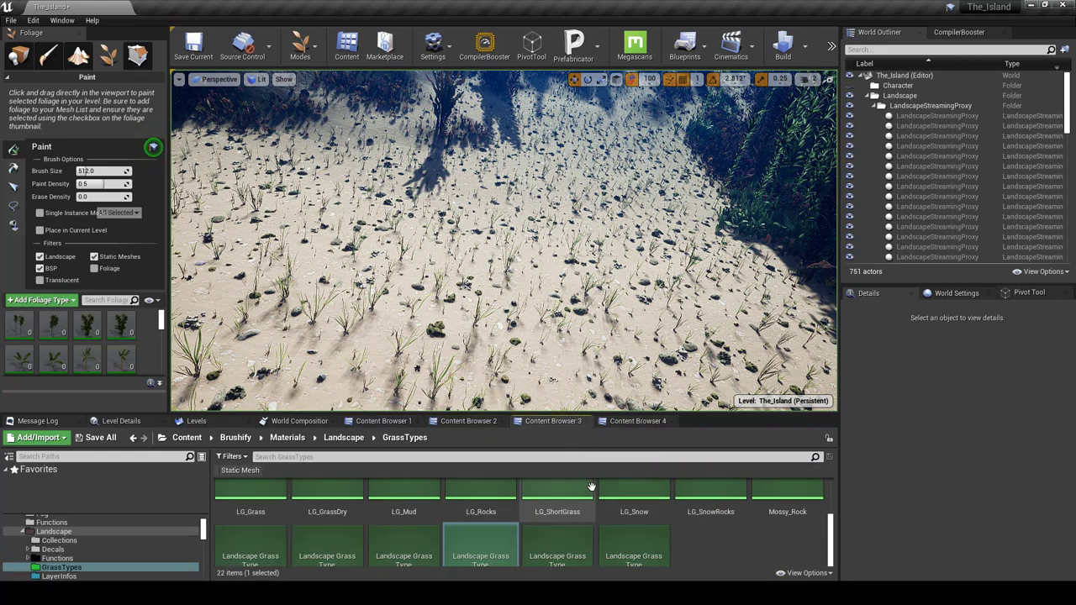
{"action": "scroll", "coordinate": [596, 496], "scroll_direction": "down", "scroll_amount": 2}
{"action": "left_click", "coordinate": [632, 423]}
{"action": "left_click", "coordinate": [542, 423]}
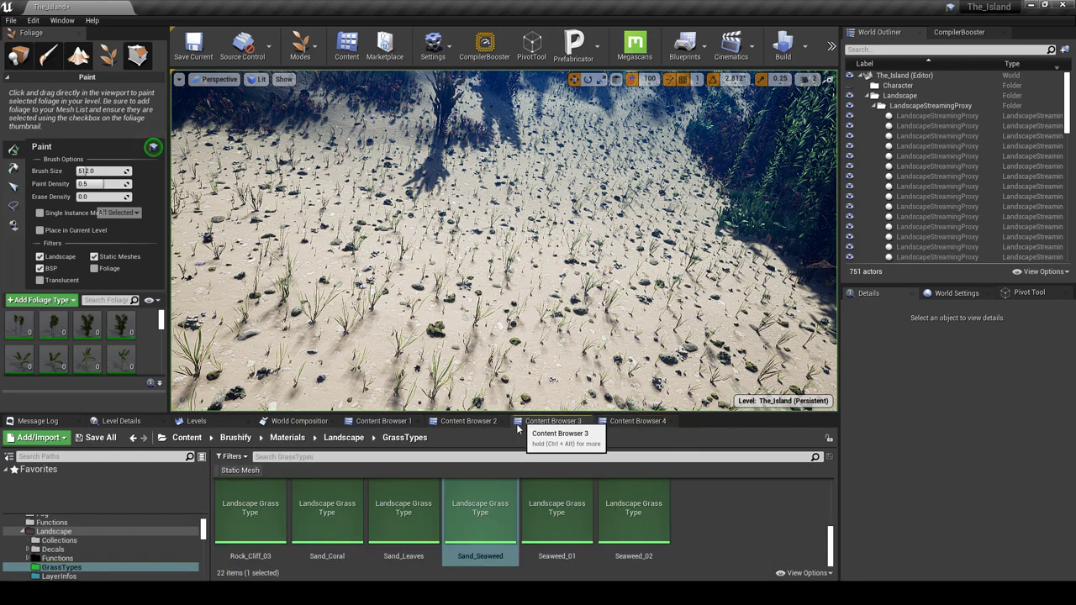
{"action": "left_click", "coordinate": [235, 437]}
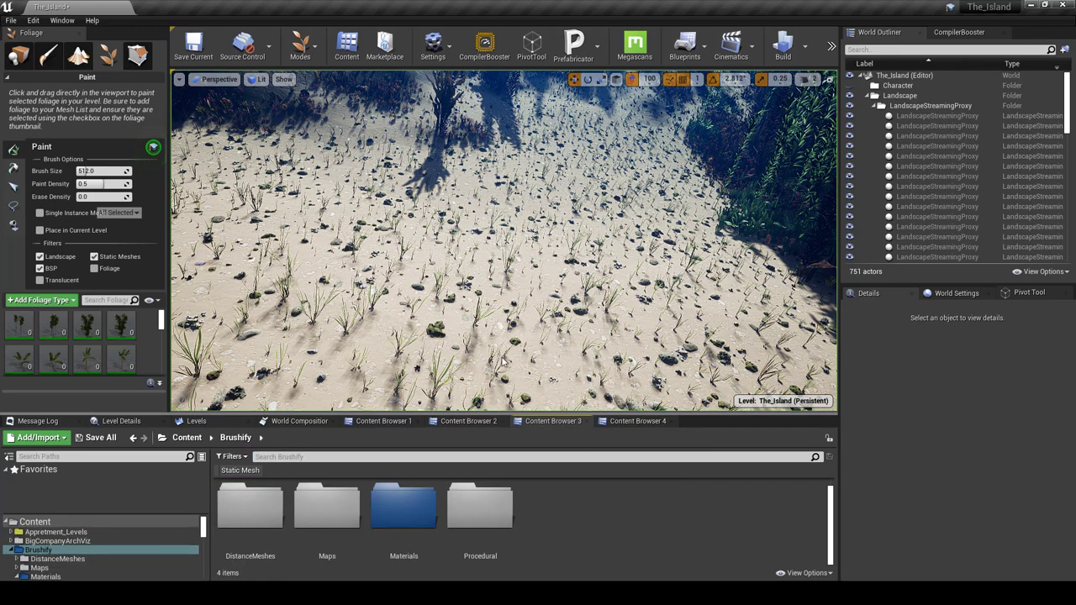
{"action": "left_click_drag", "start_coordinate": [503, 412], "coordinate": [502, 343]}
{"action": "left_click", "coordinate": [187, 369]}
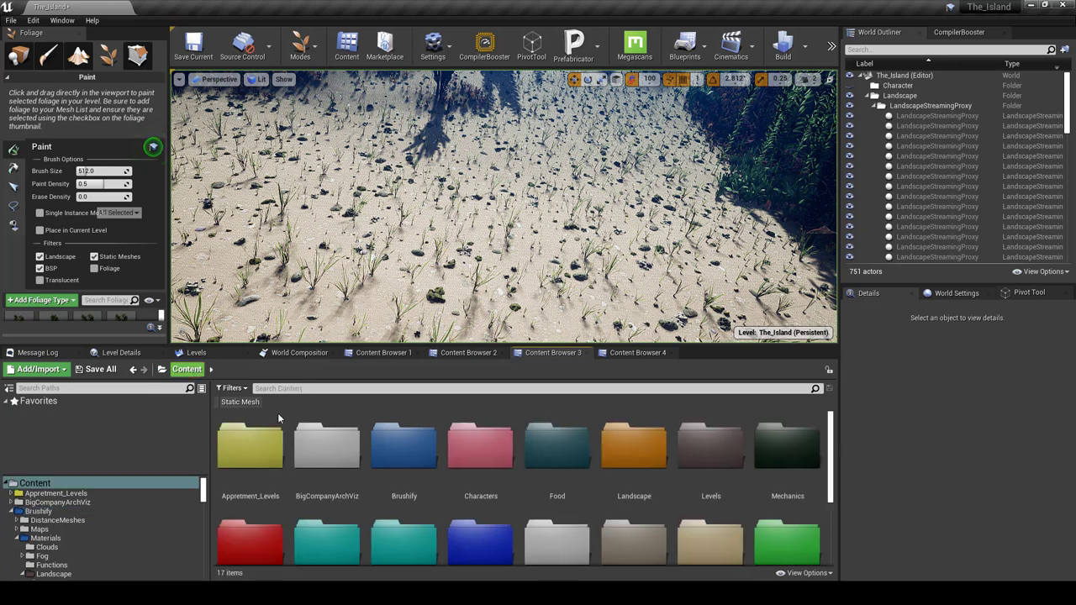
Step: Open the Procedural_Foliage folder inside the Vegetation content folder
{"action": "scroll", "coordinate": [539, 511], "scroll_direction": "down", "scroll_amount": 3}
{"action": "double_click", "coordinate": [788, 437]}
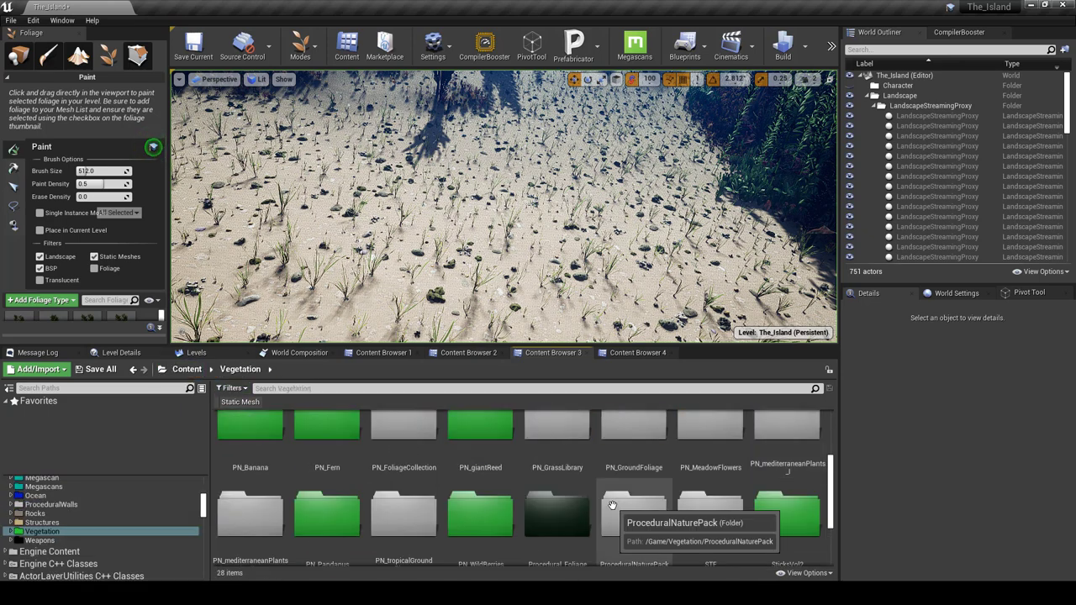
{"action": "scroll", "coordinate": [612, 504], "scroll_direction": "down", "scroll_amount": 1}
{"action": "double_click", "coordinate": [580, 492]}
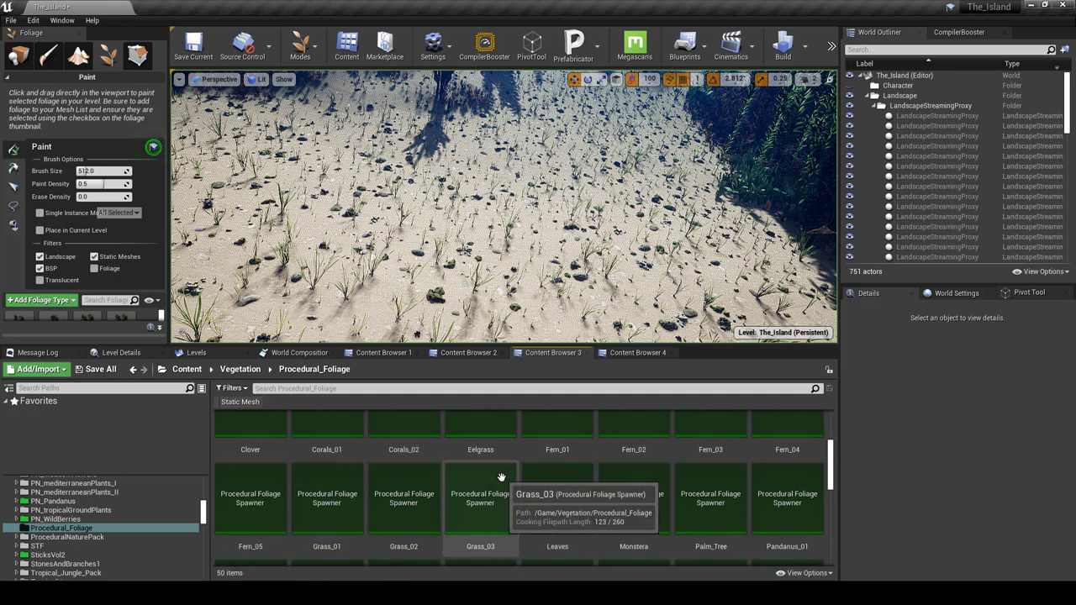
Step: Look through the procedural foliage spawners and inspect the settings of the Seaweed_01 spawner
{"action": "scroll", "coordinate": [496, 480], "scroll_direction": "down", "scroll_amount": 3}
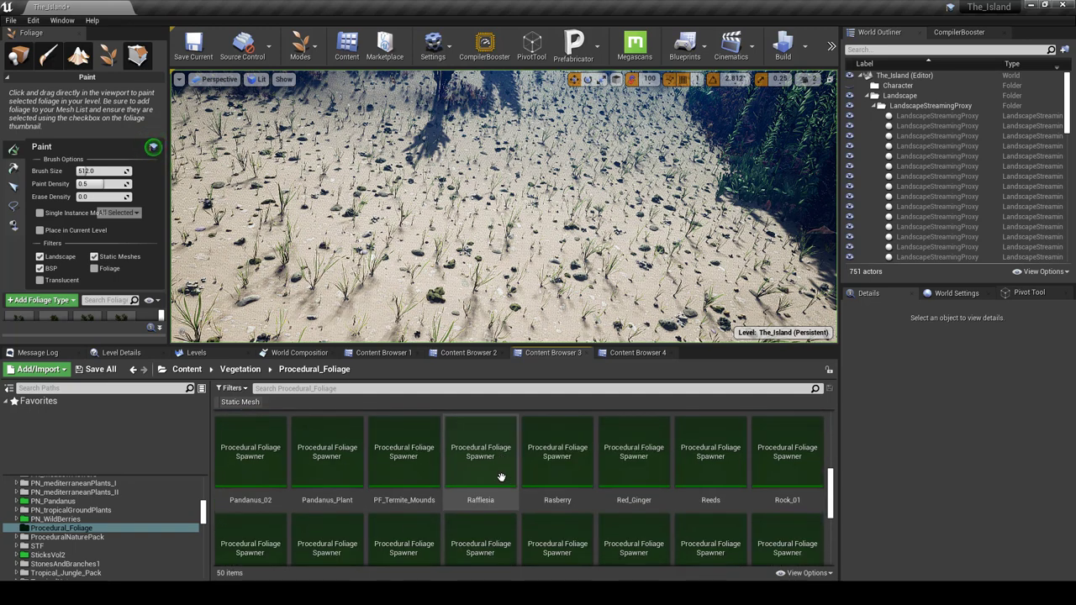
{"action": "scroll", "coordinate": [501, 477], "scroll_direction": "down", "scroll_amount": 5}
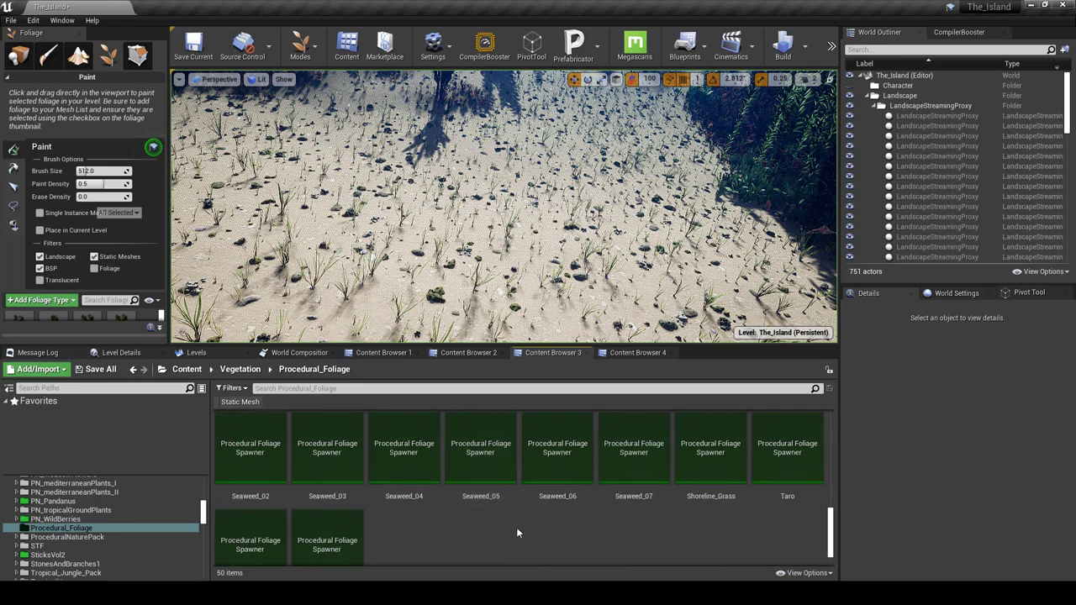
{"action": "scroll", "coordinate": [517, 533], "scroll_direction": "up", "scroll_amount": 1}
{"action": "scroll", "coordinate": [702, 537], "scroll_direction": "up", "scroll_amount": 2}
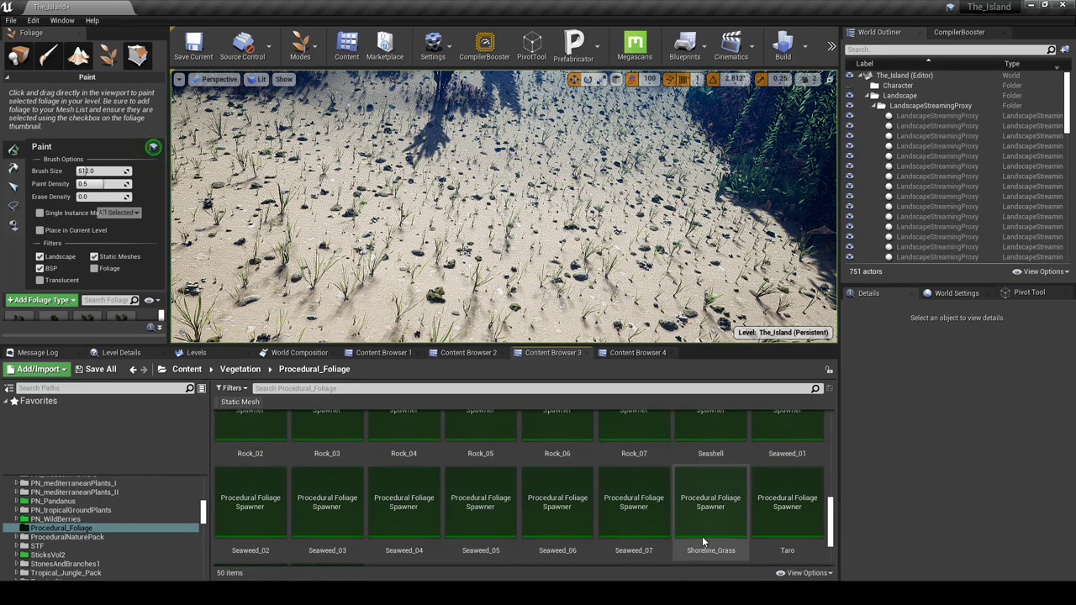
{"action": "double_click", "coordinate": [803, 429]}
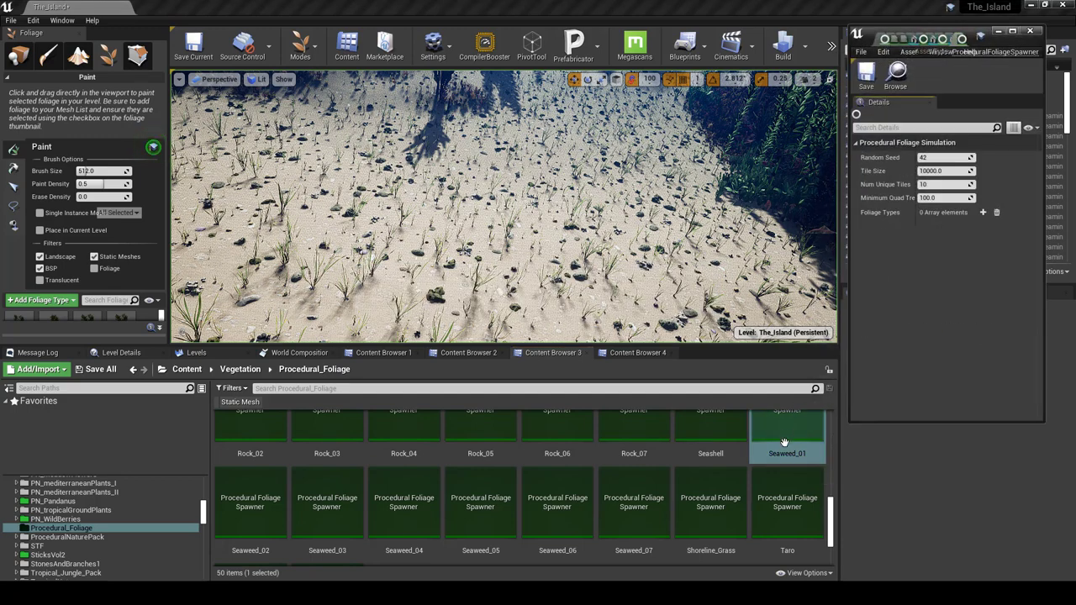
{"action": "left_click", "coordinate": [1029, 32]}
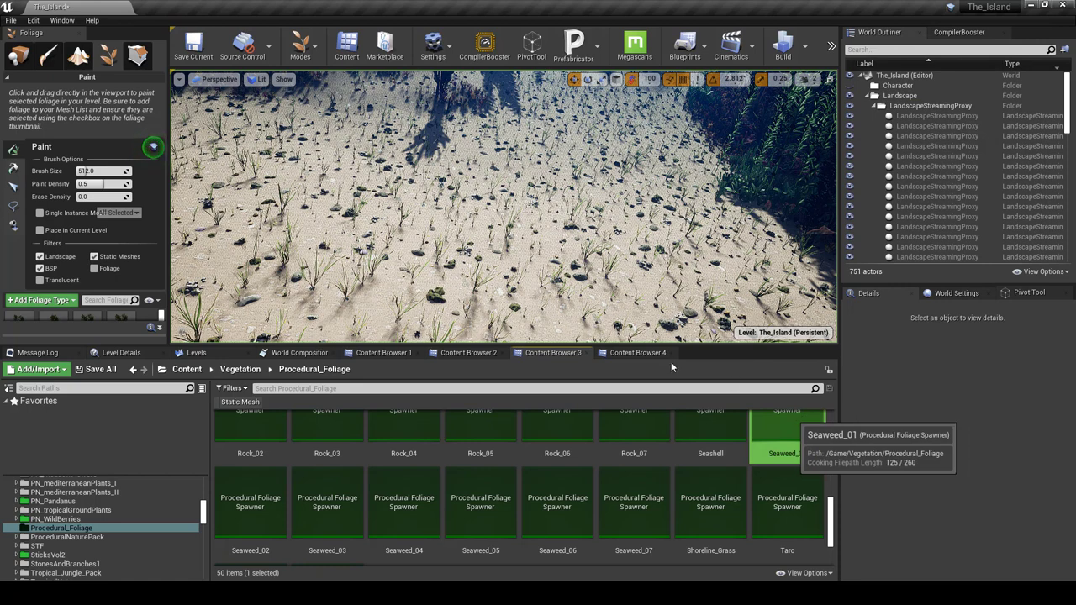
Step: Look up the name of the first sea urchin foliage type in the Static_mesh Foliage folder
{"action": "left_click", "coordinate": [384, 353]}
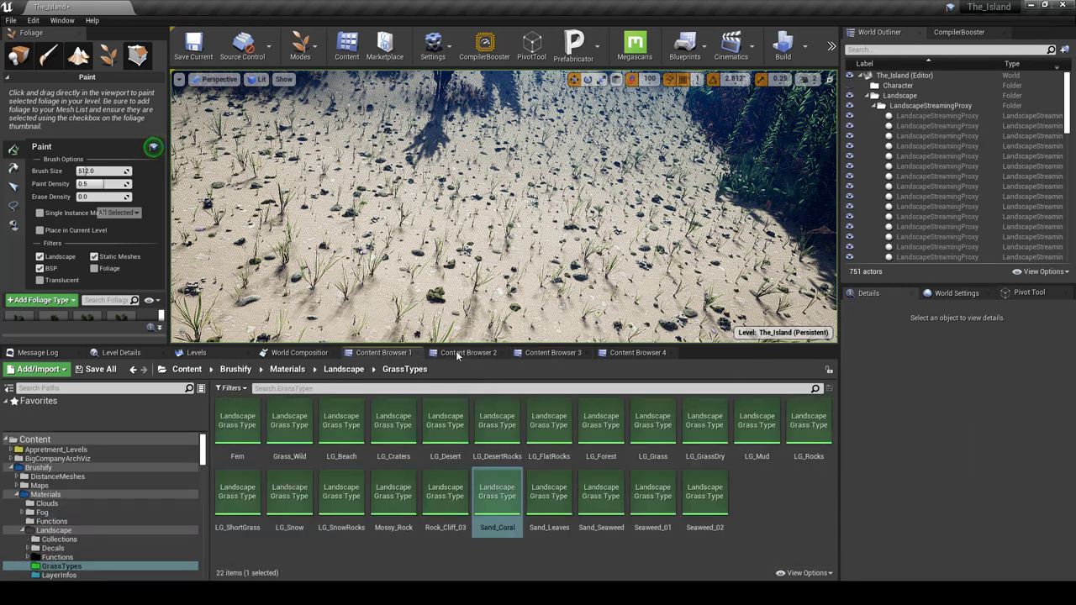
{"action": "left_click", "coordinate": [468, 353]}
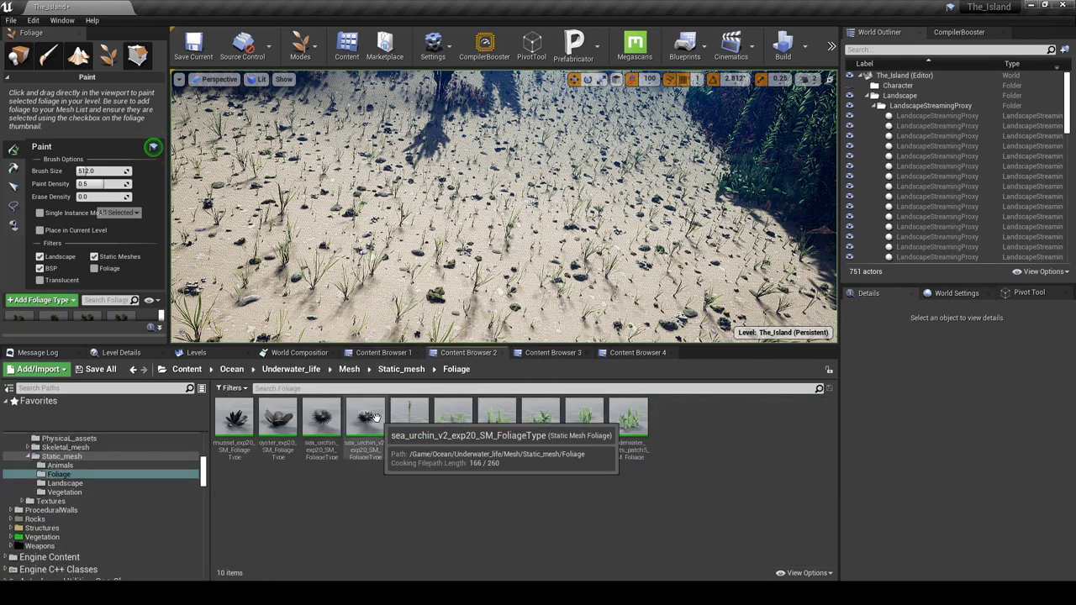
{"action": "left_click", "coordinate": [321, 418]}
{"action": "left_click", "coordinate": [328, 448]}
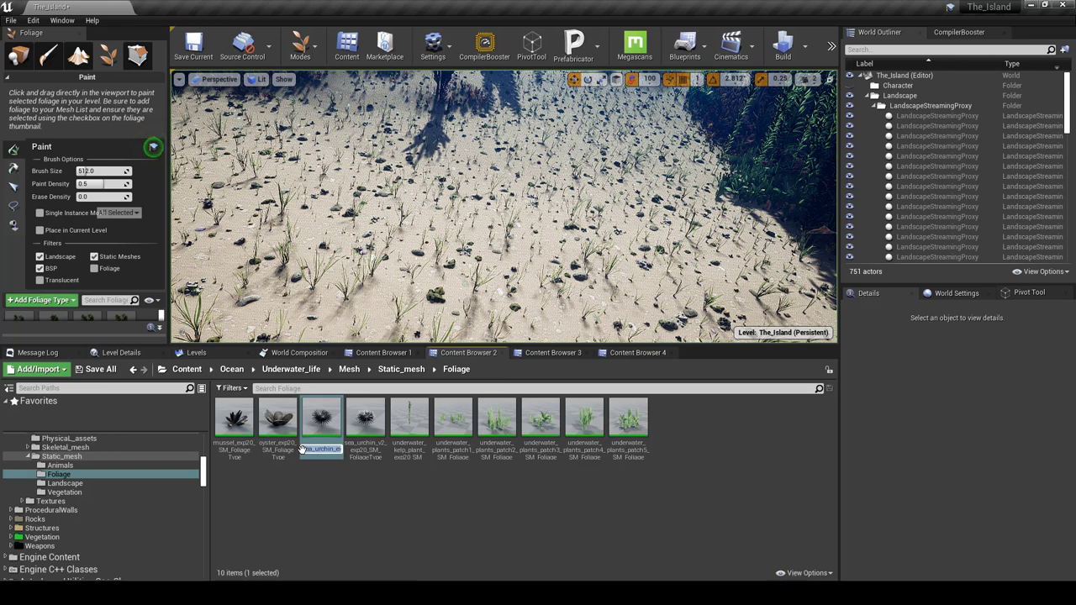
{"action": "left_click", "coordinate": [302, 449]}
{"action": "left_click", "coordinate": [322, 447]}
Step: Rename the Seaweed_01 procedural foliage spawner as Sea_Urchin
{"action": "left_click", "coordinate": [562, 353]}
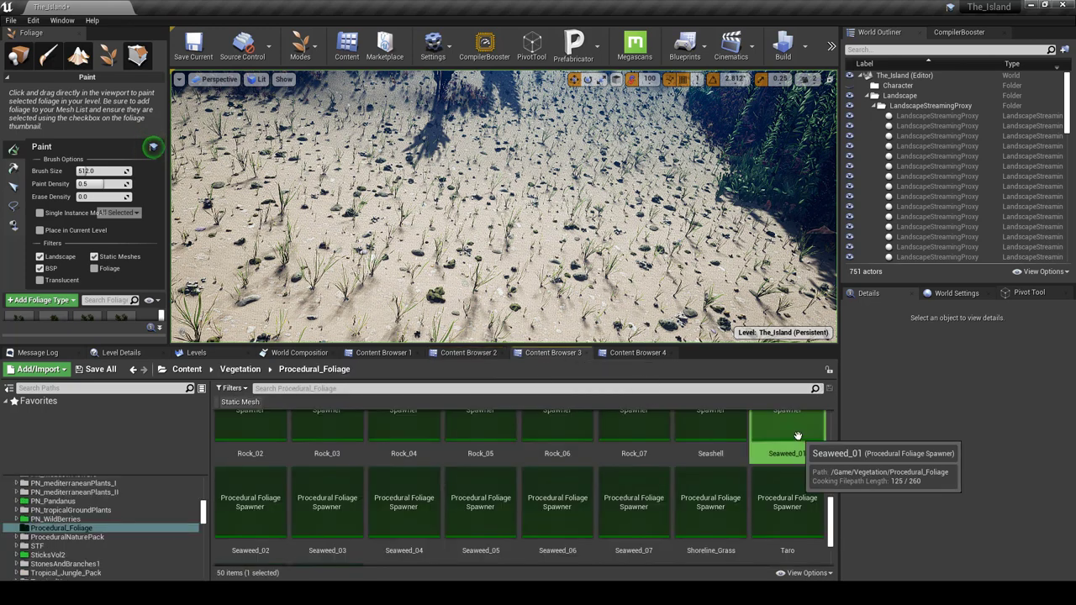
{"action": "scroll", "coordinate": [798, 435], "scroll_direction": "up", "scroll_amount": 2}
{"action": "scroll", "coordinate": [805, 482], "scroll_direction": "down", "scroll_amount": 1}
{"action": "left_click", "coordinate": [805, 485]}
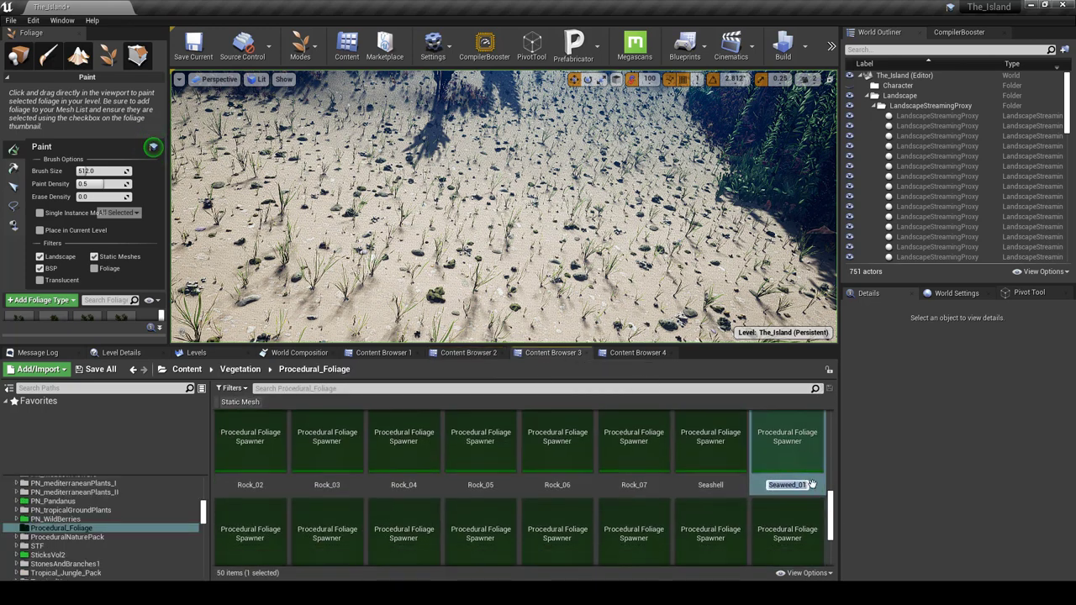
{"action": "type", "text": "sea_urchin"}
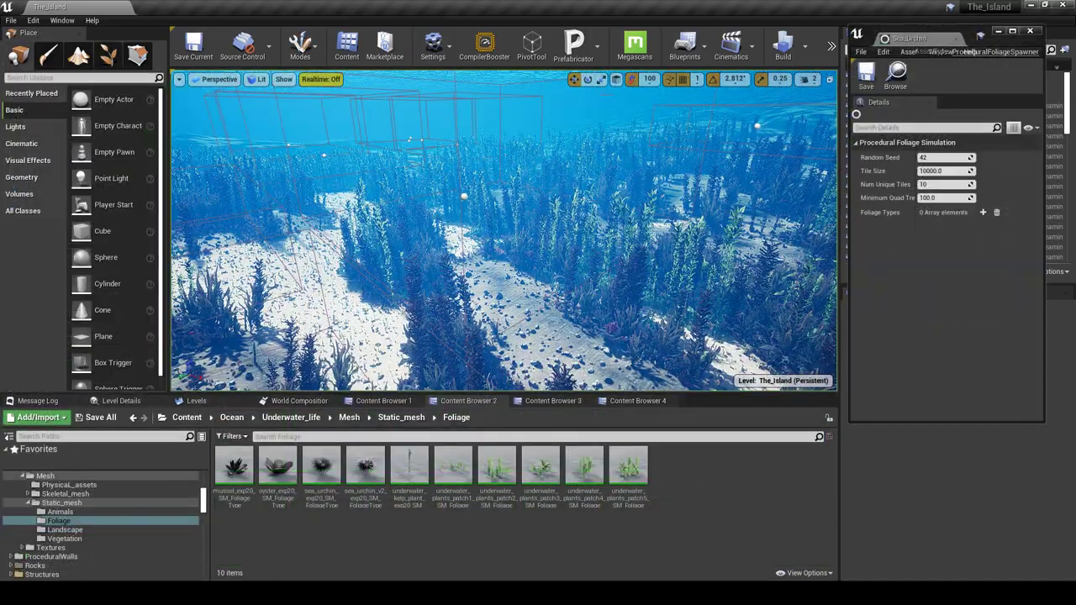
Step: Add two foliage type entries to the Sea_Urchin spawner and assign sea_urchin_exp20_SM_FoliageType and sea_urchin_v2_exp20_SM_FoliageType
{"action": "key", "text": "w"}
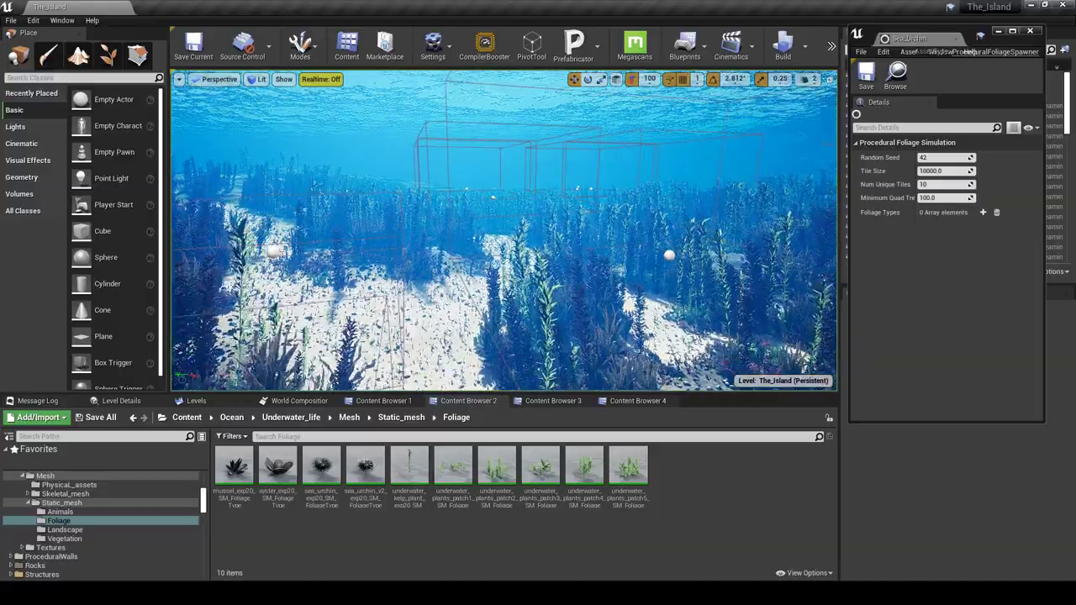
{"action": "key", "text": "w"}
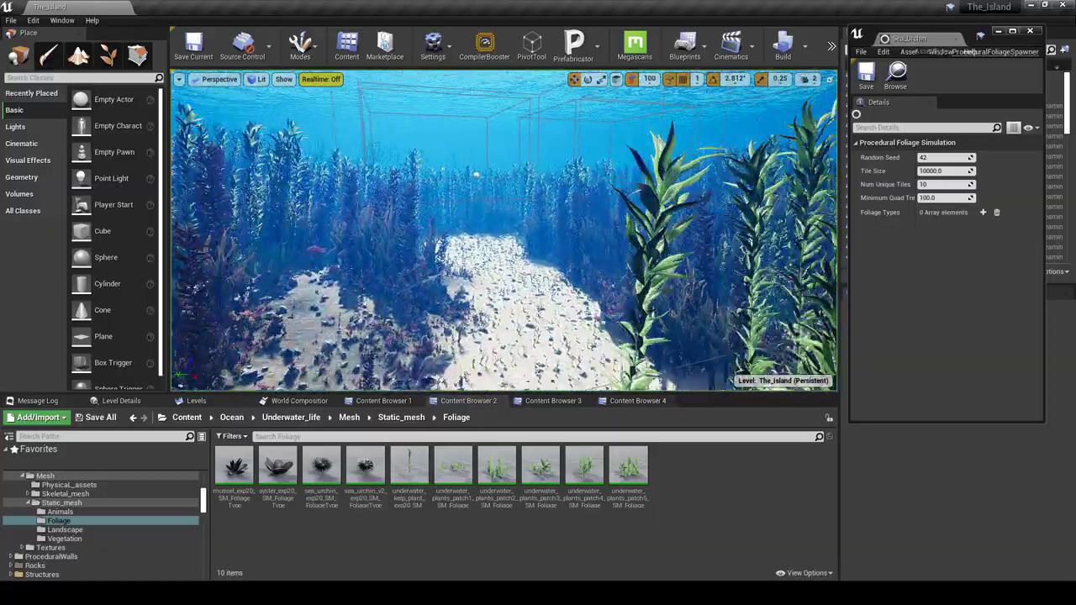
{"action": "key", "text": "w"}
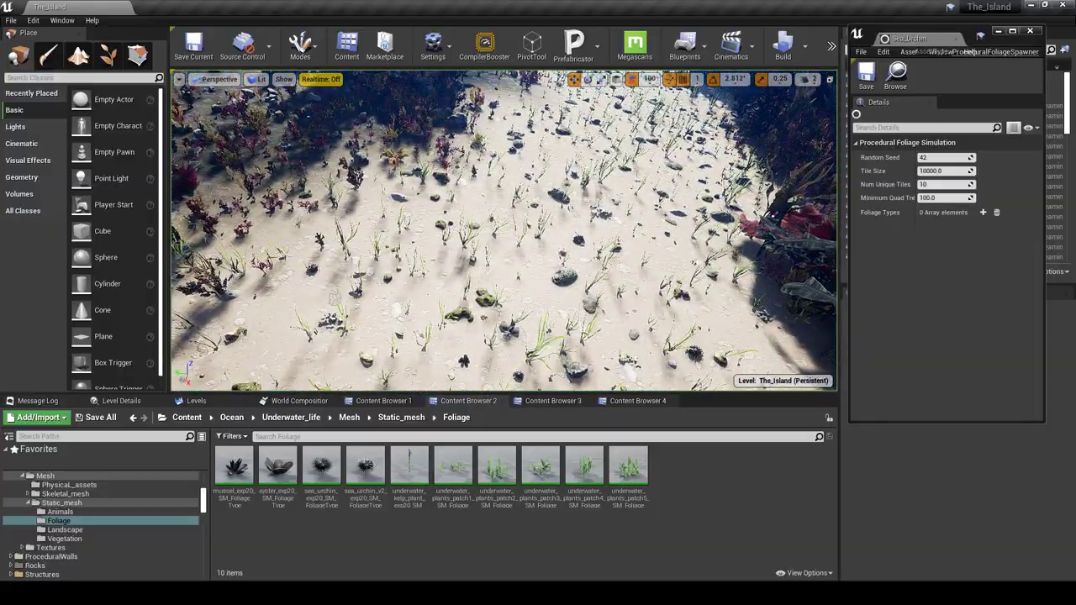
{"action": "left_click", "coordinate": [983, 212]}
{"action": "left_click", "coordinate": [982, 212]}
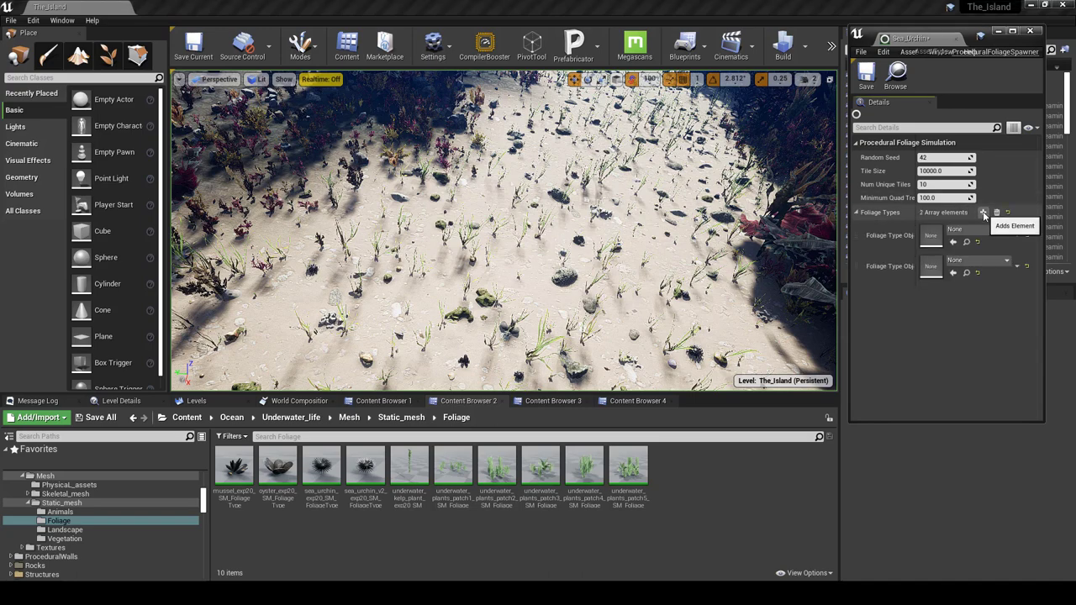
{"action": "left_click", "coordinate": [321, 469]}
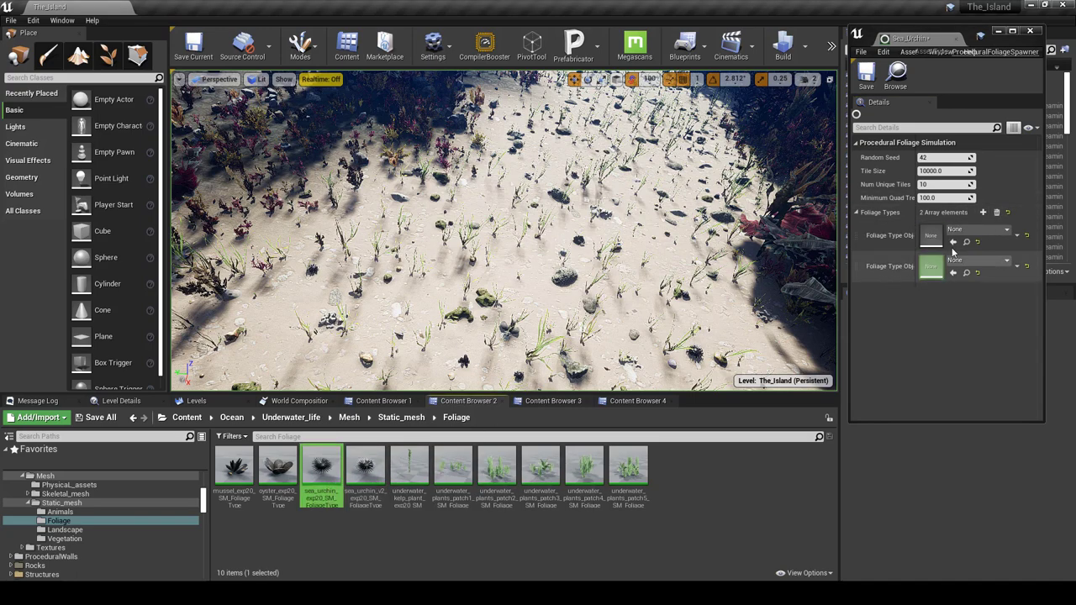
{"action": "left_click", "coordinate": [954, 242]}
{"action": "left_click", "coordinate": [365, 468]}
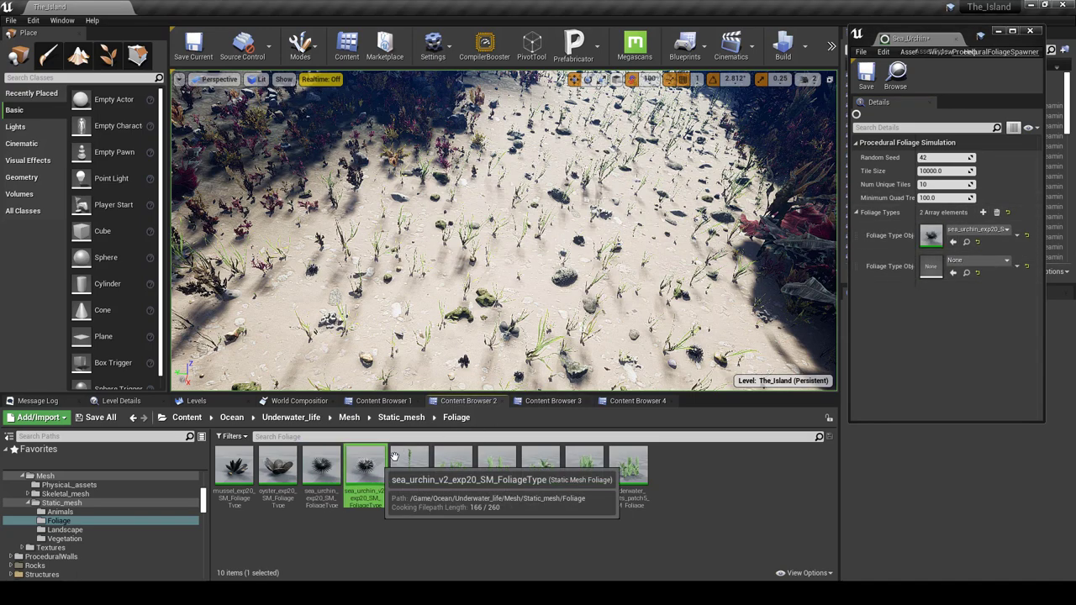
{"action": "left_click", "coordinate": [952, 272]}
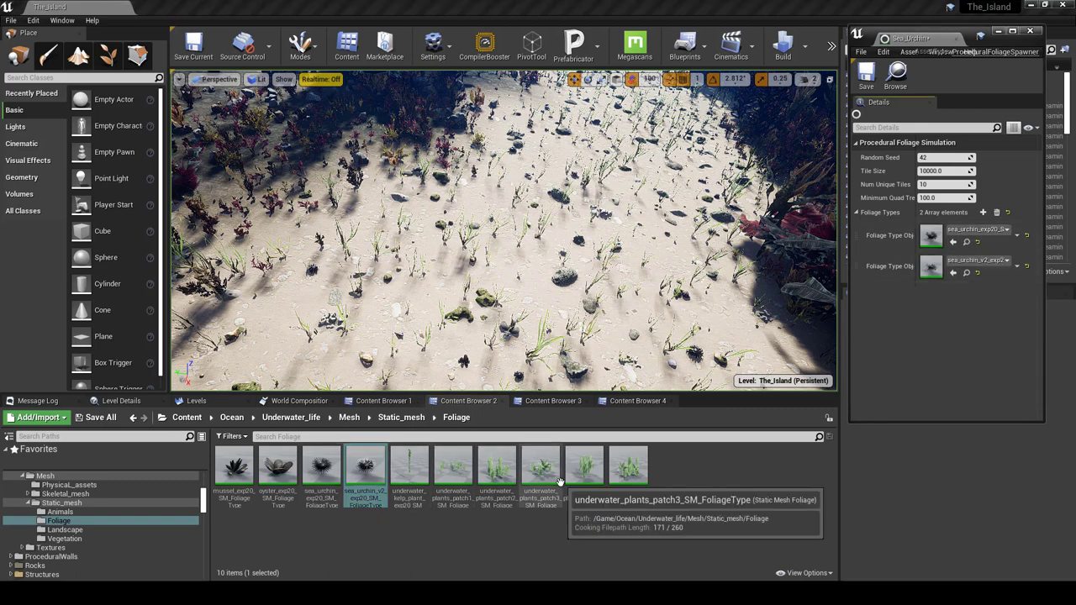
Step: Open both sea urchin foliage types together for editing in a maximized editor window
{"action": "left_click", "coordinate": [317, 473], "text": "ctrl"}
{"action": "right_click", "coordinate": [318, 472]}
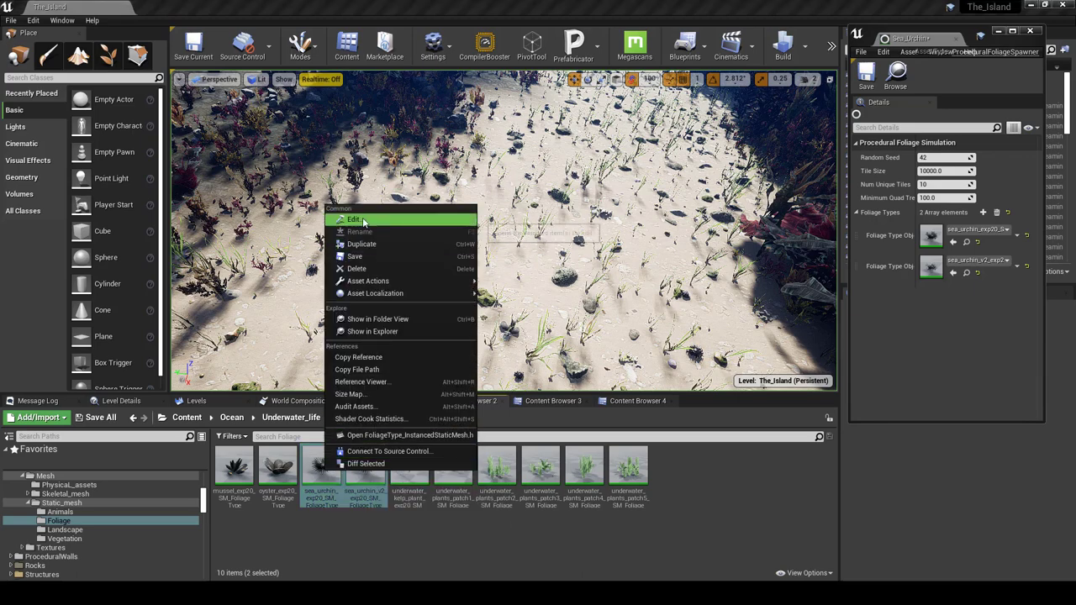
{"action": "left_click", "coordinate": [353, 219]}
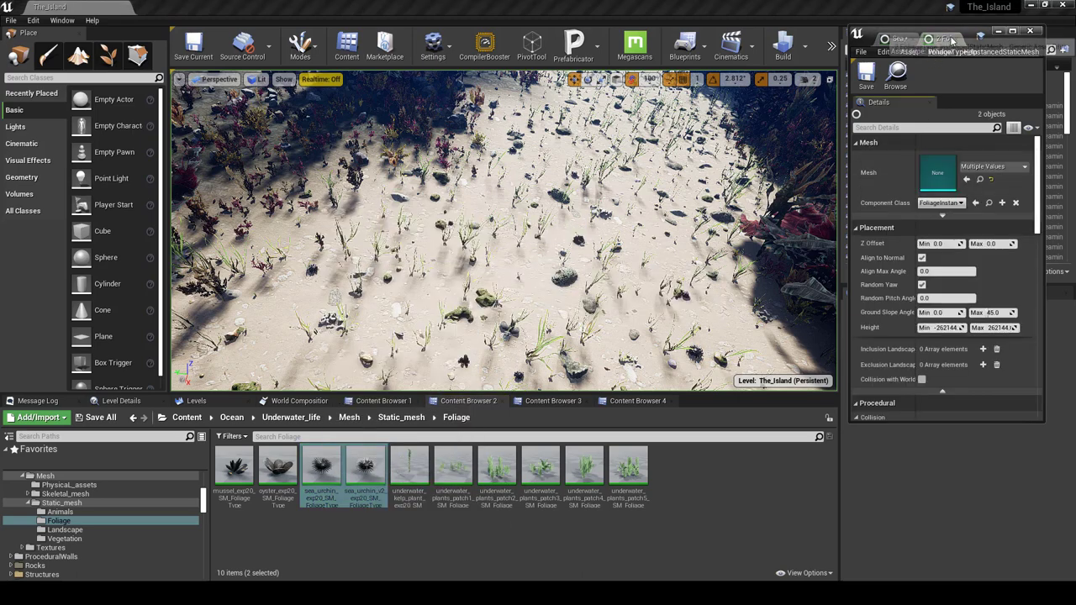
{"action": "left_click", "coordinate": [1013, 32]}
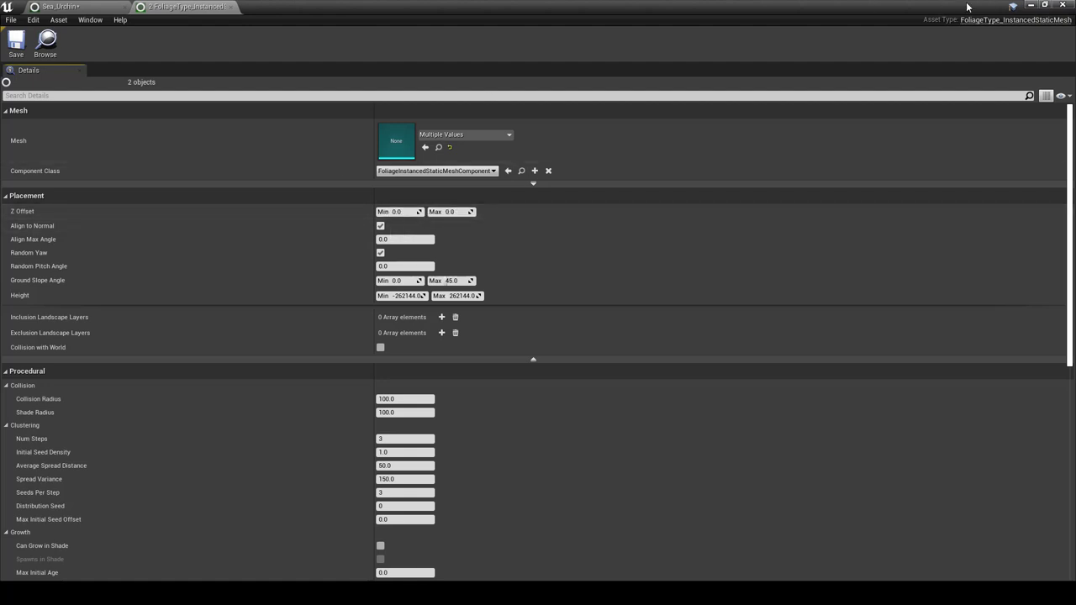
{"action": "left_click", "coordinate": [71, 7]}
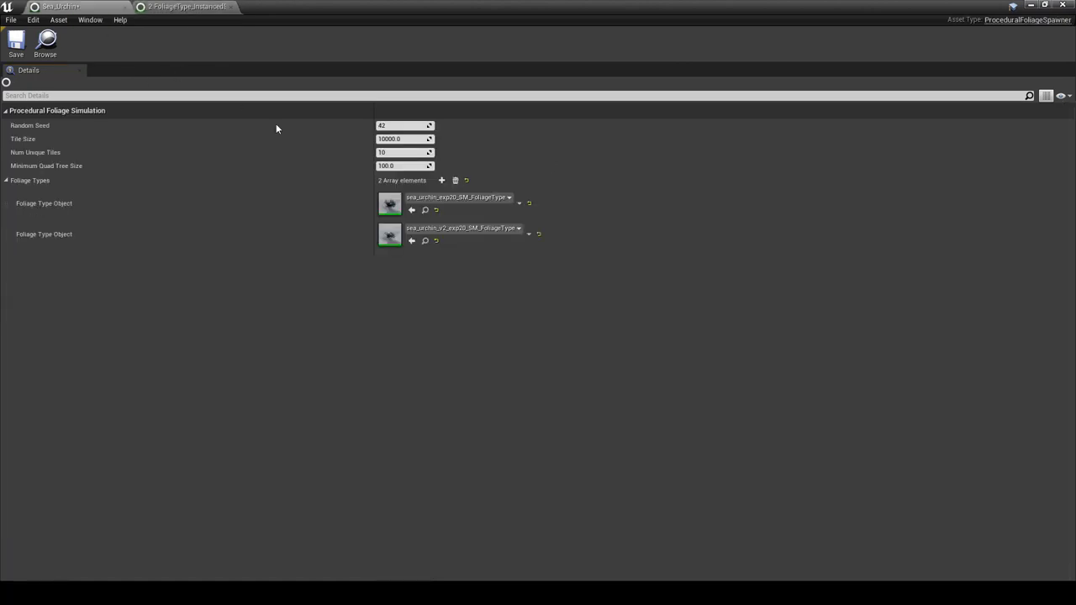
{"action": "double_click", "coordinate": [392, 205]}
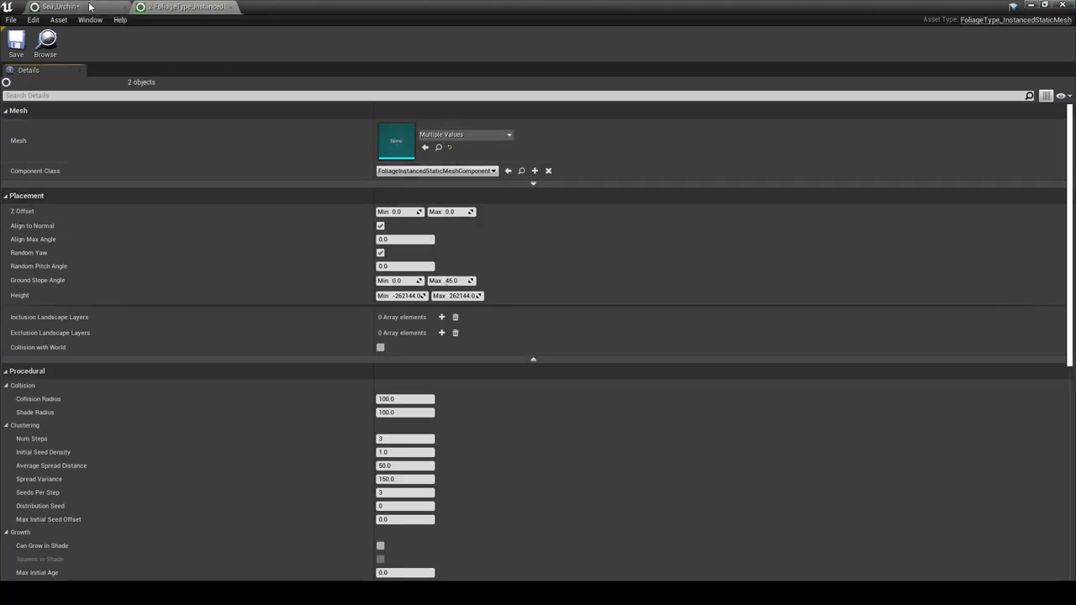
{"action": "left_click", "coordinate": [92, 6]}
{"action": "left_click", "coordinate": [156, 7]}
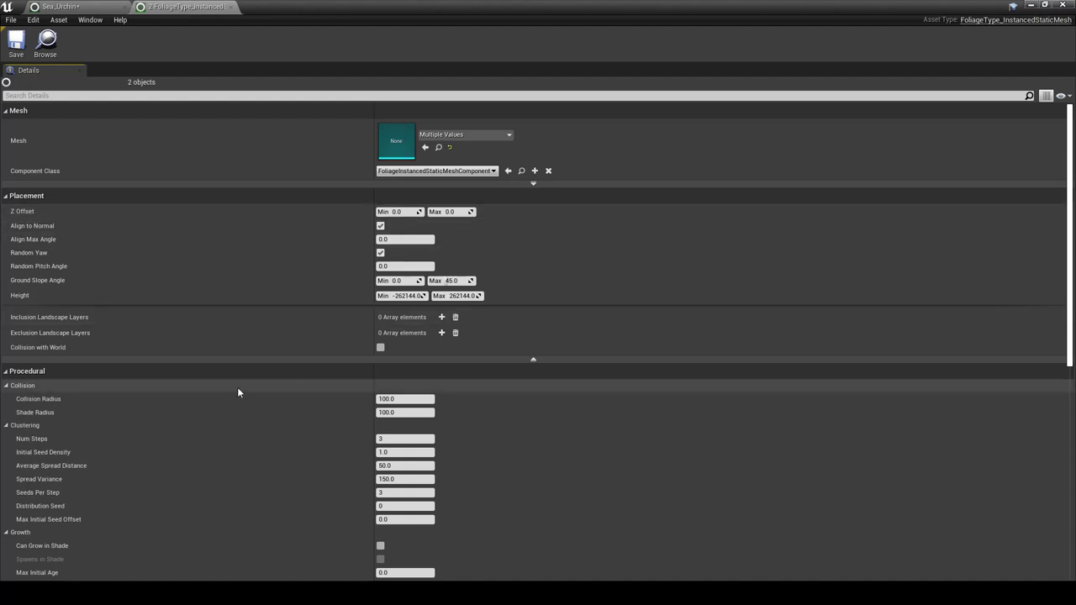
Step: Set both sea urchin foliage types' collision radius to 50, shade radius to 20 and clustering steps to 8
{"action": "left_click", "coordinate": [400, 400]}
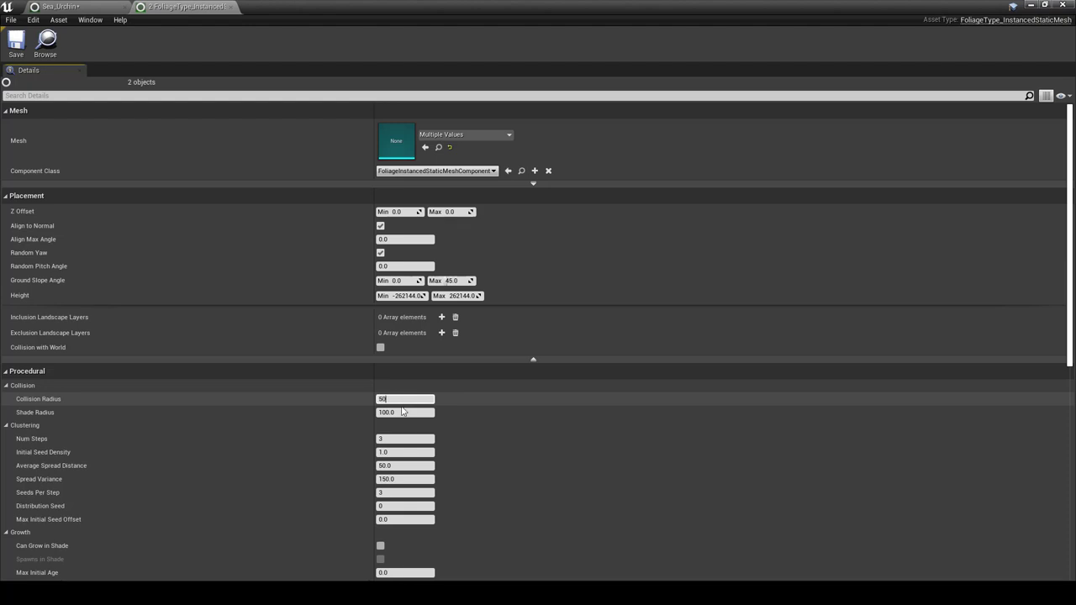
{"action": "left_click", "coordinate": [402, 412]}
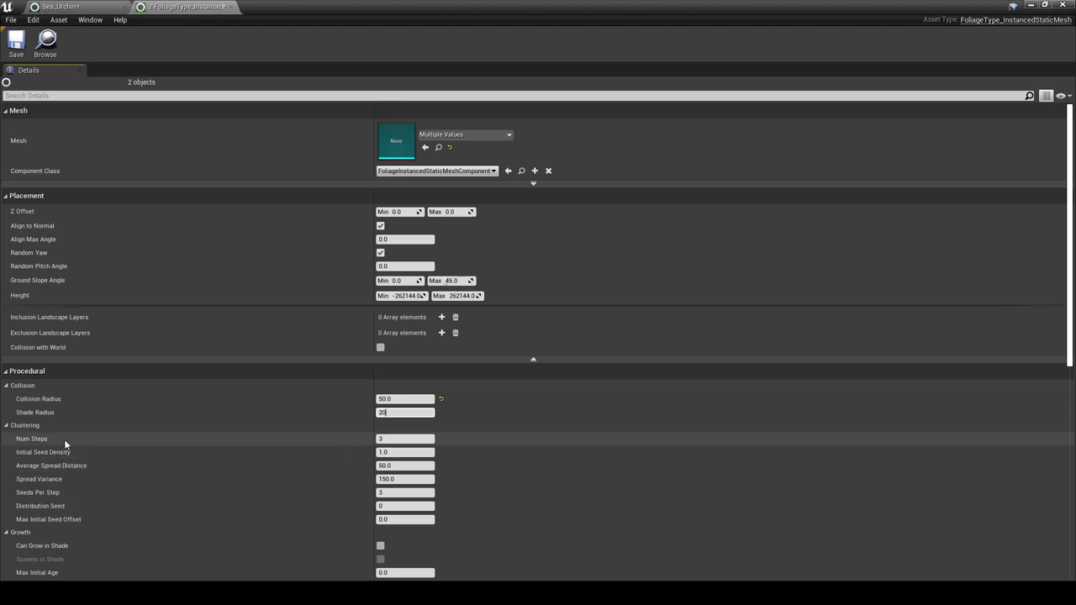
{"action": "left_click", "coordinate": [381, 439]}
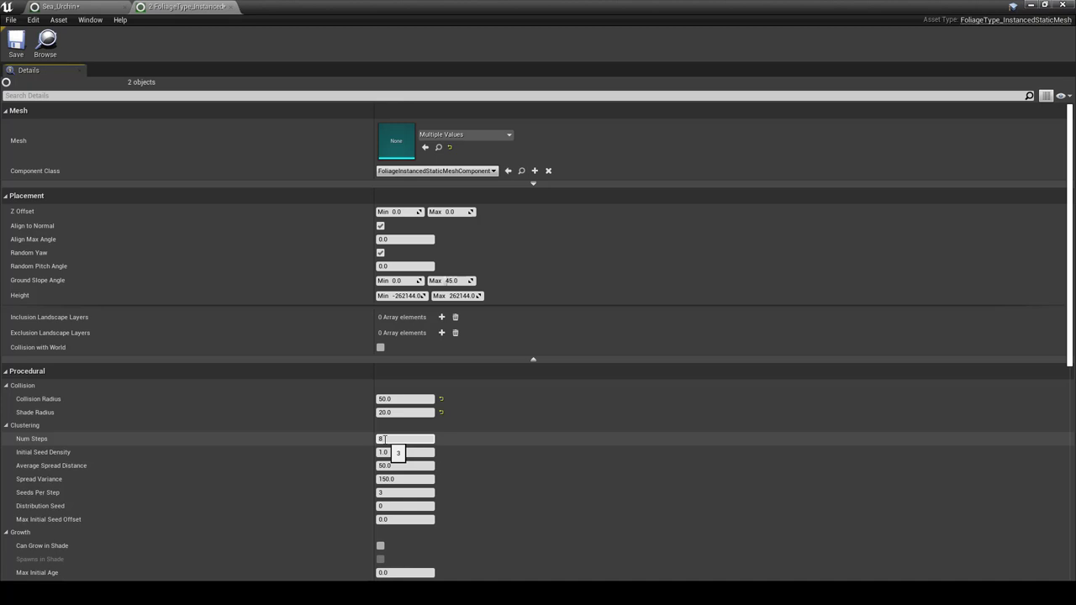
{"action": "key", "text": "Return"}
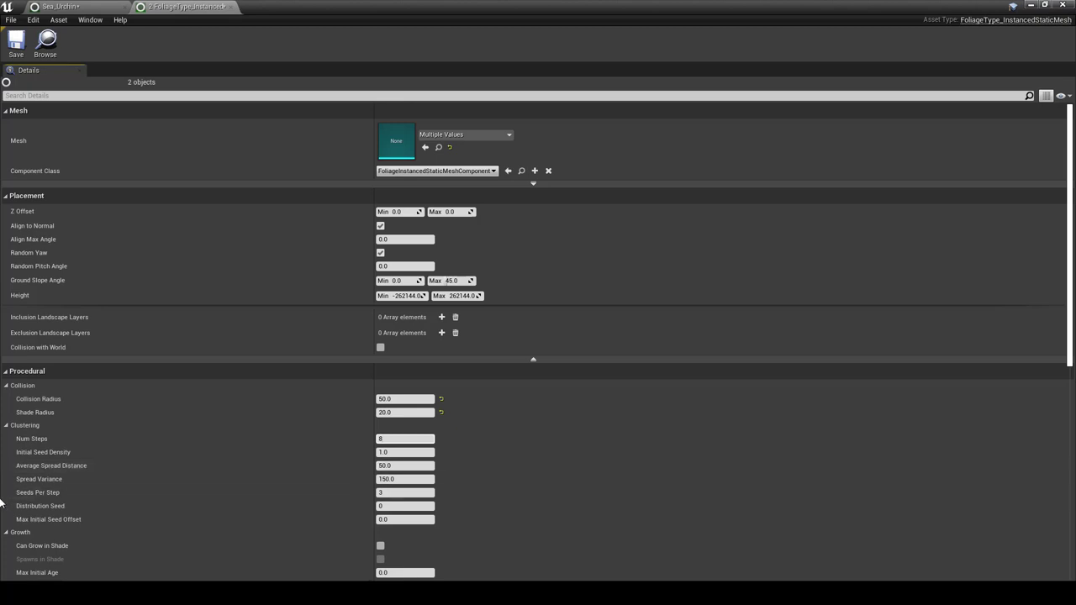
Step: Allow both sea urchin foliage types to grow and spawn in shade
{"action": "scroll", "coordinate": [354, 490], "scroll_direction": "down", "scroll_amount": 3}
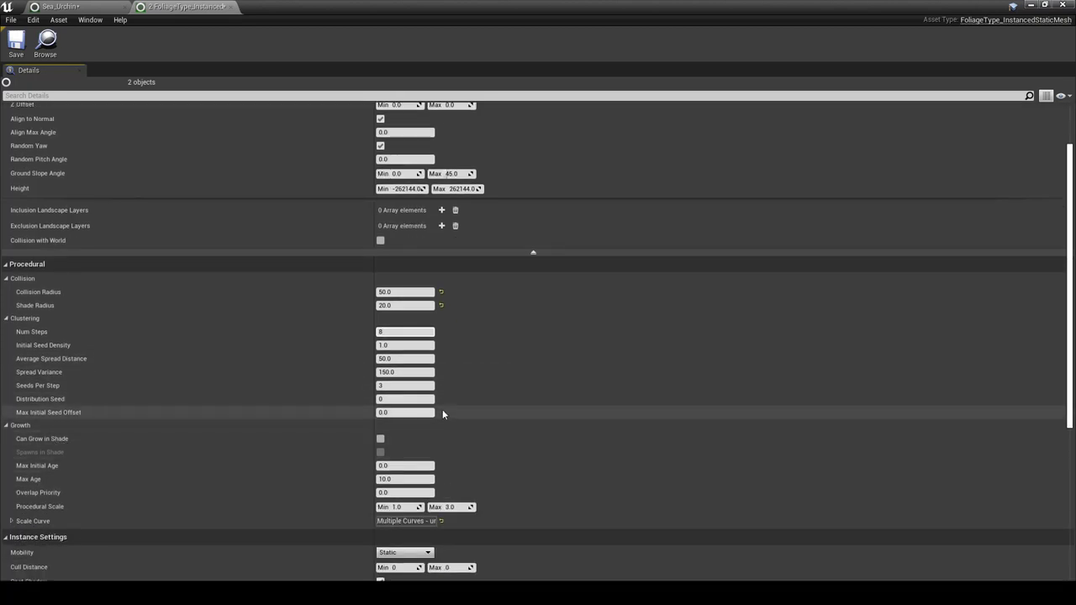
{"action": "left_click", "coordinate": [382, 438]}
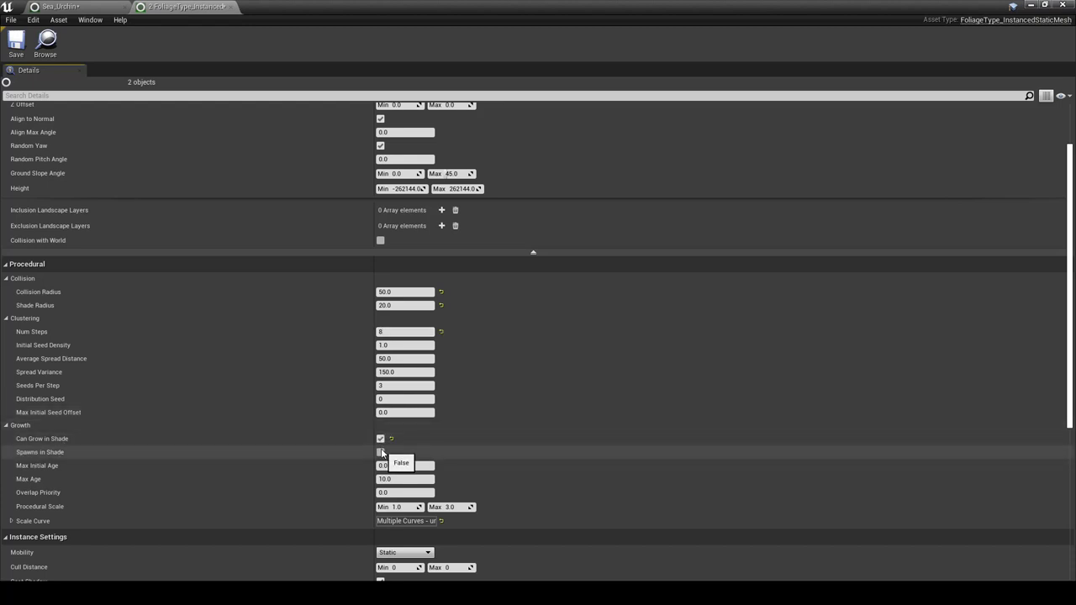
{"action": "left_click", "coordinate": [381, 453]}
Step: Set the sea urchin foliage types' max initial age to 1 and their maximum procedural scale to 1
{"action": "scroll", "coordinate": [461, 429], "scroll_direction": "down", "scroll_amount": 2}
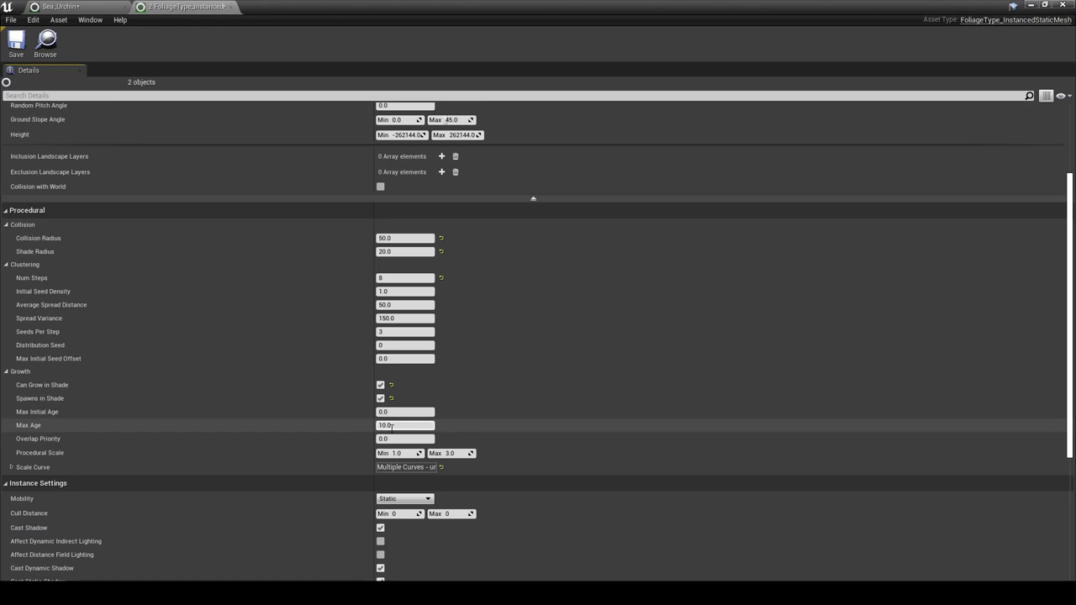
{"action": "key", "text": "shift+Tab"}
{"action": "type", "text": "1"}
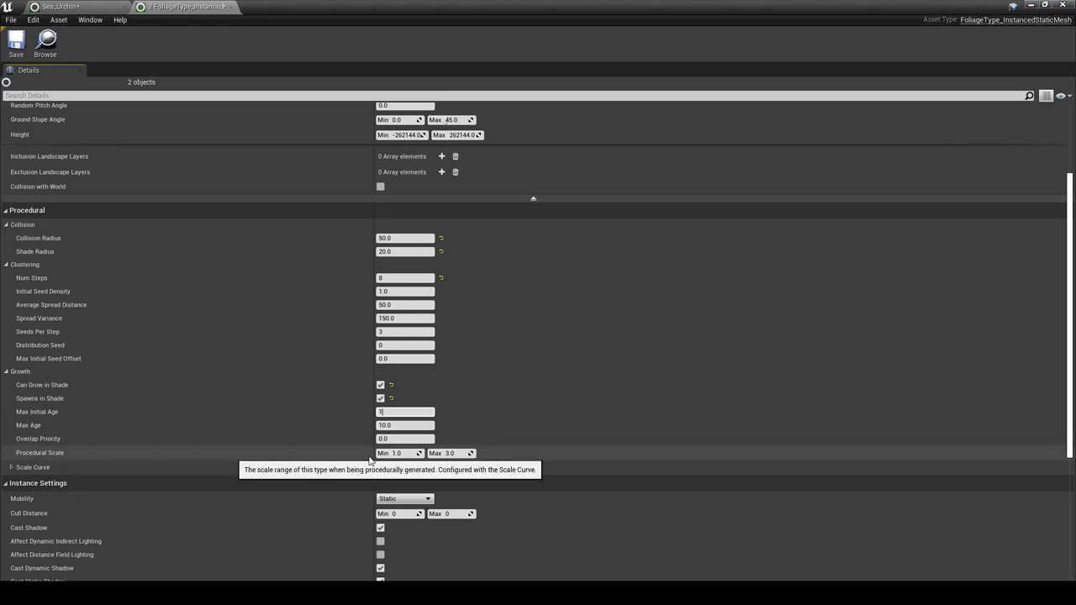
{"action": "left_click", "coordinate": [467, 453]}
{"action": "left_click", "coordinate": [558, 399]}
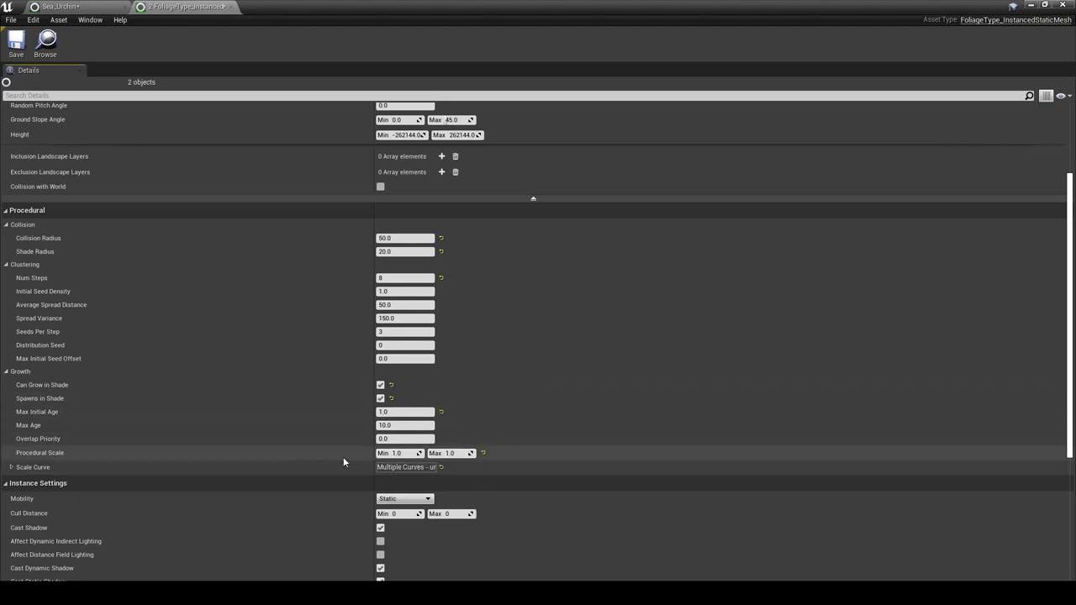
Step: Set the minimum procedural scale of both sea urchin foliage types to 0.2
{"action": "left_click", "coordinate": [406, 455]}
{"action": "type", "text": ".2"}
{"action": "key", "text": "Return"}
Step: Set the sea urchin foliage types' cull distance to a minimum of 1000 and a maximum of 3000
{"action": "scroll", "coordinate": [340, 442], "scroll_direction": "down", "scroll_amount": 3}
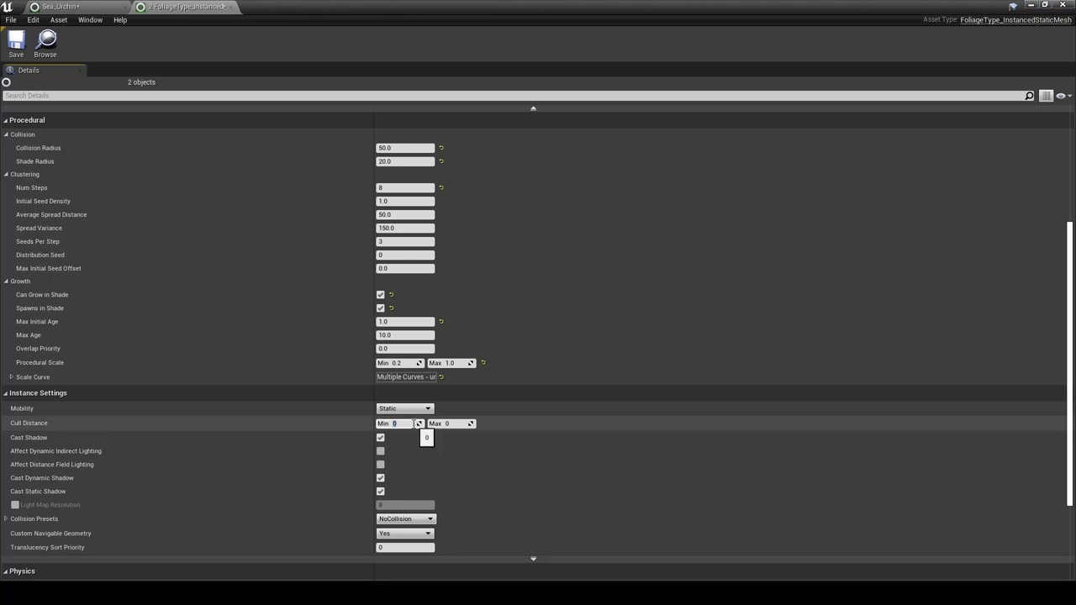
{"action": "type", "text": "000"}
{"action": "key", "text": "Return"}
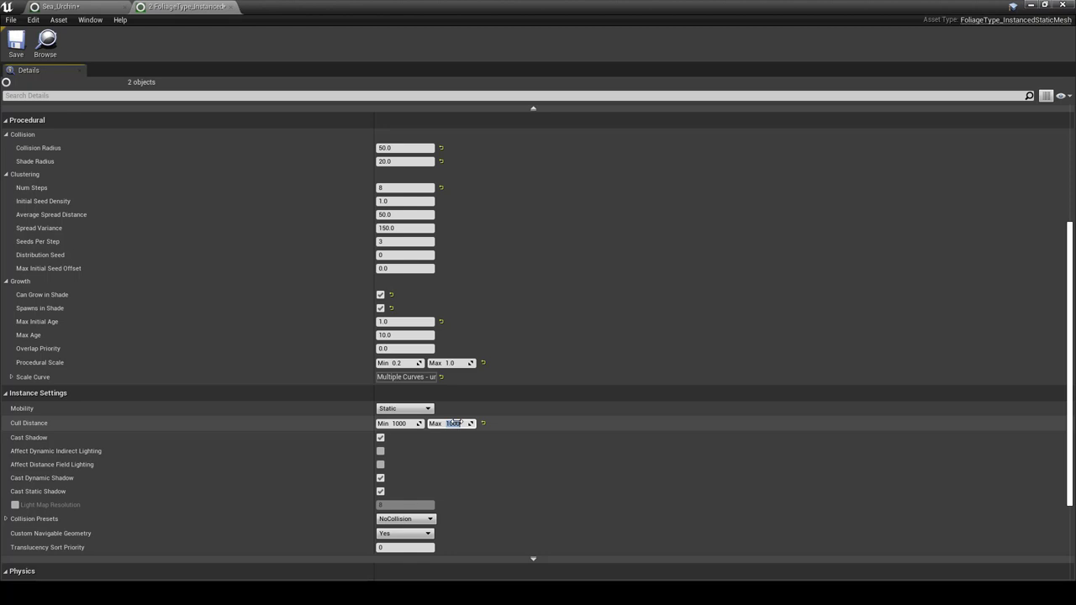
{"action": "left_click", "coordinate": [456, 422]}
{"action": "type", "text": "3000"}
{"action": "key", "text": "Return"}
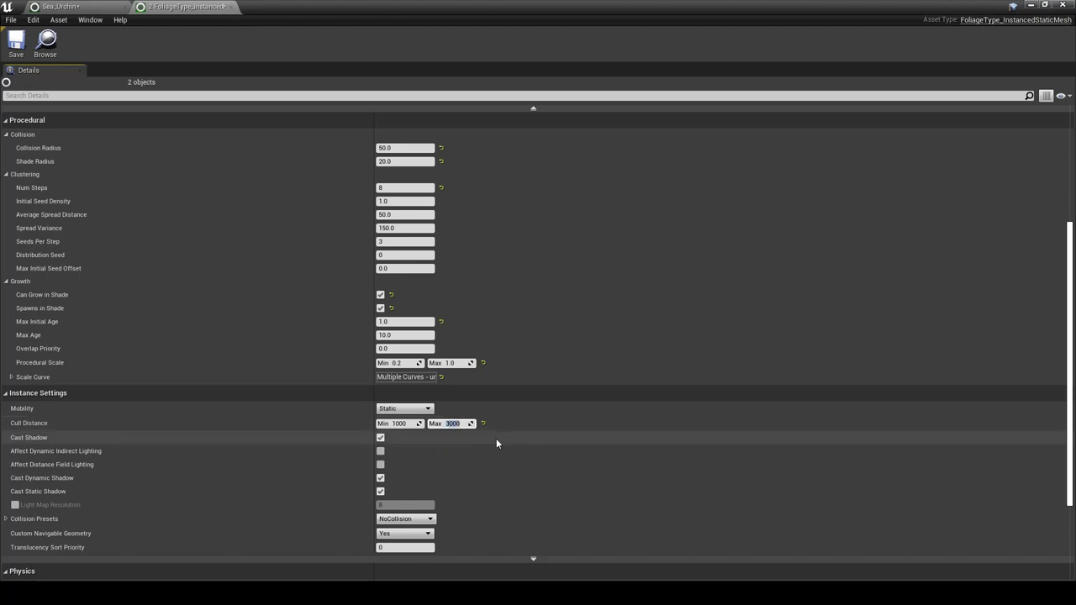
Step: Save both sea urchin foliage types and the Sea_Urchin spawner, then shrink the editor window to reveal the level
{"action": "scroll", "coordinate": [414, 455], "scroll_direction": "down", "scroll_amount": 3}
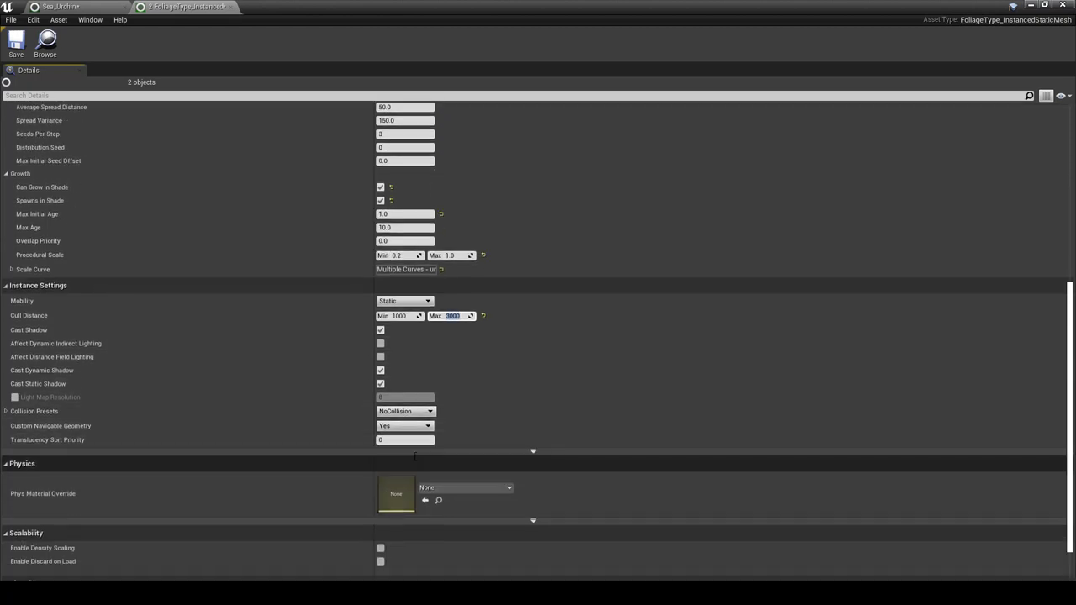
{"action": "left_click", "coordinate": [16, 40]}
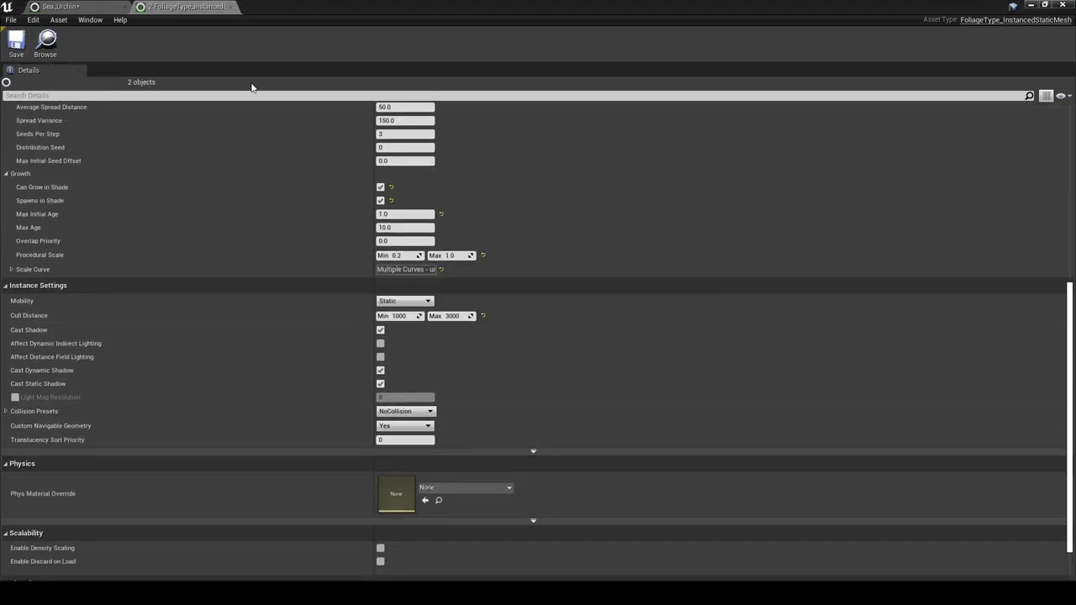
{"action": "scroll", "coordinate": [383, 143], "scroll_direction": "up", "scroll_amount": 4}
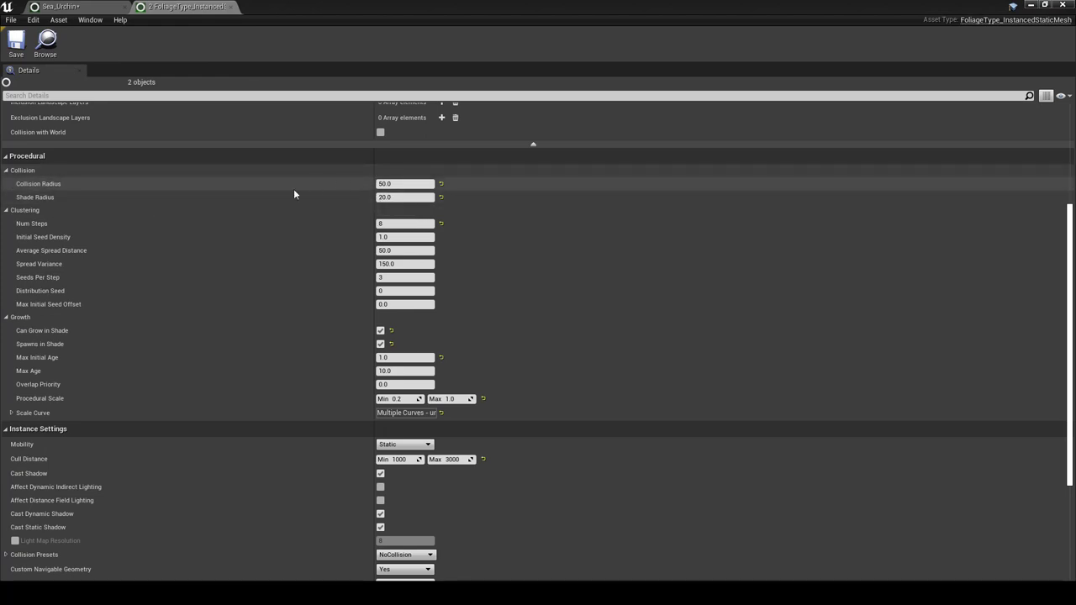
{"action": "left_click", "coordinate": [89, 8]}
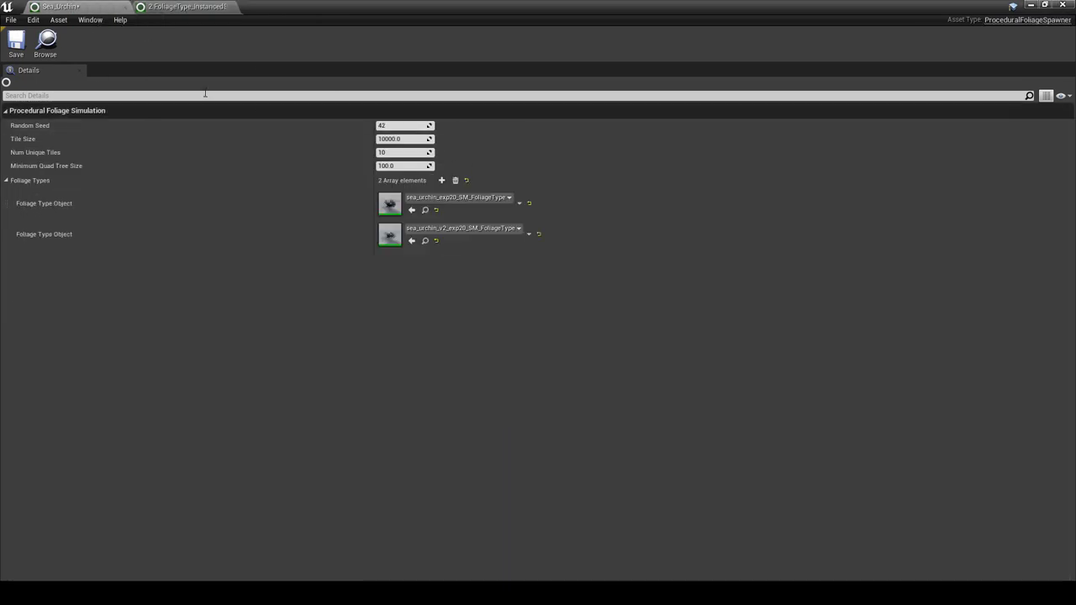
{"action": "left_click", "coordinate": [16, 40]}
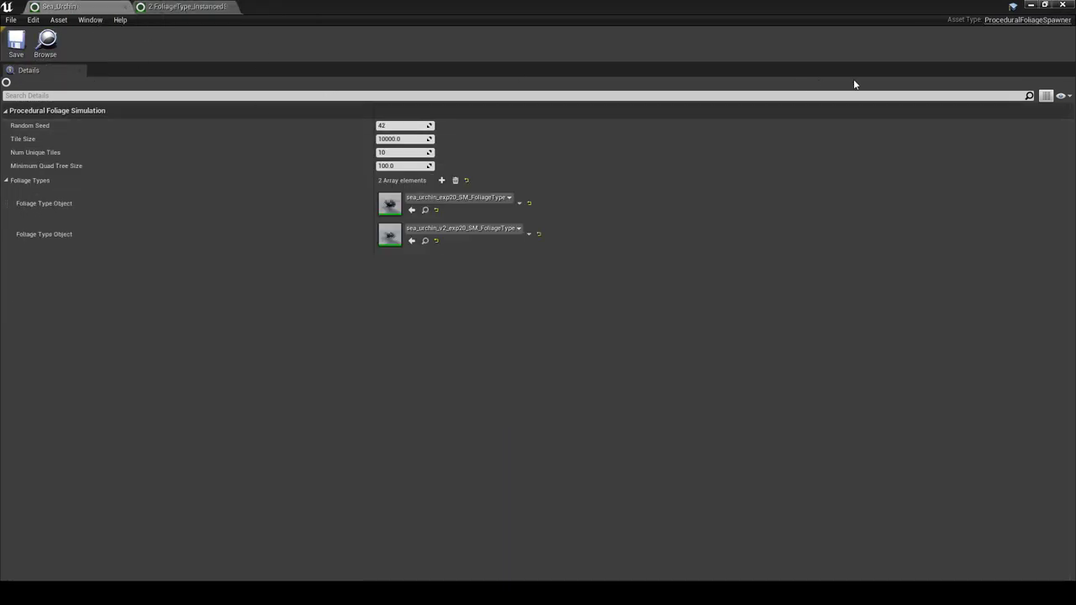
{"action": "left_click", "coordinate": [1042, 6]}
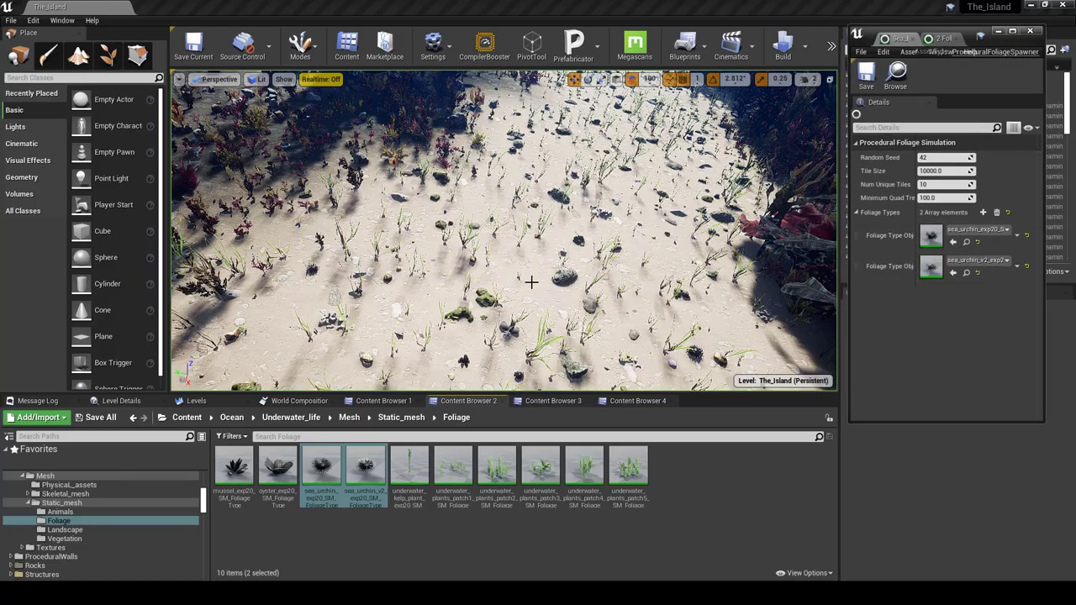
Step: Place the Sea_Urchin procedural foliage spawner in the level on the sandy seabed path between the plants
{"action": "key", "text": "d"}
{"action": "right_click_drag", "start_coordinate": [494, 370], "coordinate": [494, 370]}
{"action": "left_click", "coordinate": [558, 401]}
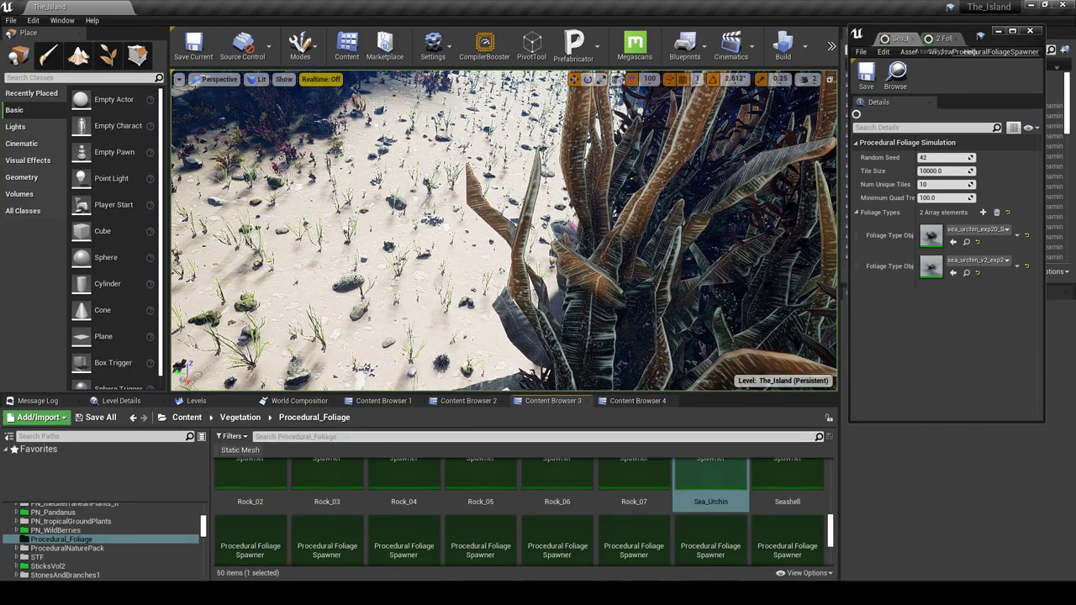
{"action": "right_click_drag", "start_coordinate": [505, 232], "coordinate": [504, 231]}
{"action": "key", "text": "w"}
{"action": "left_click", "coordinate": [690, 467]}
{"action": "left_click_drag", "start_coordinate": [690, 467], "coordinate": [538, 310]}
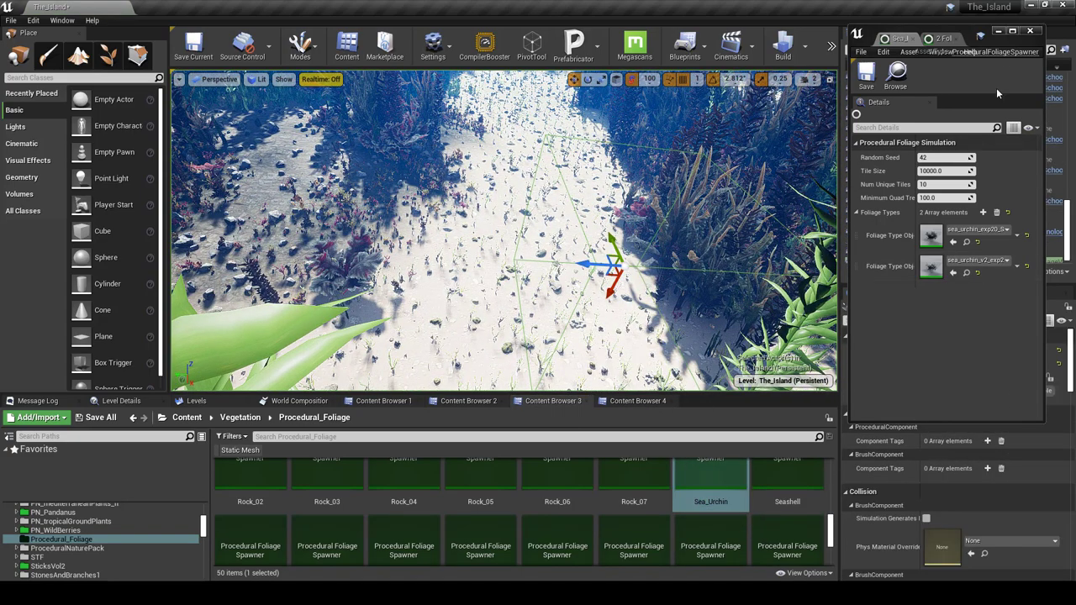
Step: Reset the Sea_Urchin volume's rotation to zero and shift it along Y to the middle of the sandy path
{"action": "left_click", "coordinate": [1001, 32]}
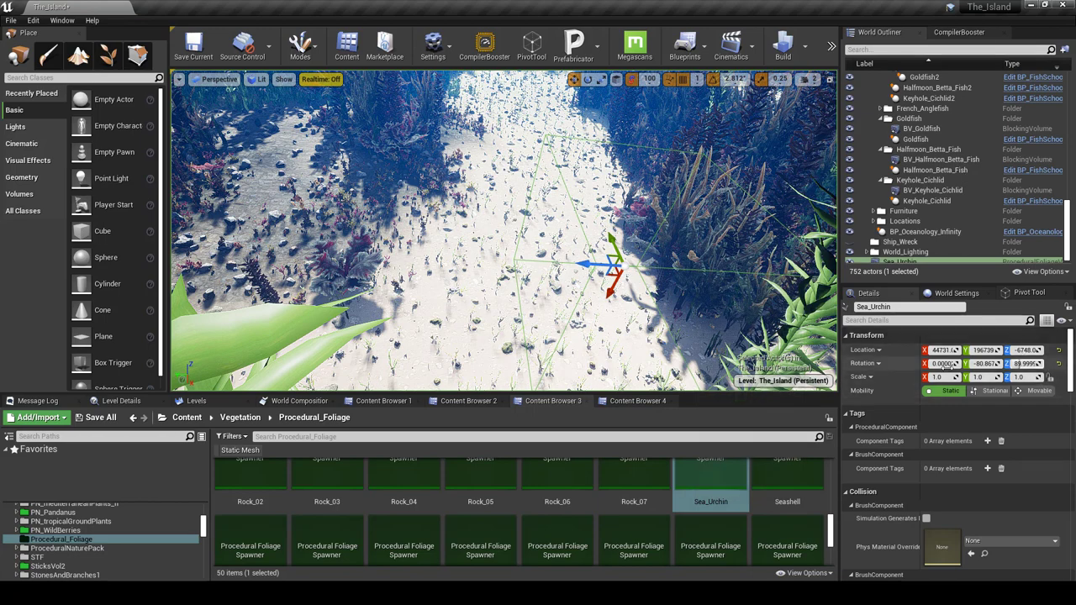
{"action": "left_click", "coordinate": [1057, 363]}
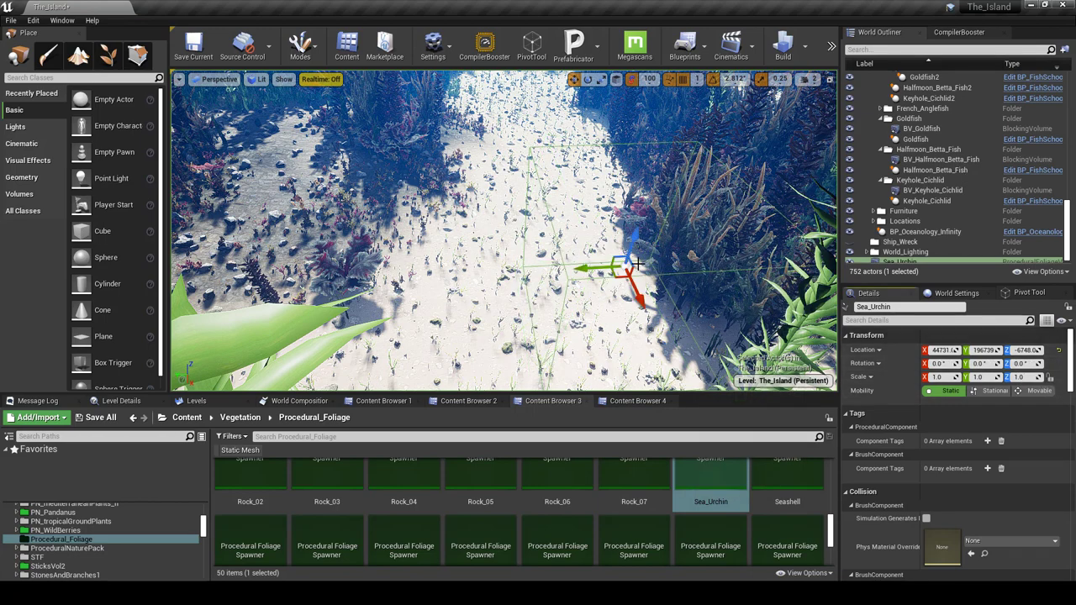
{"action": "left_click_drag", "start_coordinate": [597, 265], "coordinate": [505, 271]}
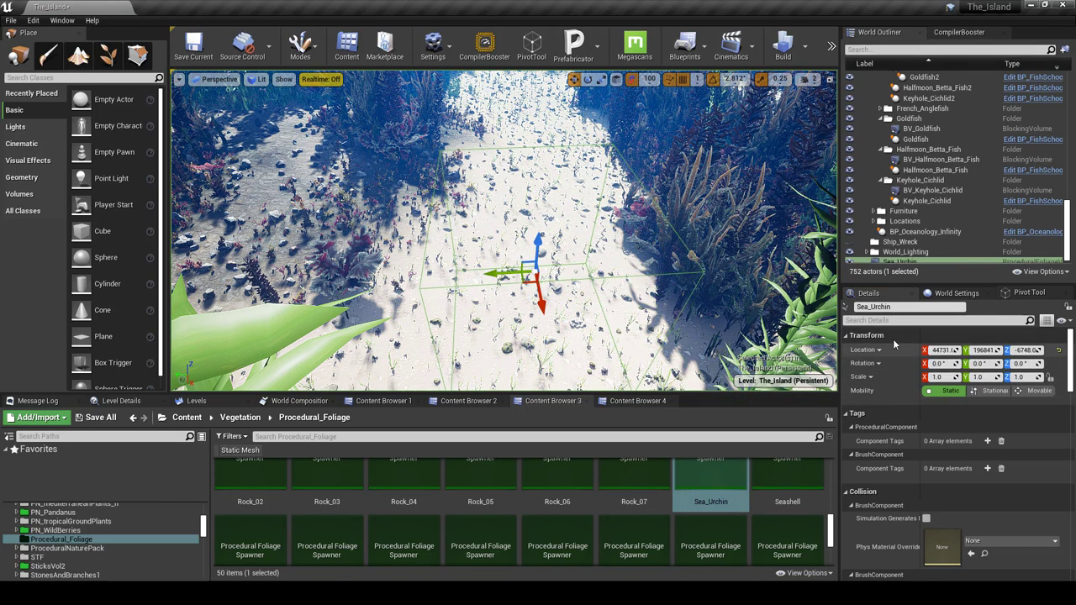
Step: Scale the Sea_Urchin volume to 5 in X and Y
{"action": "left_click", "coordinate": [941, 377]}
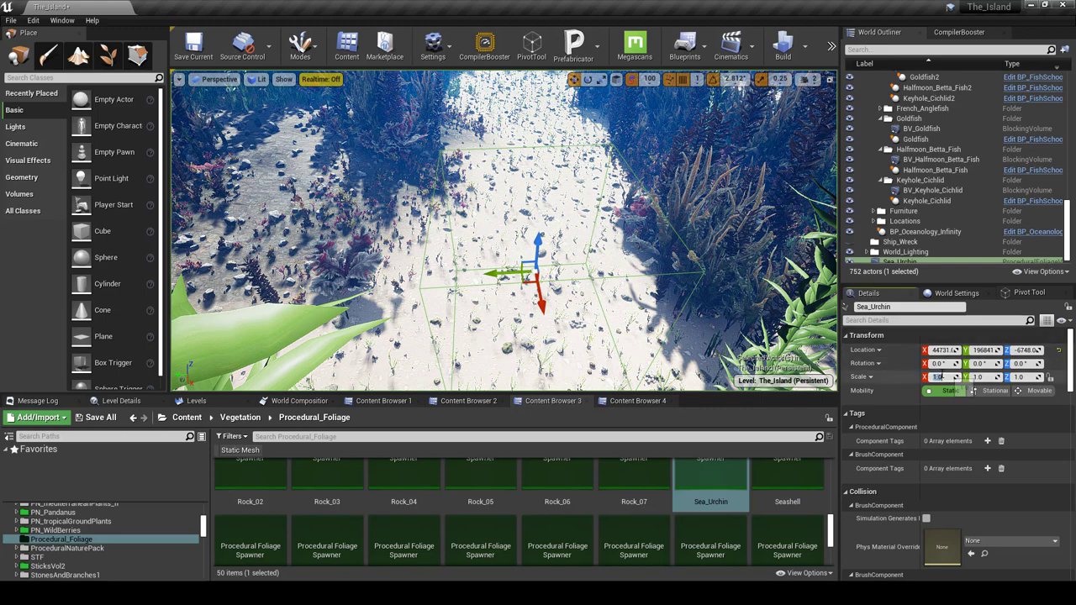
{"action": "type", "text": "5"}
{"action": "key", "text": "Return"}
{"action": "left_click", "coordinate": [980, 376]}
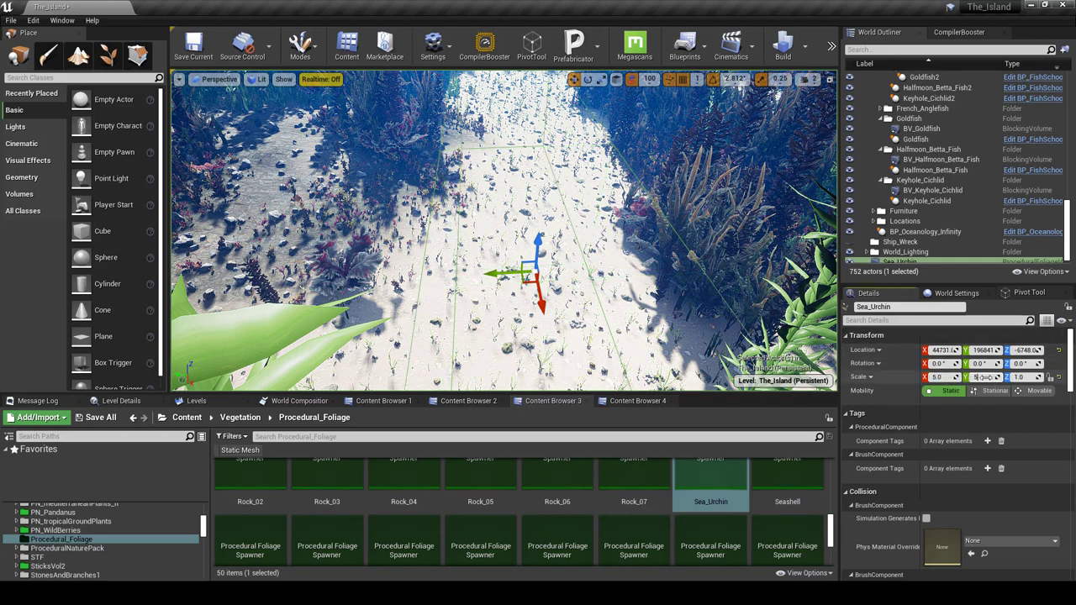
{"action": "type", "text": "5"}
Step: Lower the Sea_Urchin volume into the seabed, to a Z location of about -6942
{"action": "right_click_drag", "start_coordinate": [599, 247], "coordinate": [672, 245]}
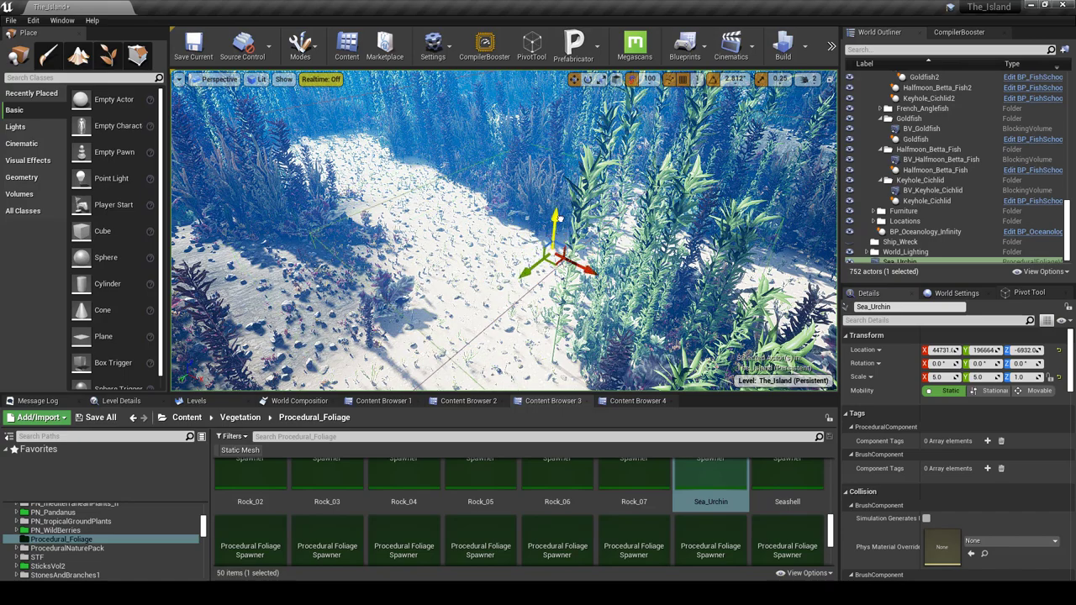
{"action": "left_click_drag", "start_coordinate": [497, 227], "coordinate": [571, 197], "text": "alt"}
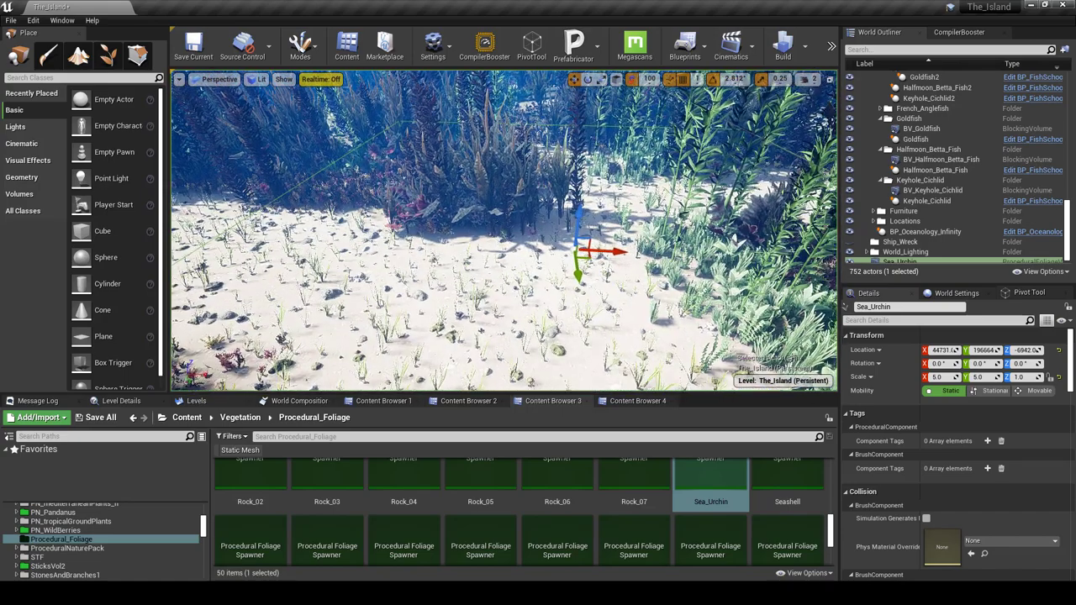
{"action": "left_click_drag", "start_coordinate": [335, 227], "coordinate": [269, 218], "text": "alt"}
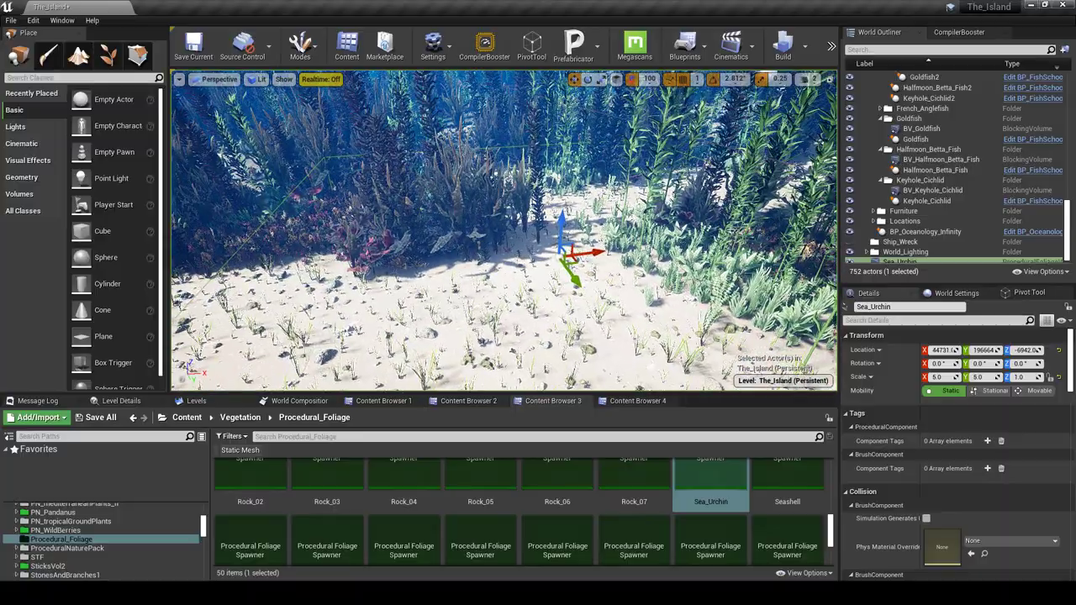
{"action": "right_click_drag", "start_coordinate": [504, 231], "coordinate": [546, 231]}
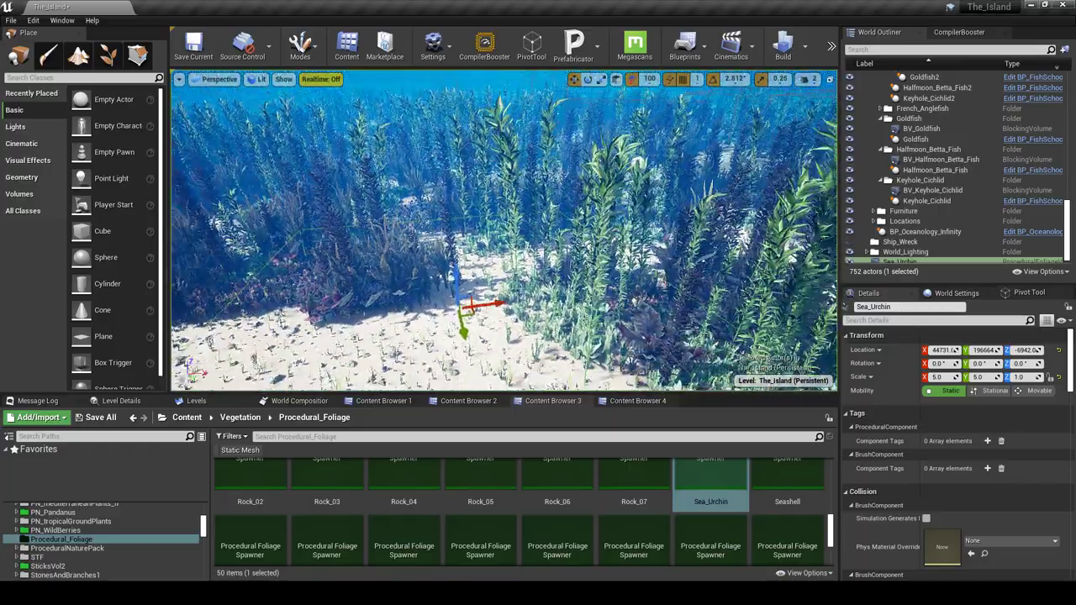
{"action": "left_click_drag", "start_coordinate": [194, 220], "coordinate": [214, 220], "text": "alt"}
Step: Disallow BSP and static meshes as spawning surfaces for the Sea_Urchin volume
{"action": "scroll", "coordinate": [1017, 496], "scroll_direction": "down", "scroll_amount": 3}
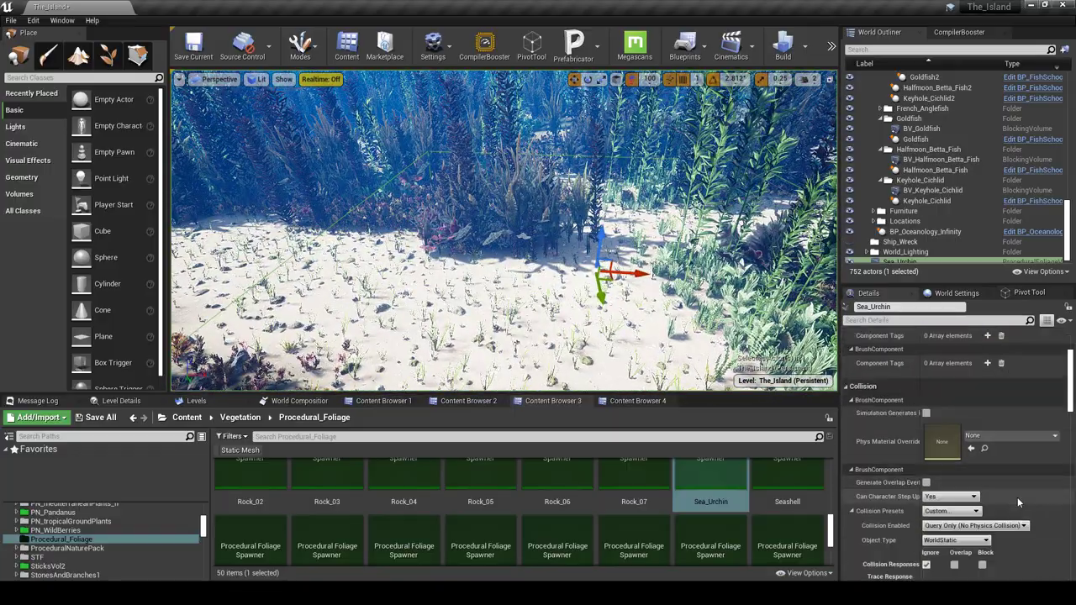
{"action": "scroll", "coordinate": [1017, 497], "scroll_direction": "down", "scroll_amount": 10}
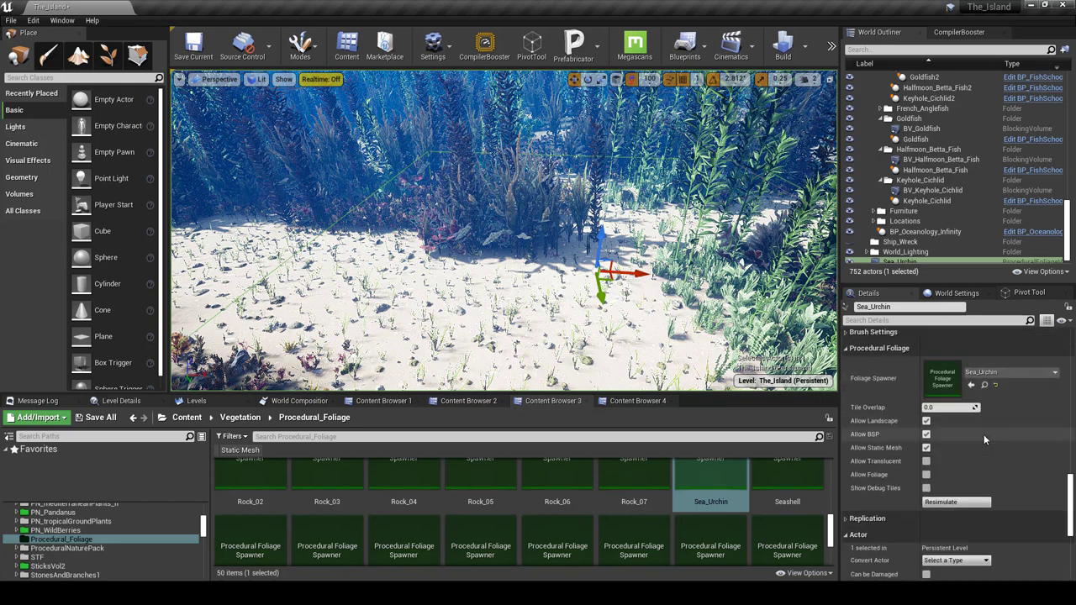
{"action": "left_click", "coordinate": [925, 434]}
{"action": "left_click", "coordinate": [926, 448]}
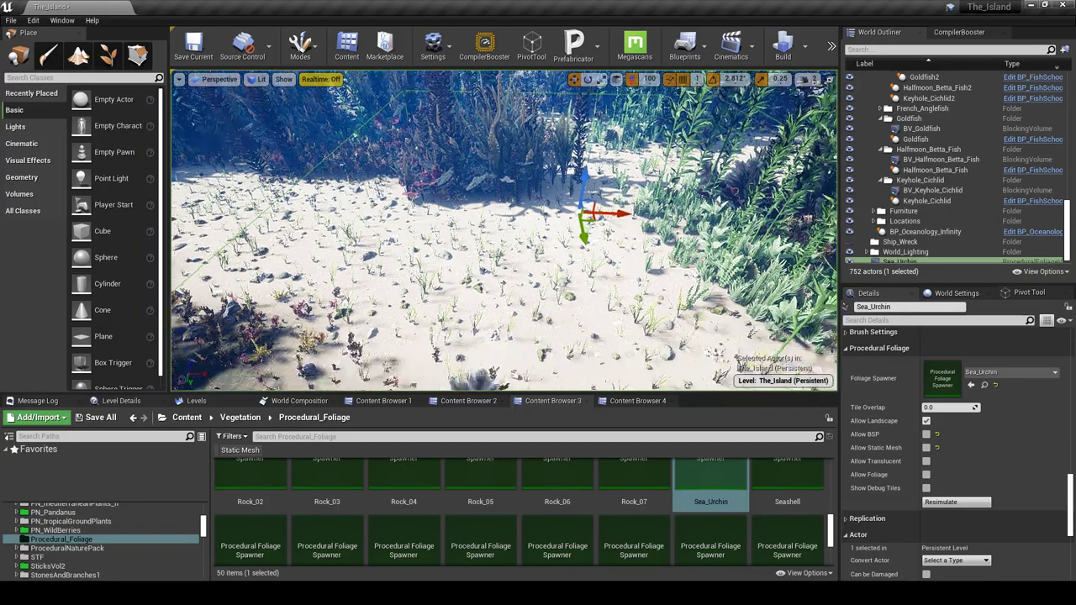
Step: Resimulate the Sea_Urchin volume's procedural foliage and inspect the seabed up close
{"action": "key", "text": "w"}
{"action": "right_click_drag", "start_coordinate": [504, 231], "coordinate": [509, 259]}
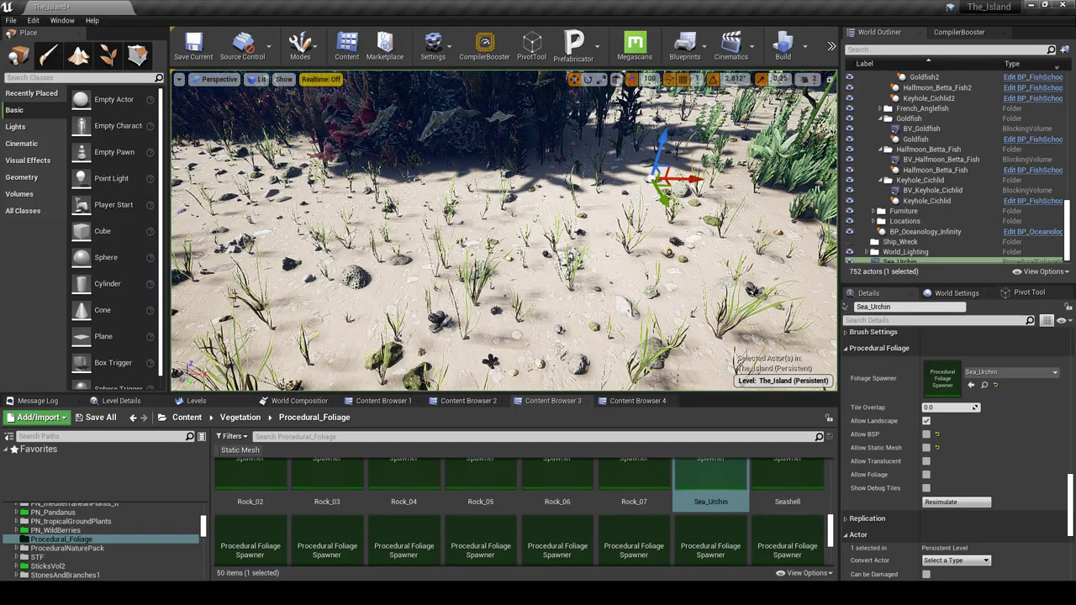
{"action": "key", "text": "s"}
{"action": "mouse_move", "coordinate": [634, 364]}
{"action": "right_mouse_down"}
{"action": "mouse_move", "coordinate": [532, 345]}
{"action": "mouse_move", "coordinate": [634, 364]}
{"action": "right_mouse_up"}
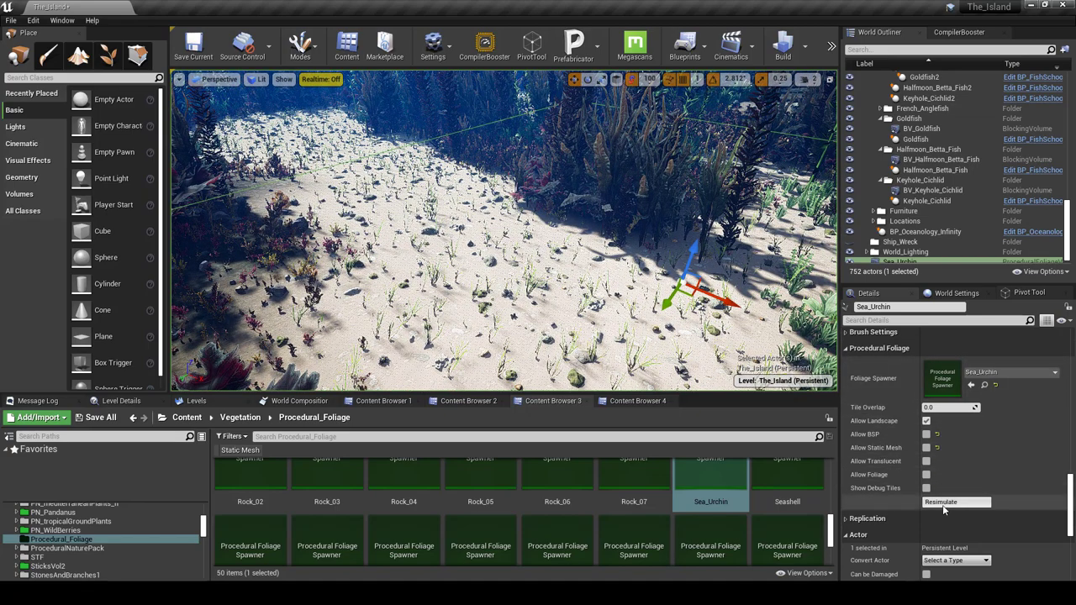
{"action": "left_click", "coordinate": [942, 502]}
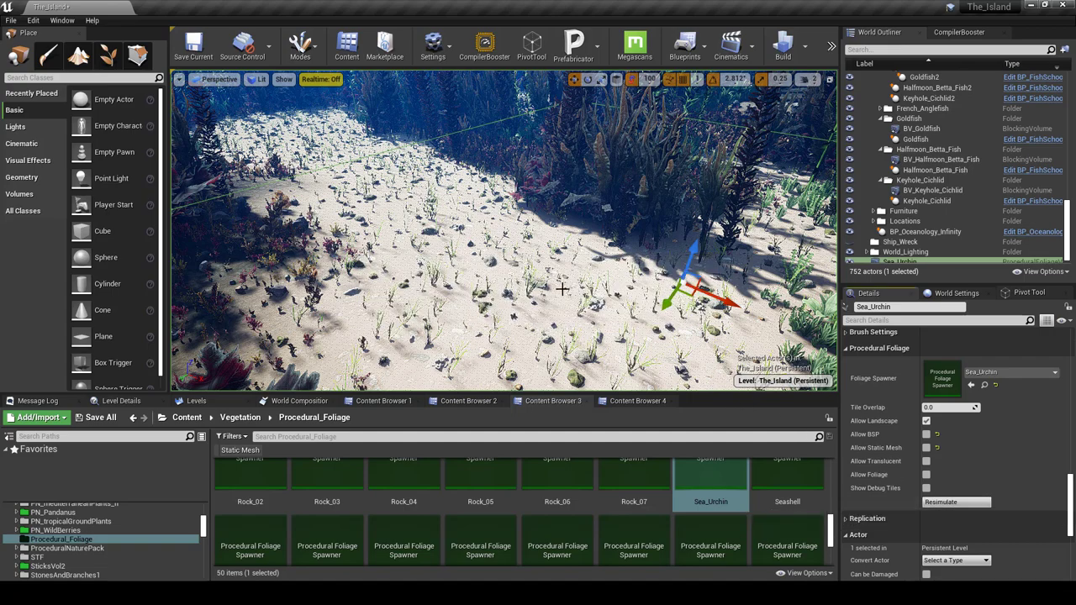
{"action": "key", "text": "w"}
{"action": "right_click_drag", "start_coordinate": [513, 266], "coordinate": [622, 248]}
{"action": "mouse_move", "coordinate": [508, 246]}
{"action": "right_mouse_down"}
{"action": "mouse_move", "coordinate": [496, 250]}
{"action": "mouse_move", "coordinate": [509, 253]}
{"action": "right_mouse_up"}
Step: Reopen the sea urchin foliage types and set their collision radius to 10 and shade radius to 12
{"action": "mouse_move", "coordinate": [537, 594]}
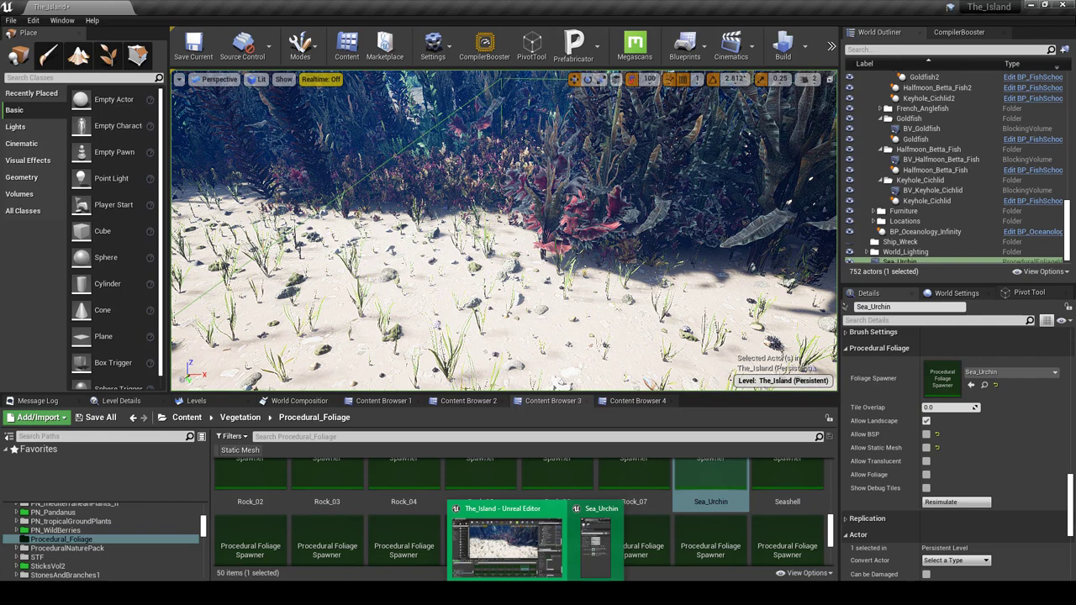
{"action": "left_click", "coordinate": [595, 542]}
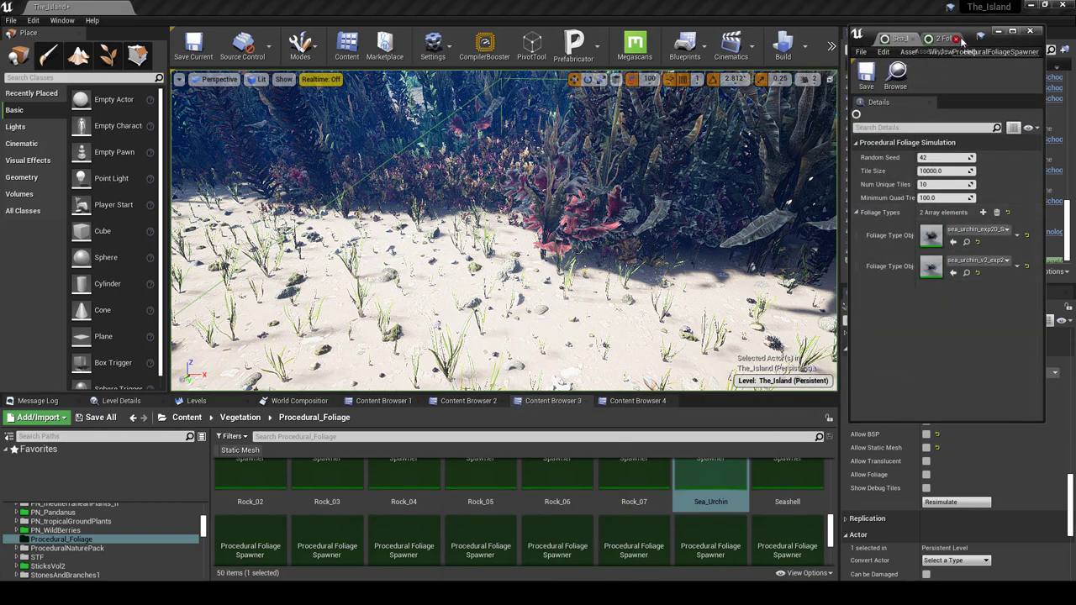
{"action": "left_click", "coordinate": [944, 39]}
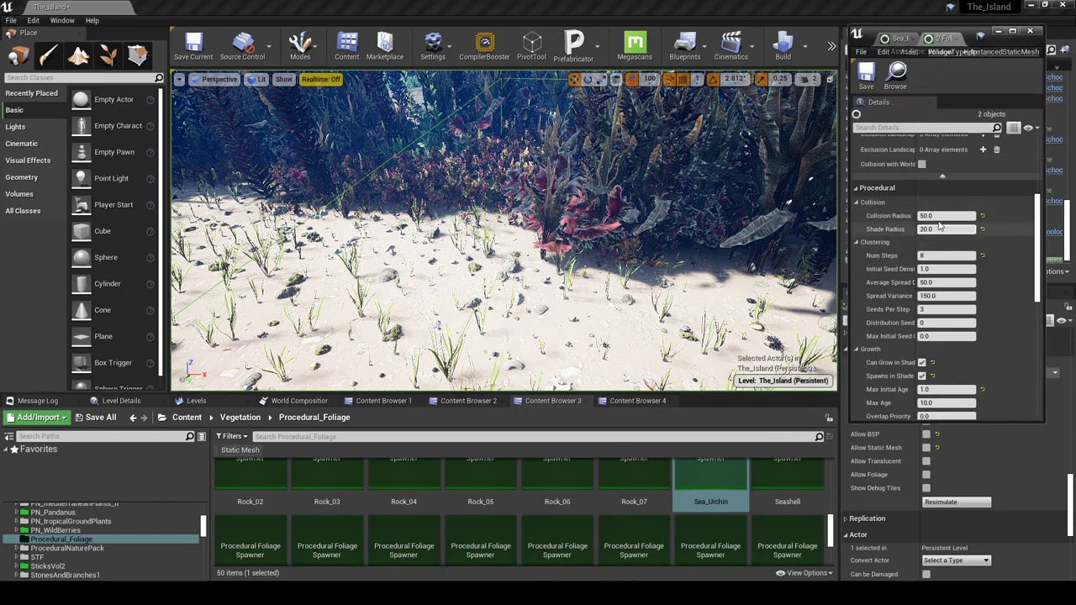
{"action": "left_click", "coordinate": [940, 216]}
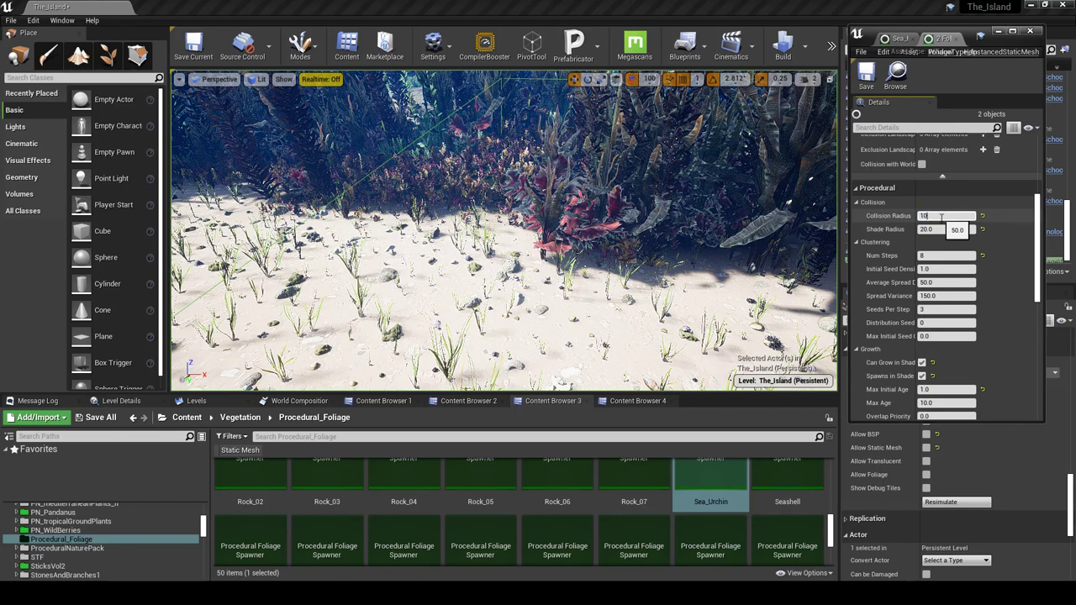
{"action": "type", "text": "10"}
{"action": "left_click", "coordinate": [941, 229]}
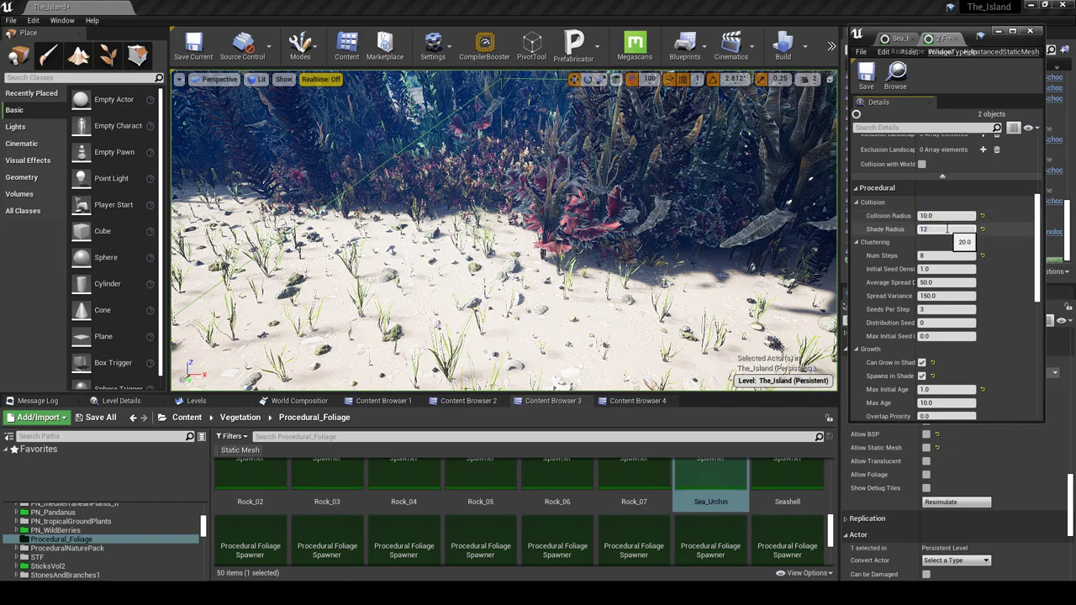
{"action": "type", "text": "12"}
{"action": "key", "text": "Return"}
Step: Save both sea urchin foliage types and minimize their editor window
{"action": "scroll", "coordinate": [997, 240], "scroll_direction": "down", "scroll_amount": 2}
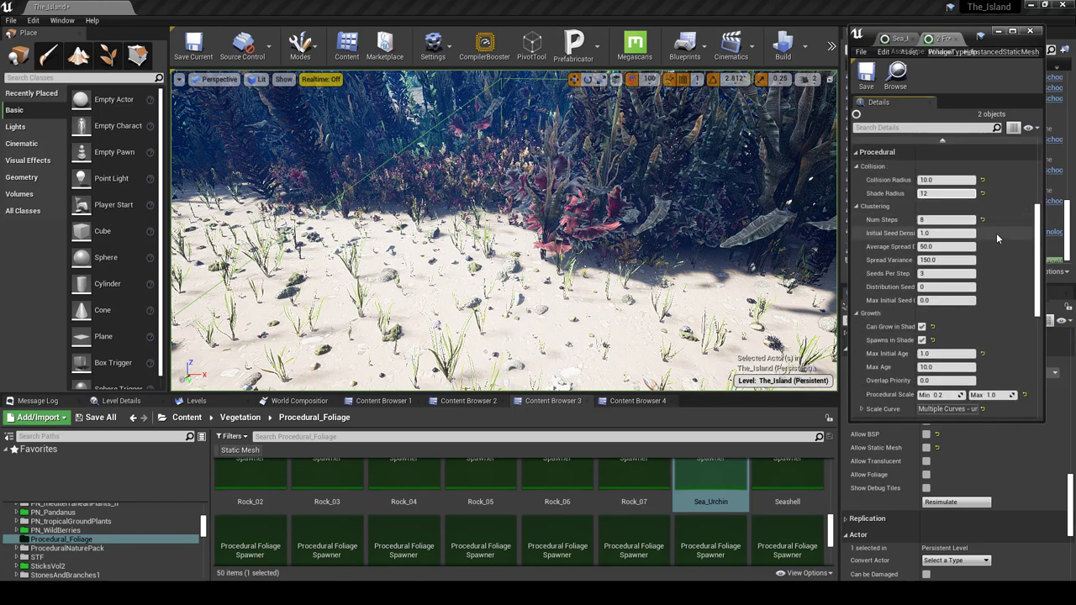
{"action": "left_click", "coordinate": [866, 77]}
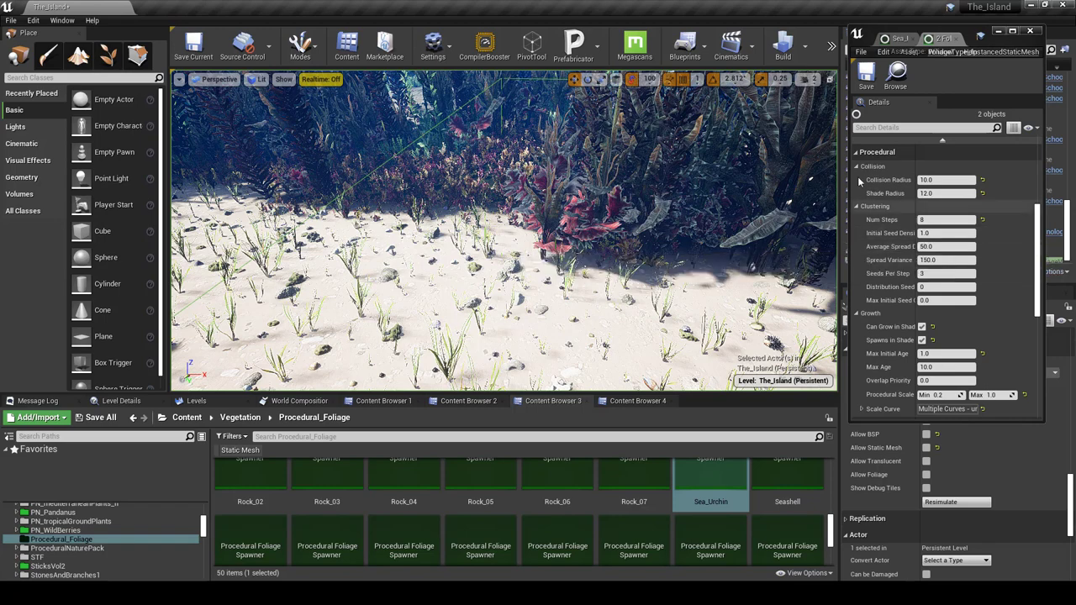
{"action": "left_click", "coordinate": [866, 75]}
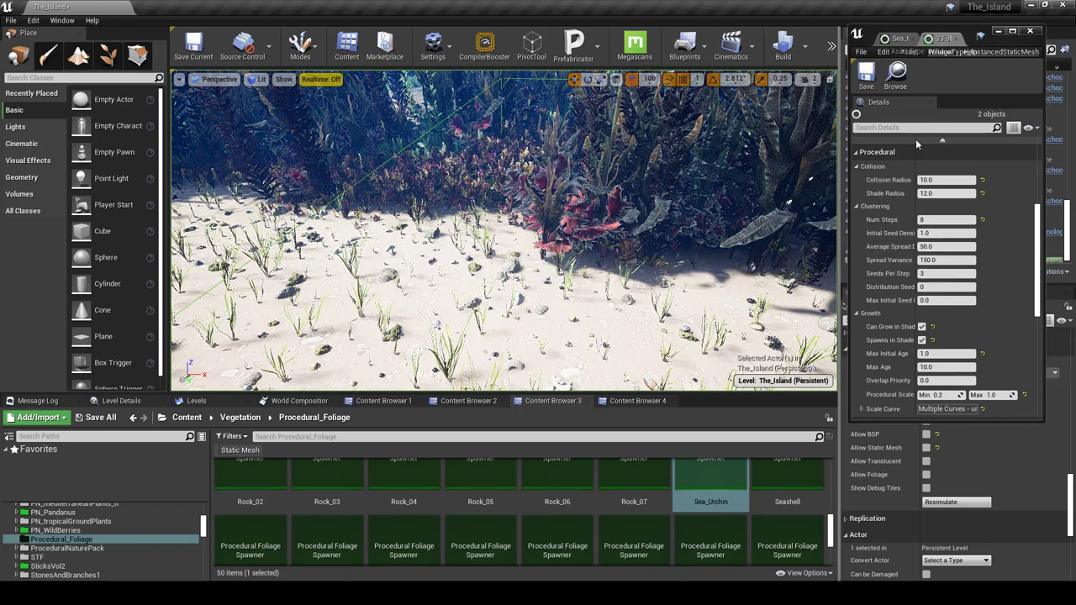
{"action": "left_click", "coordinate": [999, 32]}
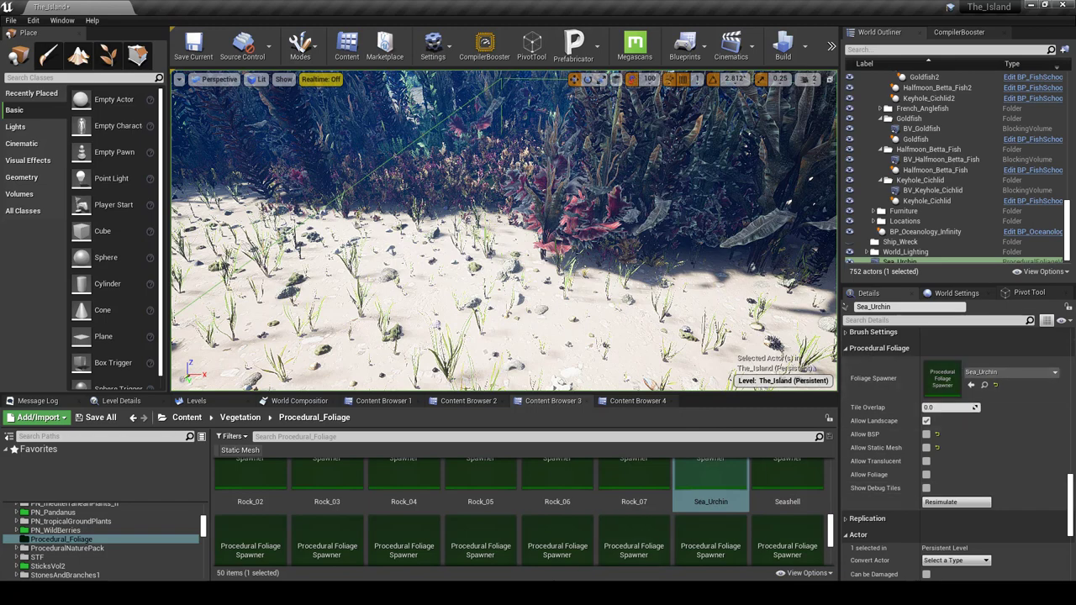
Step: Reopen the sea urchin foliage types and add one entry to their inclusion landscape layers
{"action": "left_click", "coordinate": [536, 594]}
{"action": "left_click", "coordinate": [595, 546]}
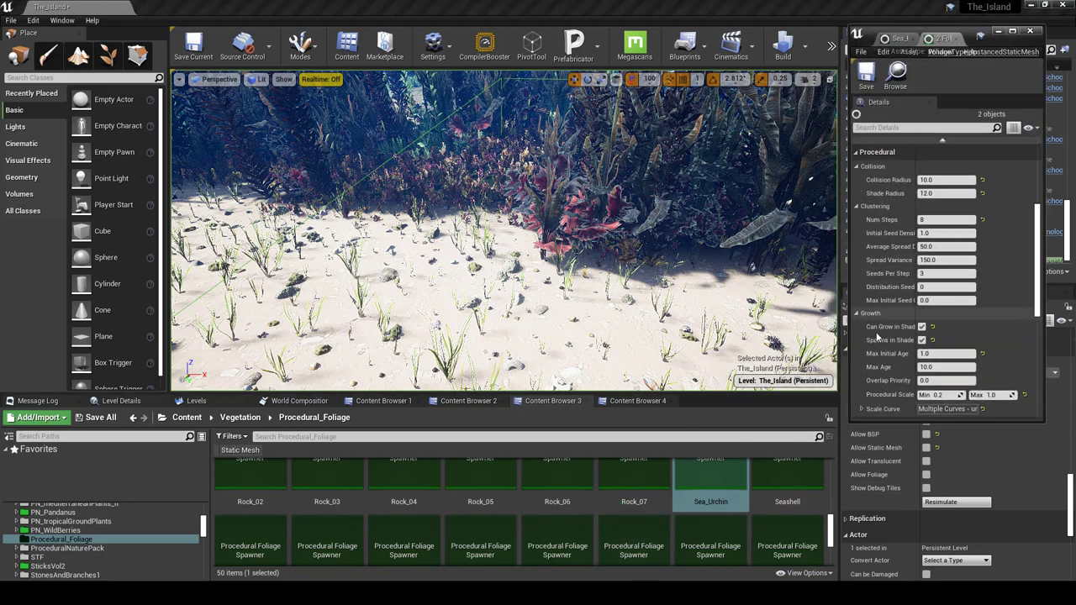
{"action": "scroll", "coordinate": [933, 261], "scroll_direction": "up", "scroll_amount": 5}
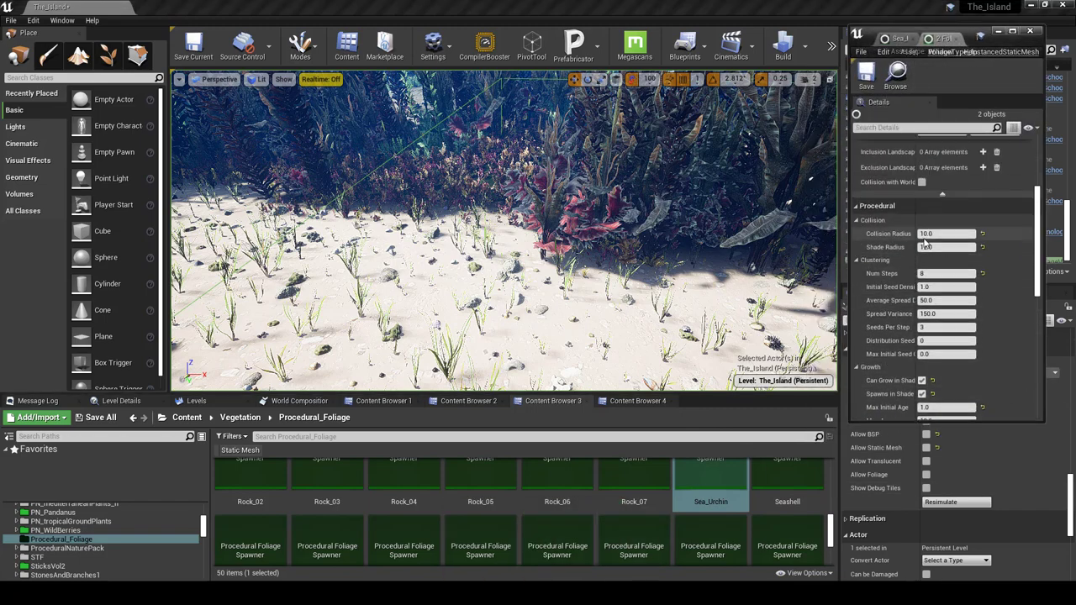
{"action": "left_click", "coordinate": [983, 223]}
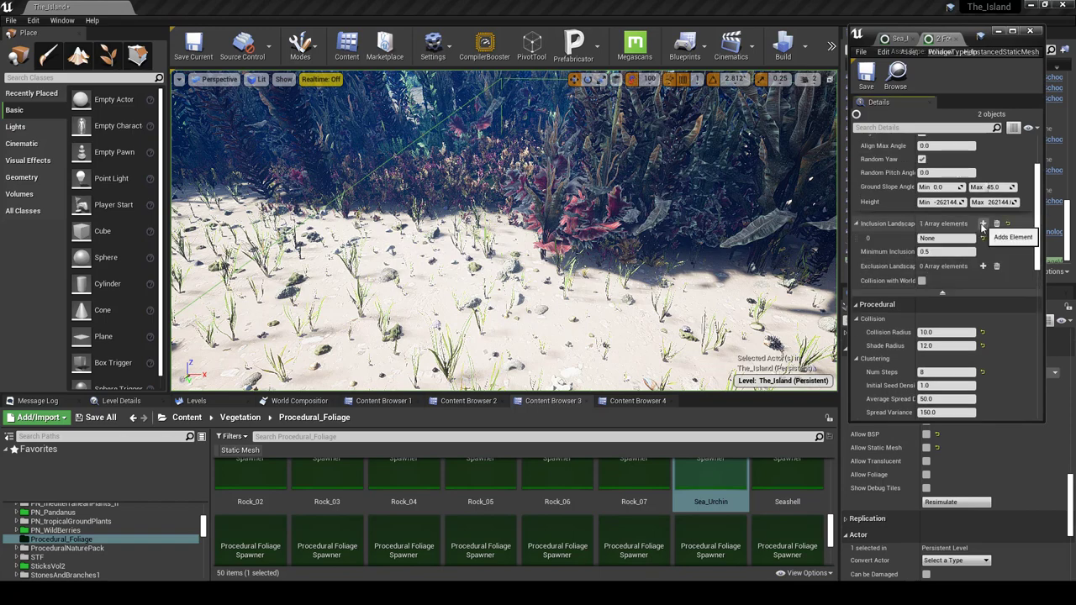
Step: Switch to Landscape paint mode and look up the sand layer names among the target layers
{"action": "left_click", "coordinate": [308, 49]}
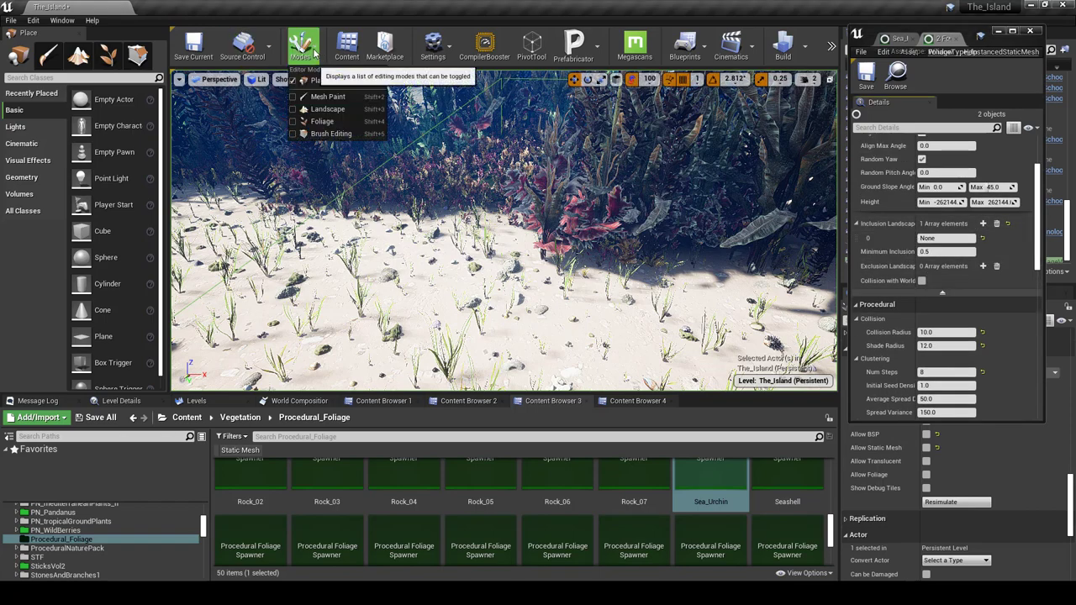
{"action": "left_click", "coordinate": [330, 111]}
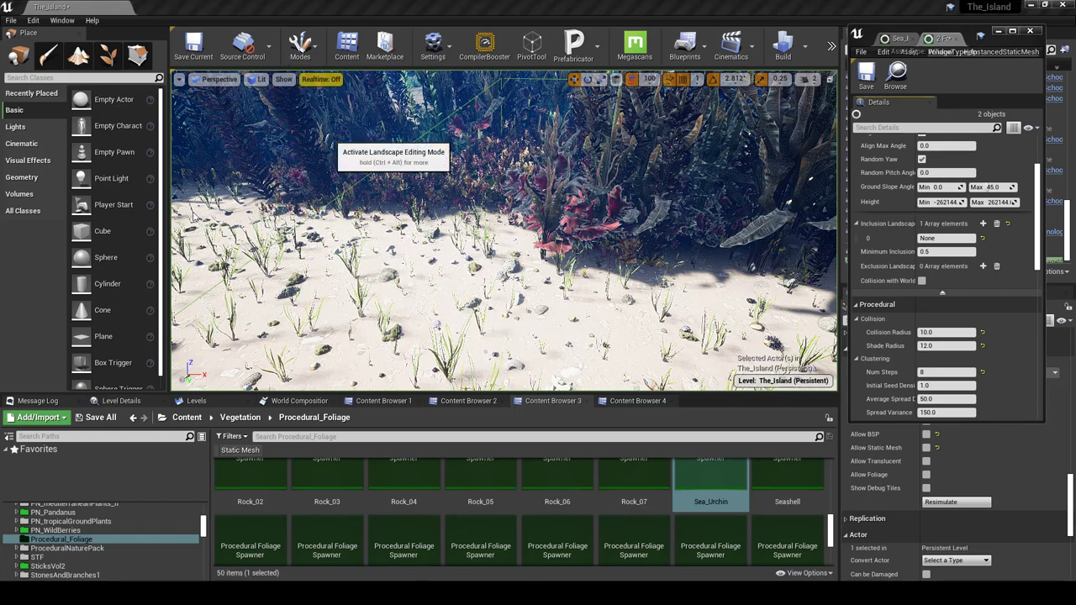
{"action": "left_click", "coordinate": [116, 136]}
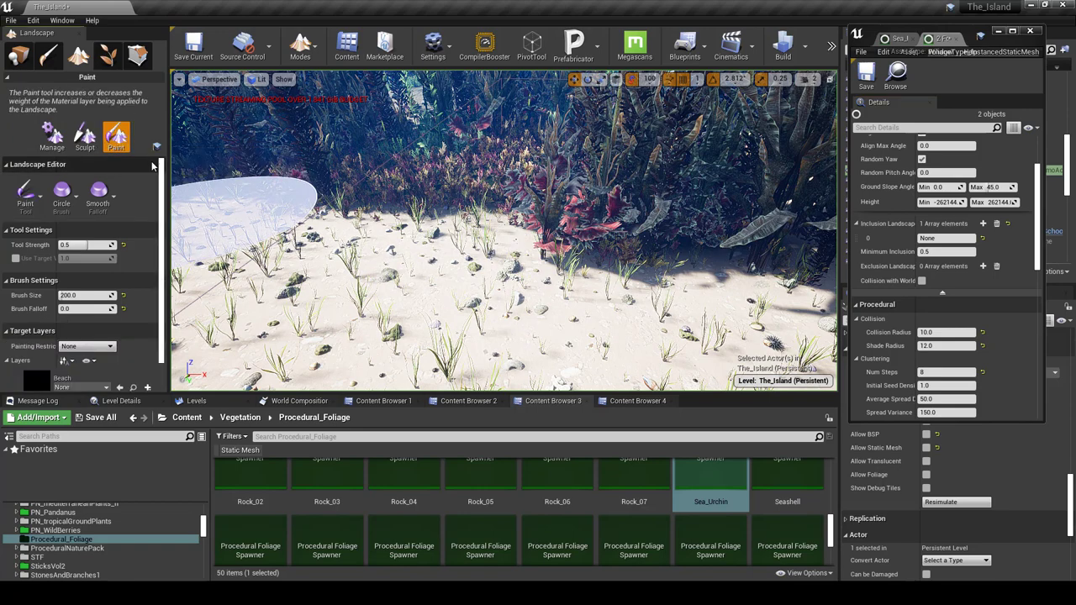
{"action": "scroll", "coordinate": [162, 173], "scroll_direction": "down", "scroll_amount": 2}
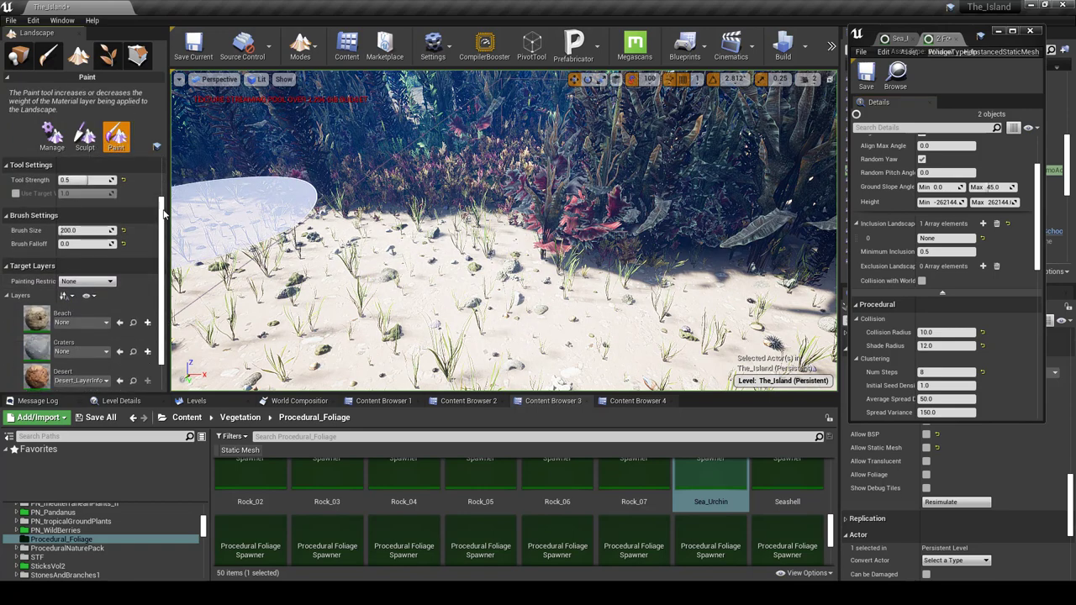
{"action": "left_click_drag", "start_coordinate": [163, 214], "coordinate": [163, 384]}
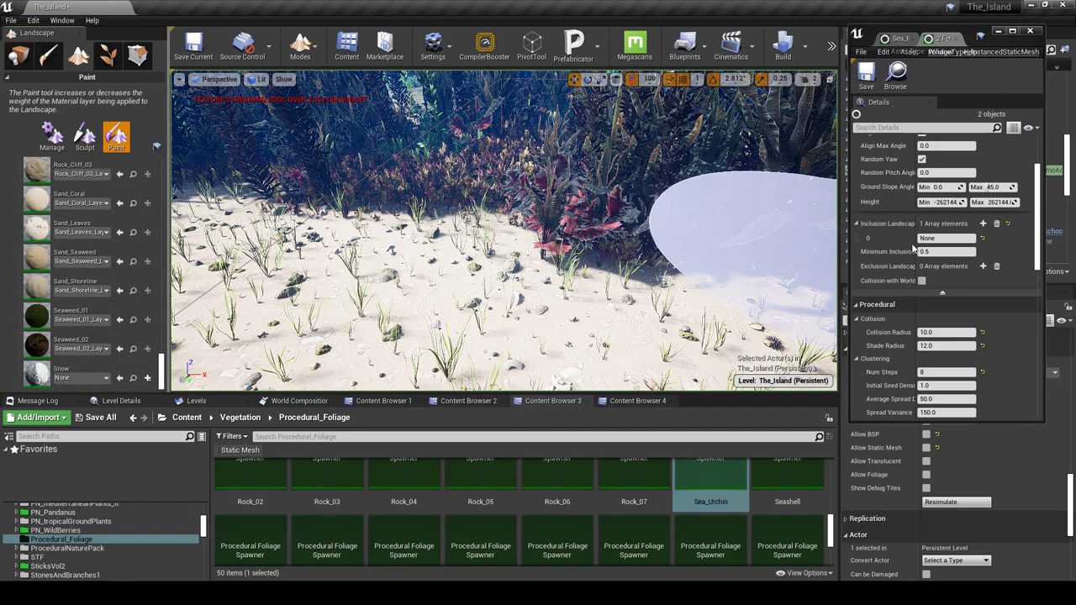
Step: Set the inclusion layer to Sand_Coral with a minimum weight of 0.1, and save and minimize the foliage types
{"action": "left_click", "coordinate": [946, 251]}
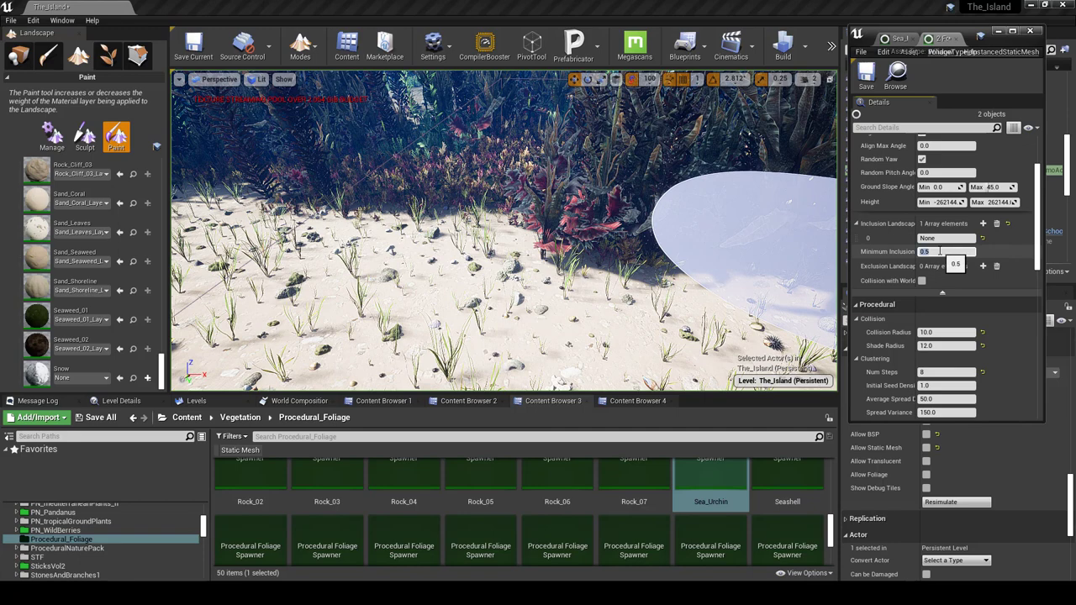
{"action": "type", "text": "0.1"}
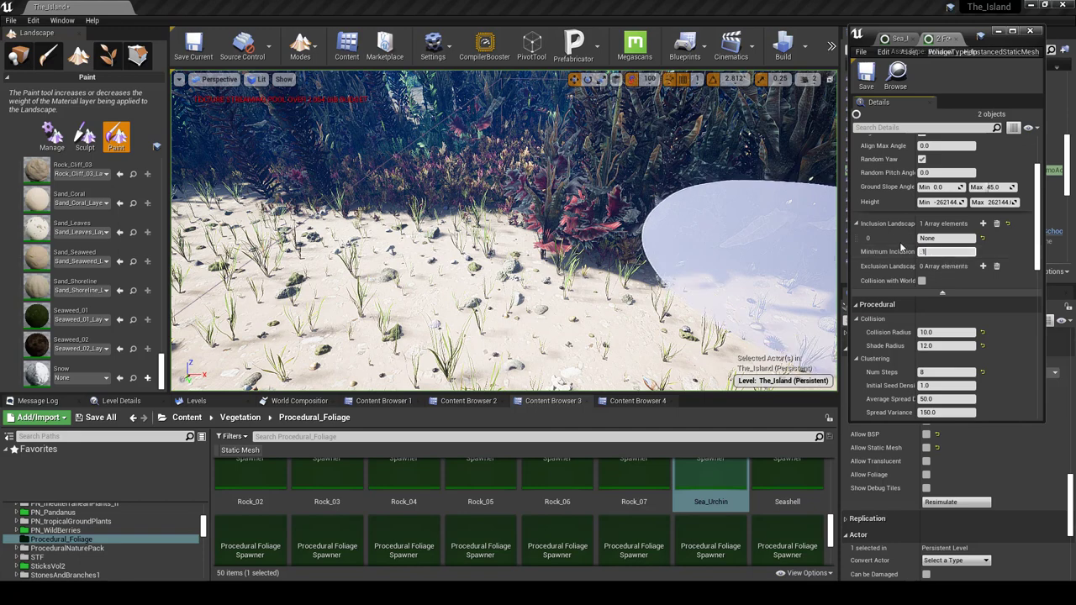
{"action": "left_click", "coordinate": [946, 238]}
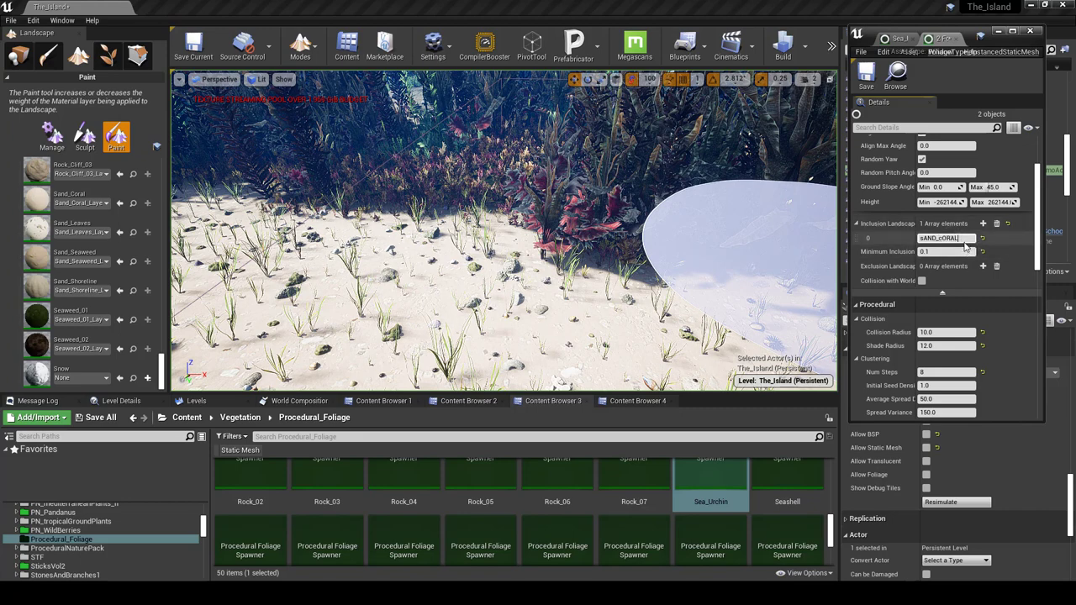
{"action": "left_click_drag", "start_coordinate": [965, 239], "coordinate": [774, 236]}
{"action": "type", "text": "Sand_Coral"}
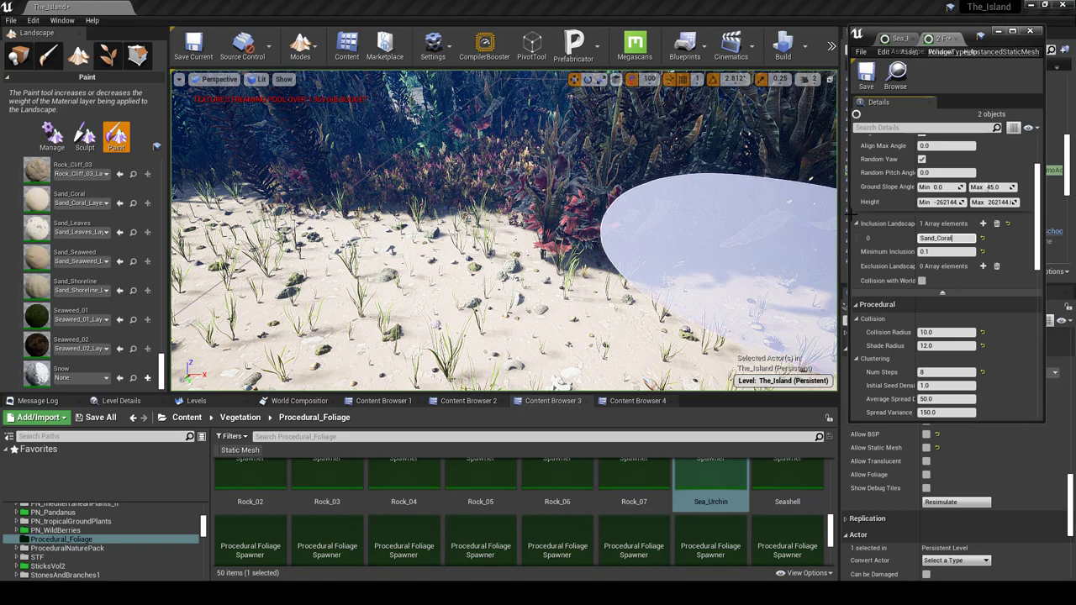
{"action": "left_click", "coordinate": [872, 82]}
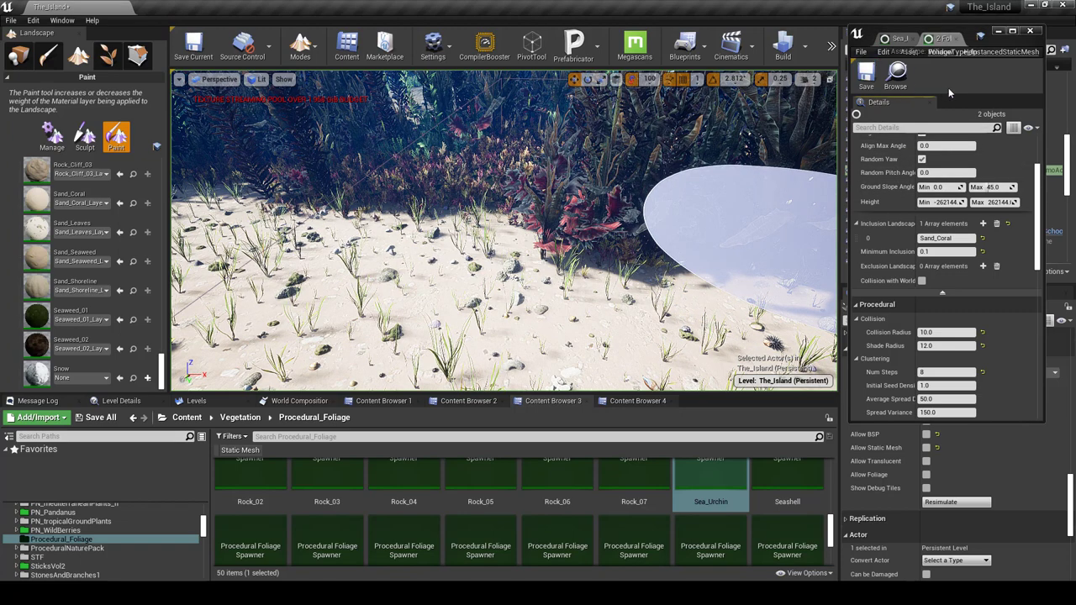
{"action": "left_click", "coordinate": [1030, 30]}
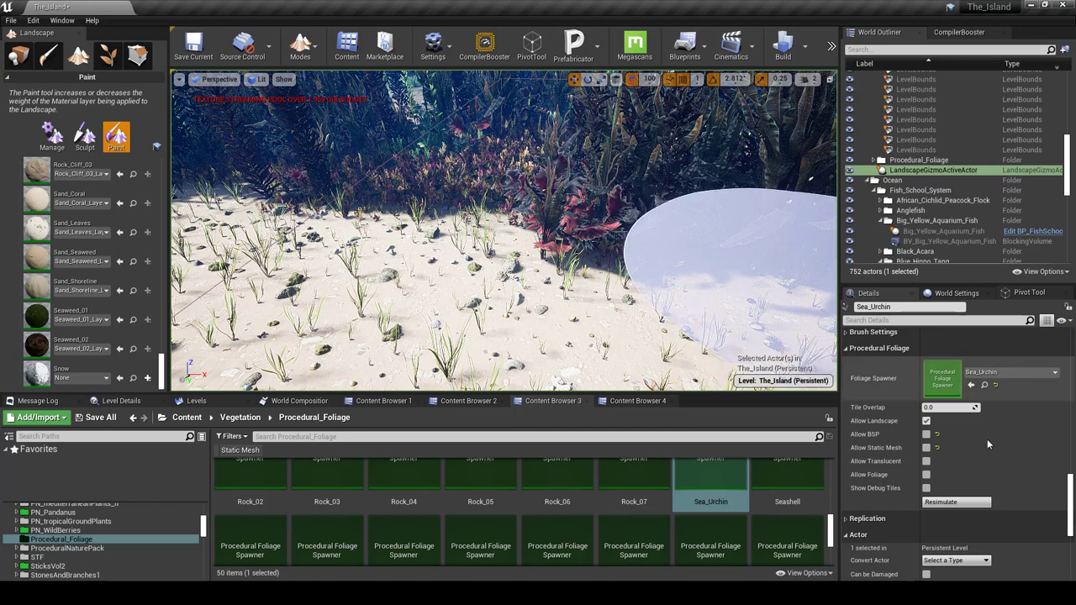
Step: Return to Place mode and resimulate the Sea_Urchin volume's procedural foliage
{"action": "left_click", "coordinate": [300, 46]}
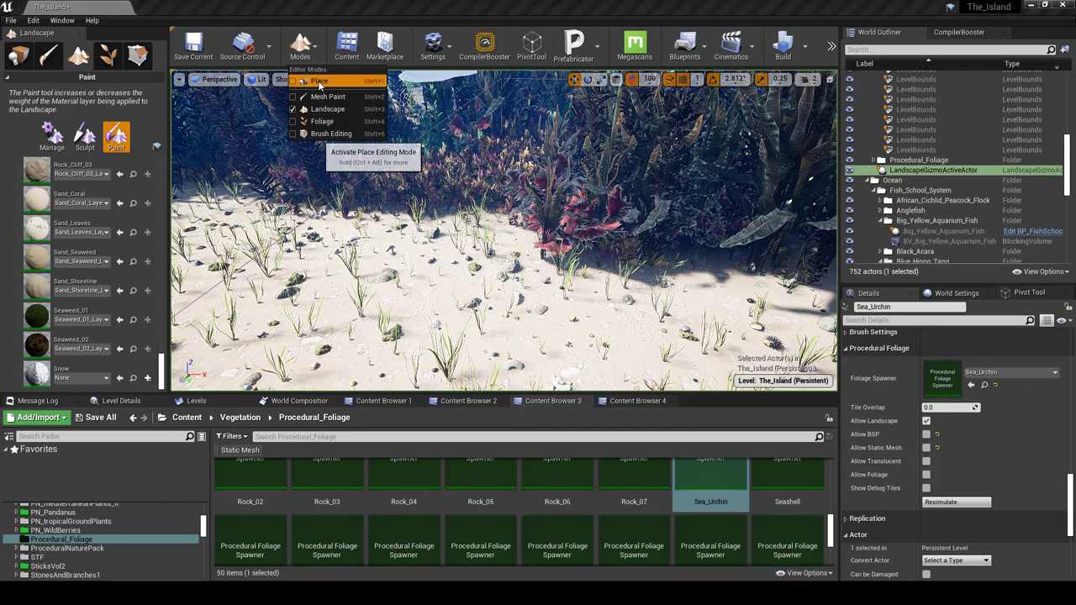
{"action": "left_click", "coordinate": [331, 87]}
{"action": "left_click", "coordinate": [957, 501]}
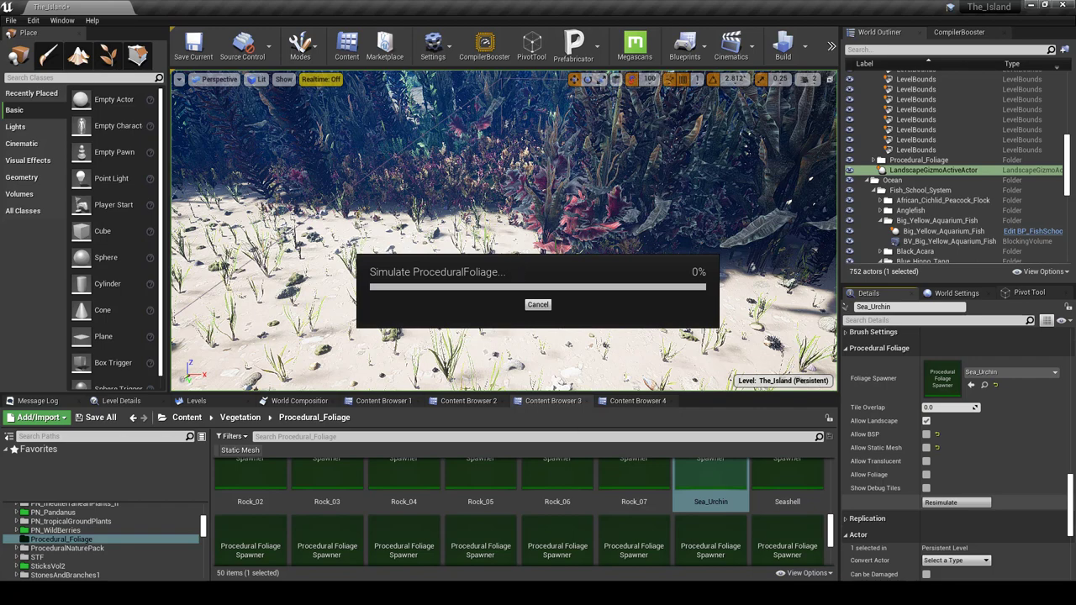
Step: Examine the urchin distribution across the seabed and review the foliage types' placement and clustering settings
{"action": "mouse_move", "coordinate": [538, 593]}
{"action": "left_click", "coordinate": [589, 556]}
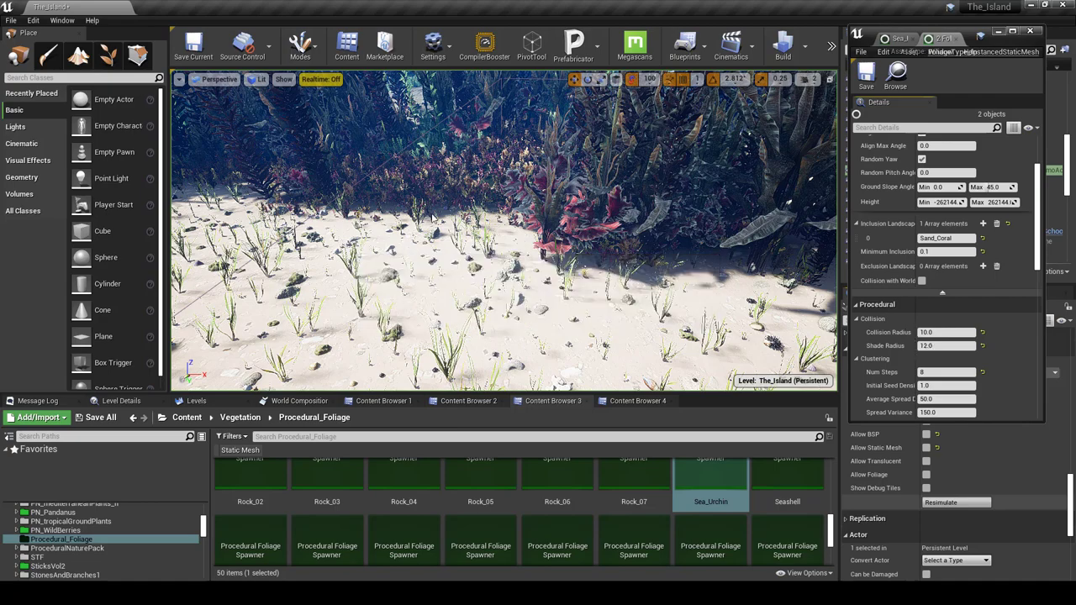
{"action": "right_click_drag", "start_coordinate": [504, 231], "coordinate": [529, 256]}
{"action": "right_click_drag", "start_coordinate": [441, 230], "coordinate": [543, 274]}
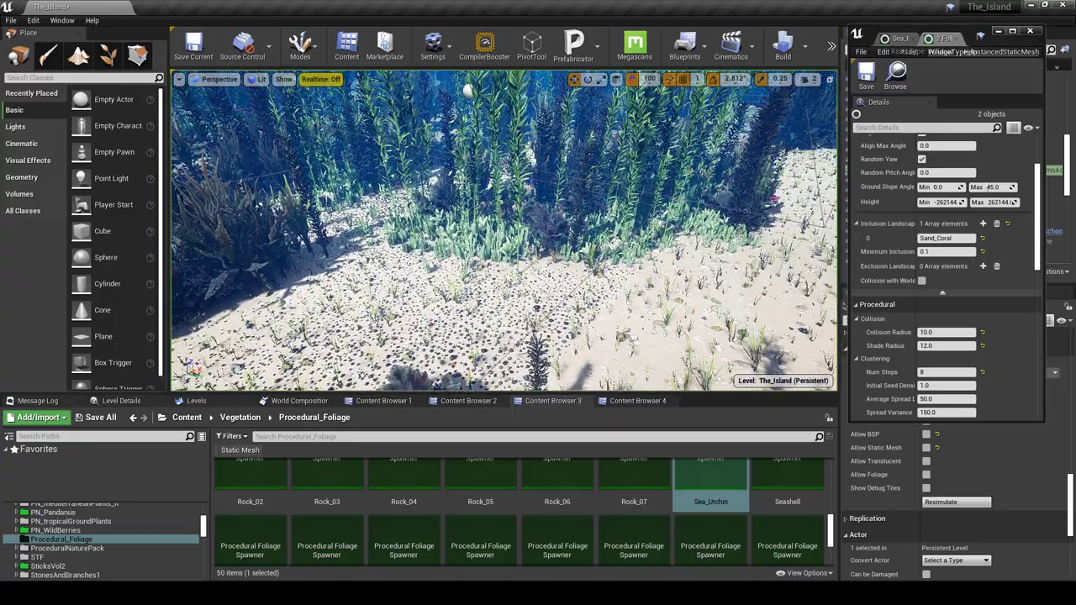
{"action": "scroll", "coordinate": [901, 388], "scroll_direction": "down", "scroll_amount": 4}
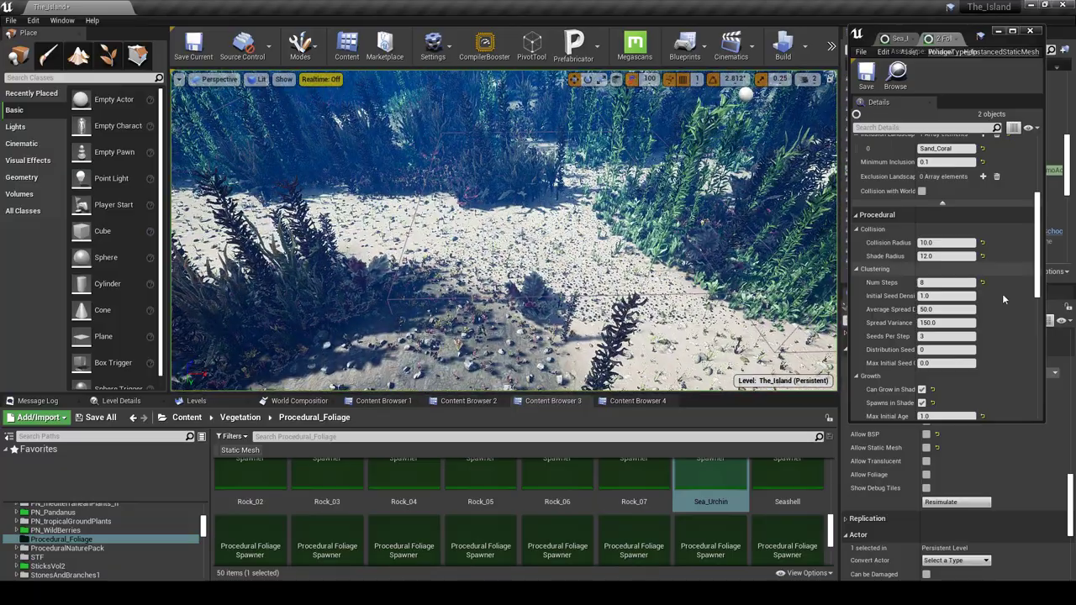
{"action": "scroll", "coordinate": [939, 275], "scroll_direction": "up", "scroll_amount": 9}
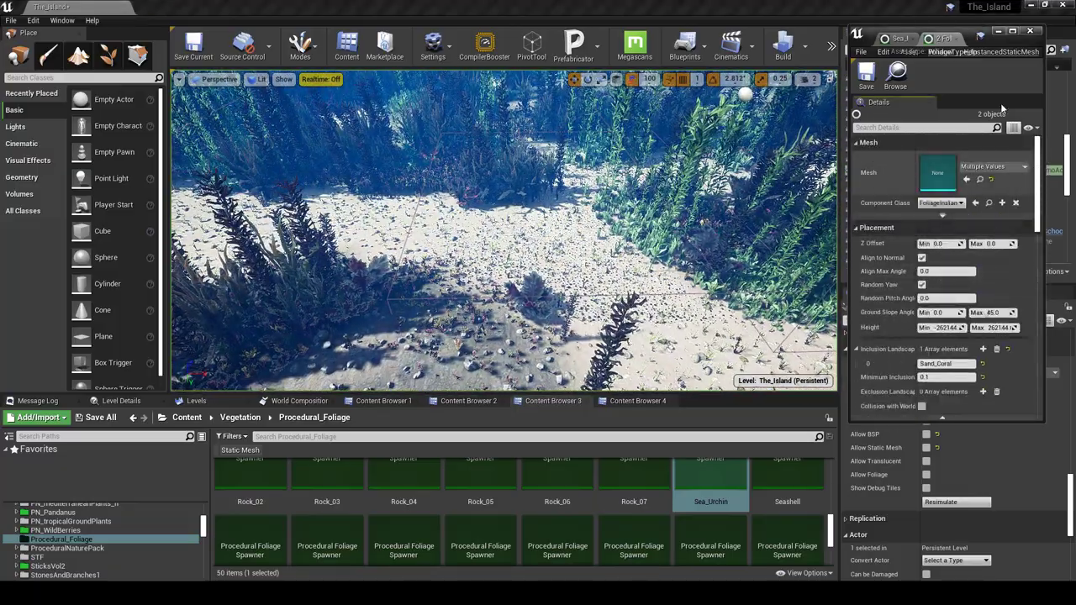
{"action": "left_click", "coordinate": [999, 32]}
Step: Set the Sea_Urchin volume's X and Y scale to 1
{"action": "scroll", "coordinate": [963, 458], "scroll_direction": "down", "scroll_amount": 6}
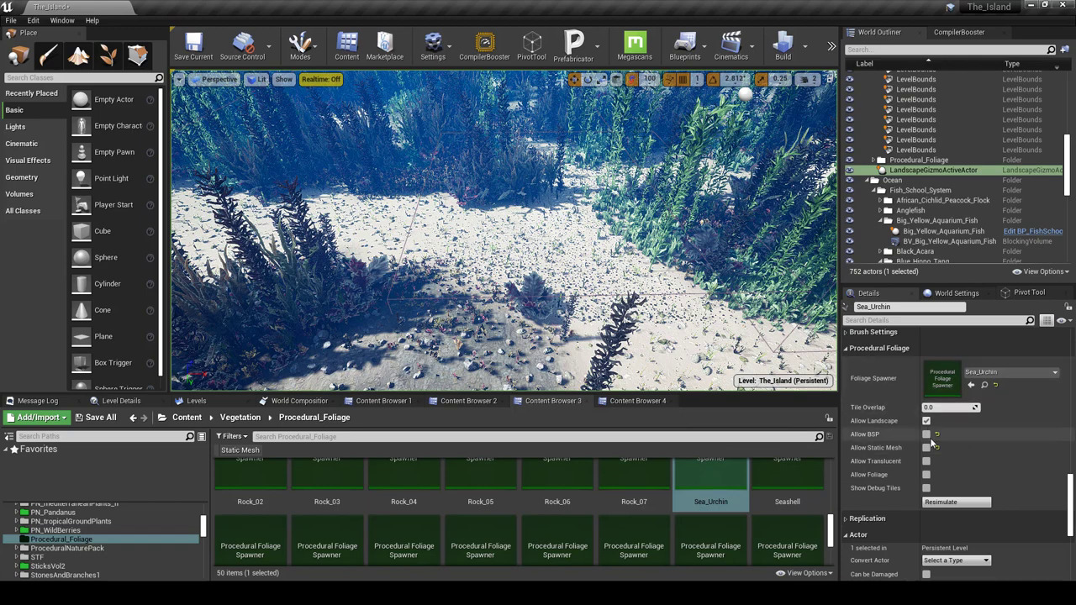
{"action": "scroll", "coordinate": [952, 372], "scroll_direction": "up", "scroll_amount": 2}
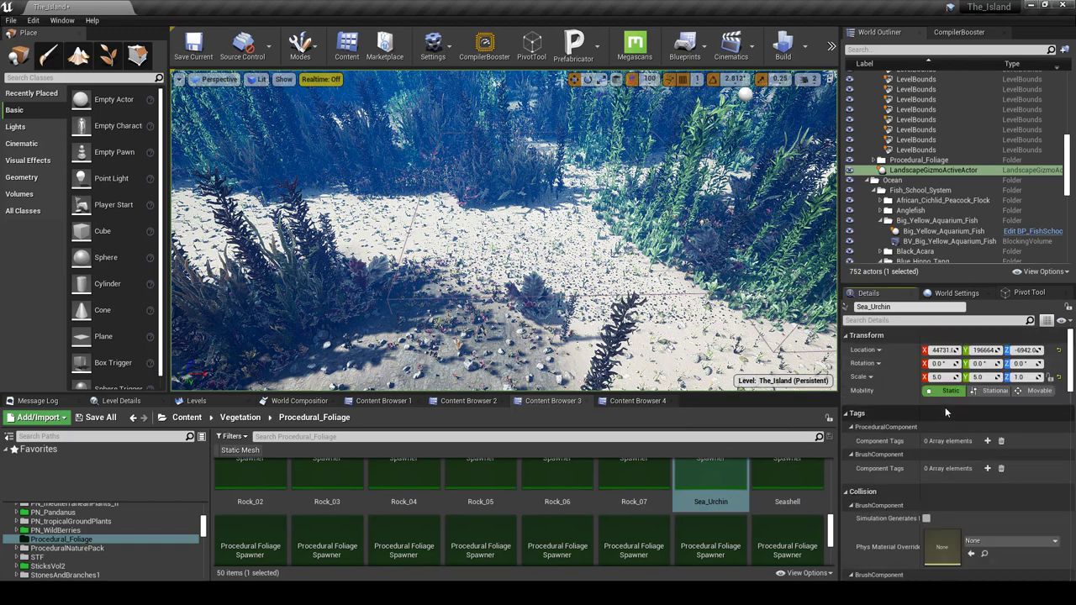
{"action": "type", "text": "1"}
{"action": "key", "text": "Tab"}
{"action": "type", "text": "1"}
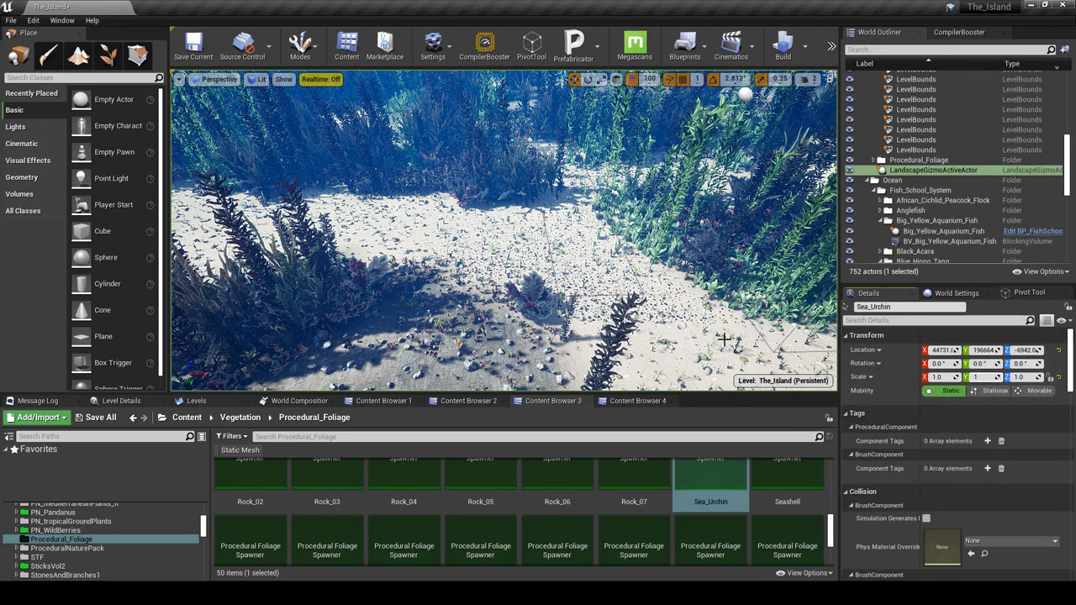
Step: Move the Sea_Urchin volume along the Y axis over the open sand between the seaweed
{"action": "key", "text": "w"}
{"action": "mouse_move", "coordinate": [603, 286]}
{"action": "right_mouse_down"}
{"action": "mouse_move", "coordinate": [598, 273]}
{"action": "mouse_move", "coordinate": [589, 290]}
{"action": "mouse_move", "coordinate": [622, 282]}
{"action": "right_mouse_up"}
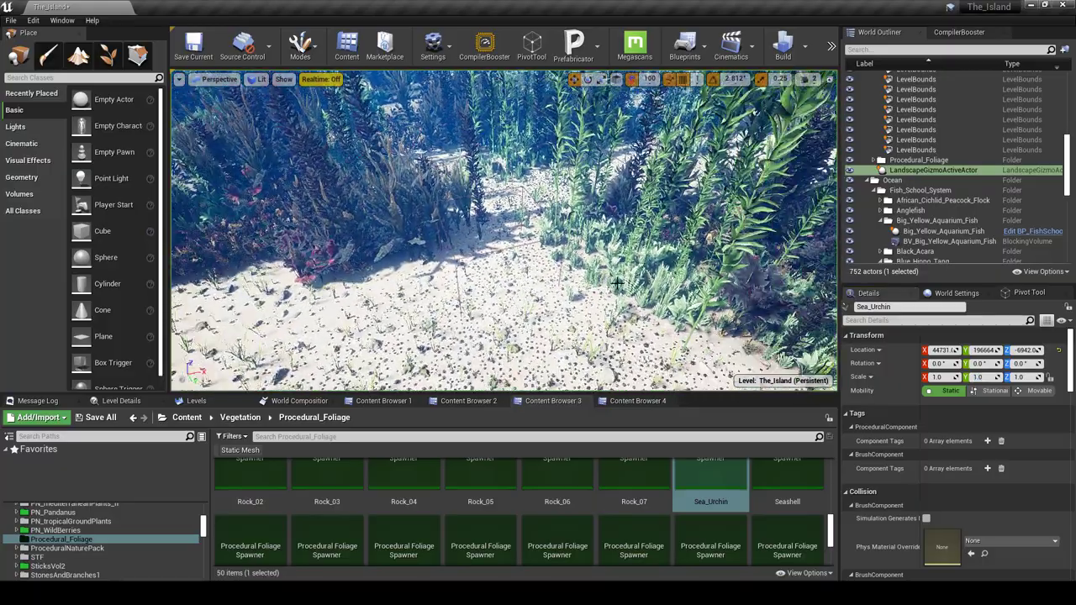
{"action": "key", "text": "s"}
{"action": "right_click_drag", "start_coordinate": [559, 253], "coordinate": [525, 239]}
{"action": "left_click", "coordinate": [511, 236]}
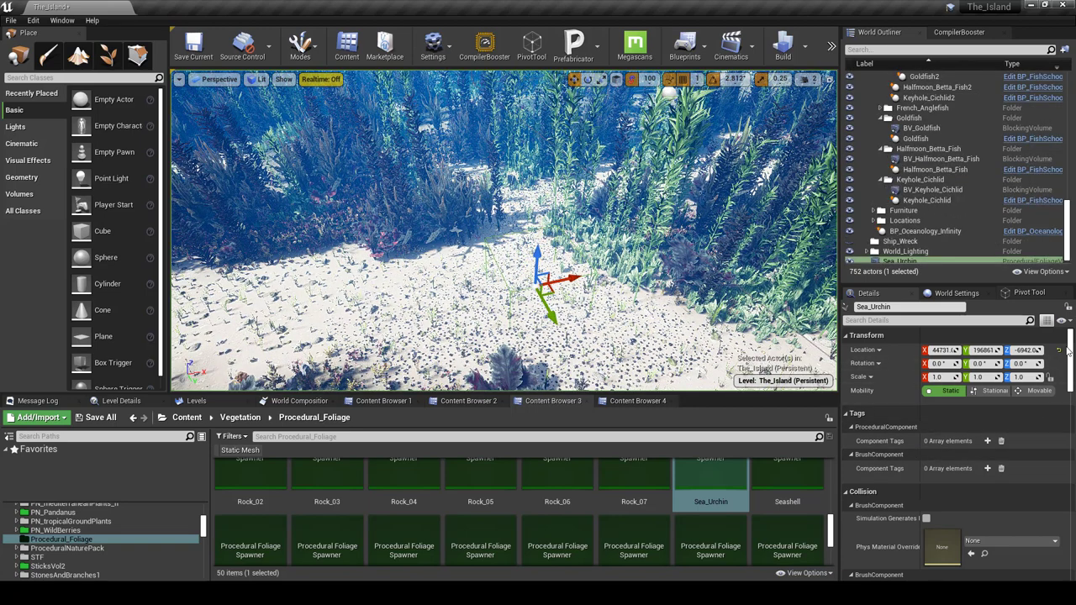
Step: Resimulate the smaller Sea_Urchin volume and bring the foliage types' editor window back up
{"action": "left_click_drag", "start_coordinate": [1069, 353], "coordinate": [1069, 501]}
{"action": "left_click", "coordinate": [964, 490]}
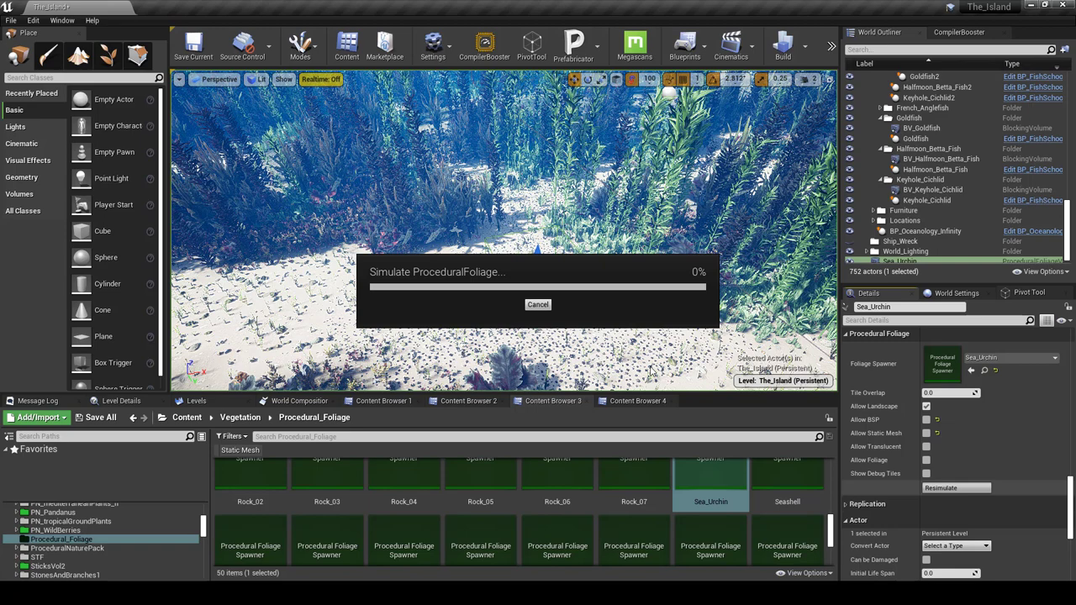
{"action": "mouse_move", "coordinate": [538, 593]}
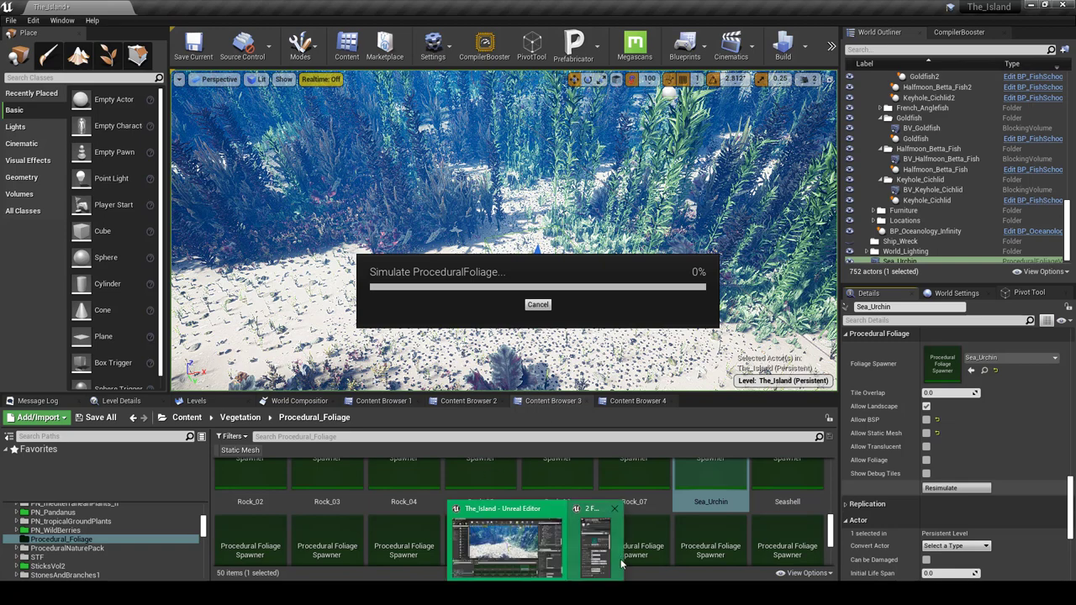
{"action": "left_click", "coordinate": [592, 546]}
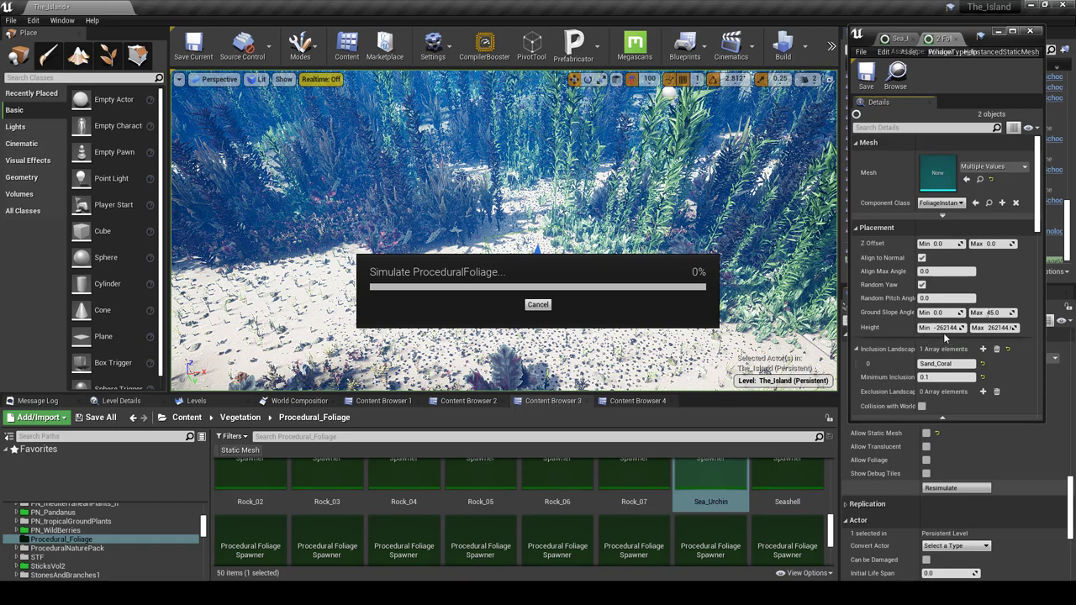
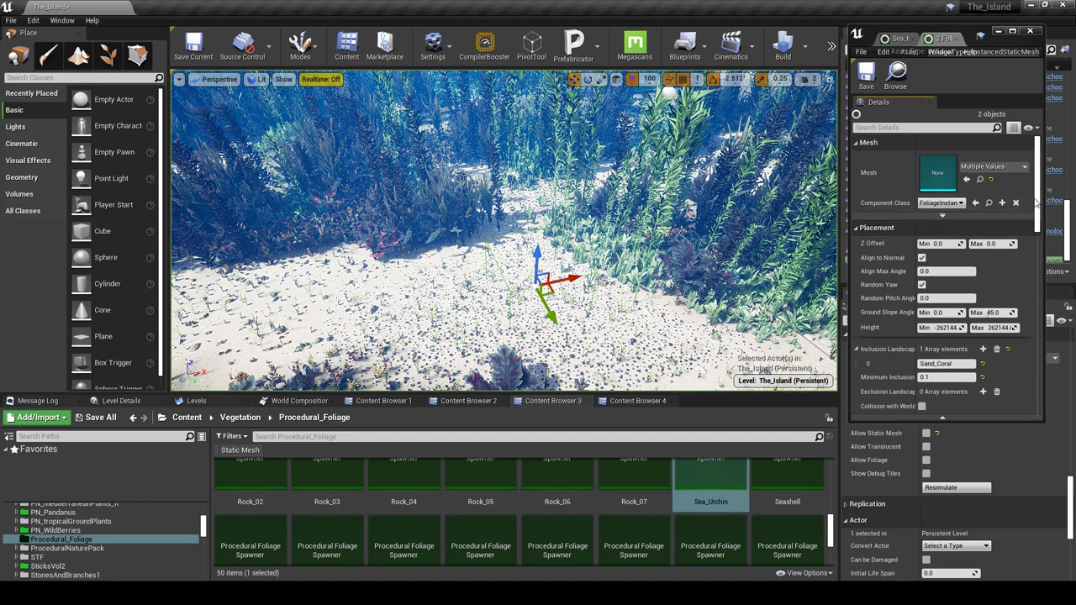
Step: Inspect the density and spread of the resimulated urchin cluster against the collision and clustering settings
{"action": "left_click_drag", "start_coordinate": [1038, 201], "coordinate": [1044, 260]}
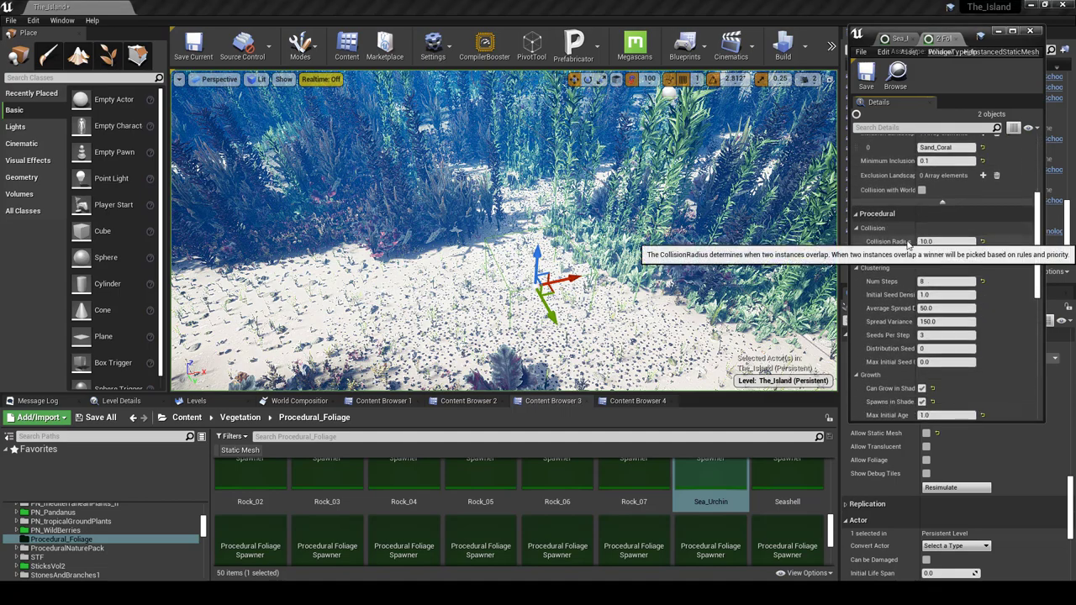
{"action": "right_click_drag", "start_coordinate": [723, 252], "coordinate": [689, 324]}
{"action": "key", "text": "w"}
{"action": "key", "text": "w"}
{"action": "key", "text": "s"}
{"action": "right_click_drag", "start_coordinate": [505, 257], "coordinate": [535, 253]}
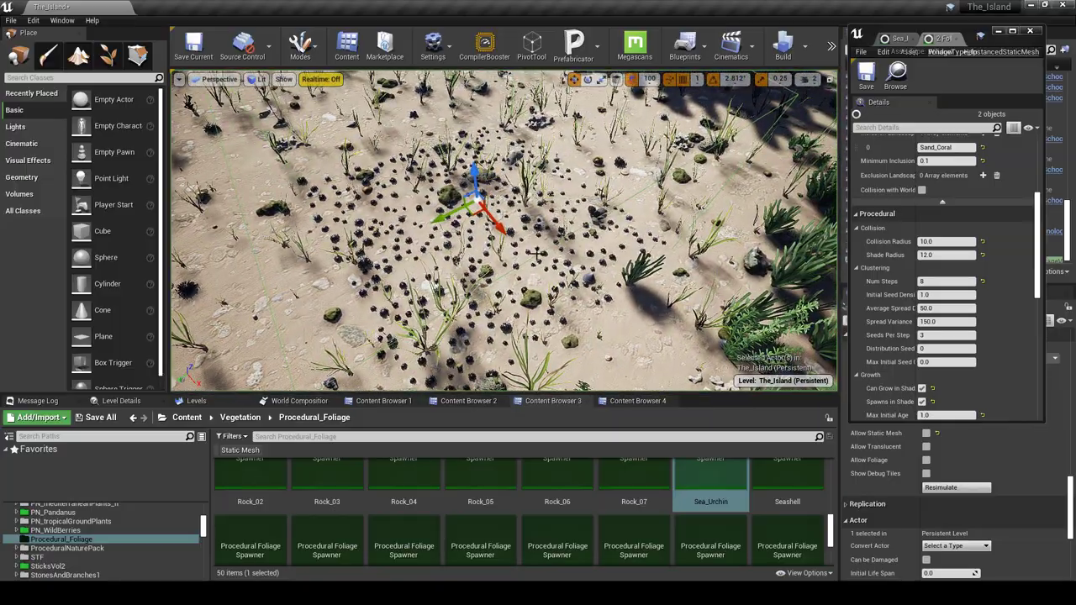
{"action": "key", "text": "g"}
{"action": "right_click_drag", "start_coordinate": [436, 241], "coordinate": [415, 247]}
{"action": "key", "text": "d"}
{"action": "key", "text": "w"}
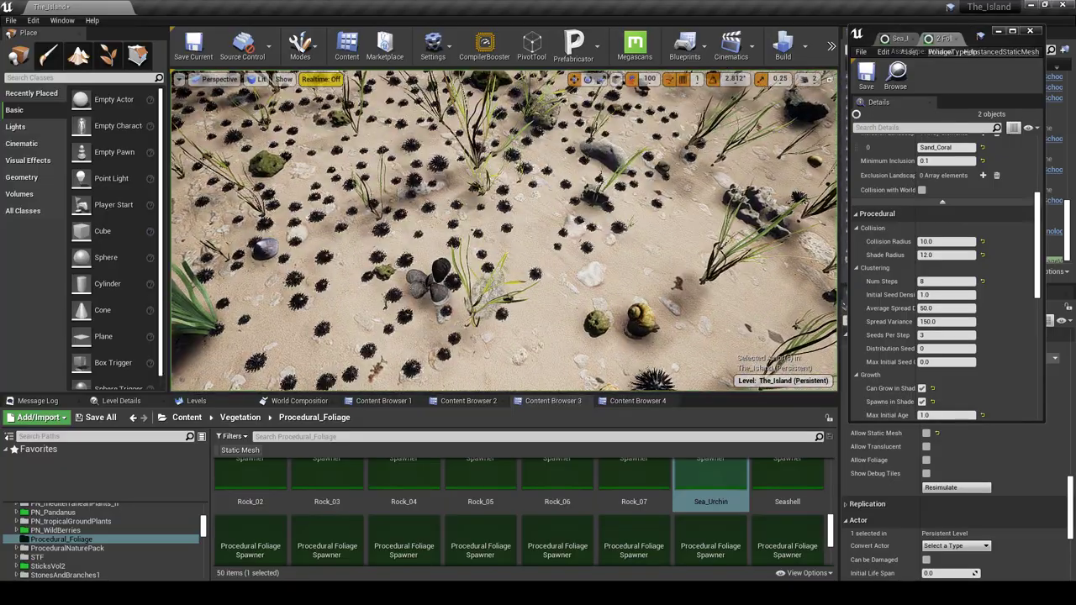
{"action": "key", "text": "s"}
{"action": "mouse_move", "coordinate": [504, 243]}
{"action": "right_mouse_down"}
{"action": "mouse_move", "coordinate": [501, 227]}
{"action": "mouse_move", "coordinate": [508, 246]}
{"action": "right_mouse_up"}
{"action": "key", "text": "w"}
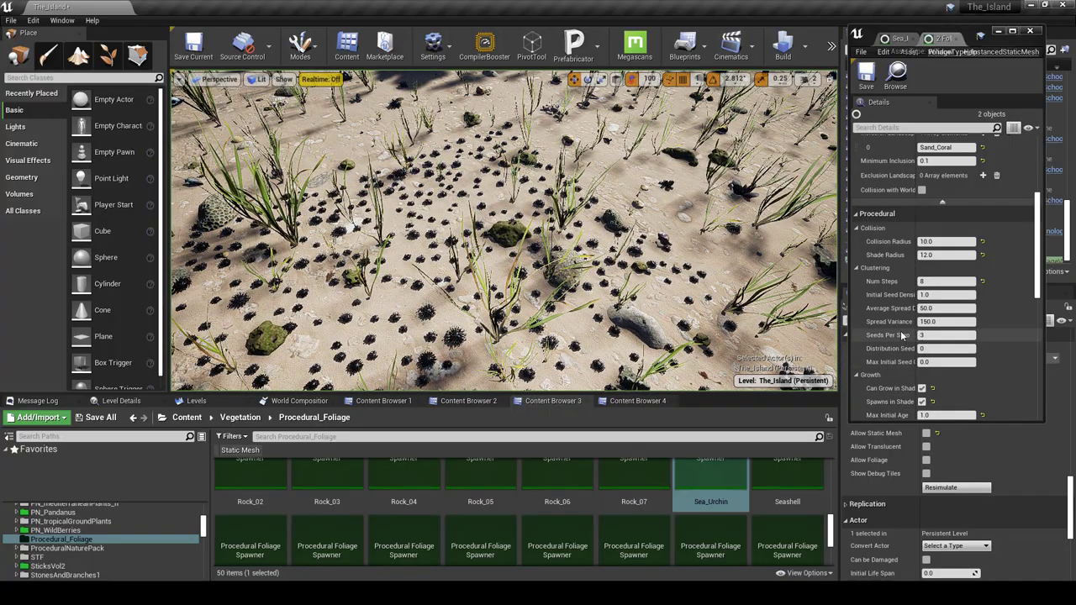
Step: Lower the viewport camera speed to 1 and examine up close how the urchins sit on the sand
{"action": "right_click_drag", "start_coordinate": [585, 302], "coordinate": [585, 305]}
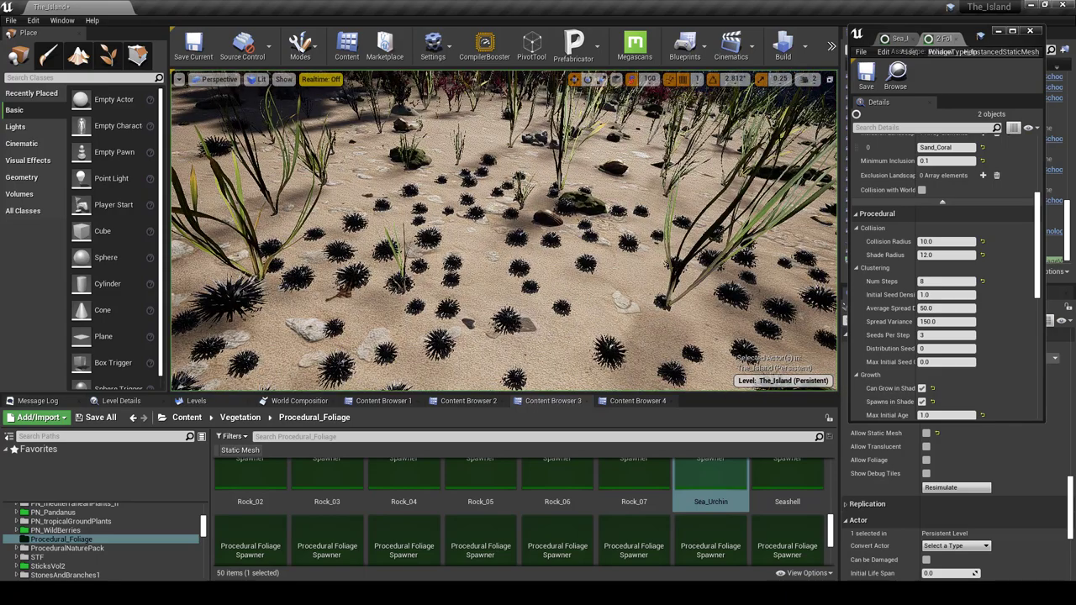
{"action": "left_click", "coordinate": [807, 79]}
{"action": "right_click", "coordinate": [511, 276]}
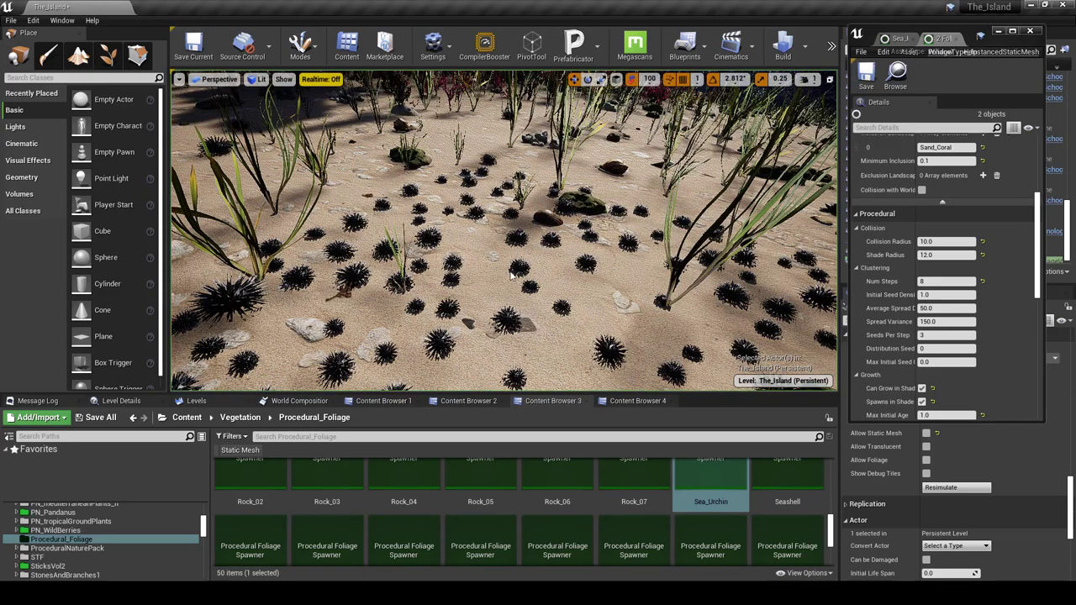
{"action": "key", "text": "w"}
{"action": "right_click_drag", "start_coordinate": [511, 276], "coordinate": [432, 329]}
{"action": "right_click_drag", "start_coordinate": [510, 301], "coordinate": [510, 273]}
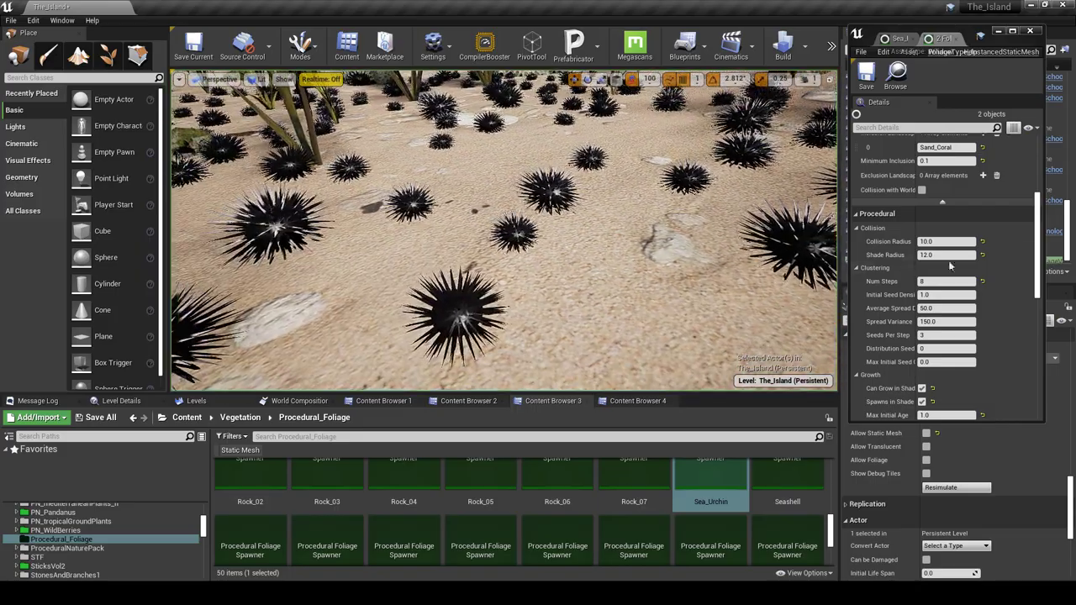
Step: Set the minimum Z Offset of the two urchin foliage types to -2
{"action": "scroll", "coordinate": [1039, 235], "scroll_direction": "up", "scroll_amount": 2}
{"action": "scroll", "coordinate": [1040, 236], "scroll_direction": "up", "scroll_amount": 4}
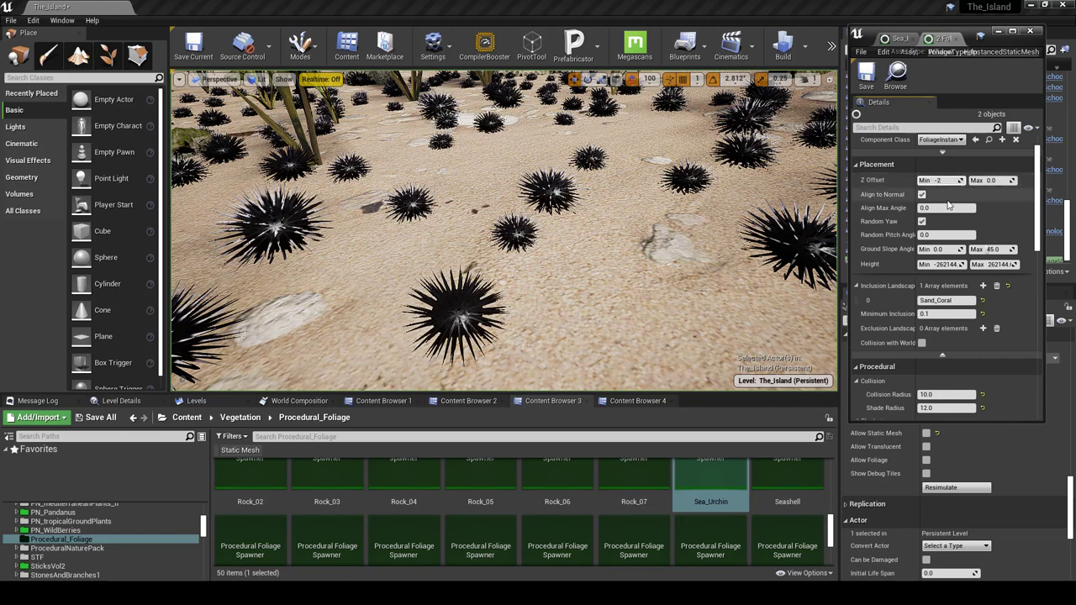
{"action": "key", "text": "Tab"}
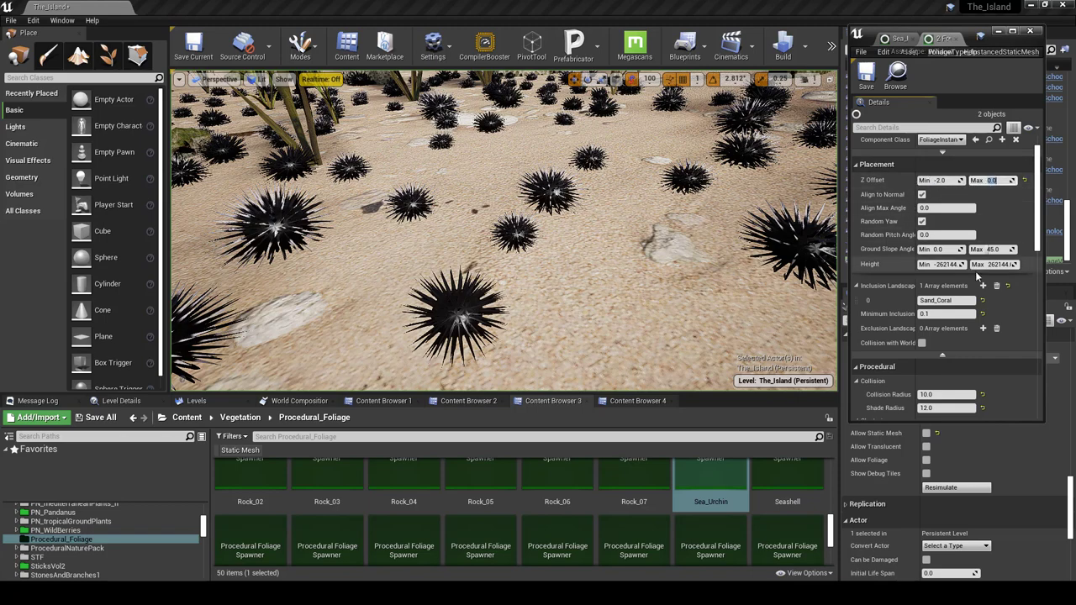
Step: Set the urchin foliage types' Collision Radius to 20 and Shade Radius to 23
{"action": "scroll", "coordinate": [975, 270], "scroll_direction": "down", "scroll_amount": 2}
{"action": "left_click", "coordinate": [941, 304]}
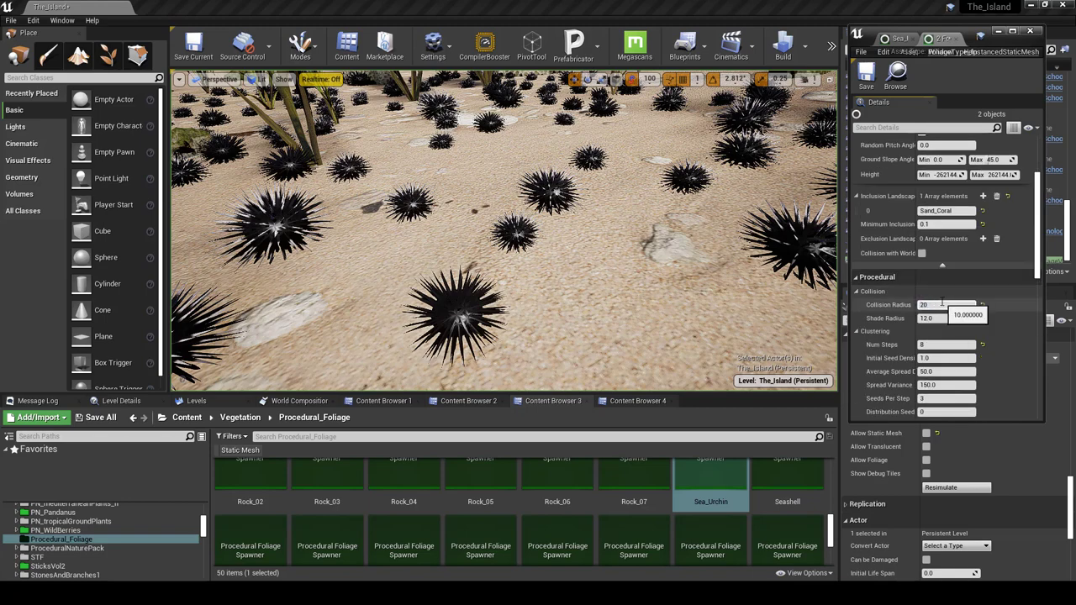
{"action": "left_click", "coordinate": [949, 318]}
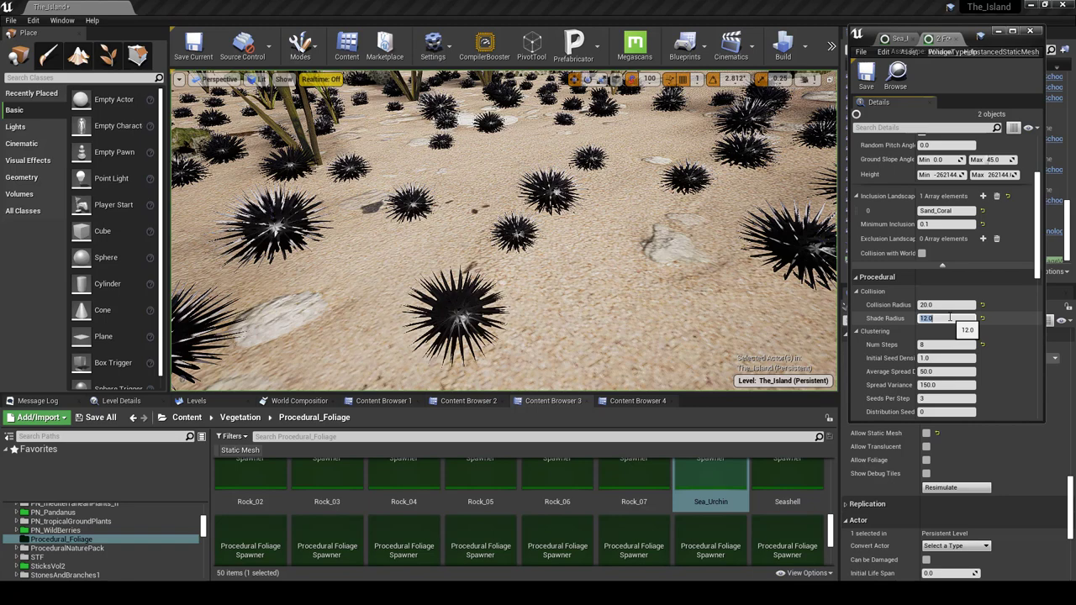
{"action": "key", "text": "Return"}
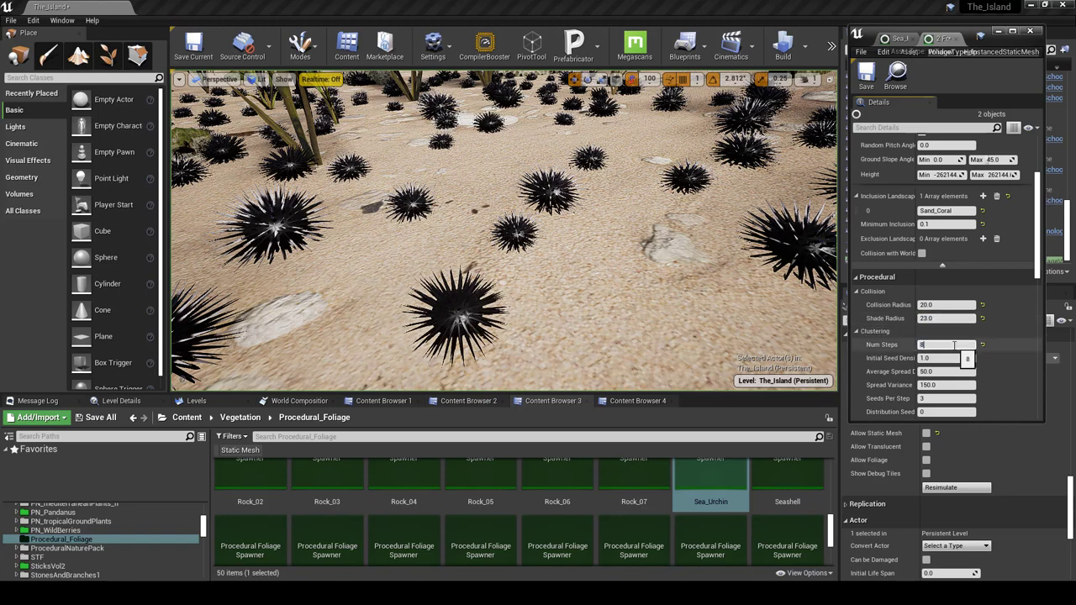
Step: Set the urchin foliage types' Average Spread Distance to 75 and save them
{"action": "right_click_drag", "start_coordinate": [645, 244], "coordinate": [529, 244]}
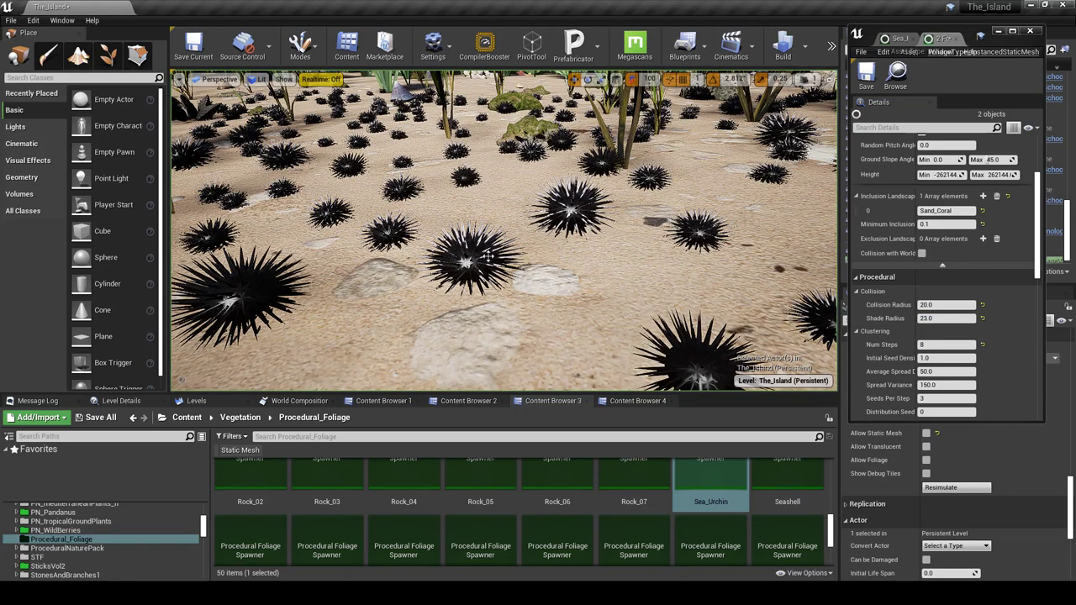
{"action": "right_click_drag", "start_coordinate": [537, 293], "coordinate": [432, 214]}
{"action": "right_click_drag", "start_coordinate": [546, 249], "coordinate": [546, 269]}
{"action": "scroll", "coordinate": [952, 350], "scroll_direction": "down", "scroll_amount": 2}
{"action": "left_click", "coordinate": [945, 337]}
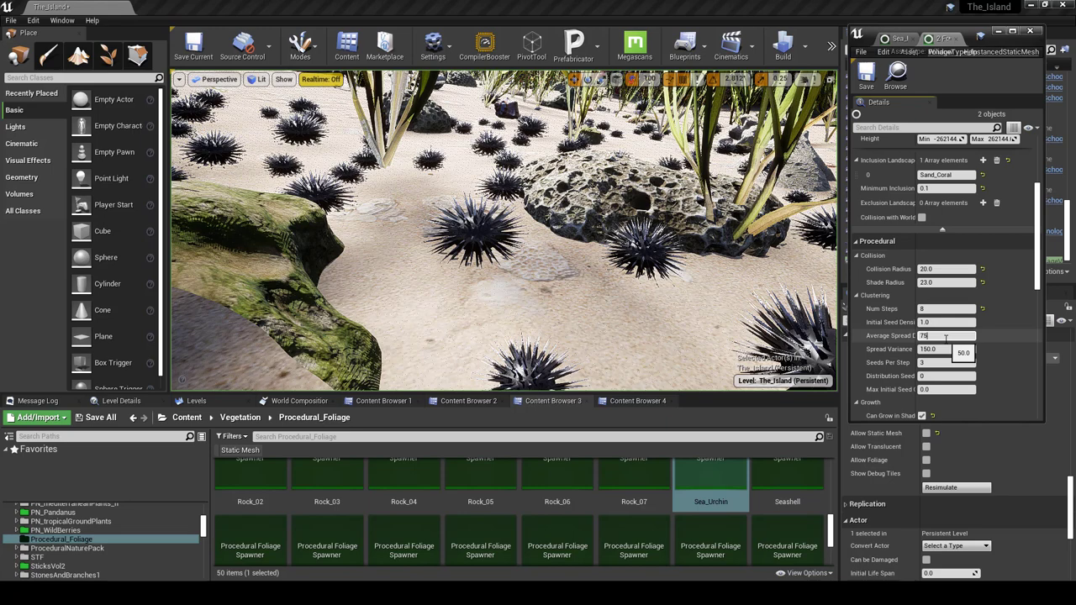
{"action": "left_click", "coordinate": [868, 79]}
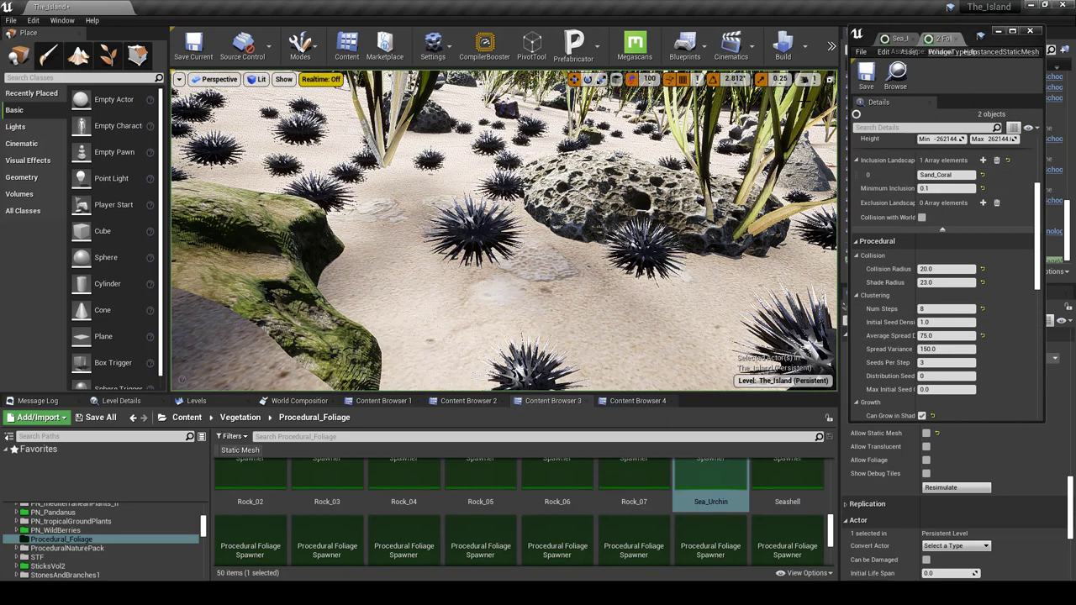
Step: Resimulate the Sea_Urchin volume and check the urchins' spacing on the sand and beside the mossy rock
{"action": "left_click", "coordinate": [956, 487]}
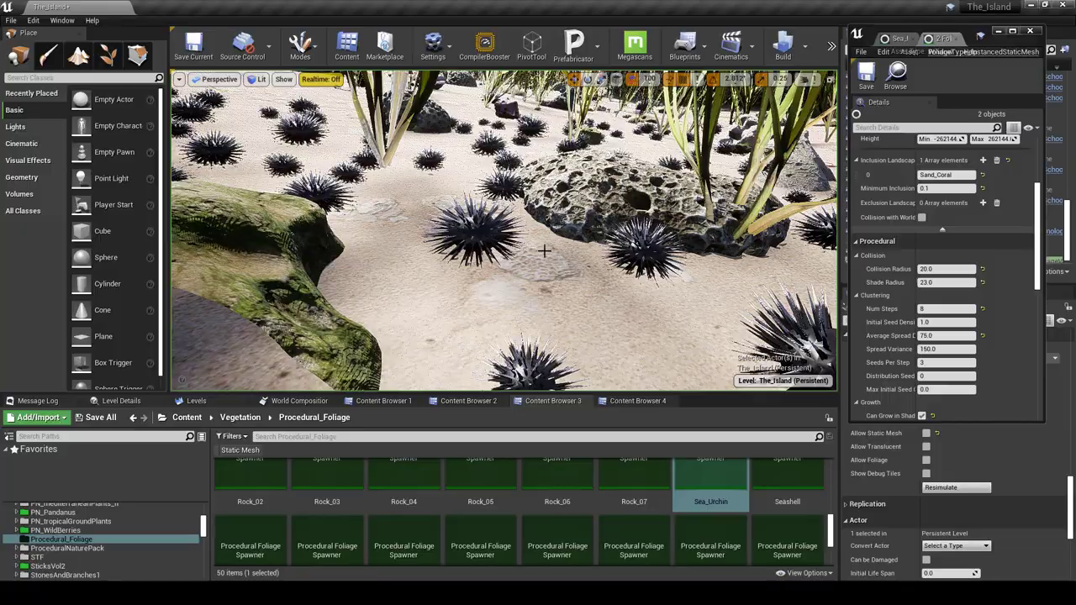
{"action": "mouse_move", "coordinate": [544, 251]}
{"action": "right_mouse_down"}
{"action": "mouse_move", "coordinate": [580, 269]}
{"action": "mouse_move", "coordinate": [672, 252]}
{"action": "mouse_move", "coordinate": [647, 262]}
{"action": "mouse_move", "coordinate": [544, 251]}
{"action": "right_mouse_up"}
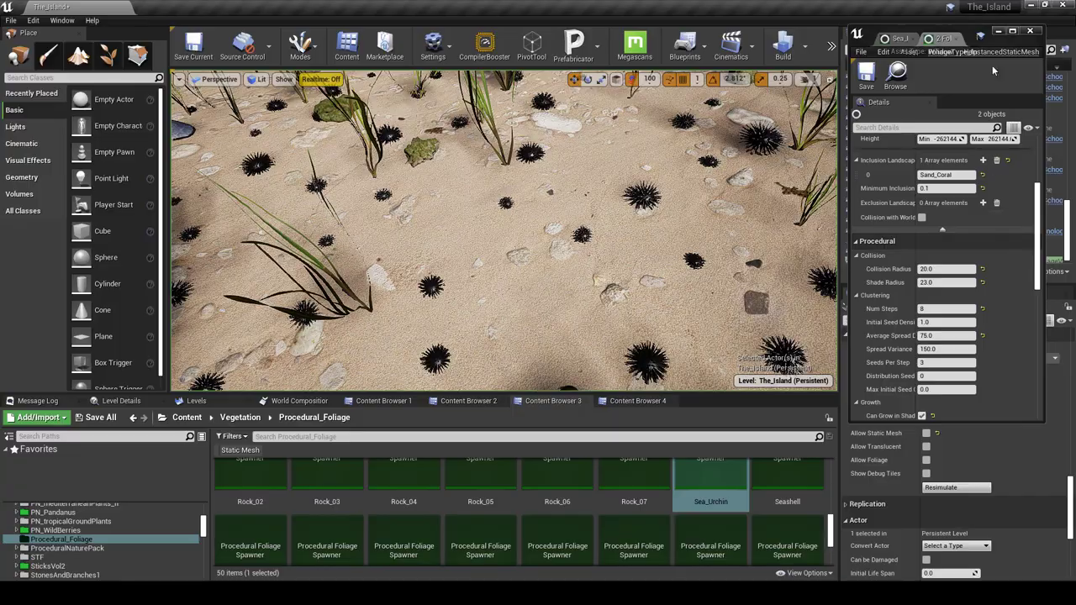
{"action": "right_click_drag", "start_coordinate": [714, 189], "coordinate": [714, 190]}
{"action": "right_click_drag", "start_coordinate": [609, 119], "coordinate": [608, 118]}
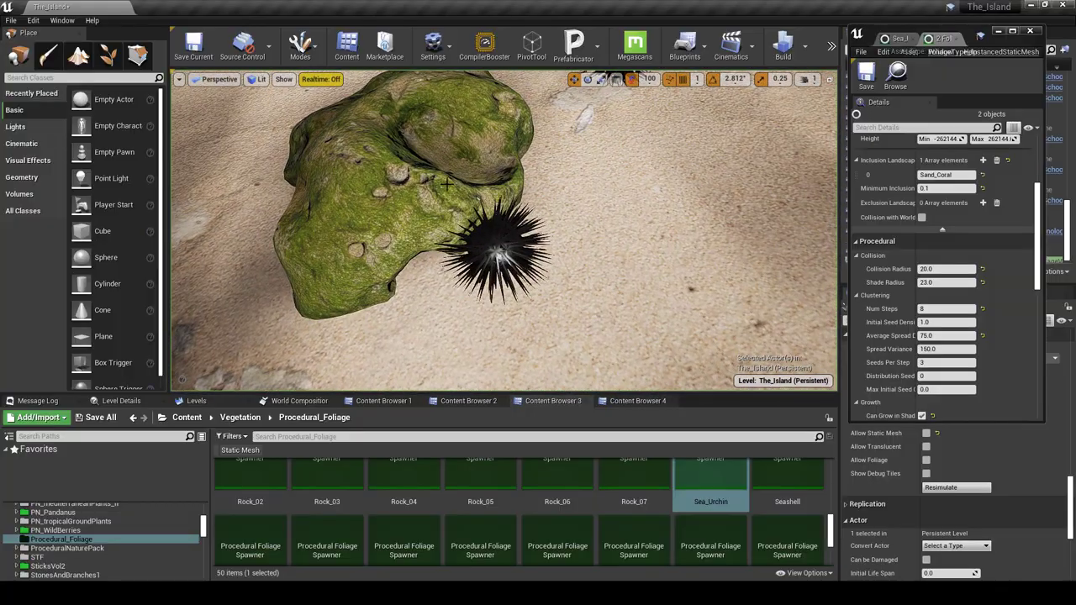
Step: Allow foliage as a spawning surface for the Sea_Urchin volume and resimulate it
{"action": "left_click", "coordinate": [999, 34]}
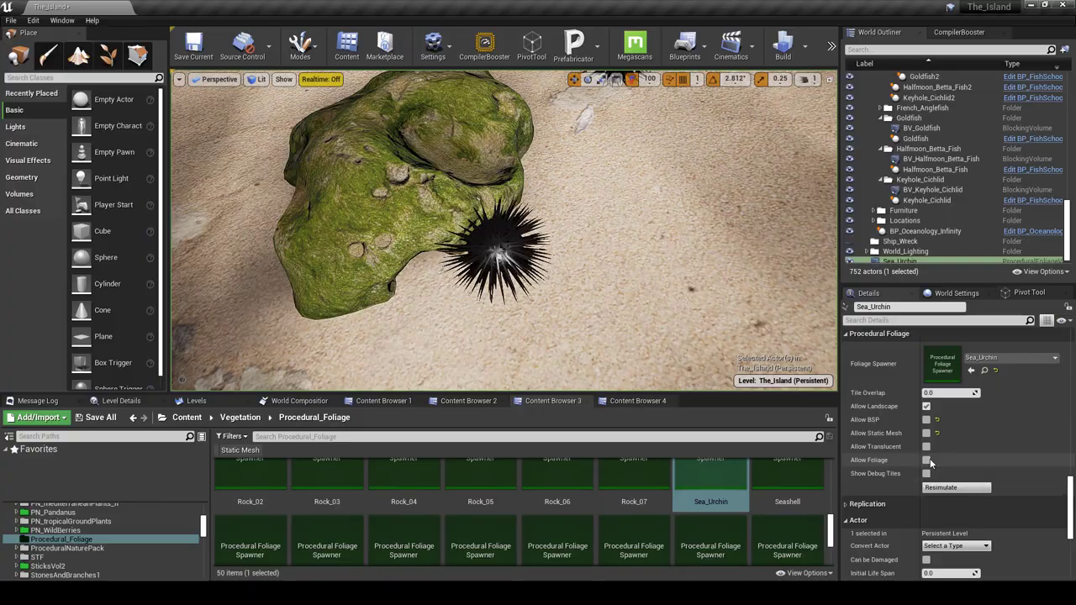
{"action": "left_click", "coordinate": [926, 459]}
{"action": "key", "text": "s"}
{"action": "right_click_drag", "start_coordinate": [596, 325], "coordinate": [587, 346]}
{"action": "key", "text": "w"}
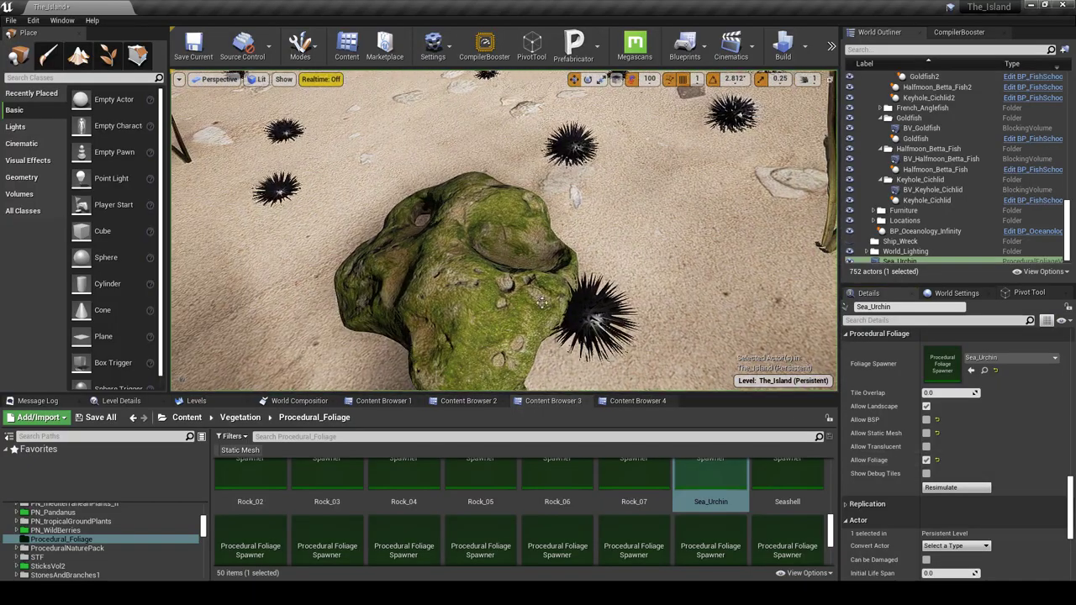
{"action": "left_click", "coordinate": [957, 487]}
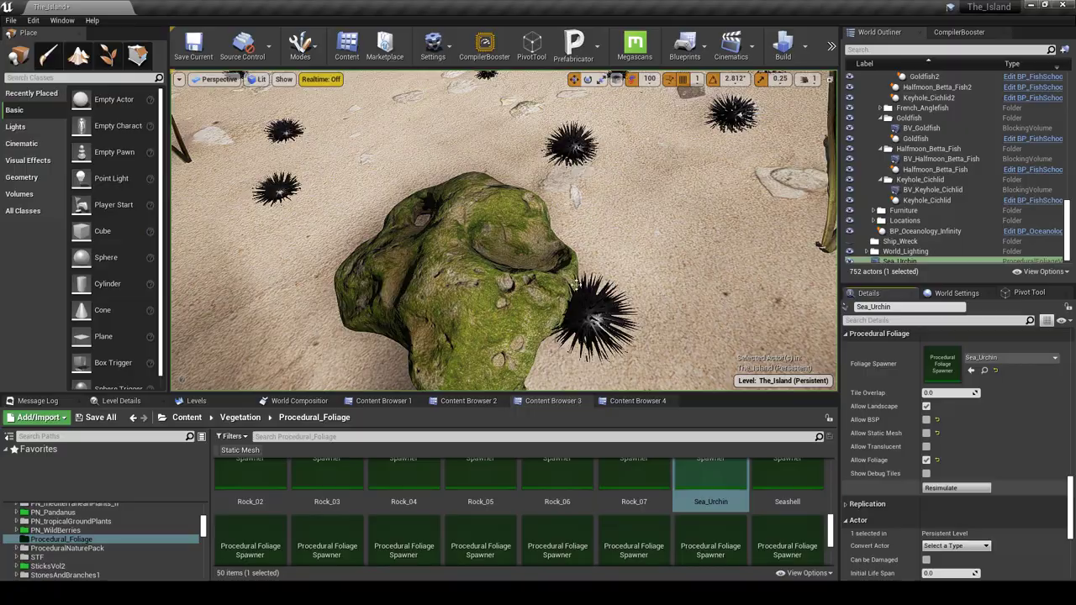
Step: Examine the rocks and seaweed across the seabed for urchins placed on top of other foliage
{"action": "right_click_drag", "start_coordinate": [532, 281], "coordinate": [613, 235]}
{"action": "right_click_drag", "start_coordinate": [538, 235], "coordinate": [613, 269]}
{"action": "right_click_drag", "start_coordinate": [606, 307], "coordinate": [617, 316]}
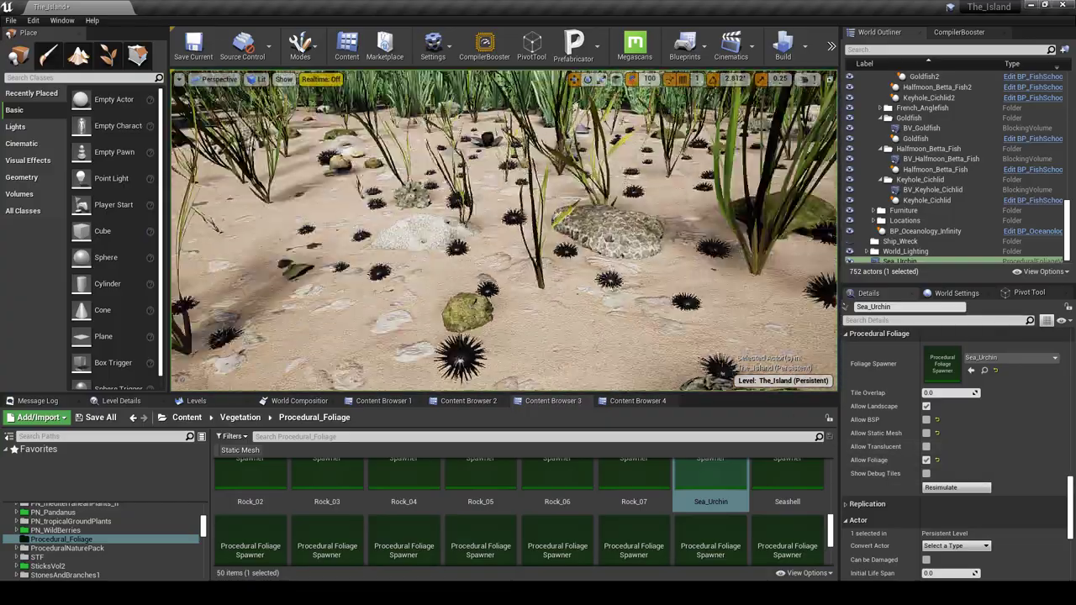
{"action": "mouse_move", "coordinate": [617, 316]}
{"action": "right_mouse_down"}
{"action": "mouse_move", "coordinate": [597, 302]}
{"action": "mouse_move", "coordinate": [625, 305]}
{"action": "right_mouse_up"}
{"action": "right_click_drag", "start_coordinate": [596, 261], "coordinate": [596, 261]}
{"action": "right_click_drag", "start_coordinate": [528, 277], "coordinate": [528, 277]}
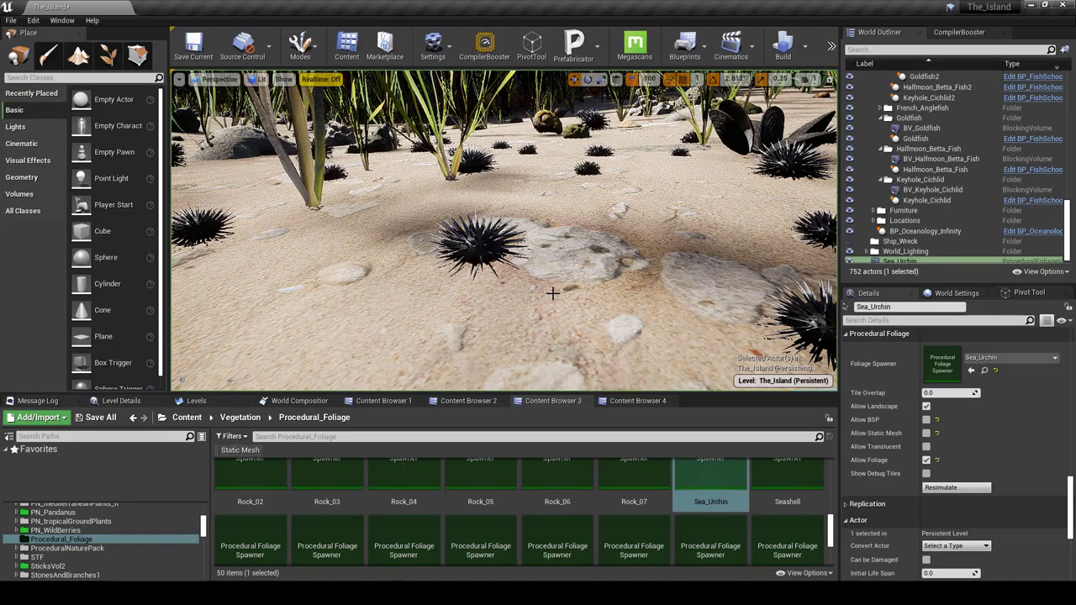
{"action": "right_click_drag", "start_coordinate": [552, 293], "coordinate": [546, 261]}
{"action": "key", "text": "w"}
Step: Allow static meshes as a spawning surface for the Sea_Urchin volume, resimulate it and check the rocks
{"action": "key", "text": "w"}
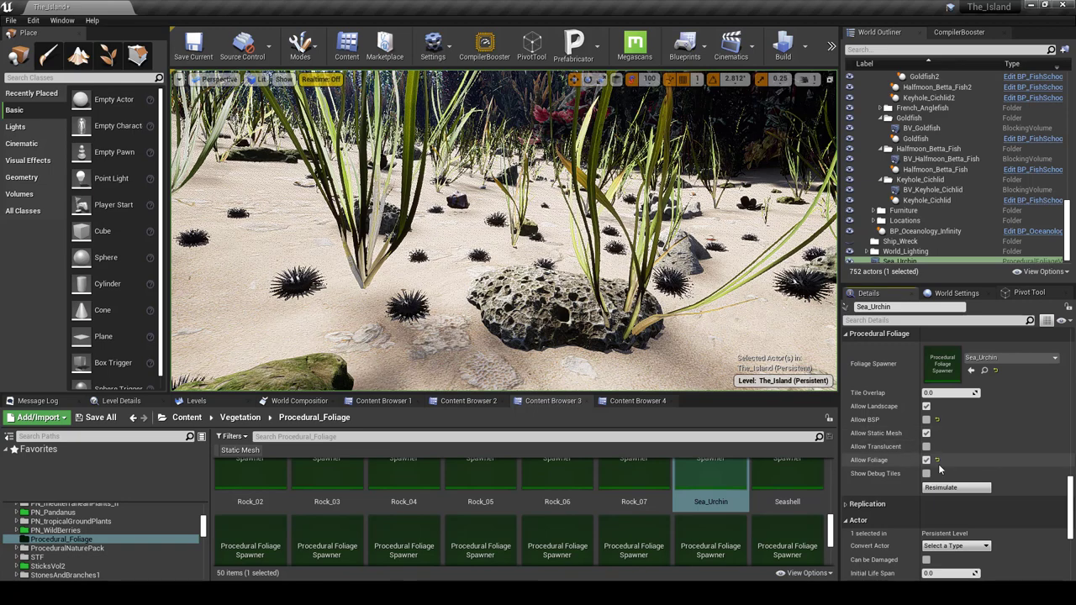
{"action": "left_click", "coordinate": [974, 488]}
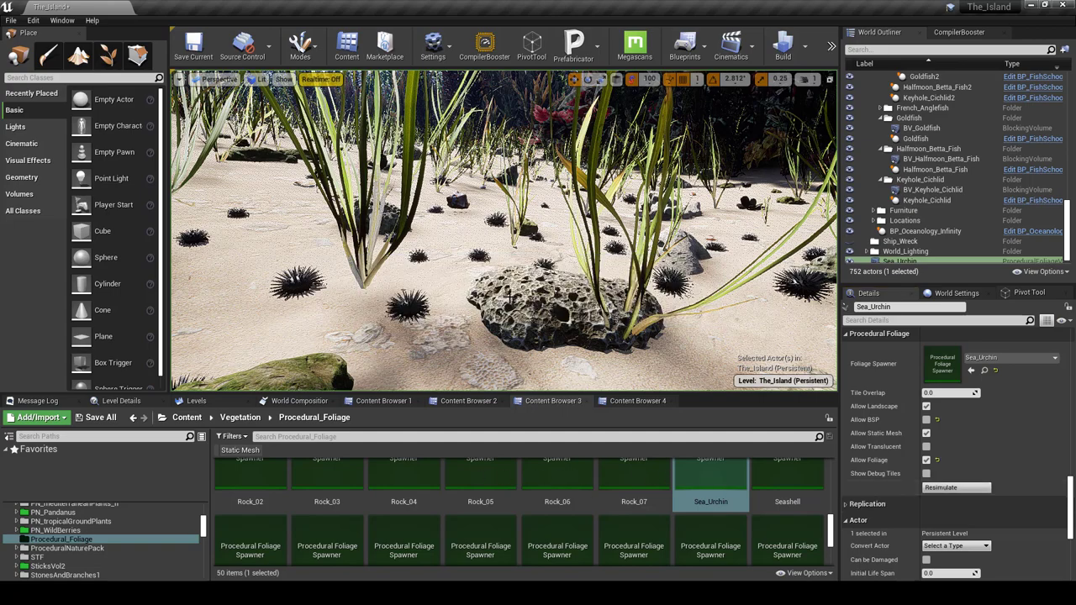
{"action": "right_click_drag", "start_coordinate": [504, 290], "coordinate": [487, 244]}
{"action": "mouse_move", "coordinate": [672, 370]}
{"action": "right_mouse_down"}
{"action": "mouse_move", "coordinate": [685, 371]}
{"action": "mouse_move", "coordinate": [666, 370]}
{"action": "right_mouse_up"}
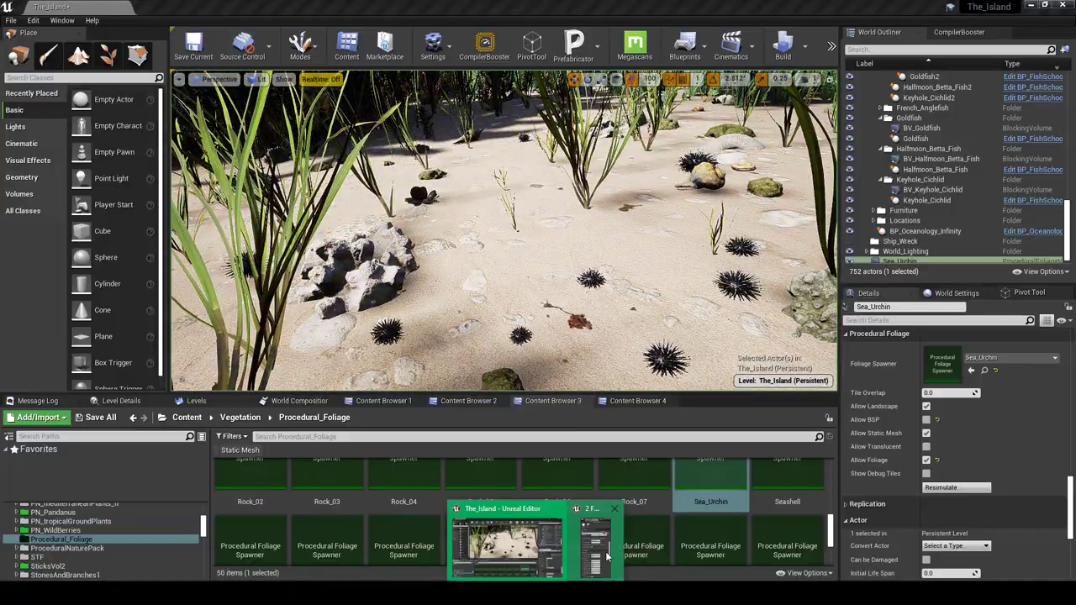
Step: Set the maximum Z Offset of the urchin foliage types to 10 and save them
{"action": "double_click", "coordinate": [711, 483]}
{"action": "scroll", "coordinate": [969, 259], "scroll_direction": "up", "scroll_amount": 3}
{"action": "scroll", "coordinate": [969, 259], "scroll_direction": "up", "scroll_amount": 3}
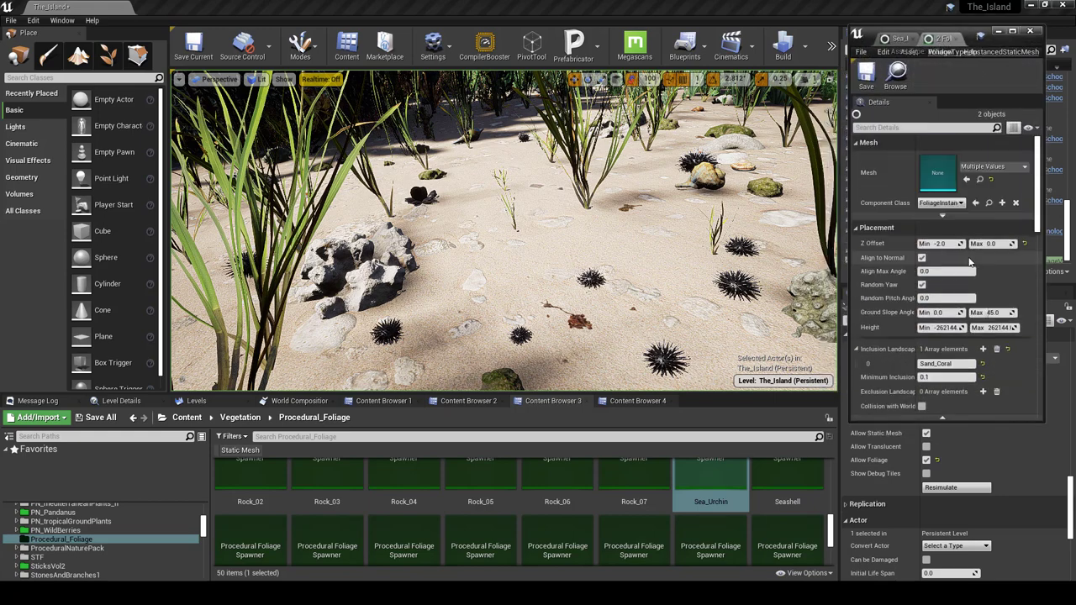
{"action": "left_click", "coordinate": [921, 258]}
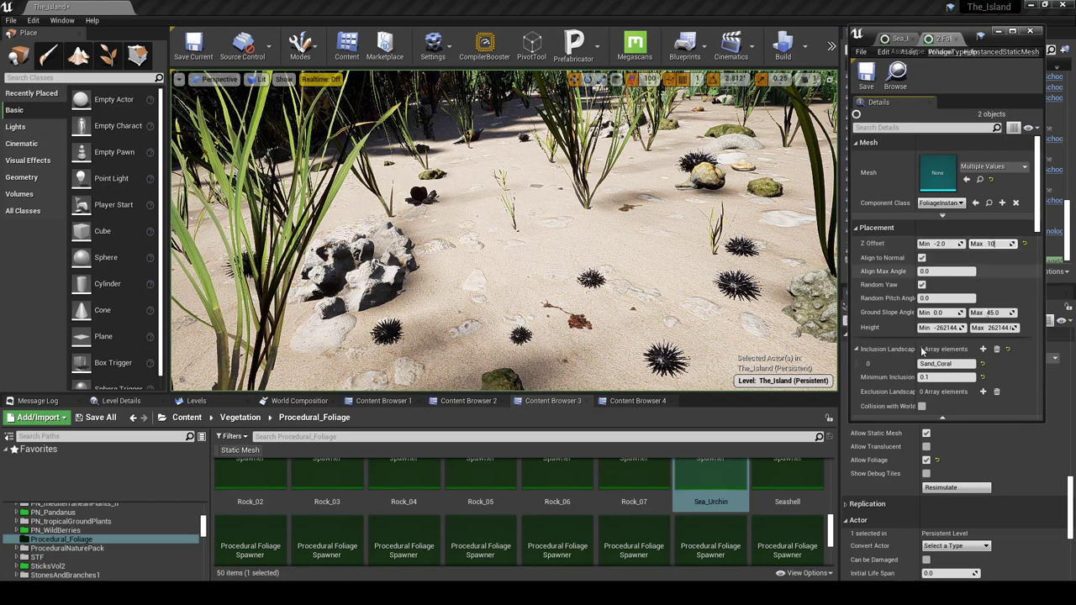
{"action": "scroll", "coordinate": [923, 209], "scroll_direction": "down", "scroll_amount": 3}
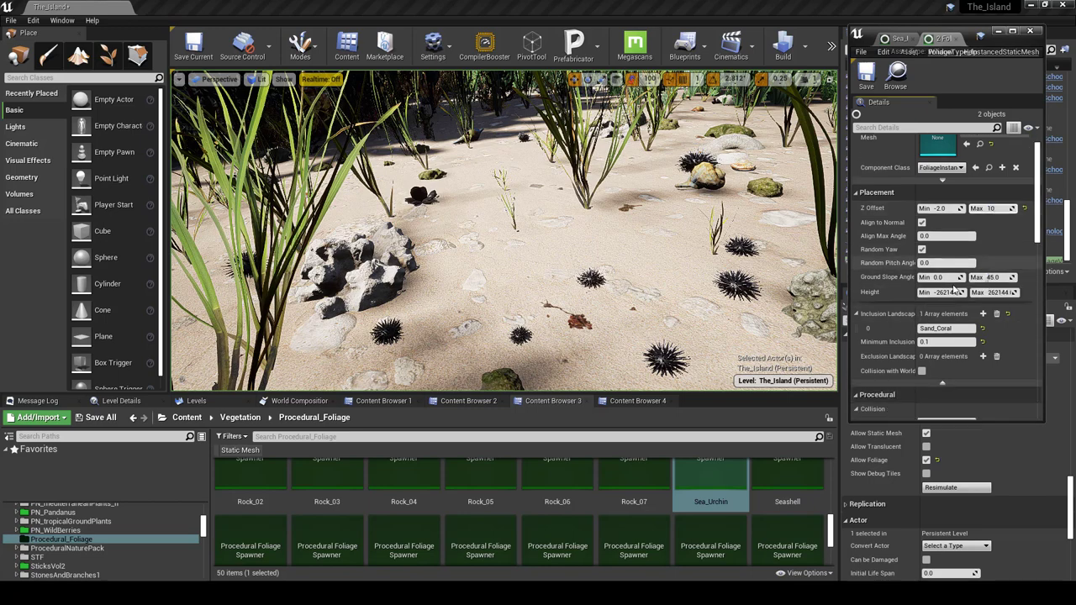
{"action": "left_click", "coordinate": [867, 74]}
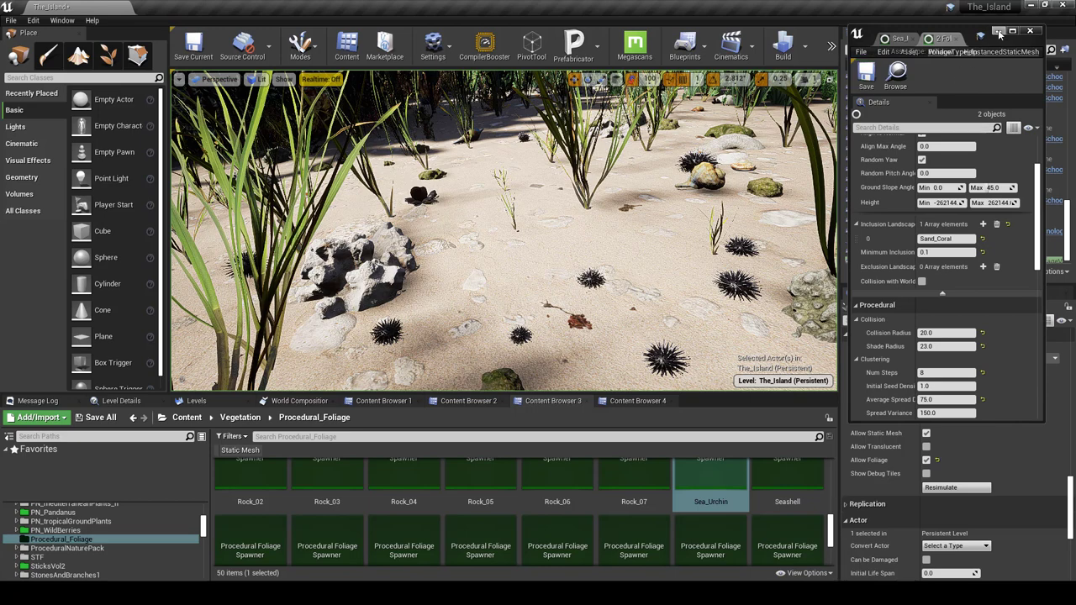
Step: Resimulate the Sea_Urchin volume with the raised Z Offset and inspect the urchins' height around the rocks
{"action": "left_click", "coordinate": [998, 32]}
{"action": "left_click", "coordinate": [941, 487]}
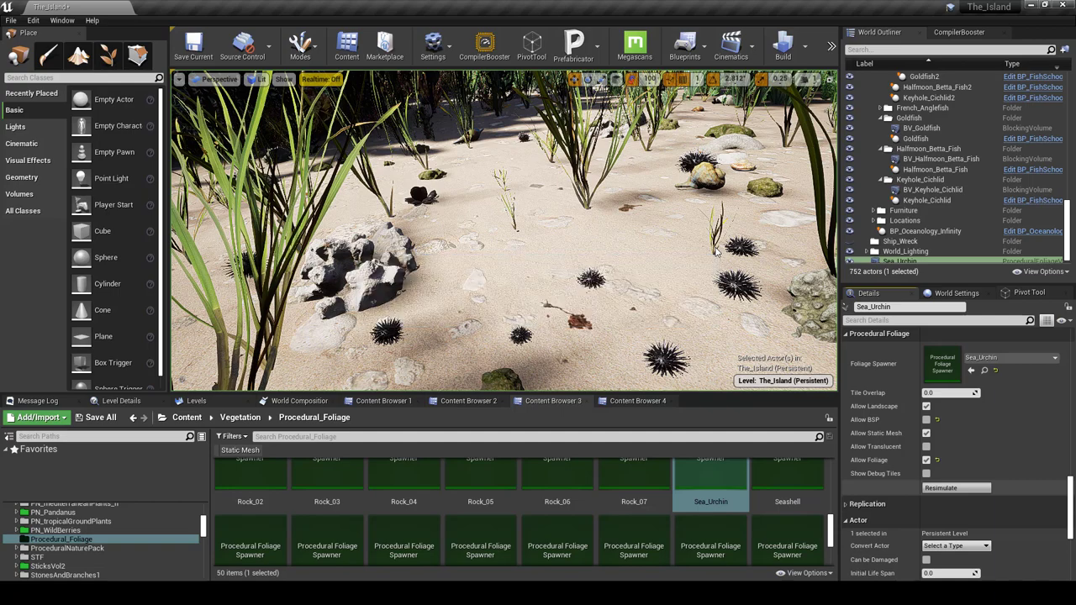
{"action": "key", "text": "w"}
{"action": "right_click_drag", "start_coordinate": [608, 252], "coordinate": [740, 215]}
{"action": "key", "text": "s"}
{"action": "right_click_drag", "start_coordinate": [495, 249], "coordinate": [622, 284]}
Step: Disallow foliage and static meshes as spawning surfaces for the Sea_Urchin volume
{"action": "key", "text": "w"}
{"action": "left_click_drag", "start_coordinate": [551, 156], "coordinate": [550, 166]}
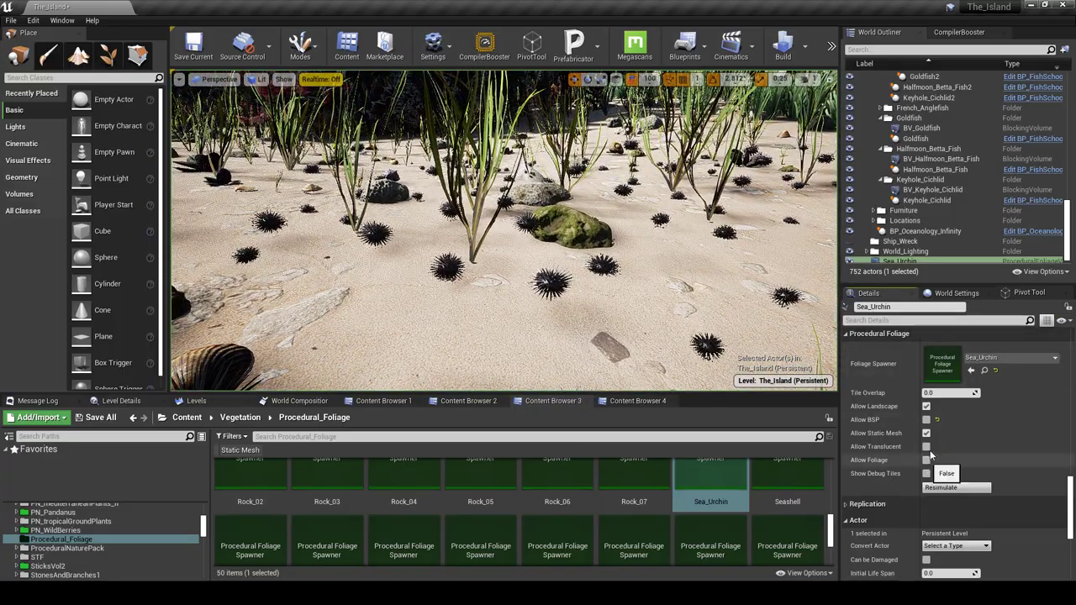
{"action": "right_click_drag", "start_coordinate": [505, 308], "coordinate": [508, 342]}
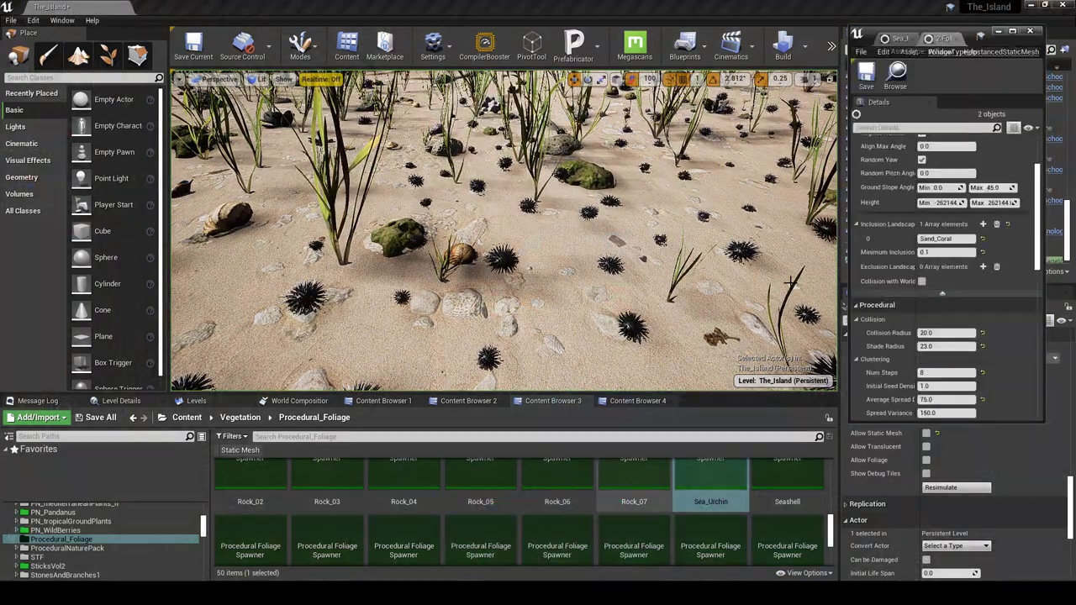
Step: Reset the maximum Z Offset of the urchin foliage types to 0, save them and put their editor window away
{"action": "double_click", "coordinate": [553, 551]}
{"action": "scroll", "coordinate": [996, 194], "scroll_direction": "up", "scroll_amount": 5}
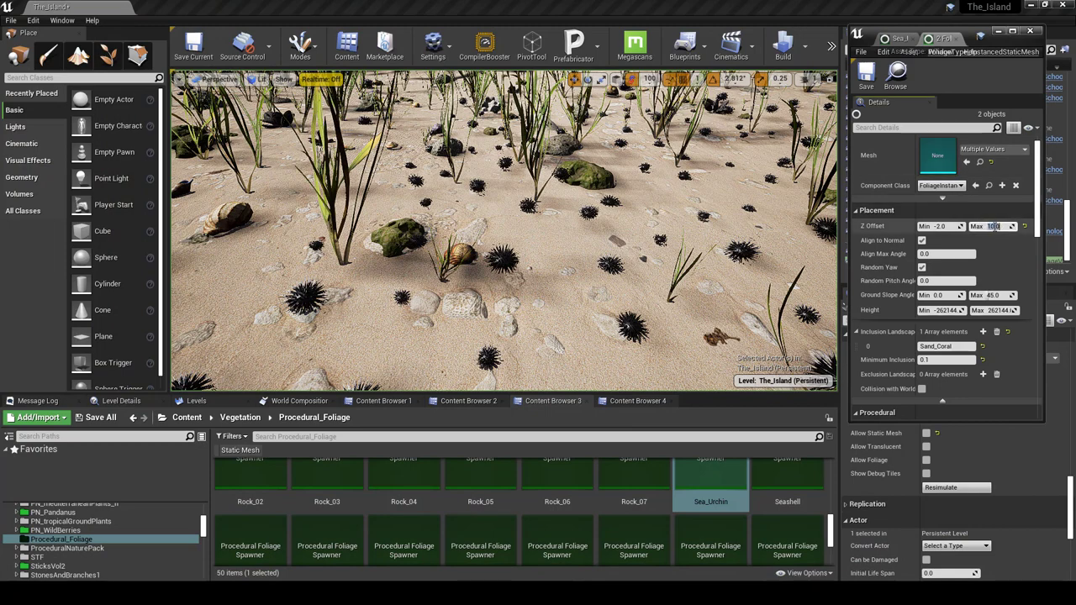
{"action": "key", "text": "Return"}
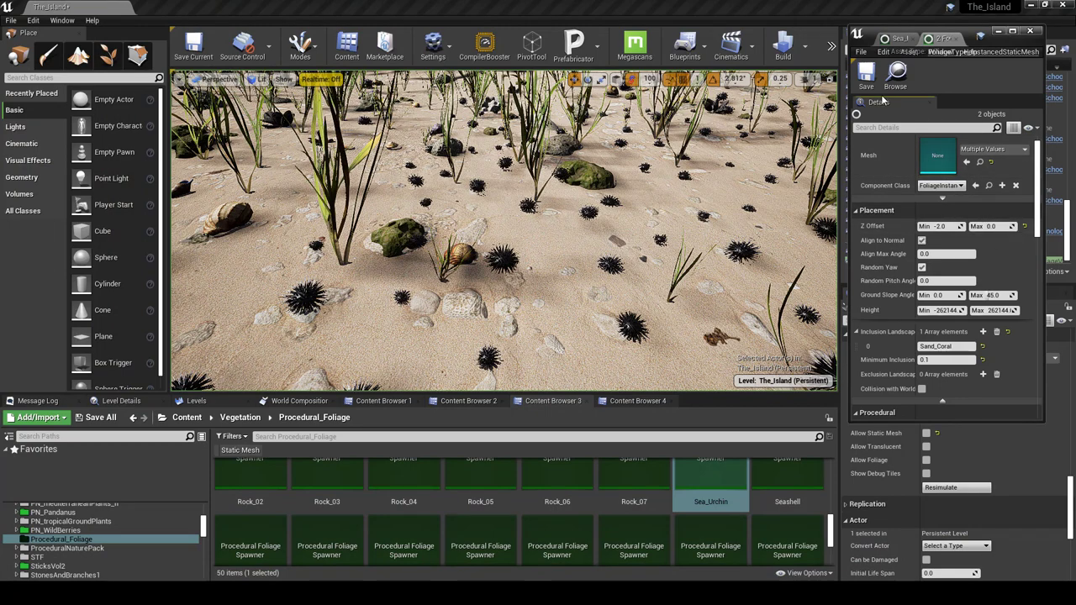
{"action": "left_click", "coordinate": [865, 77]}
{"action": "left_click", "coordinate": [1000, 32]}
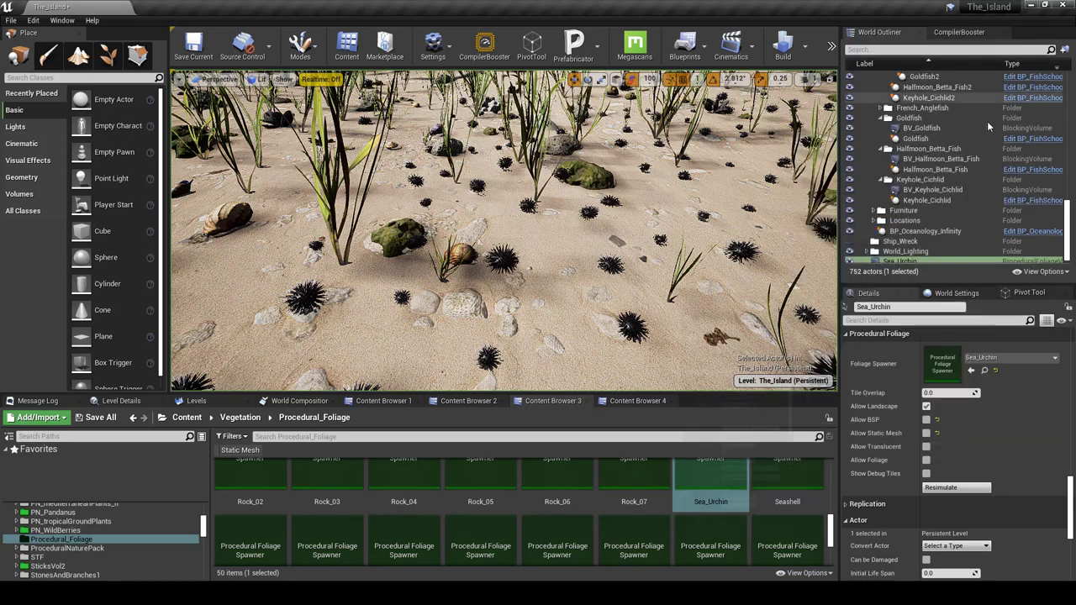
Step: Delete the Sea_Urchin volume from the level and survey the bare sandy seabed
{"action": "left_click", "coordinate": [893, 262]}
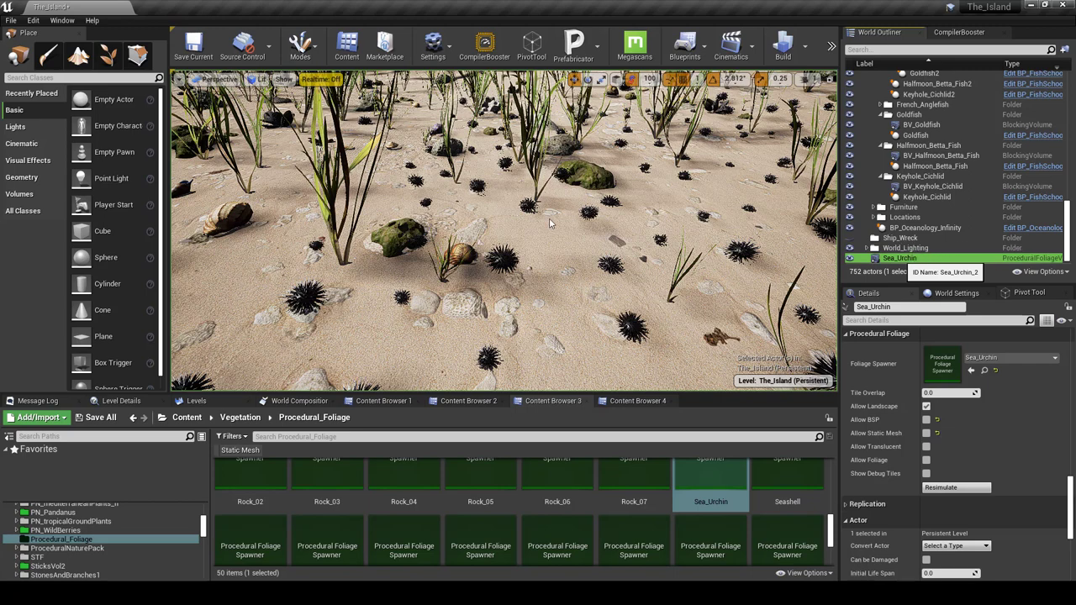
{"action": "key", "text": "Delete"}
{"action": "right_click_drag", "start_coordinate": [694, 218], "coordinate": [572, 155]}
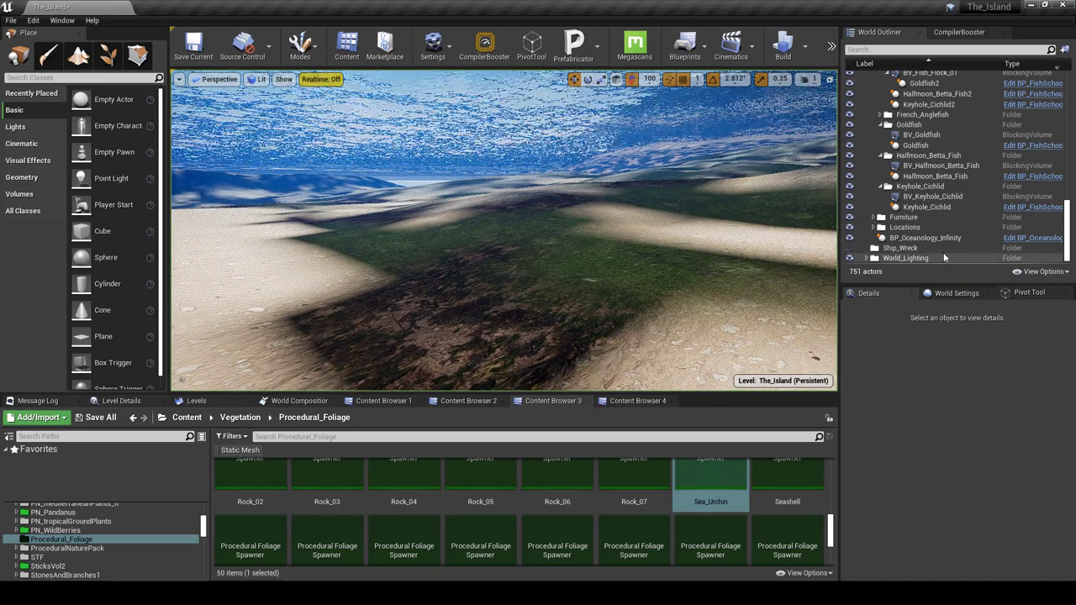
{"action": "mouse_move", "coordinate": [617, 228]}
{"action": "right_mouse_down"}
{"action": "mouse_move", "coordinate": [537, 240]}
{"action": "mouse_move", "coordinate": [617, 227]}
{"action": "right_mouse_up"}
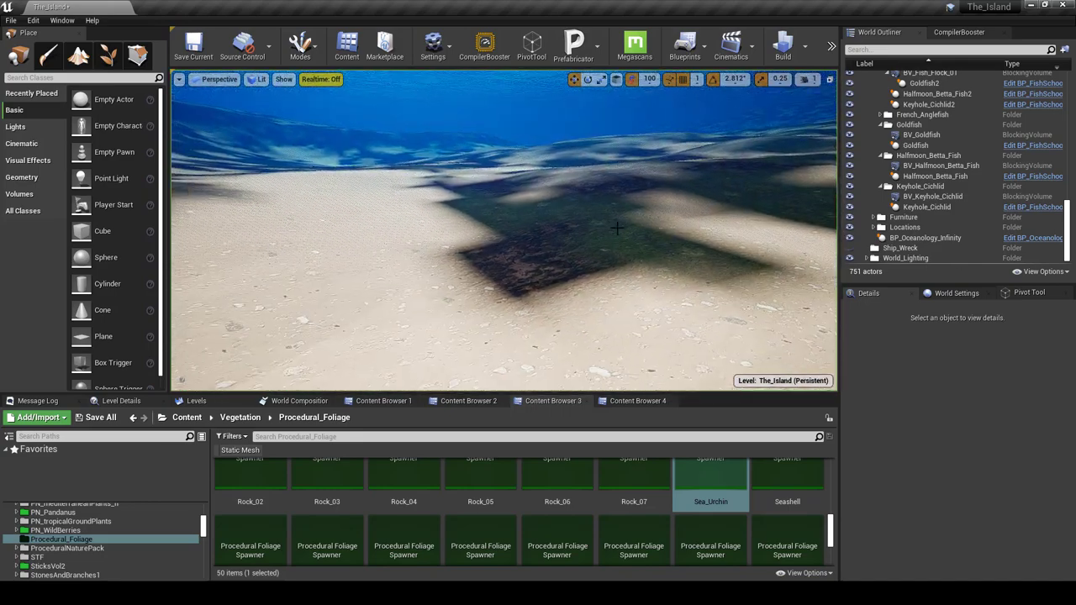
Step: Collapse the LandscapeStreamingProxy folder in the World Outliner
{"action": "left_click", "coordinate": [907, 249]}
{"action": "key", "text": "Delete"}
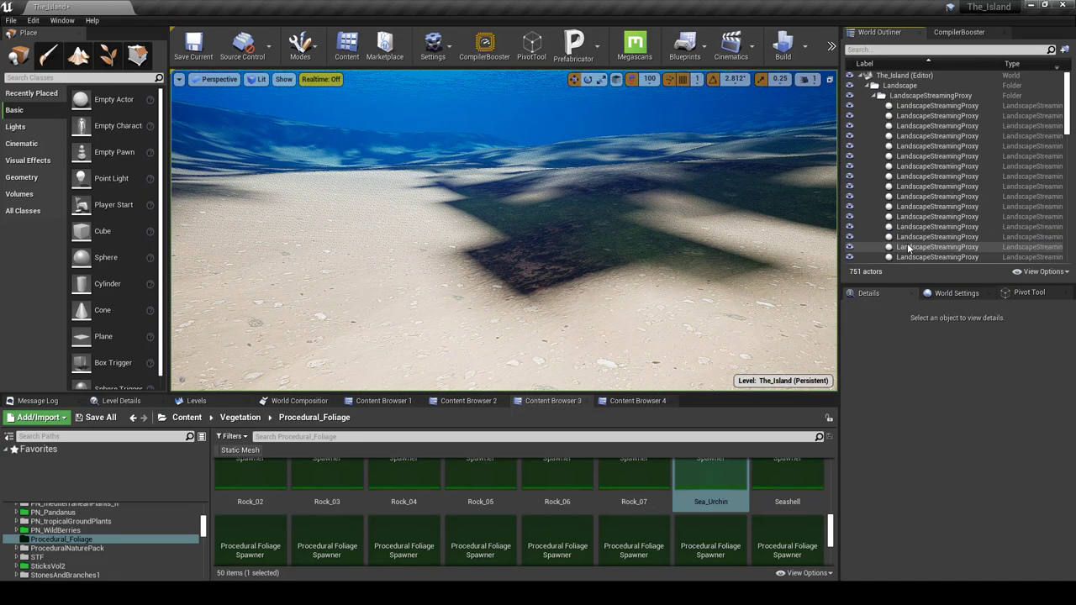
{"action": "left_click", "coordinate": [866, 85]}
{"action": "left_click", "coordinate": [868, 96]}
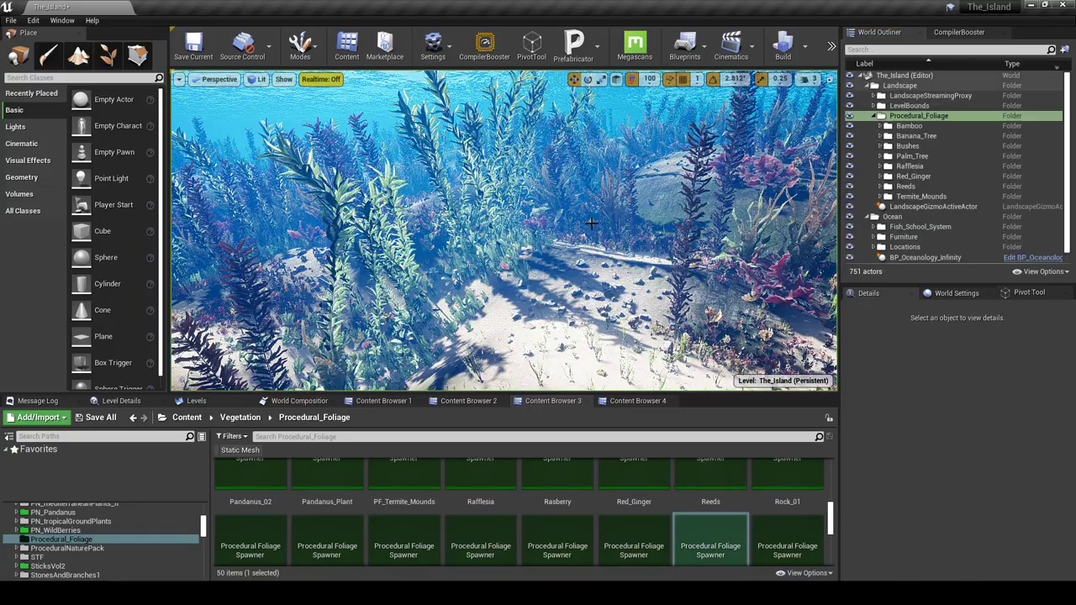
Step: Look at the leaning kelp in the scene and search the content browsers' foliage, spawner and vegetation folders for the asset behind it
{"action": "right_click_drag", "start_coordinate": [588, 224], "coordinate": [582, 306]}
{"action": "left_click", "coordinate": [467, 402]}
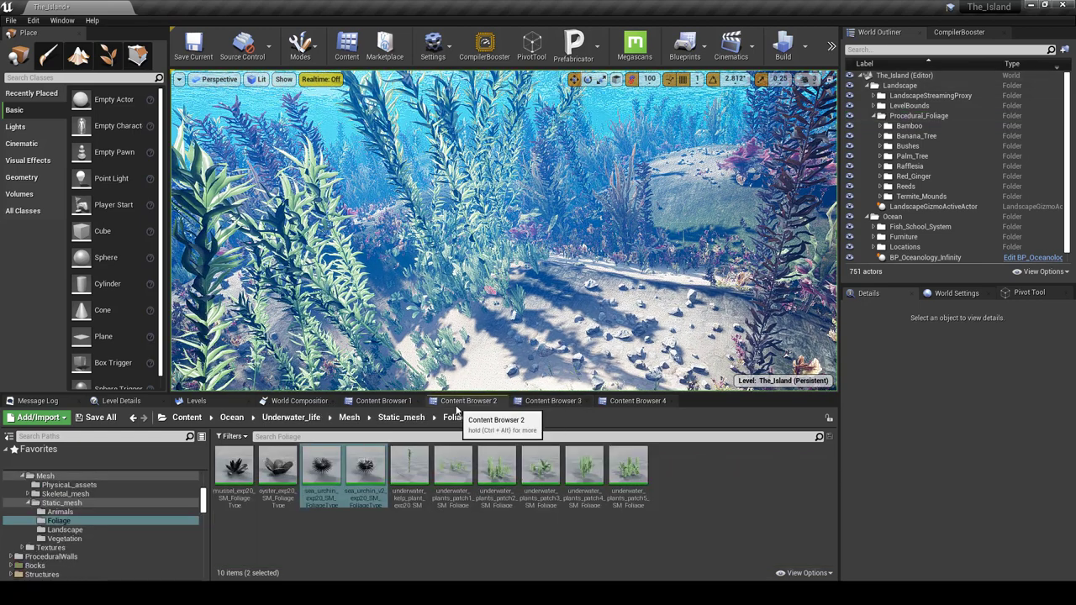
{"action": "left_click", "coordinate": [410, 471]}
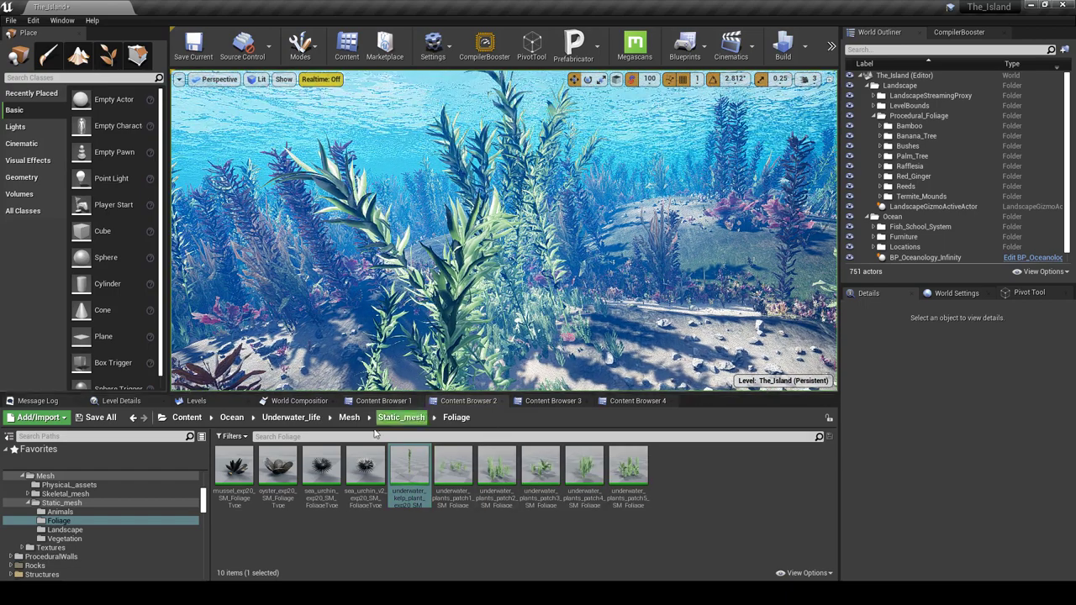
{"action": "left_click", "coordinate": [383, 401]}
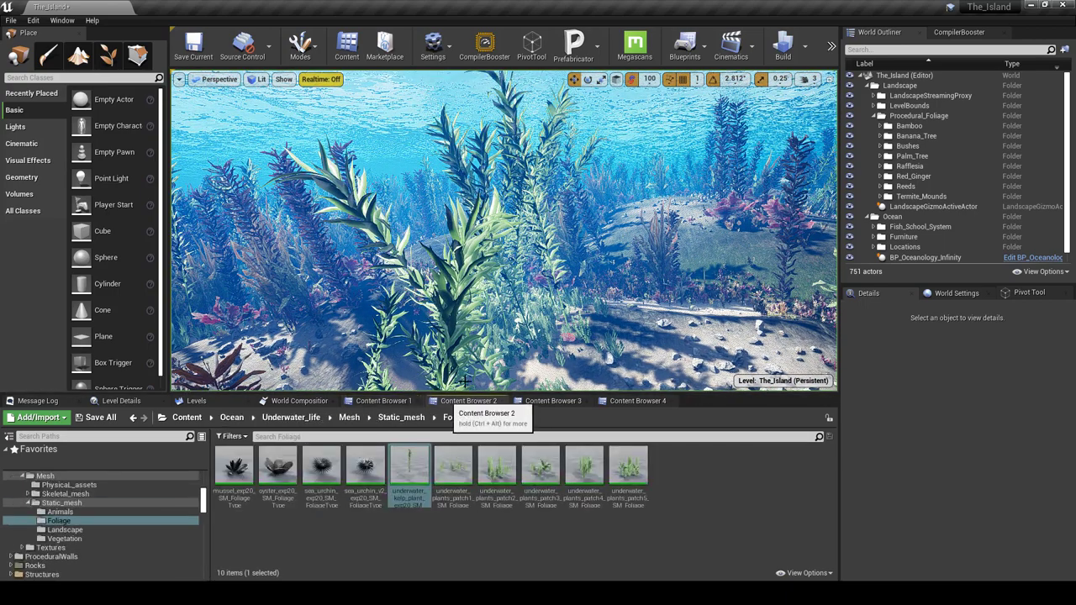
{"action": "left_click", "coordinate": [468, 401]}
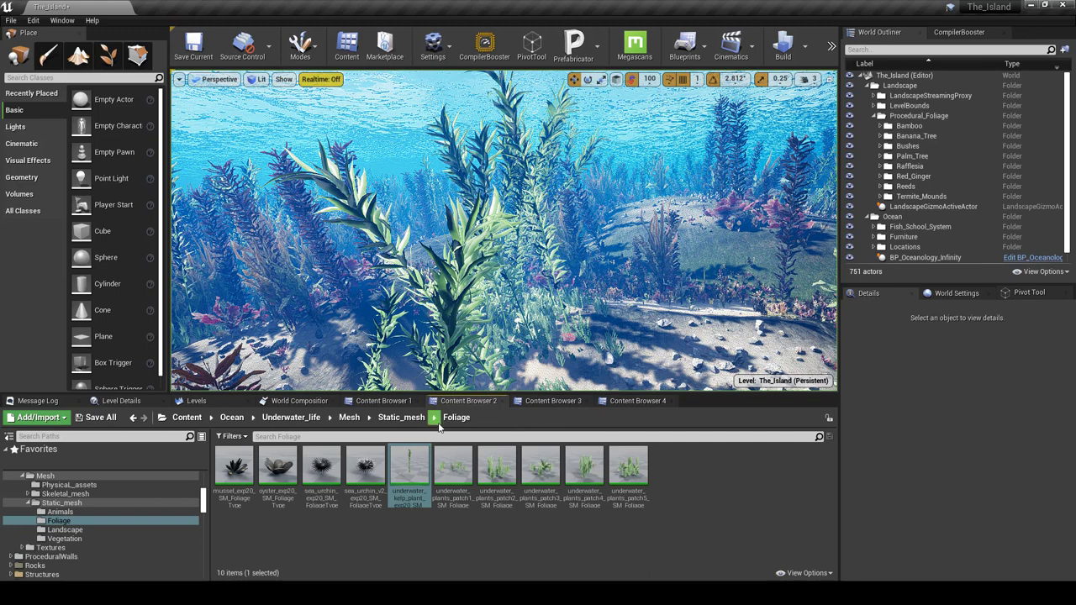
{"action": "left_click", "coordinate": [383, 401]}
{"action": "left_click", "coordinate": [551, 400]}
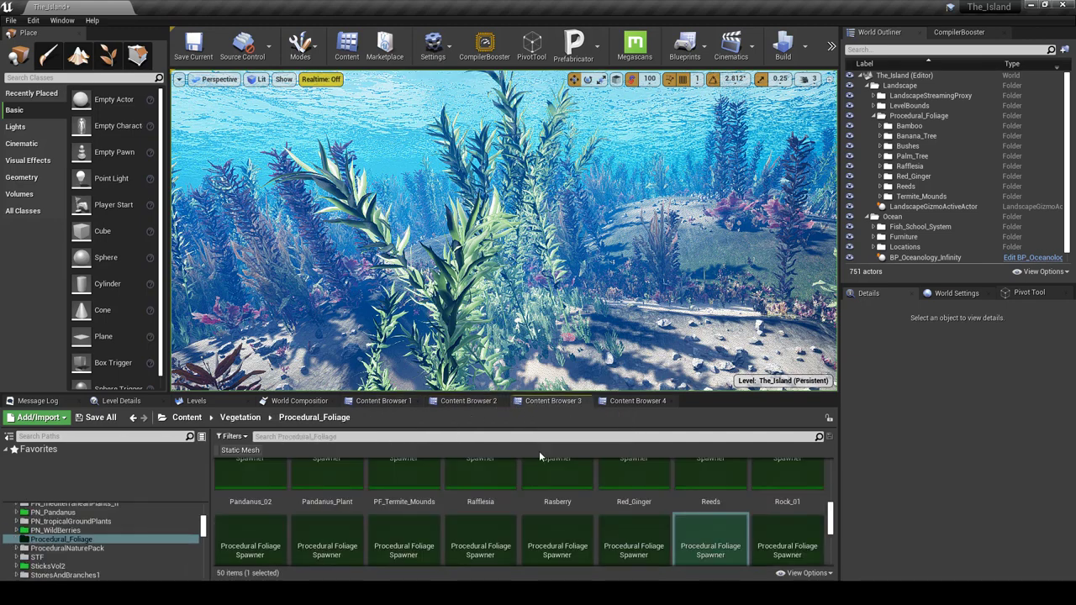
{"action": "left_click", "coordinate": [629, 401]}
{"action": "scroll", "coordinate": [757, 521], "scroll_direction": "down", "scroll_amount": 2}
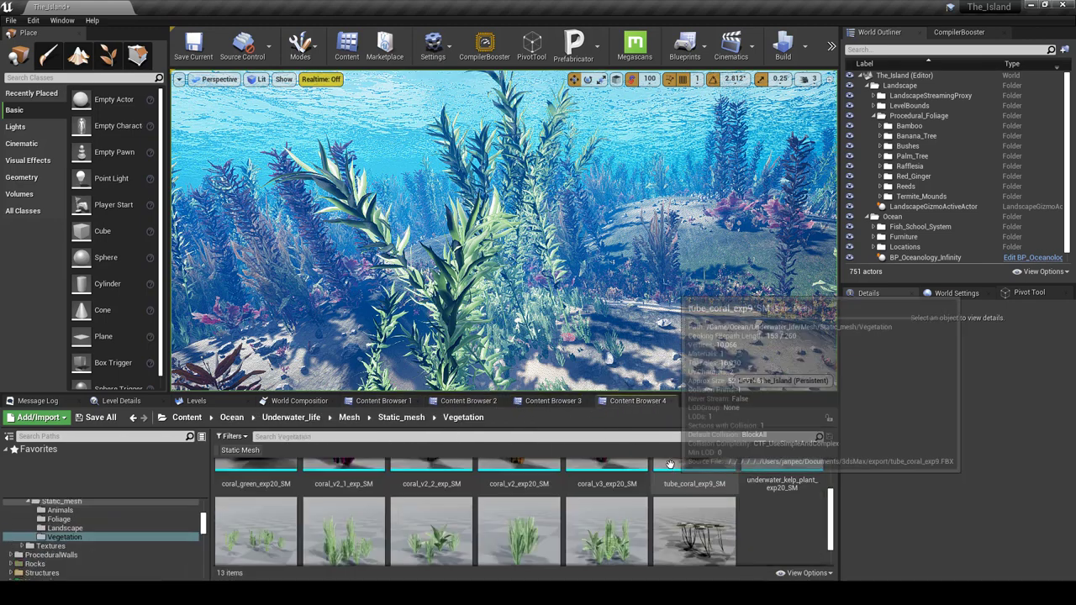
{"action": "left_click", "coordinate": [468, 405]}
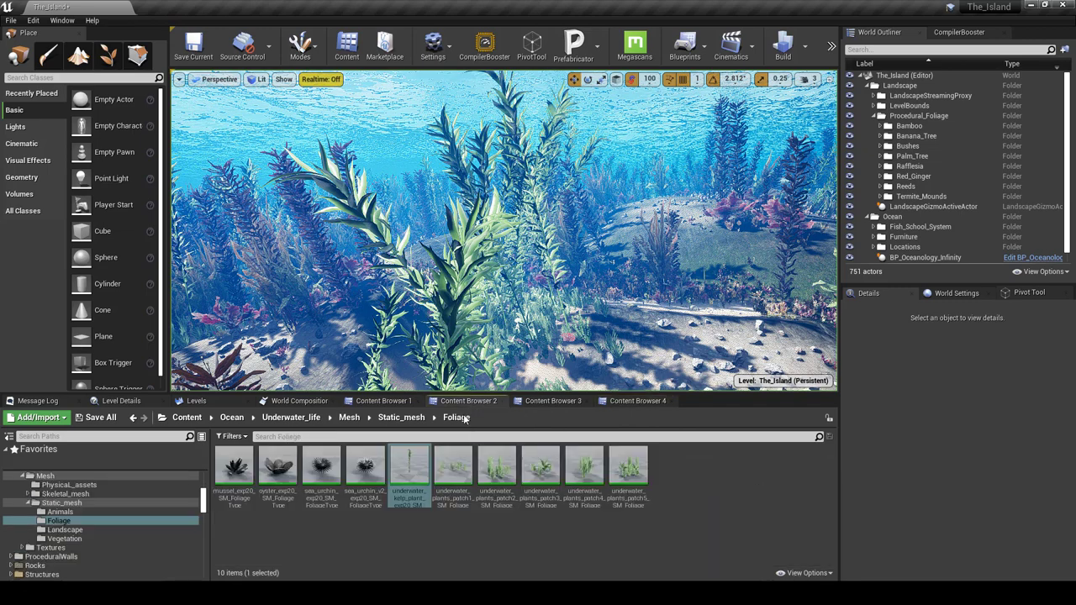
{"action": "left_click", "coordinate": [386, 404]}
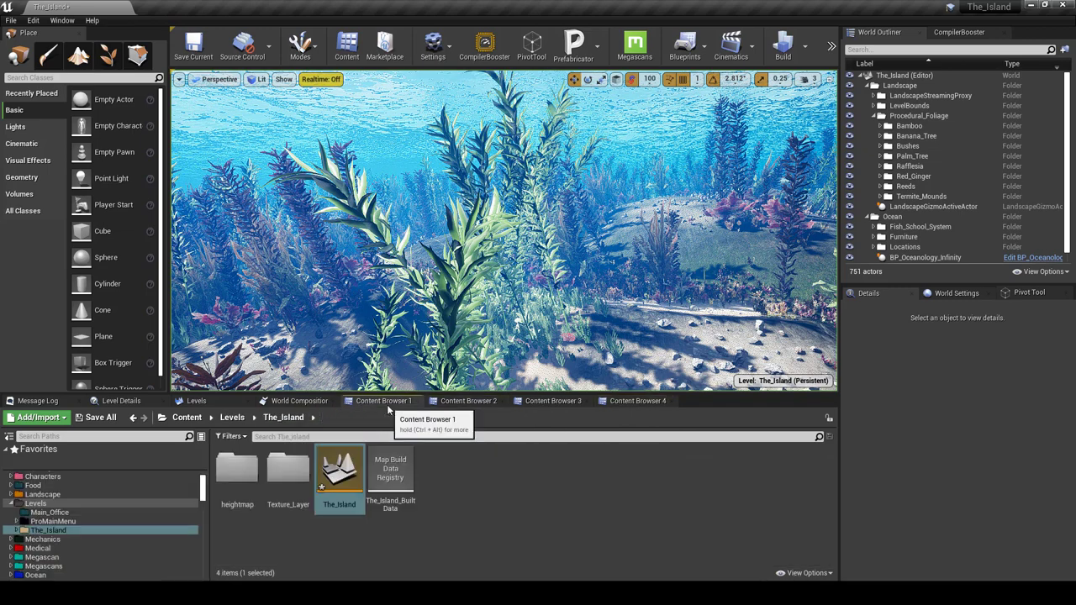
Step: Browse to the GrassTypes folder under Content/Brushify/Materials/Landscape and bring the seaweed grass types into view
{"action": "left_click", "coordinate": [188, 418]}
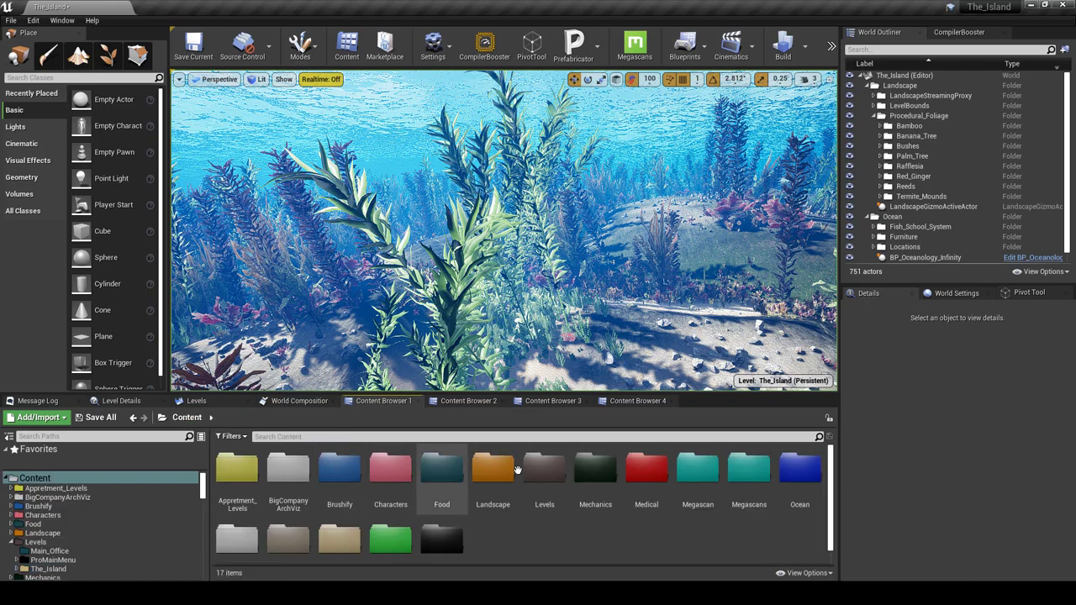
{"action": "double_click", "coordinate": [340, 469]}
{"action": "double_click", "coordinate": [331, 475]}
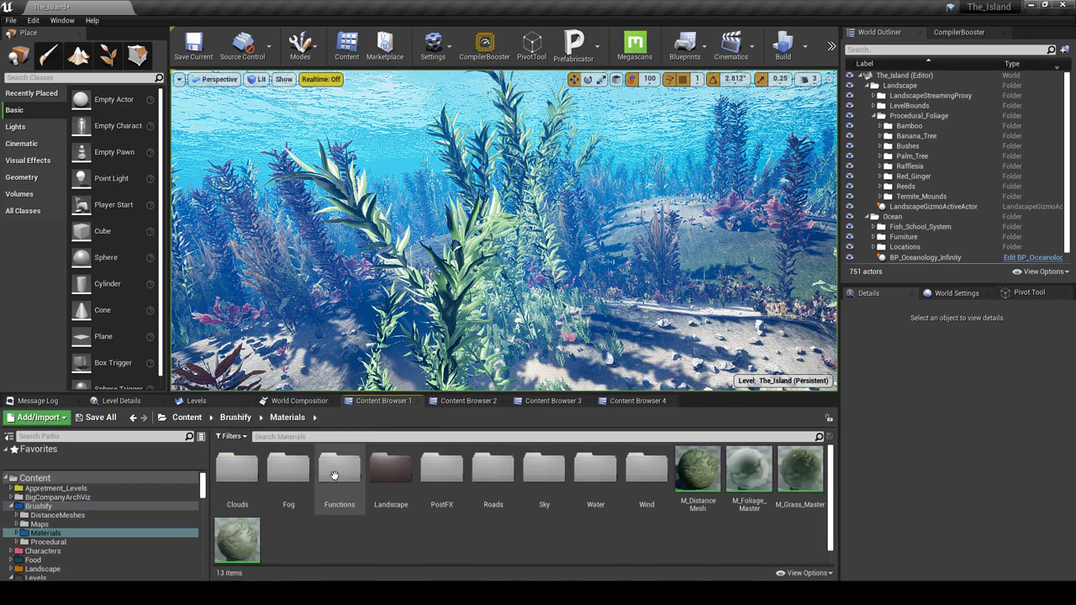
{"action": "double_click", "coordinate": [390, 469]}
{"action": "double_click", "coordinate": [390, 468]}
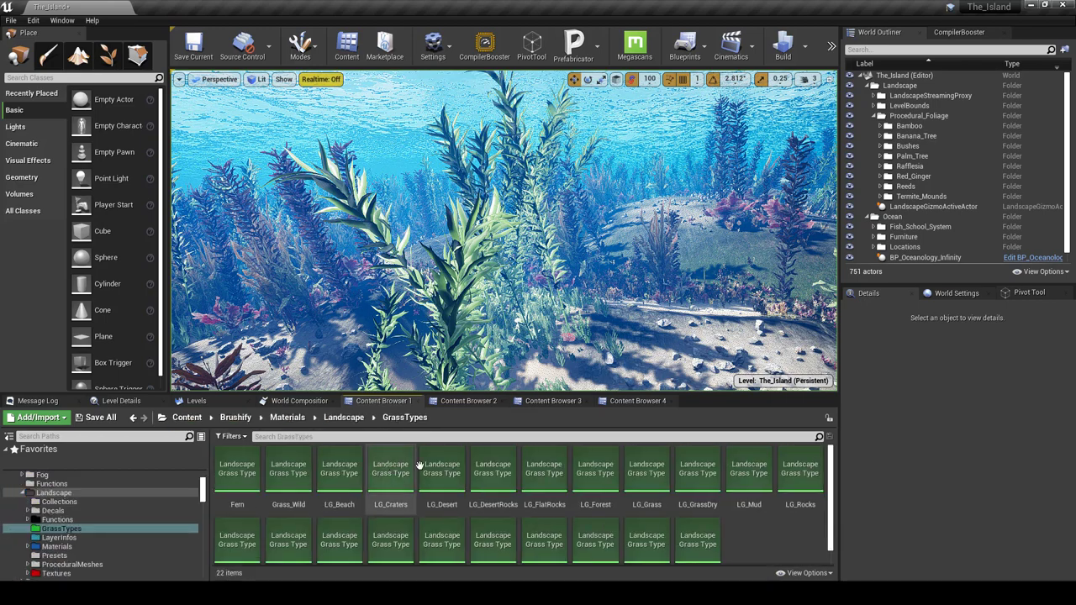
{"action": "scroll", "coordinate": [581, 491], "scroll_direction": "down", "scroll_amount": 1}
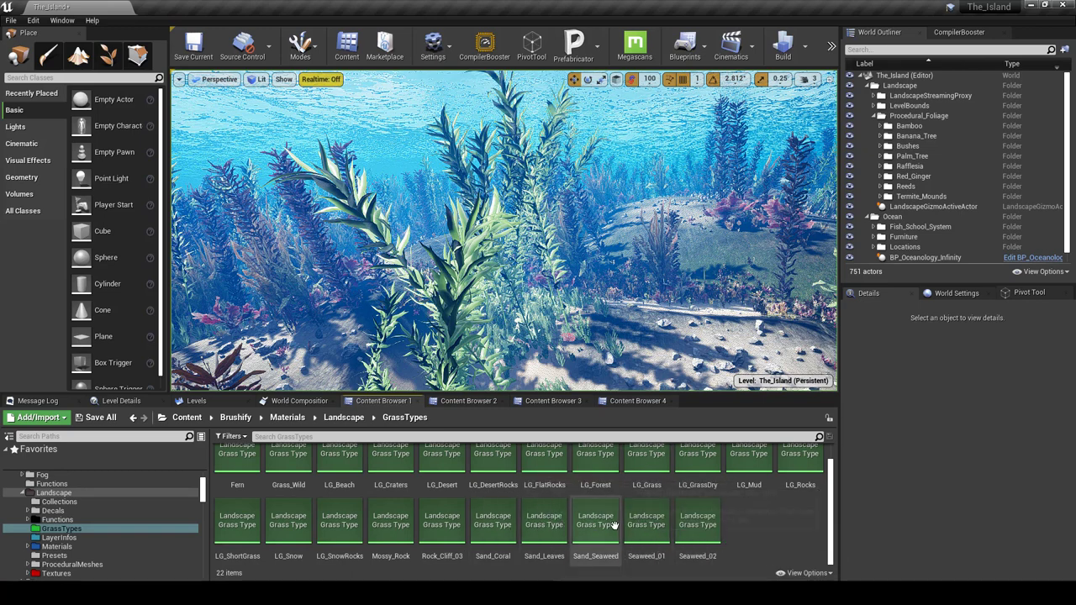
Step: Disable Align to Surface for the underwater kelp plant variety of the Sand_Seaweed grass type, save it and put its editor window away
{"action": "left_click", "coordinate": [615, 525]}
{"action": "double_click", "coordinate": [614, 525]}
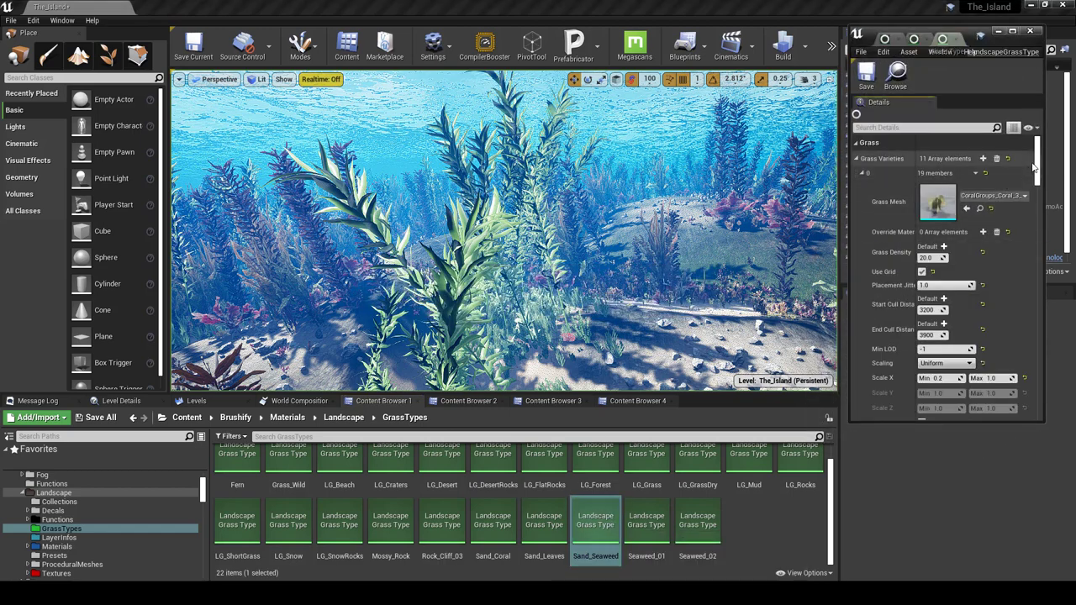
{"action": "left_click_drag", "start_coordinate": [1037, 167], "coordinate": [1037, 435]}
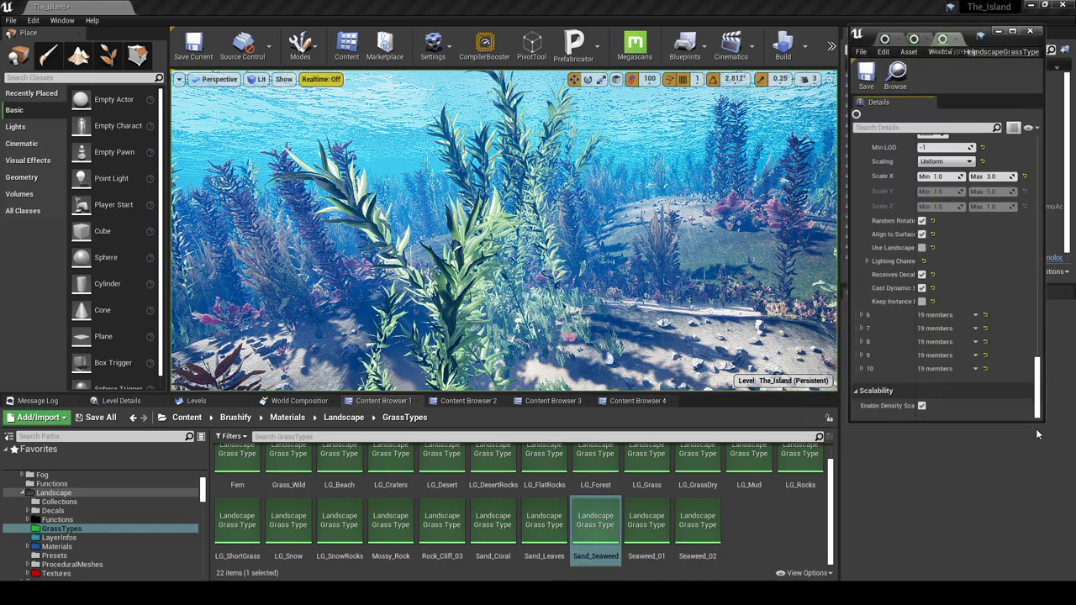
{"action": "left_click", "coordinate": [862, 314]}
{"action": "scroll", "coordinate": [883, 295], "scroll_direction": "up", "scroll_amount": 5}
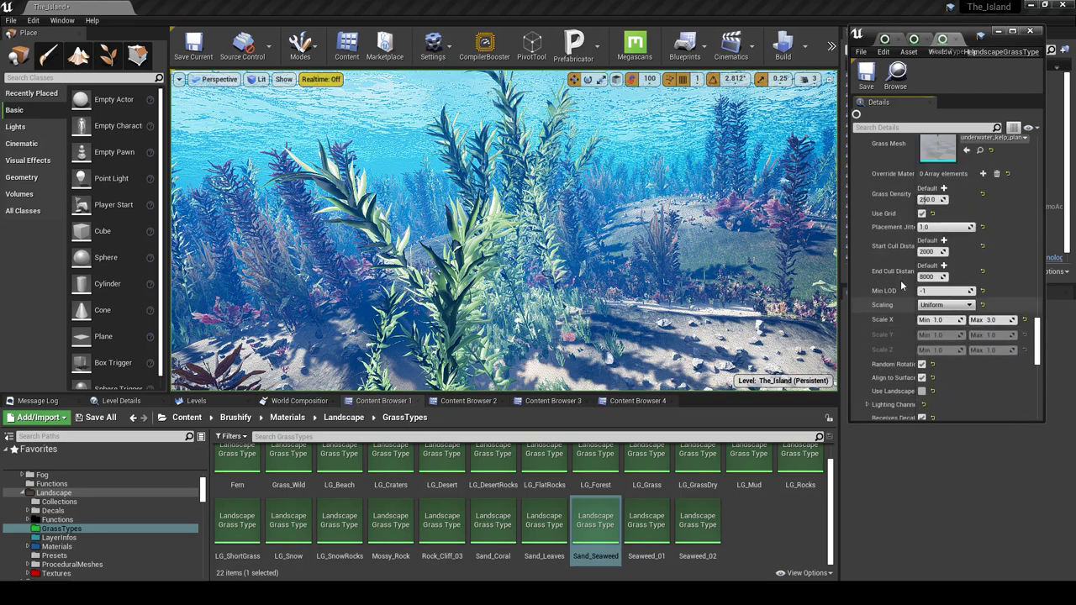
{"action": "scroll", "coordinate": [943, 334], "scroll_direction": "down", "scroll_amount": 5}
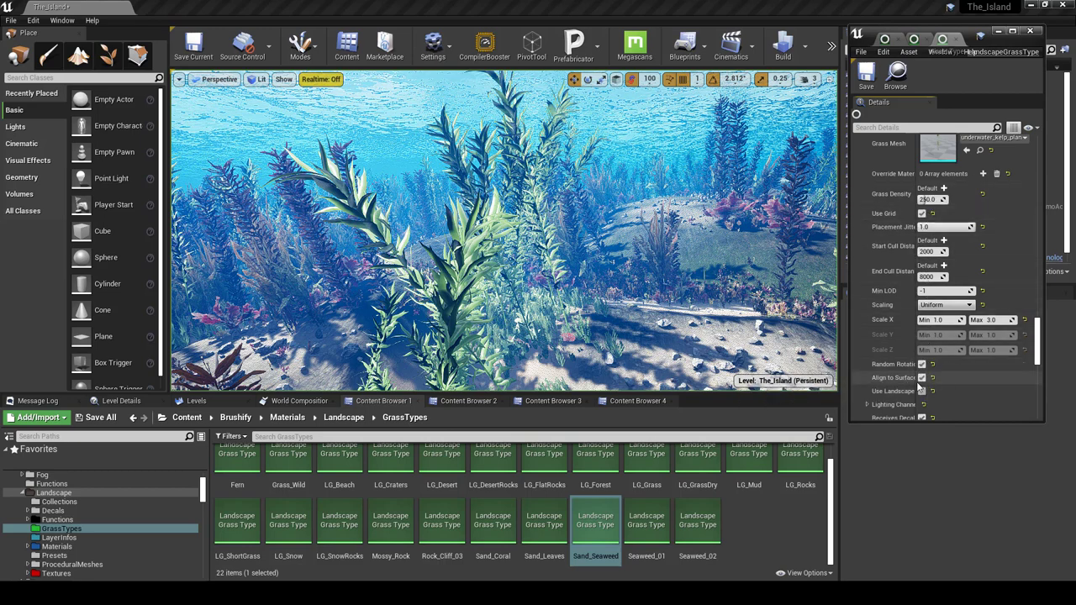
{"action": "left_click_drag", "start_coordinate": [915, 383], "coordinate": [930, 383]}
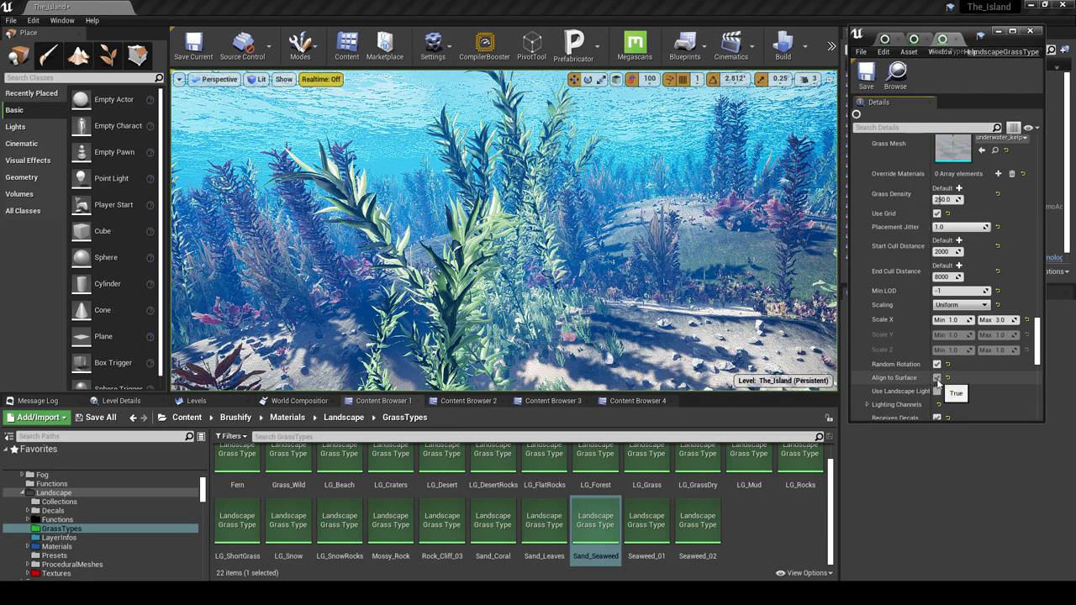
{"action": "left_click", "coordinate": [937, 379]}
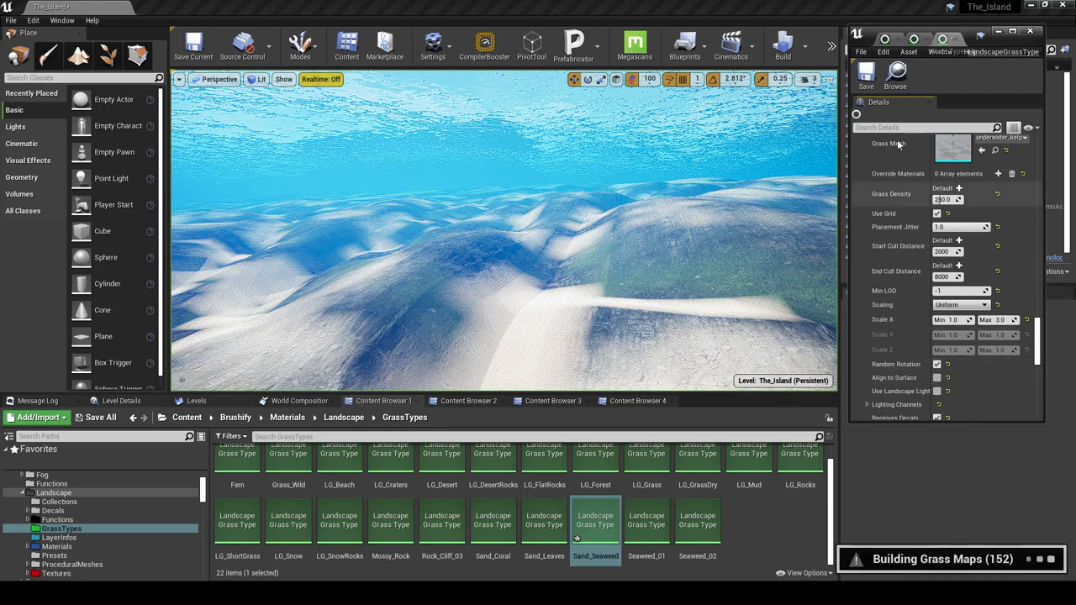
{"action": "left_click", "coordinate": [867, 78]}
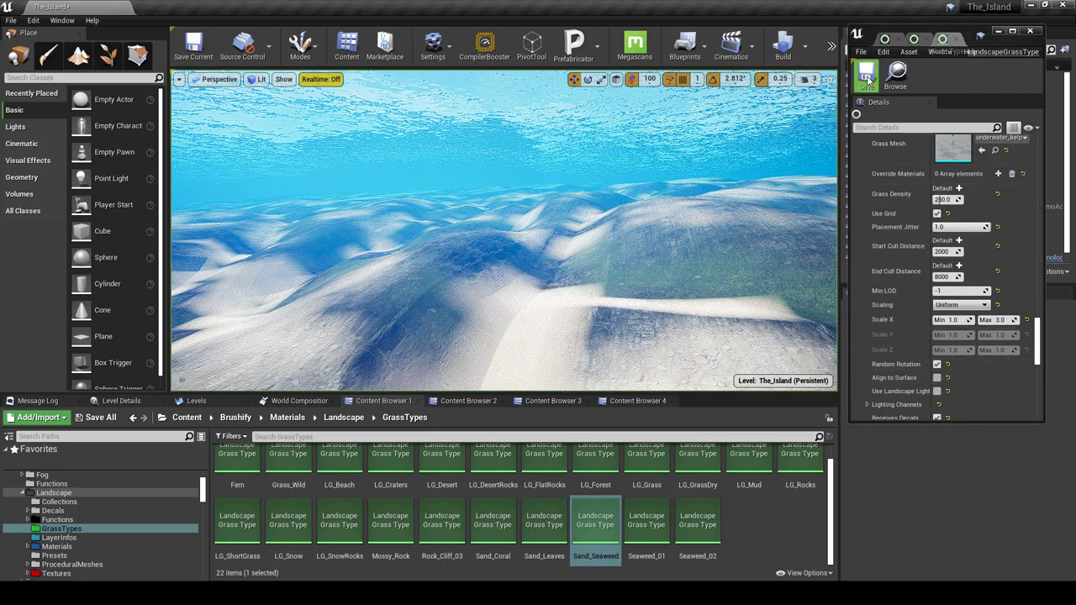
{"action": "left_click", "coordinate": [998, 31]}
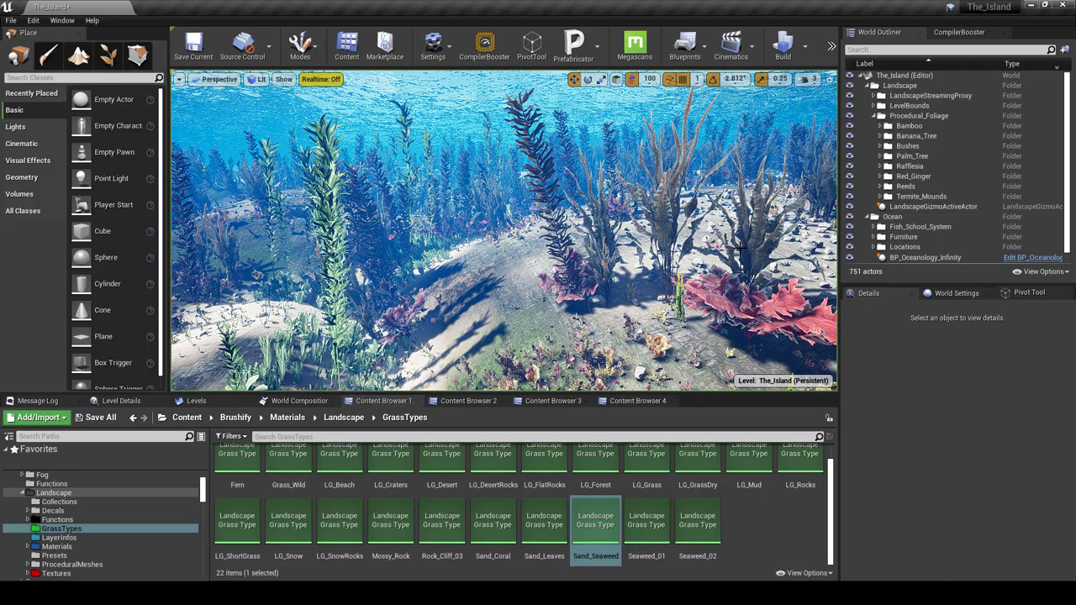
Step: Disable Align to Surface for the Seaweed3 variety at index 9 of the Seaweed_02 grass type
{"action": "double_click", "coordinate": [643, 519]}
{"action": "left_click_drag", "start_coordinate": [1036, 164], "coordinate": [1037, 284]}
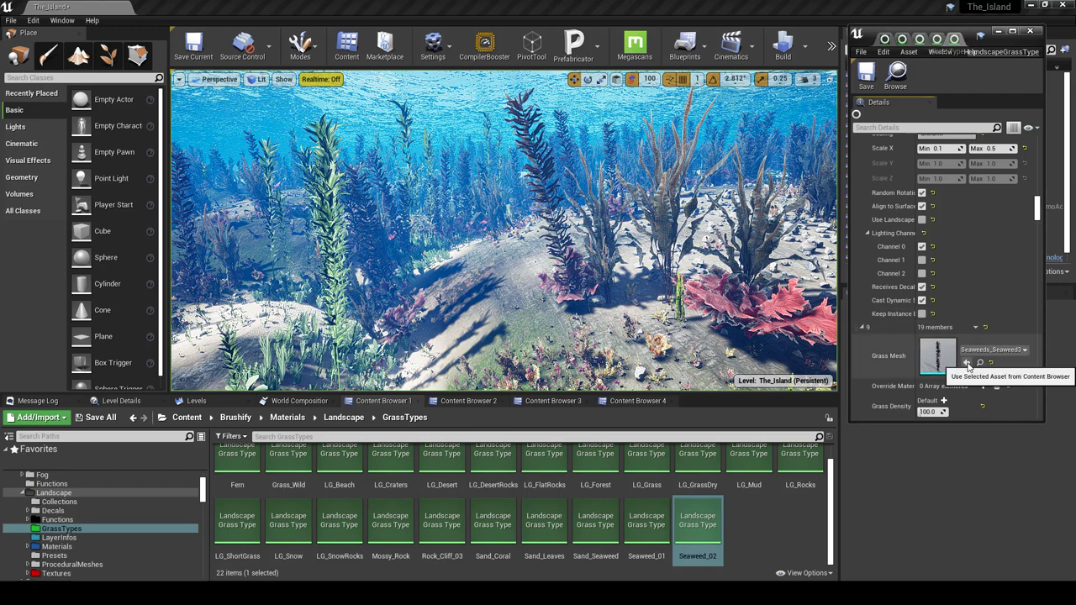
{"action": "scroll", "coordinate": [967, 360], "scroll_direction": "down", "scroll_amount": 5}
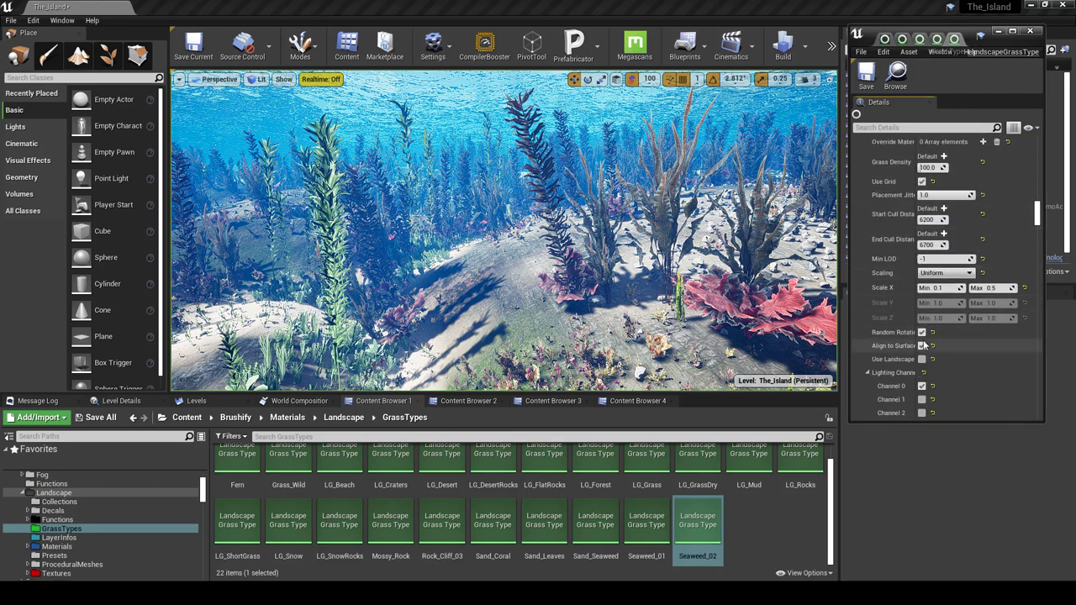
{"action": "left_click", "coordinate": [922, 347]}
{"action": "left_click", "coordinate": [922, 346]}
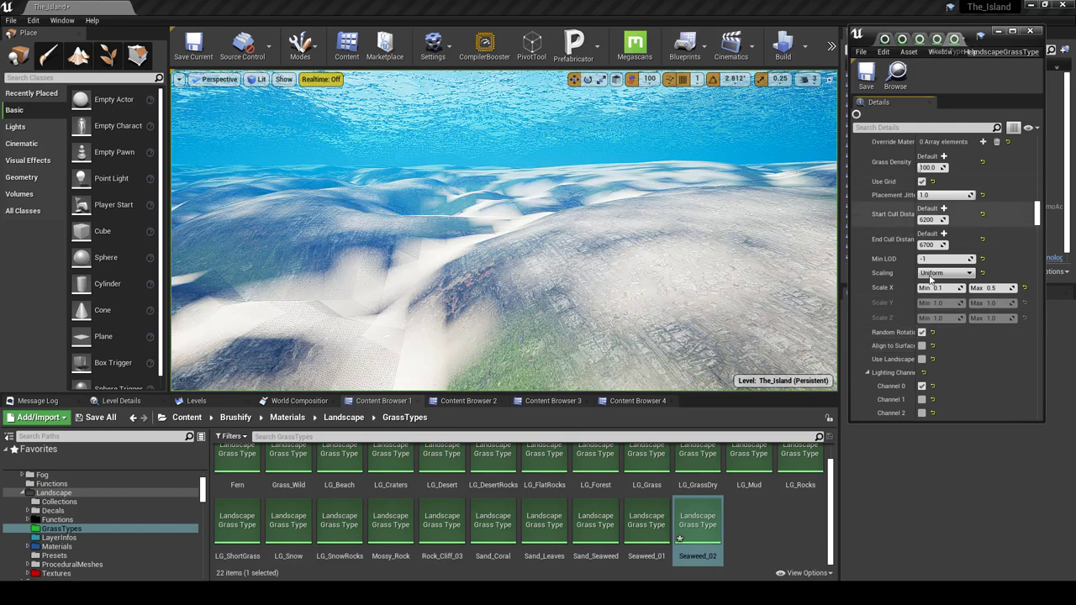
Step: Review the neighbouring varieties 7 and 8 of Seaweed_02, save the grass type and put its editor window away
{"action": "scroll", "coordinate": [925, 319], "scroll_direction": "down", "scroll_amount": 4}
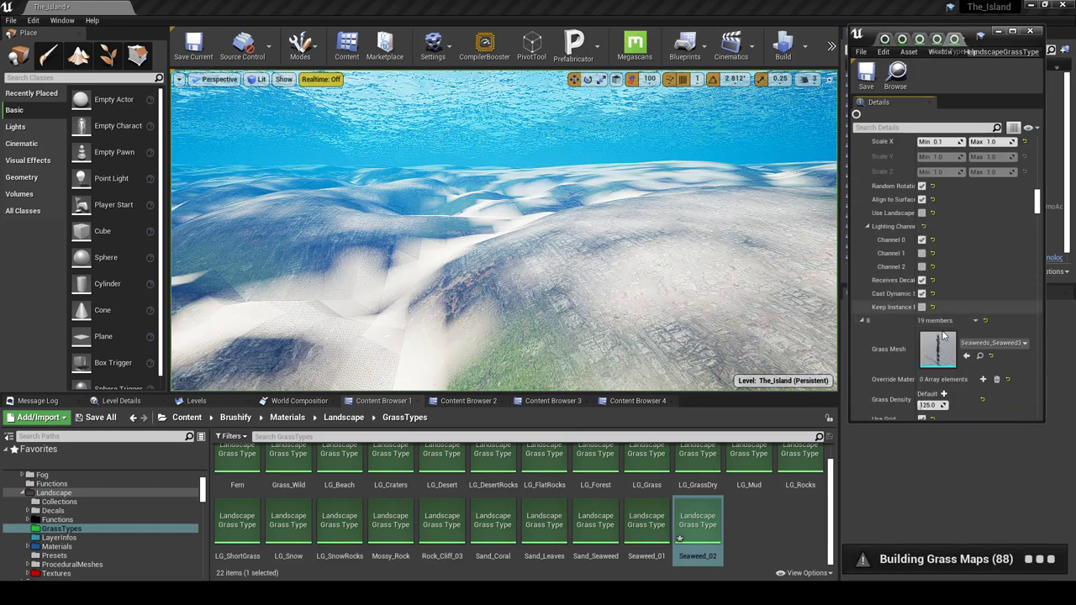
{"action": "scroll", "coordinate": [931, 319], "scroll_direction": "down", "scroll_amount": 5}
{"action": "scroll", "coordinate": [928, 341], "scroll_direction": "down", "scroll_amount": 2}
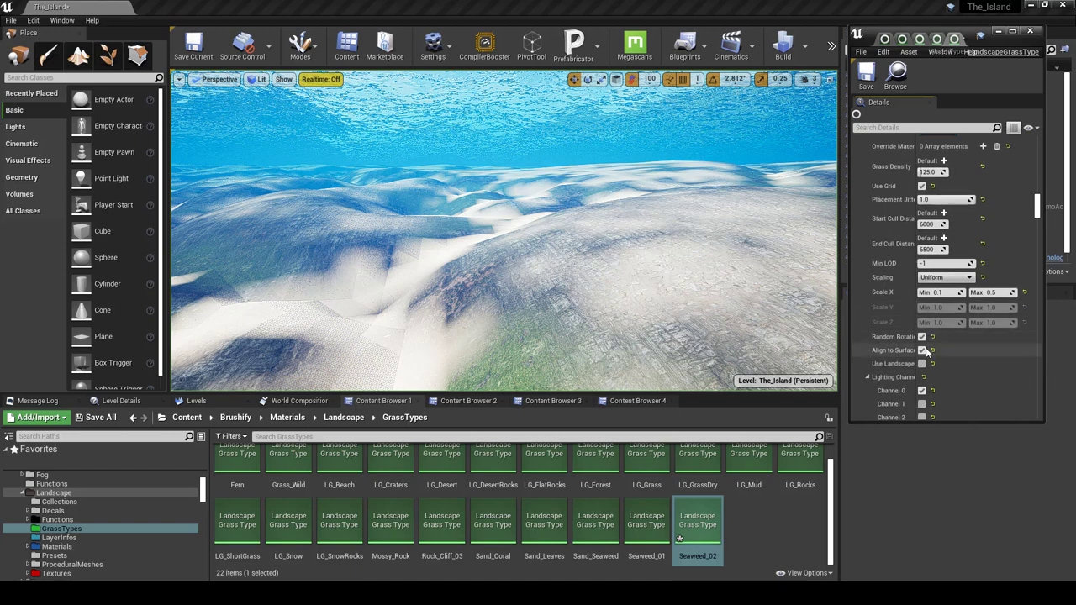
{"action": "scroll", "coordinate": [962, 315], "scroll_direction": "up", "scroll_amount": 10}
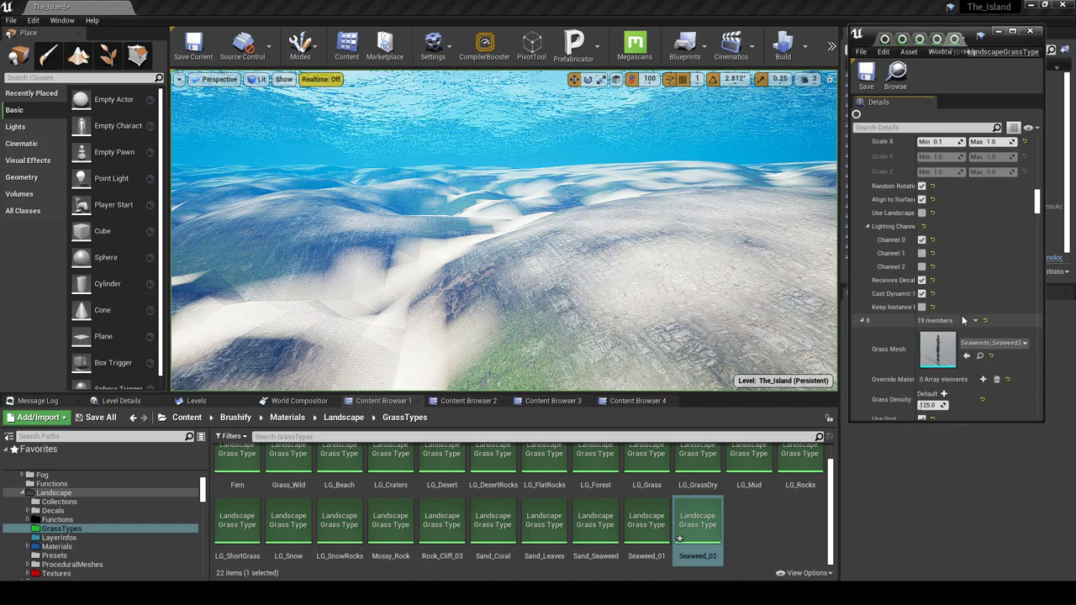
{"action": "scroll", "coordinate": [961, 315], "scroll_direction": "up", "scroll_amount": 10}
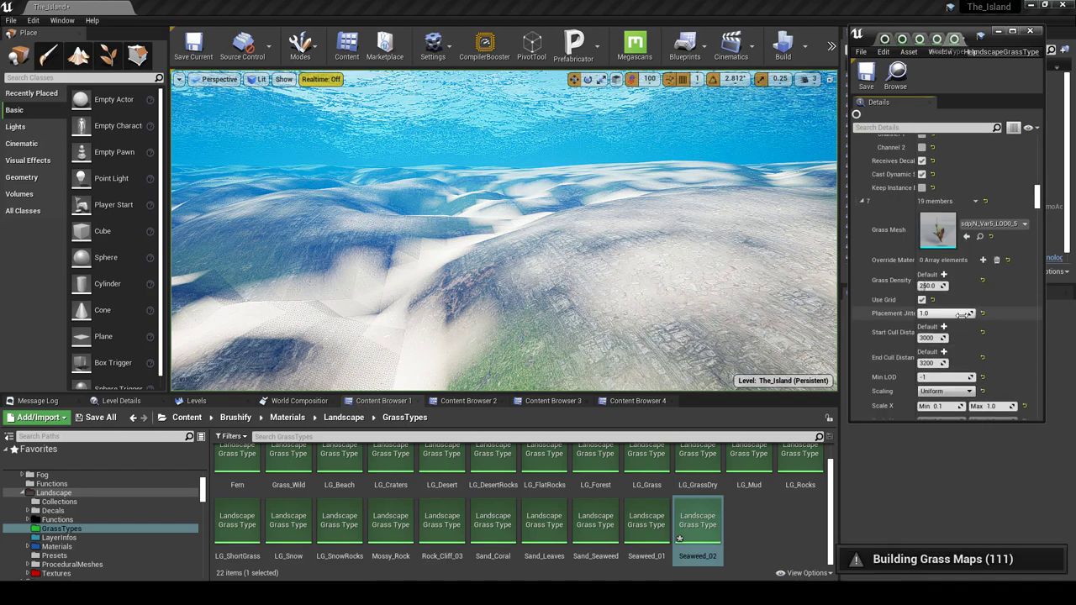
{"action": "left_click", "coordinate": [875, 85]}
{"action": "left_click", "coordinate": [999, 32]}
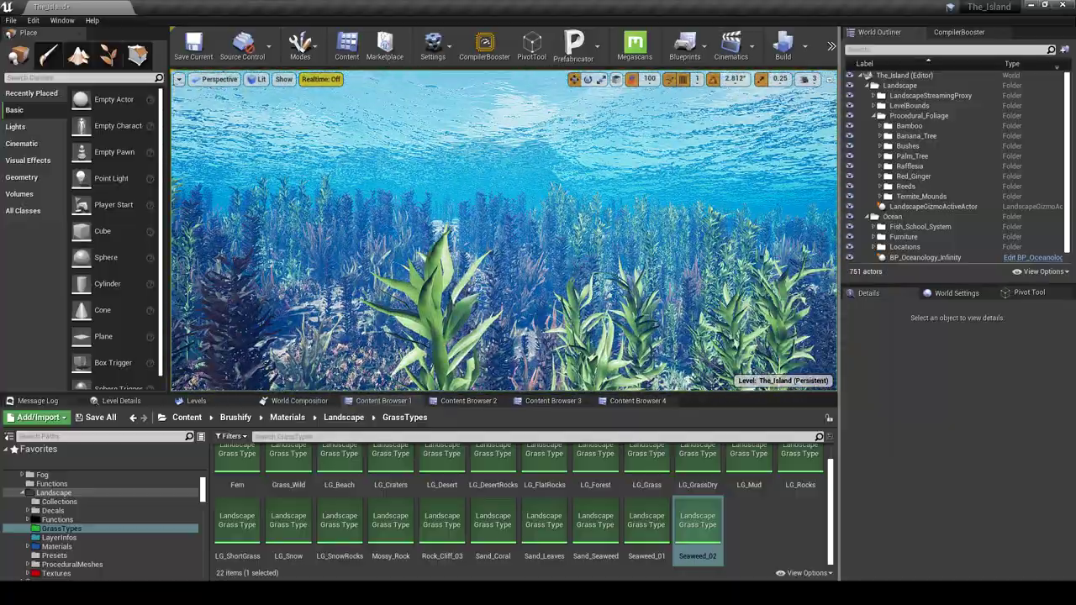
Step: Fly across the rebuilt seabed to inspect how the seaweed and kelp stand on the slopes and sandy areas
{"action": "right_click_drag", "start_coordinate": [504, 231], "coordinate": [378, 231]}
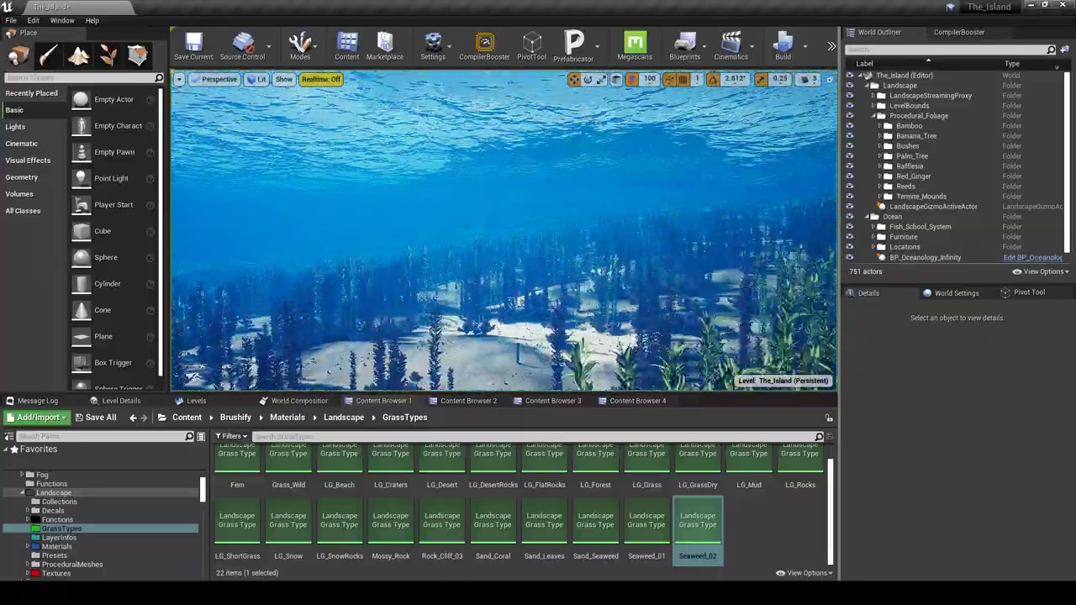
{"action": "right_click_drag", "start_coordinate": [504, 232], "coordinate": [404, 231]}
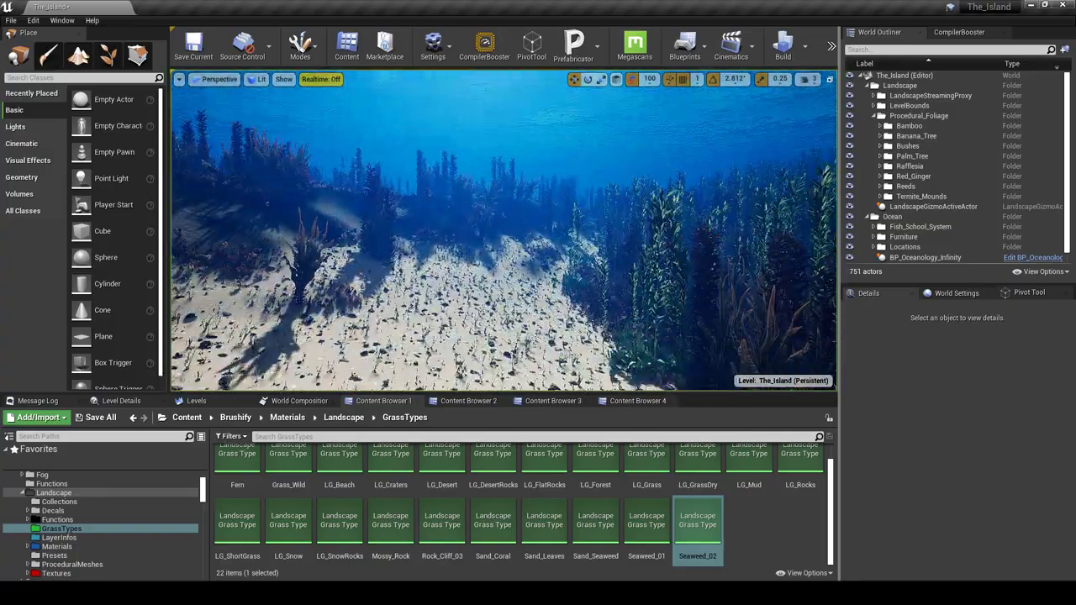
{"action": "right_click_drag", "start_coordinate": [504, 230], "coordinate": [580, 222]}
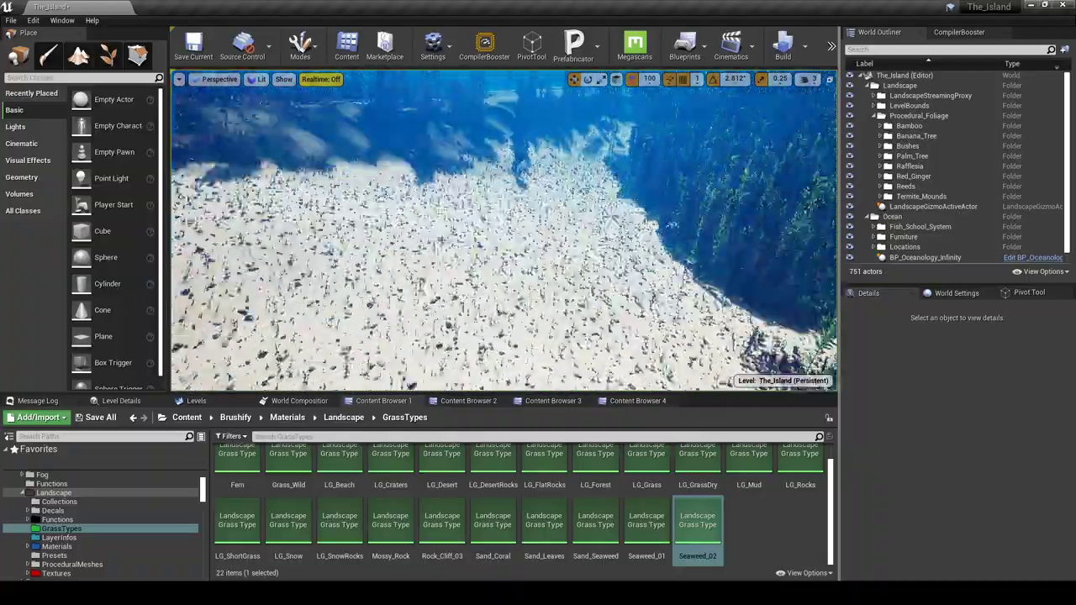
{"action": "right_click_drag", "start_coordinate": [504, 230], "coordinate": [513, 230]}
{"action": "key", "text": "w"}
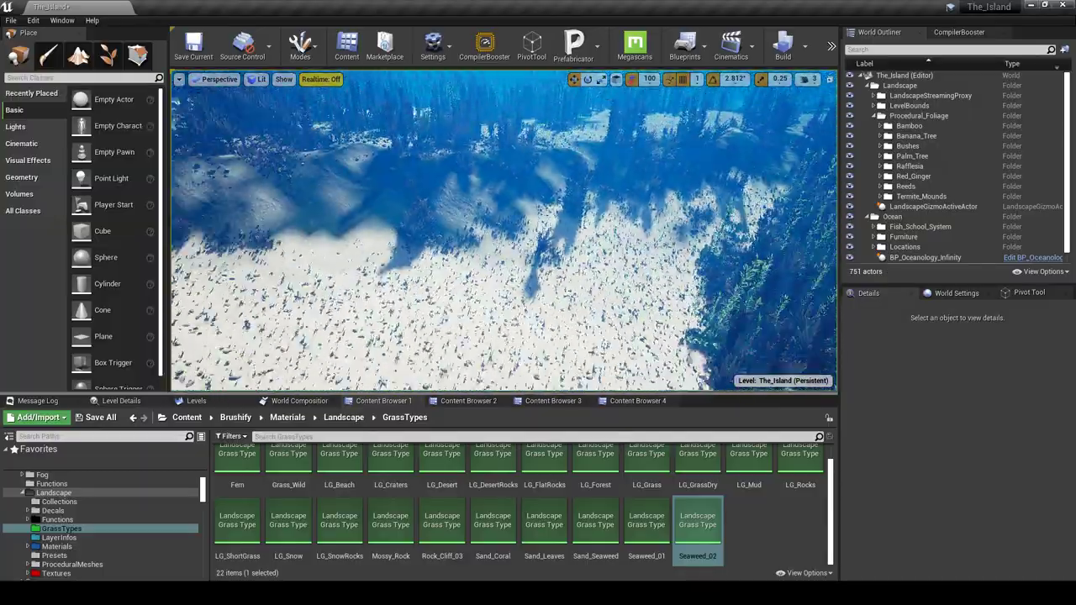
{"action": "key", "text": "s"}
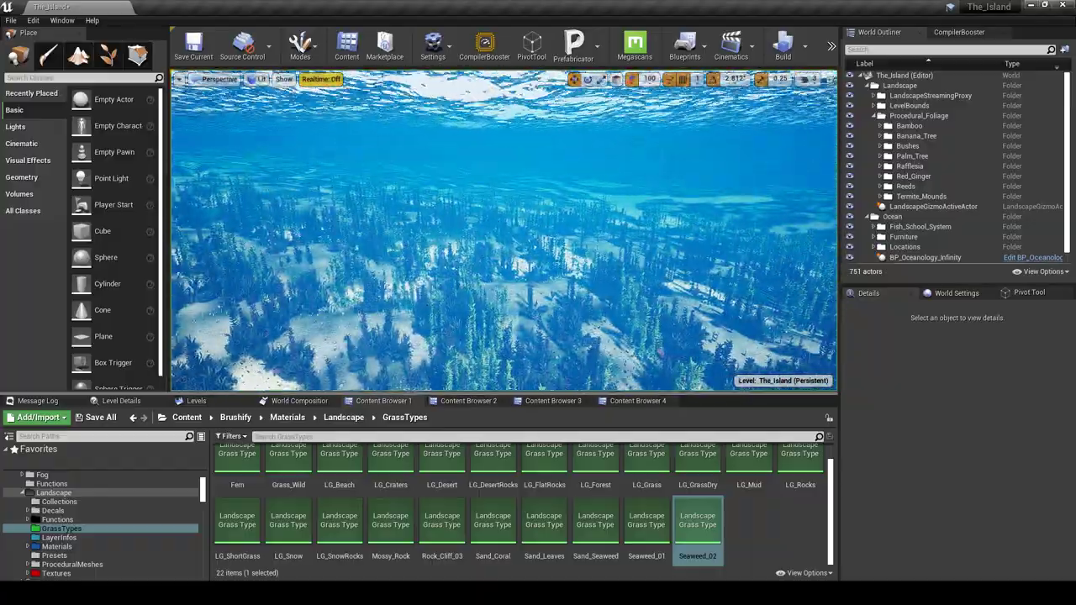
{"action": "right_click_drag", "start_coordinate": [504, 231], "coordinate": [504, 231]}
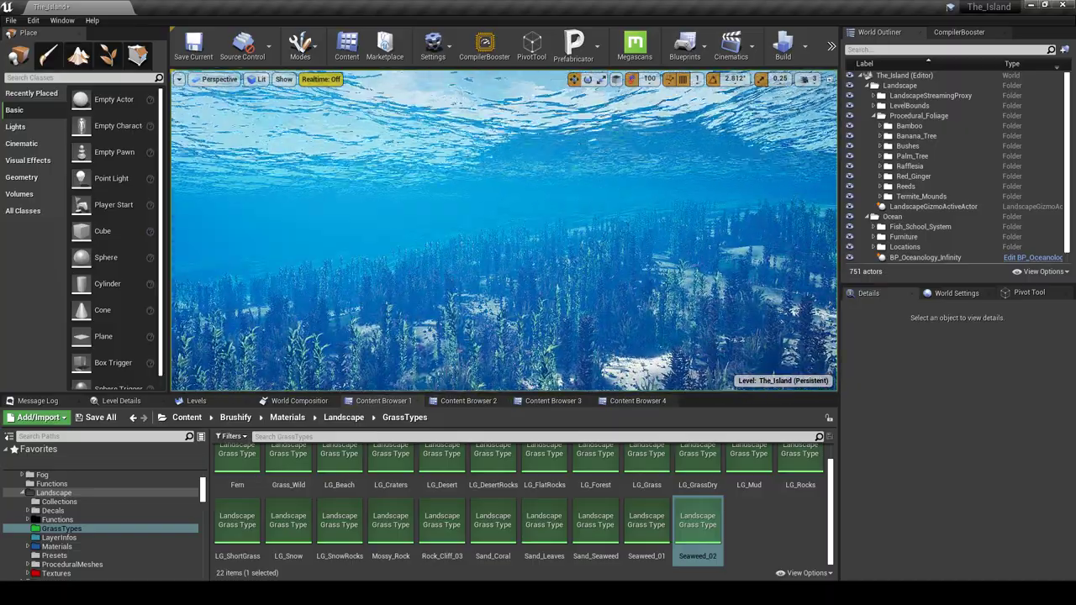